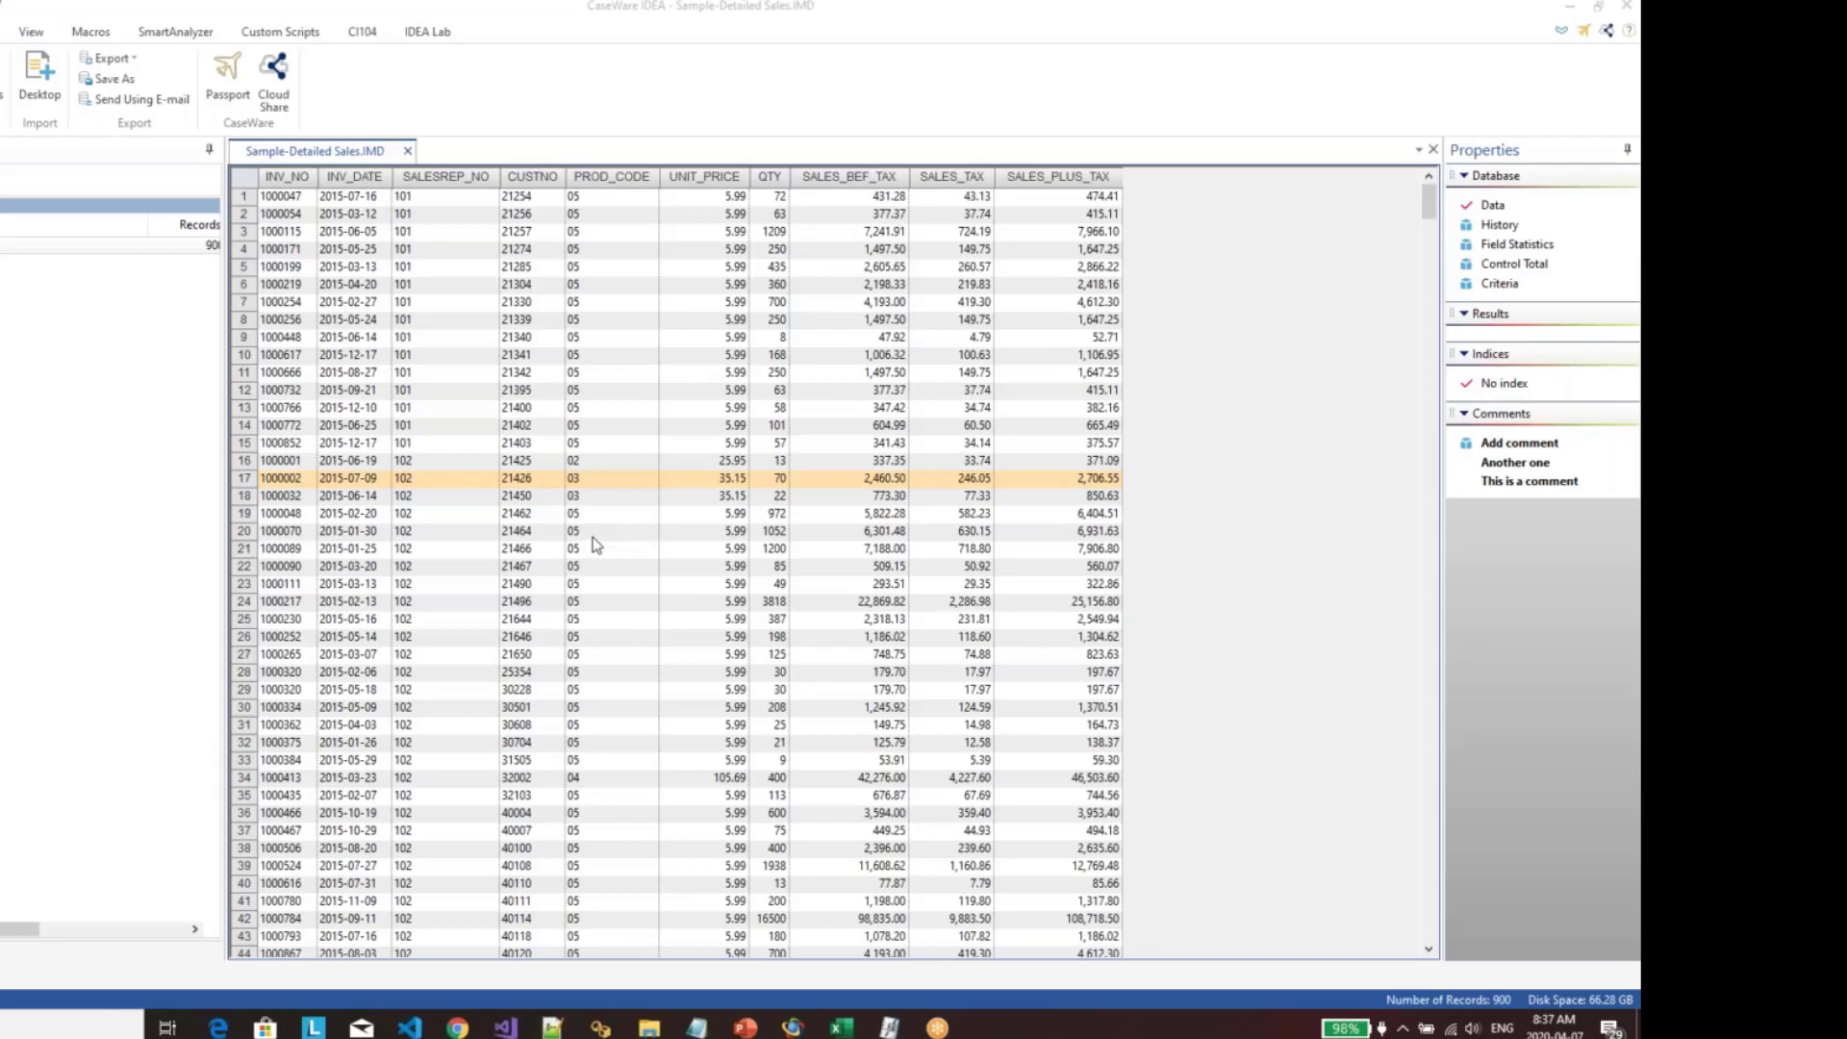
Step: Append a virtual numeric field named ADDITION with 2 decimals to the database and open its equation for editing
double_click(756, 394)
left_click(1042, 455)
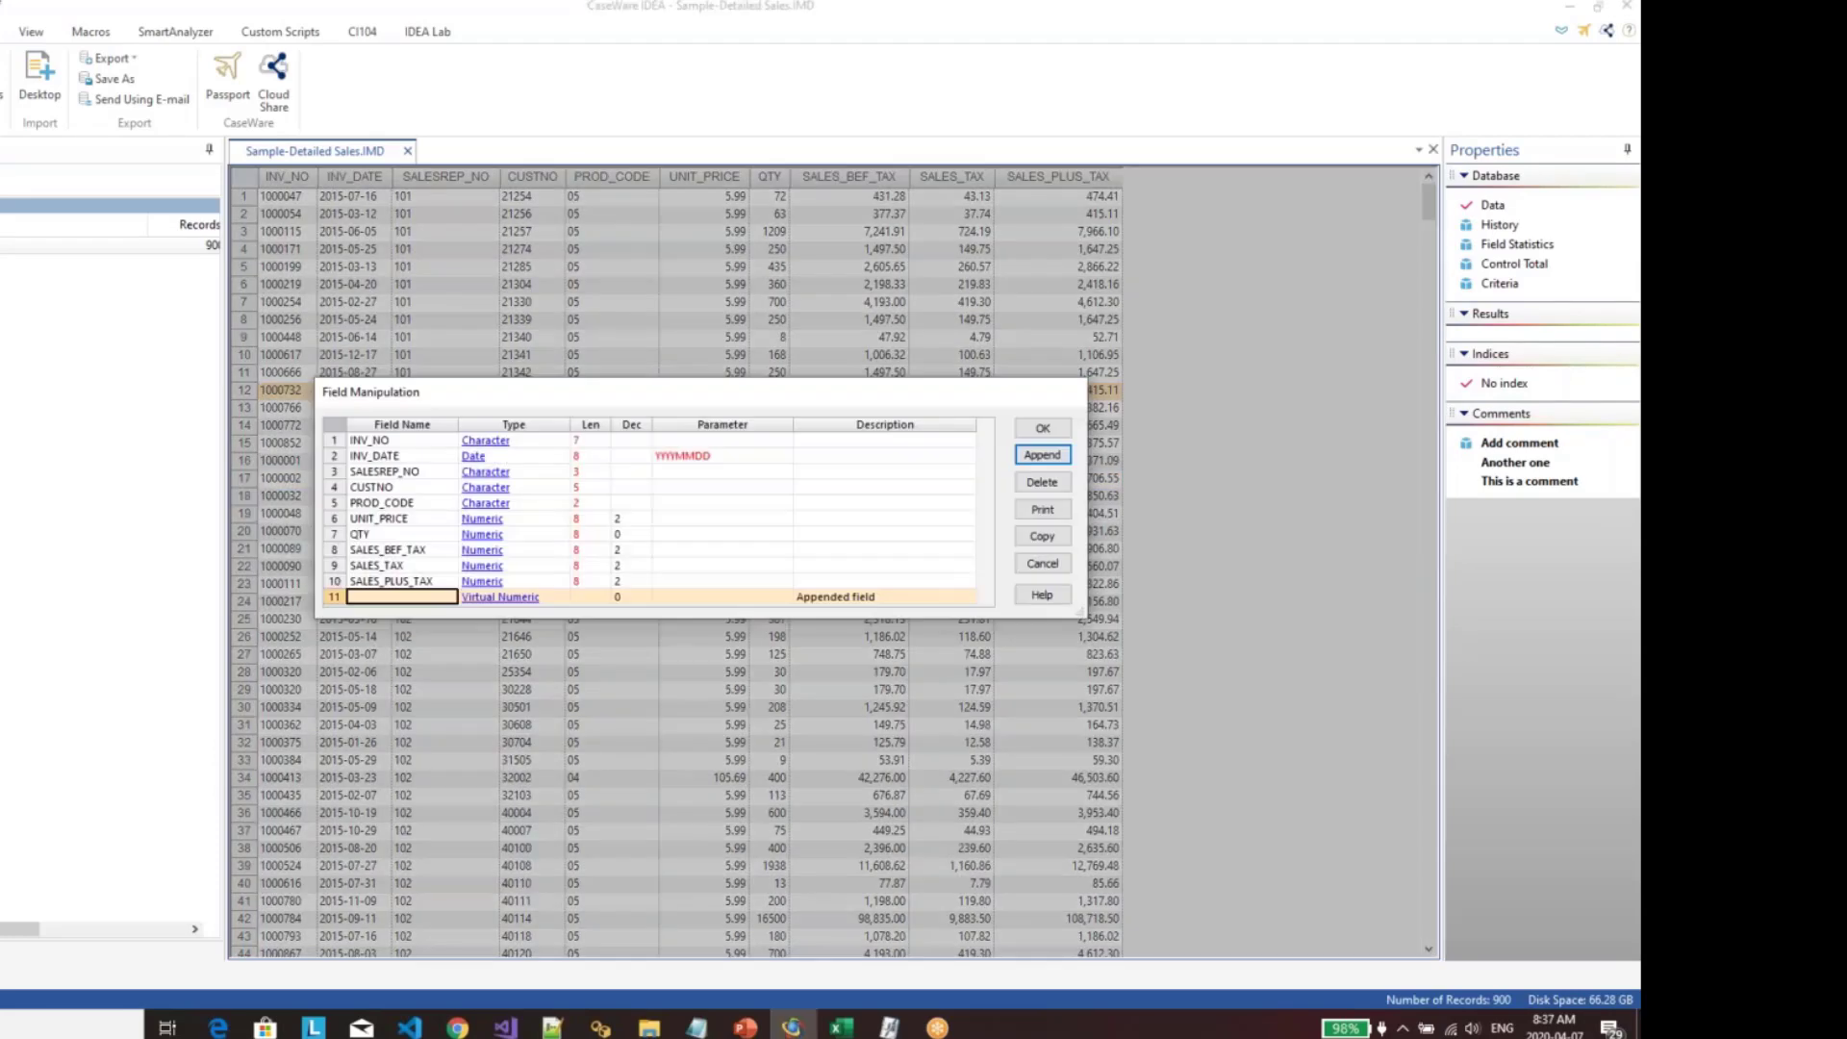
left_click(431, 597)
type("ADDITION")
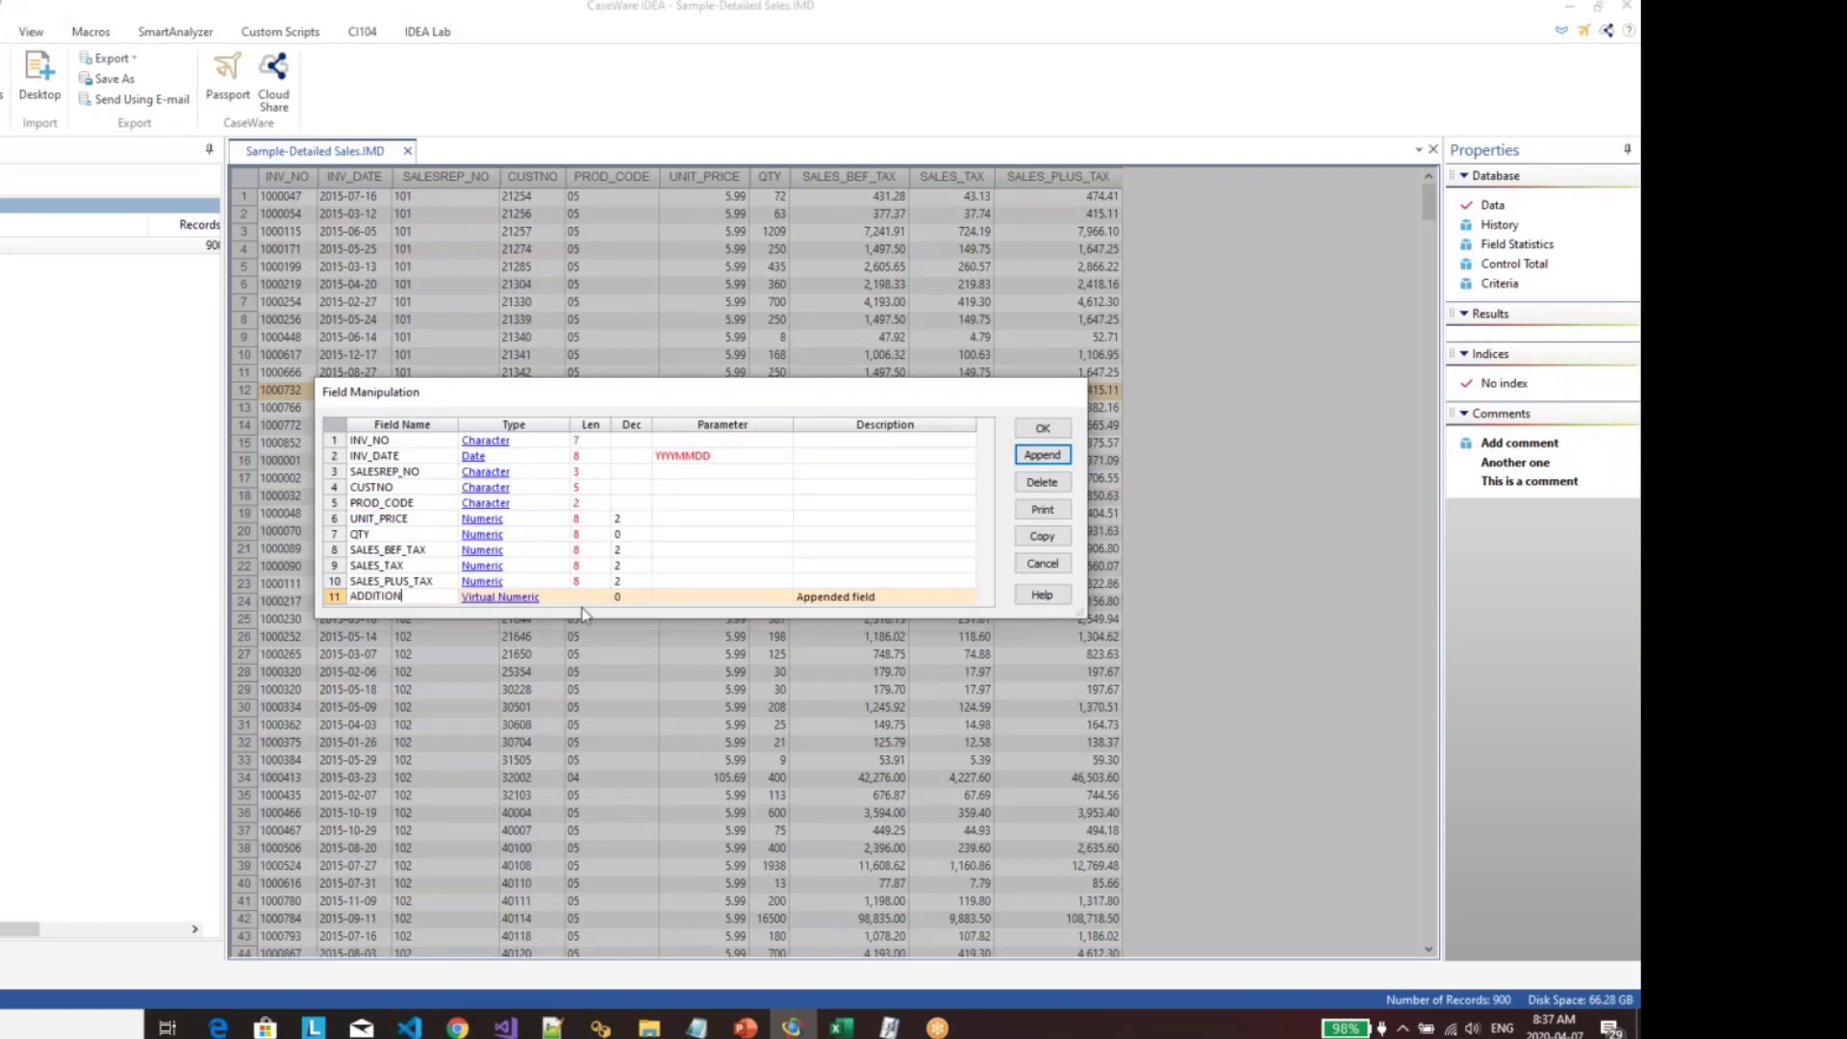
left_click(623, 597)
type("2")
left_click(709, 598)
left_click(712, 598)
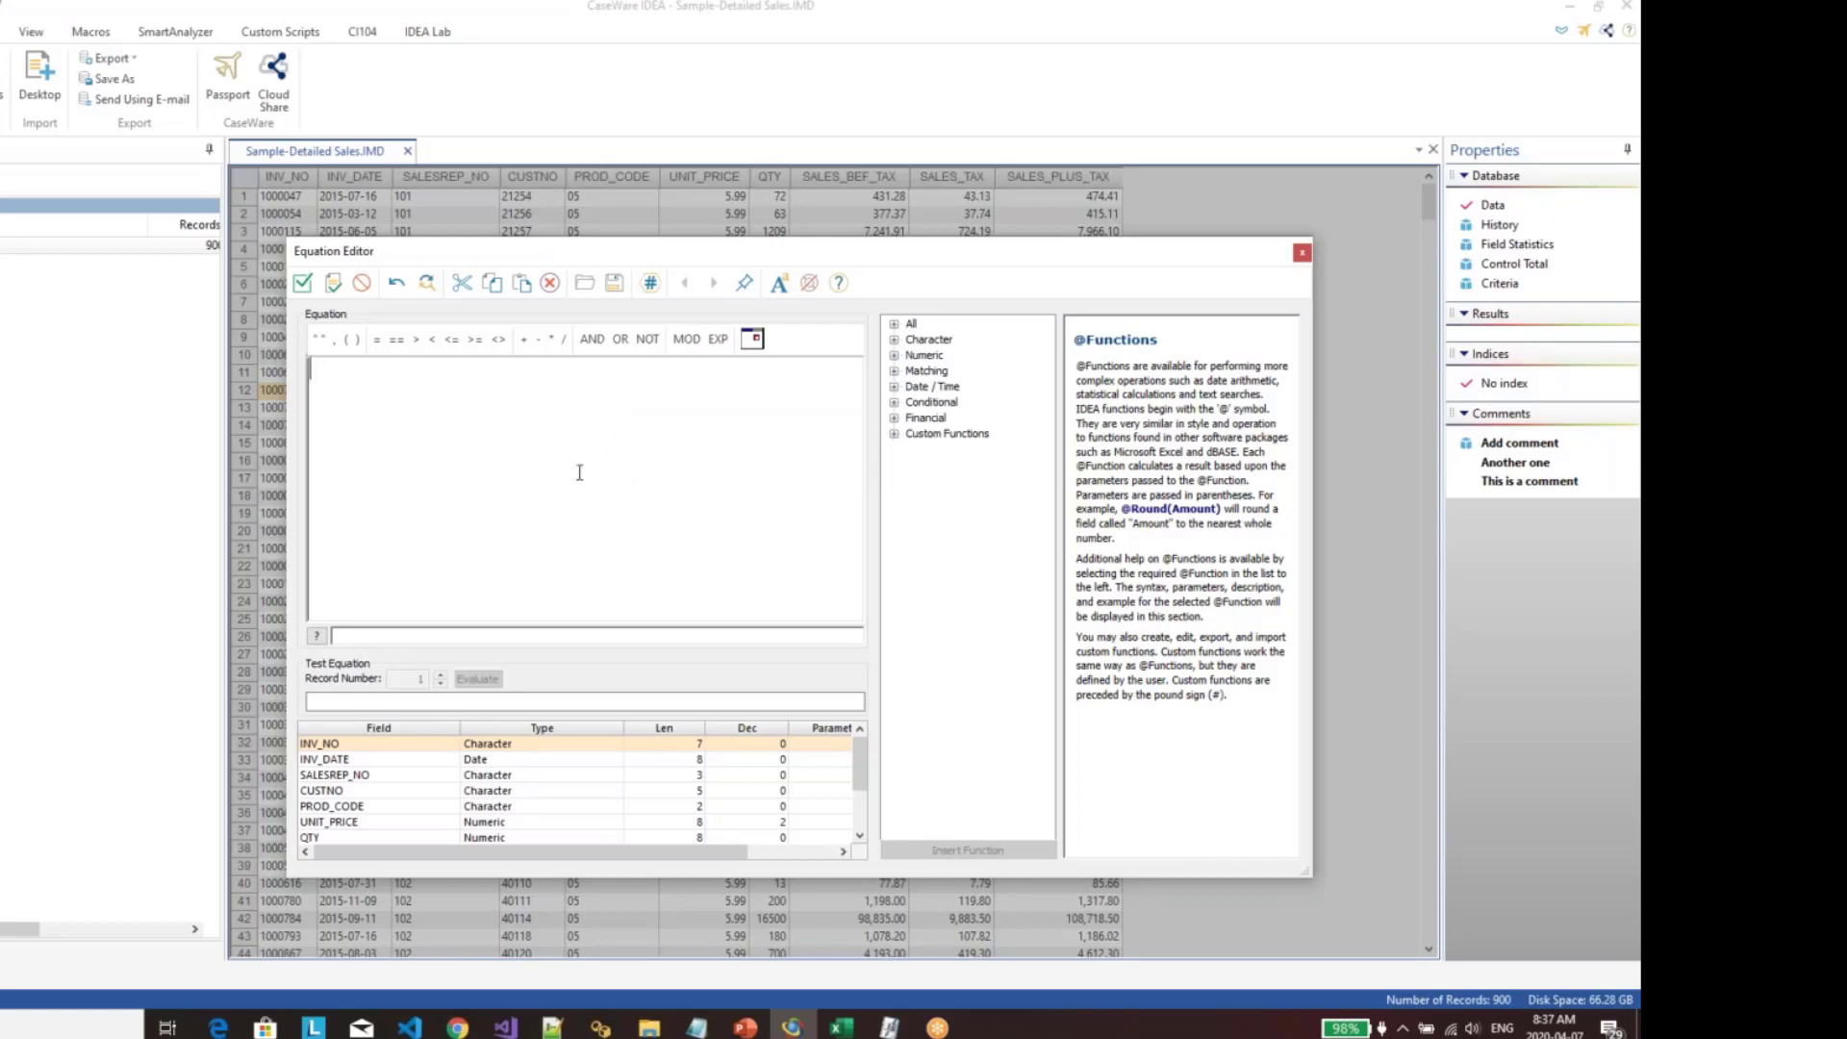
left_click(894, 340)
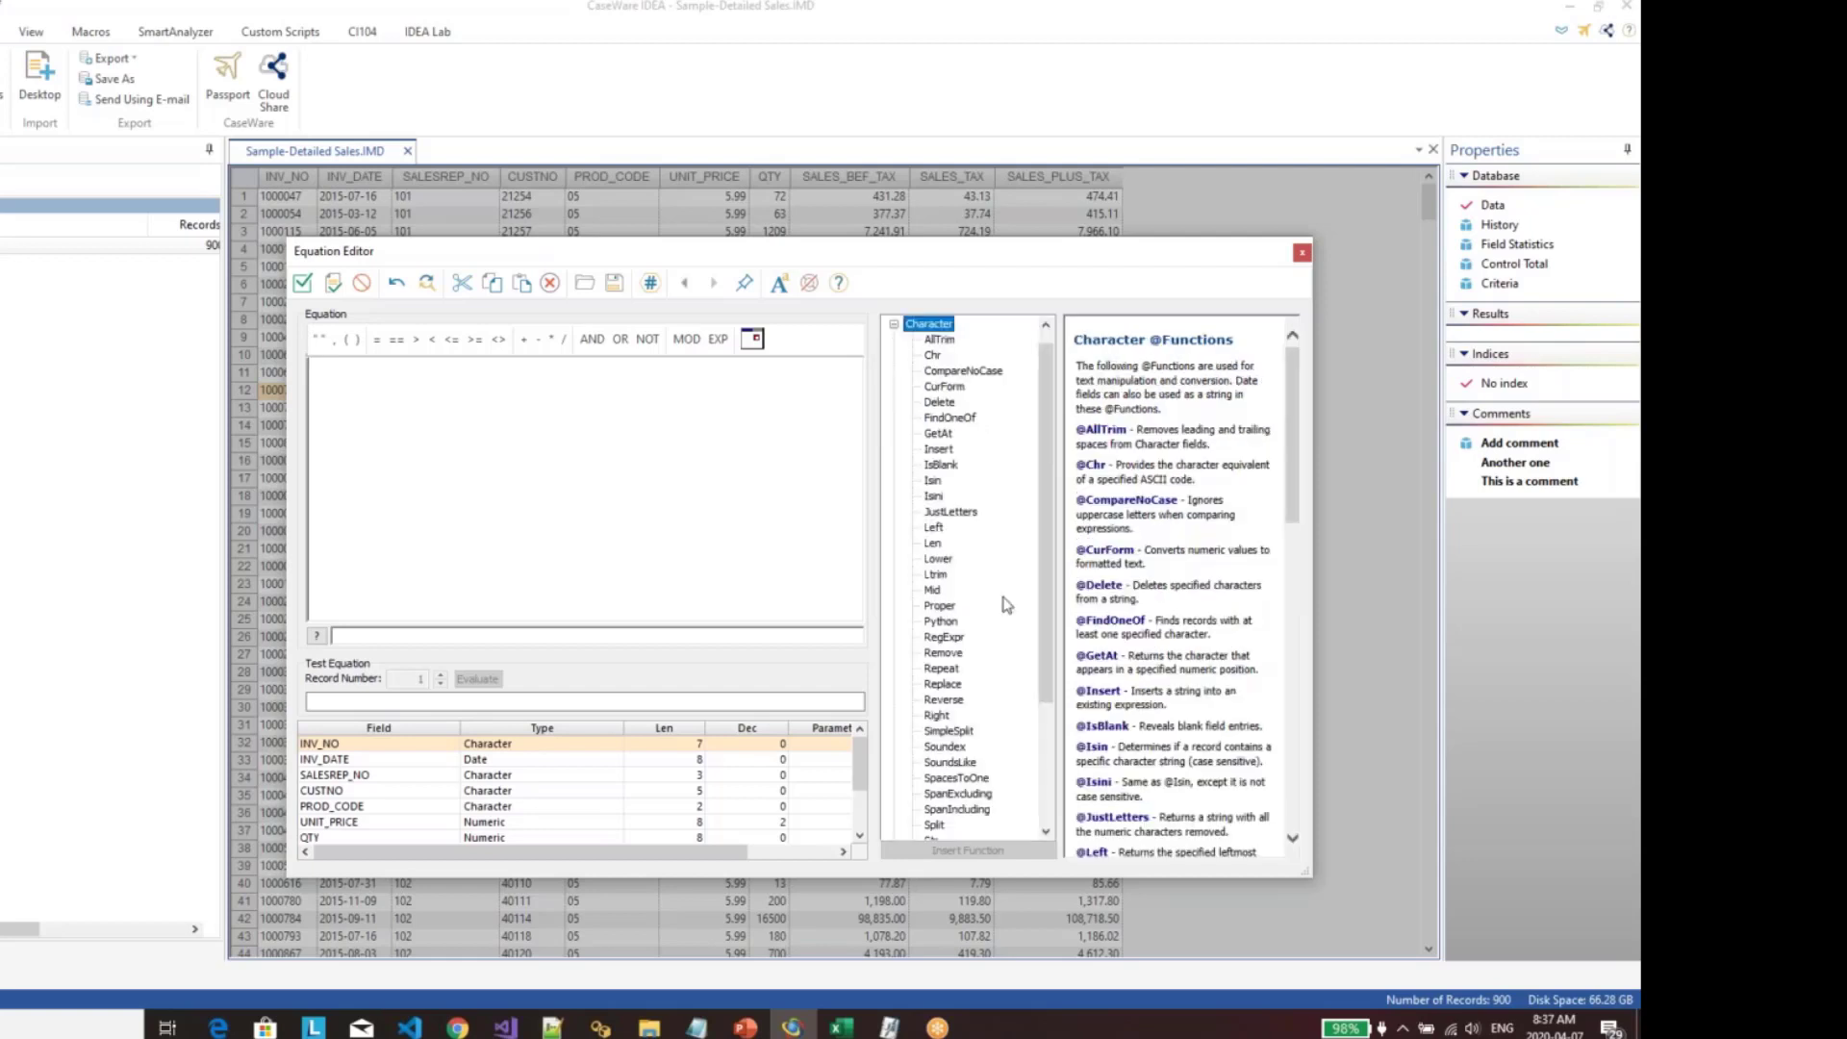
left_click(932, 527)
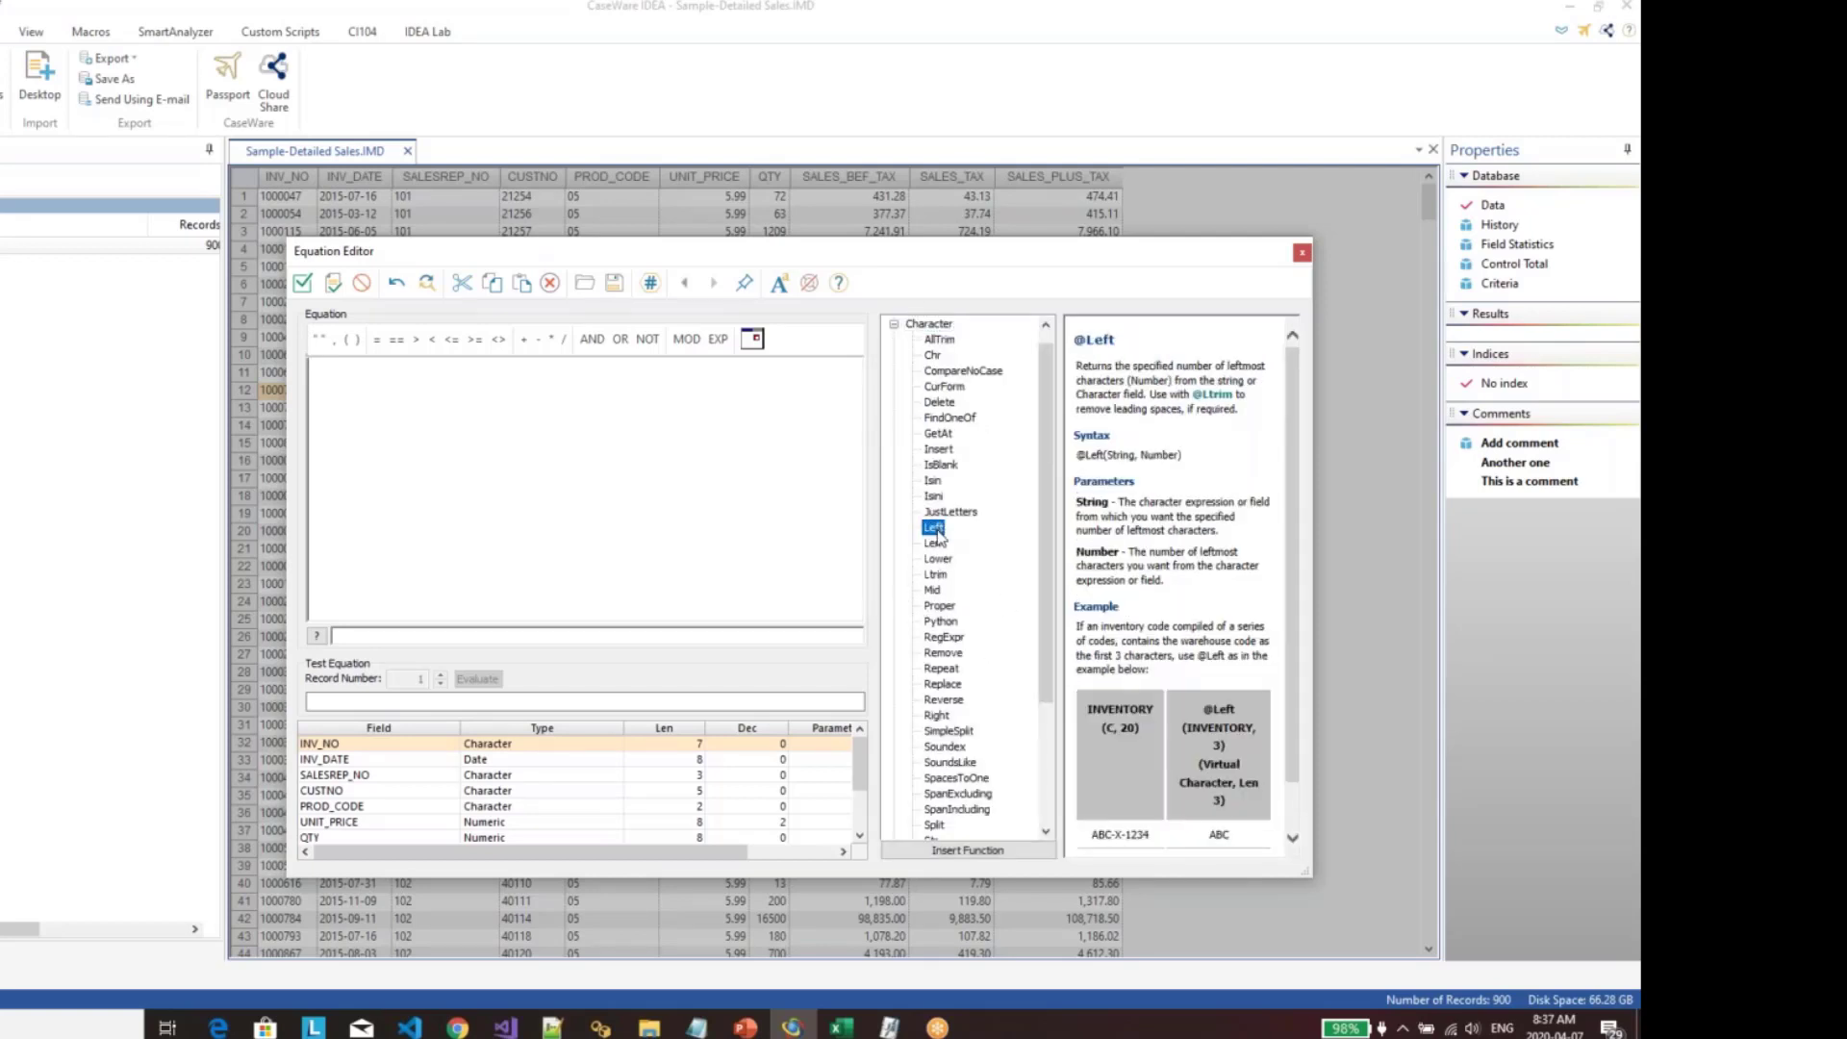
double_click(935, 529)
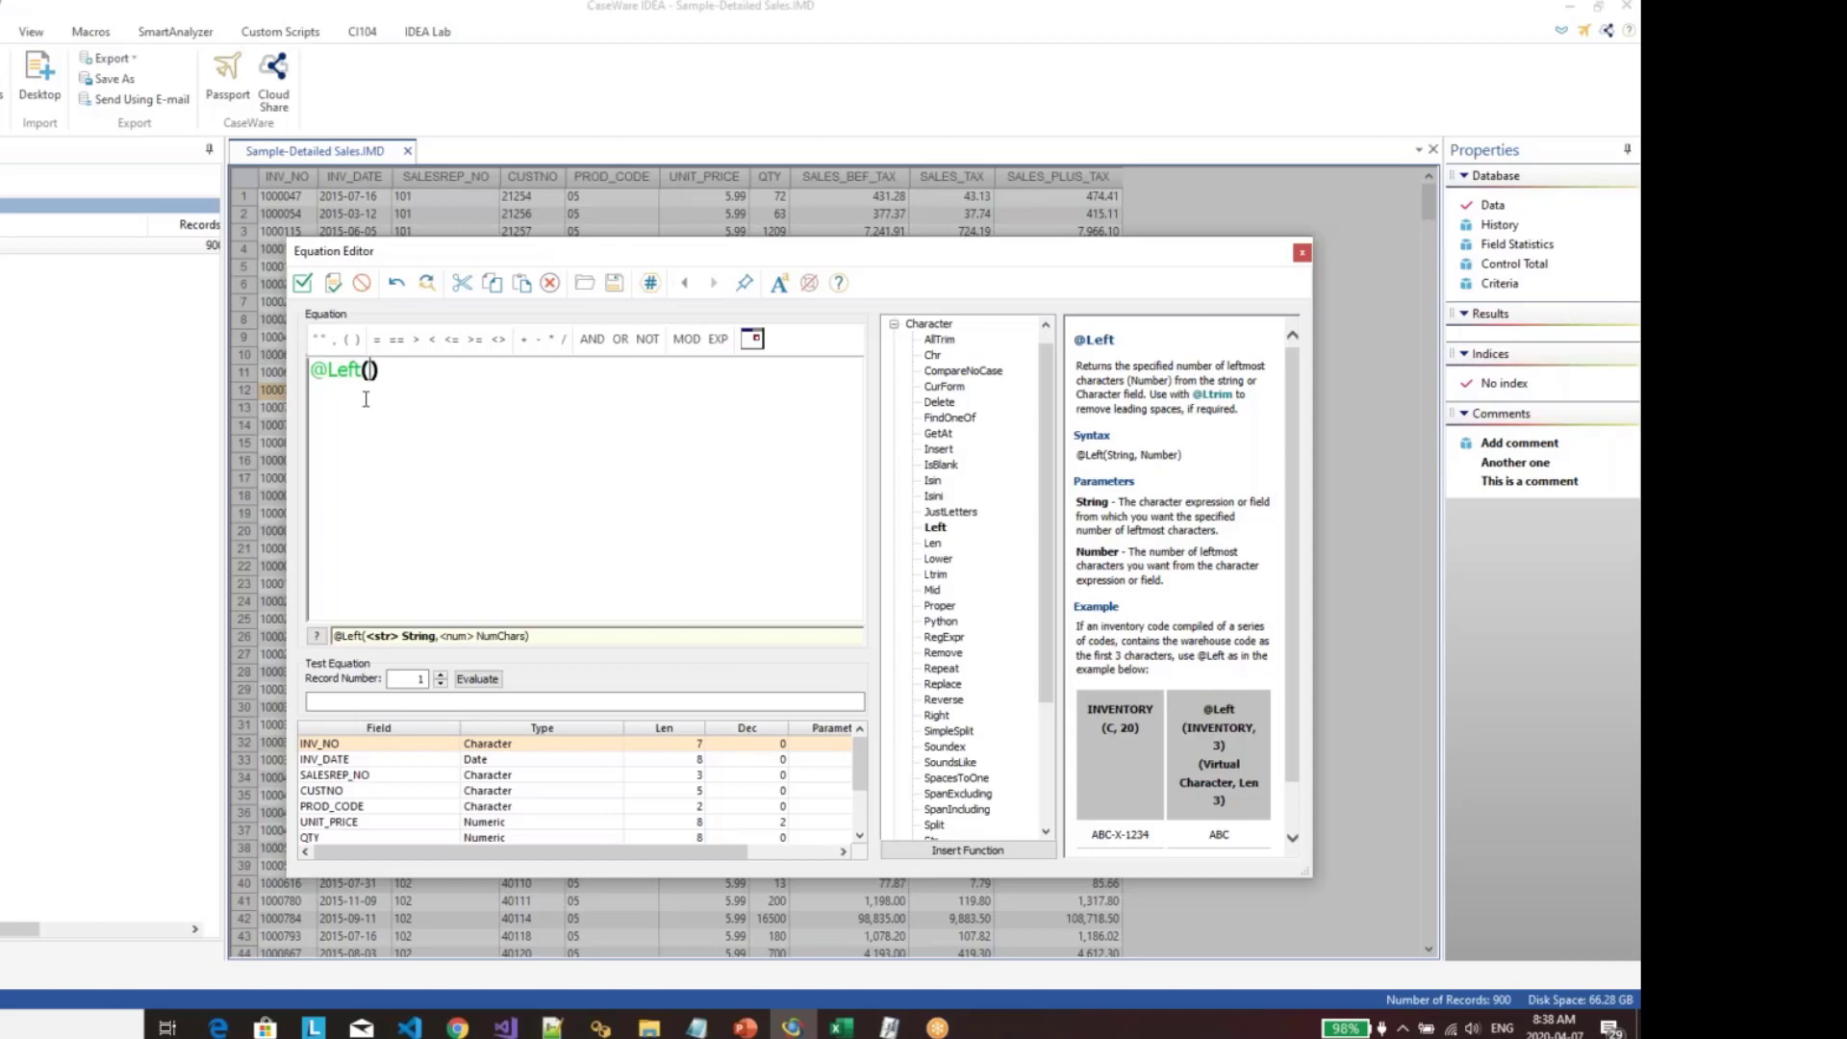
left_click_drag(381, 370, 288, 368)
key("Delete")
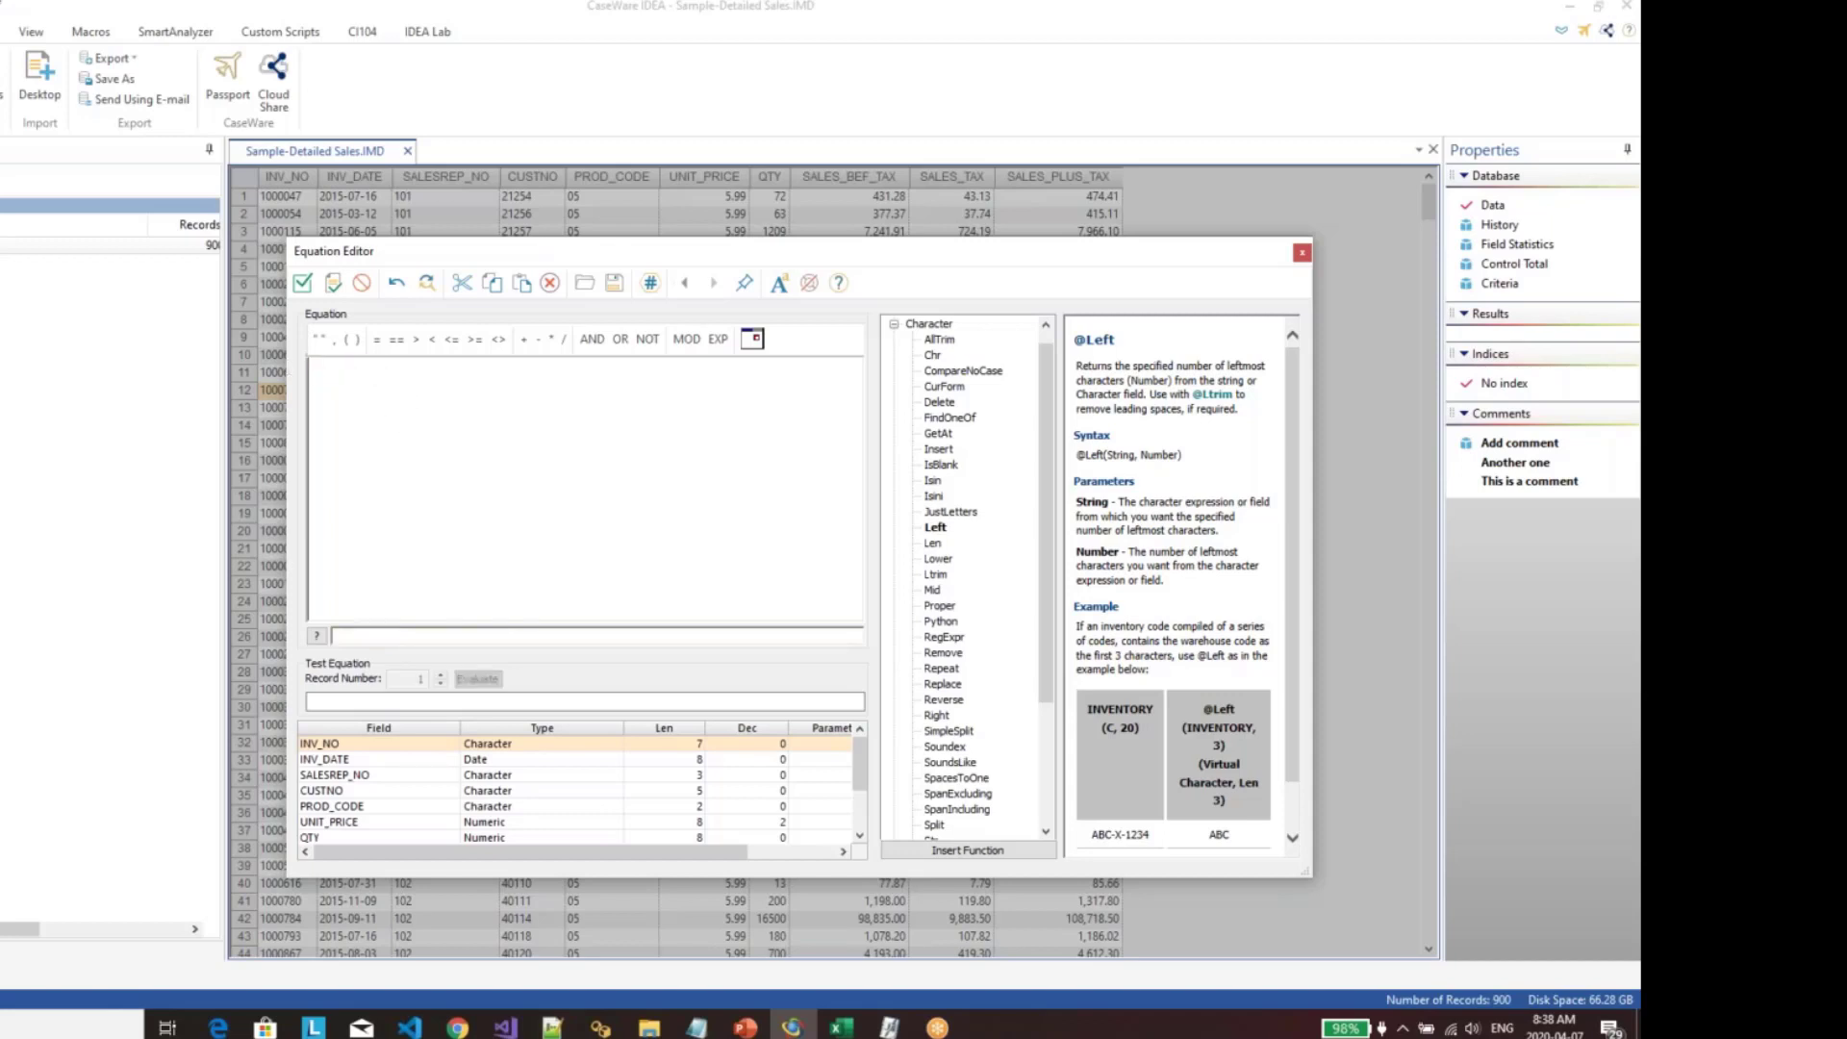
type("#")
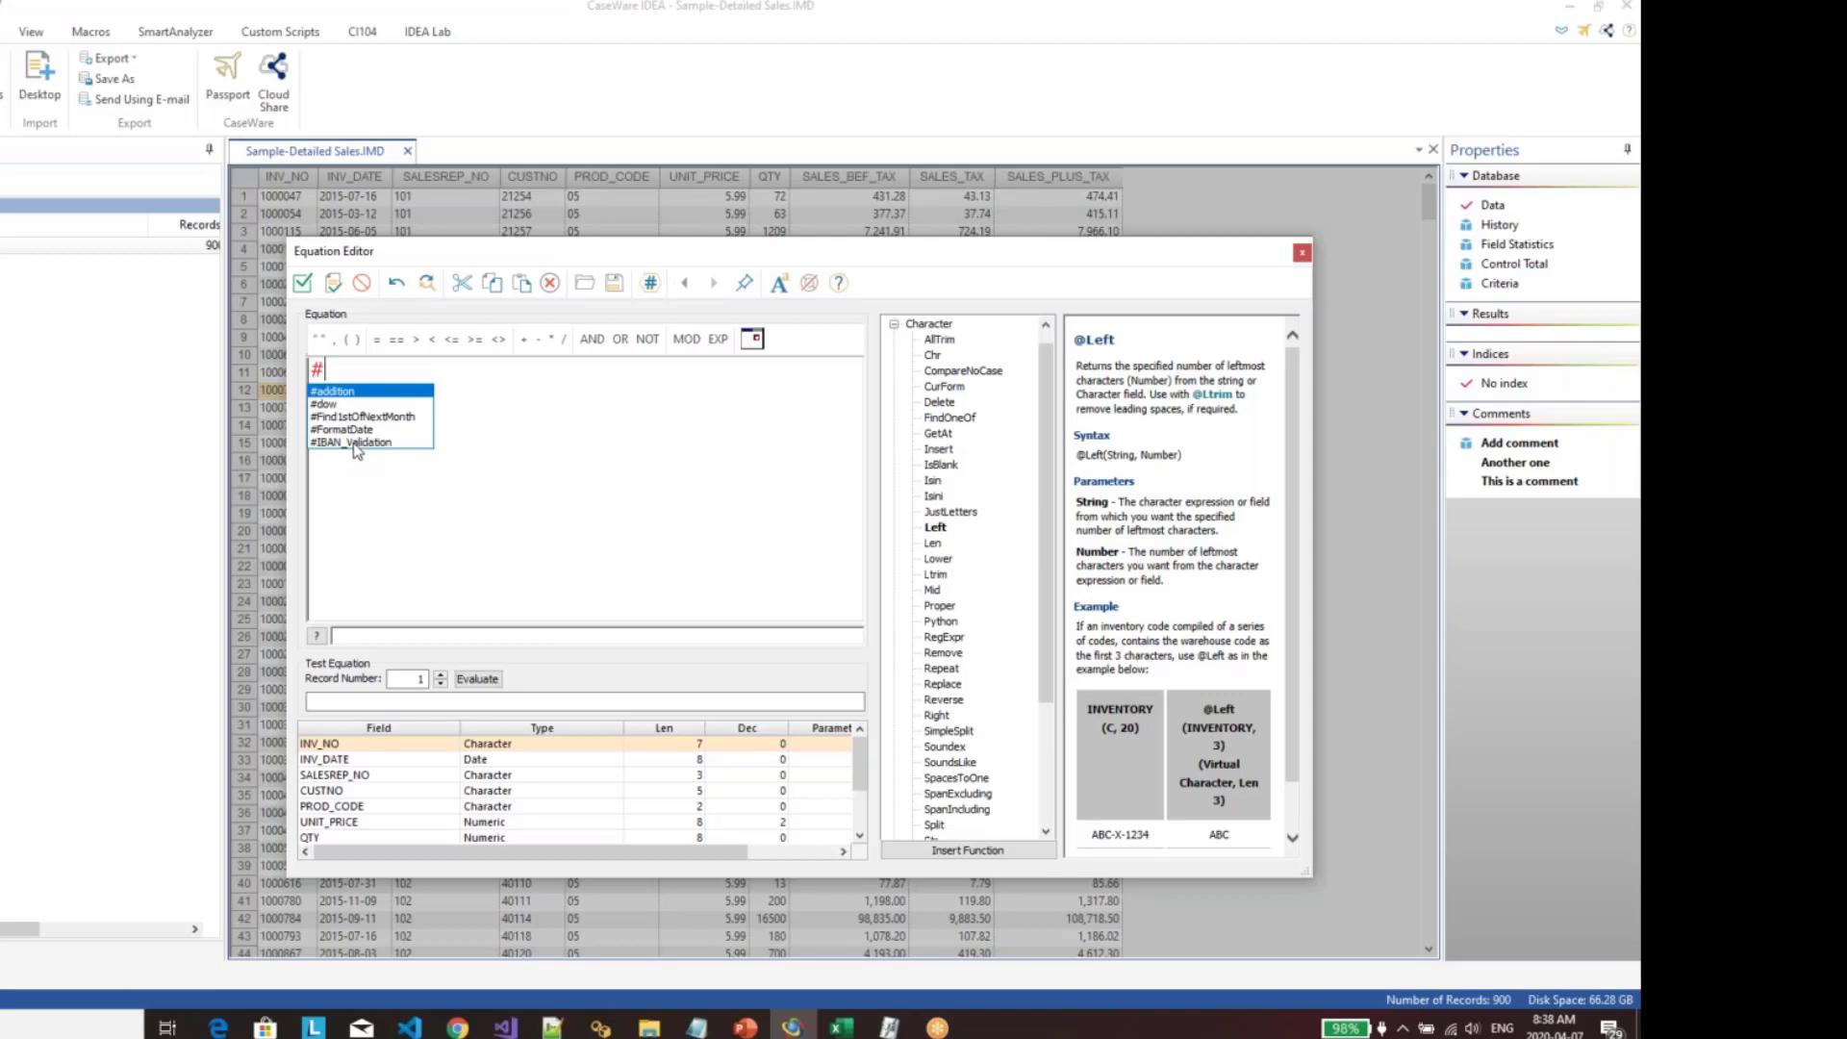
left_click(491, 433)
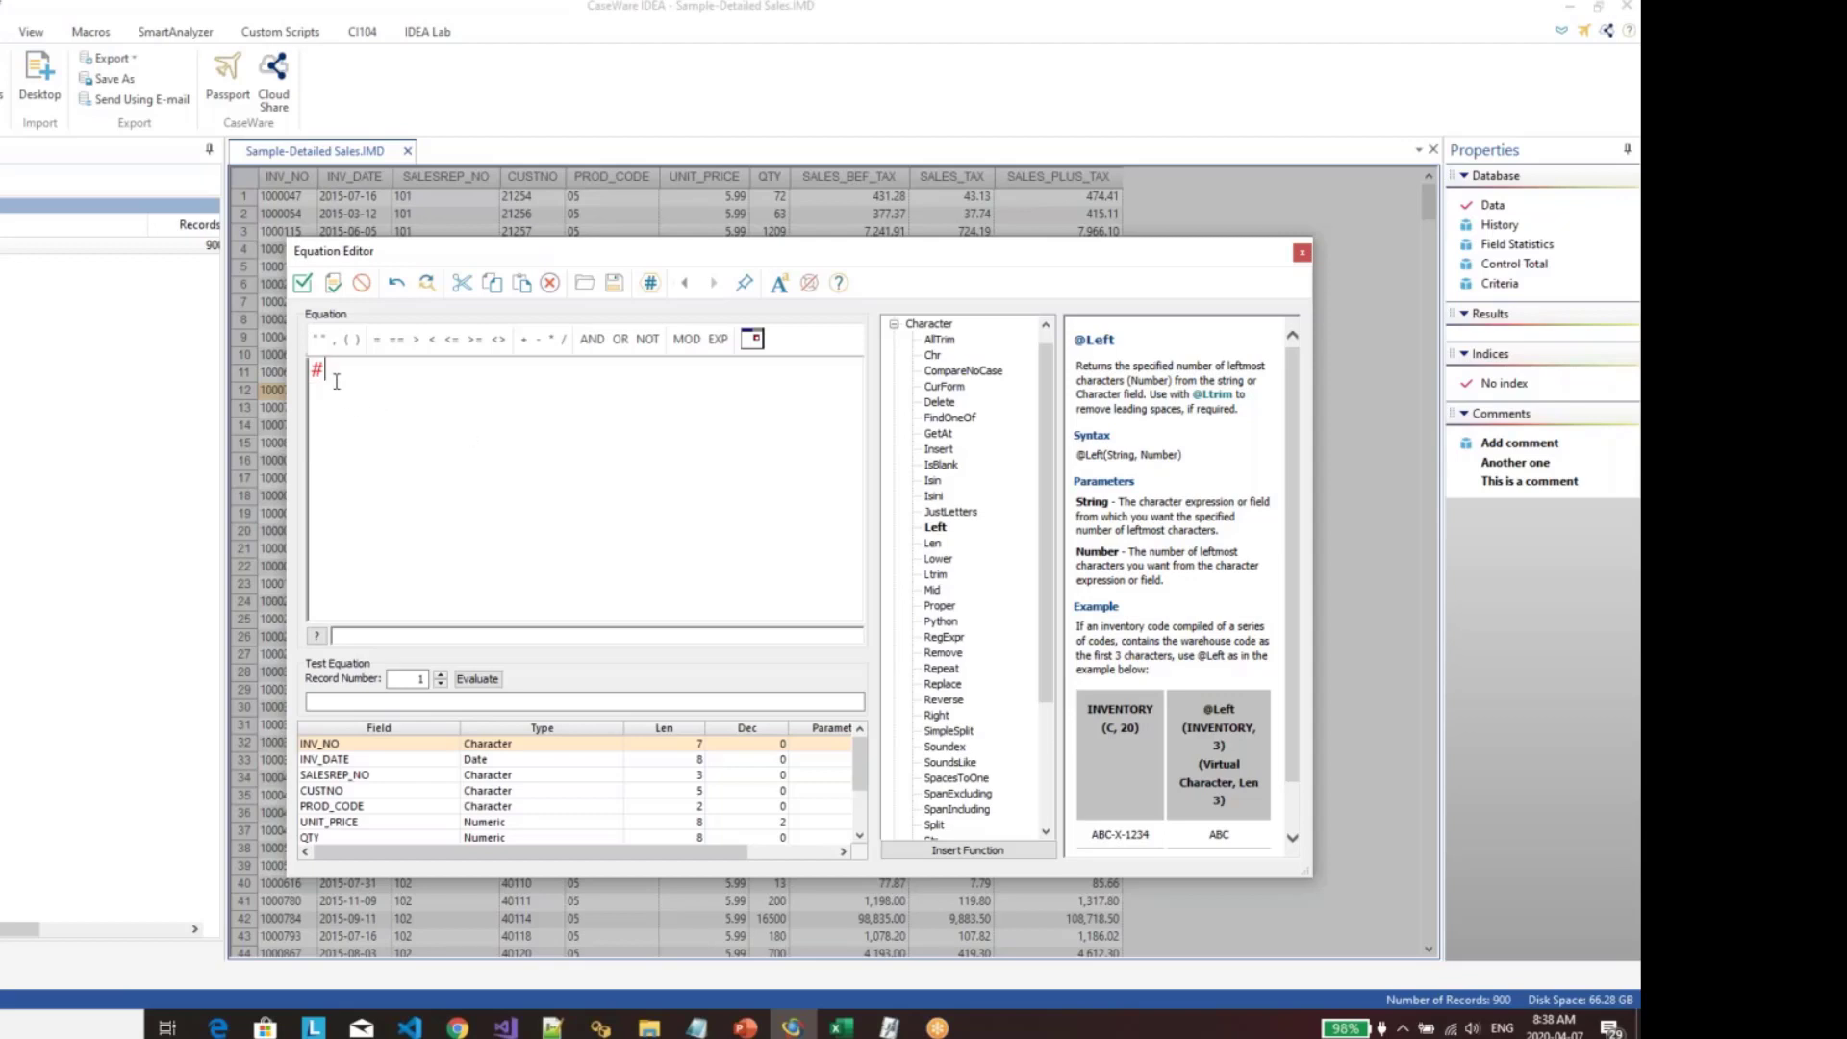
key("BackSpace")
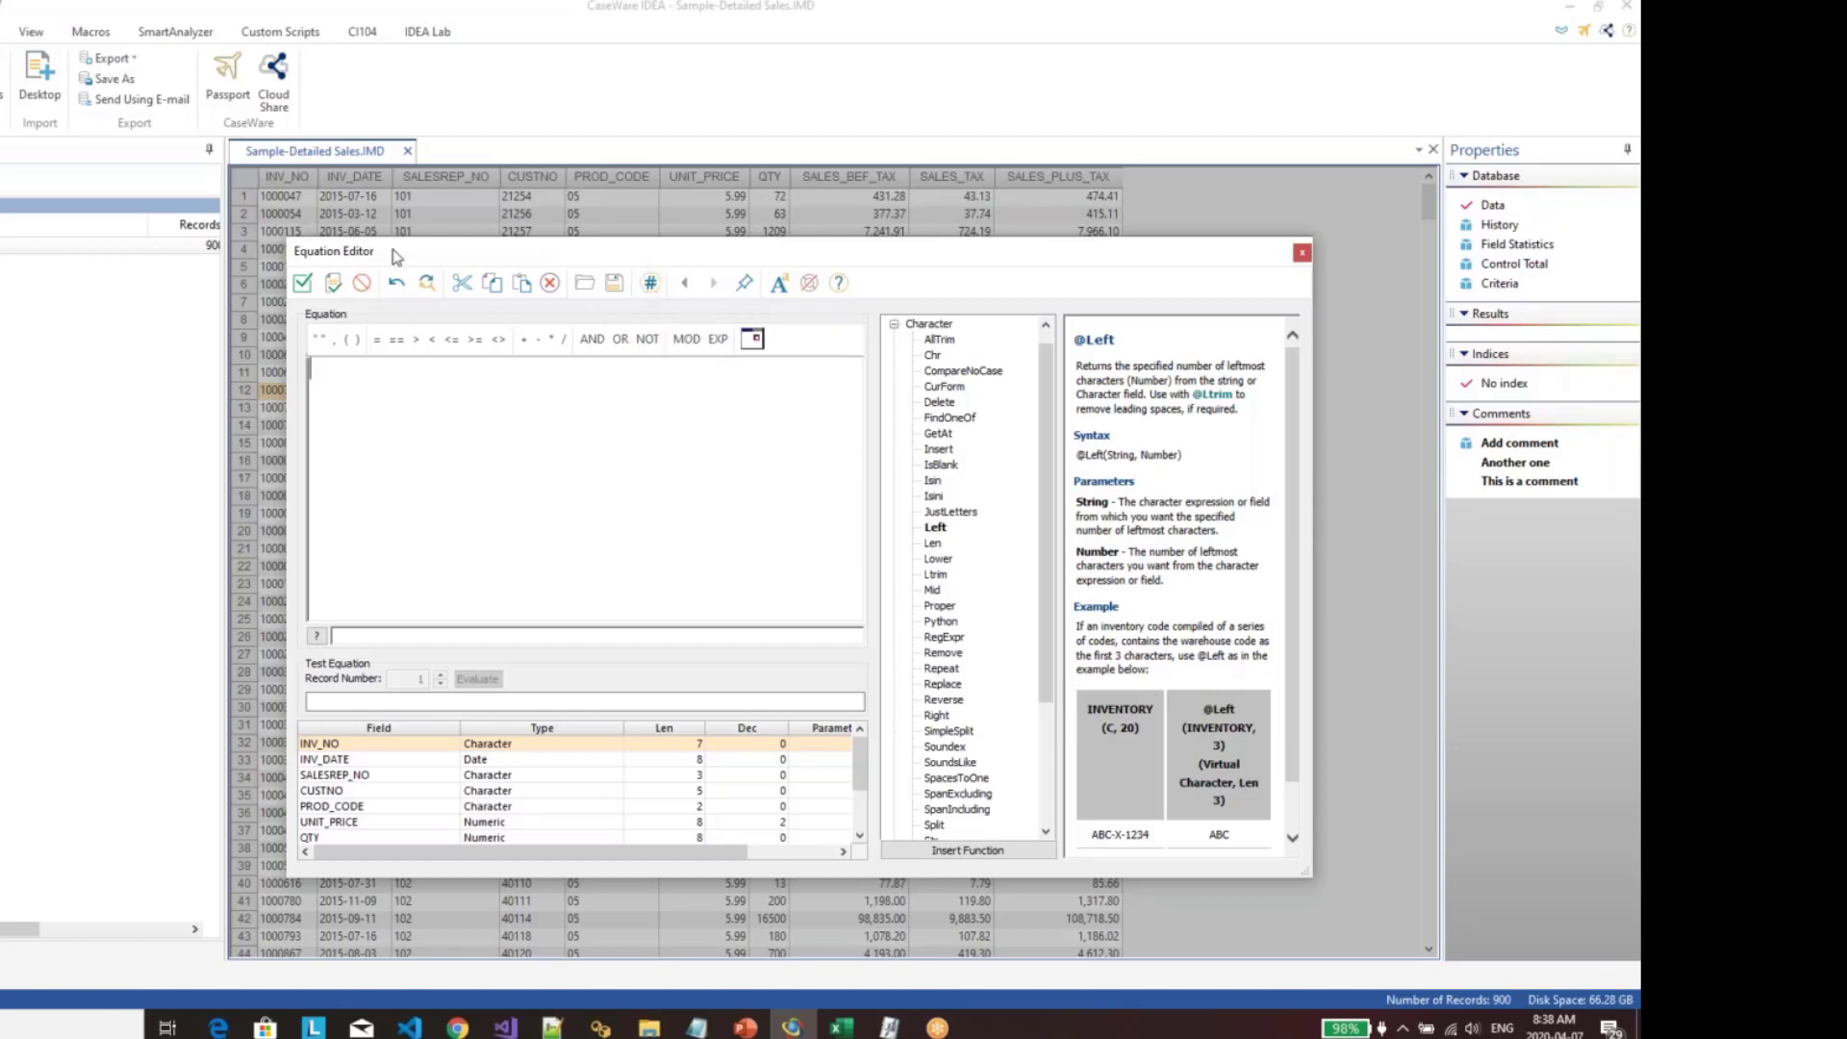
Step: Create a new custom function named addition, with its editing window moved up and enlarged
left_click(650, 284)
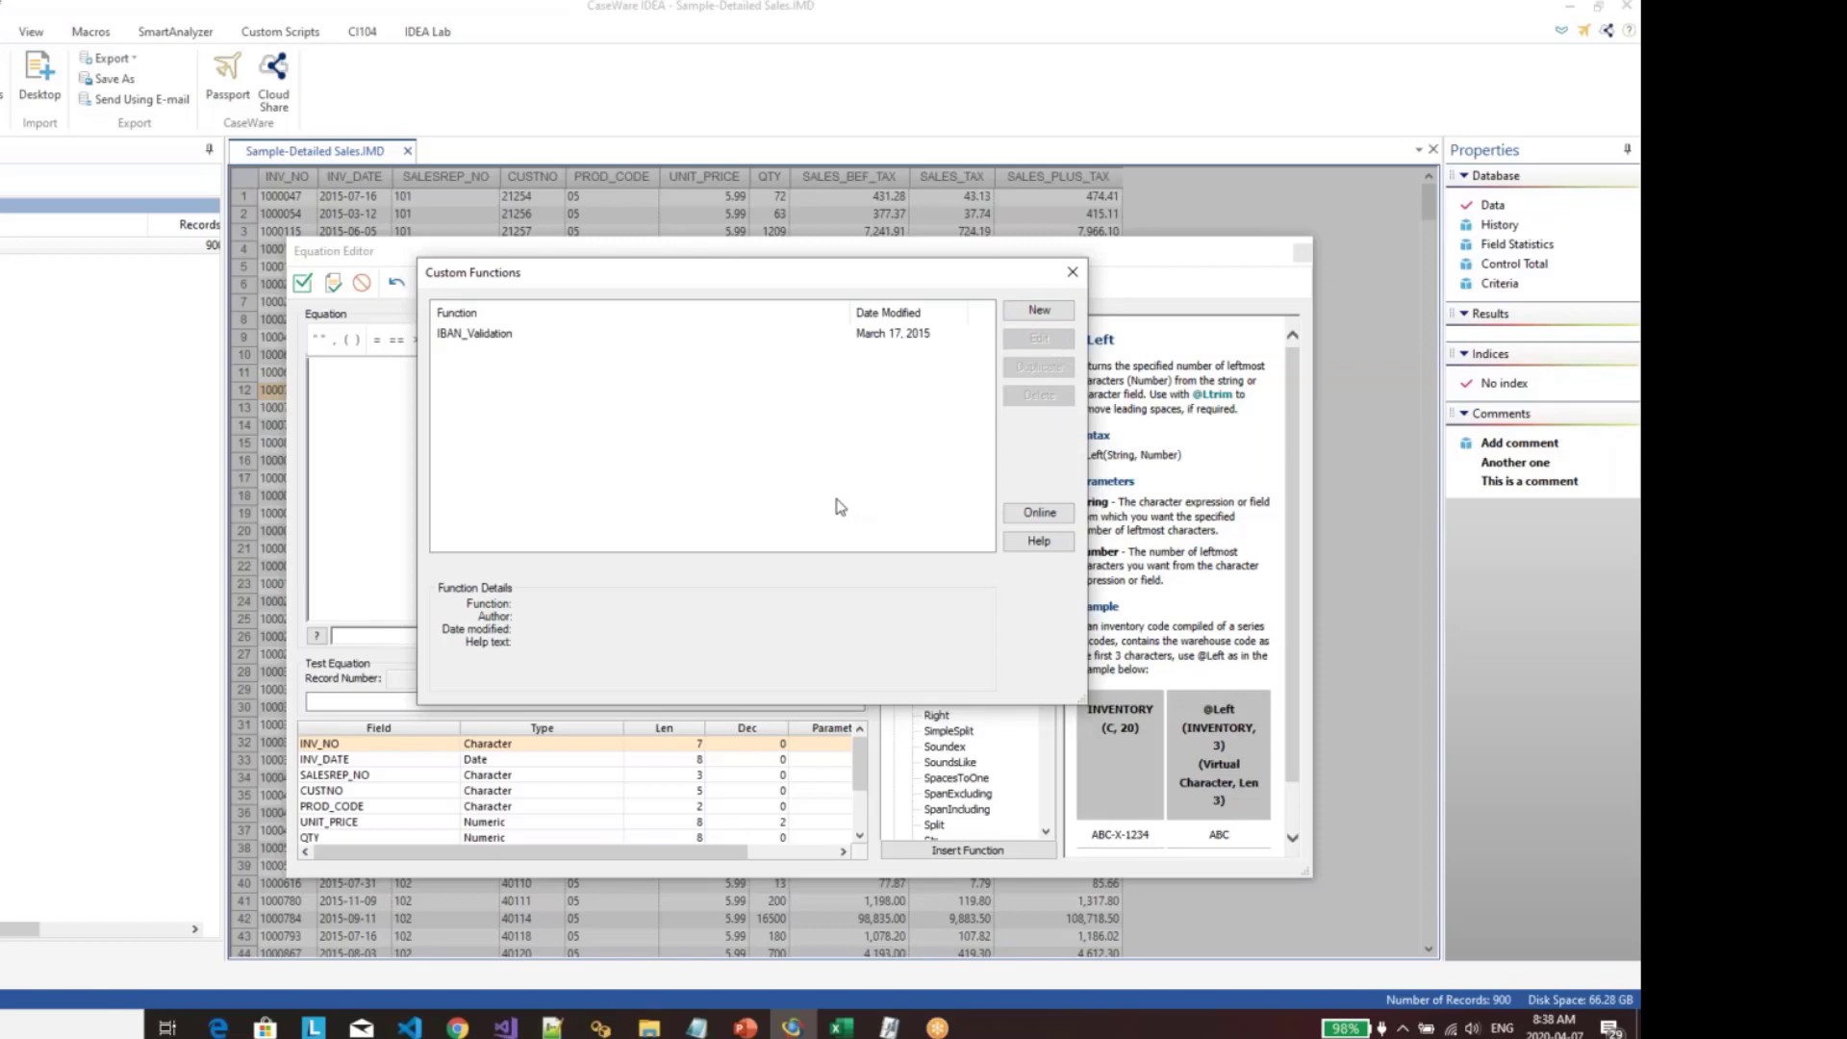
left_click(1037, 313)
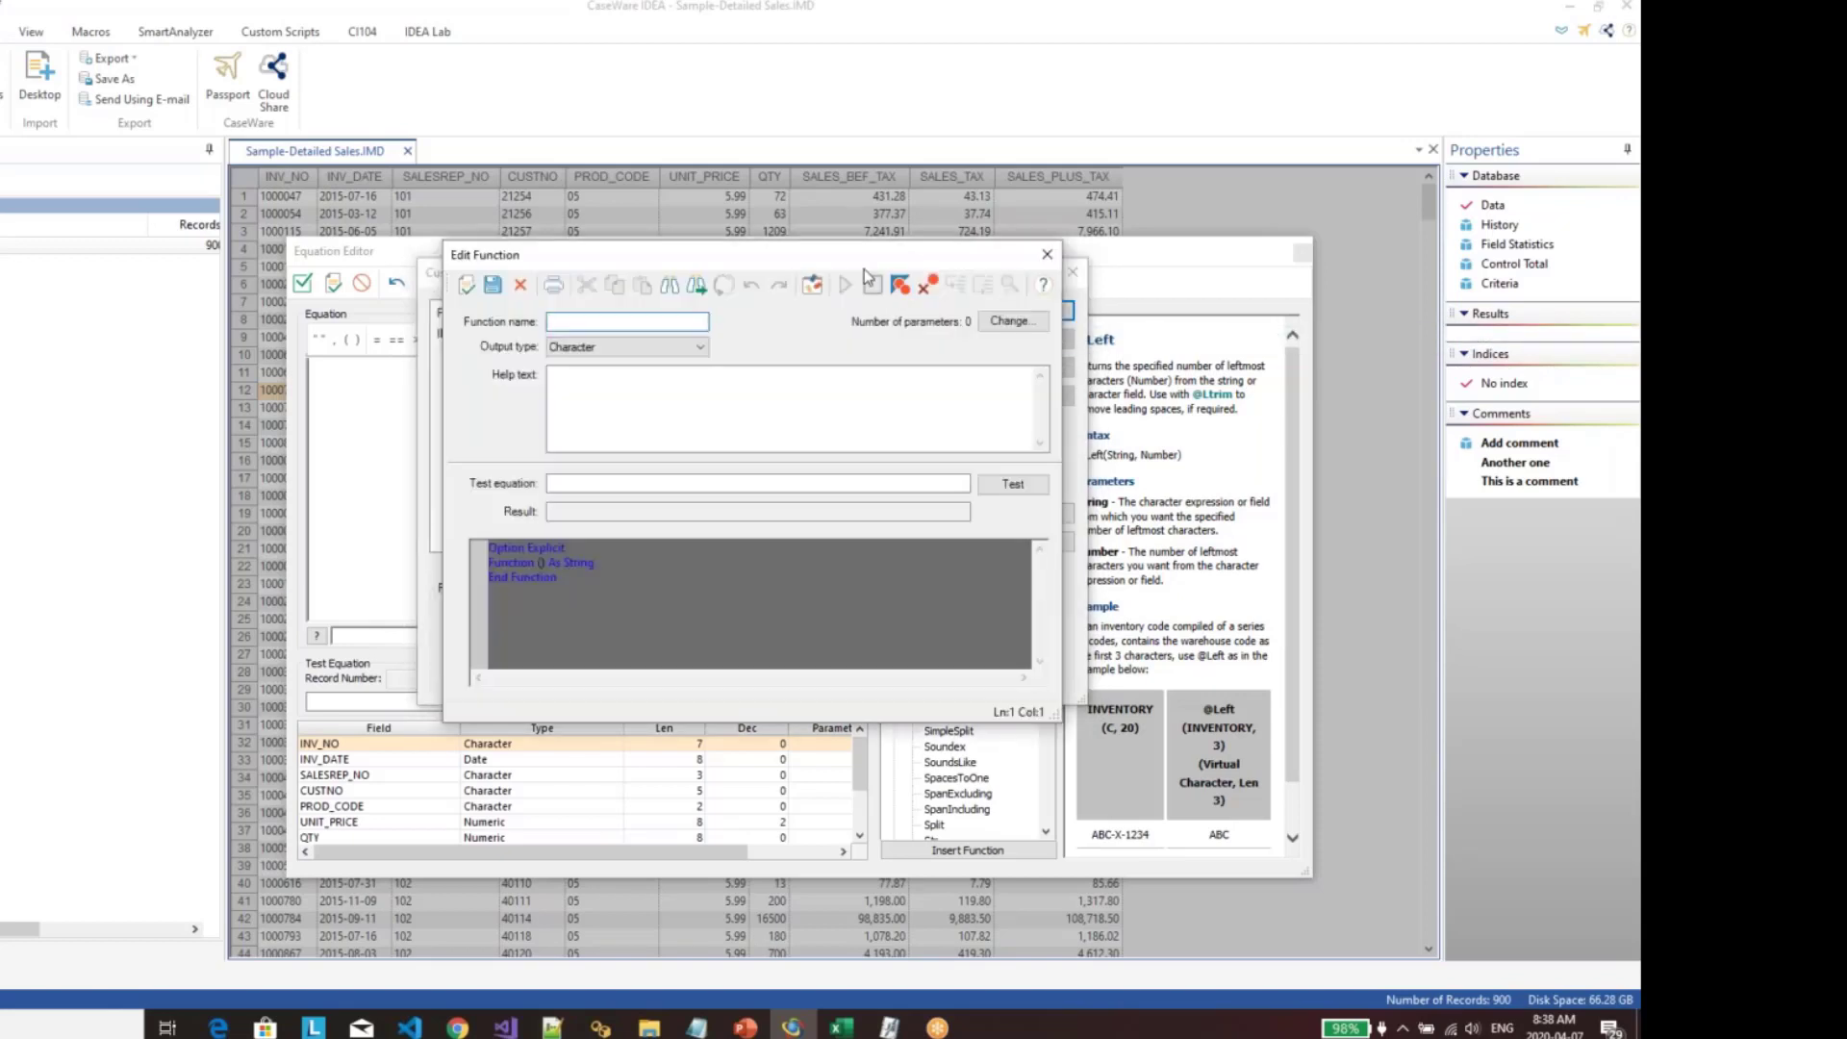
left_click_drag(848, 261, 786, 159)
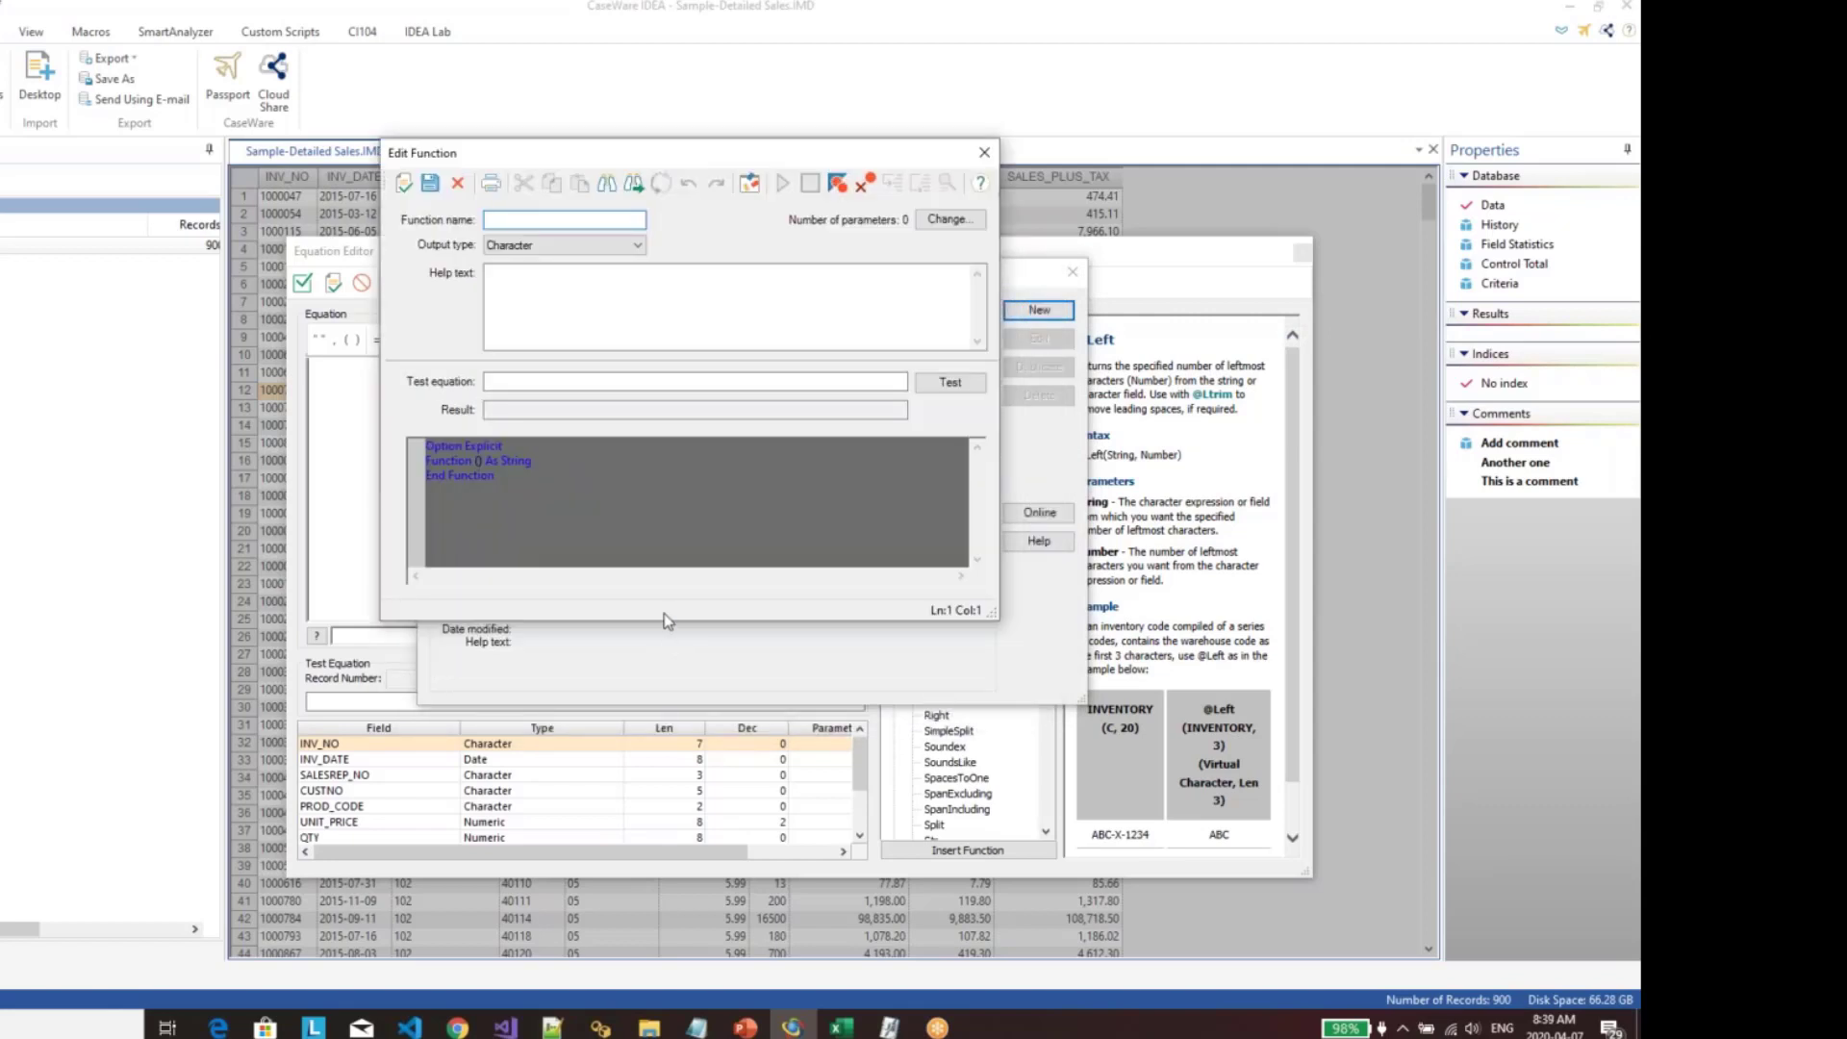
left_click_drag(667, 618, 674, 873)
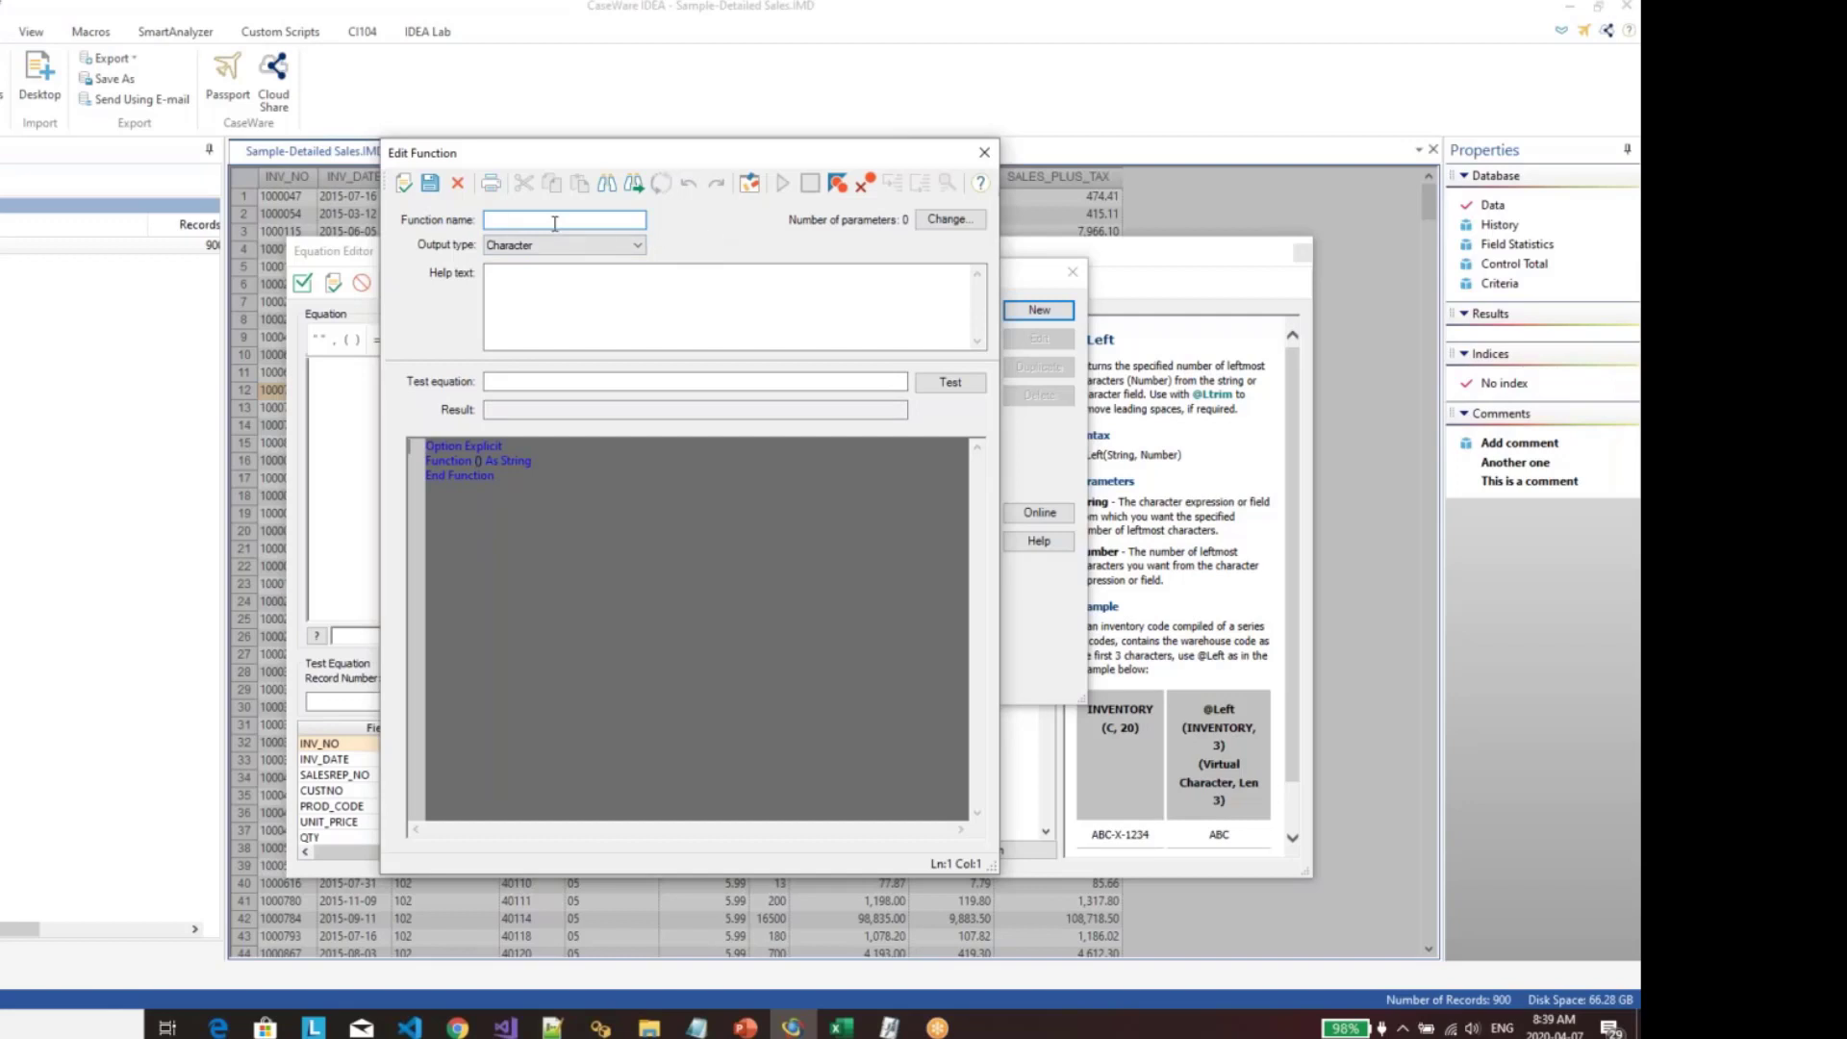
type("addition")
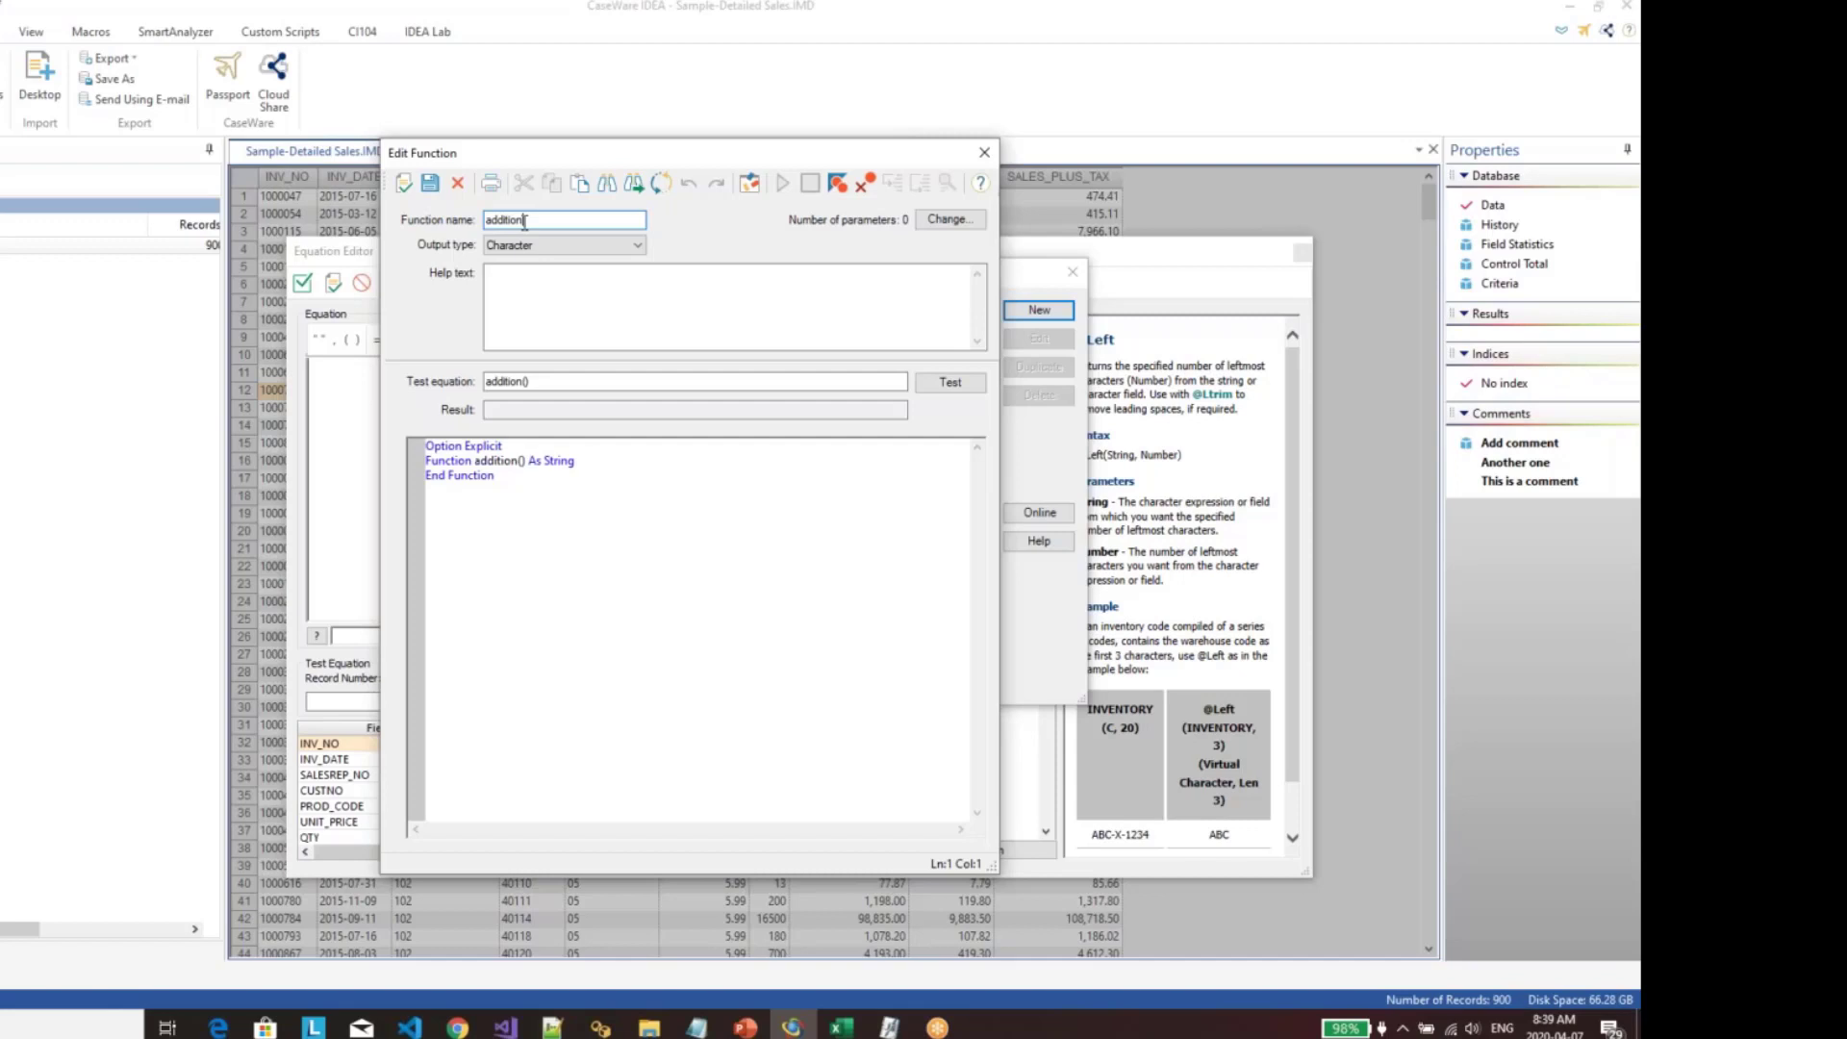
Step: Define the function's first parameter as Numeric, named number1, with the help text "Number Field1"
left_click(959, 224)
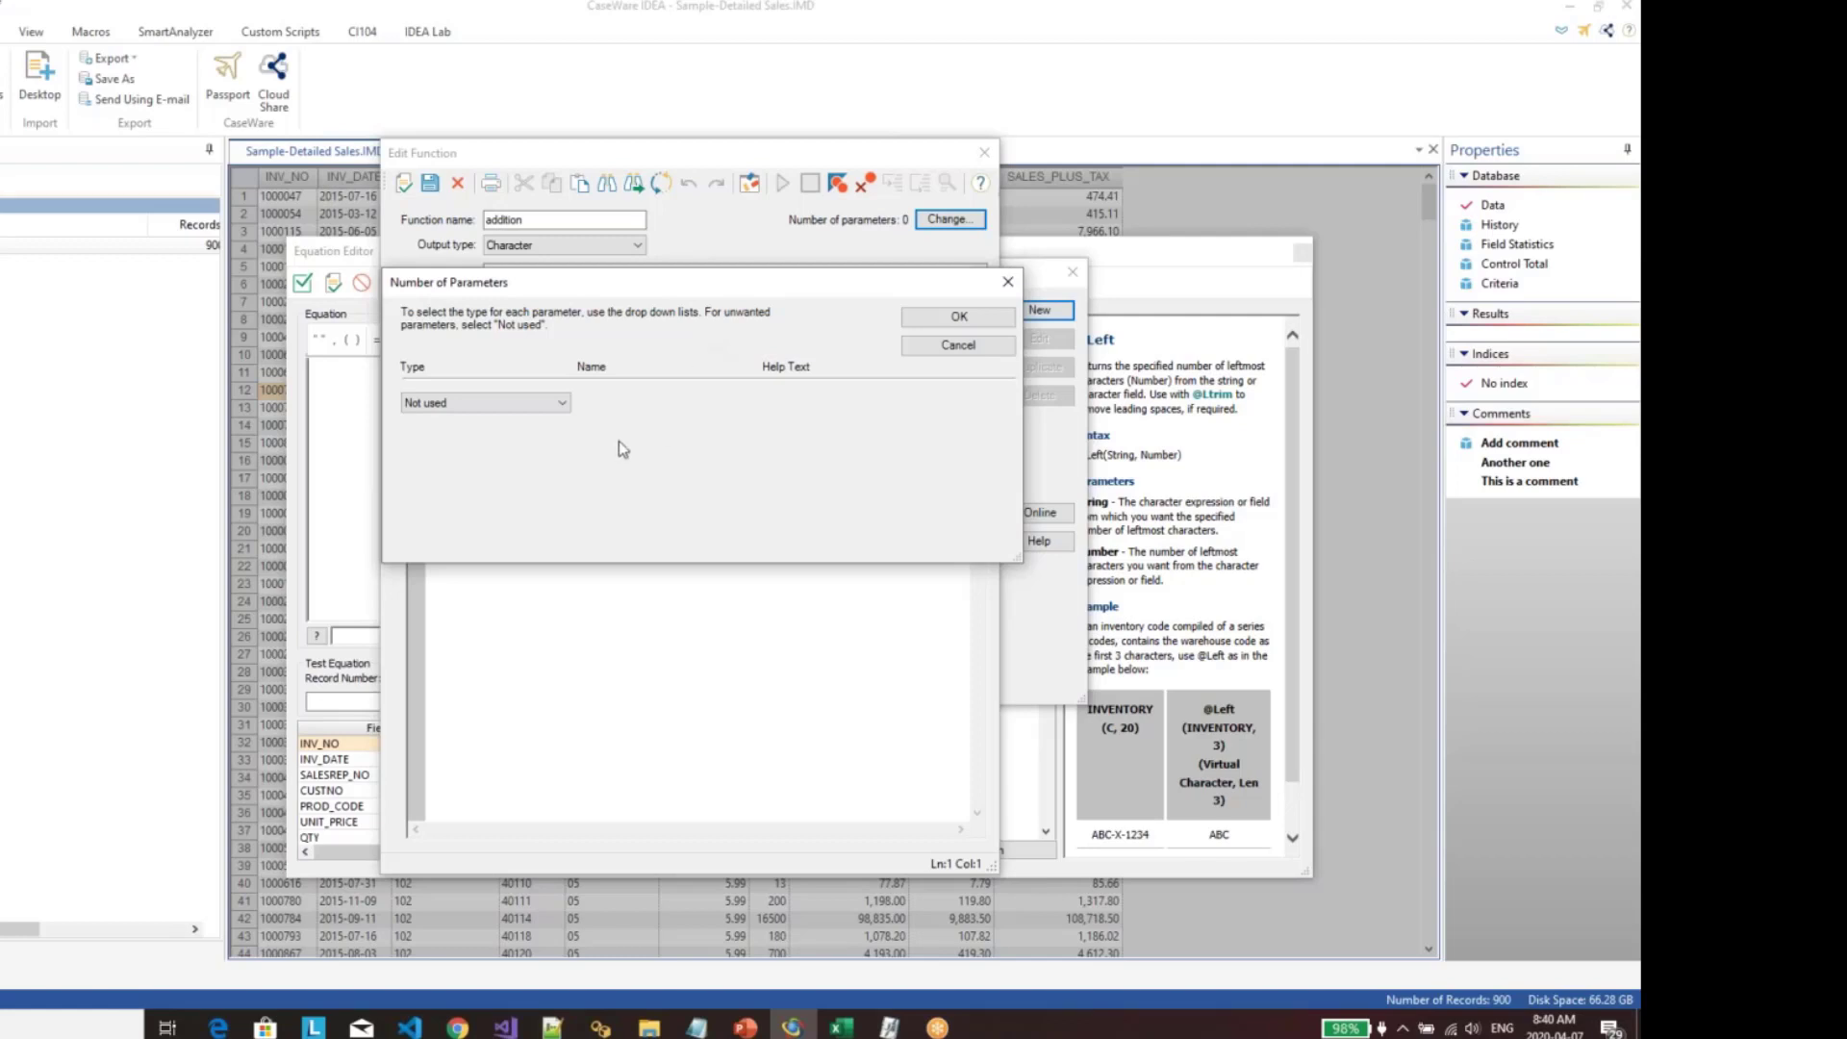
left_click(563, 403)
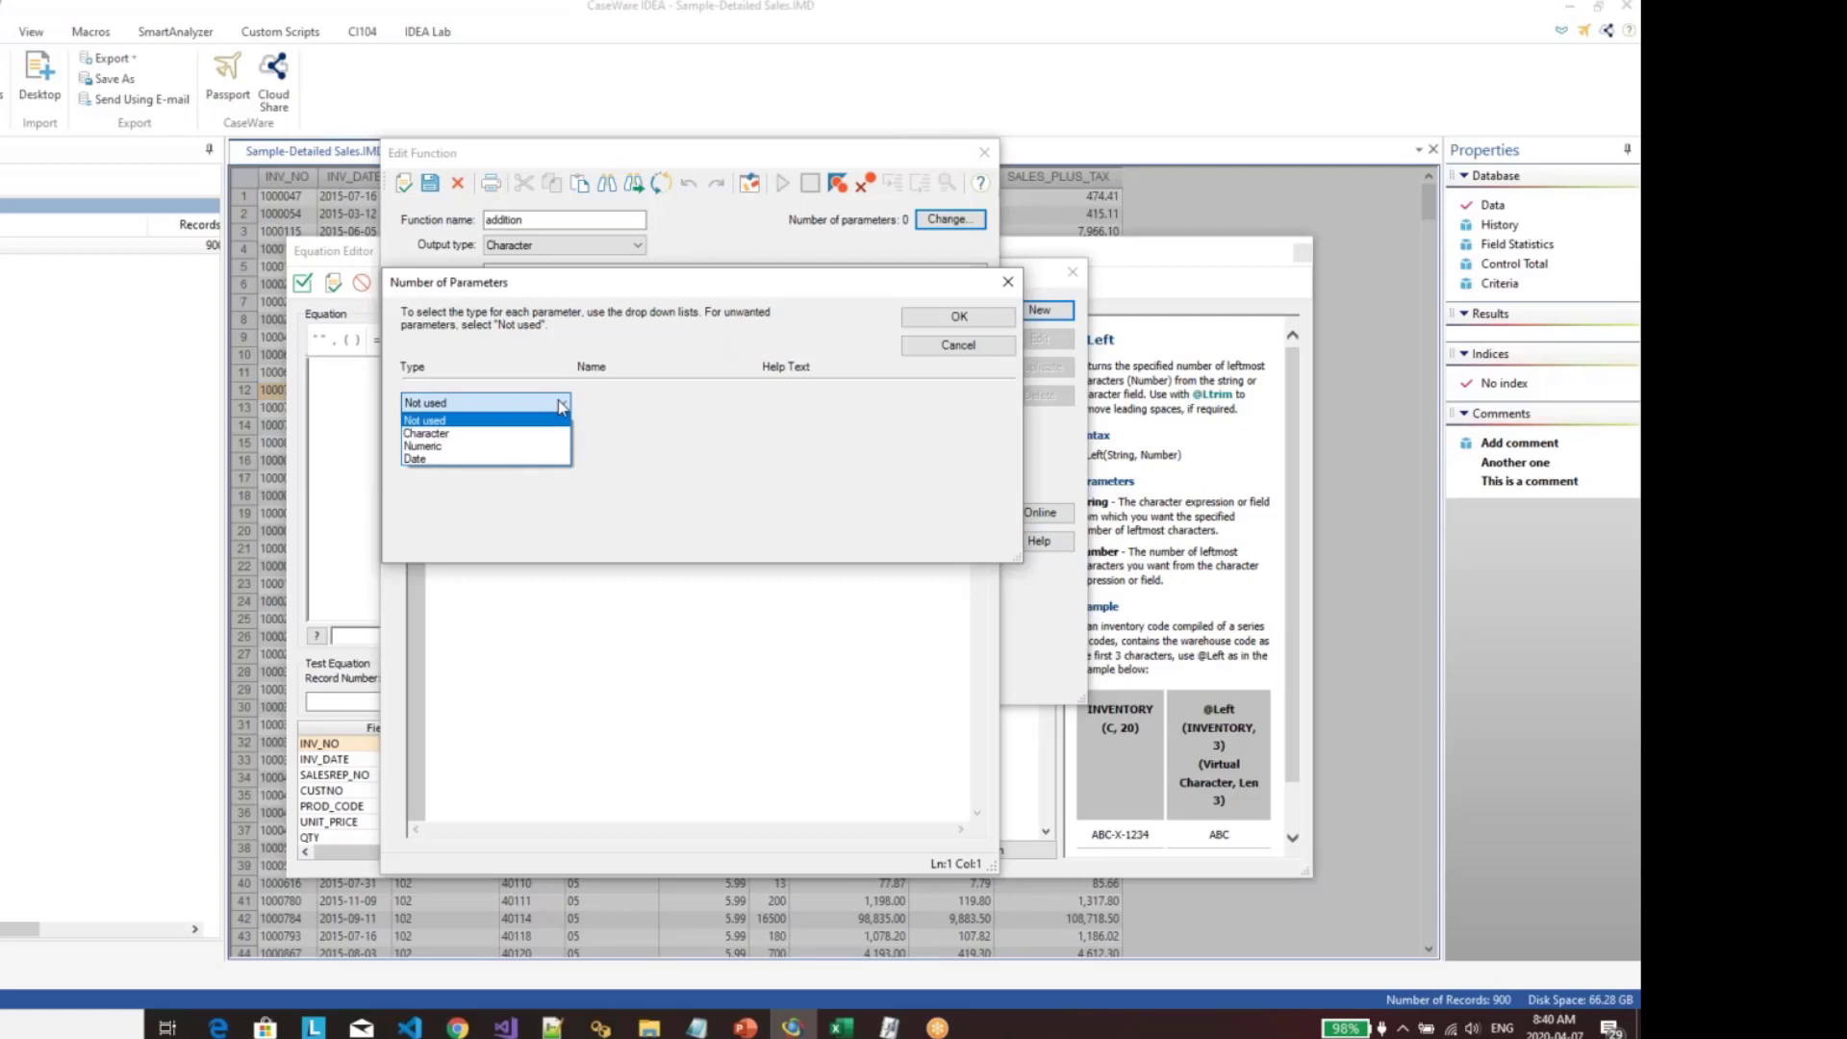
left_click(489, 447)
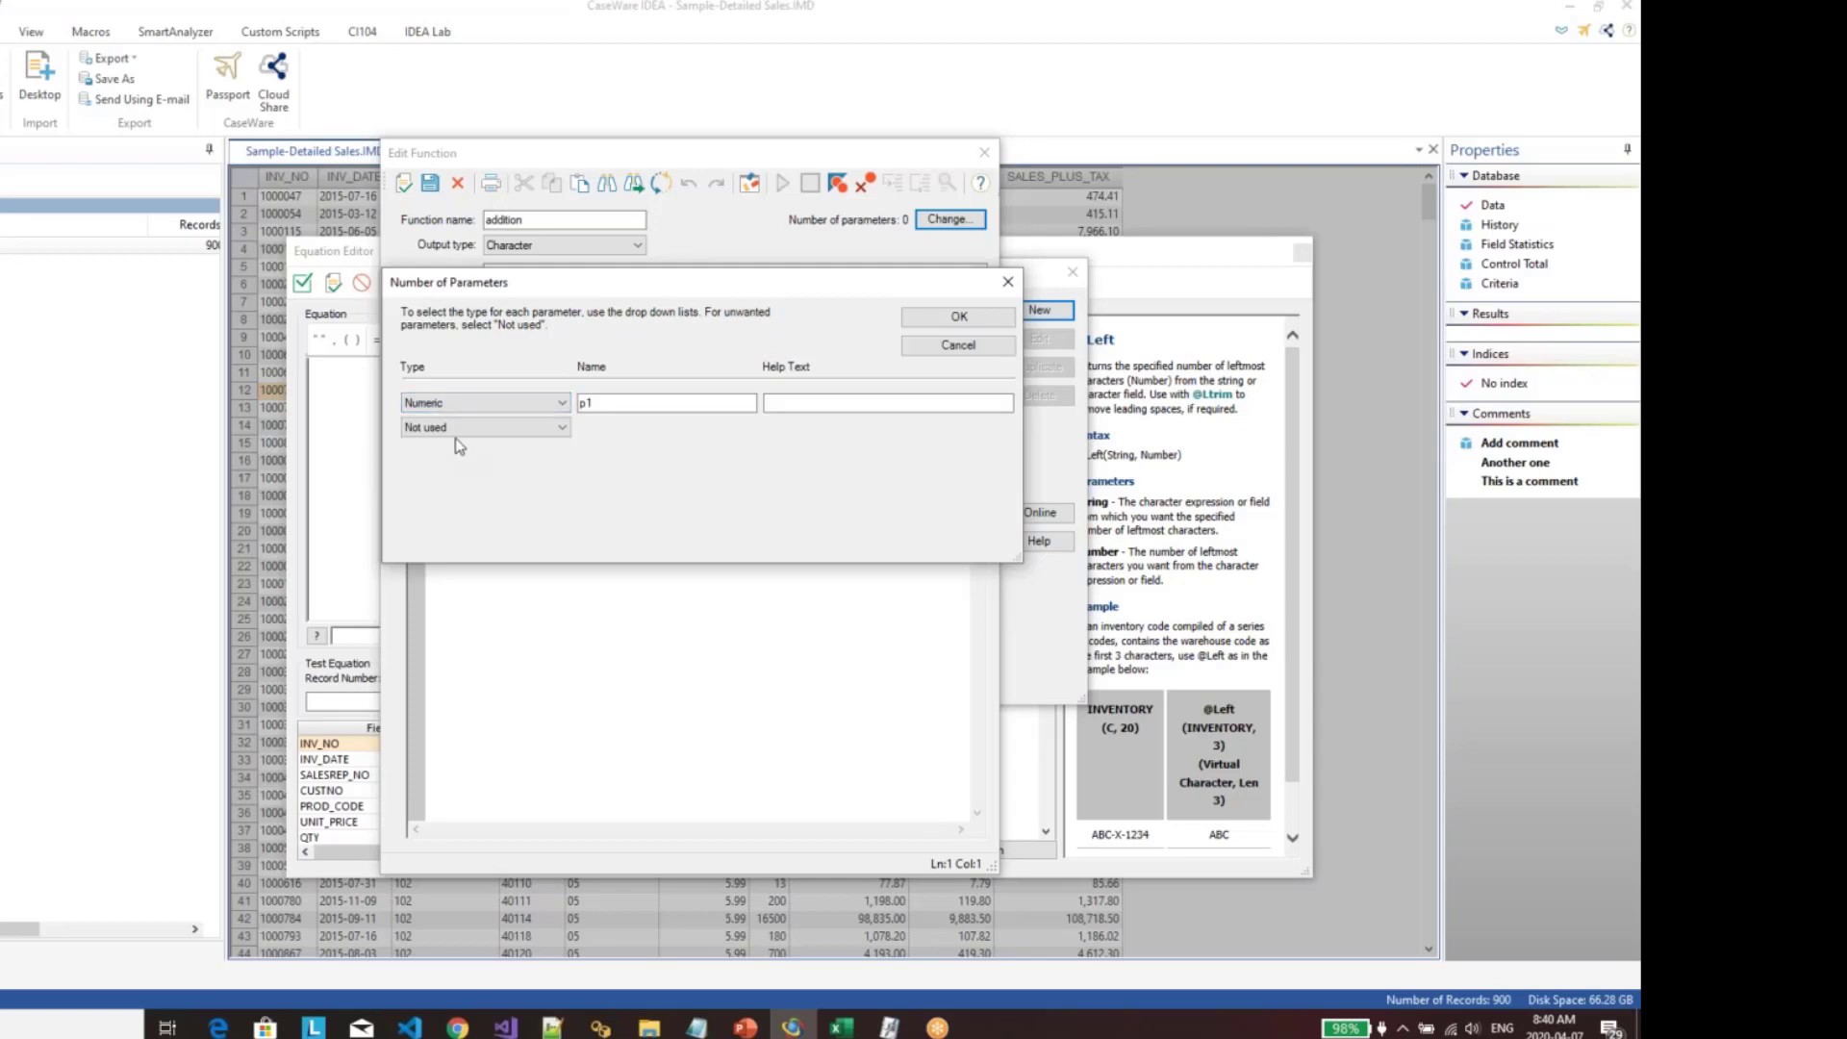
left_click(564, 404)
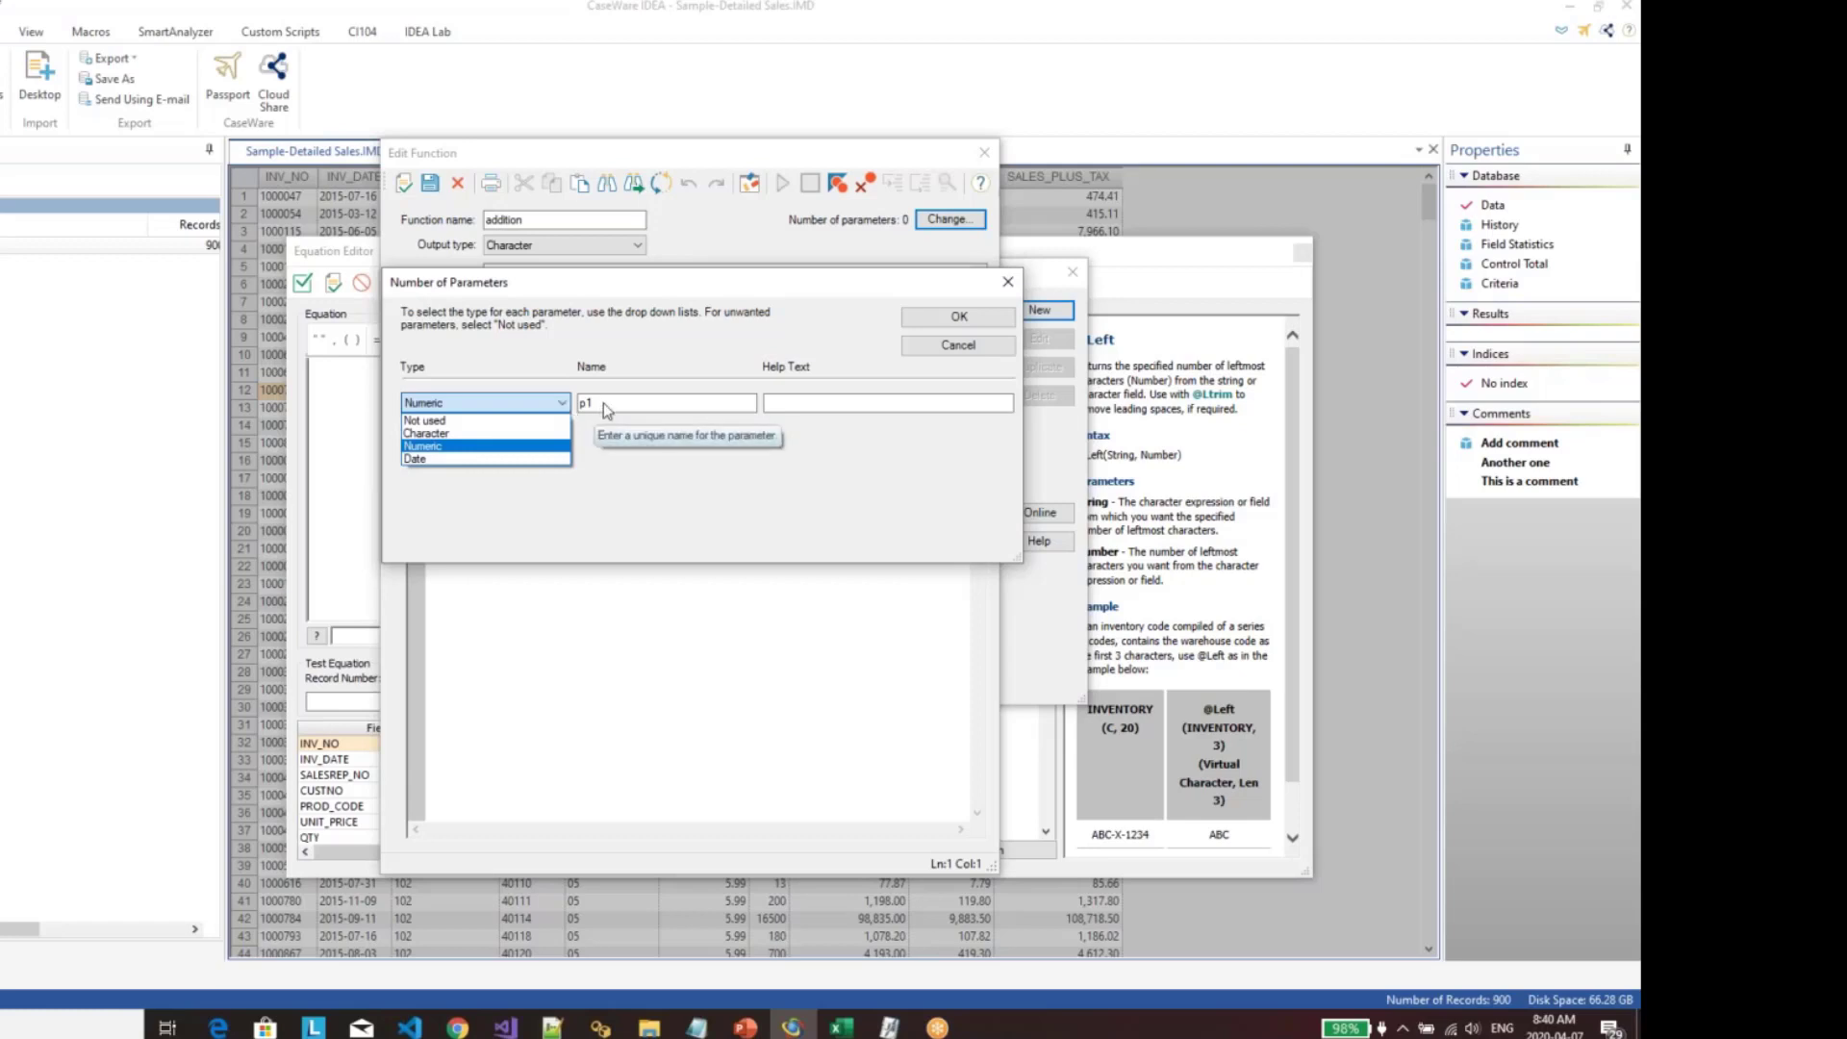
left_click(577, 403)
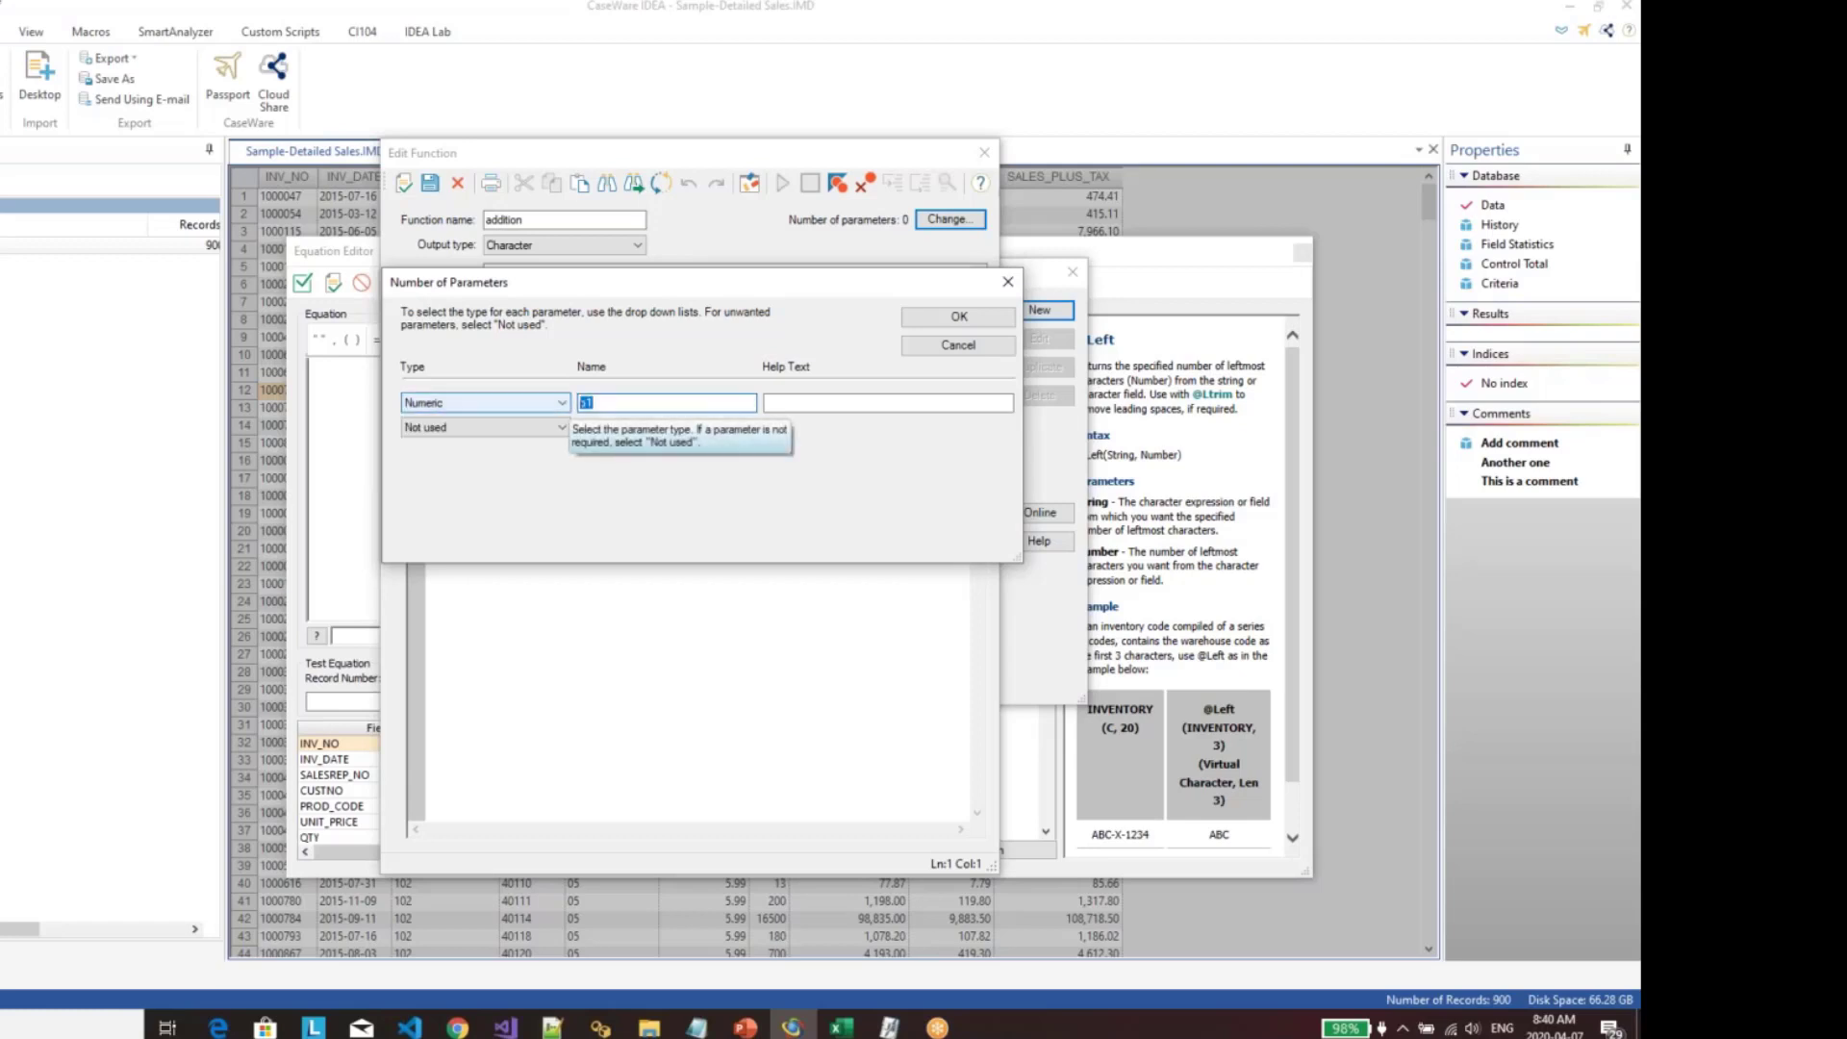
type("number1")
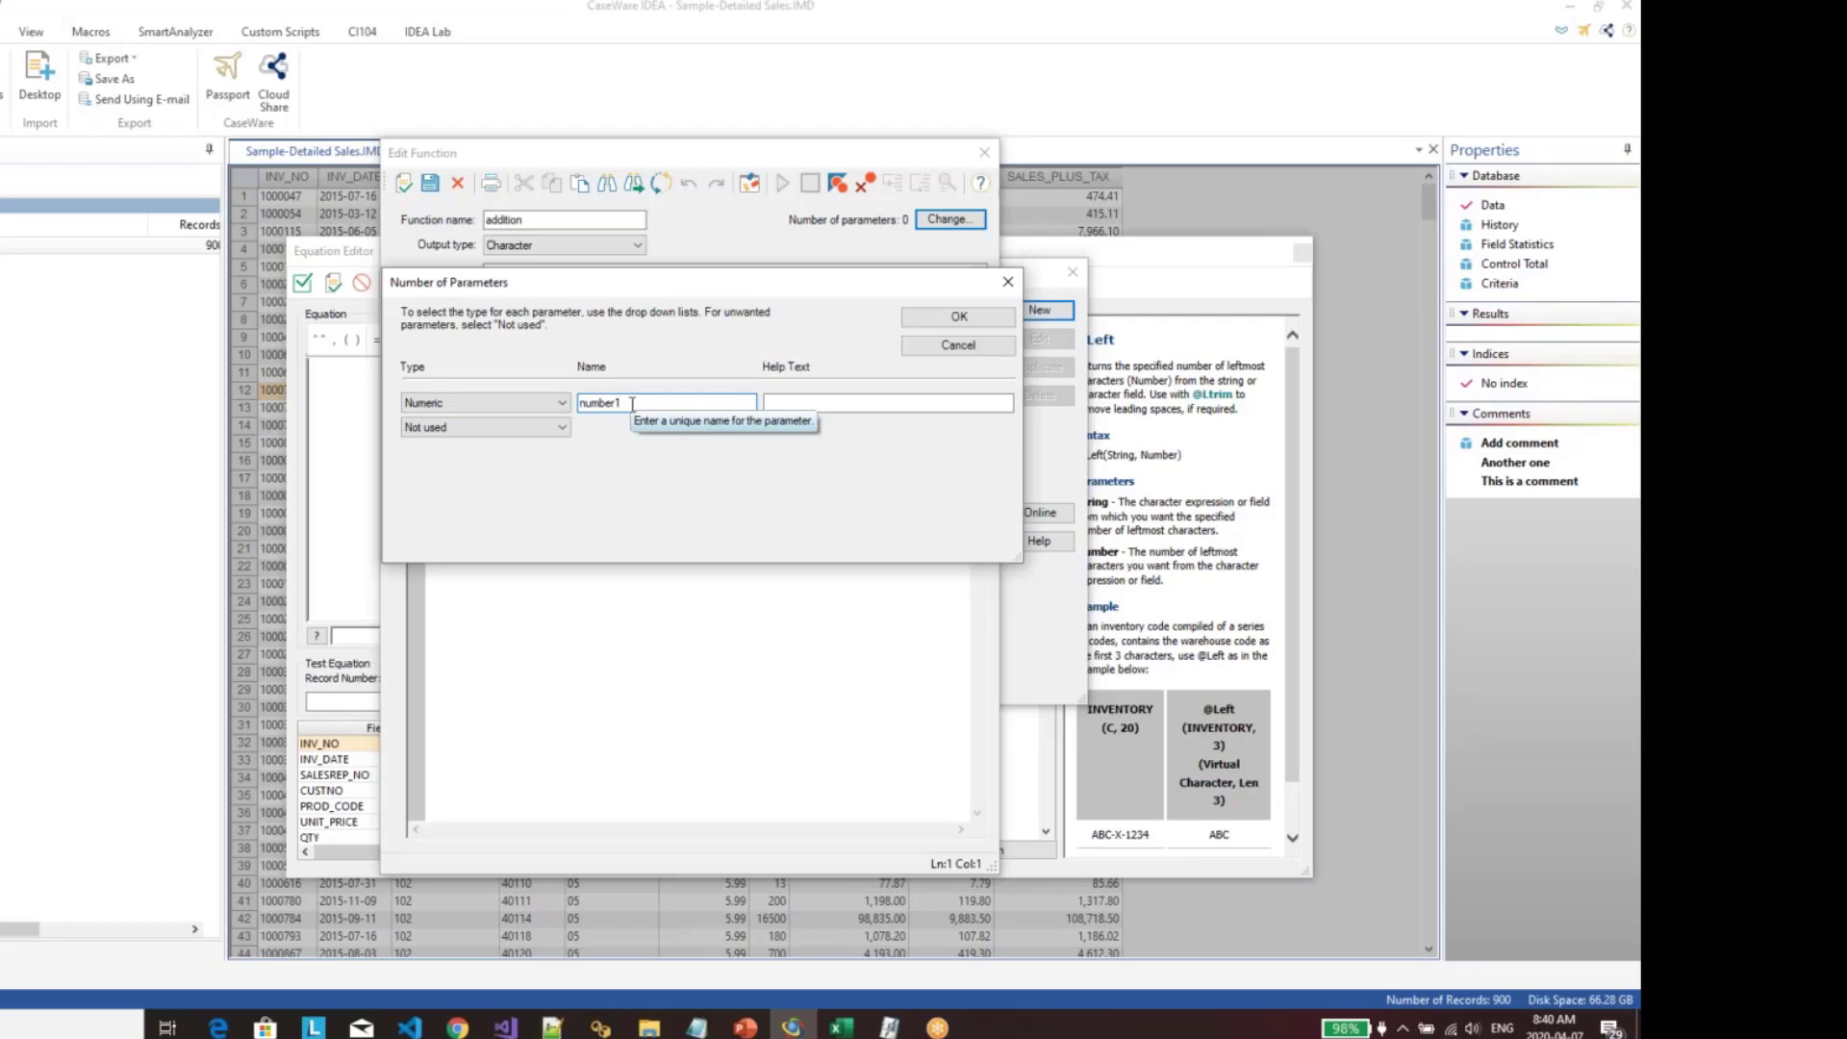
left_click(776, 402)
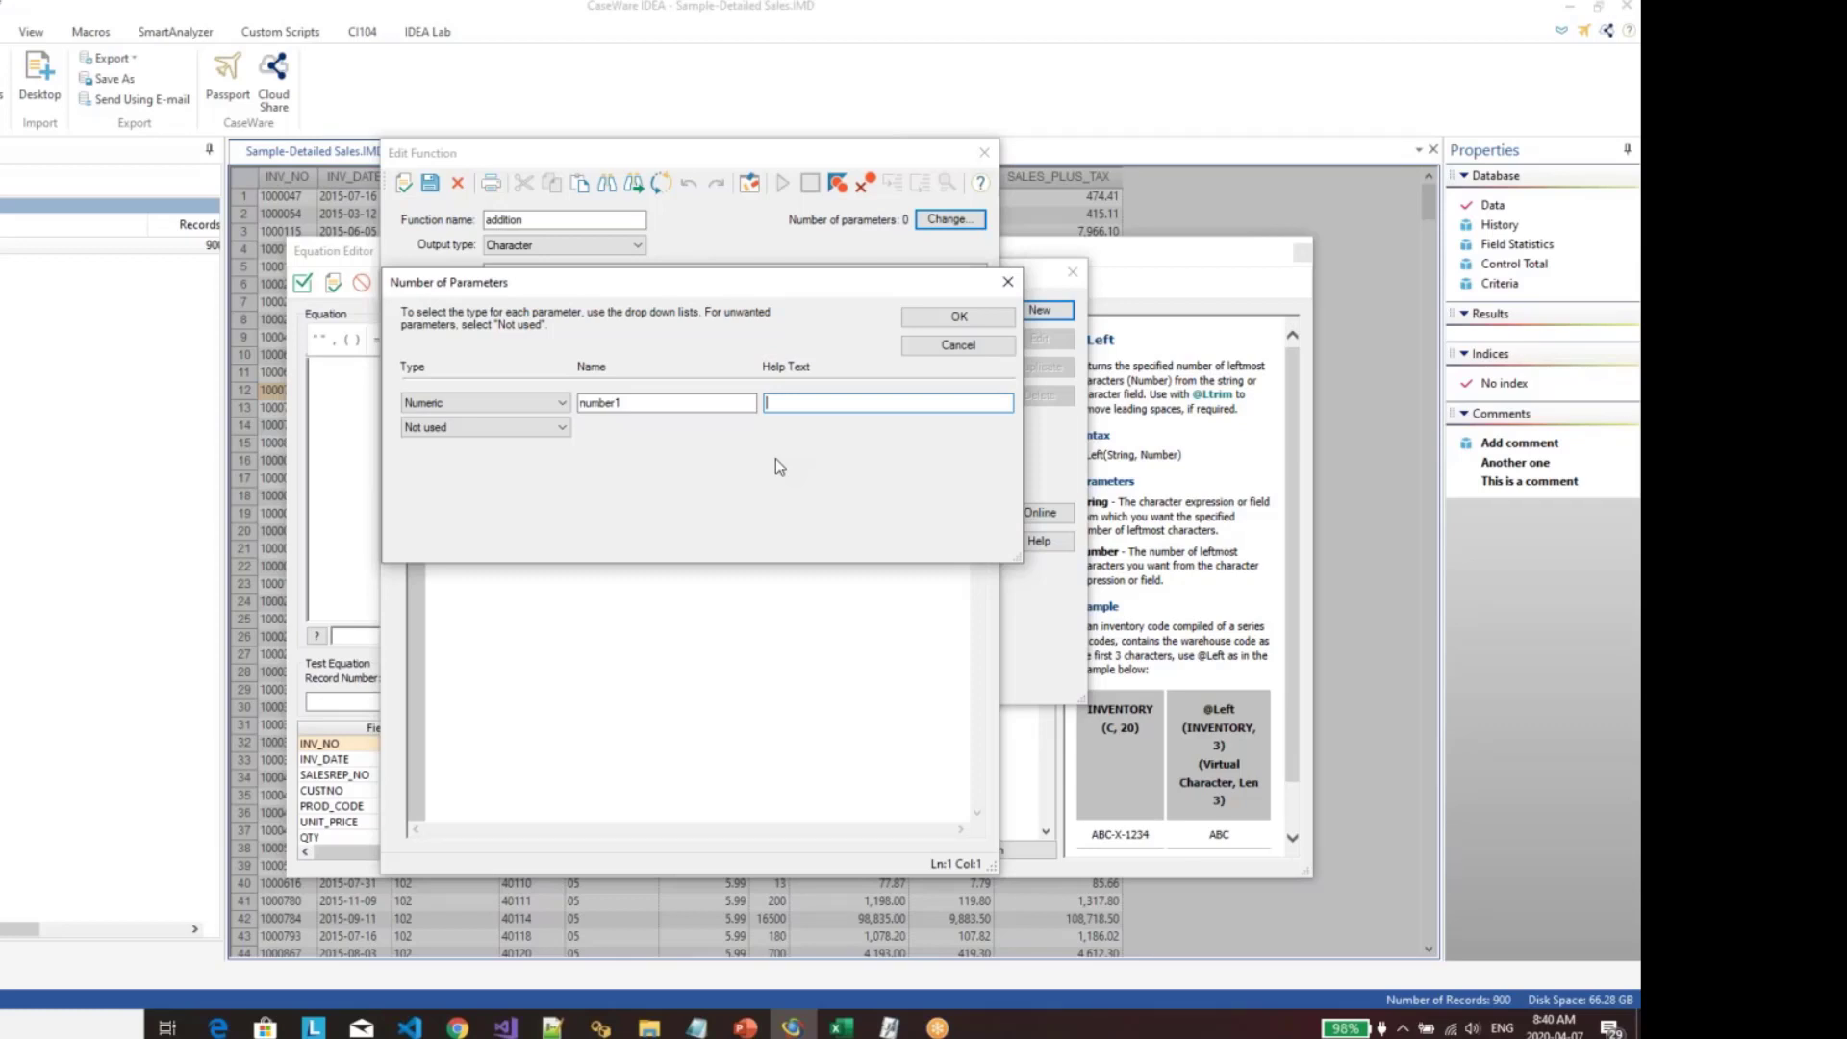
type("Number Field1")
Step: Add a second Numeric parameter named number2 with the help text "Number Field 2" and accept the parameter list
left_click(563, 427)
left_click(504, 472)
left_click(618, 430)
type("p2")
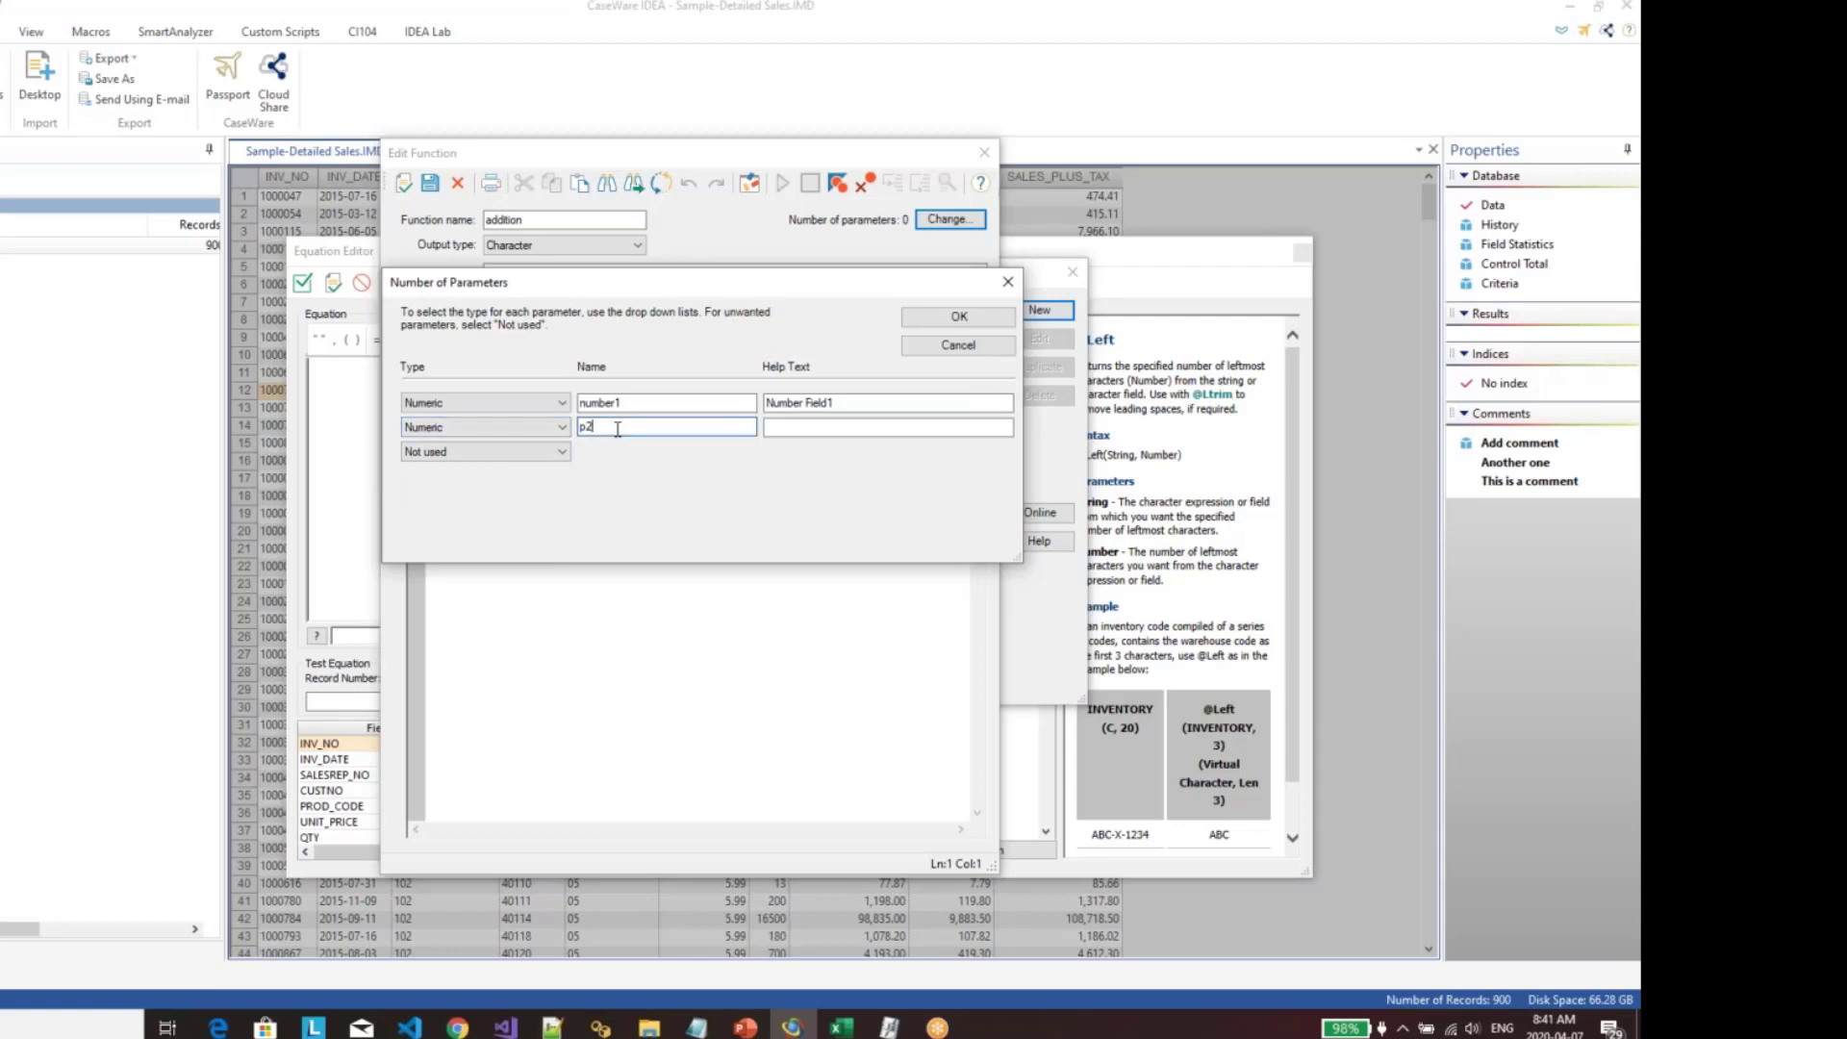
double_click(606, 428)
type("number2")
left_click(809, 424)
type("Number")
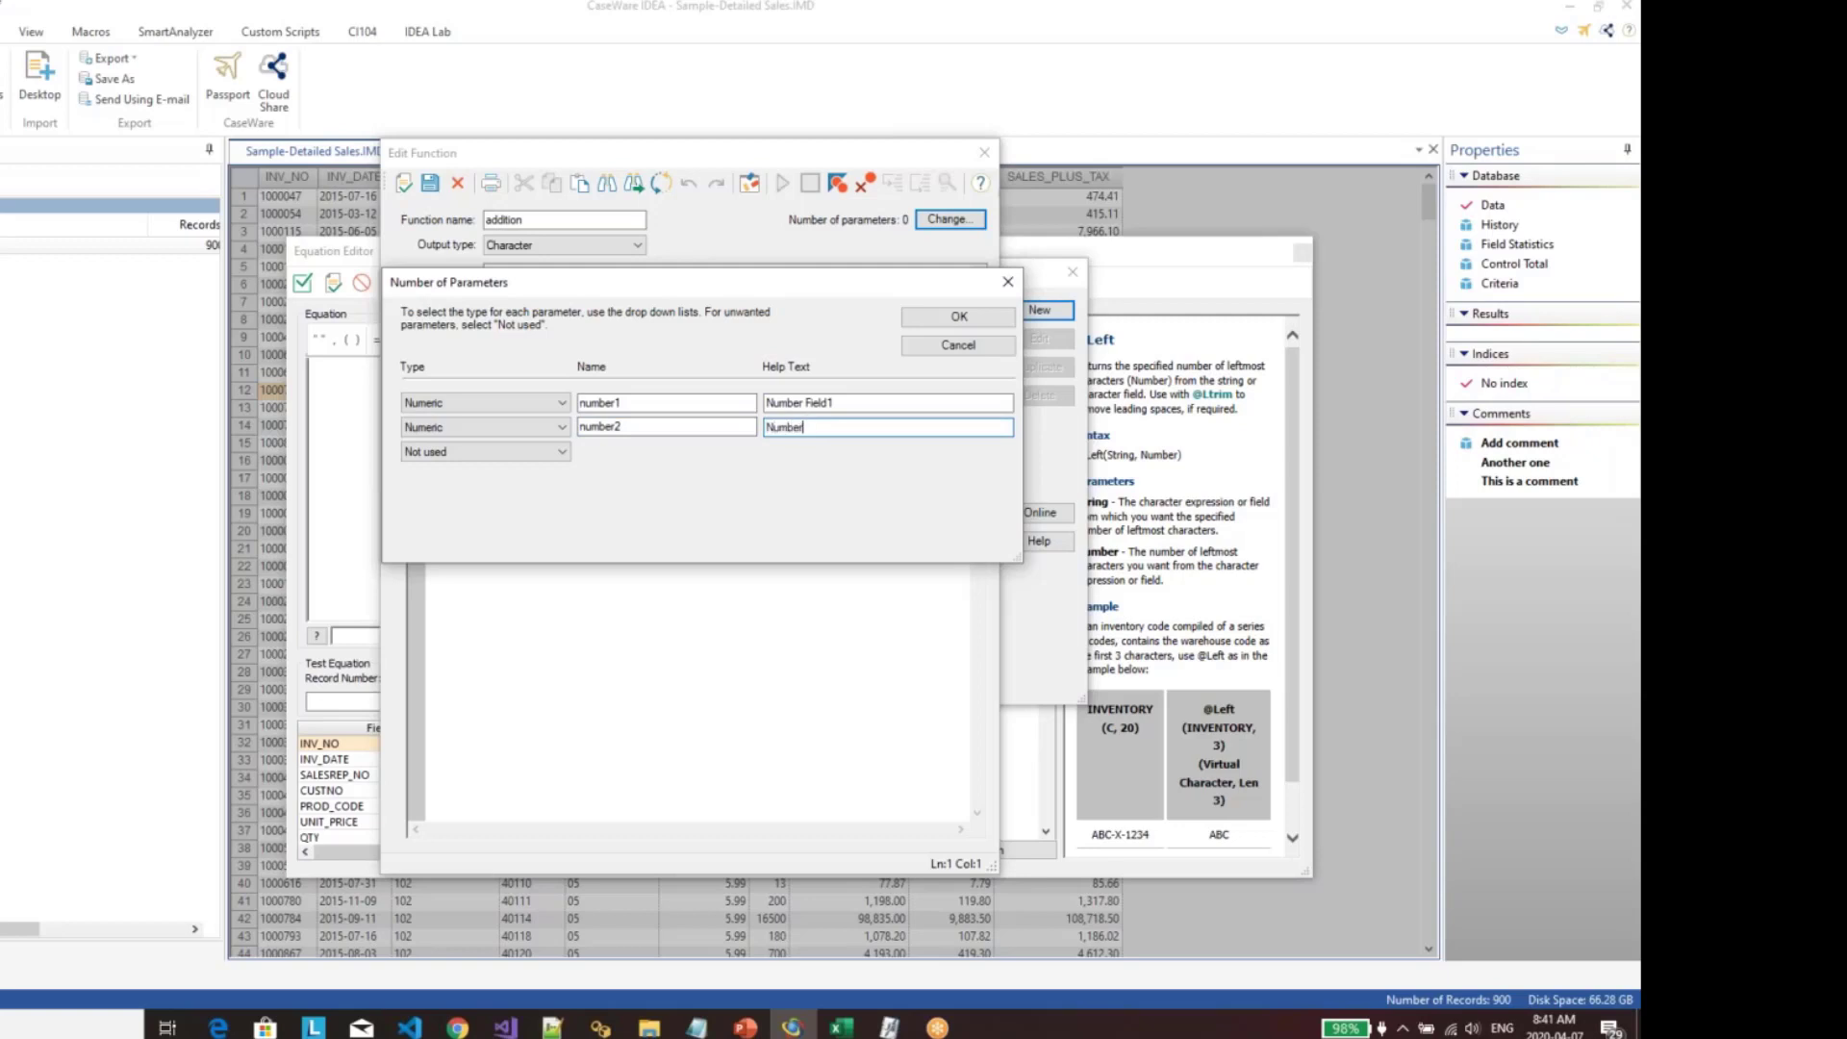
type(" Field 2")
left_click(930, 326)
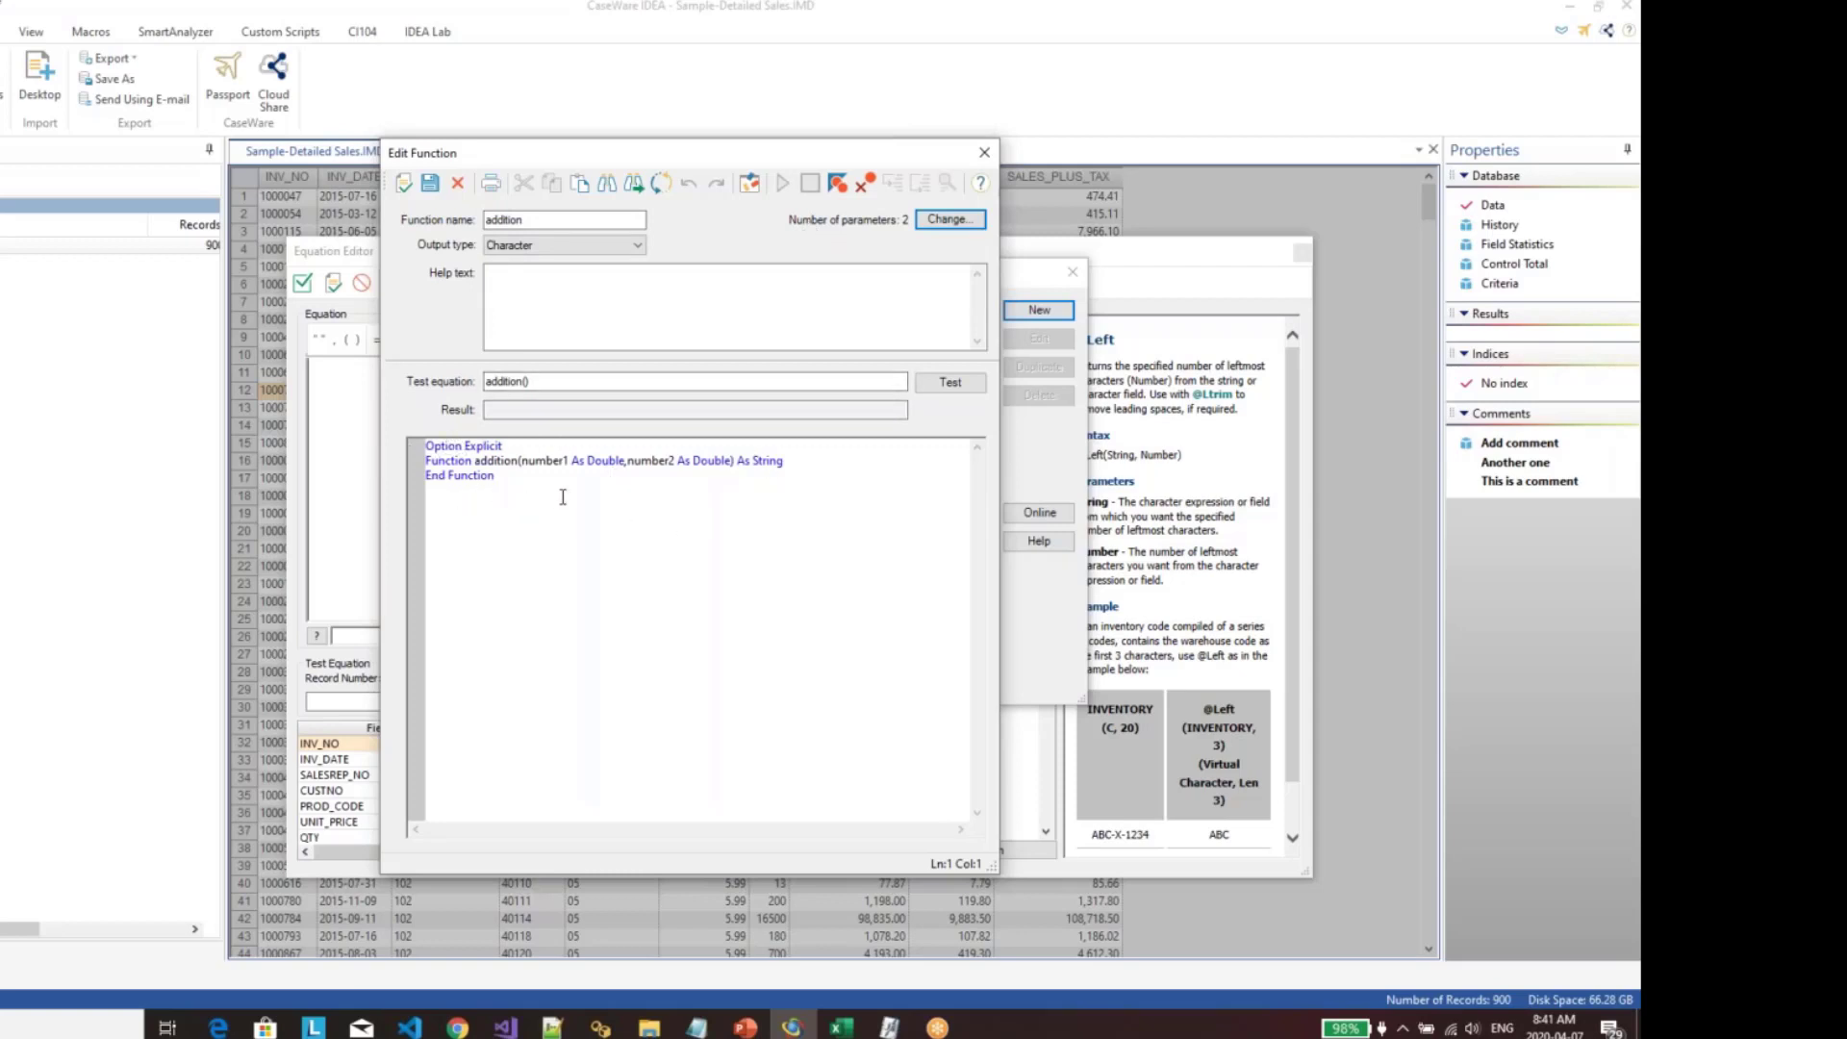
left_click(500, 464)
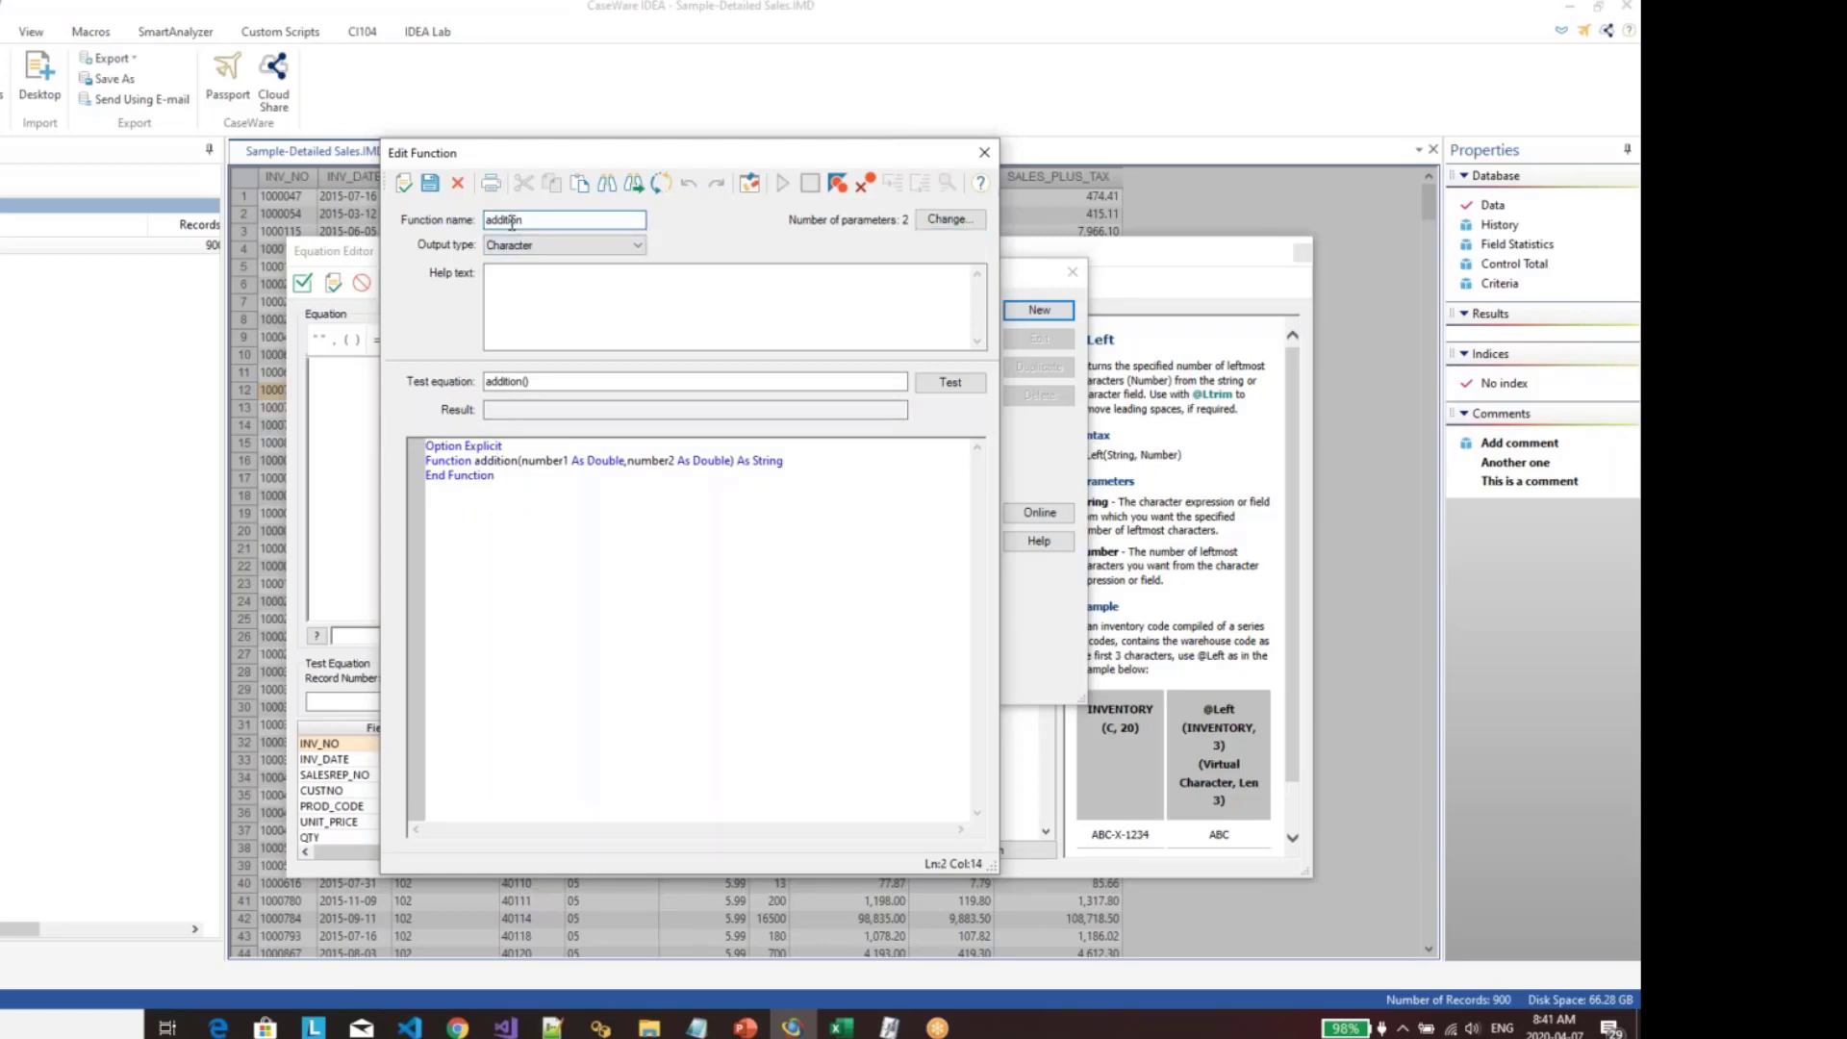
left_click(660, 462)
left_click(944, 221)
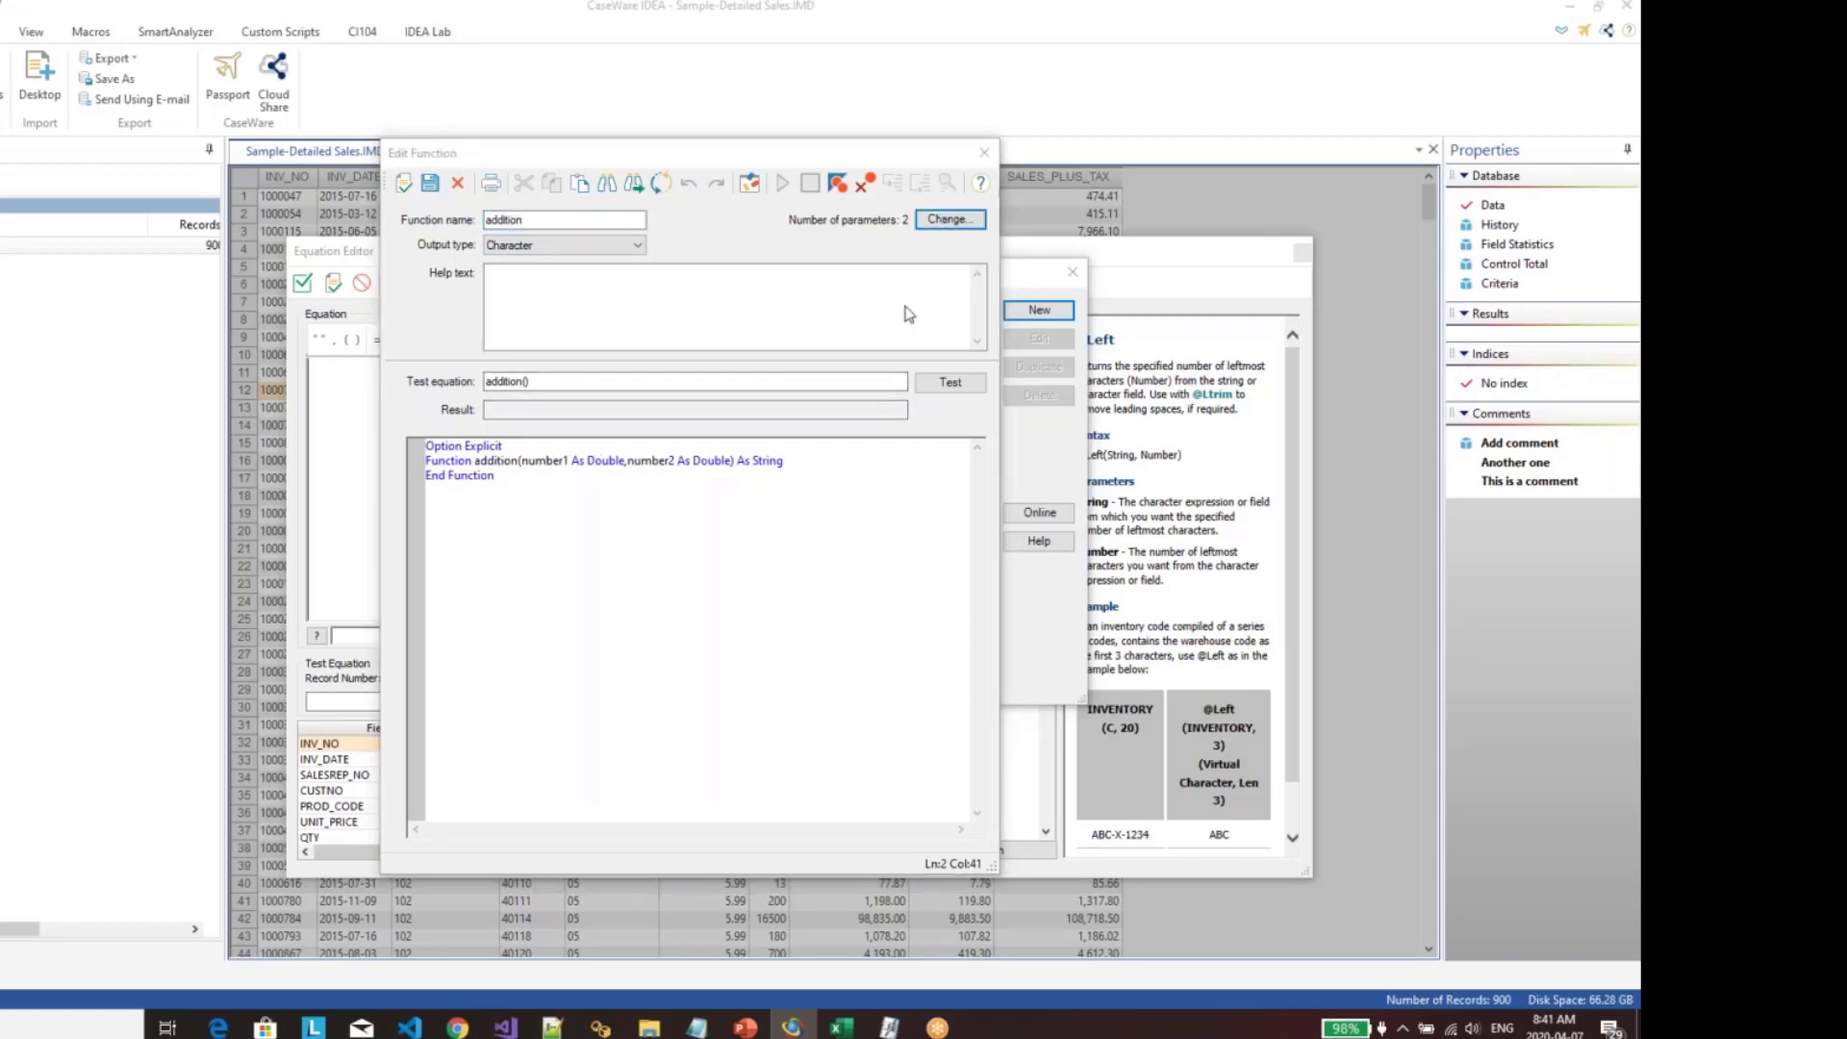
left_click(945, 437)
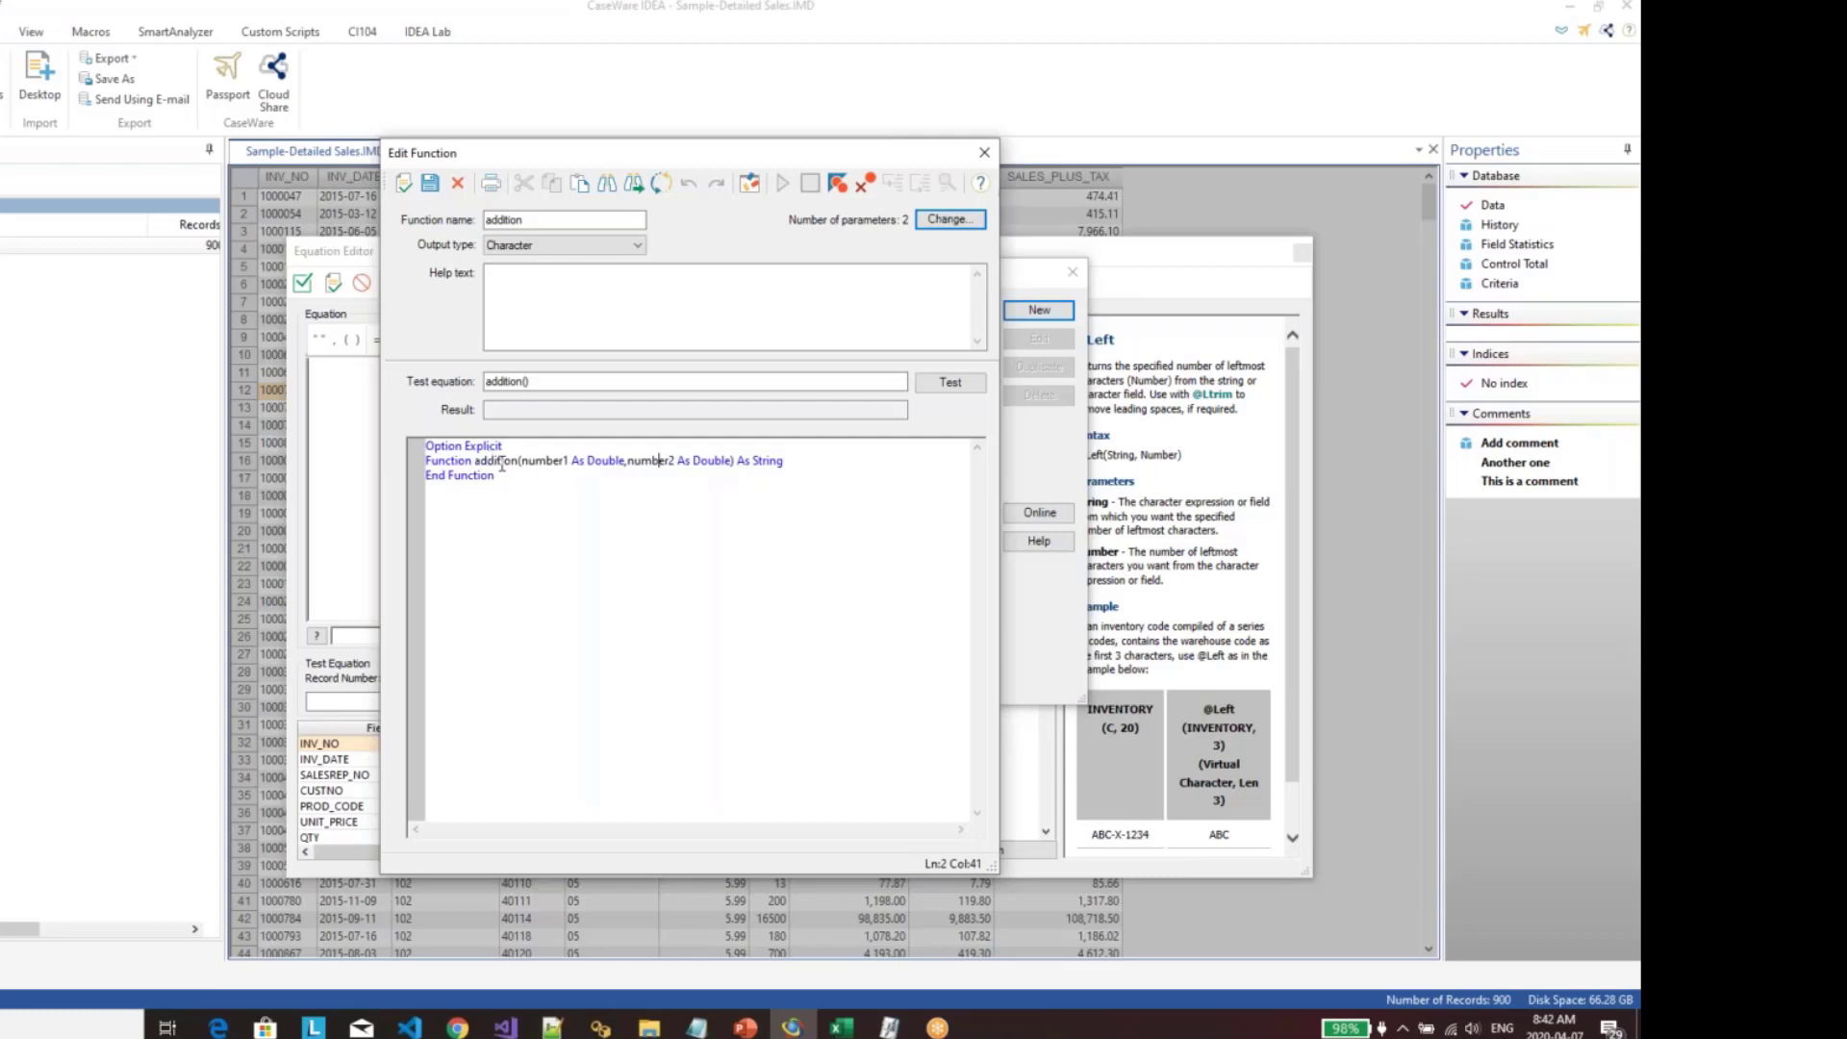
left_click(501, 461)
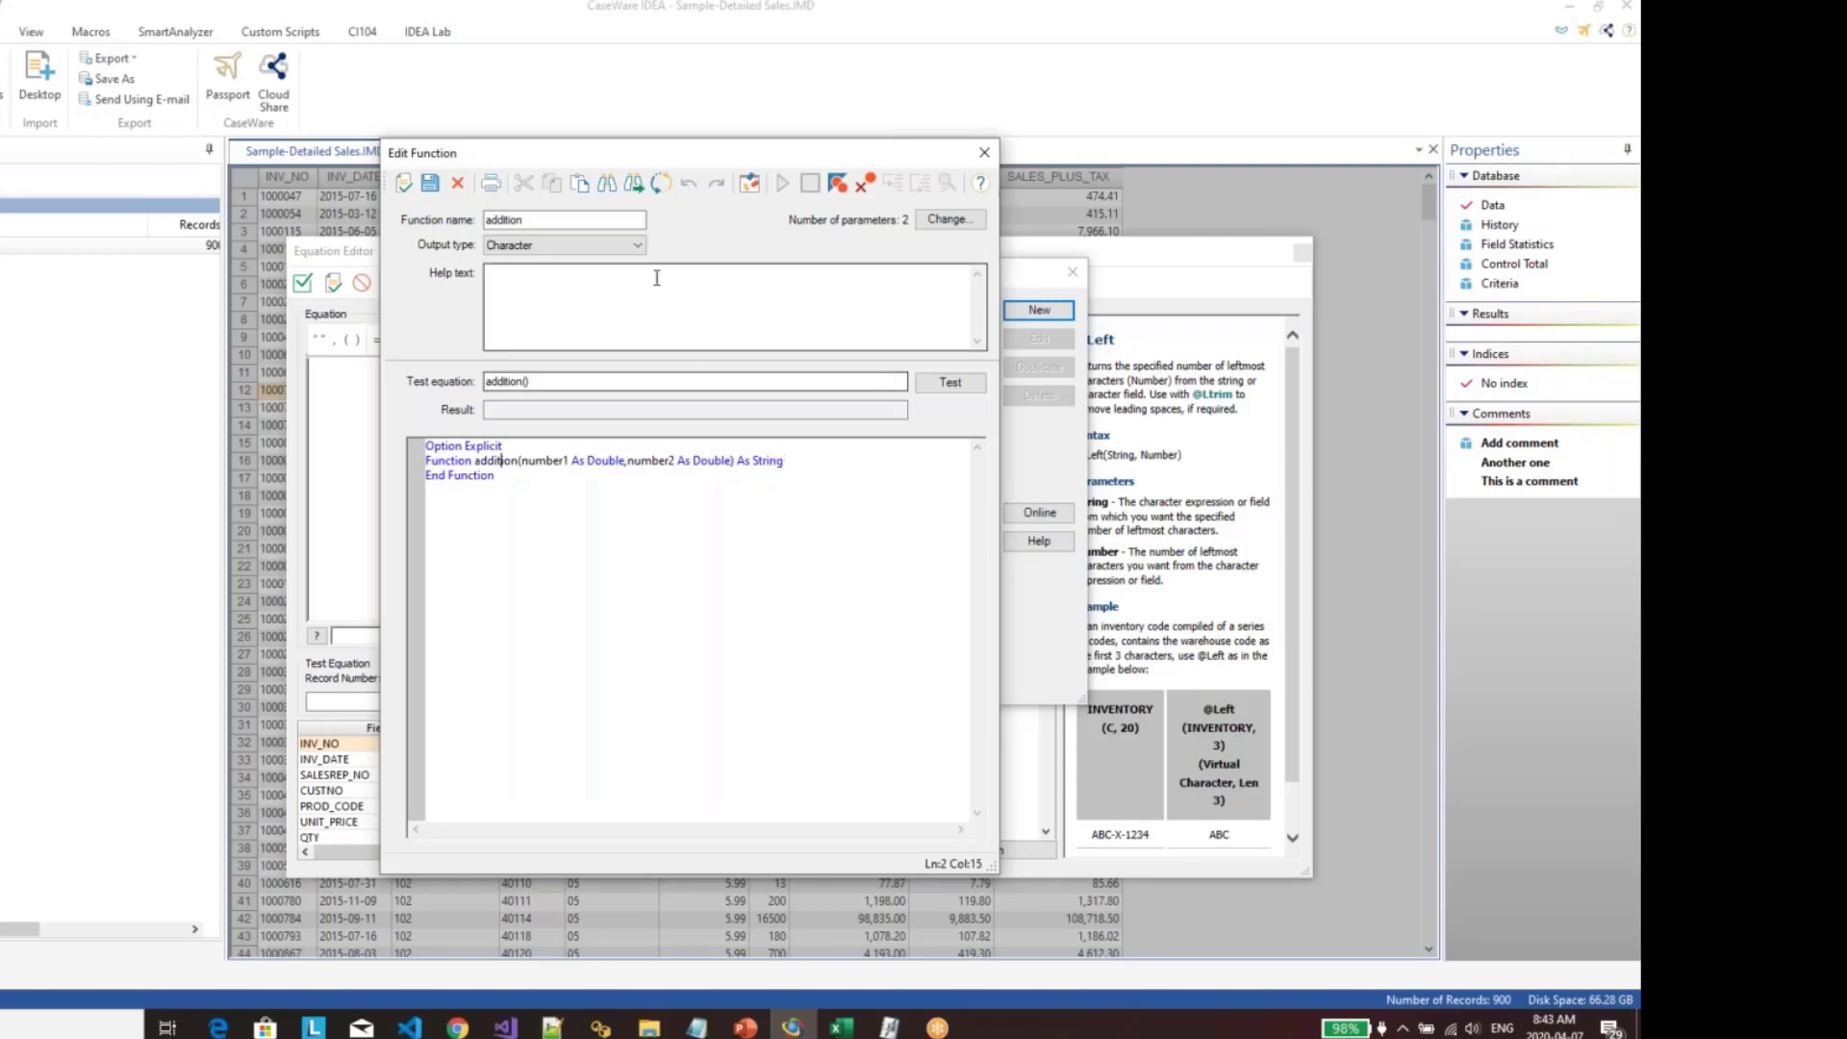
Step: Set the function's output type to Numeric and its help text to "Adds two numbers"
left_click(635, 248)
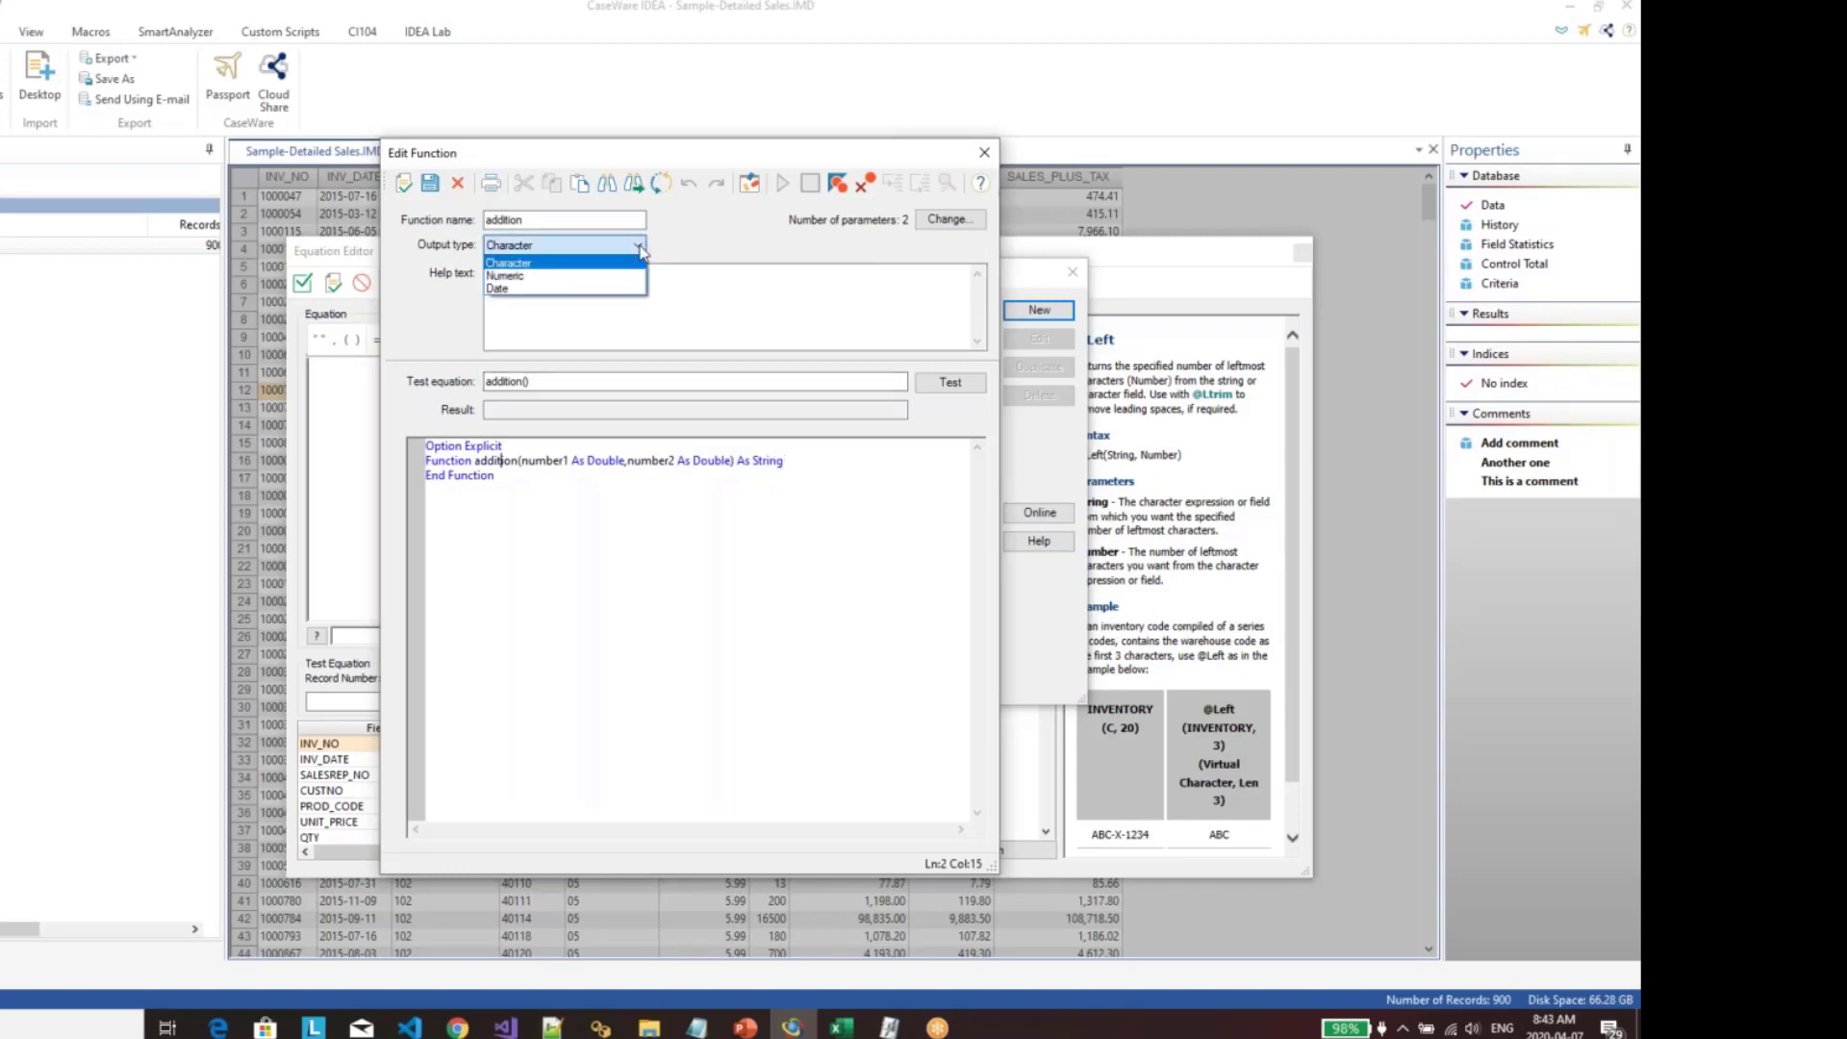
left_click(578, 277)
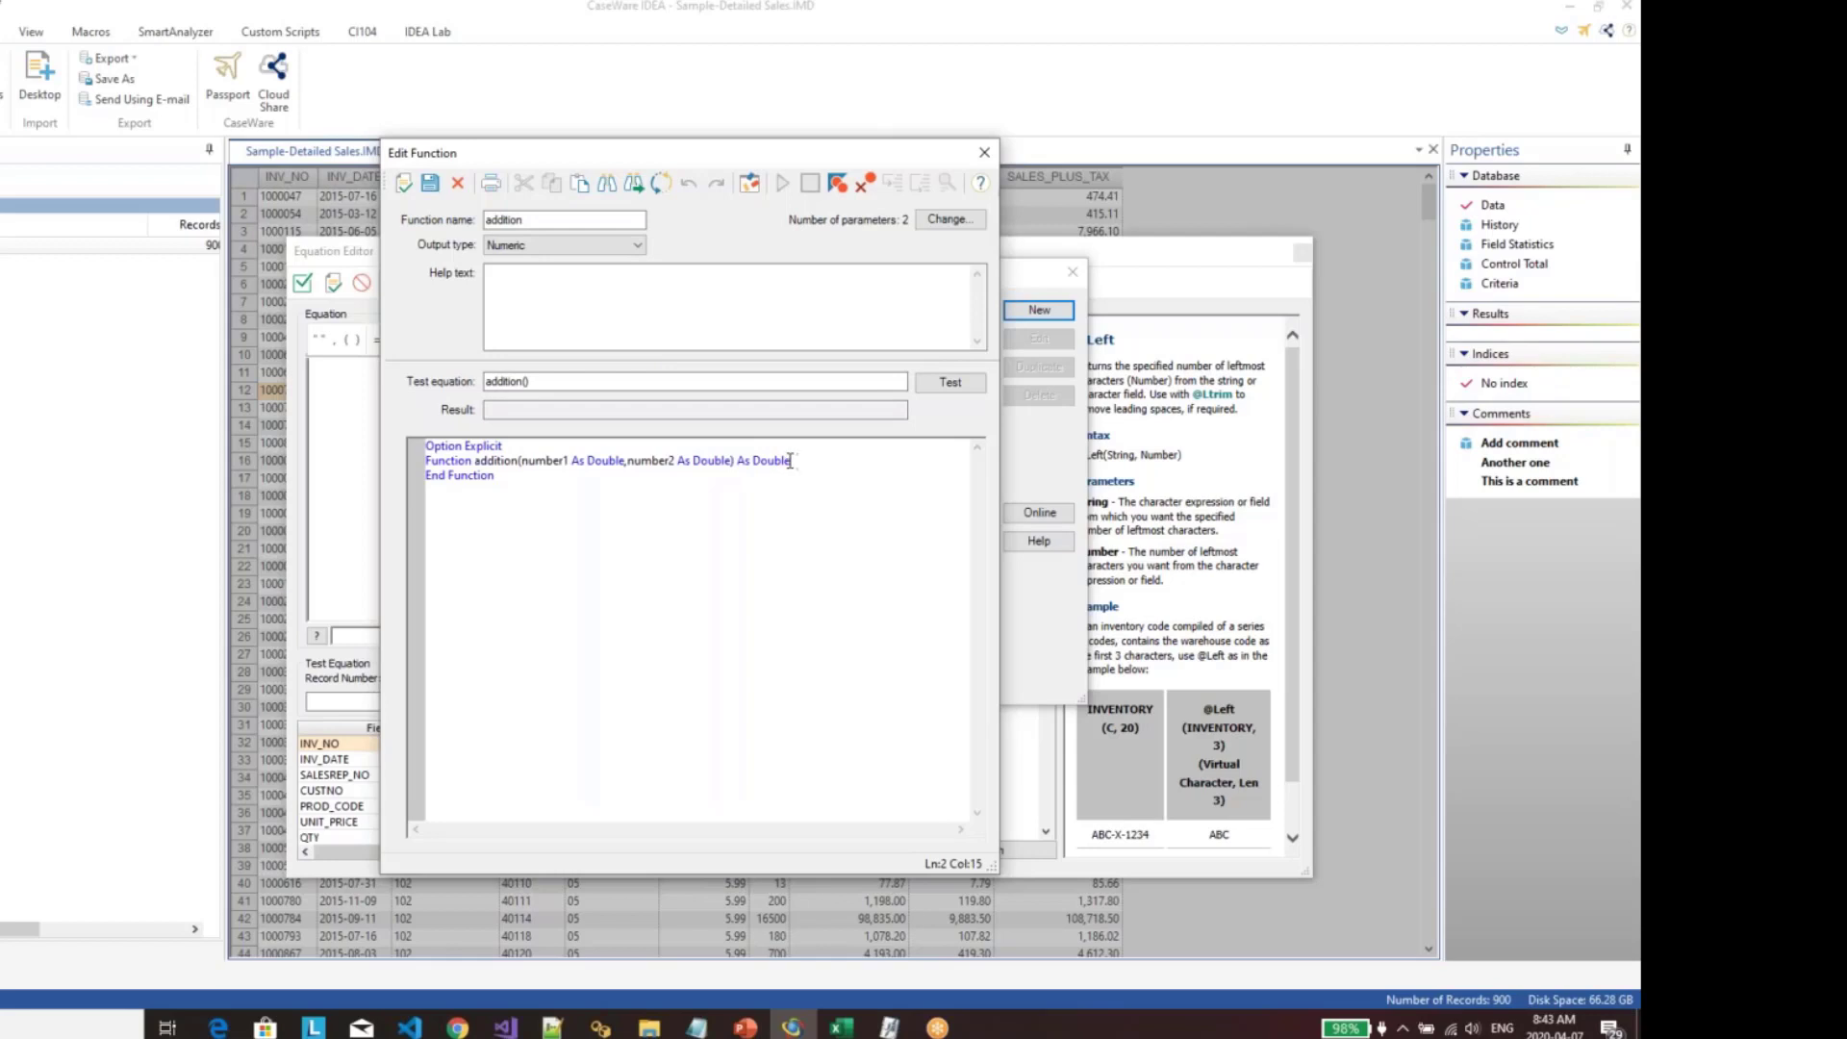
left_click(581, 289)
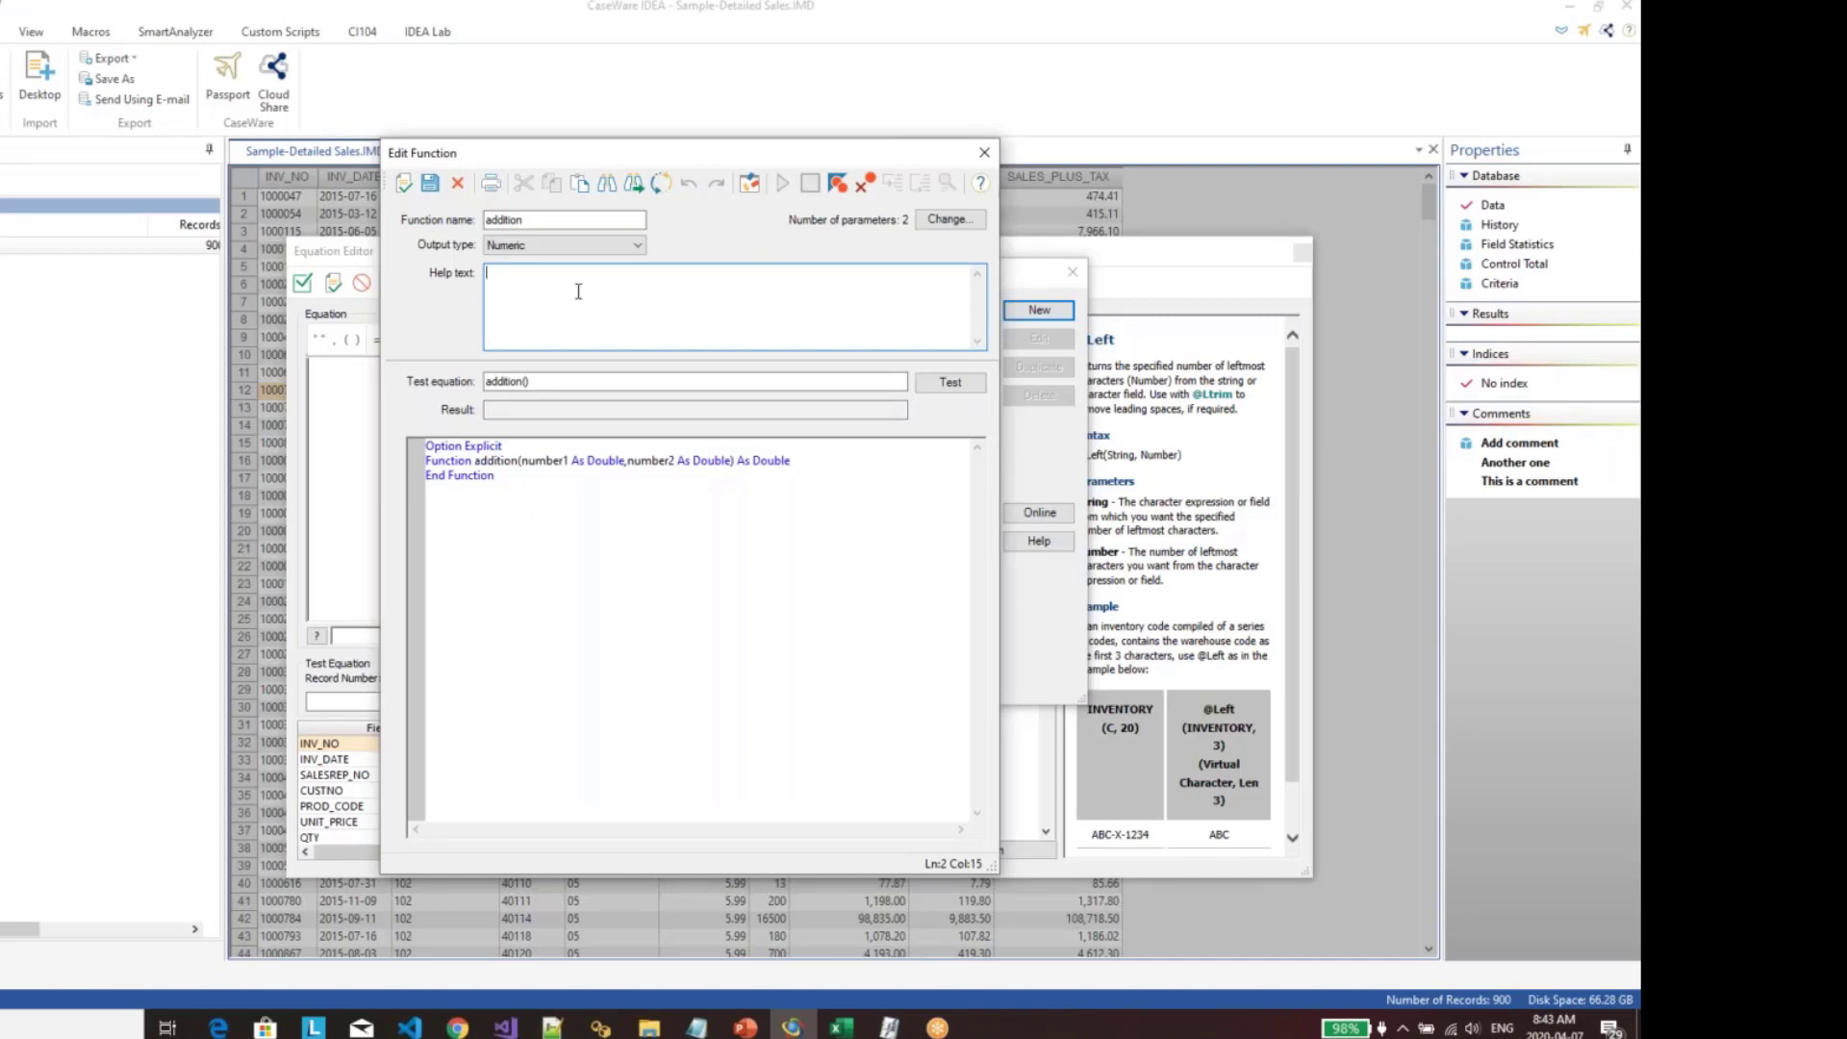
type("Add ")
type(" two numbers")
Step: Write the function body line "addition = number1 + number2" between the function declaration and End Function
left_click(807, 463)
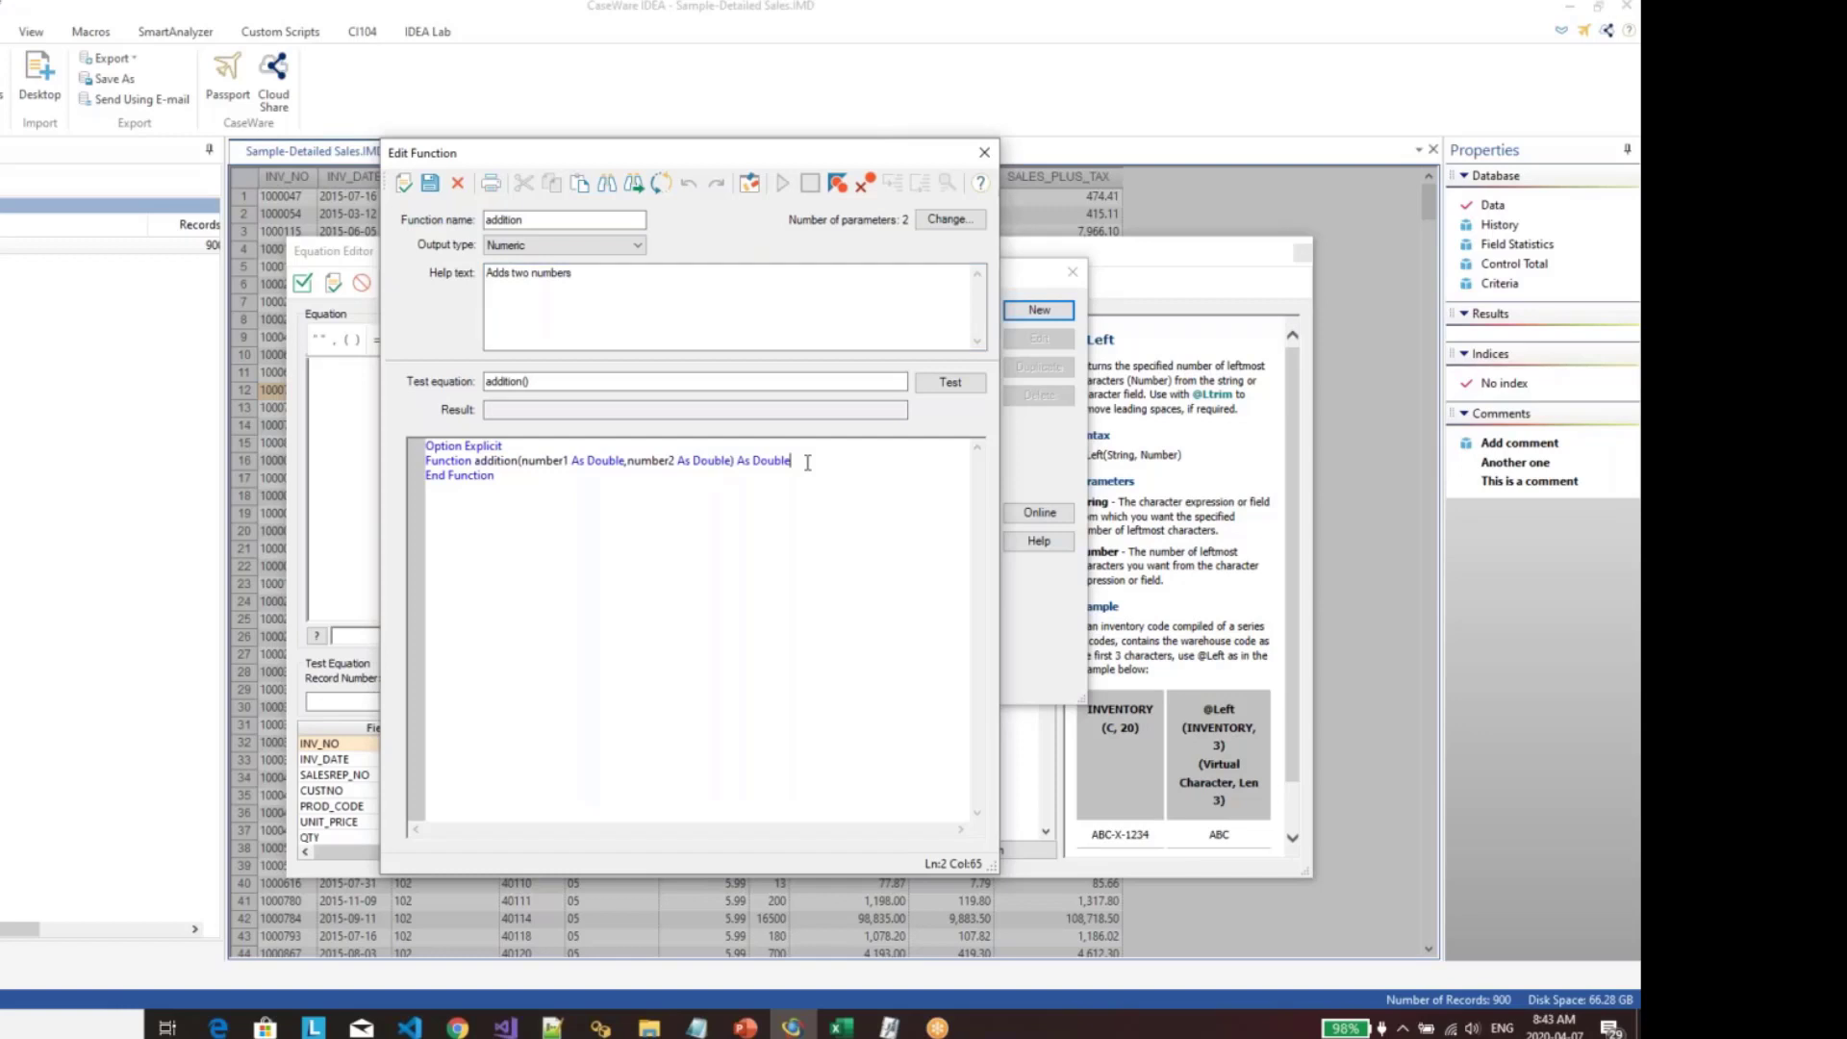
key("Return")
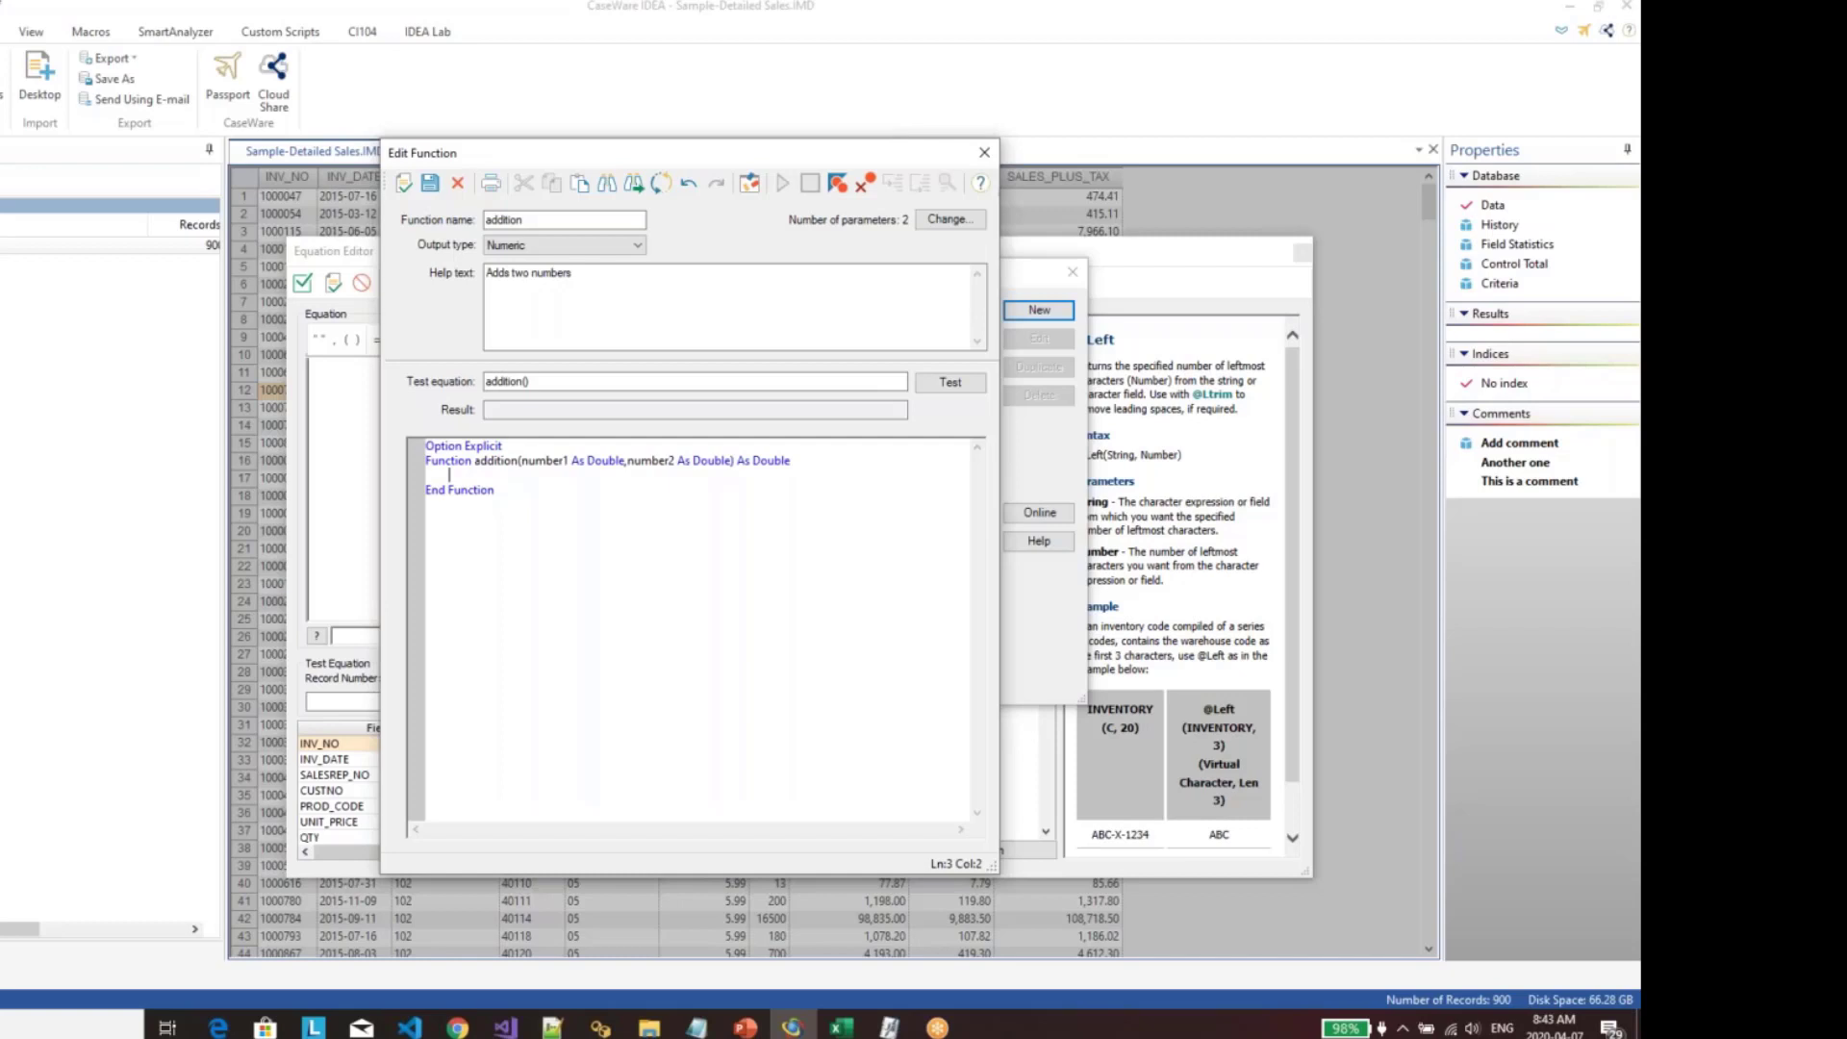
type("addition = number1 + number")
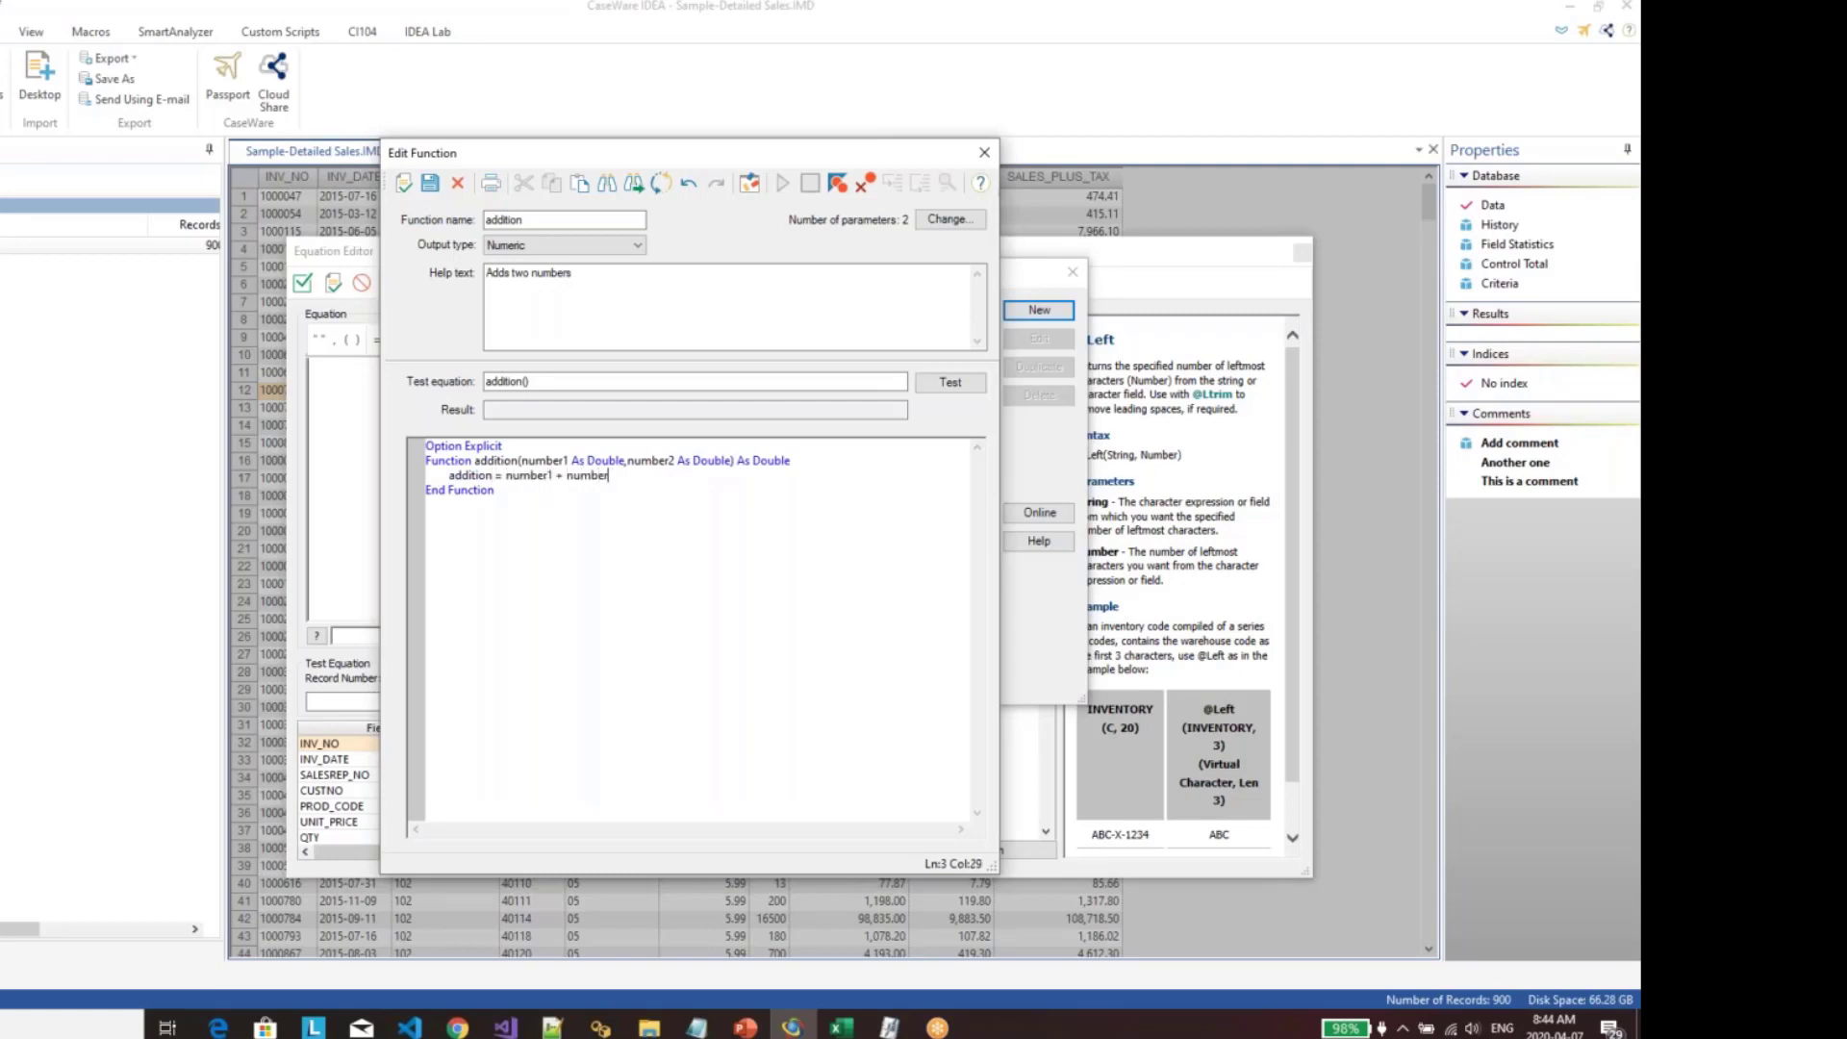
type("2")
left_click(466, 477)
left_click(524, 479)
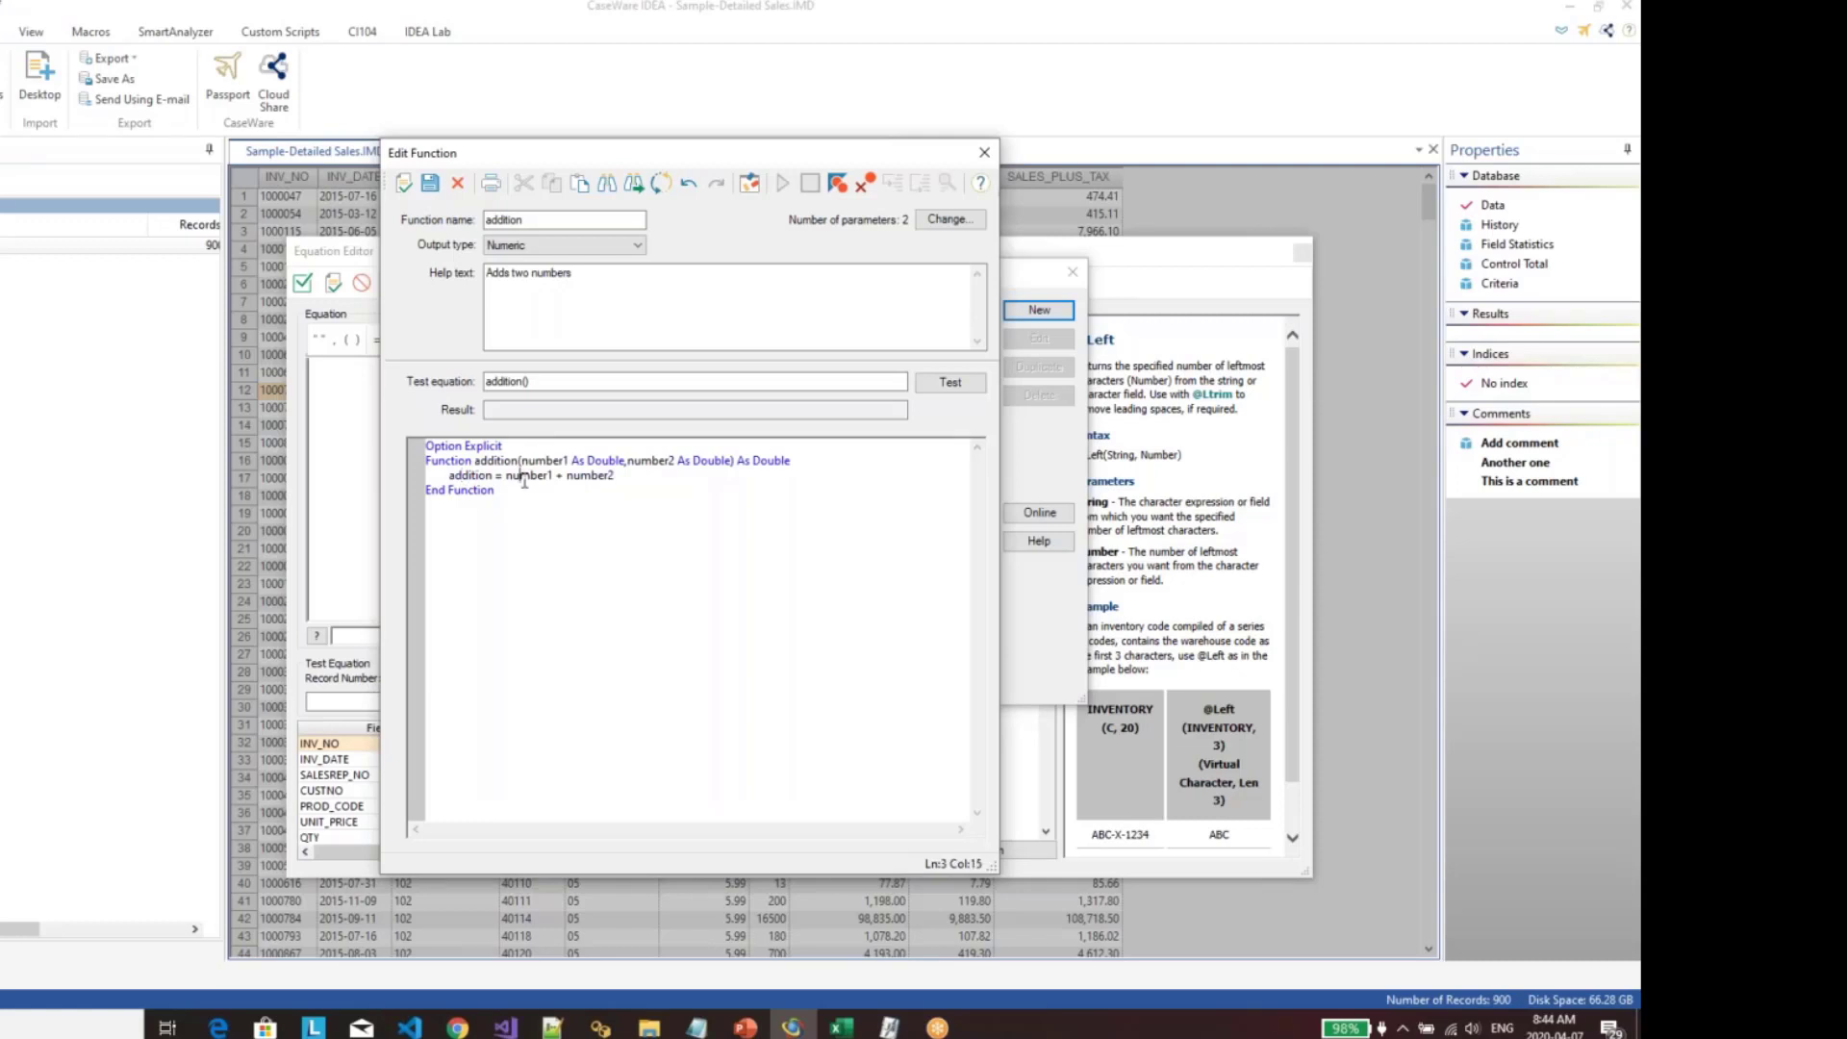
left_click(593, 475)
Step: Check the addition function's code for errors and return to the equation editor
left_click(404, 183)
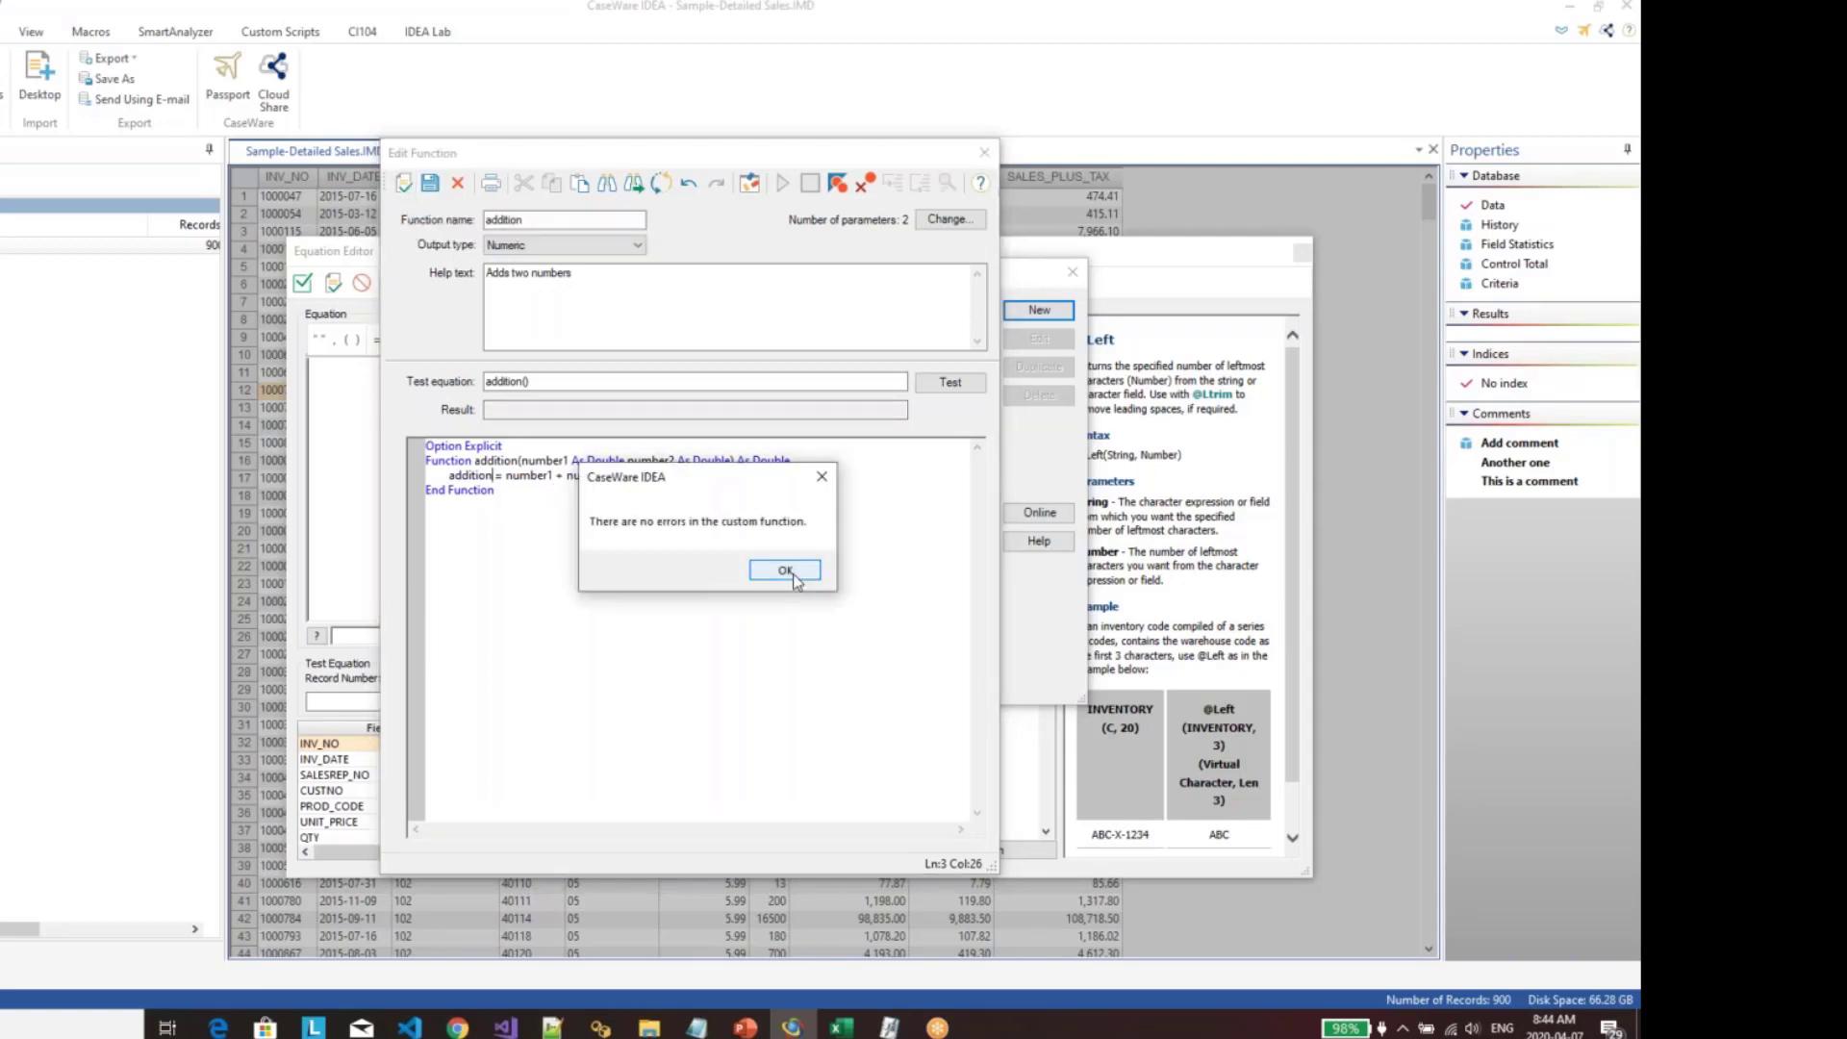
key("Return")
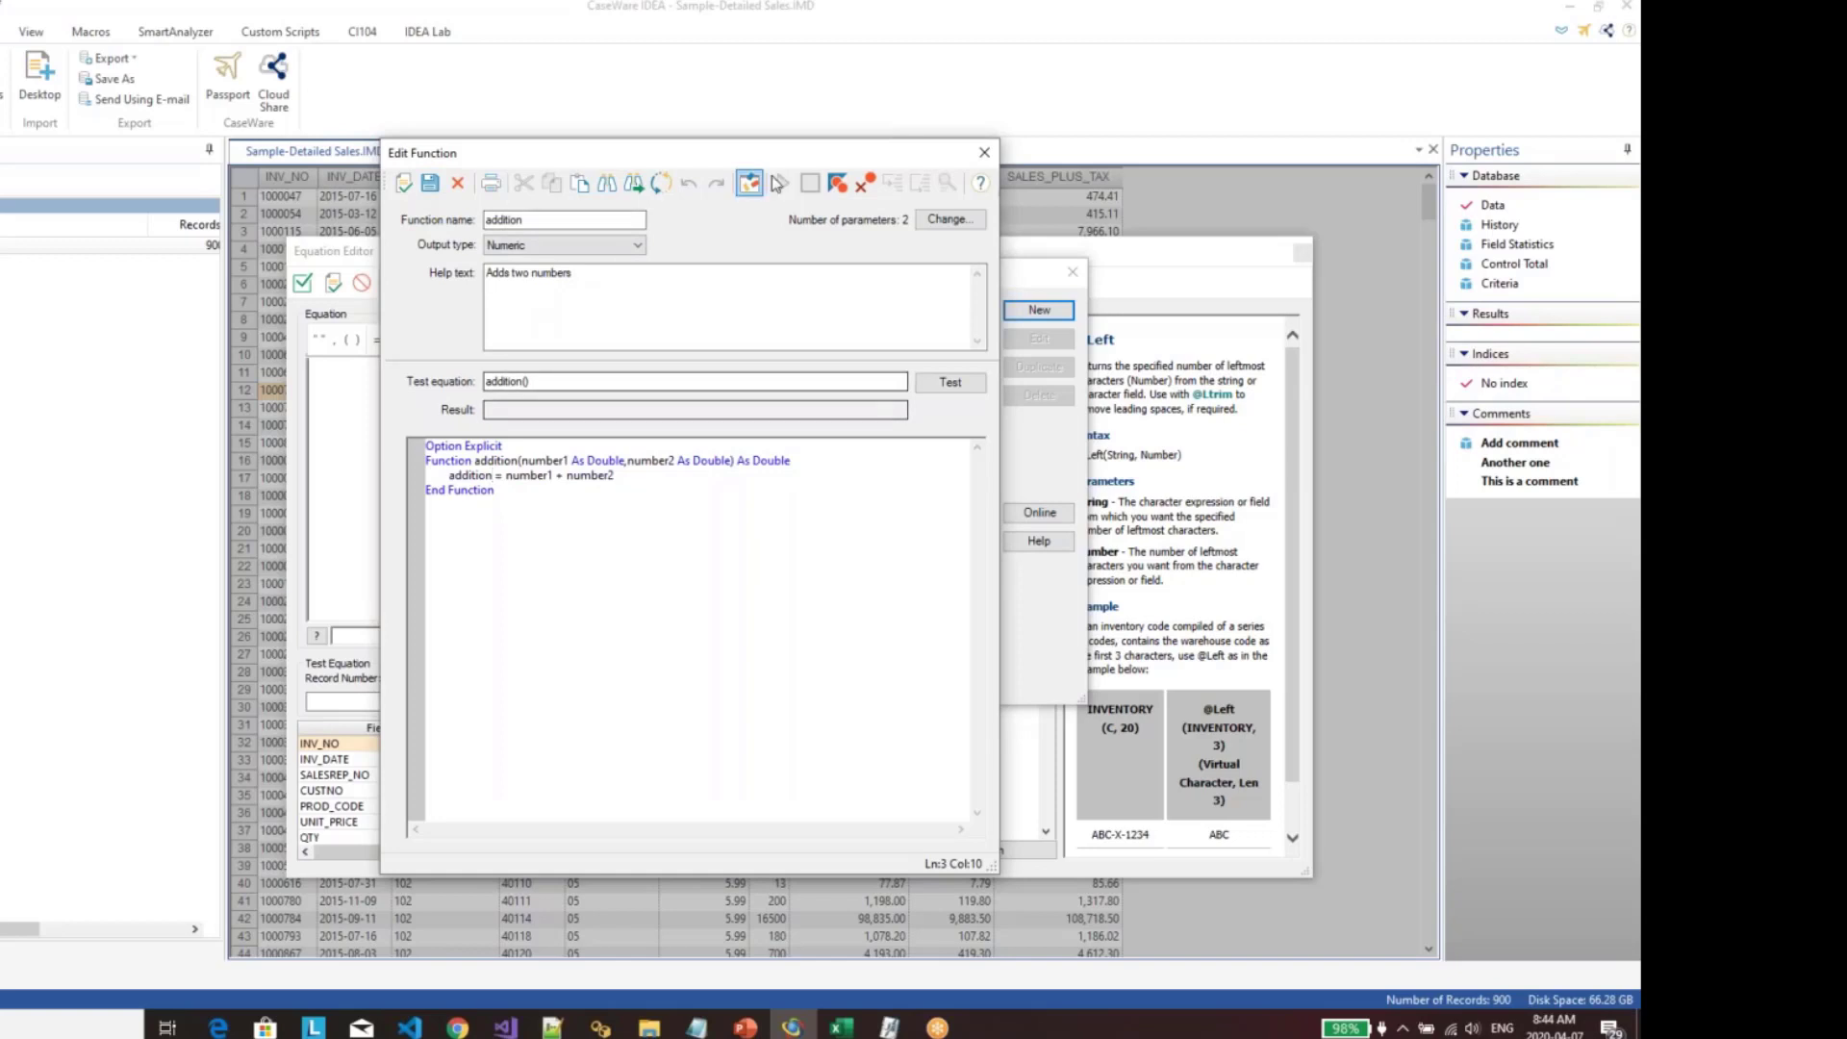
left_click(984, 152)
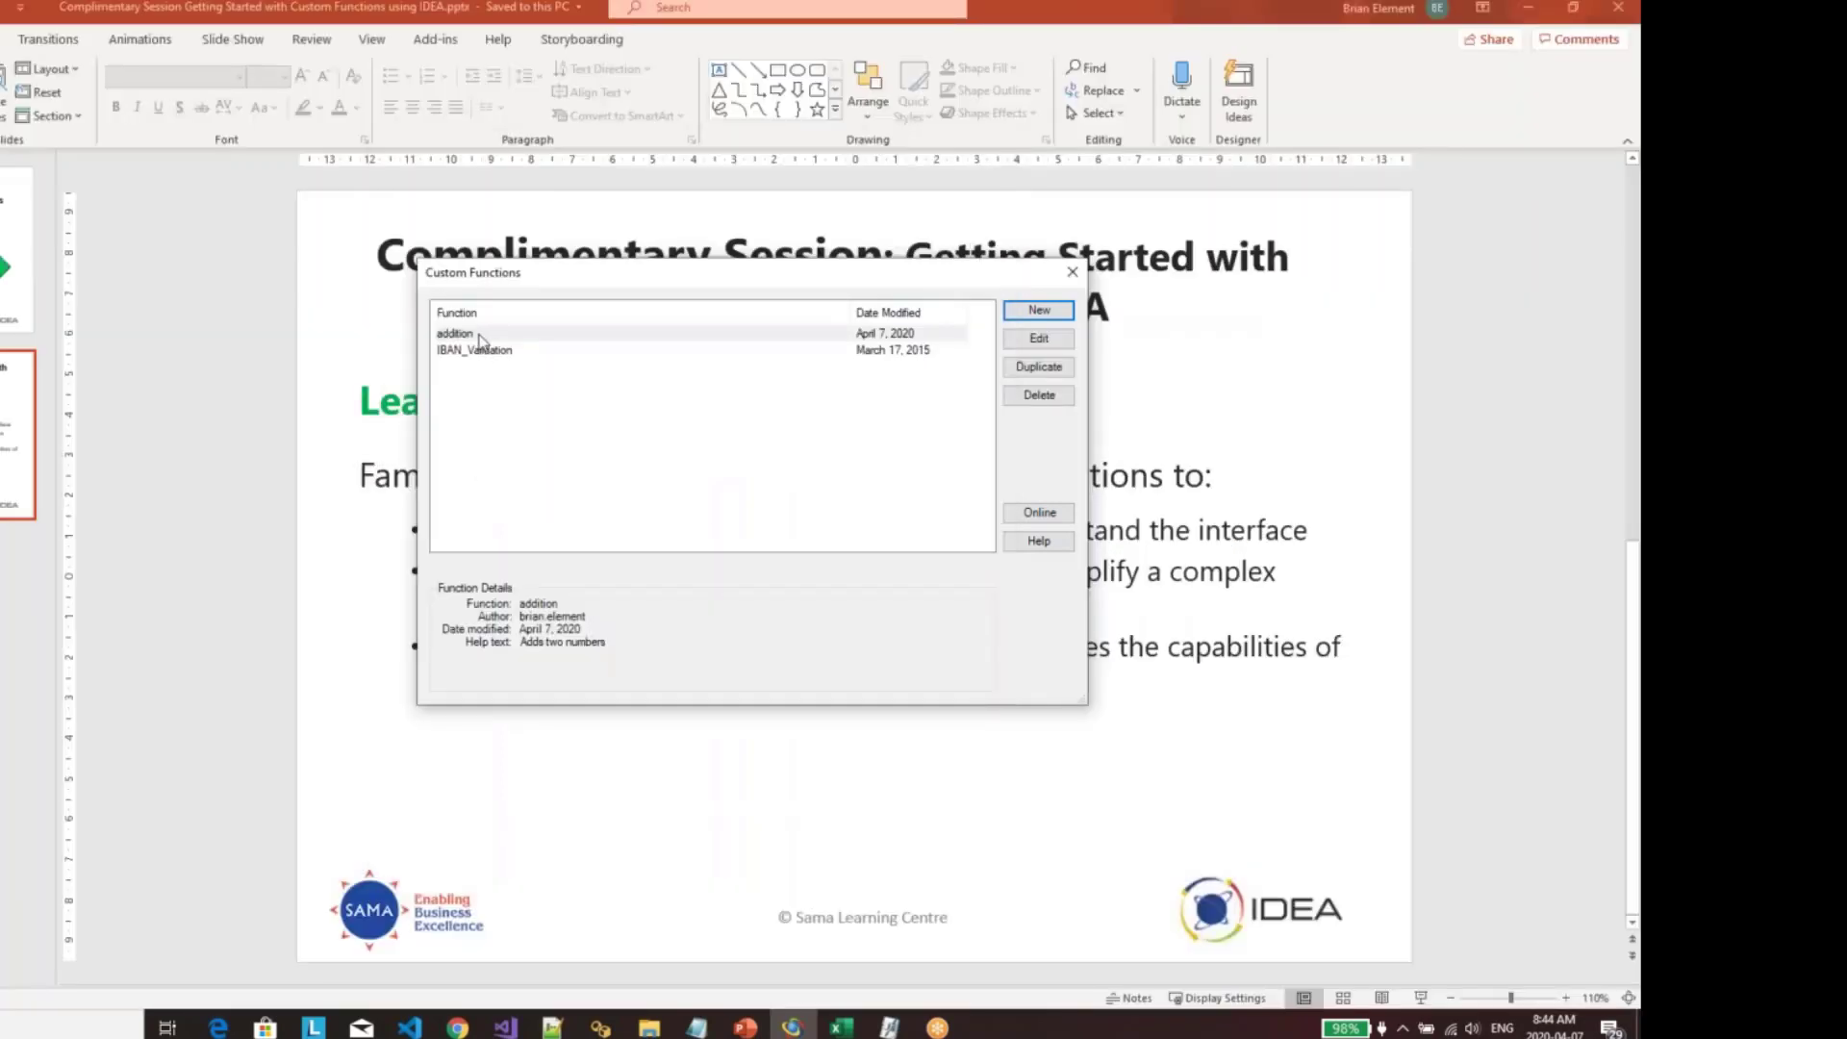
left_click(470, 336)
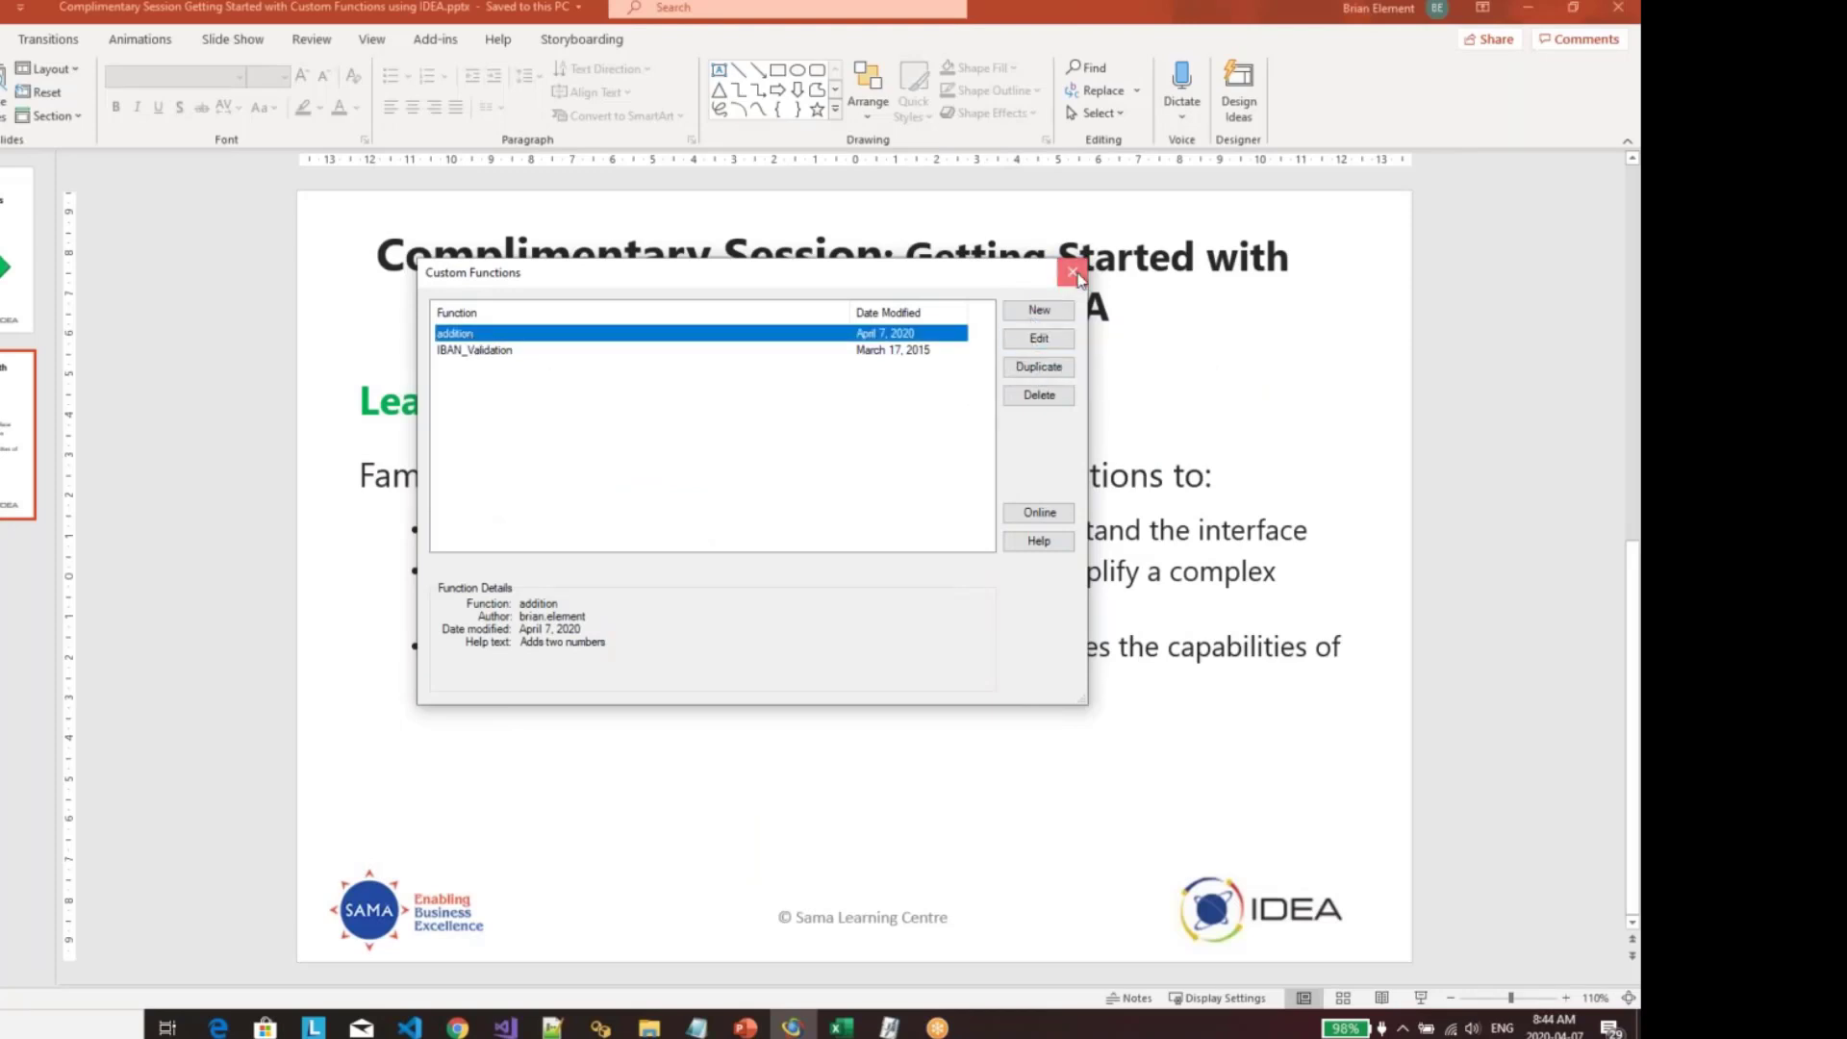
left_click(1072, 272)
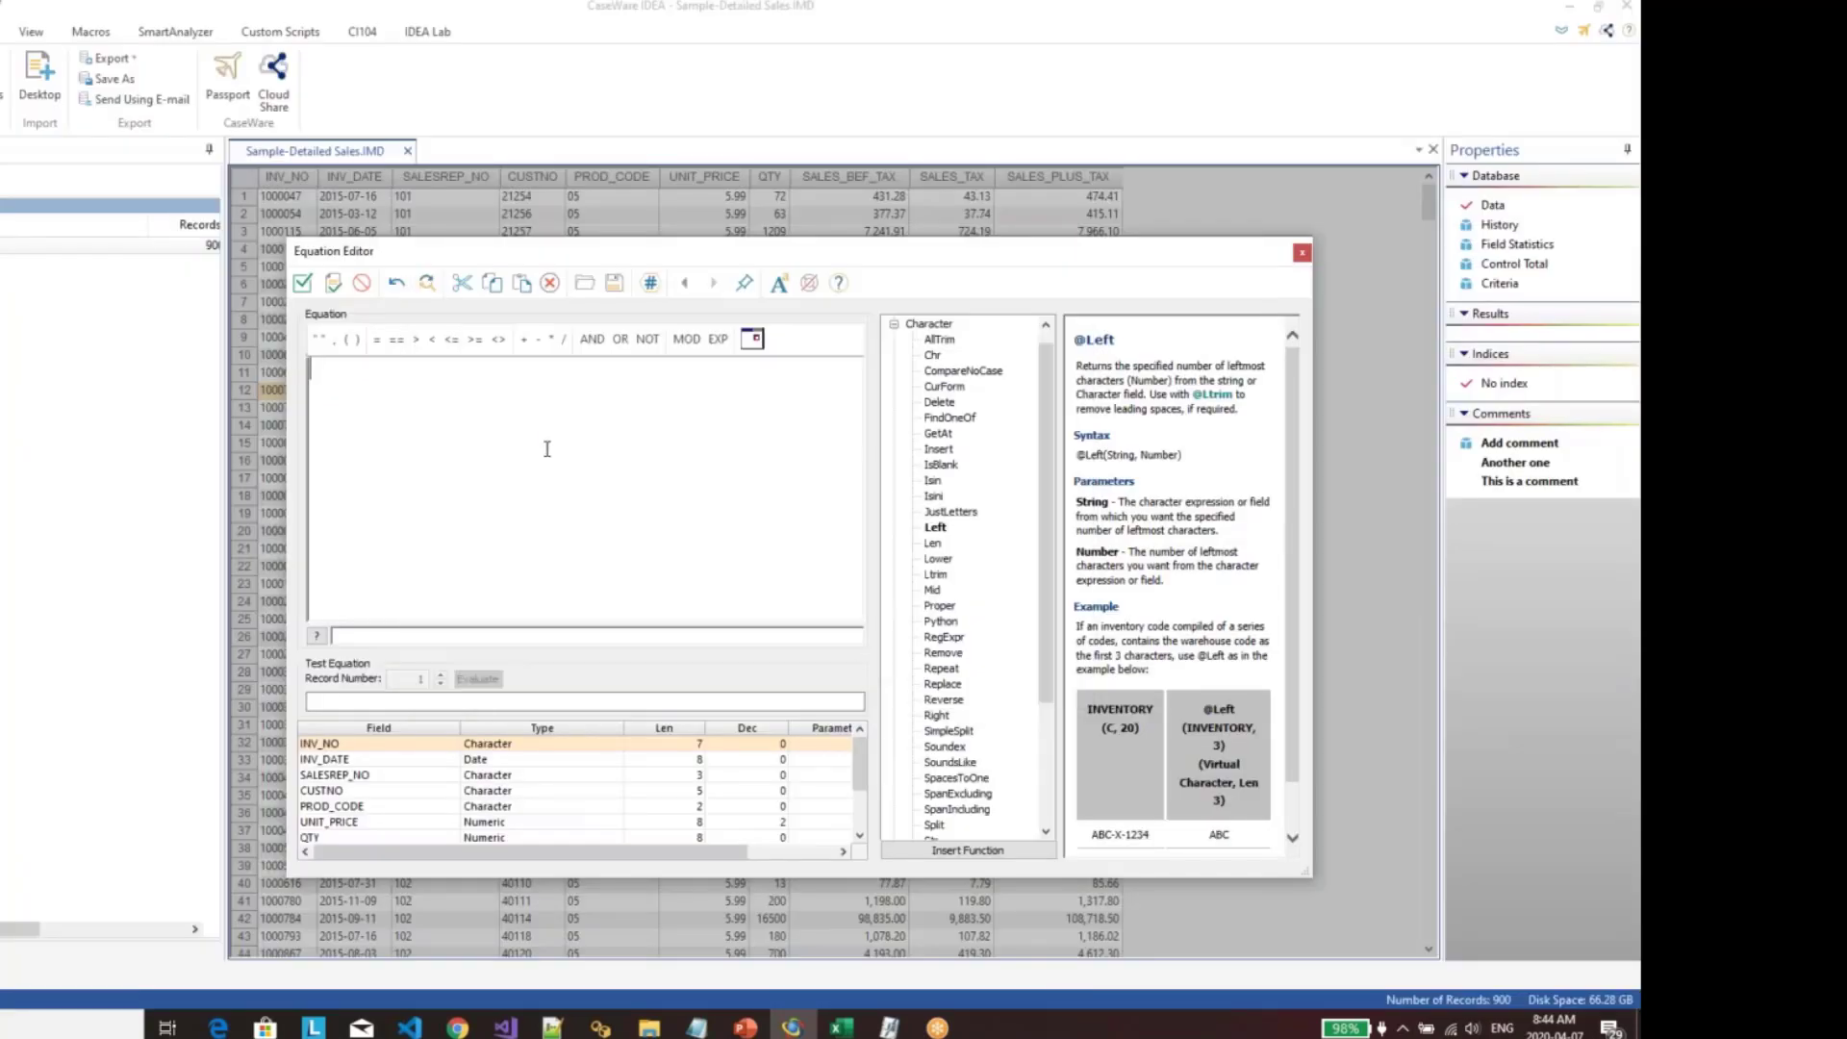
Step: Enter the equation #addition(SALES_BEF_TAX, SALES_TAX) for the ADDITION field
type("#")
key("Return")
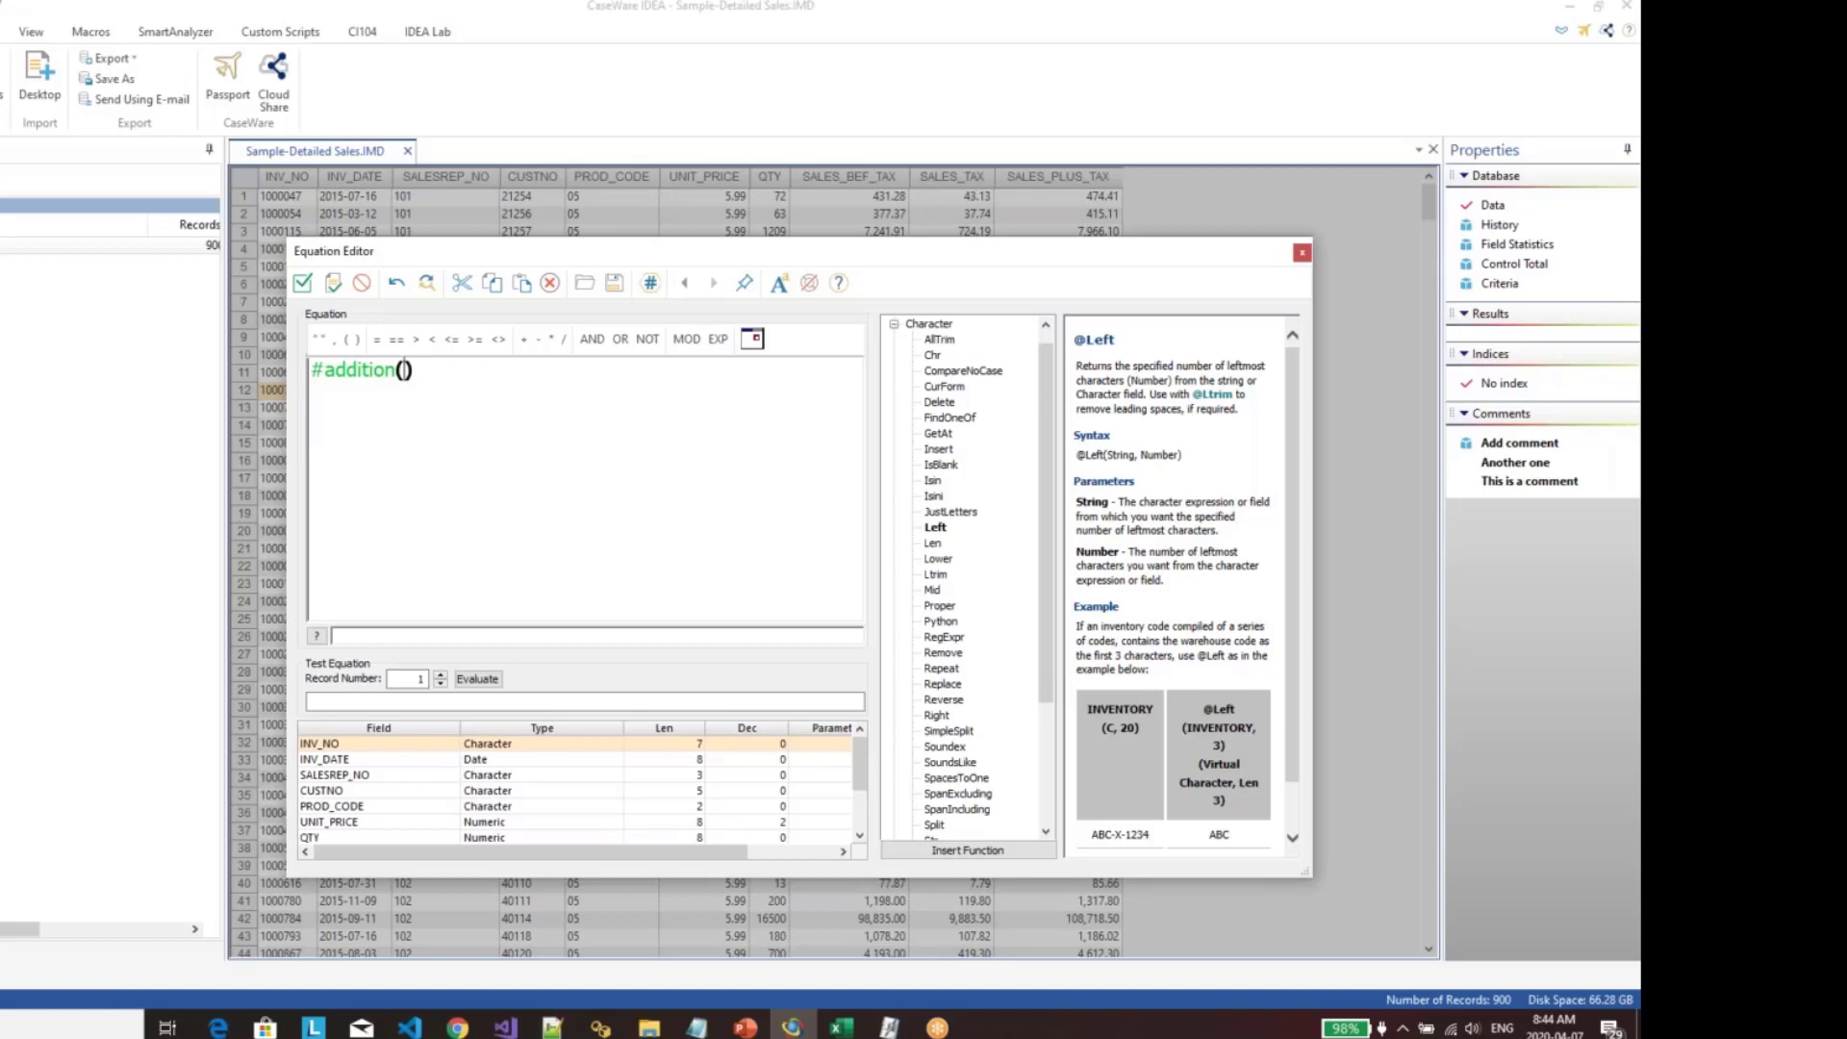
type("SALES_BEF_TAX, ")
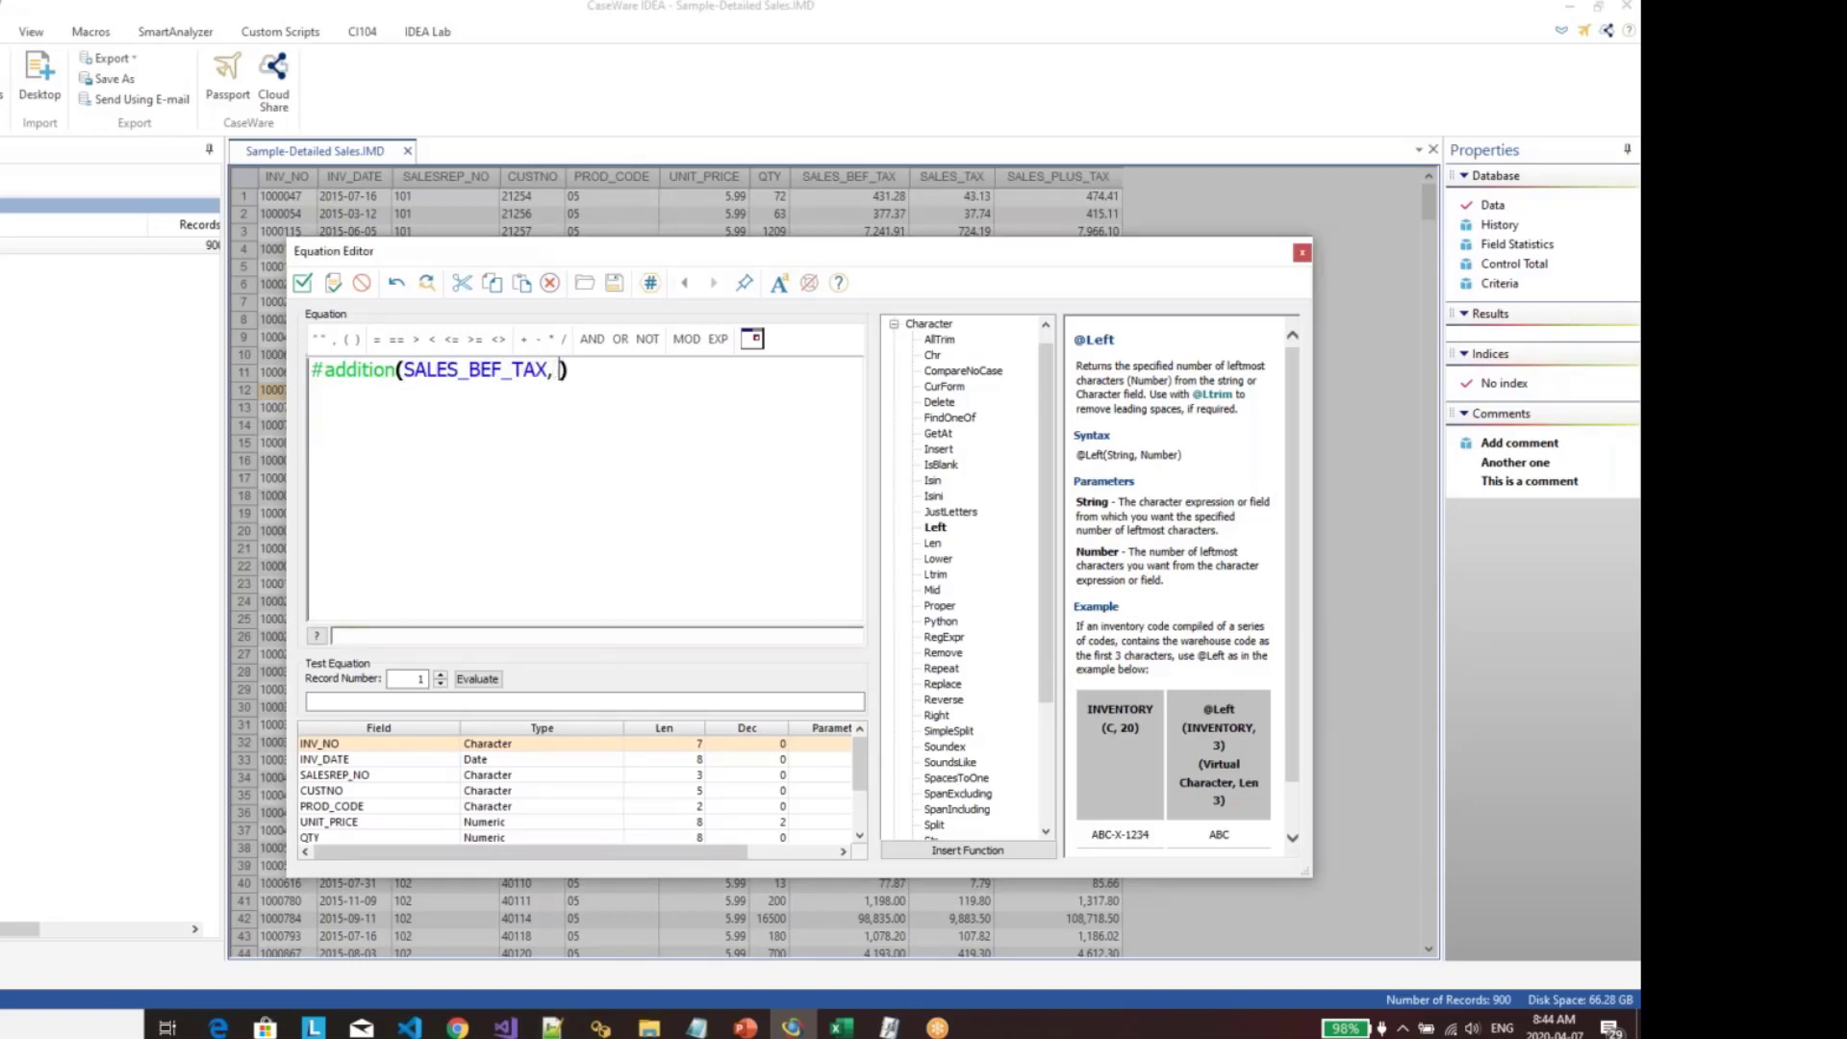
type("sal")
key("Down")
key("Return")
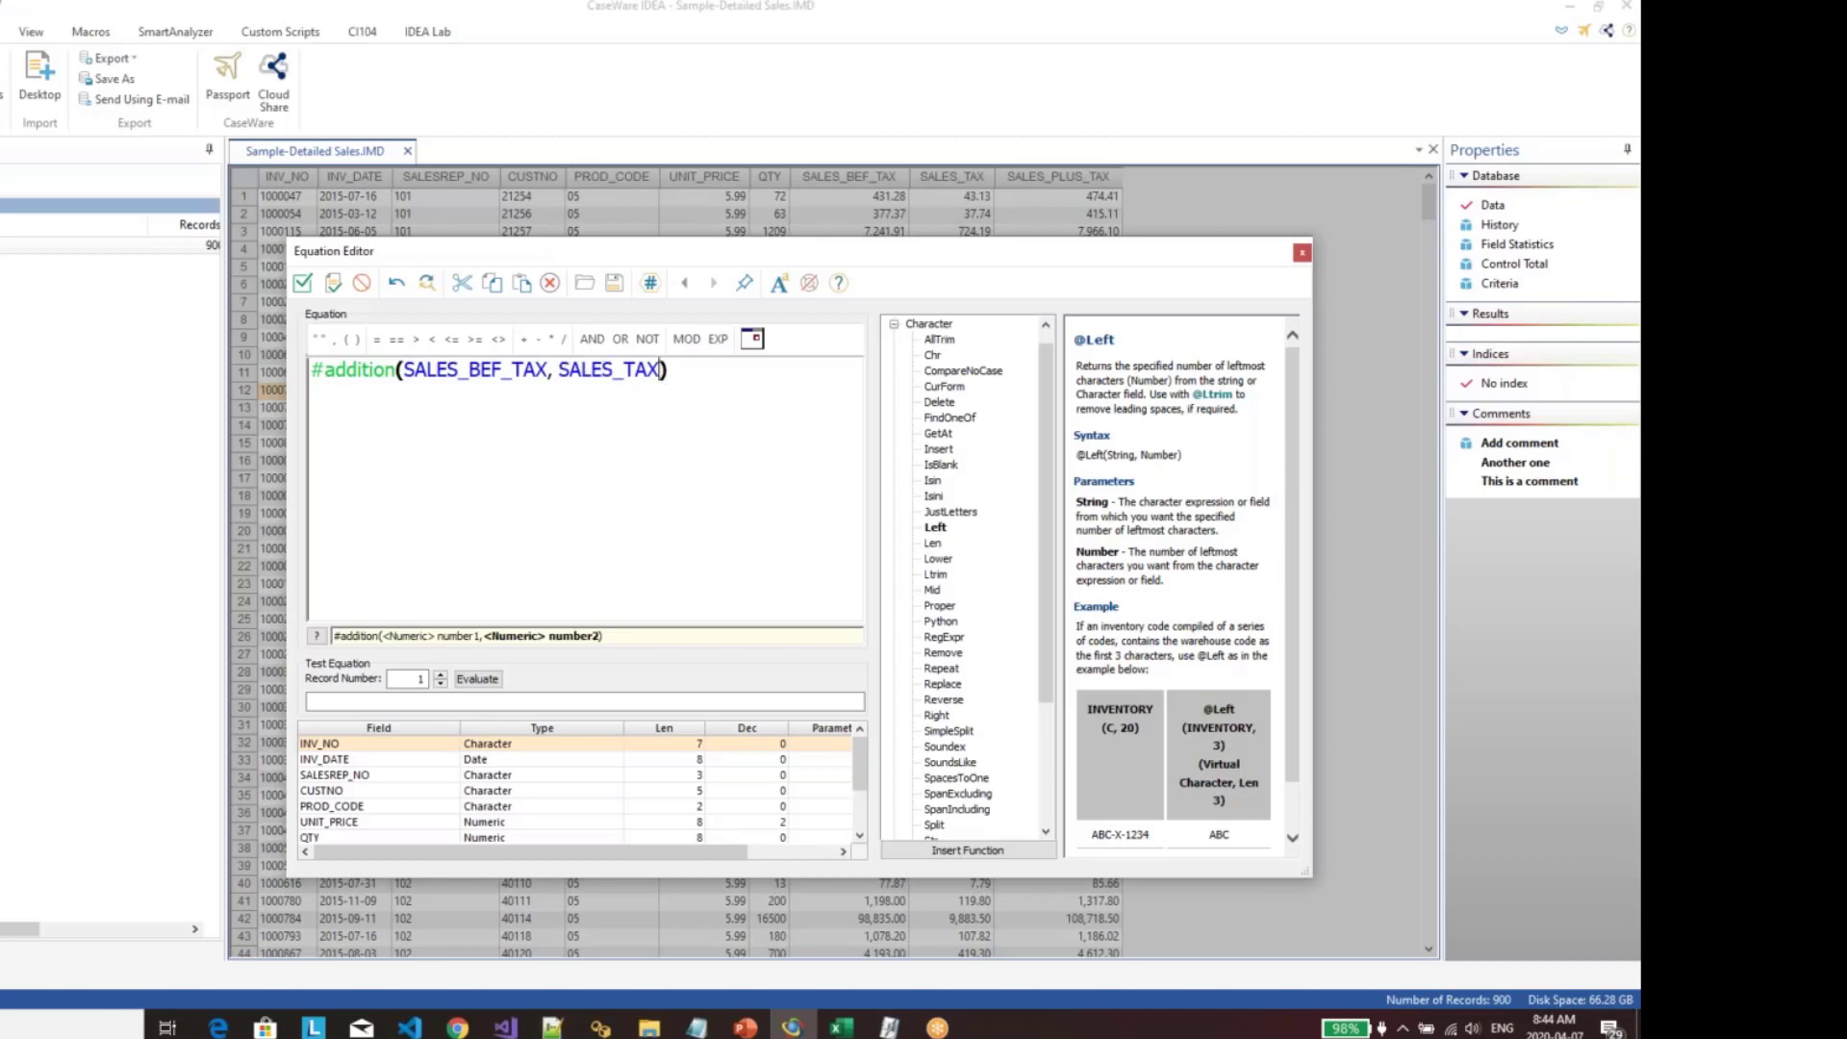
left_click(551, 378)
left_click(613, 370)
Step: Accept the equation and apply the new ADDITION virtual field to the database
left_click(304, 283)
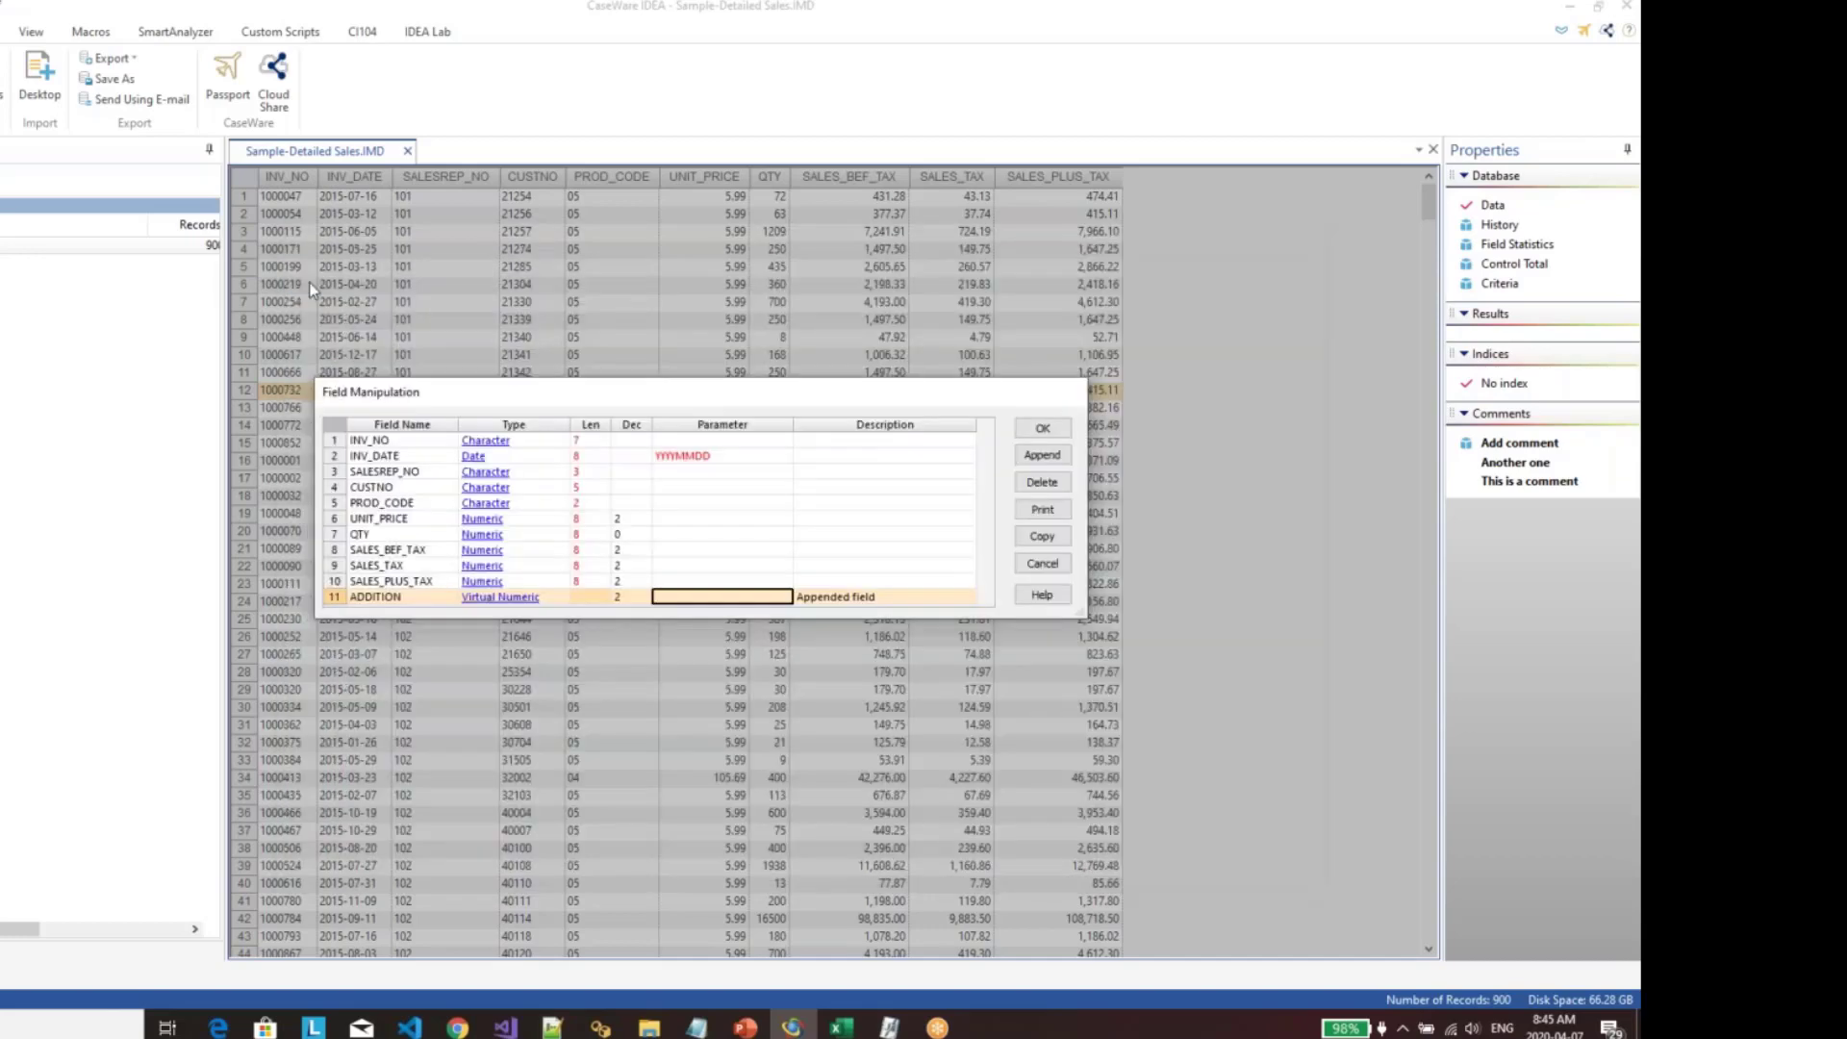
left_click(1042, 428)
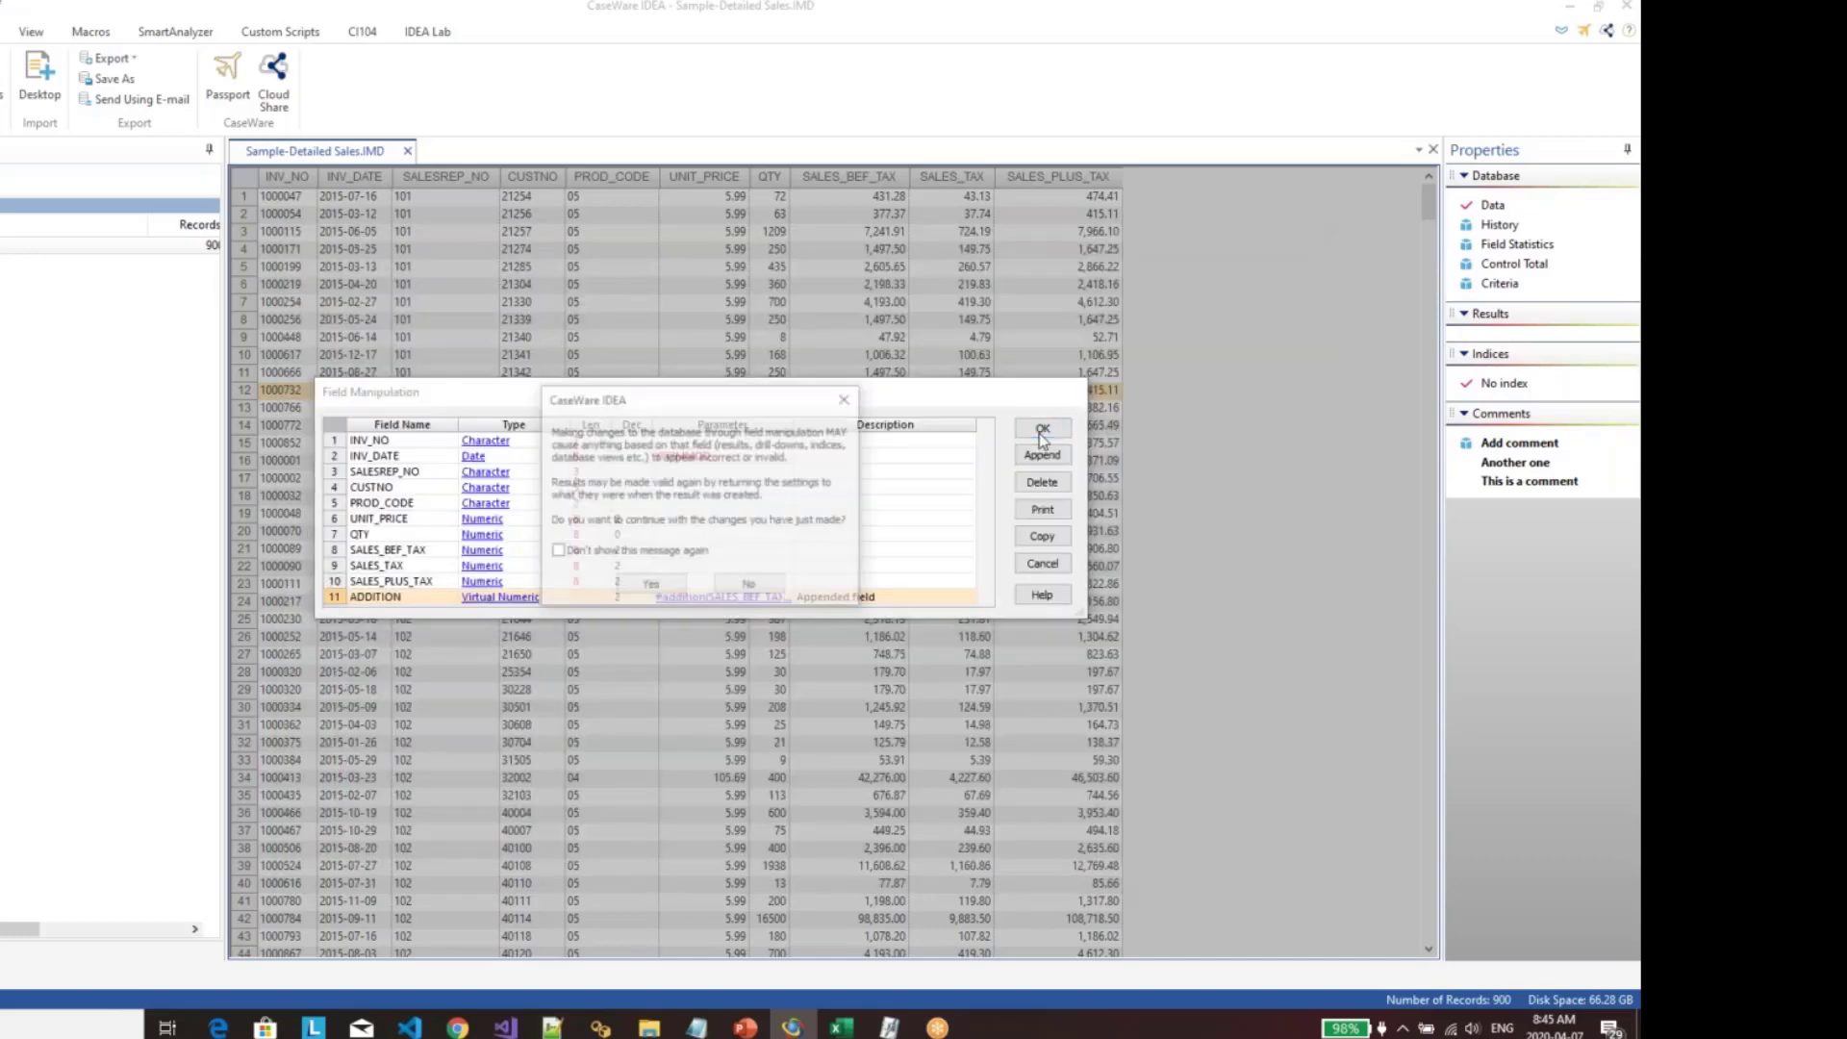
left_click(651, 586)
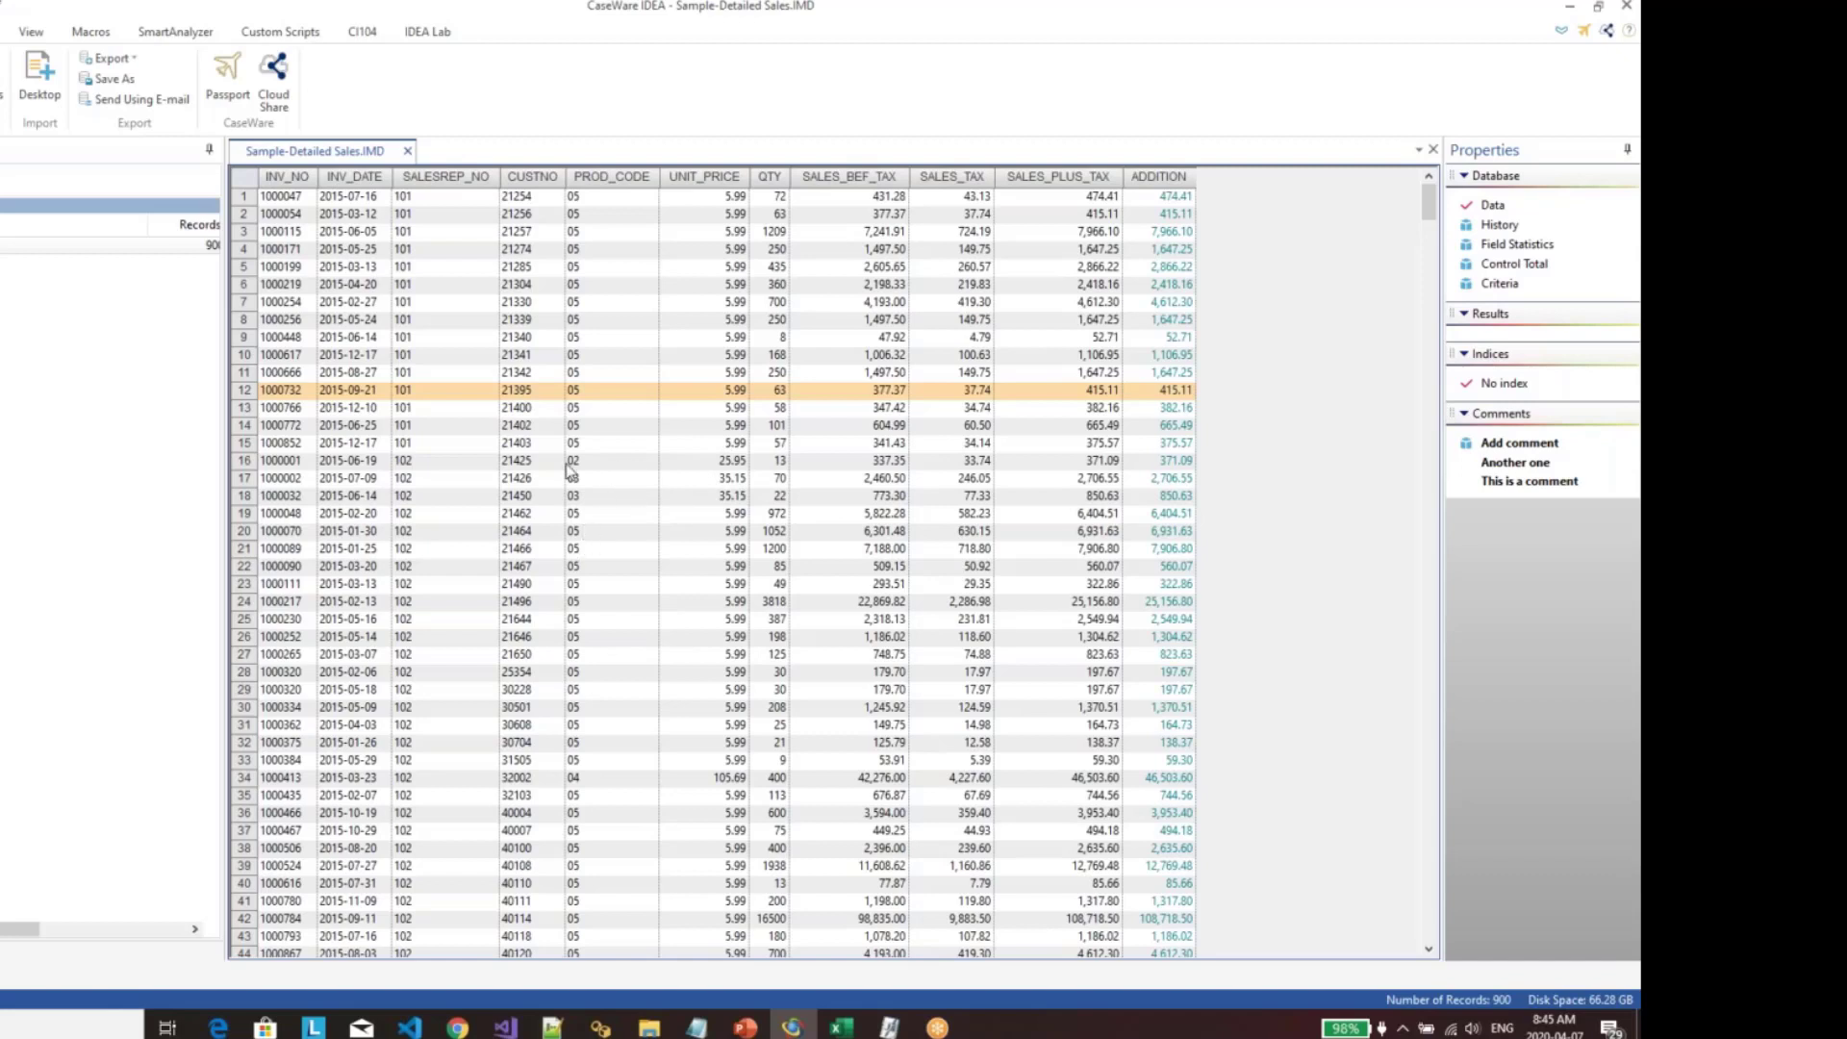
Step: Append a Virtual Character field named DOW with length 12 and open its parameter in the equation editor
left_click(351, 271)
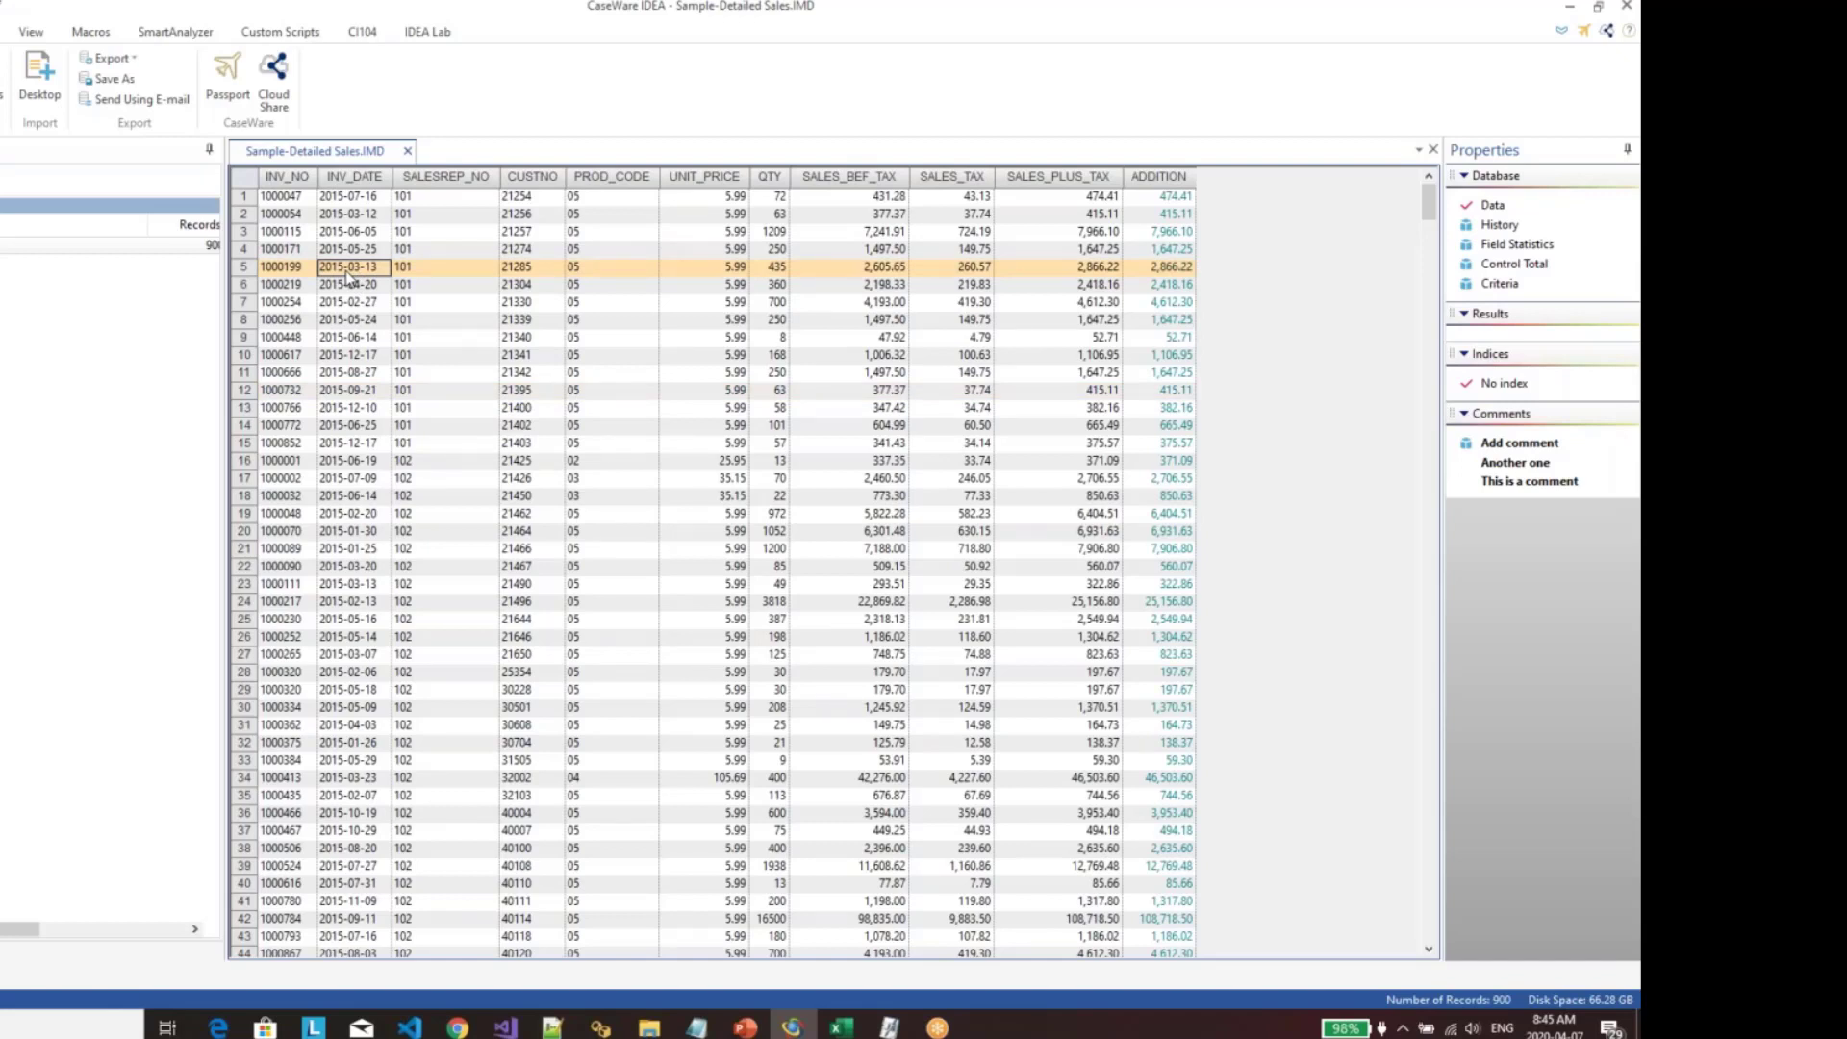
double_click(705, 395)
left_click(1042, 455)
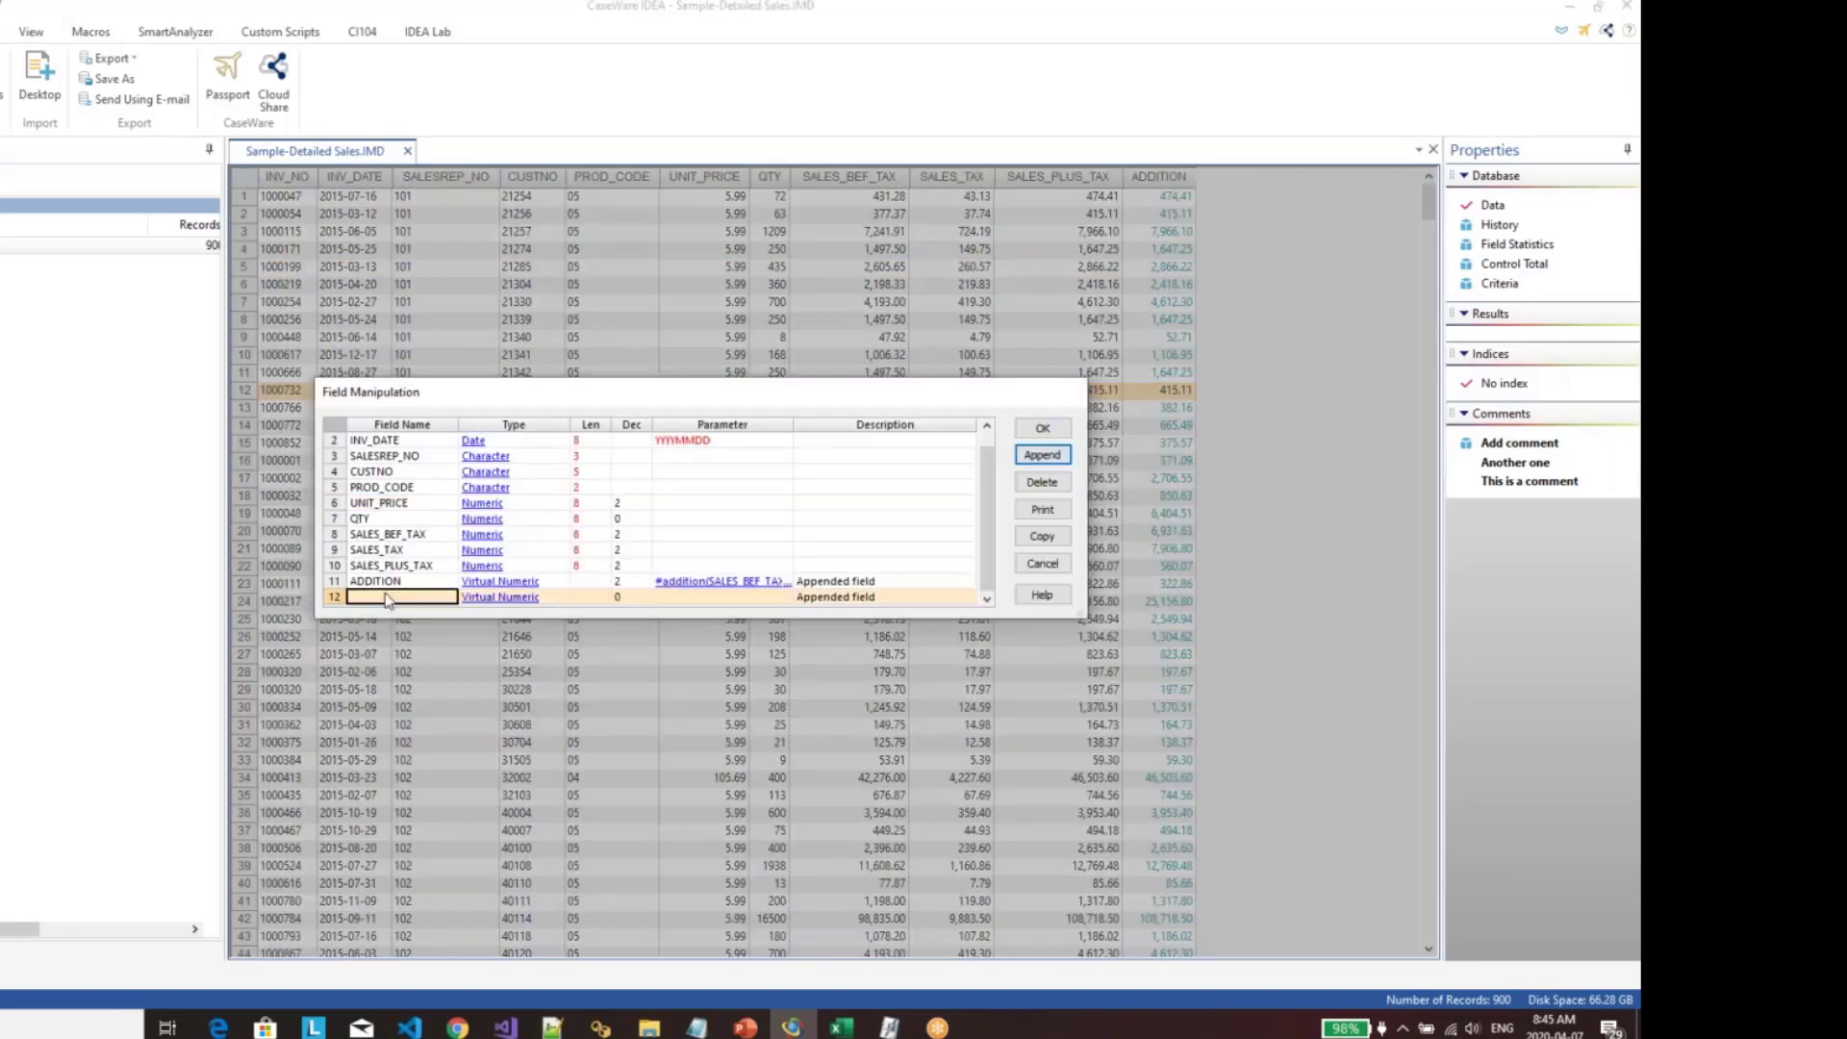
type("DOW")
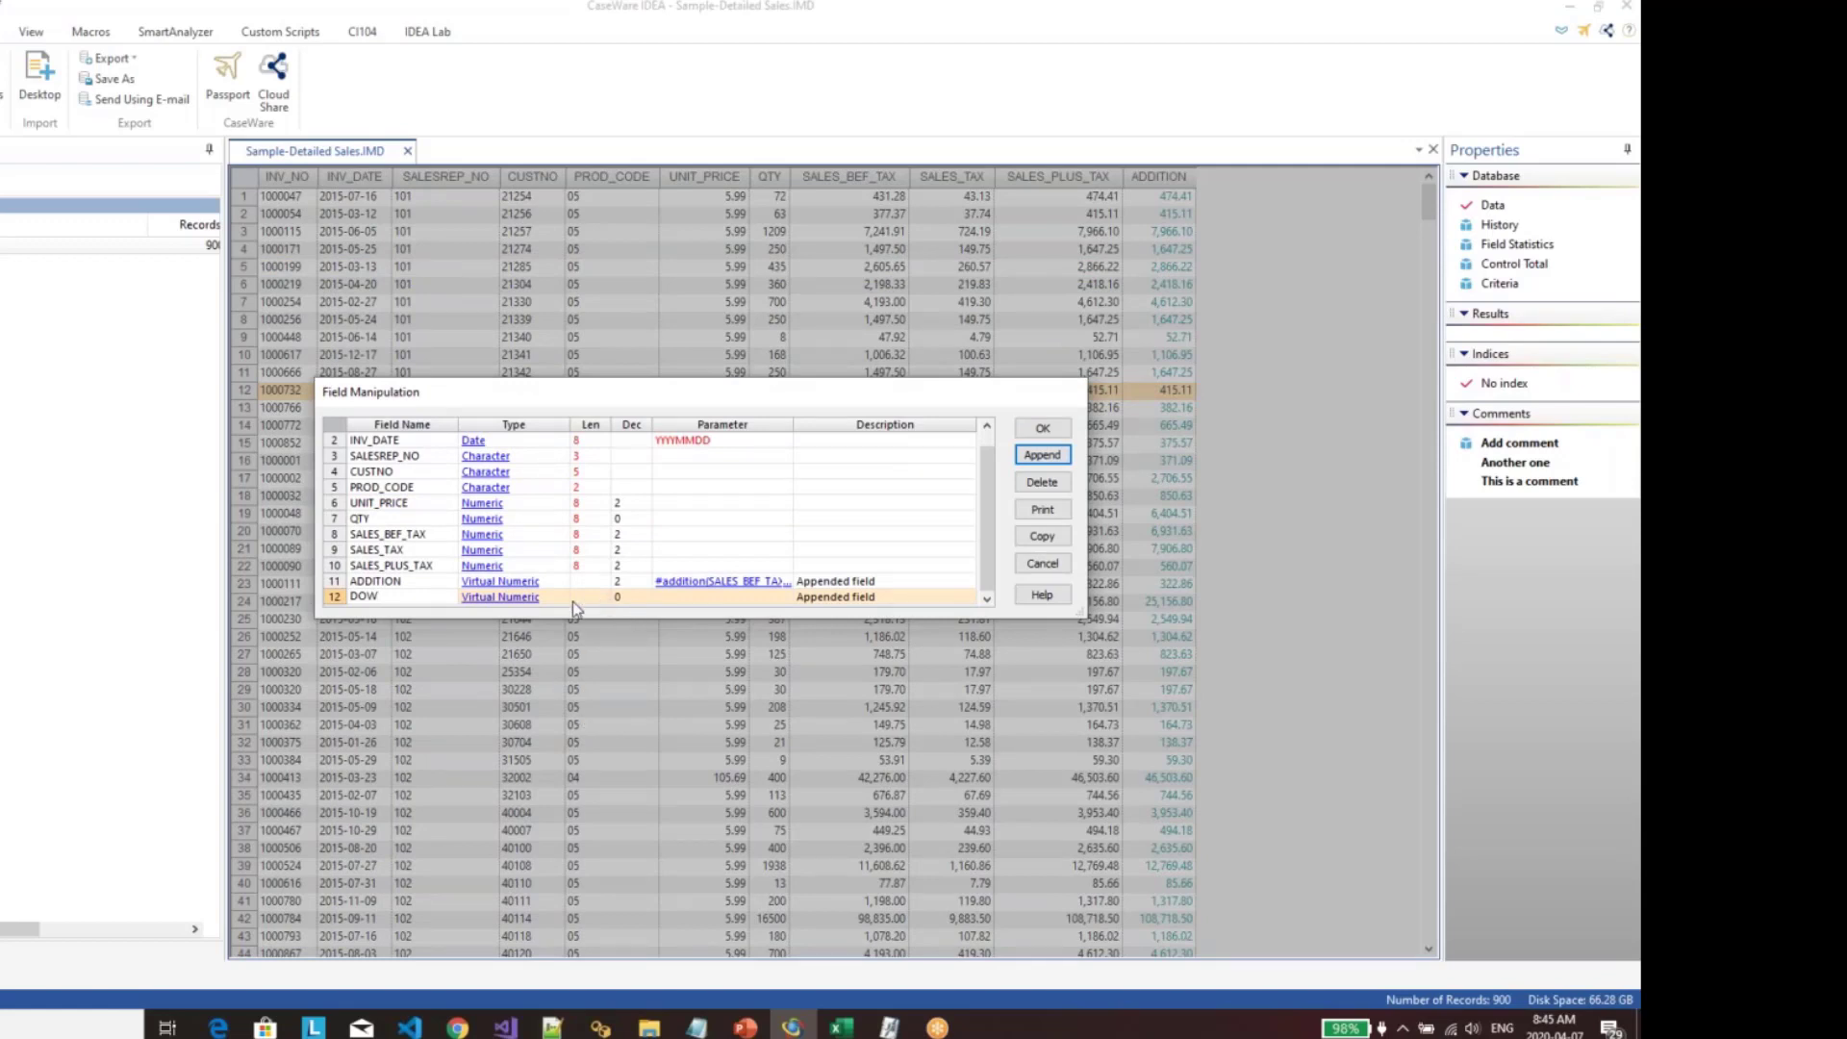
left_click(543, 597)
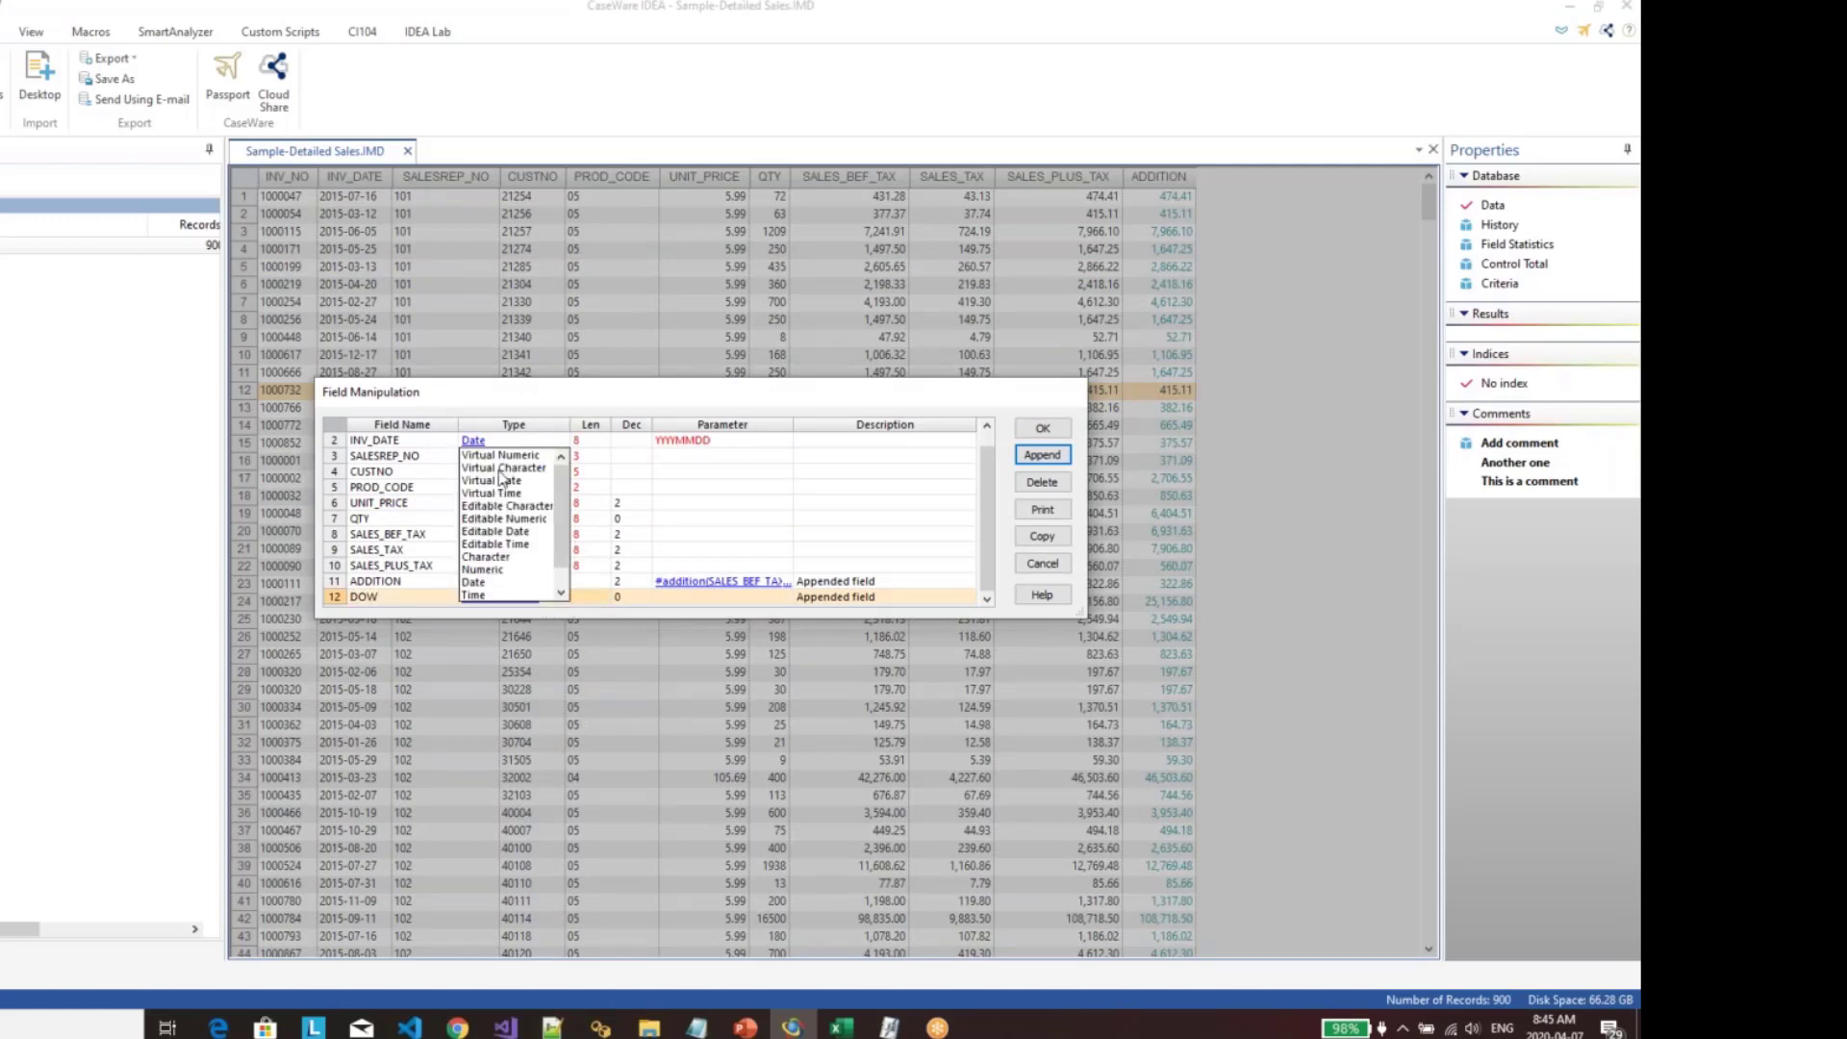
left_click(500, 471)
left_click(585, 598)
type("12")
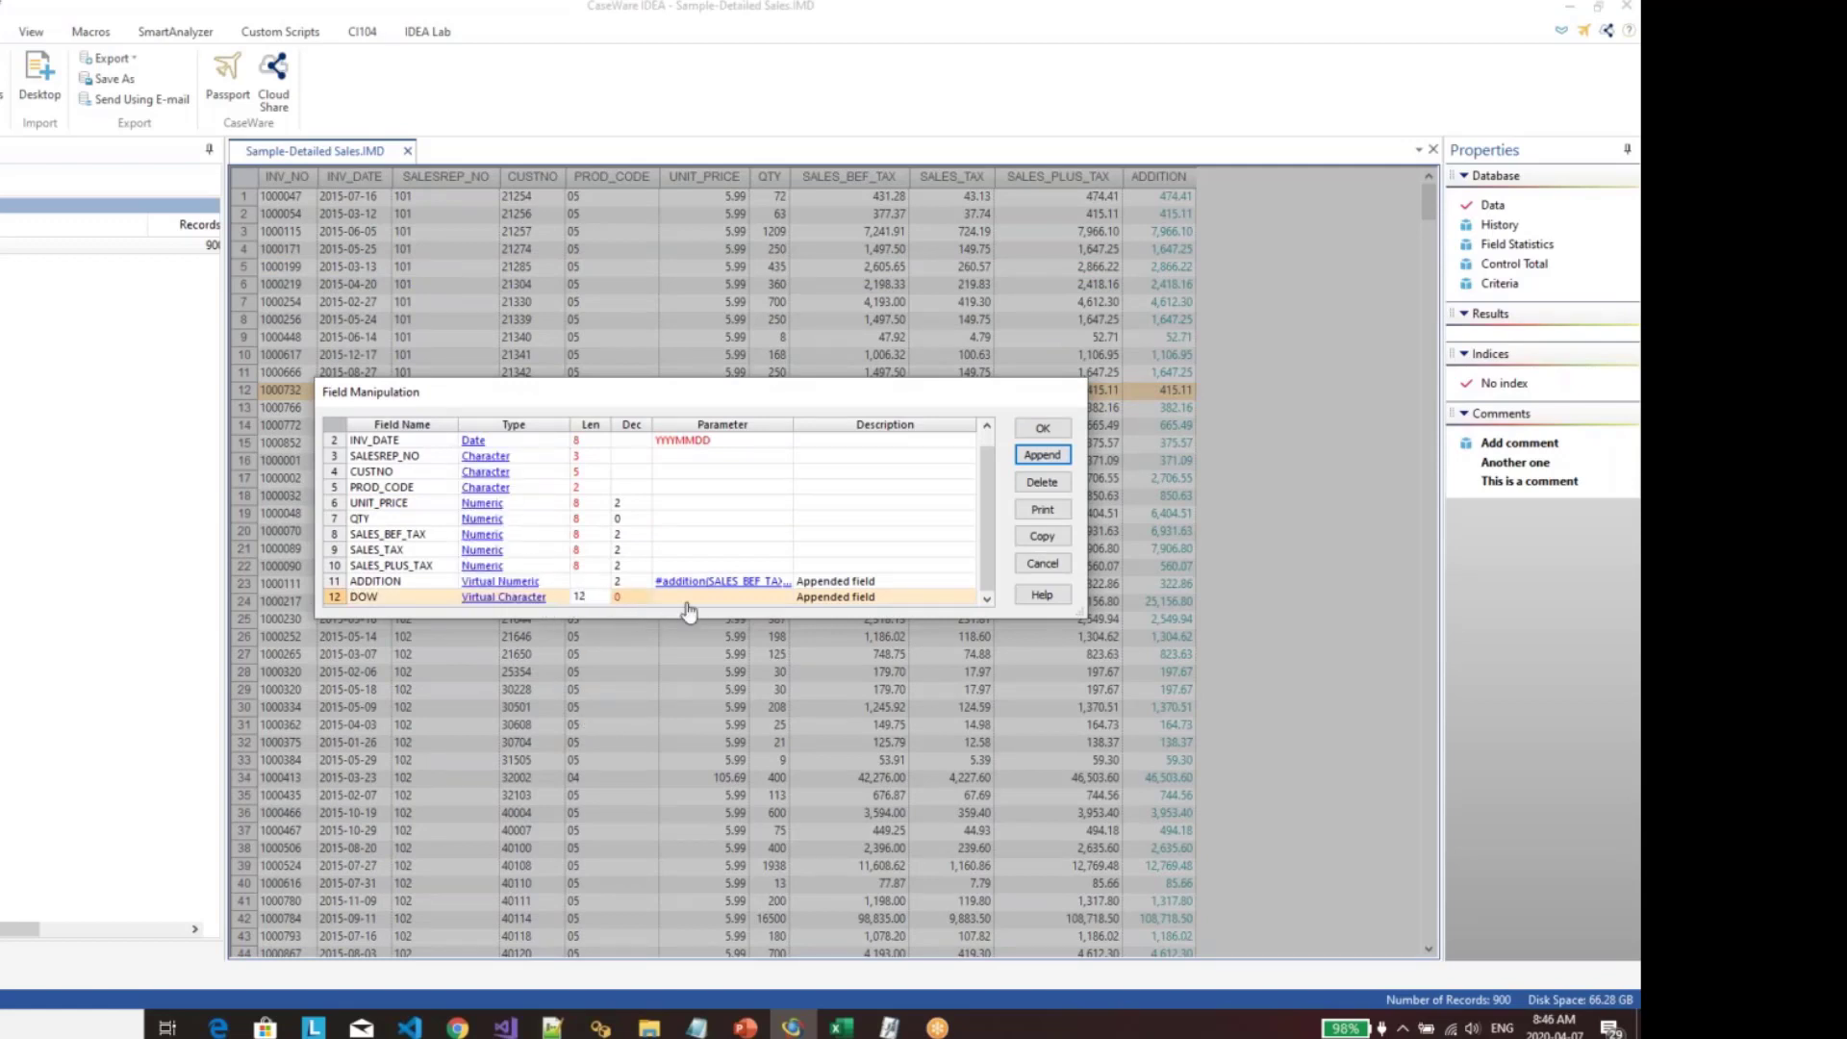
left_click(687, 600)
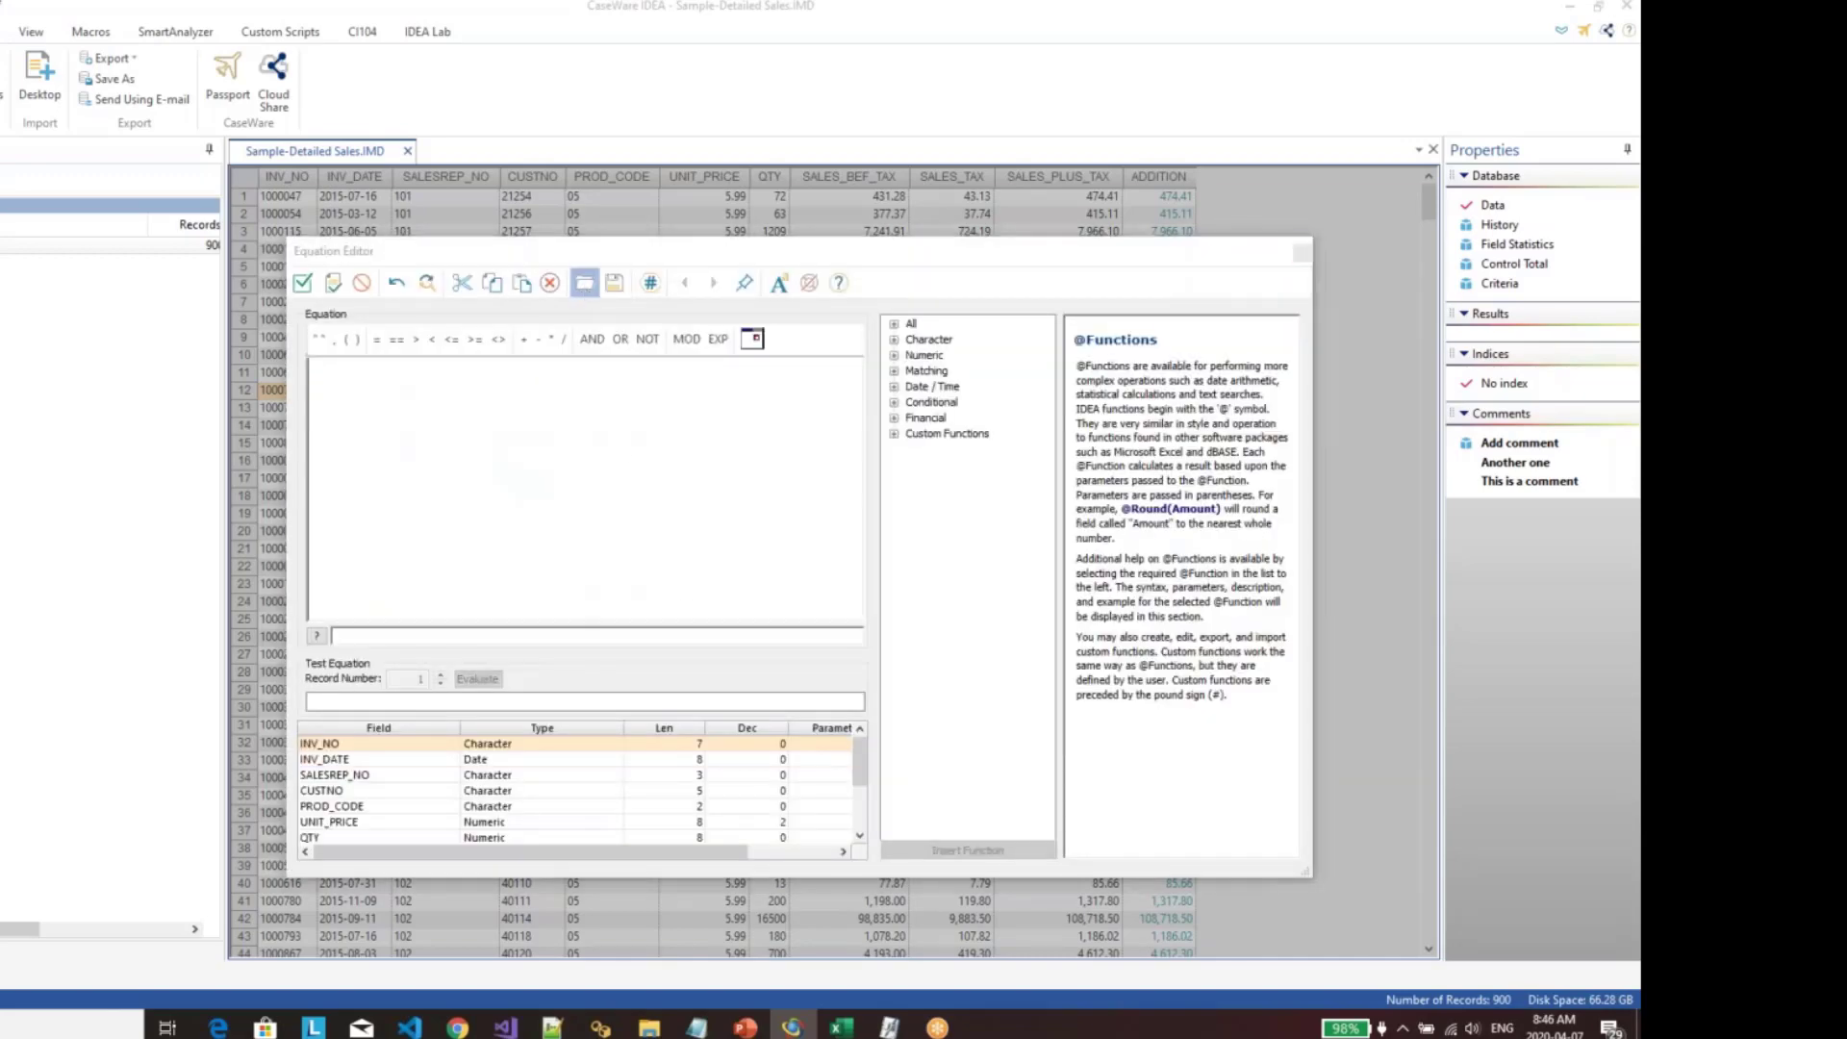
left_click(584, 282)
left_click(544, 423)
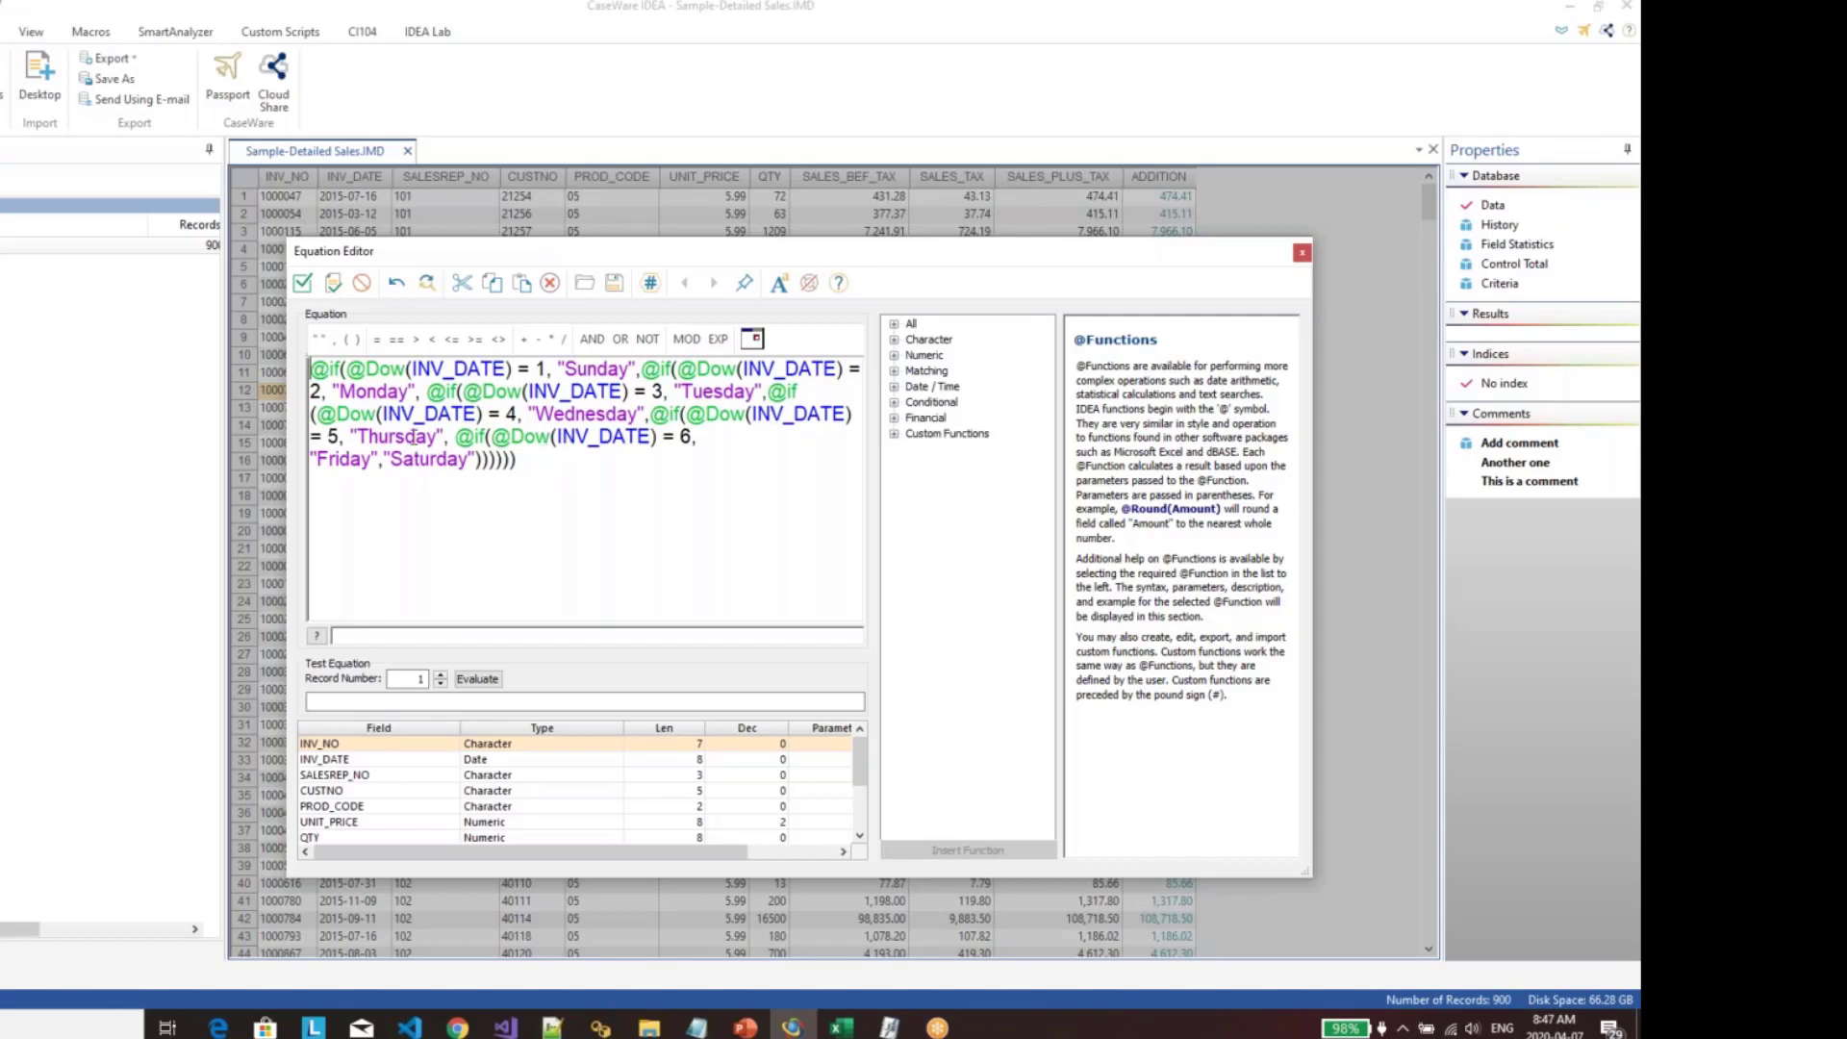
left_click_drag(348, 369, 511, 369)
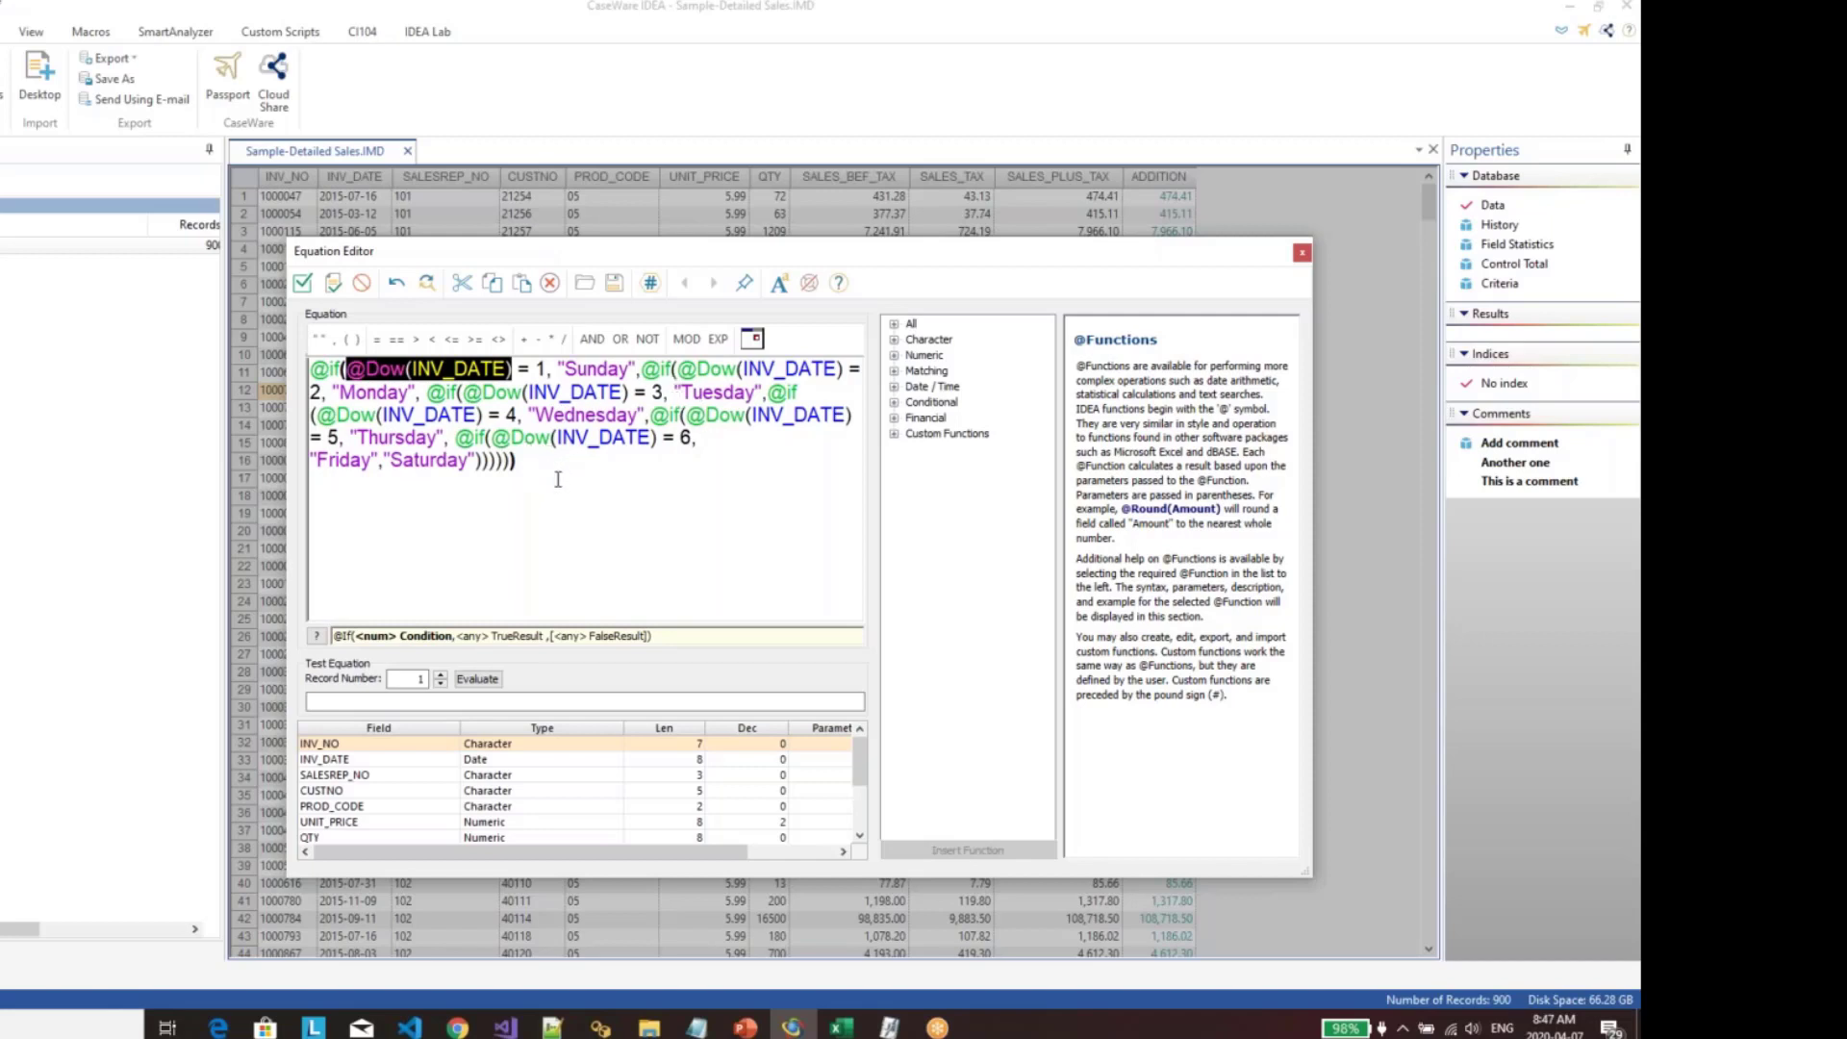
left_click_drag(553, 469, 193, 364)
key("Delete")
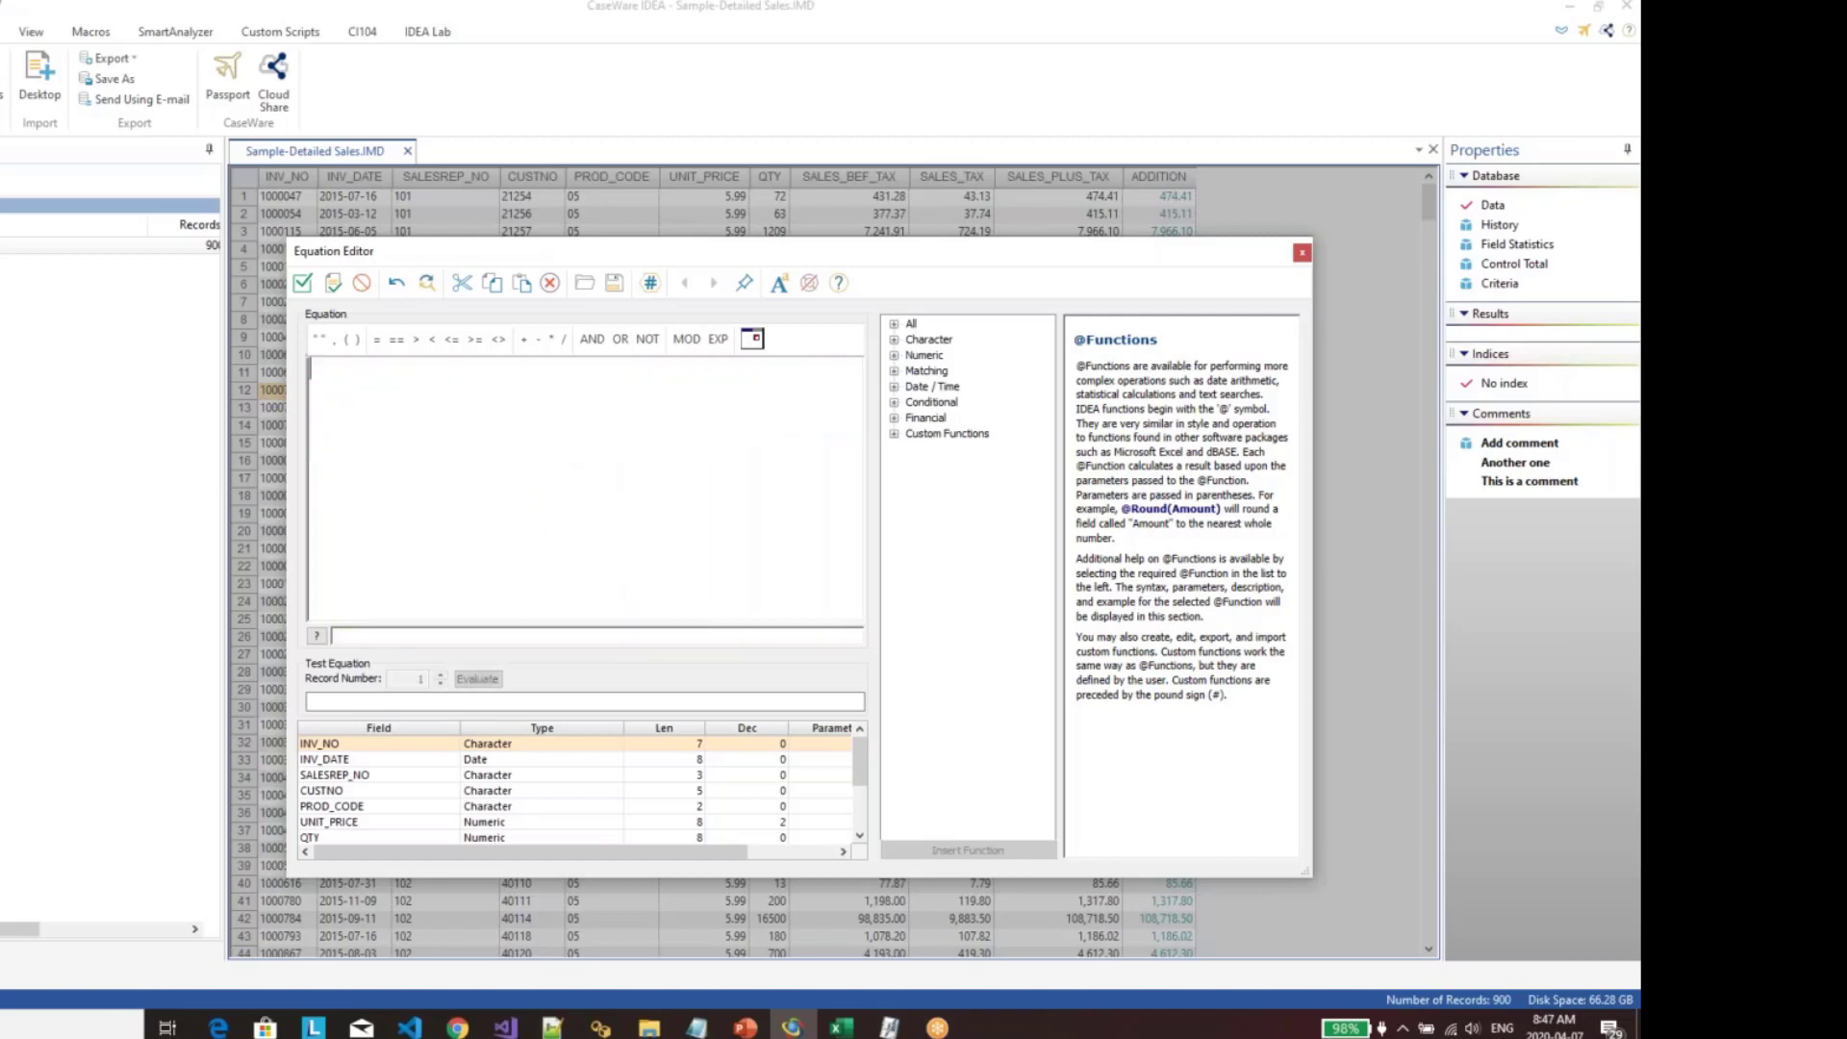
left_click(584, 282)
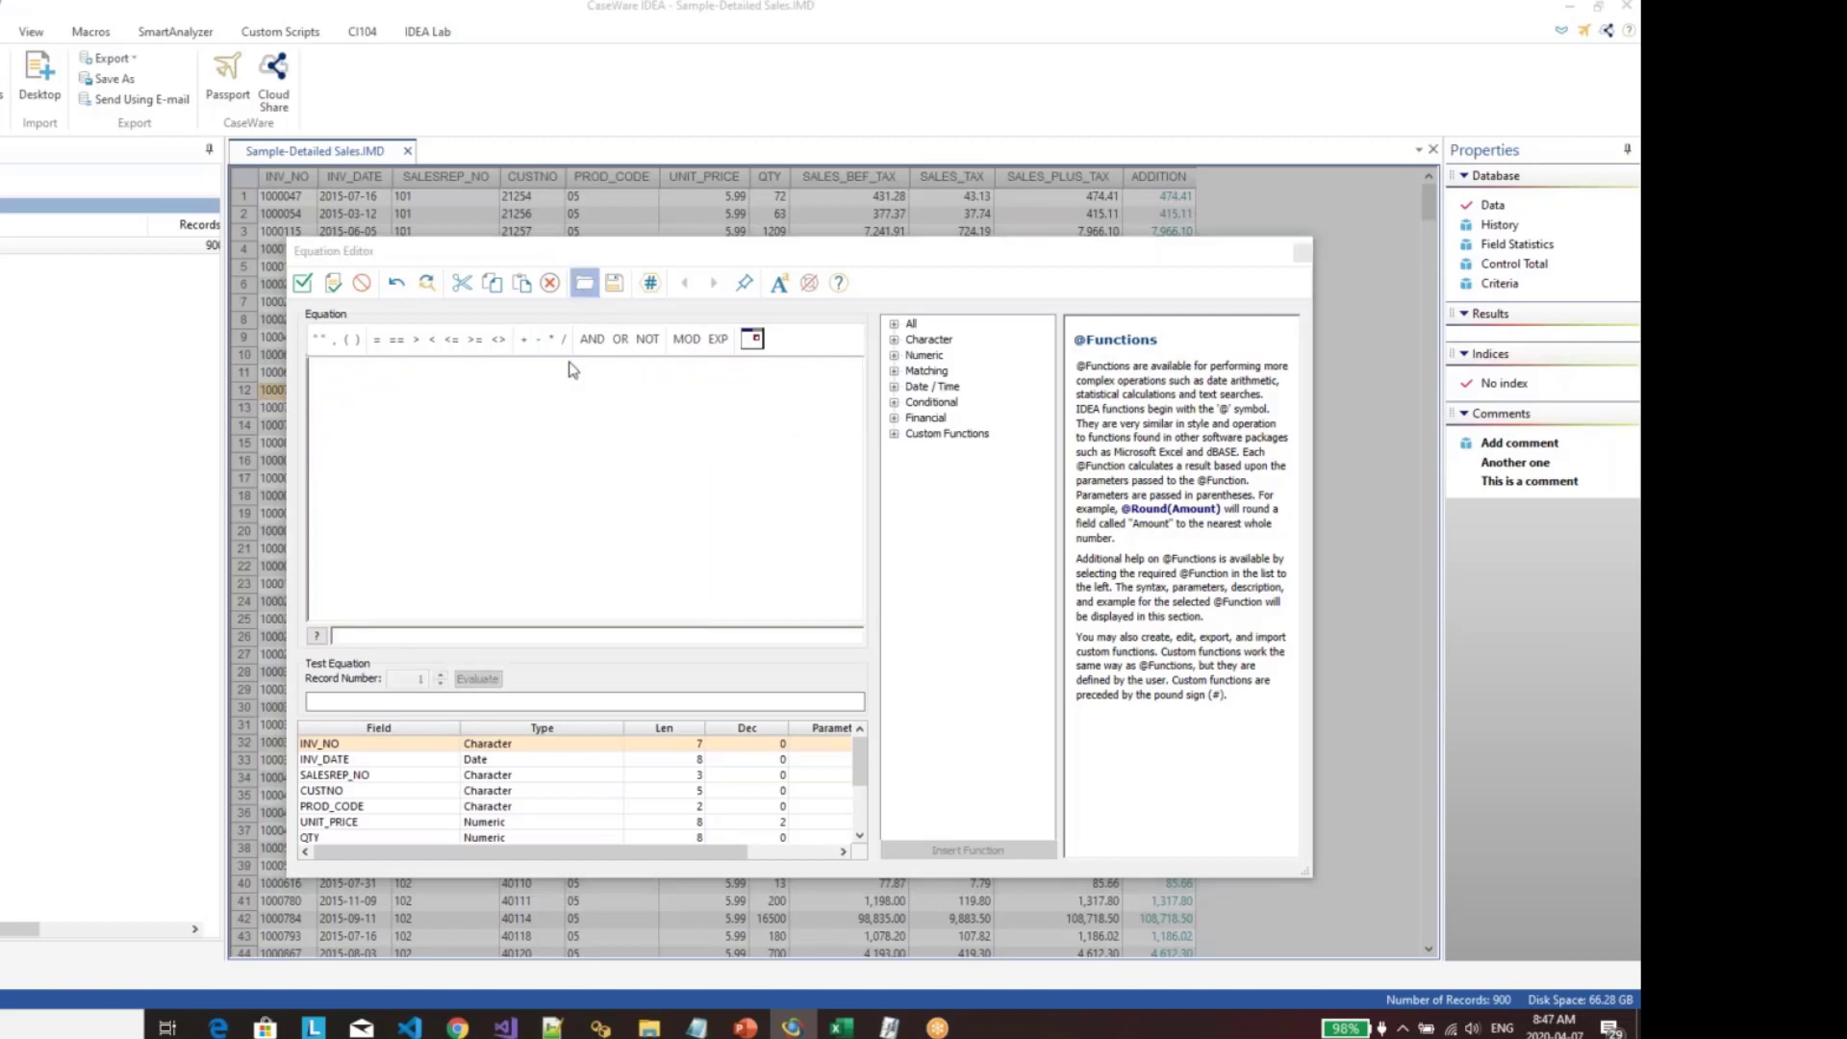
double_click(525, 404)
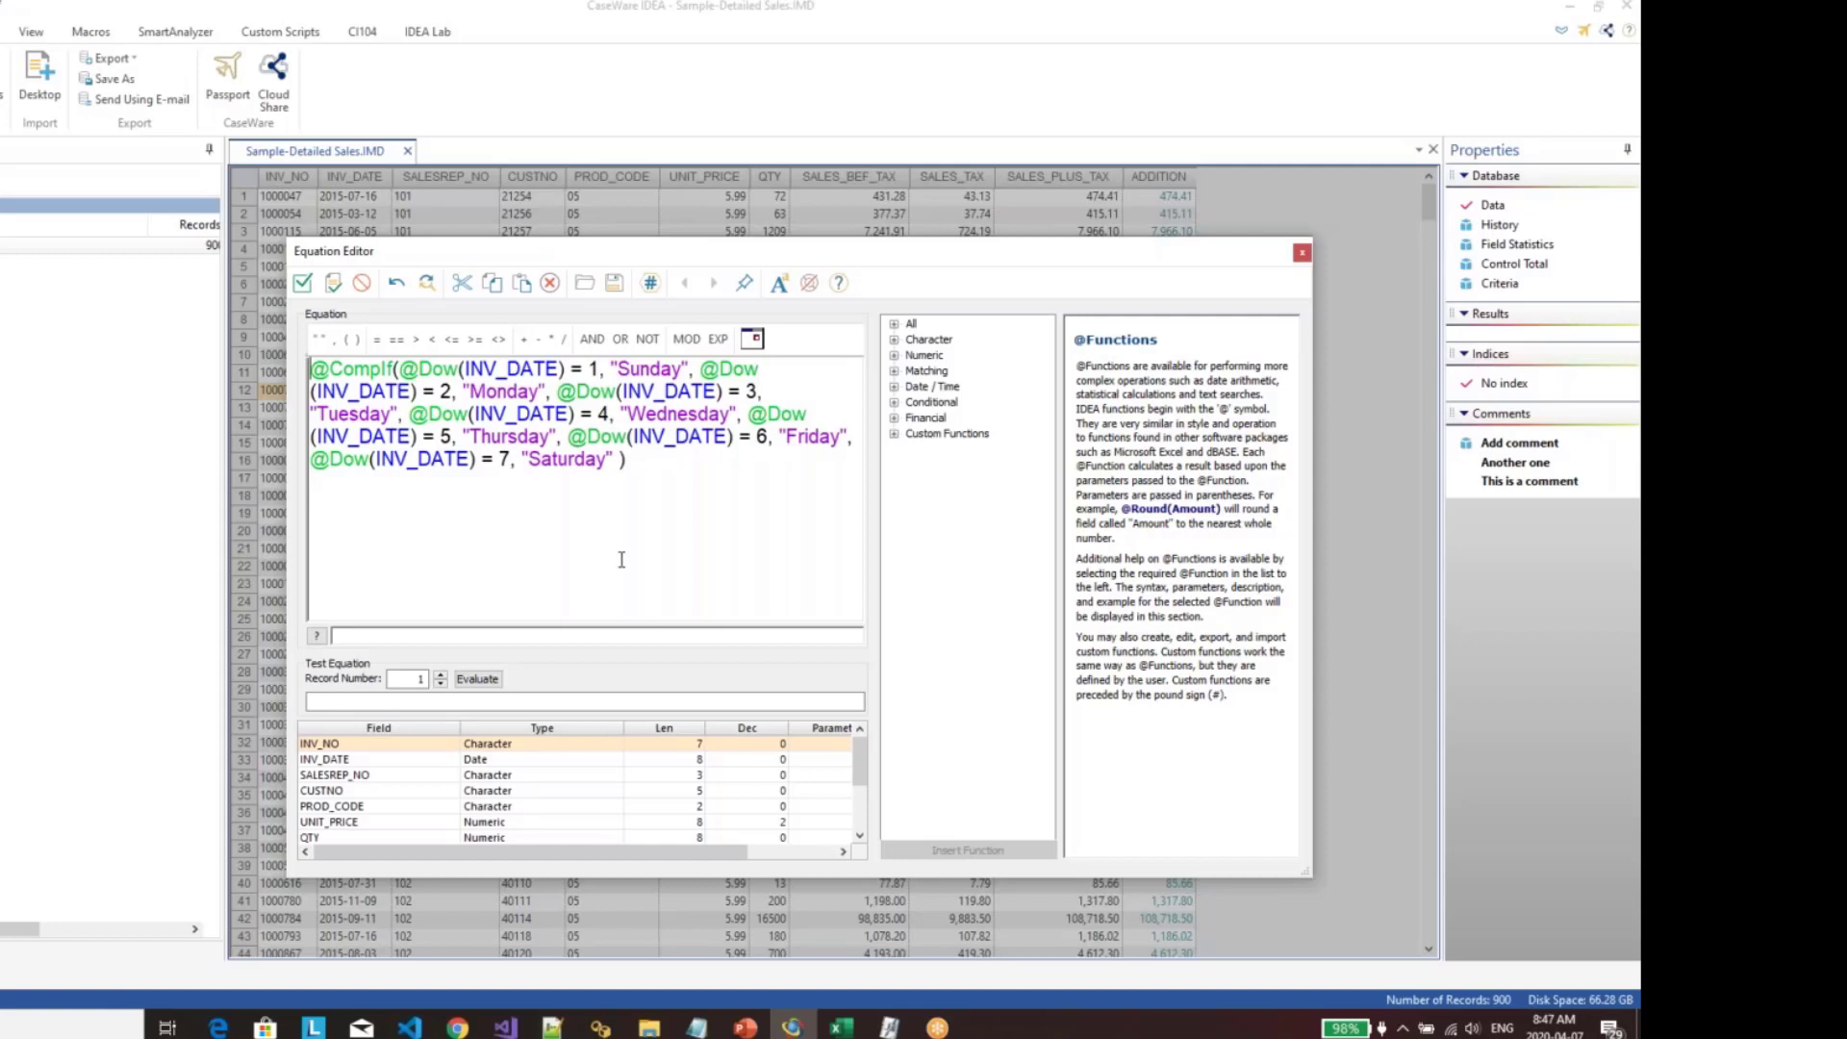
left_click_drag(402, 370, 721, 393)
left_click_drag(408, 414, 291, 373)
key("ctrl+a")
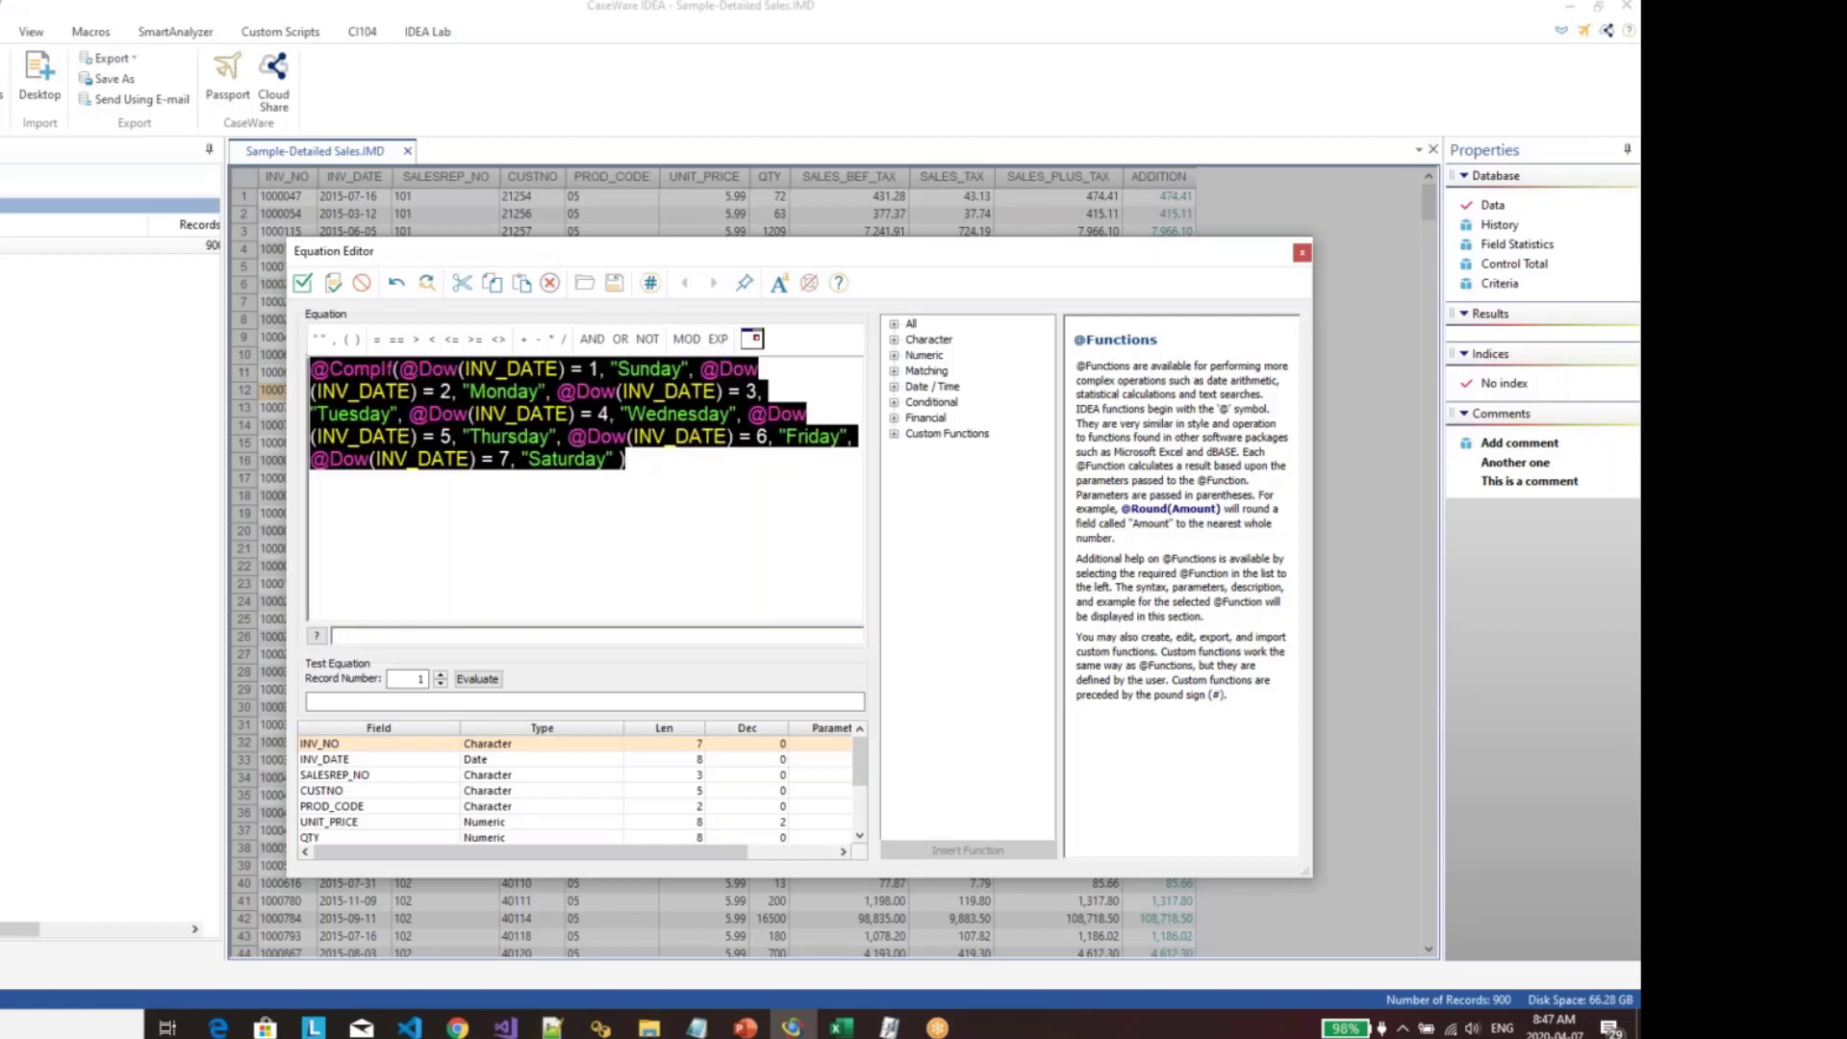
key("Delete")
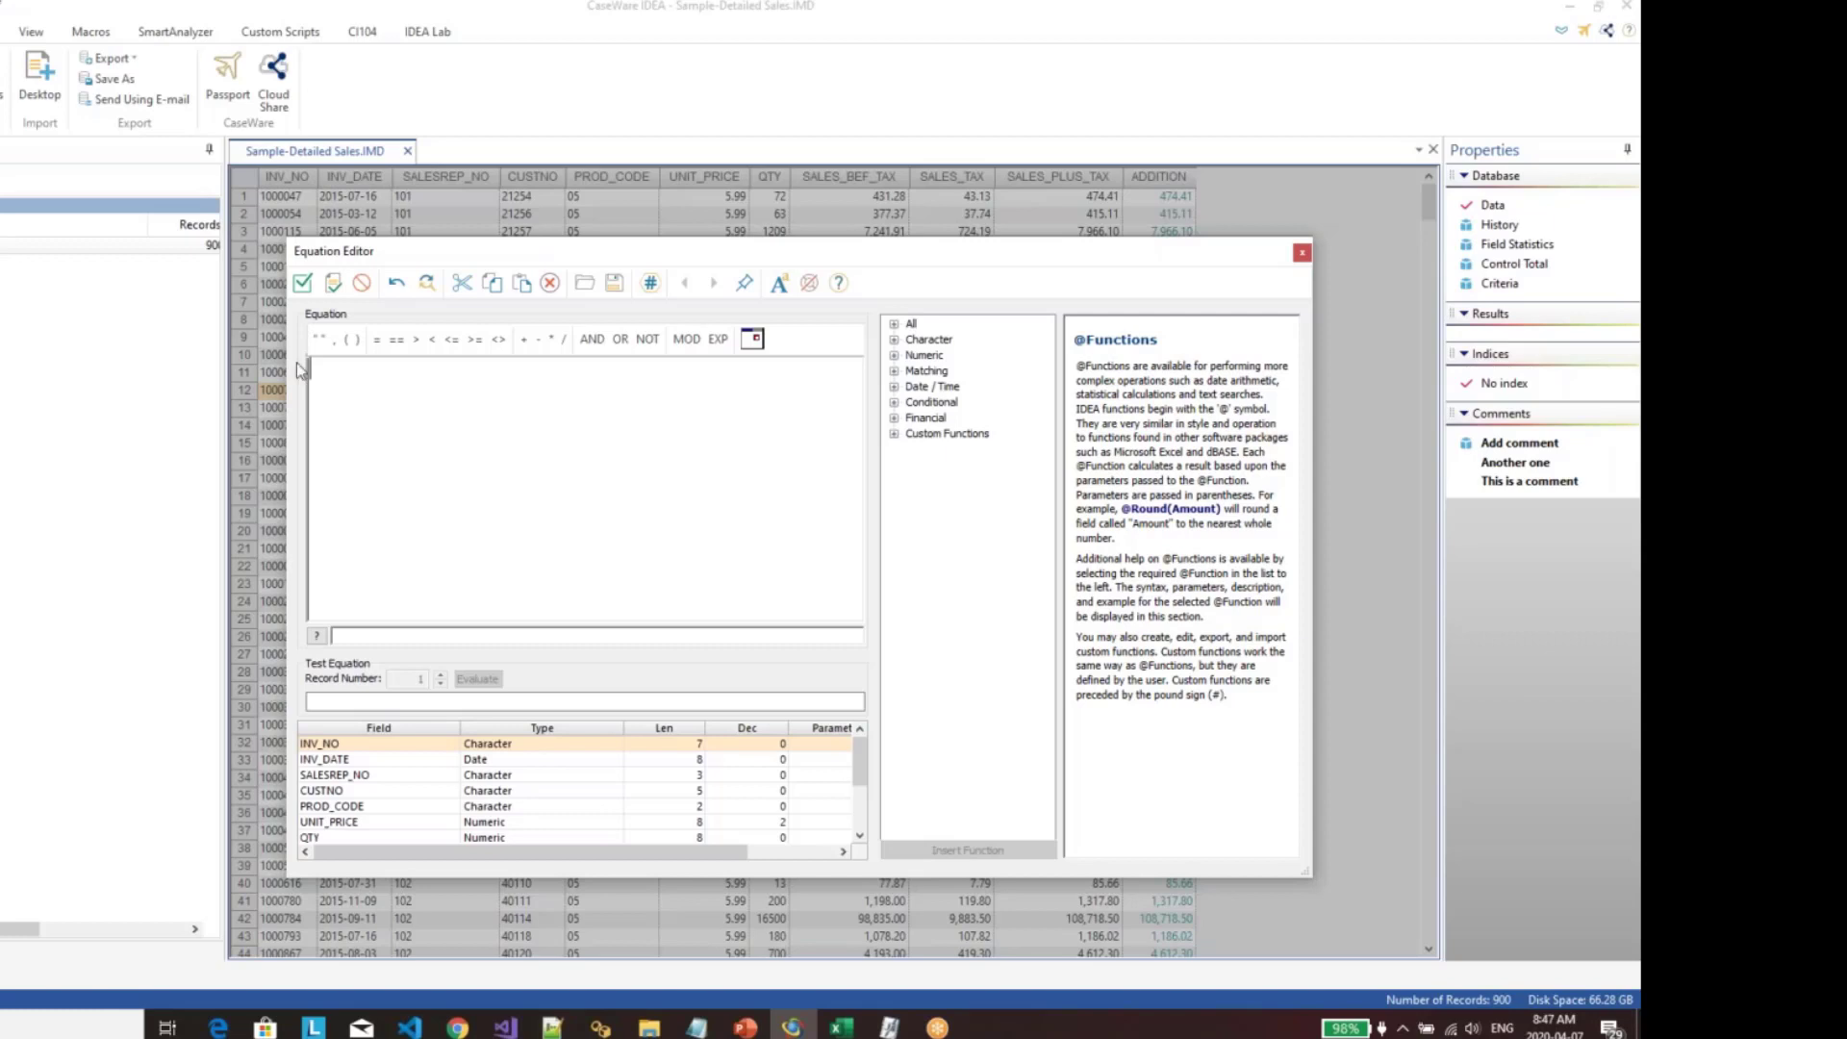
Step: Create a new custom function named dow
left_click(650, 283)
left_click(1082, 386)
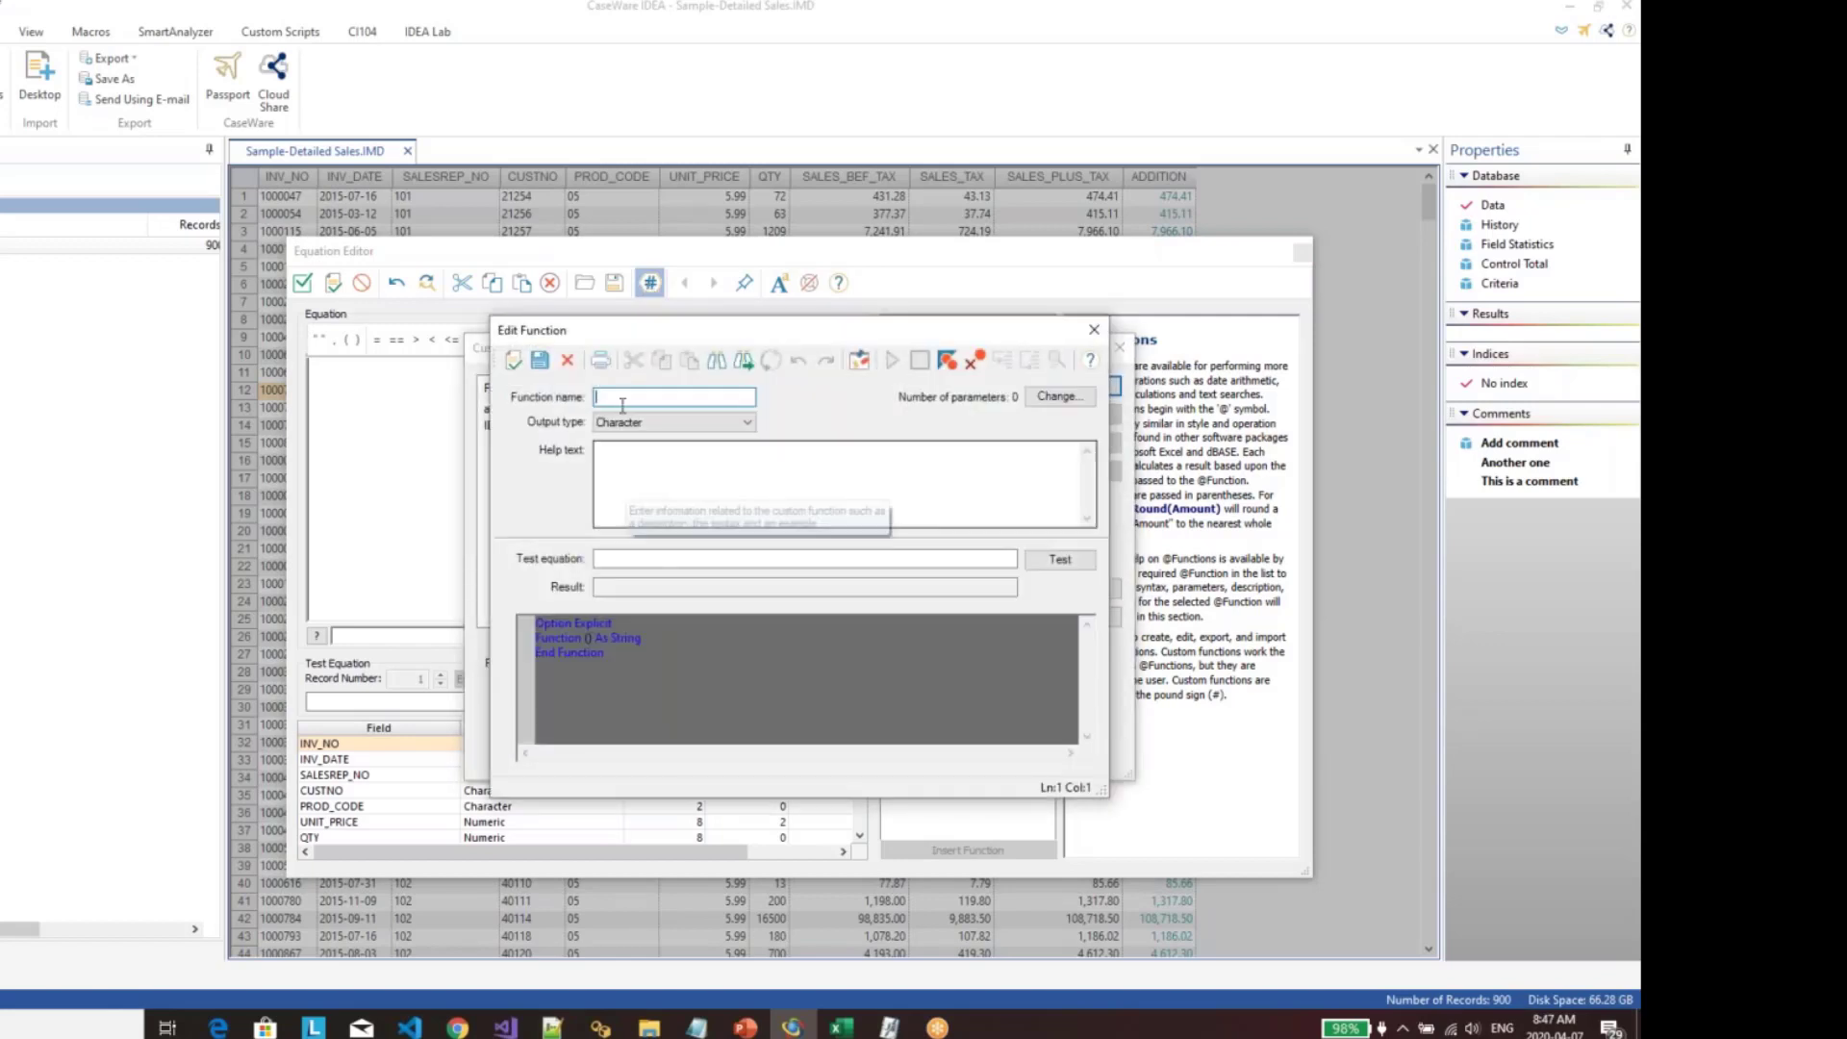
type("dow")
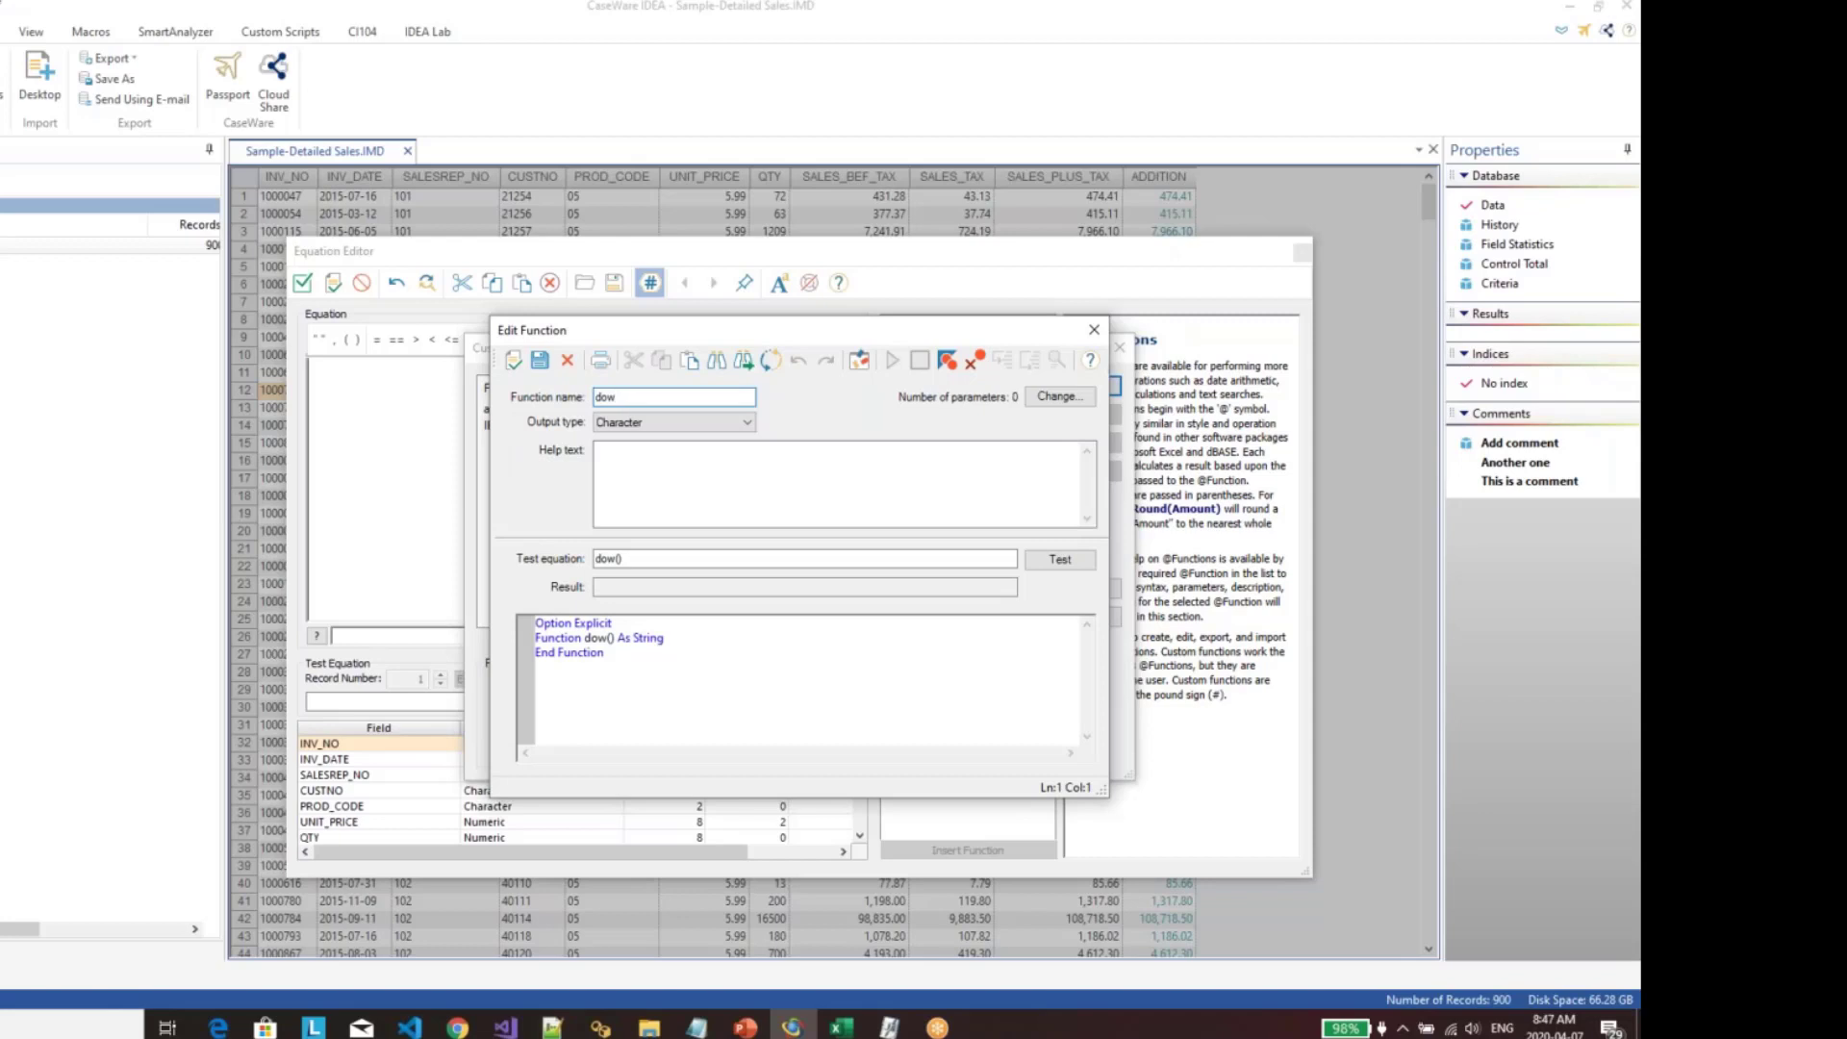
key("alt+Tab")
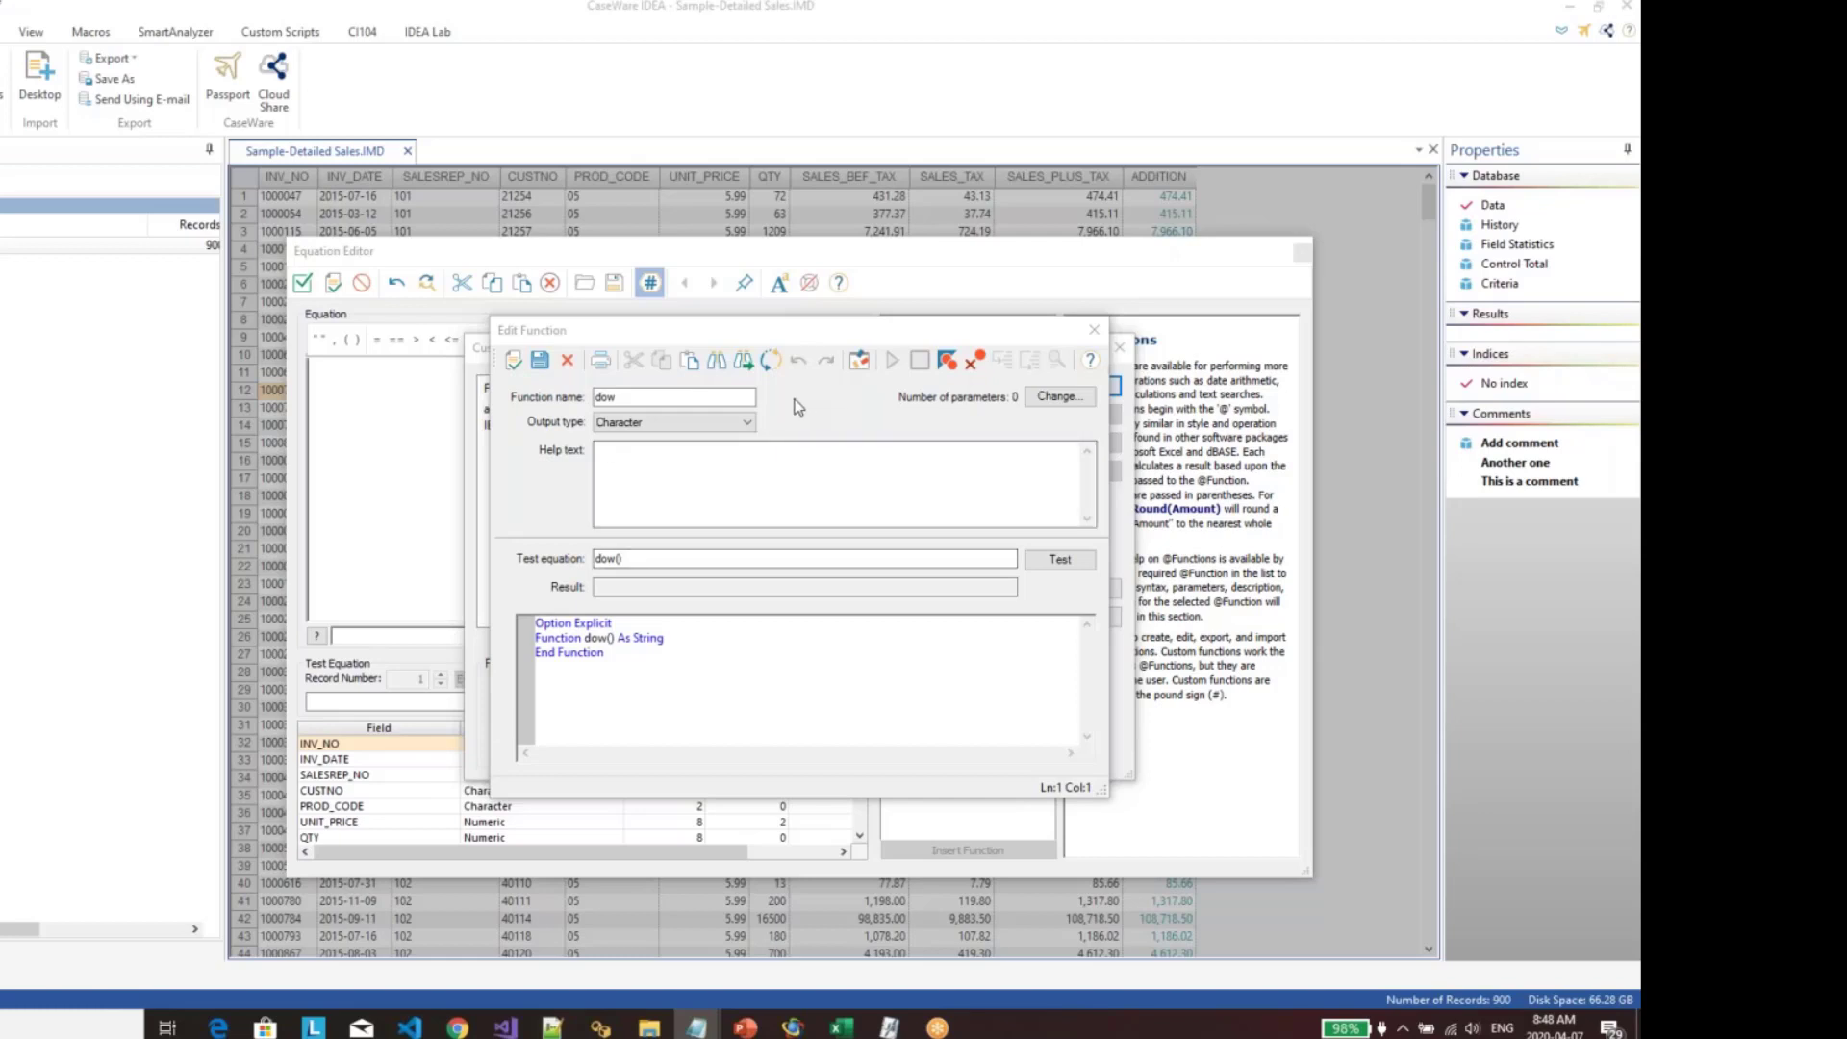
left_click(648, 397)
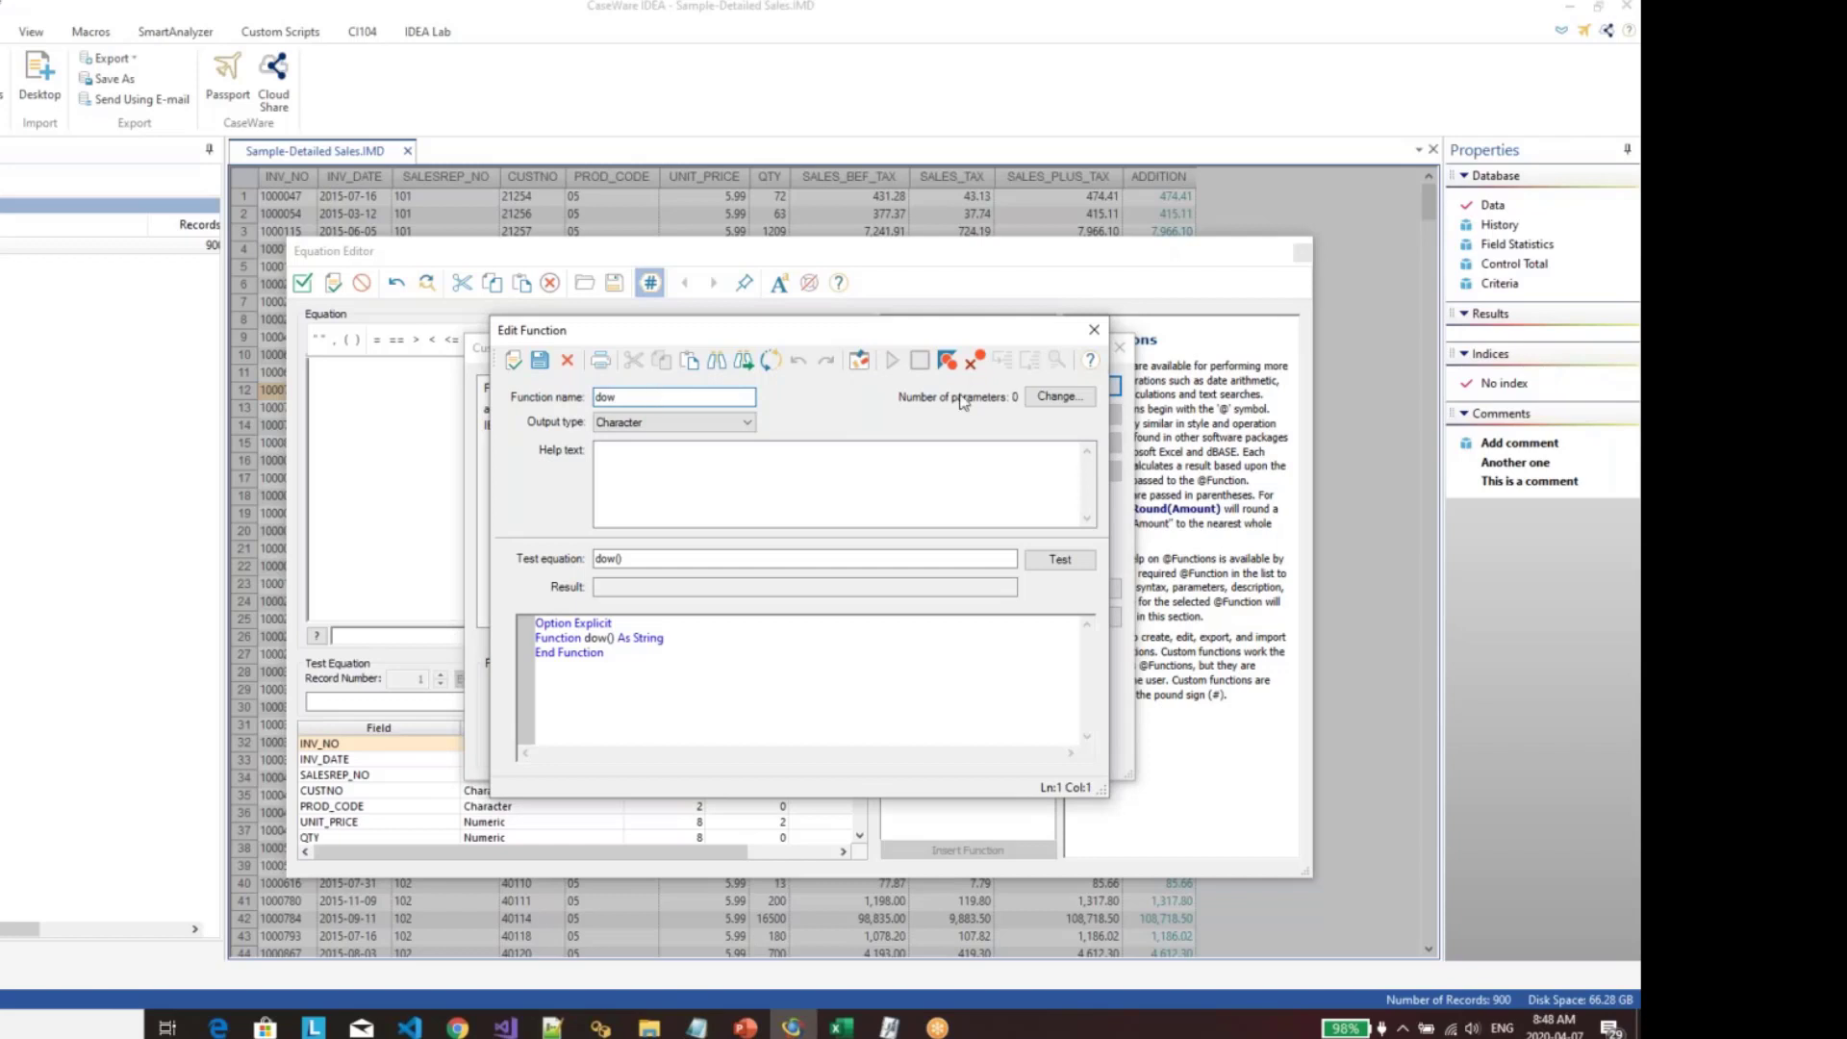
Step: Give the dow function one Date parameter named dateField with the help text Date
left_click(1035, 401)
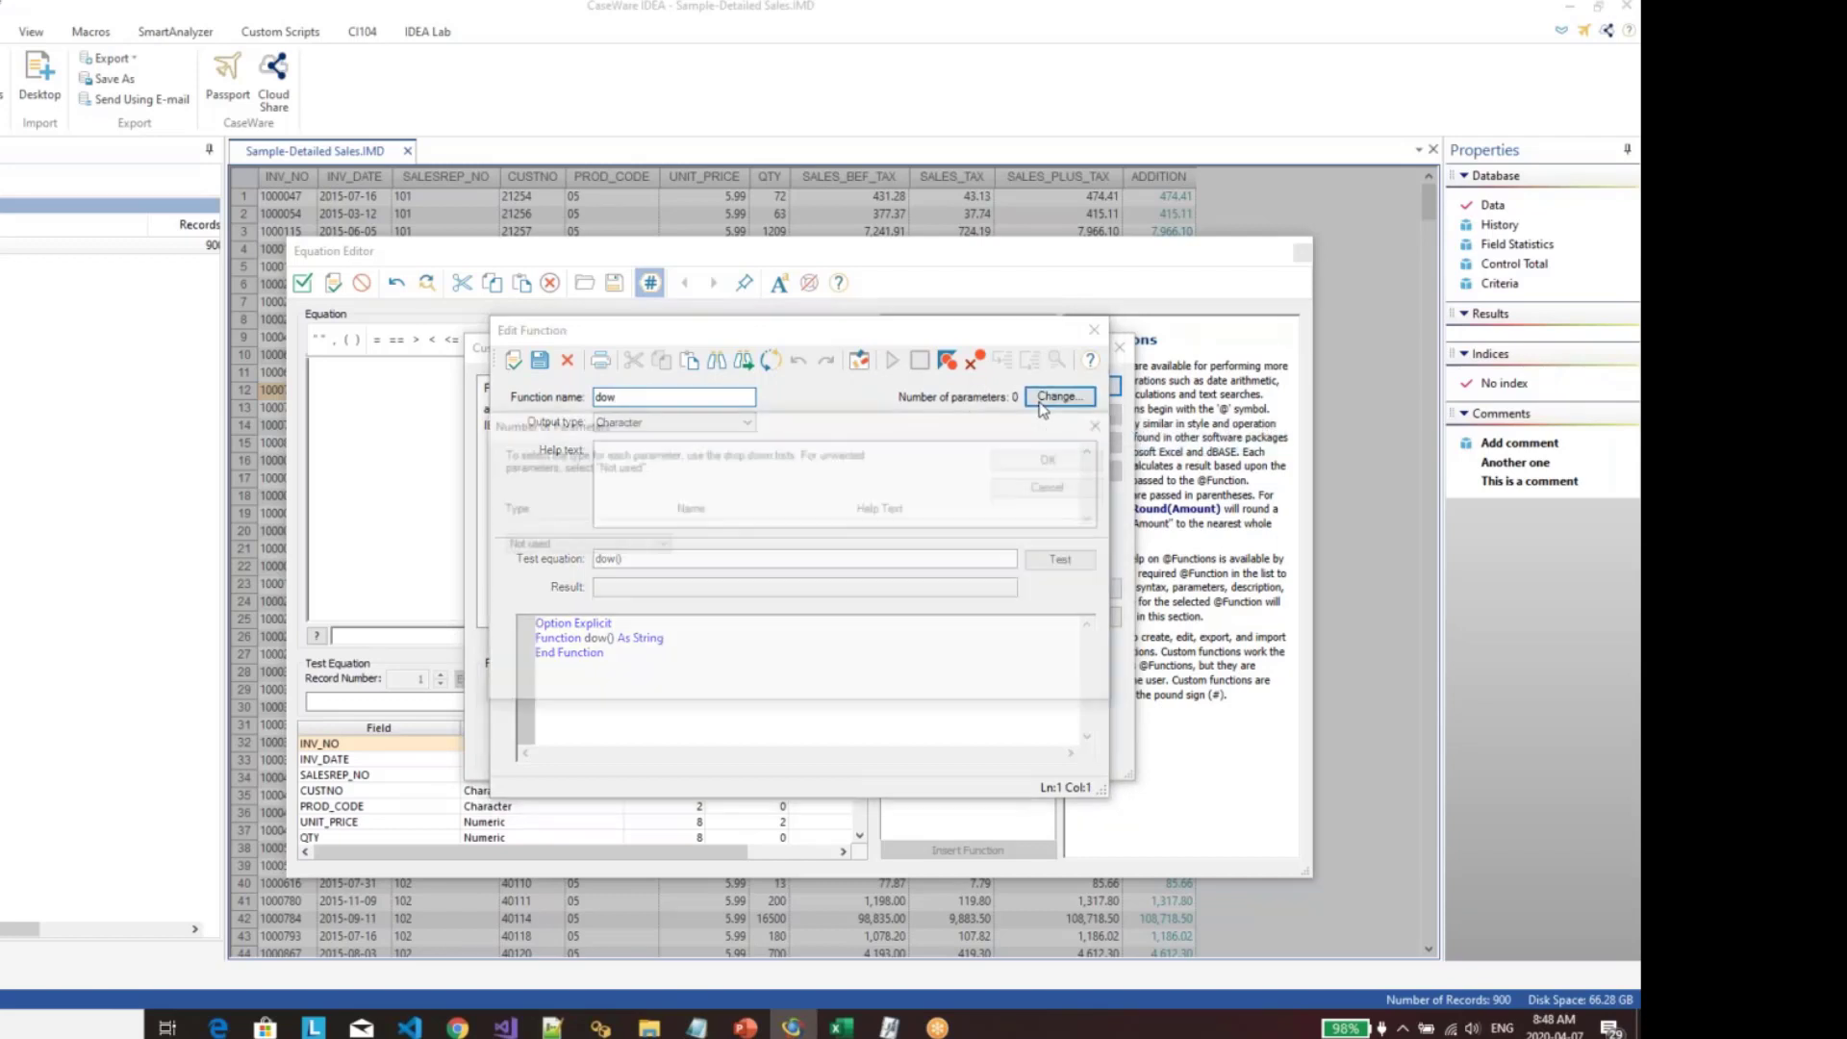
left_click(604, 544)
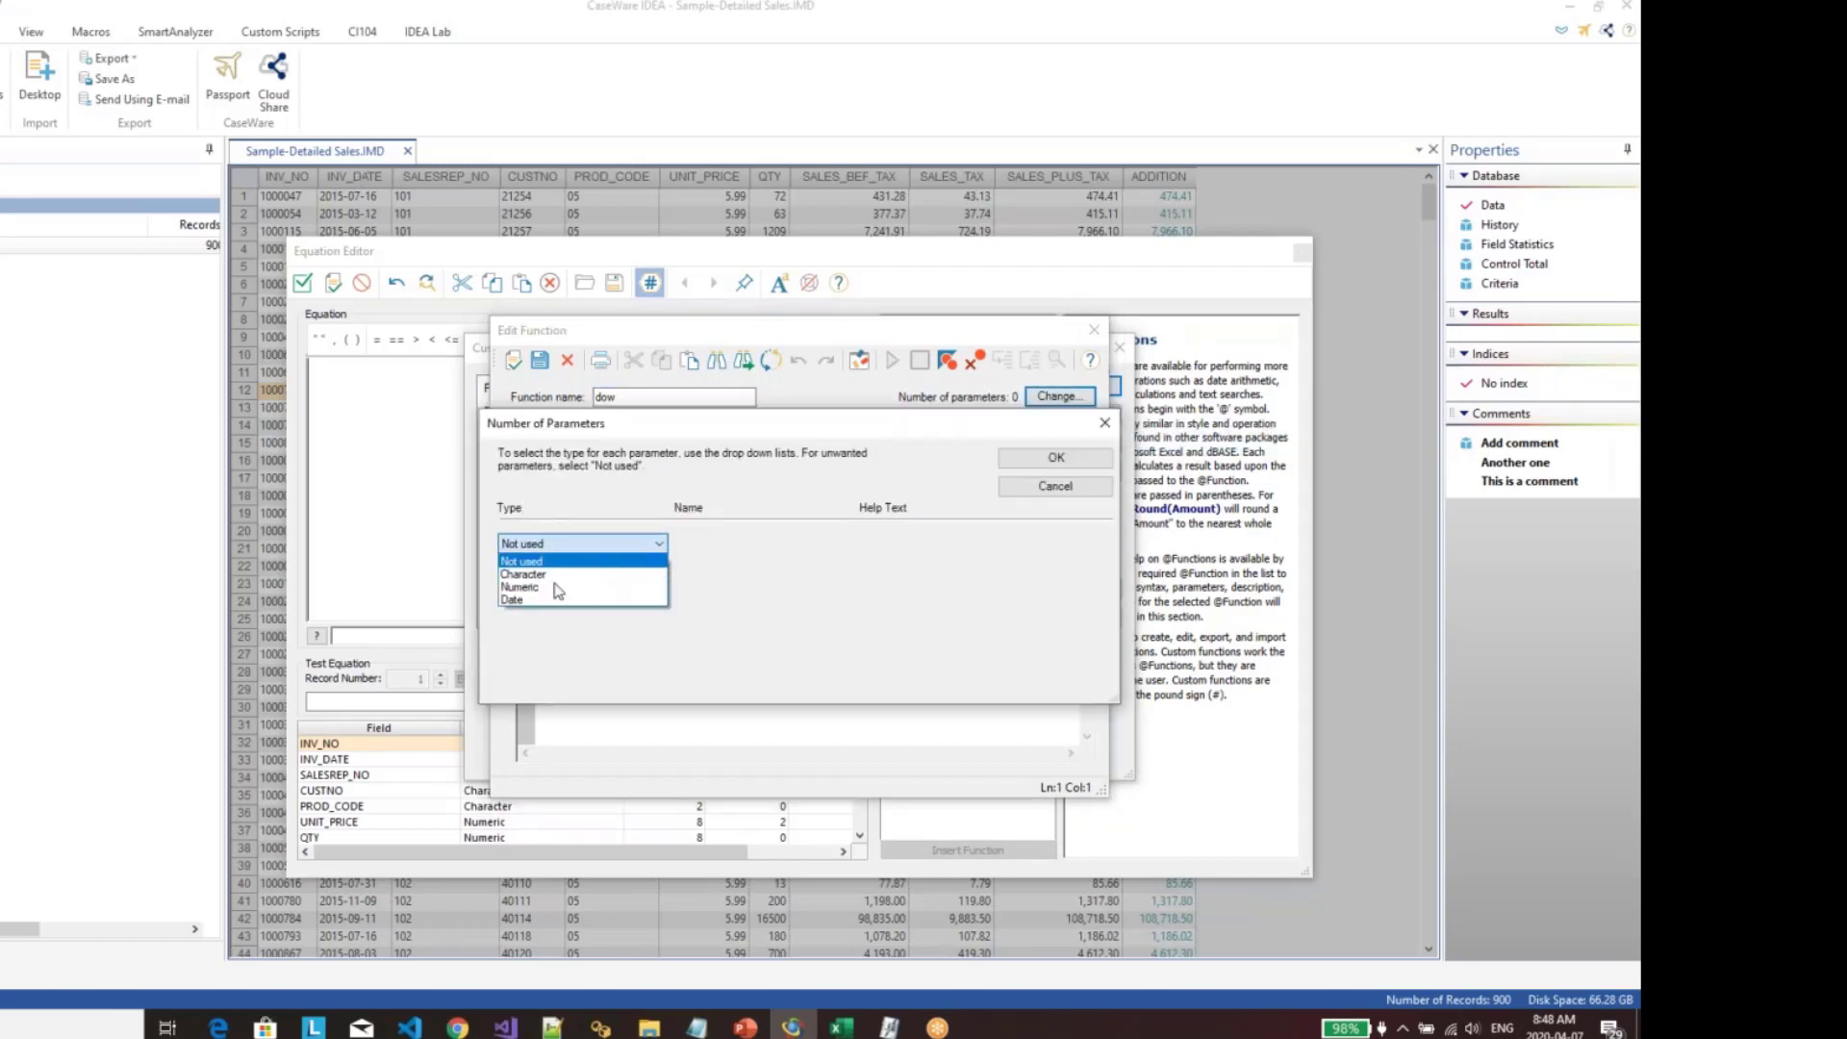
left_click(546, 601)
key("Tab")
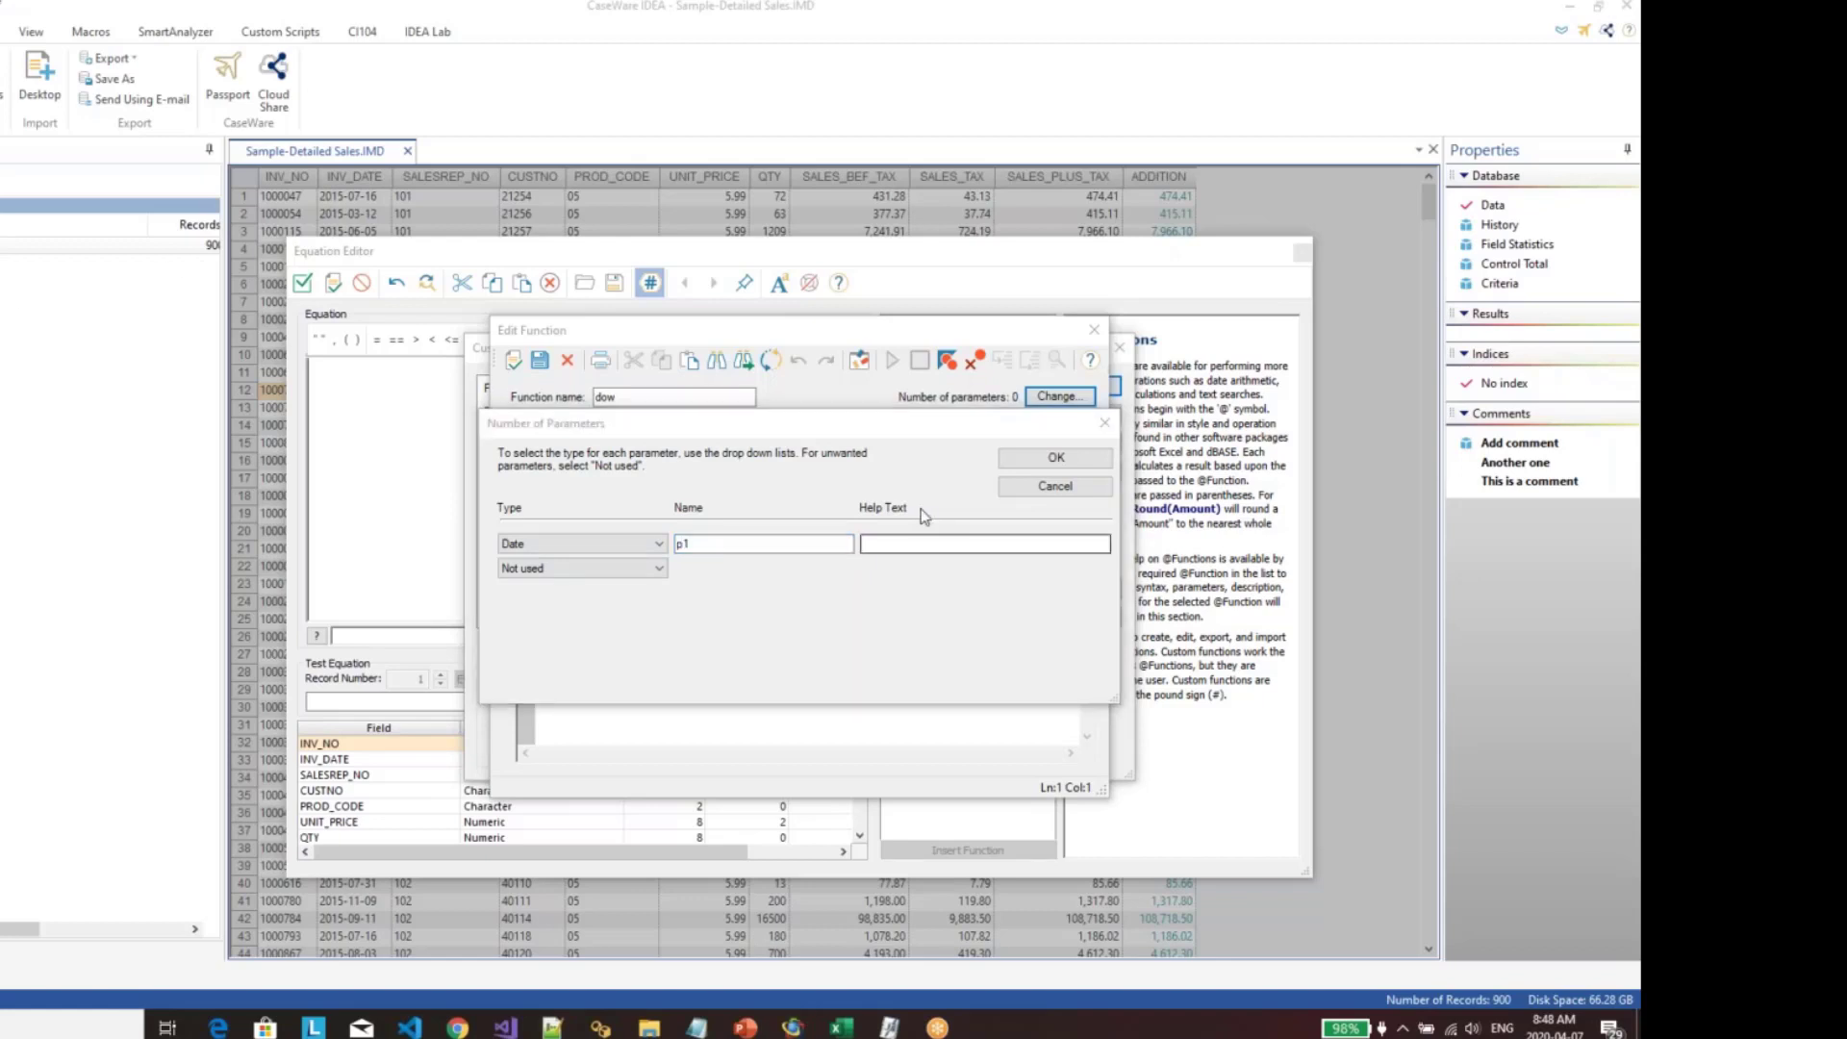
left_click(713, 700)
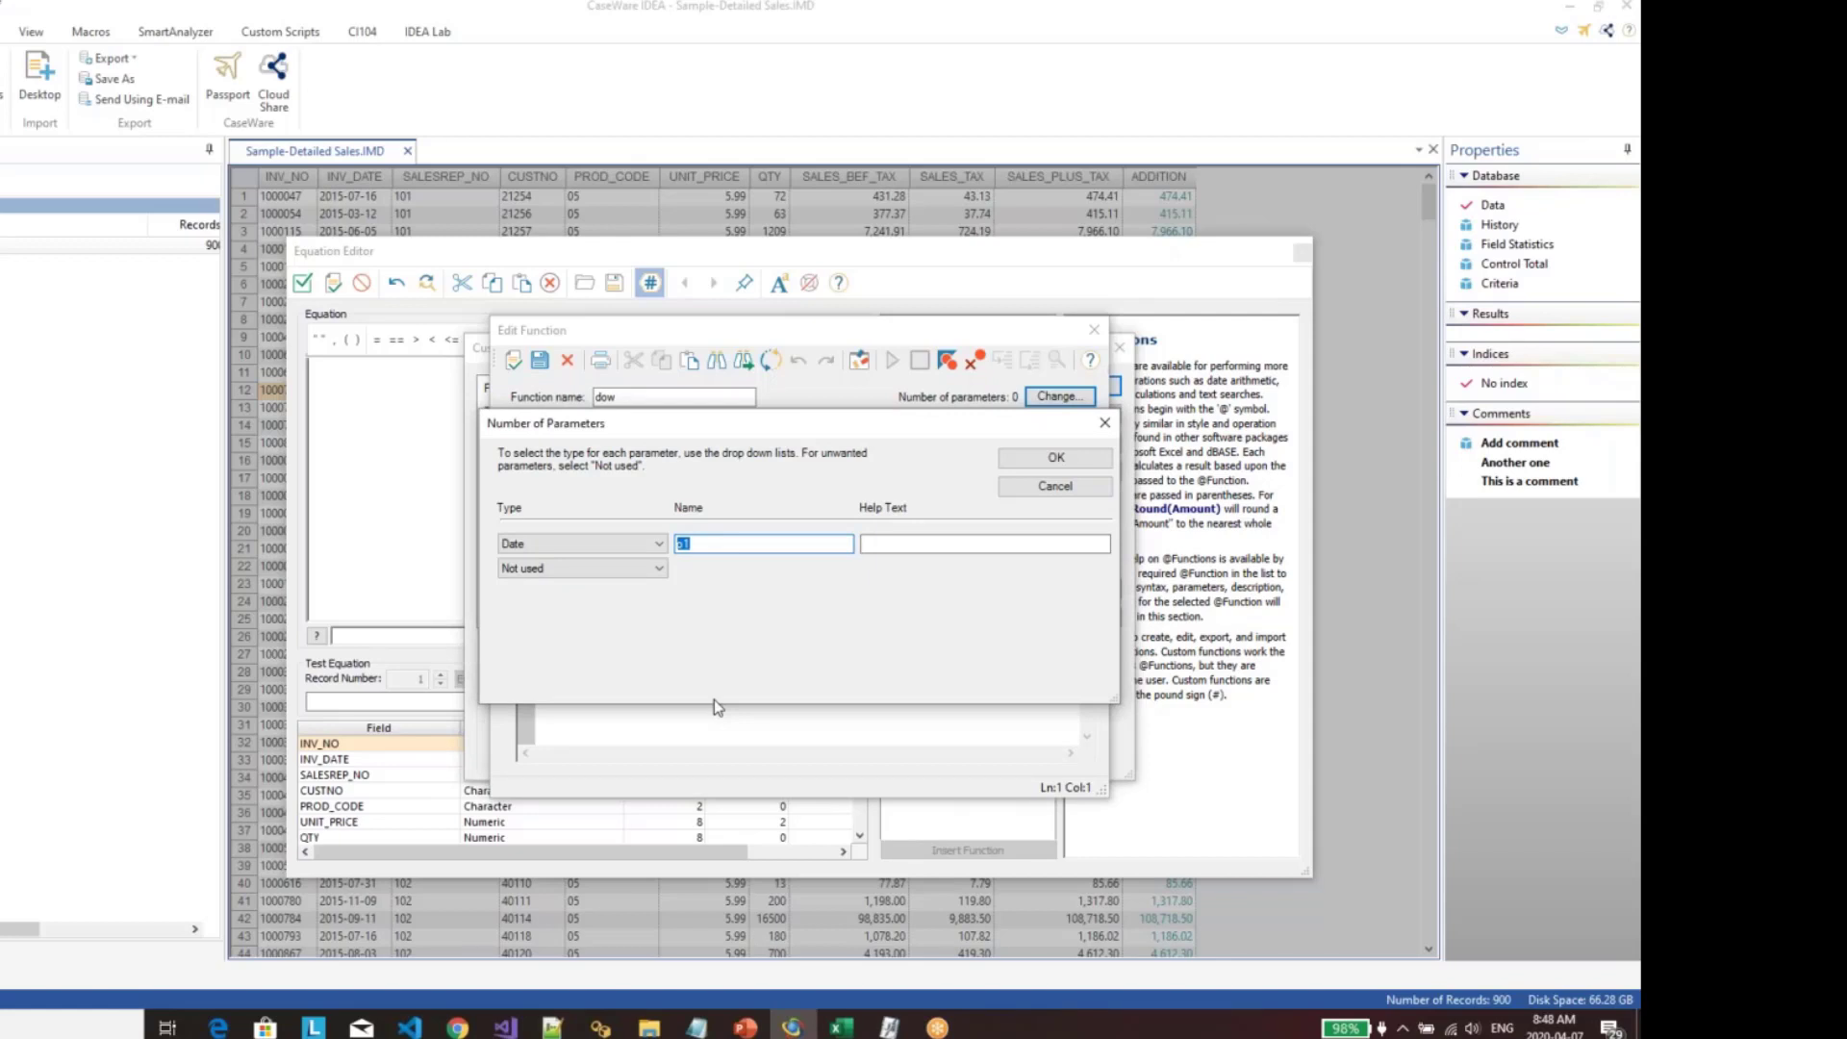
type("dateFie")
type("Date")
left_click(1044, 458)
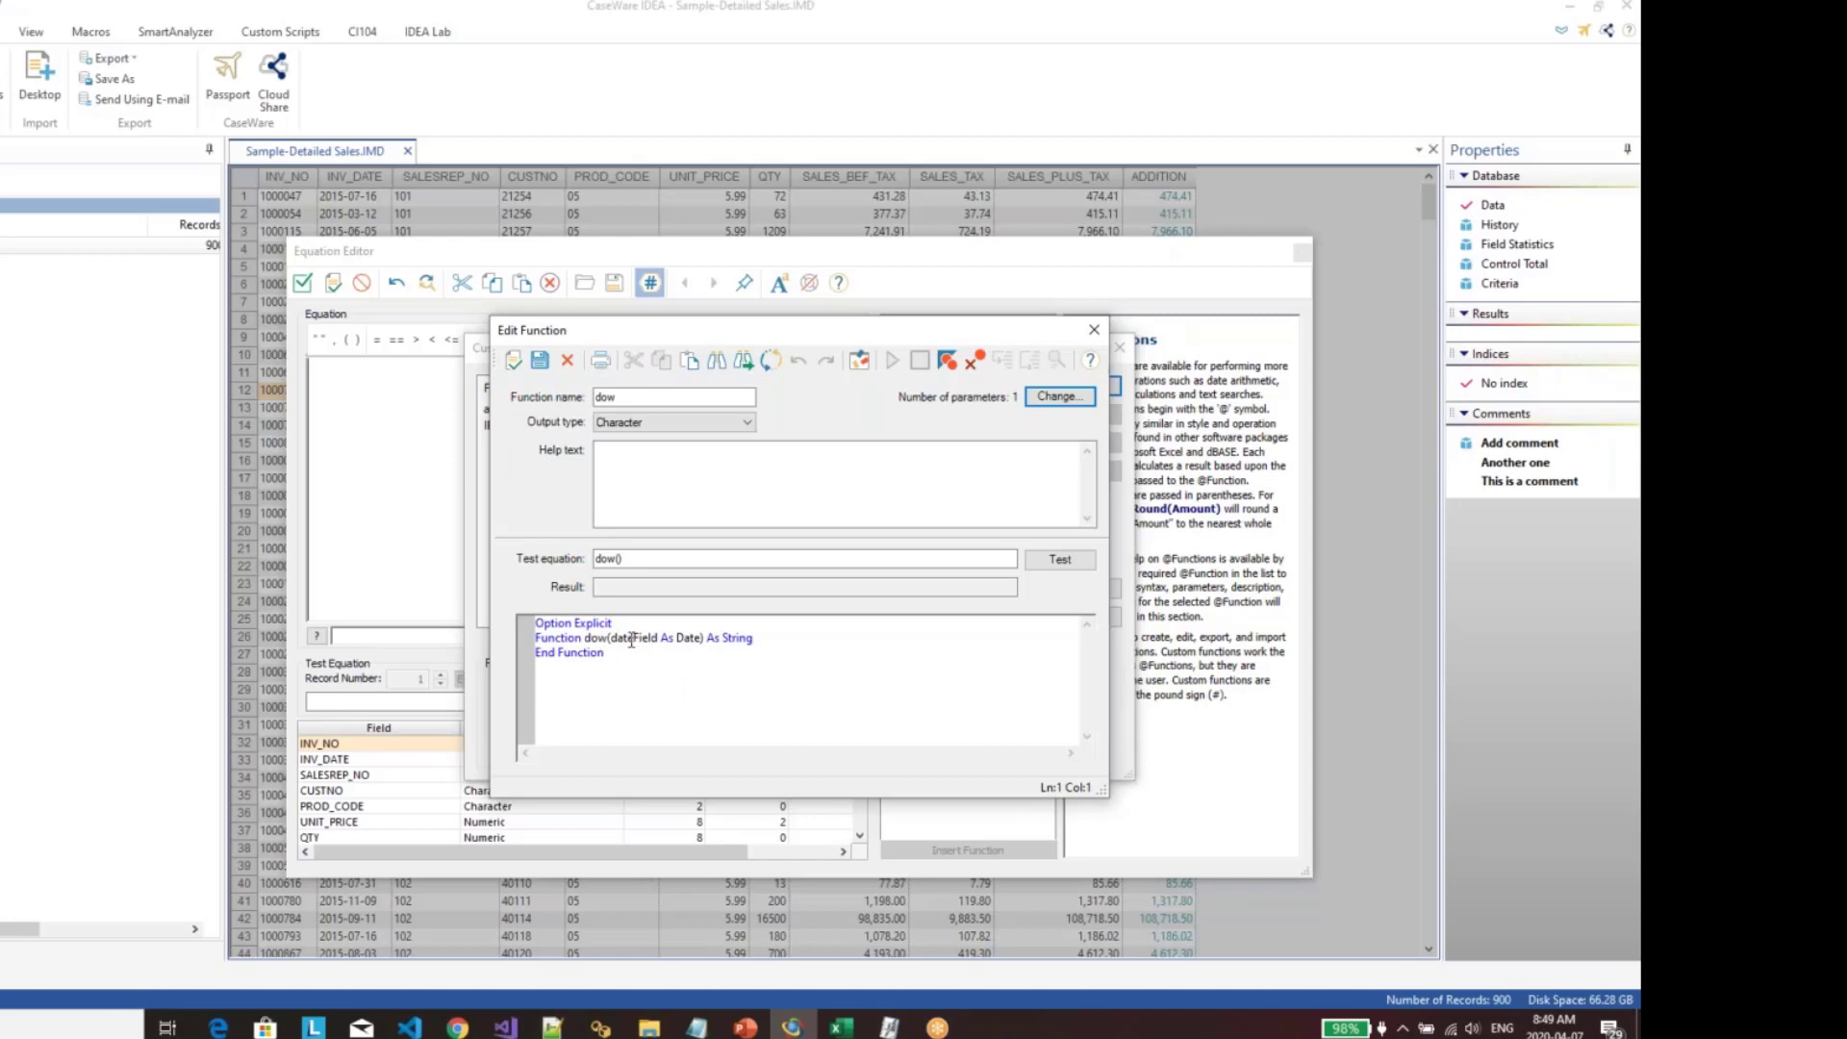
Step: Insert two blank lines in the function body below the dow declaration
left_click(764, 638)
key("Return")
key("Return")
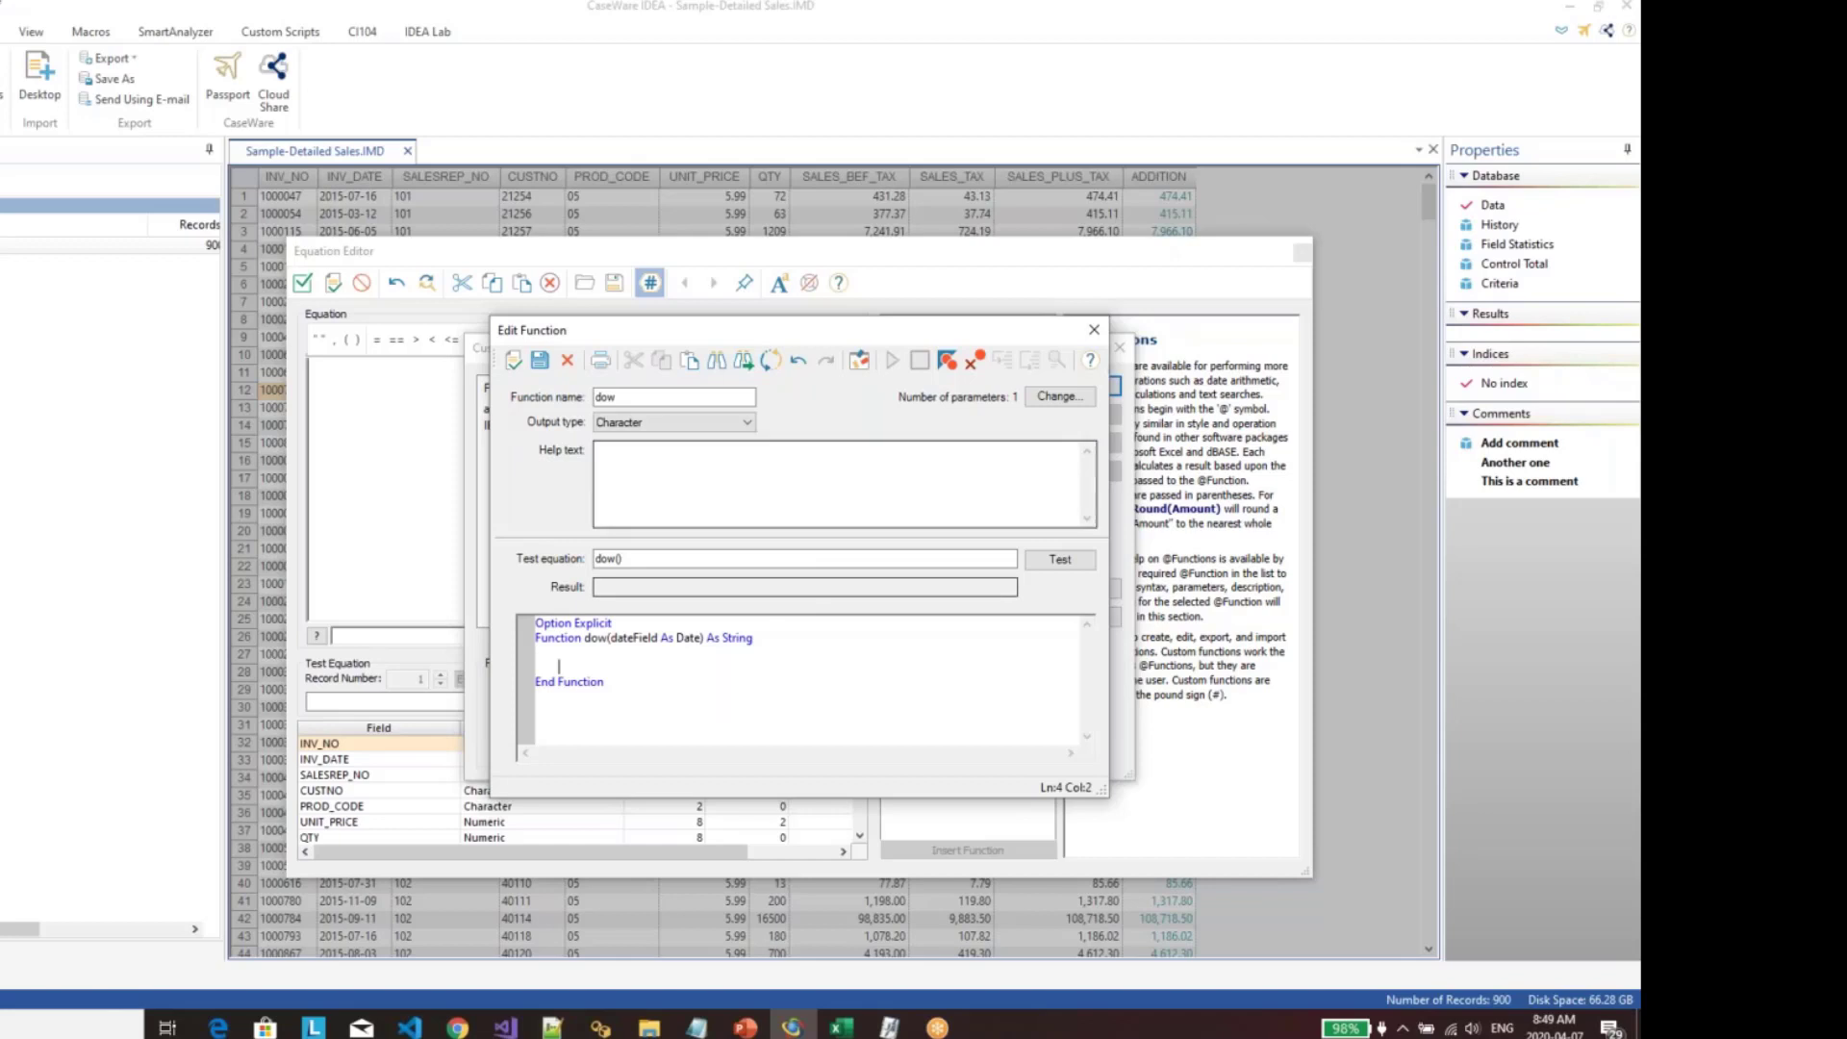
Step: Look up Weekday among the Converting functions in the BASIC Script reference and read its syntax, parameters, return value and remarks
left_click_drag(723, 335, 714, 318)
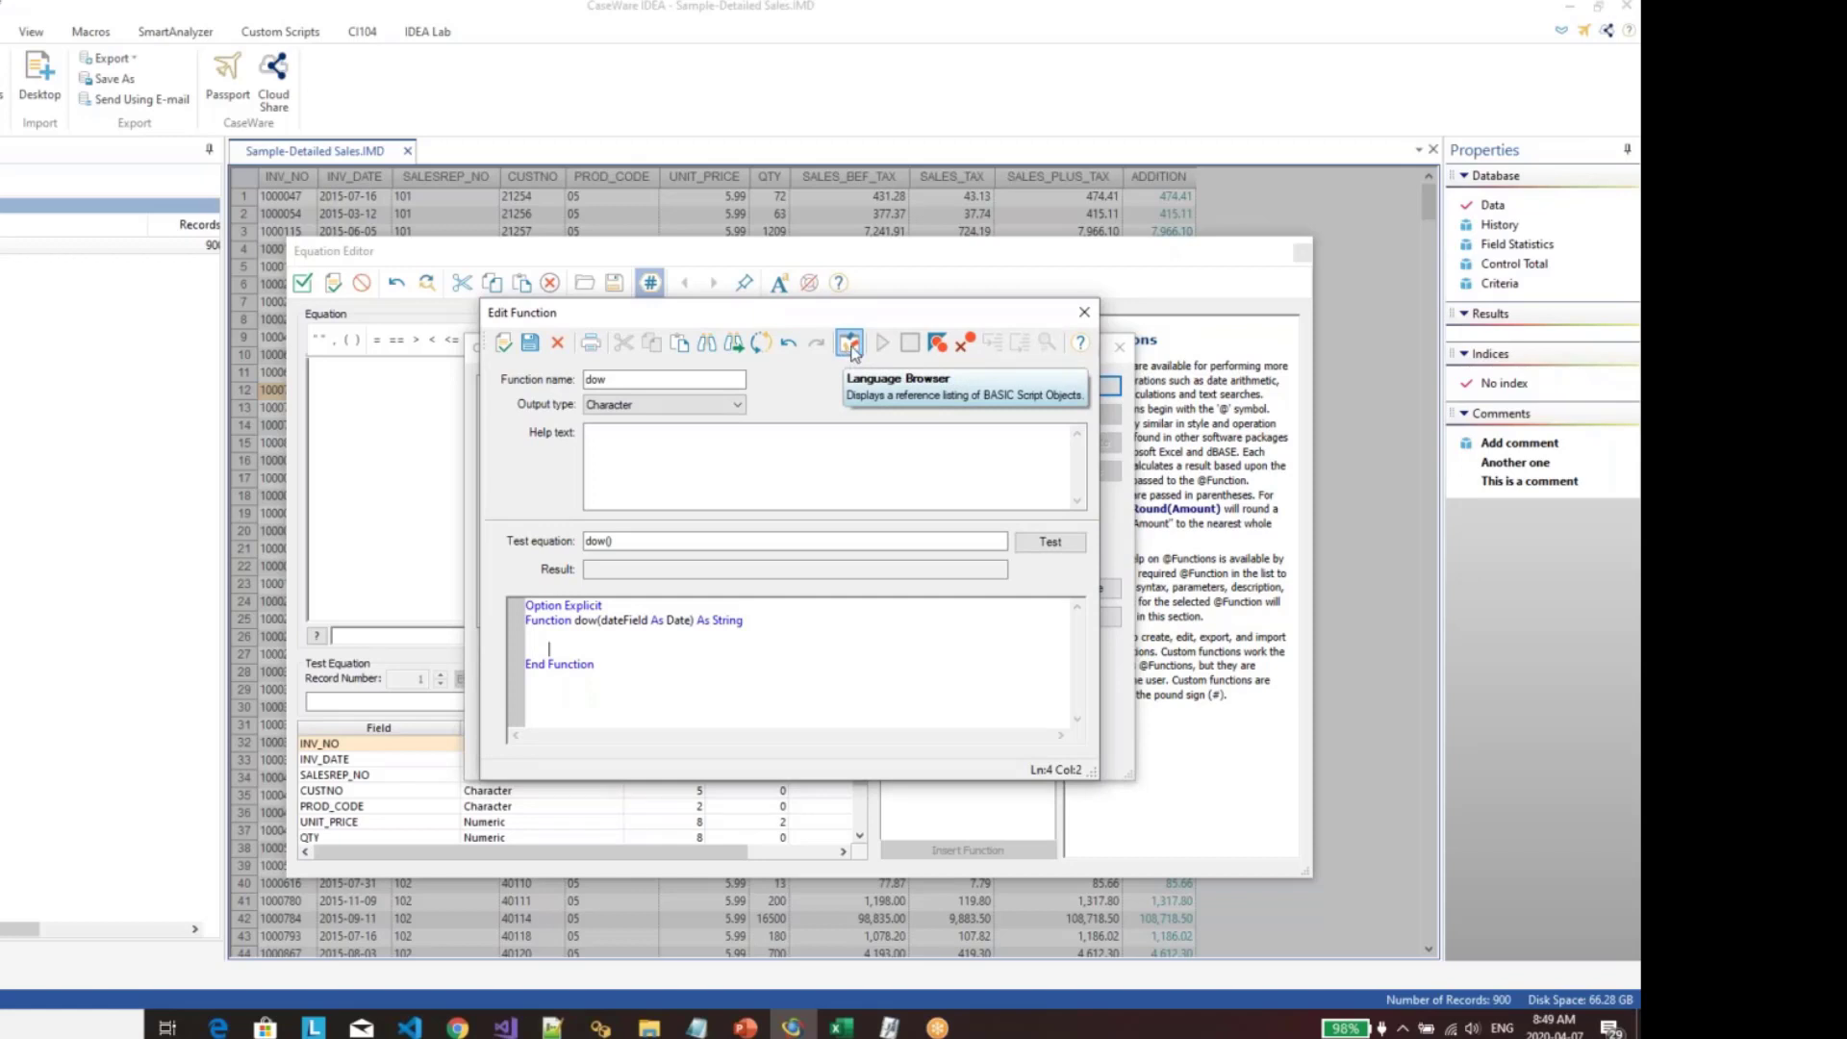
left_click(850, 344)
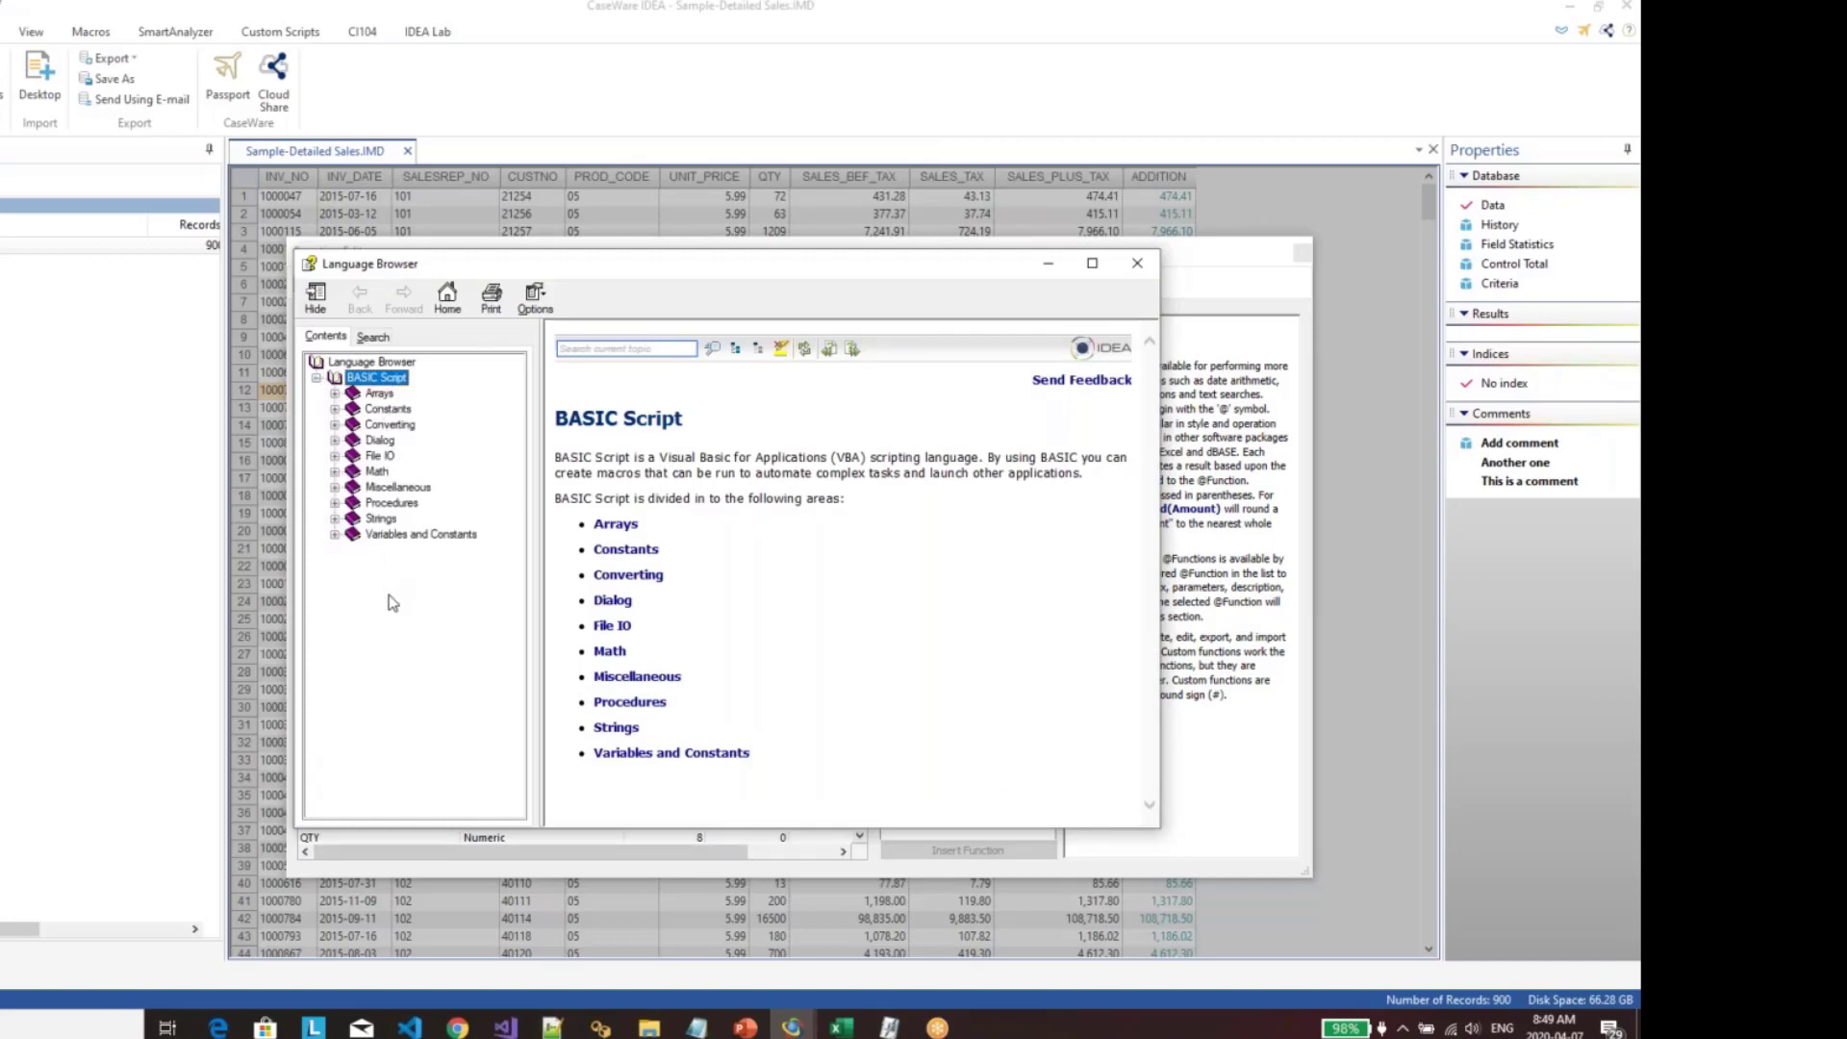
left_click(334, 425)
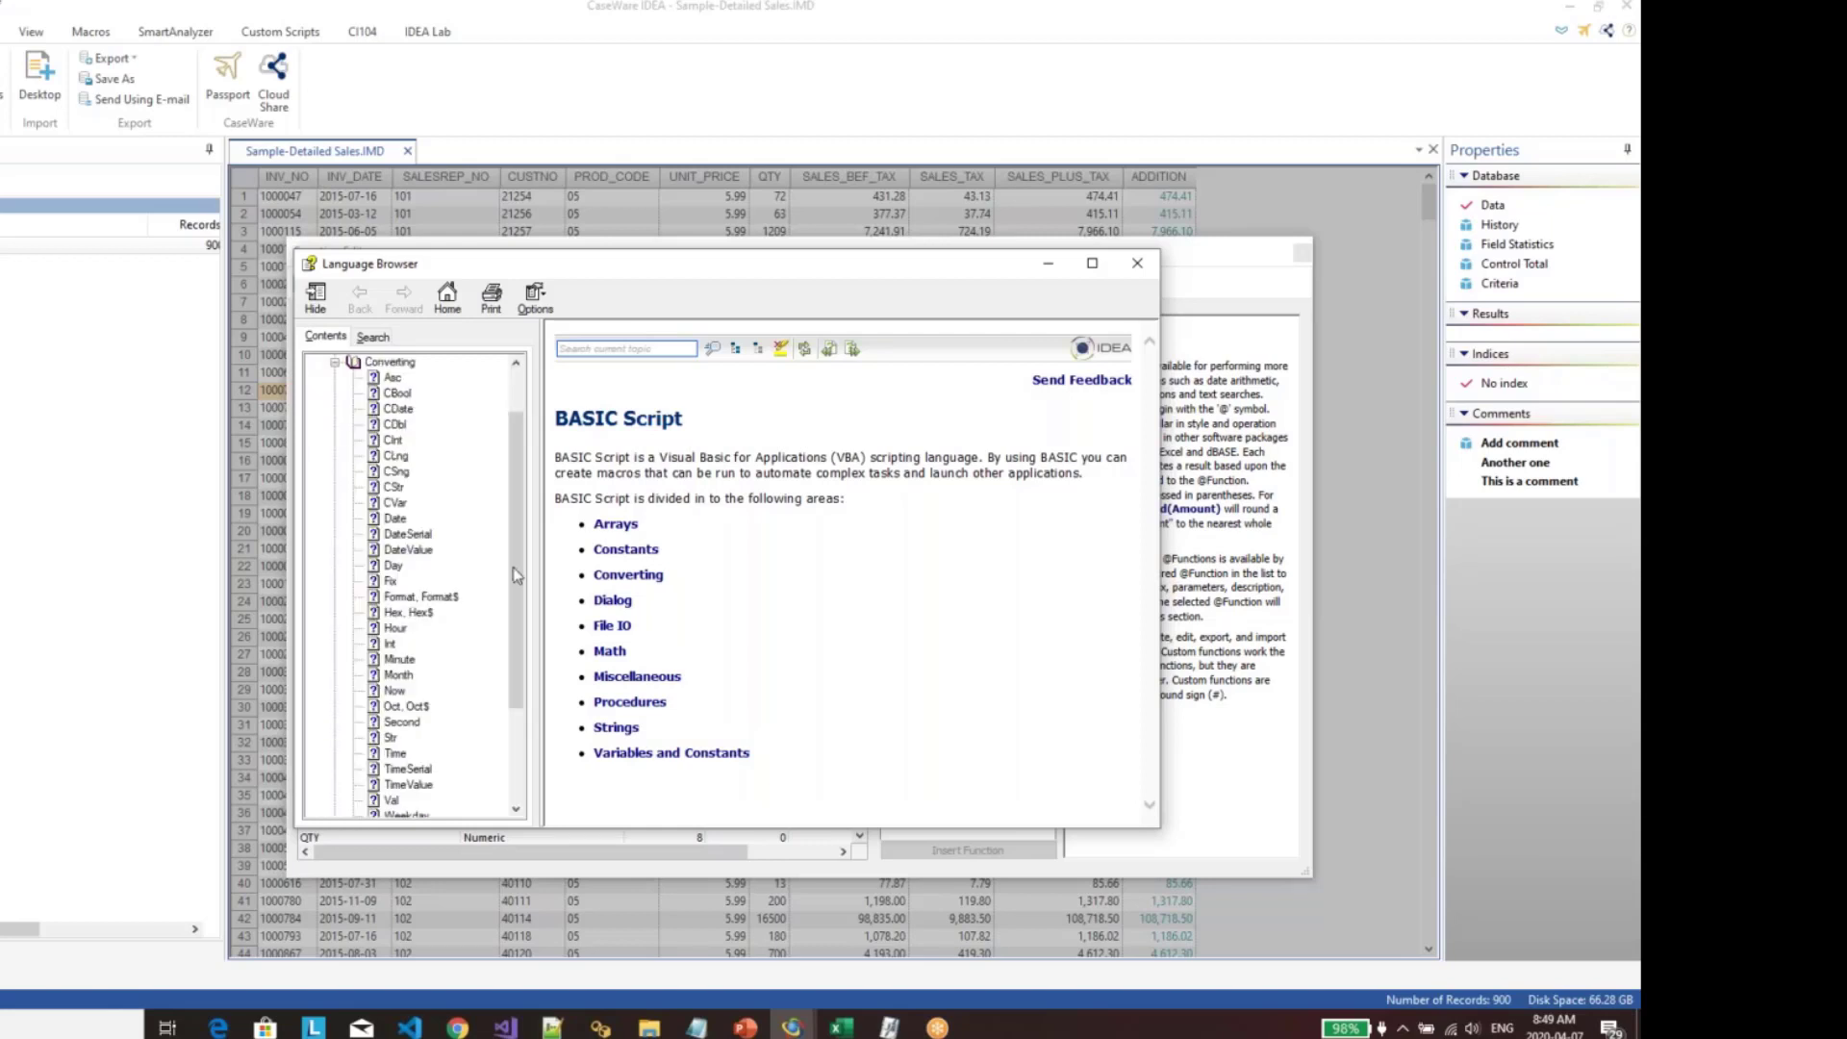
scroll(464, 607, "down", 2)
left_click(408, 723)
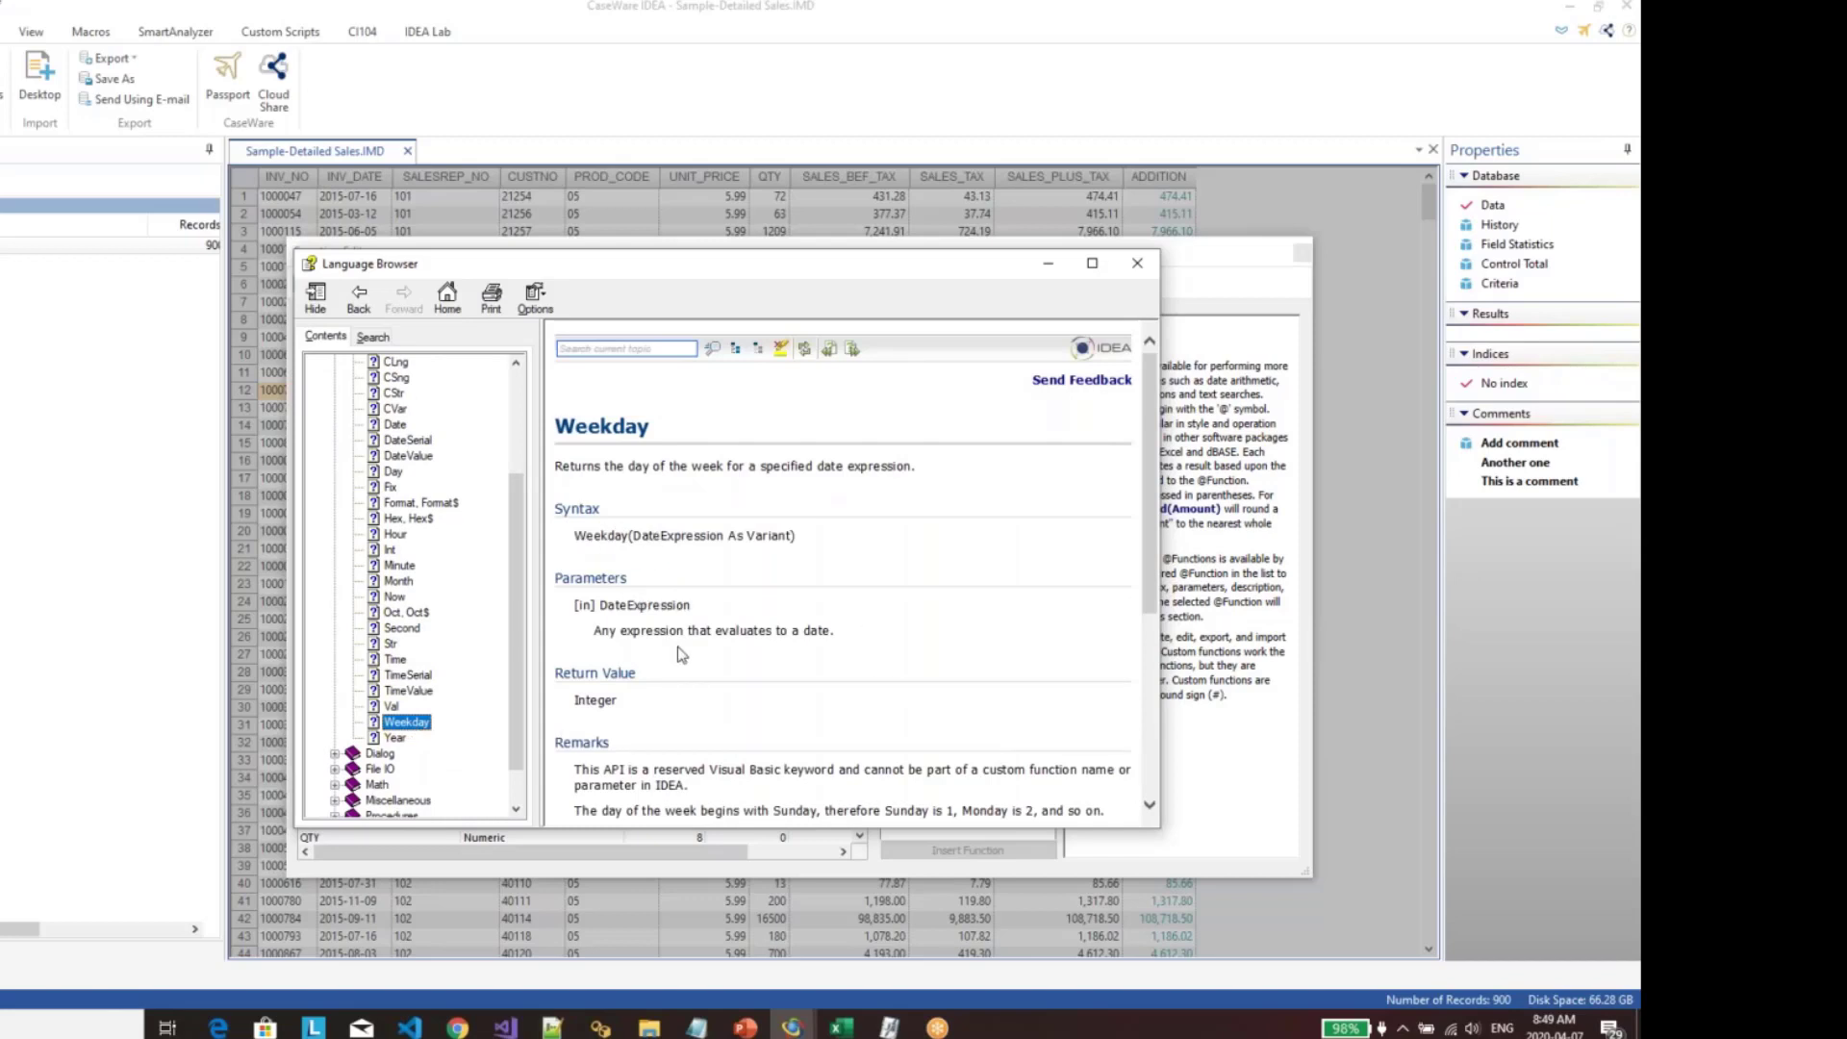
scroll(656, 639, "down", 2)
scroll(633, 588, "up", 2)
scroll(626, 589, "down", 4)
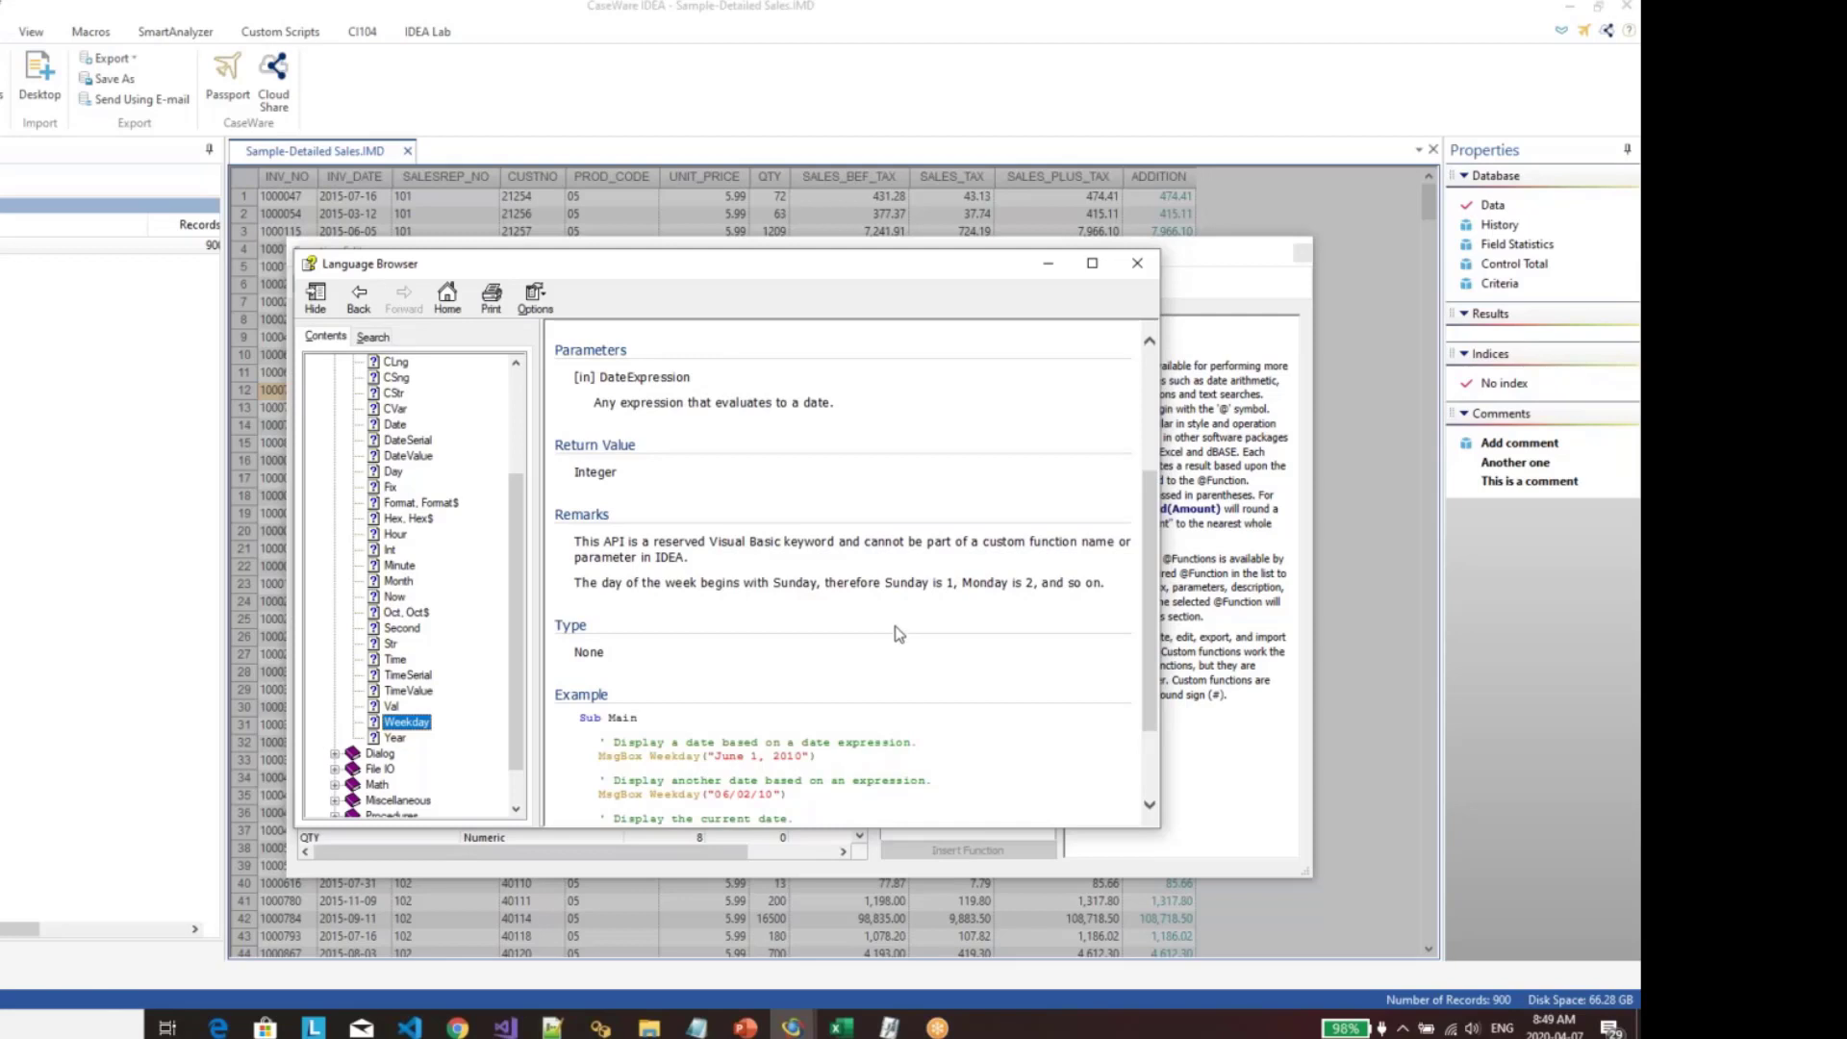
scroll(898, 633, "up", 4)
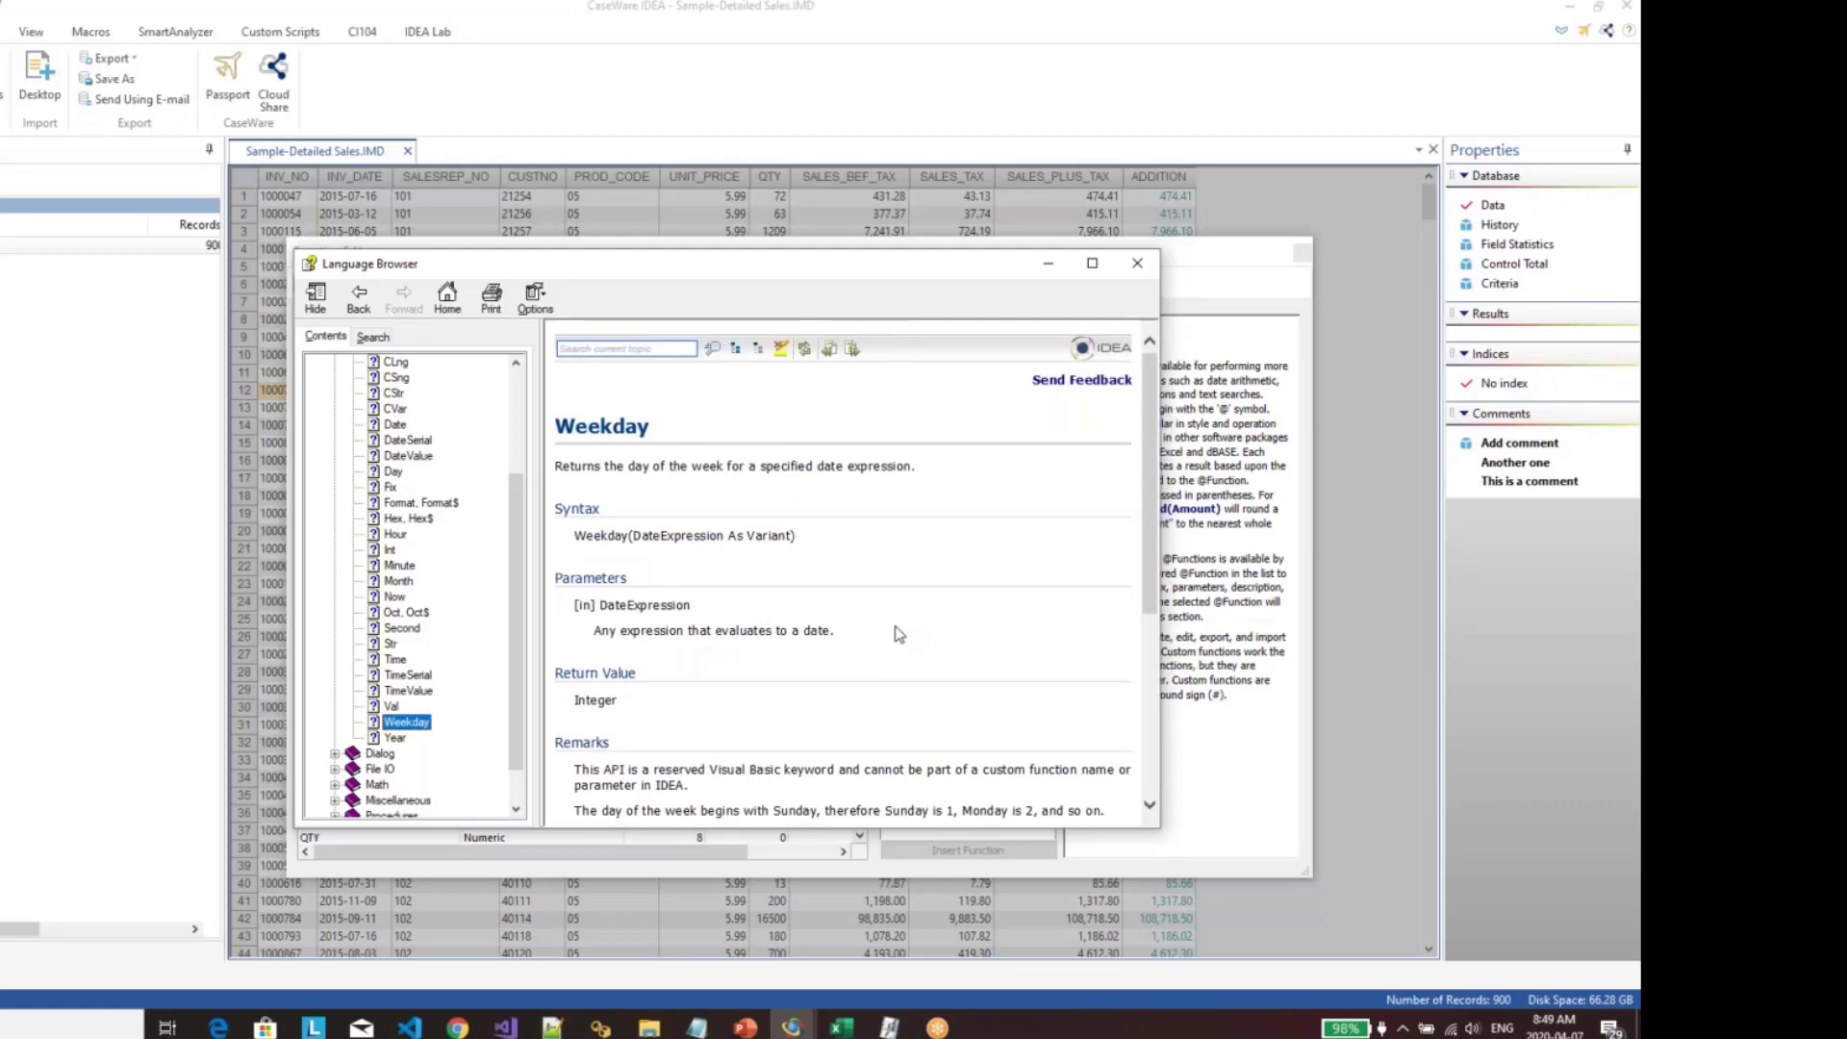
left_click(1148, 271)
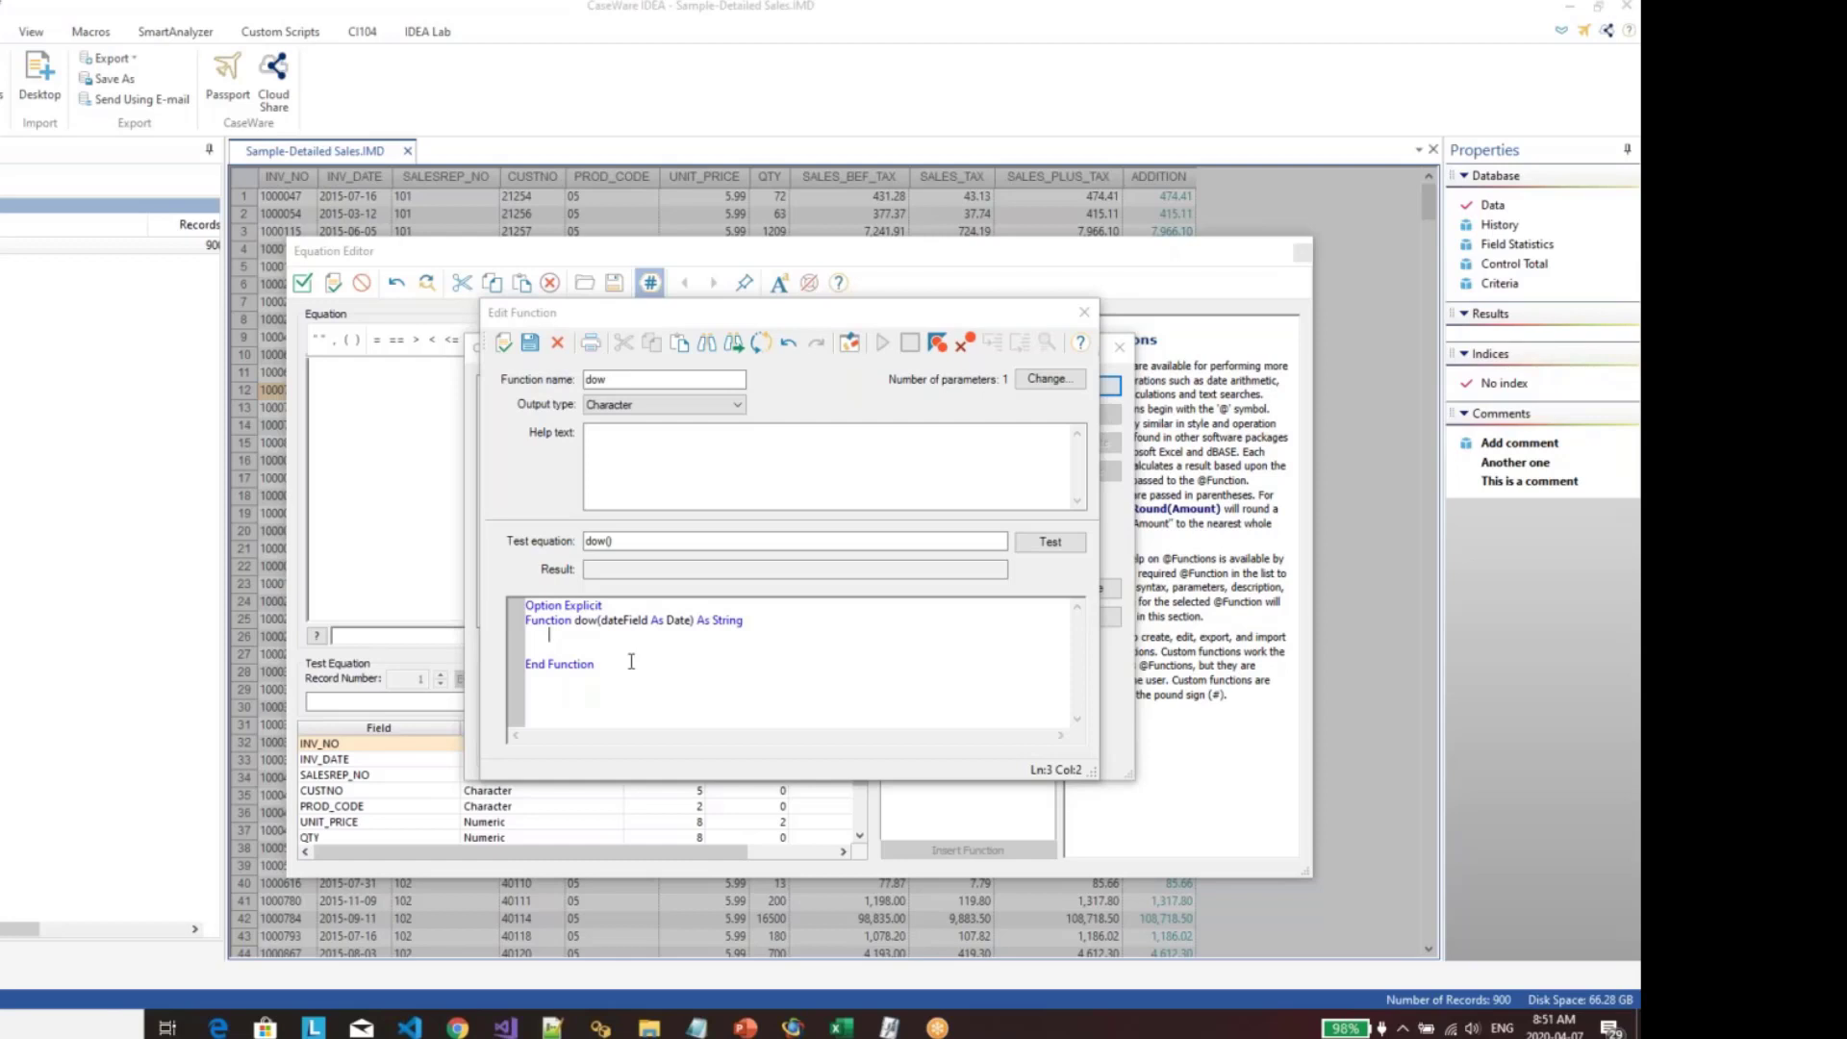
Step: Declare the variable iDow as Integer on the first line of the dow function body
left_click(581, 634)
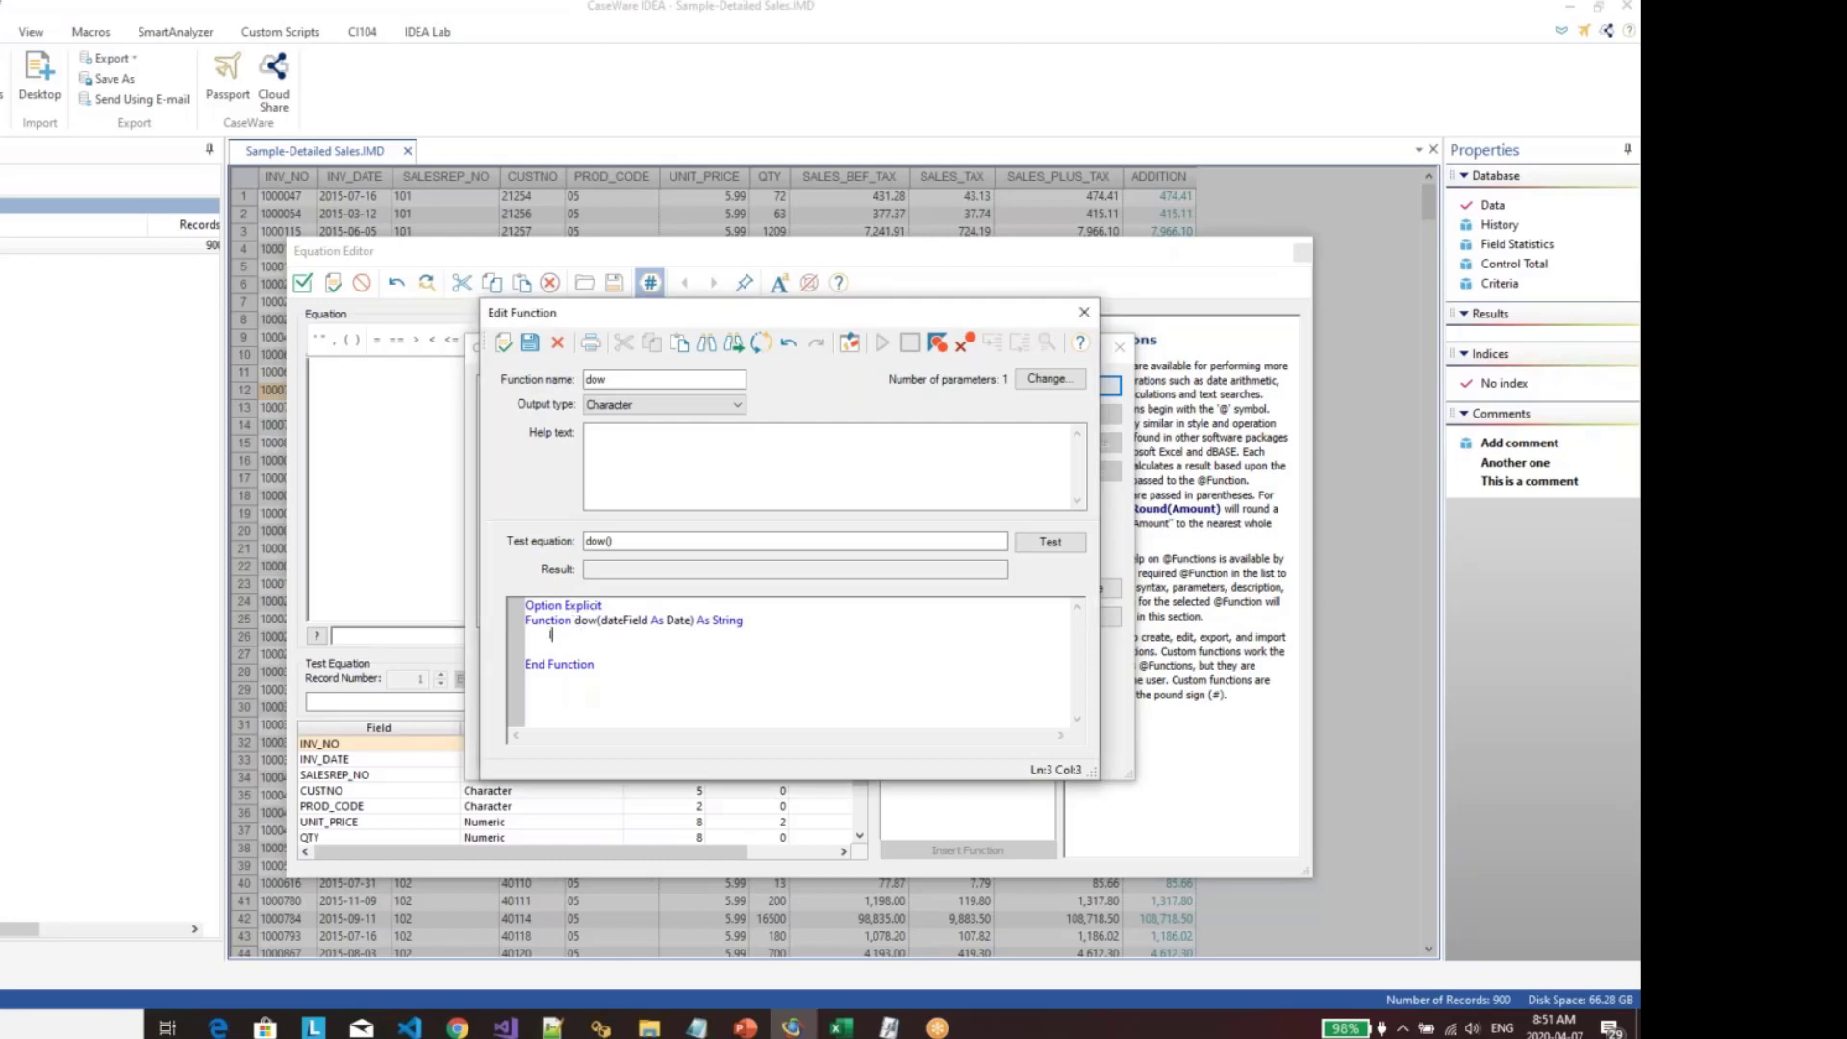
type("DIM")
key("BackSpace")
key("BackSpace")
key("BackSpace")
type("dim iDow As Integer")
key("Return")
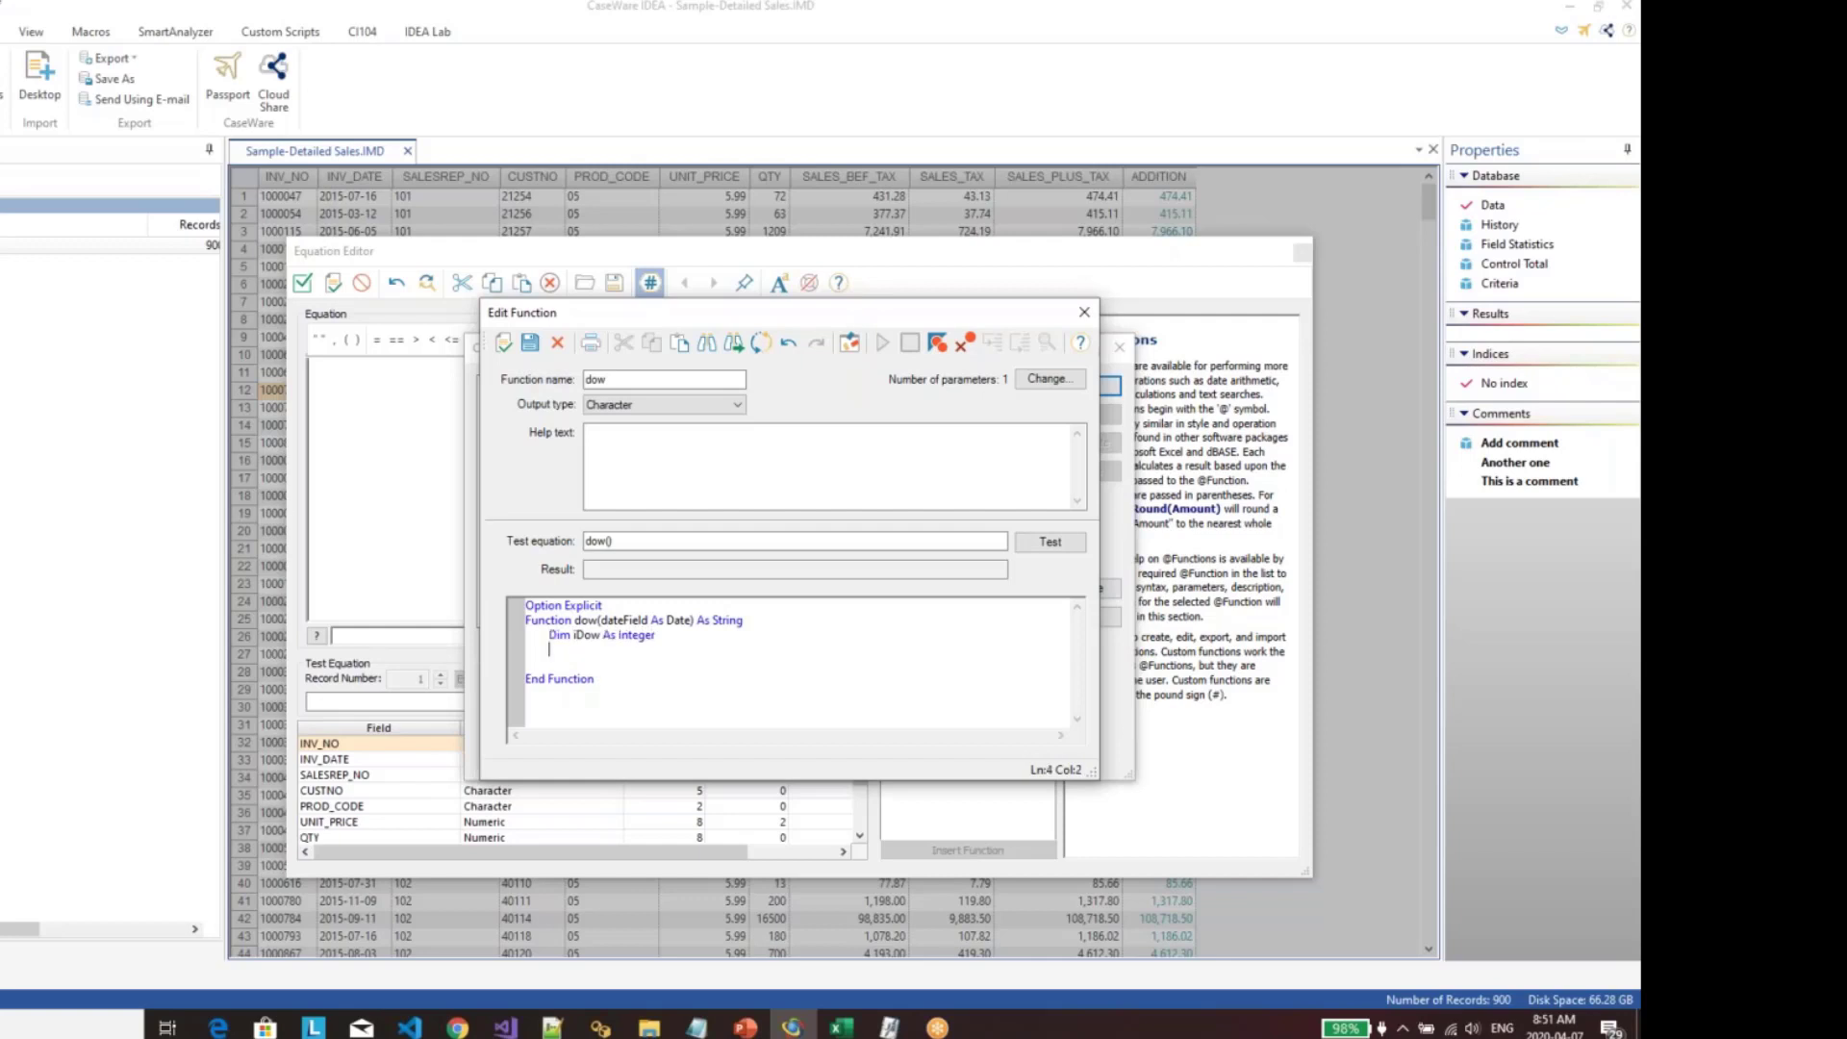
Step: Declare the variable sWeekday as String below iDow, and leave blank lines after the declarations
type("dim")
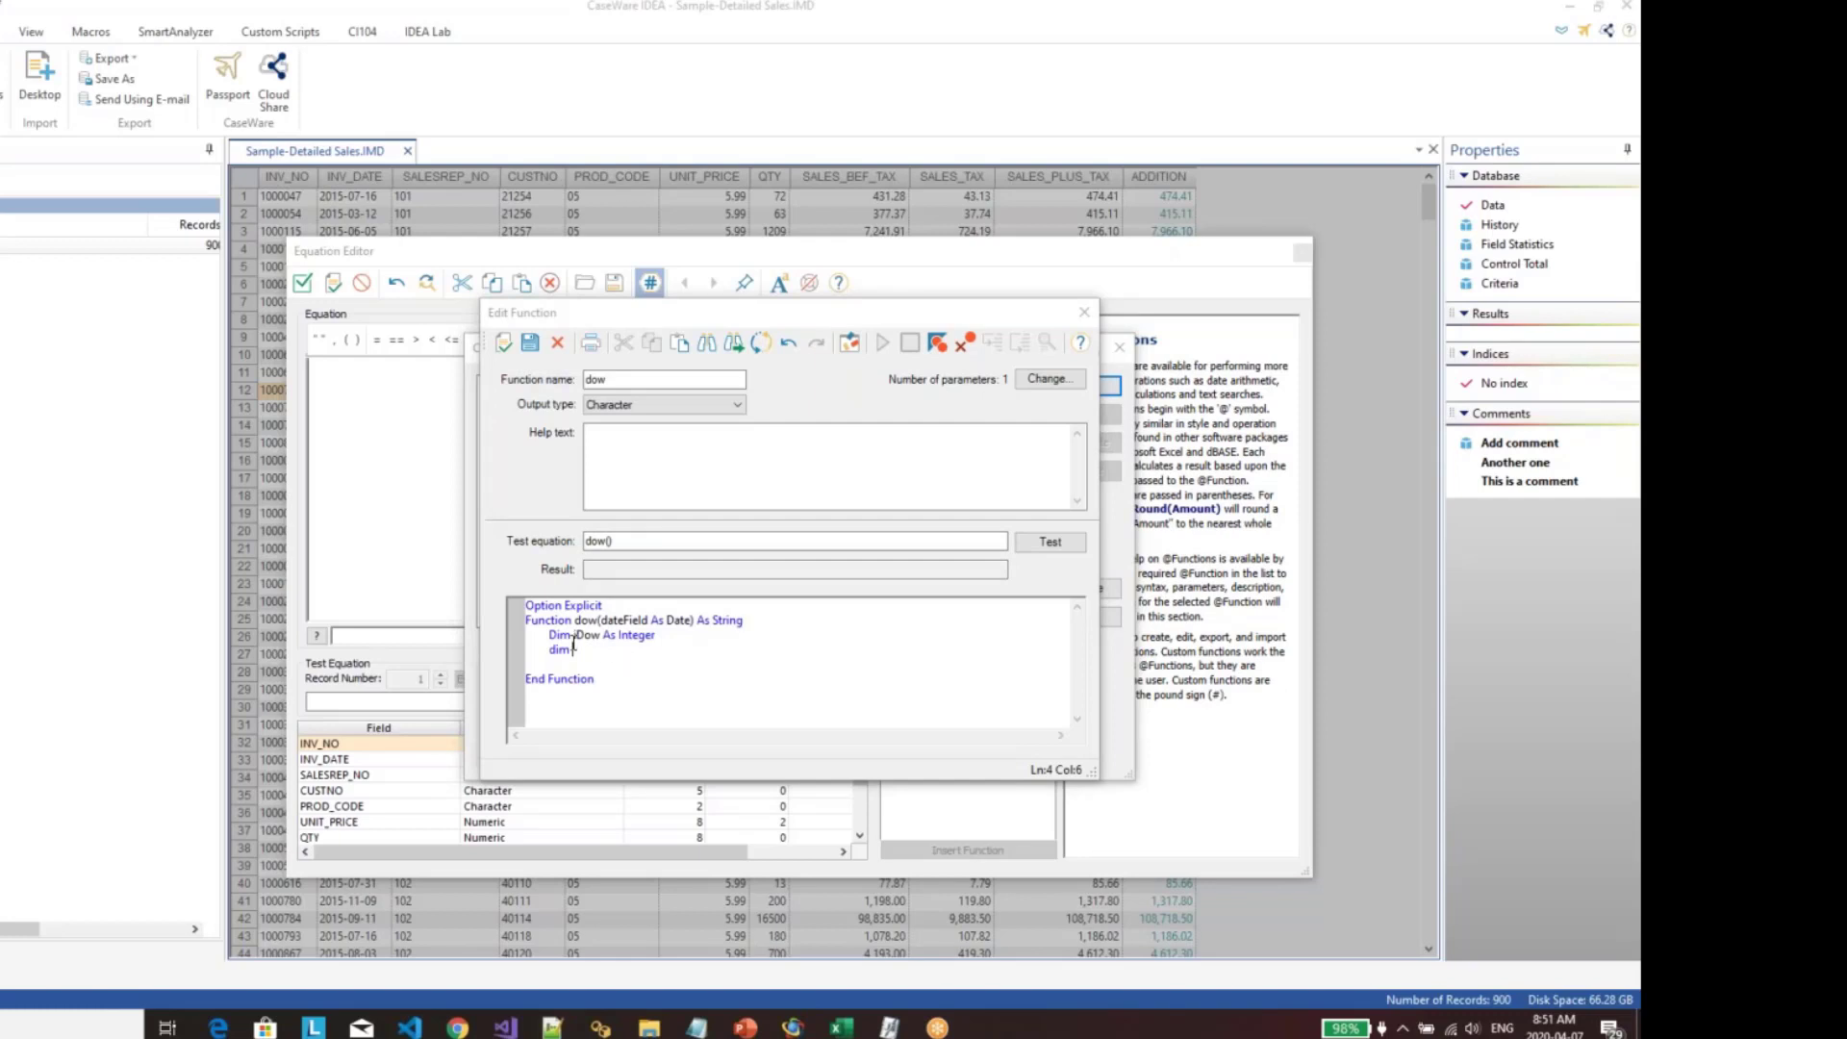
left_click(692, 643)
type("sWee")
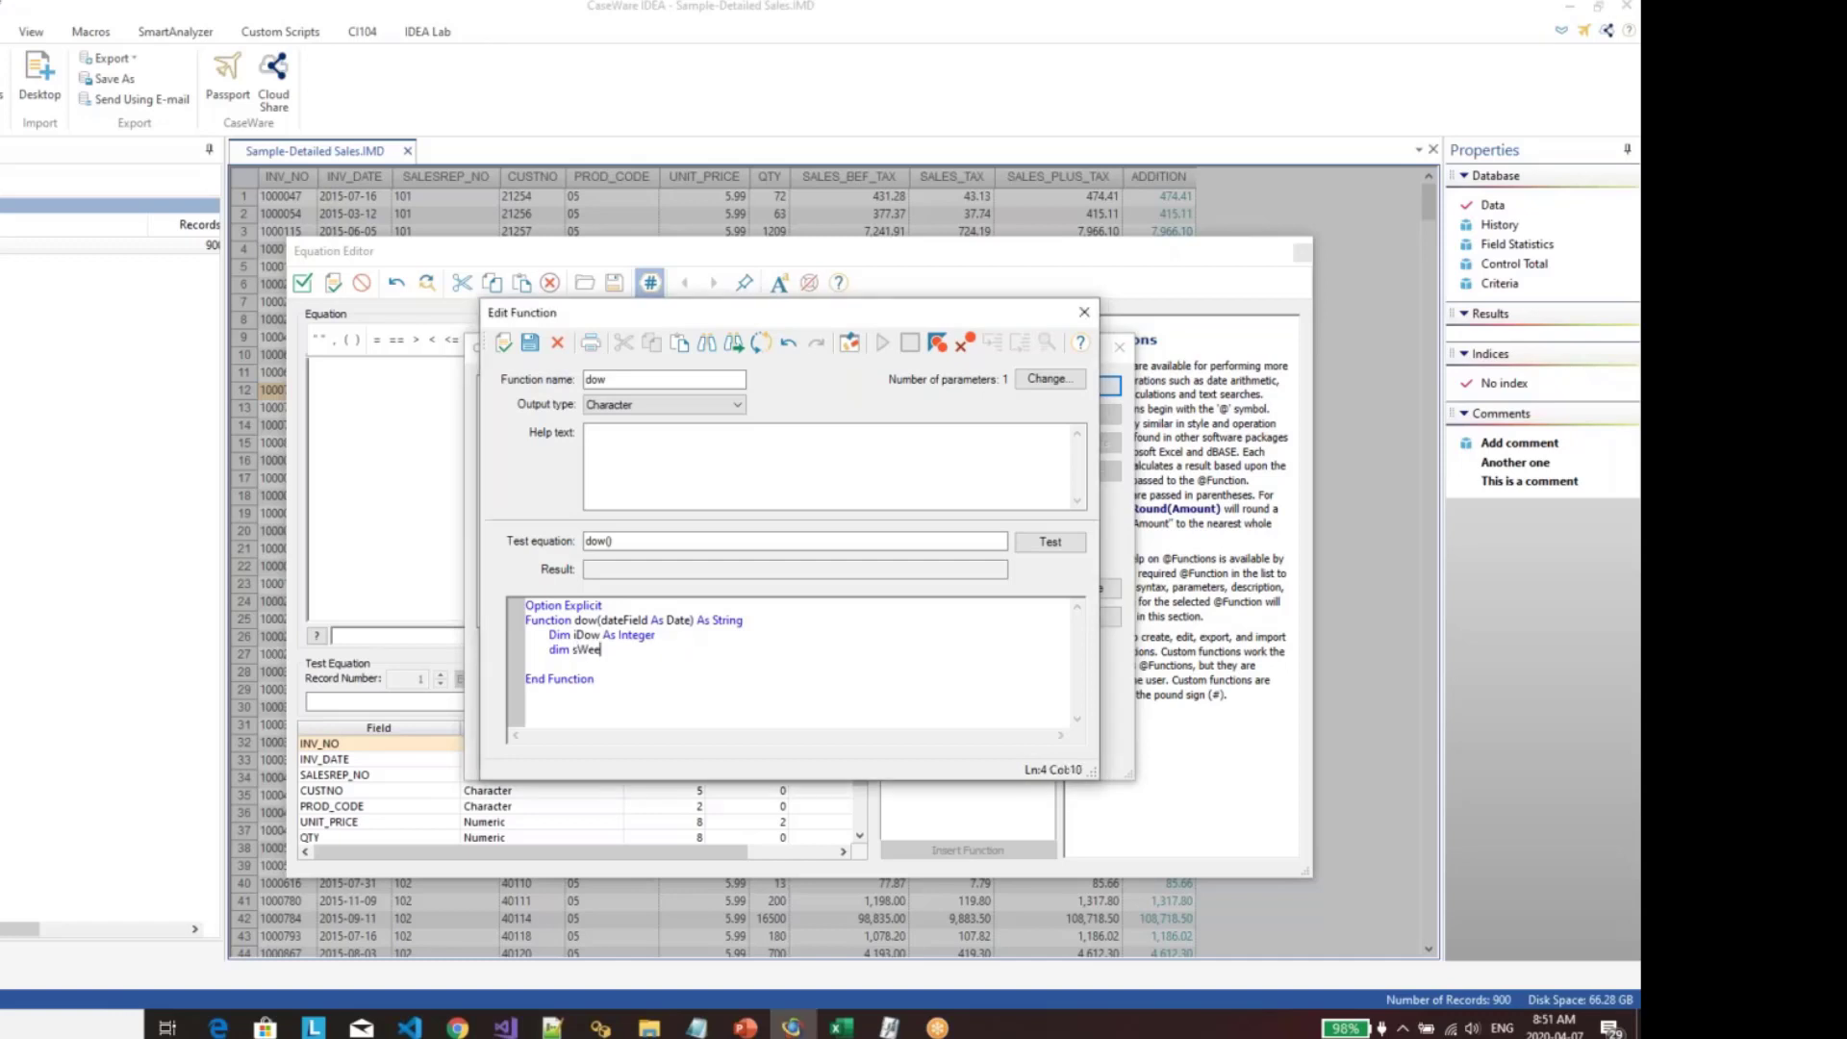
type("kday as string")
left_click(596, 650)
left_click(660, 651)
left_click(590, 667)
key("Return")
key("Return")
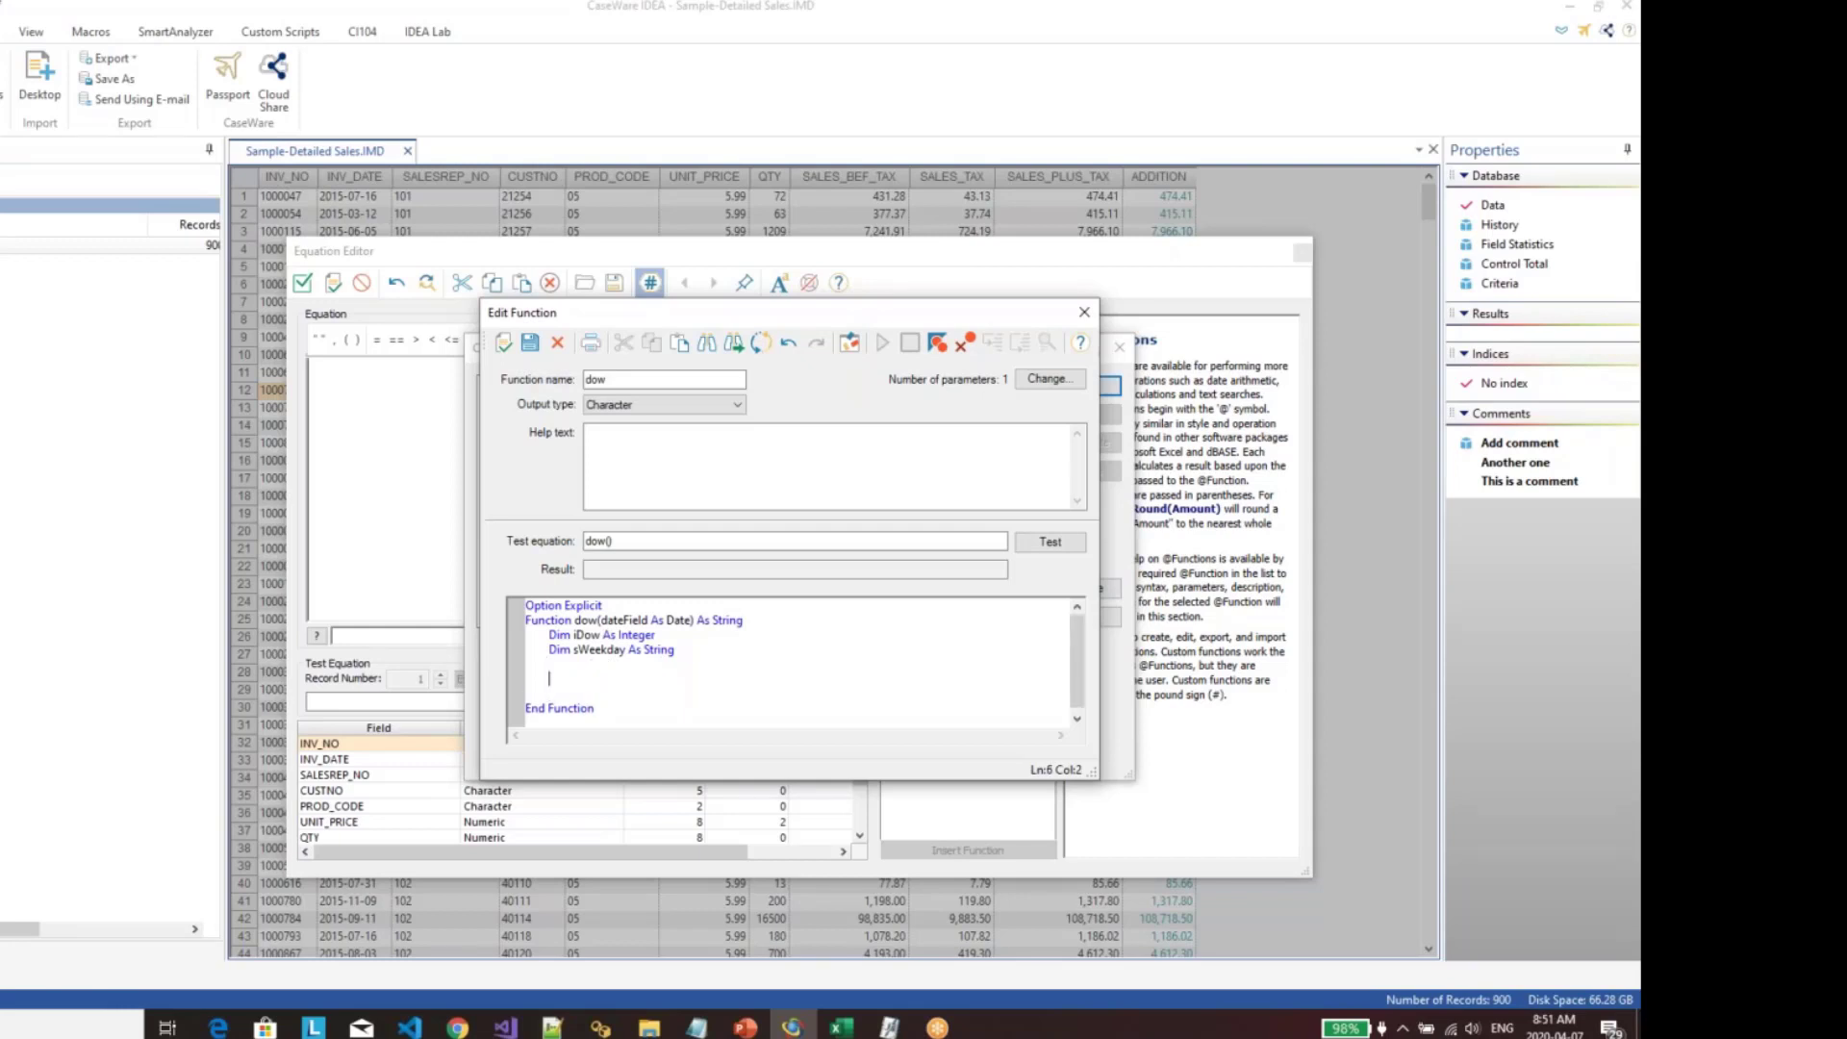
Step: Assign iDow the weekday number with the code line iDow = weekday(dateField)
type("iDow = ")
type("weedkay")
type("(Date")
key("BackSpace")
key("BackSpace")
key("BackSpace")
key("BackSpace")
type("dateField)")
left_click_drag(620, 687, 619, 678)
type("dk")
mouse_move(607, 682)
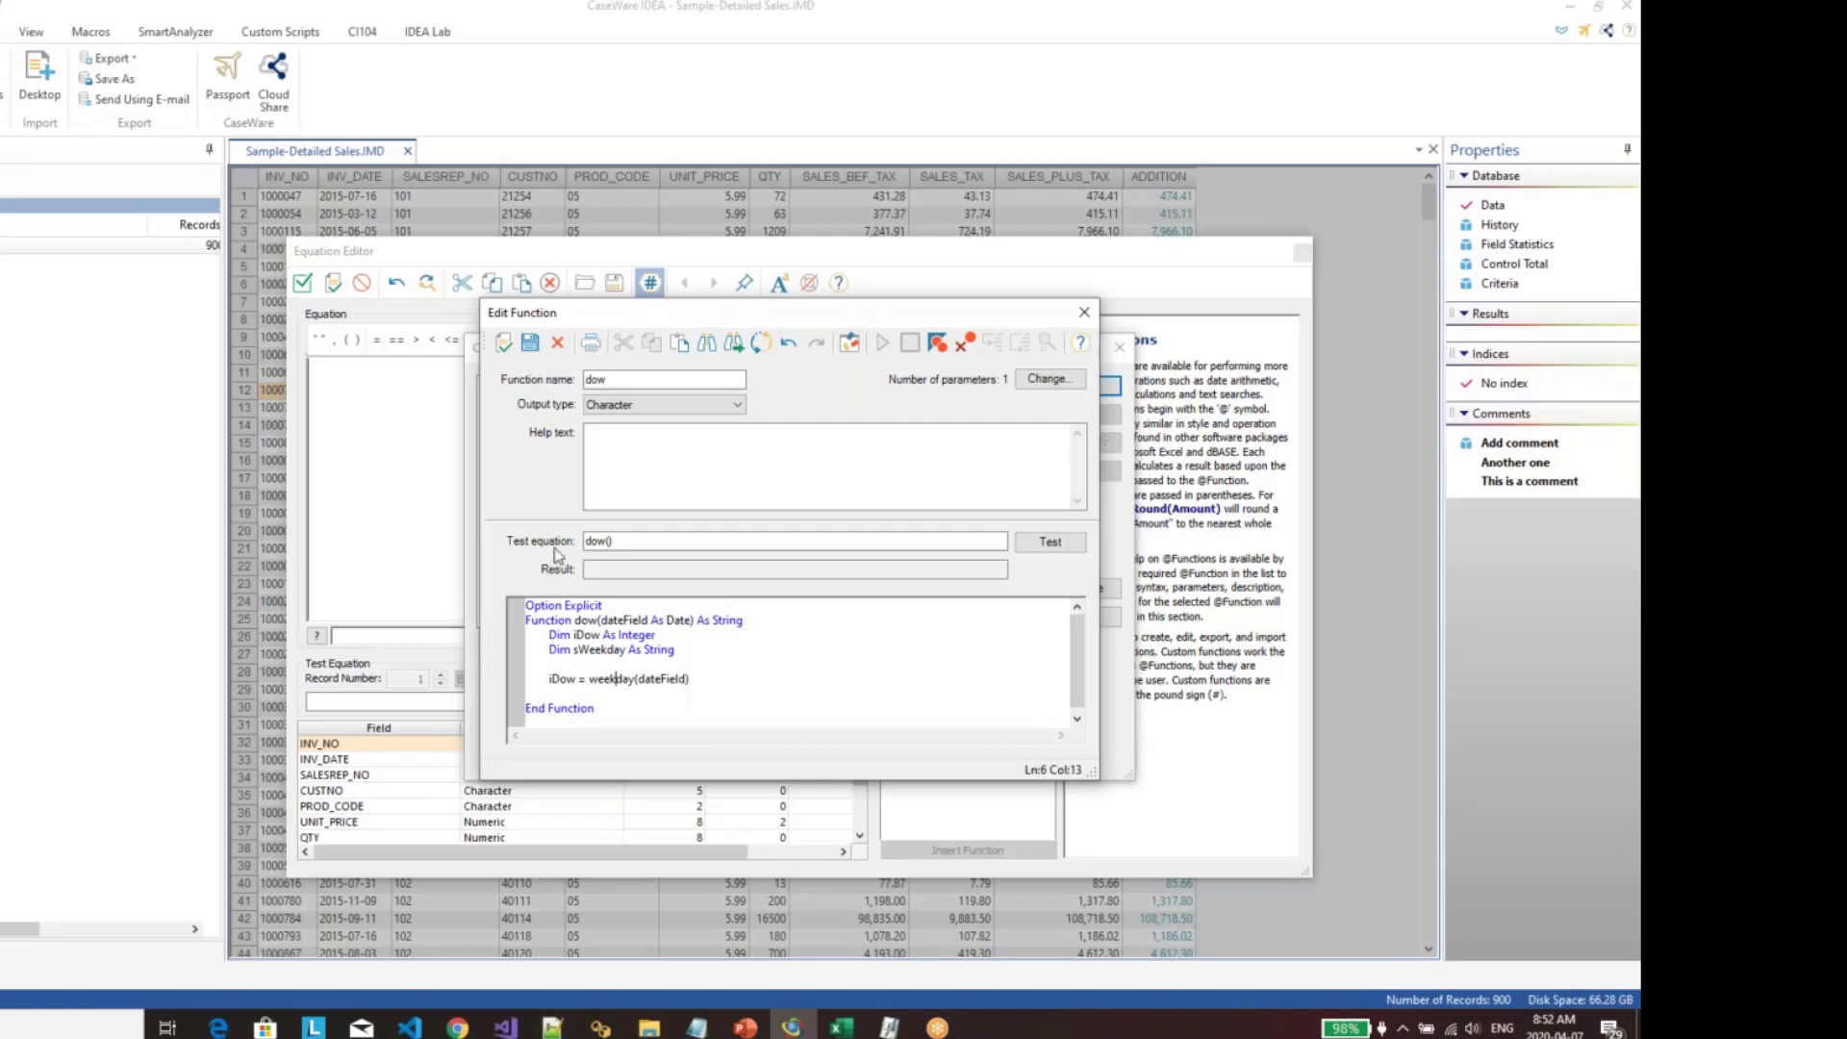
Step: Set the test equation to dow("20200407") and try testing the function
left_click(610, 542)
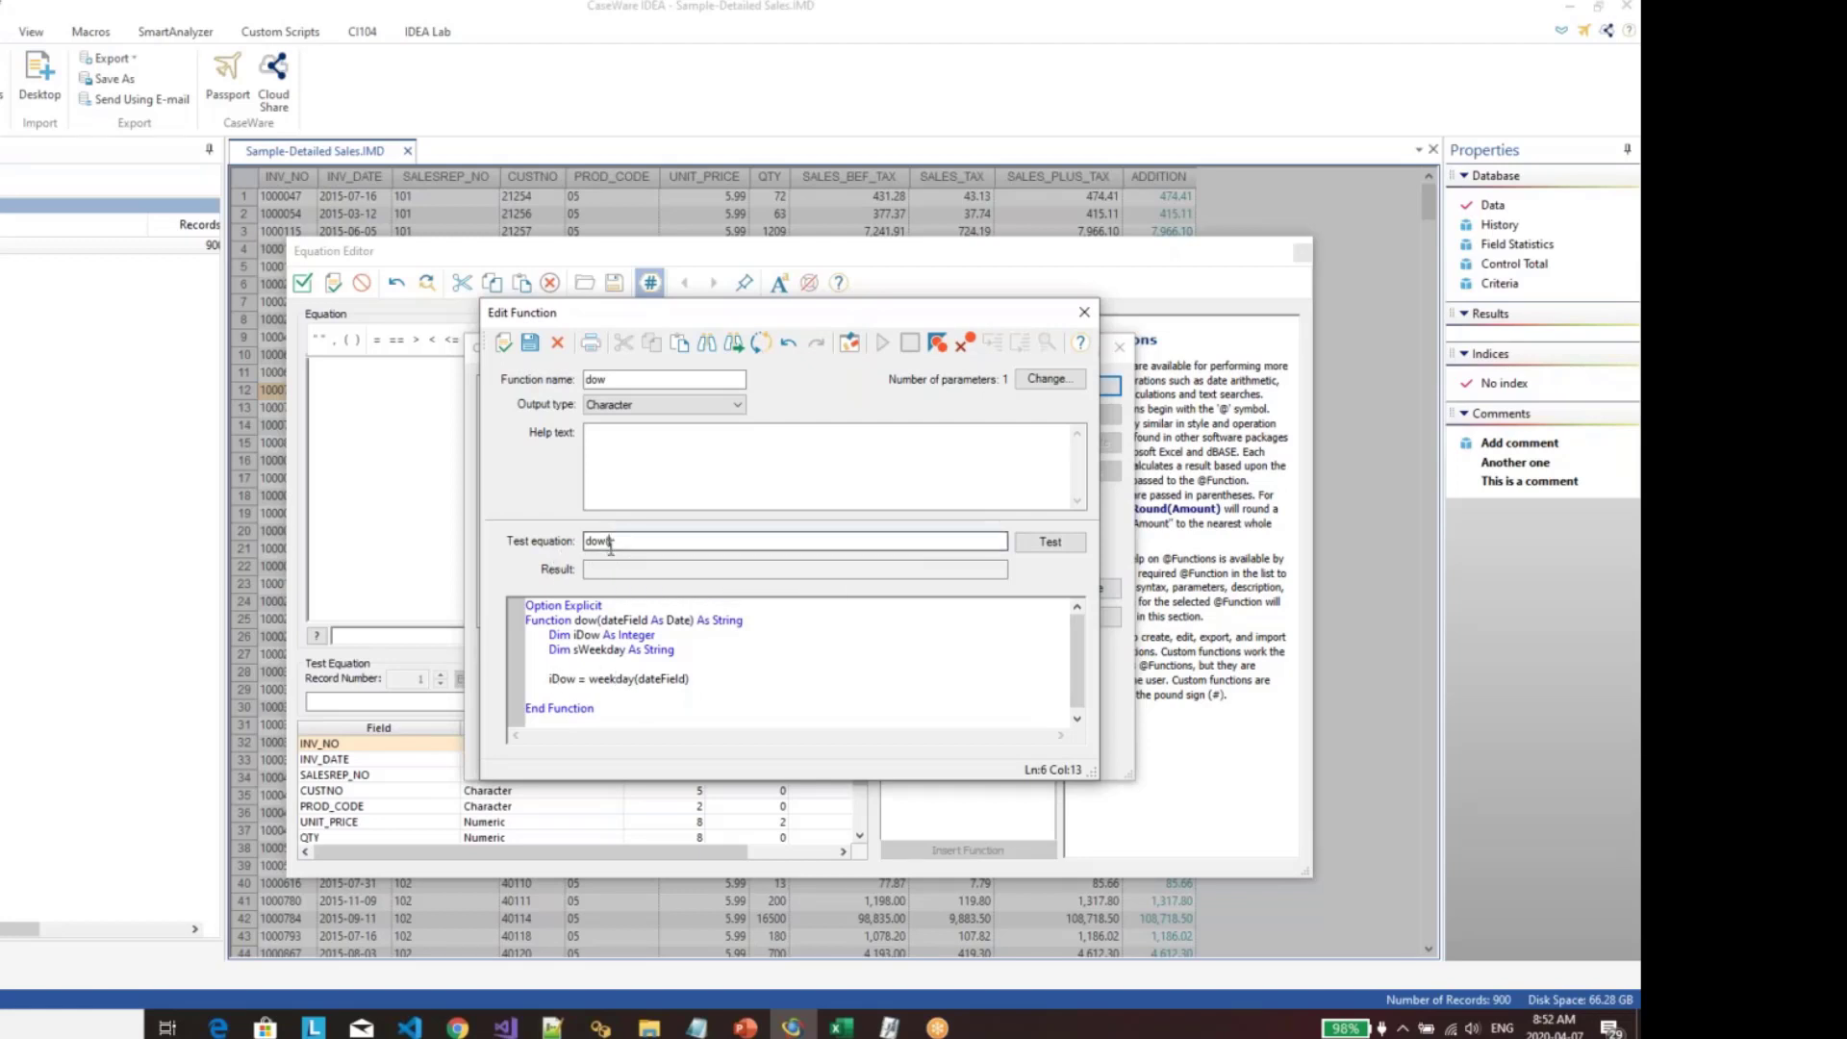
type("\"")
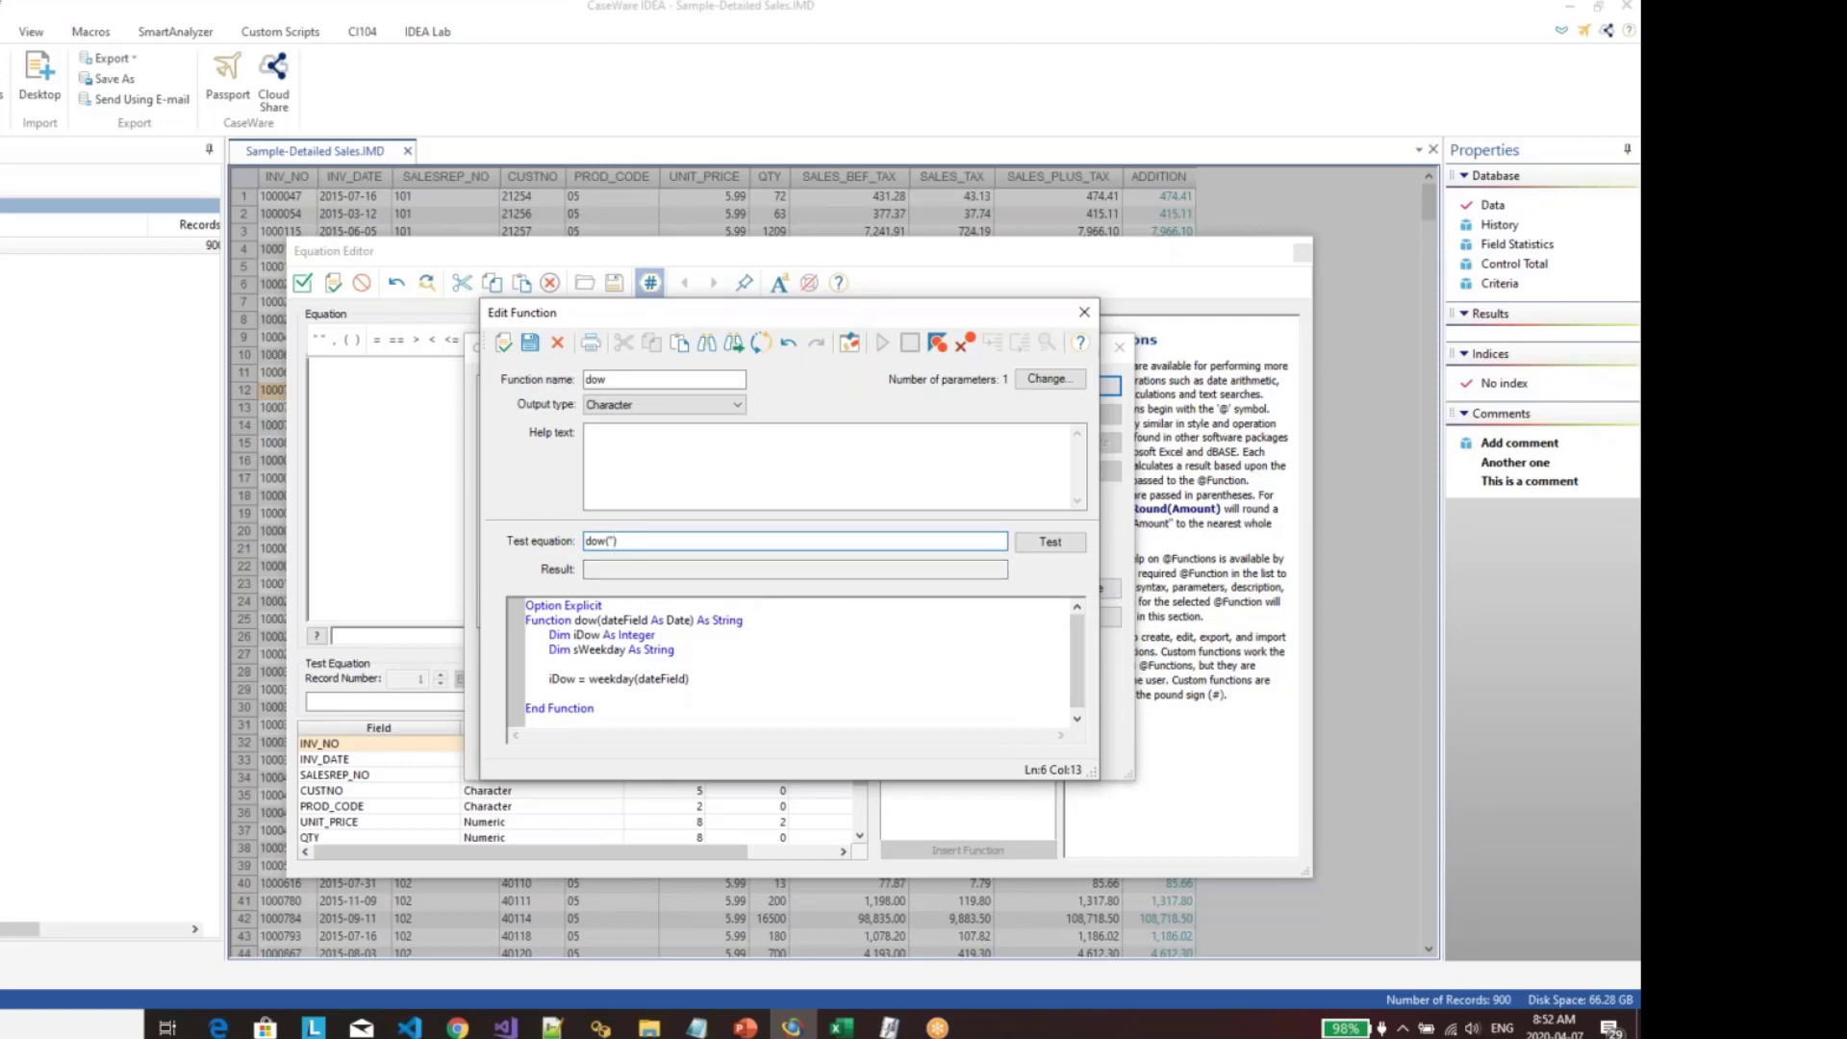
type("20200407\"")
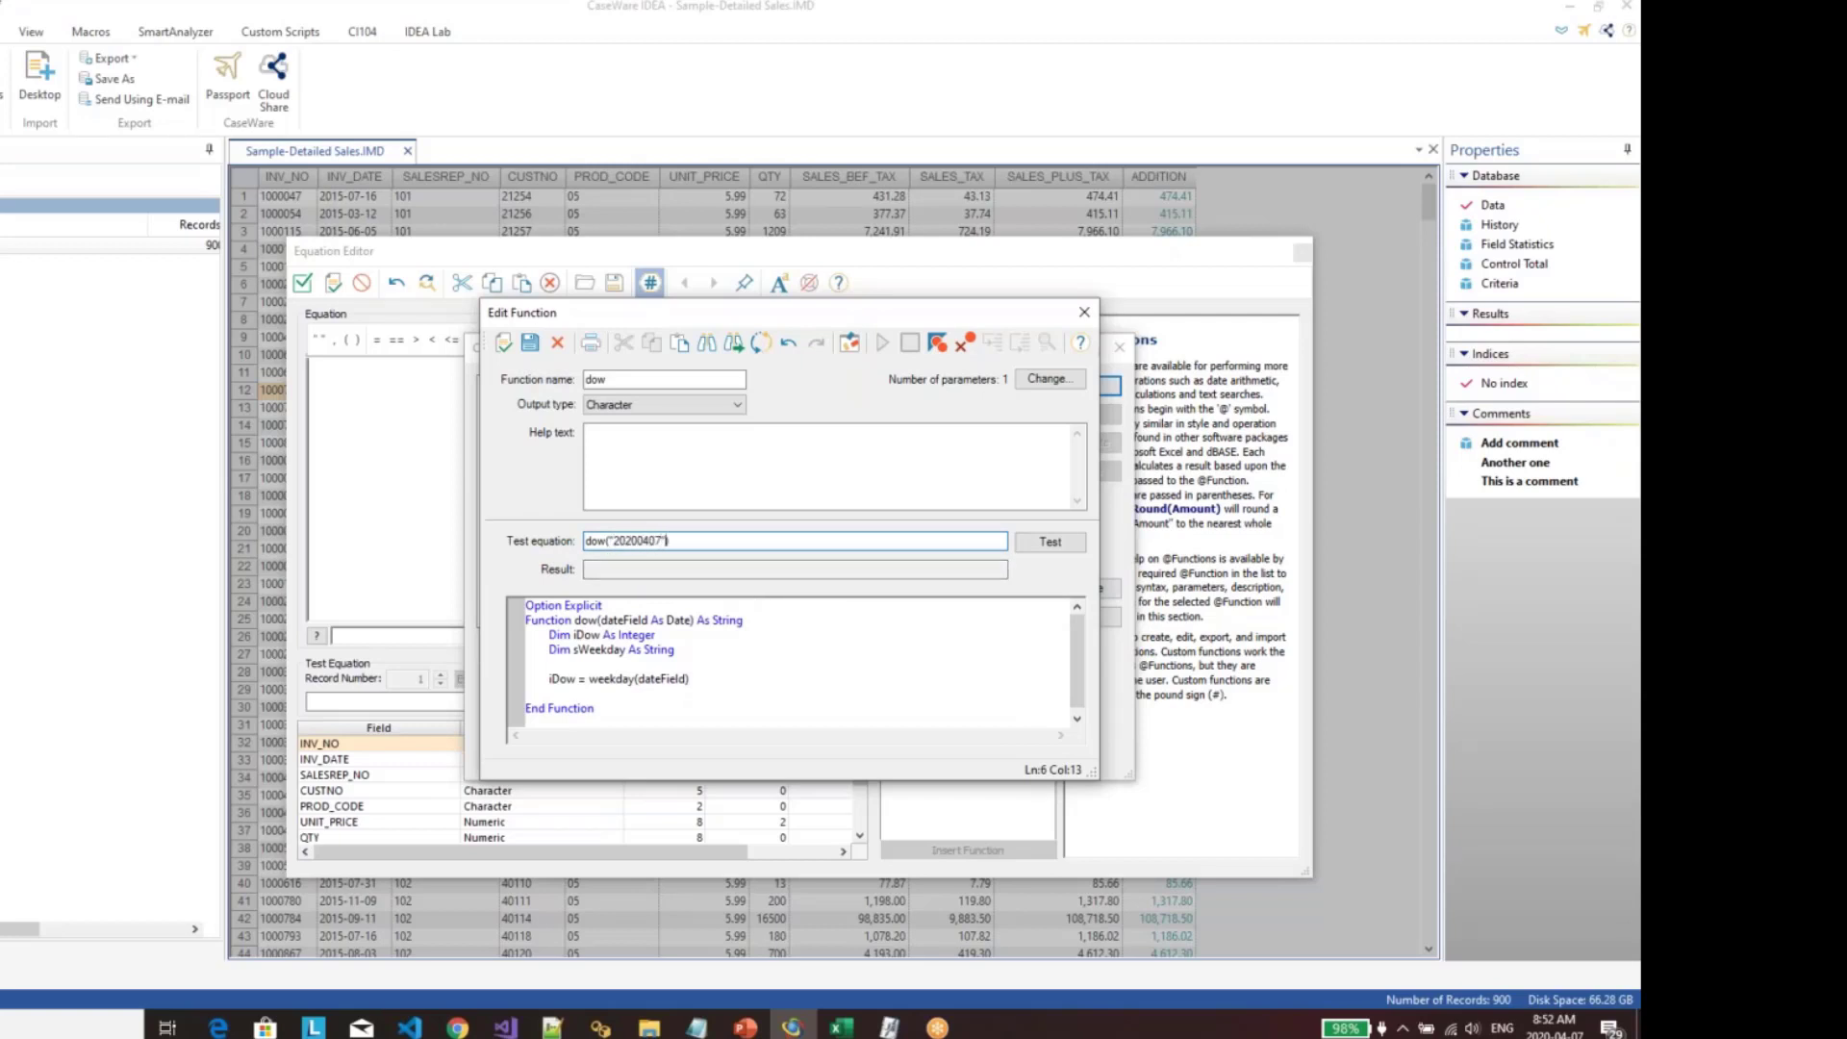
left_click(1054, 542)
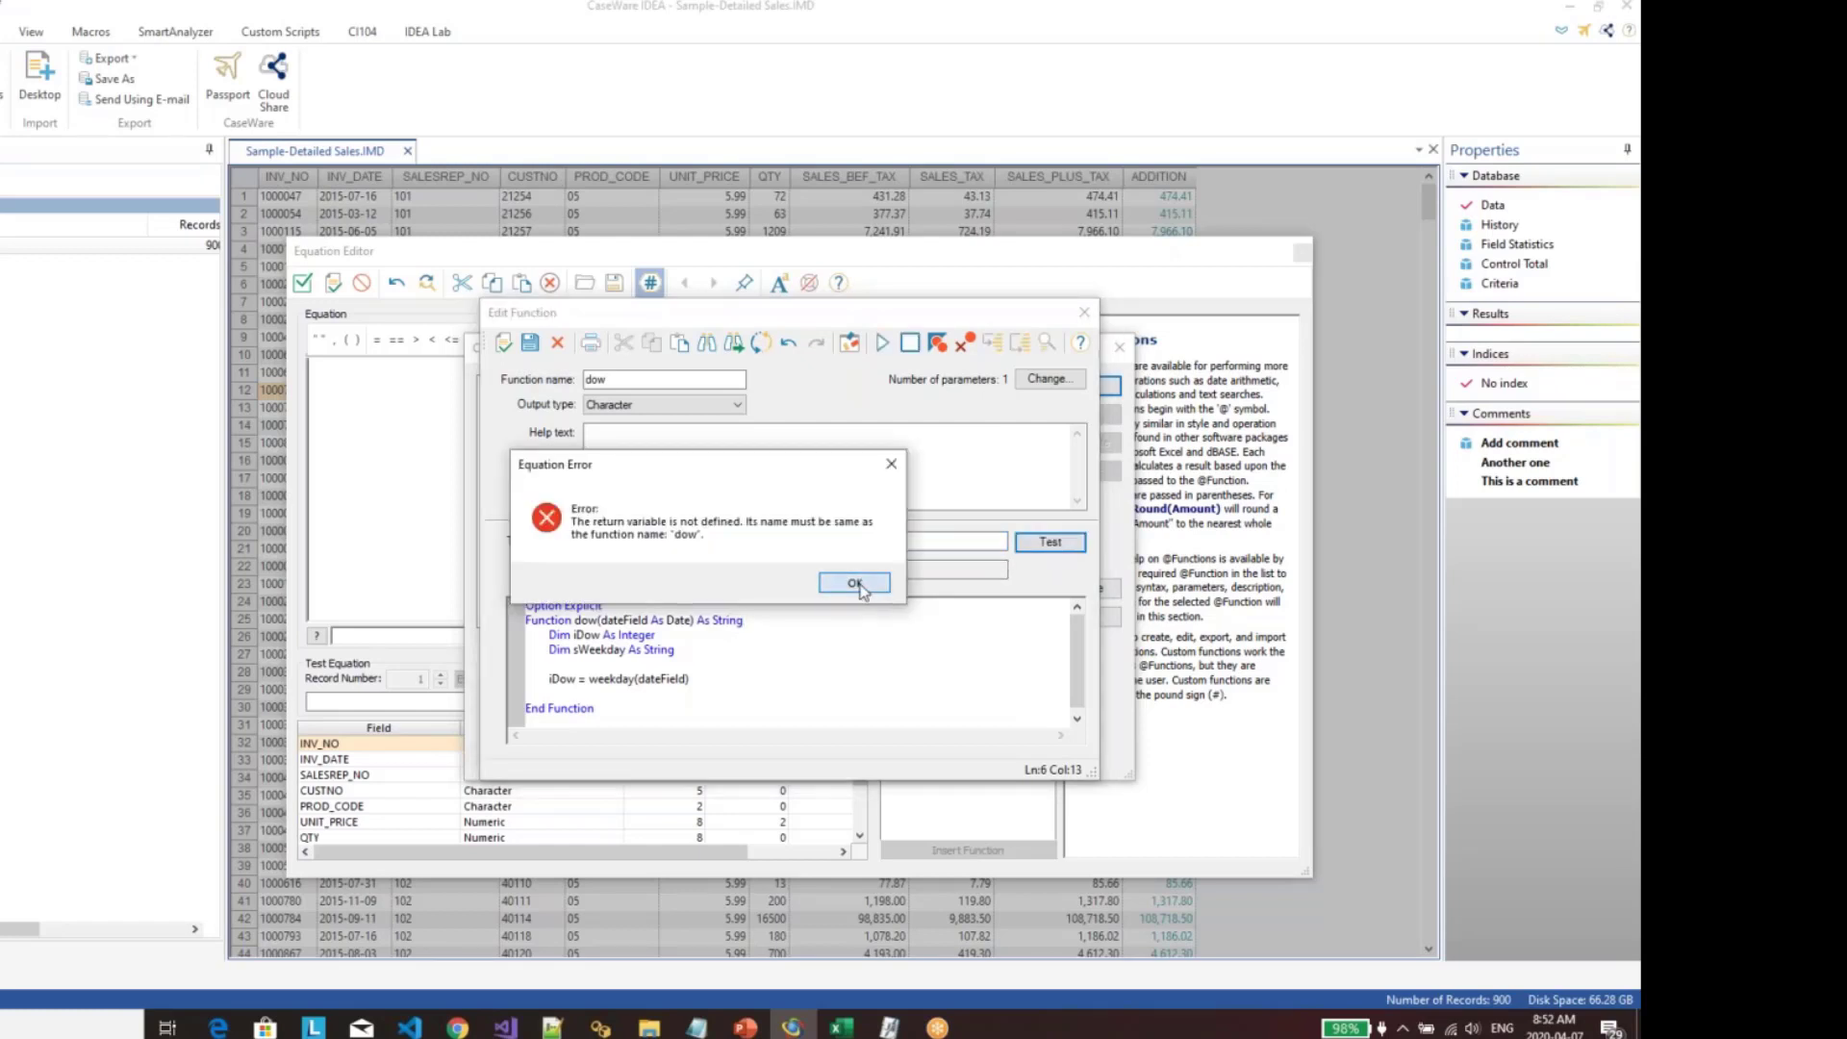
left_click(850, 580)
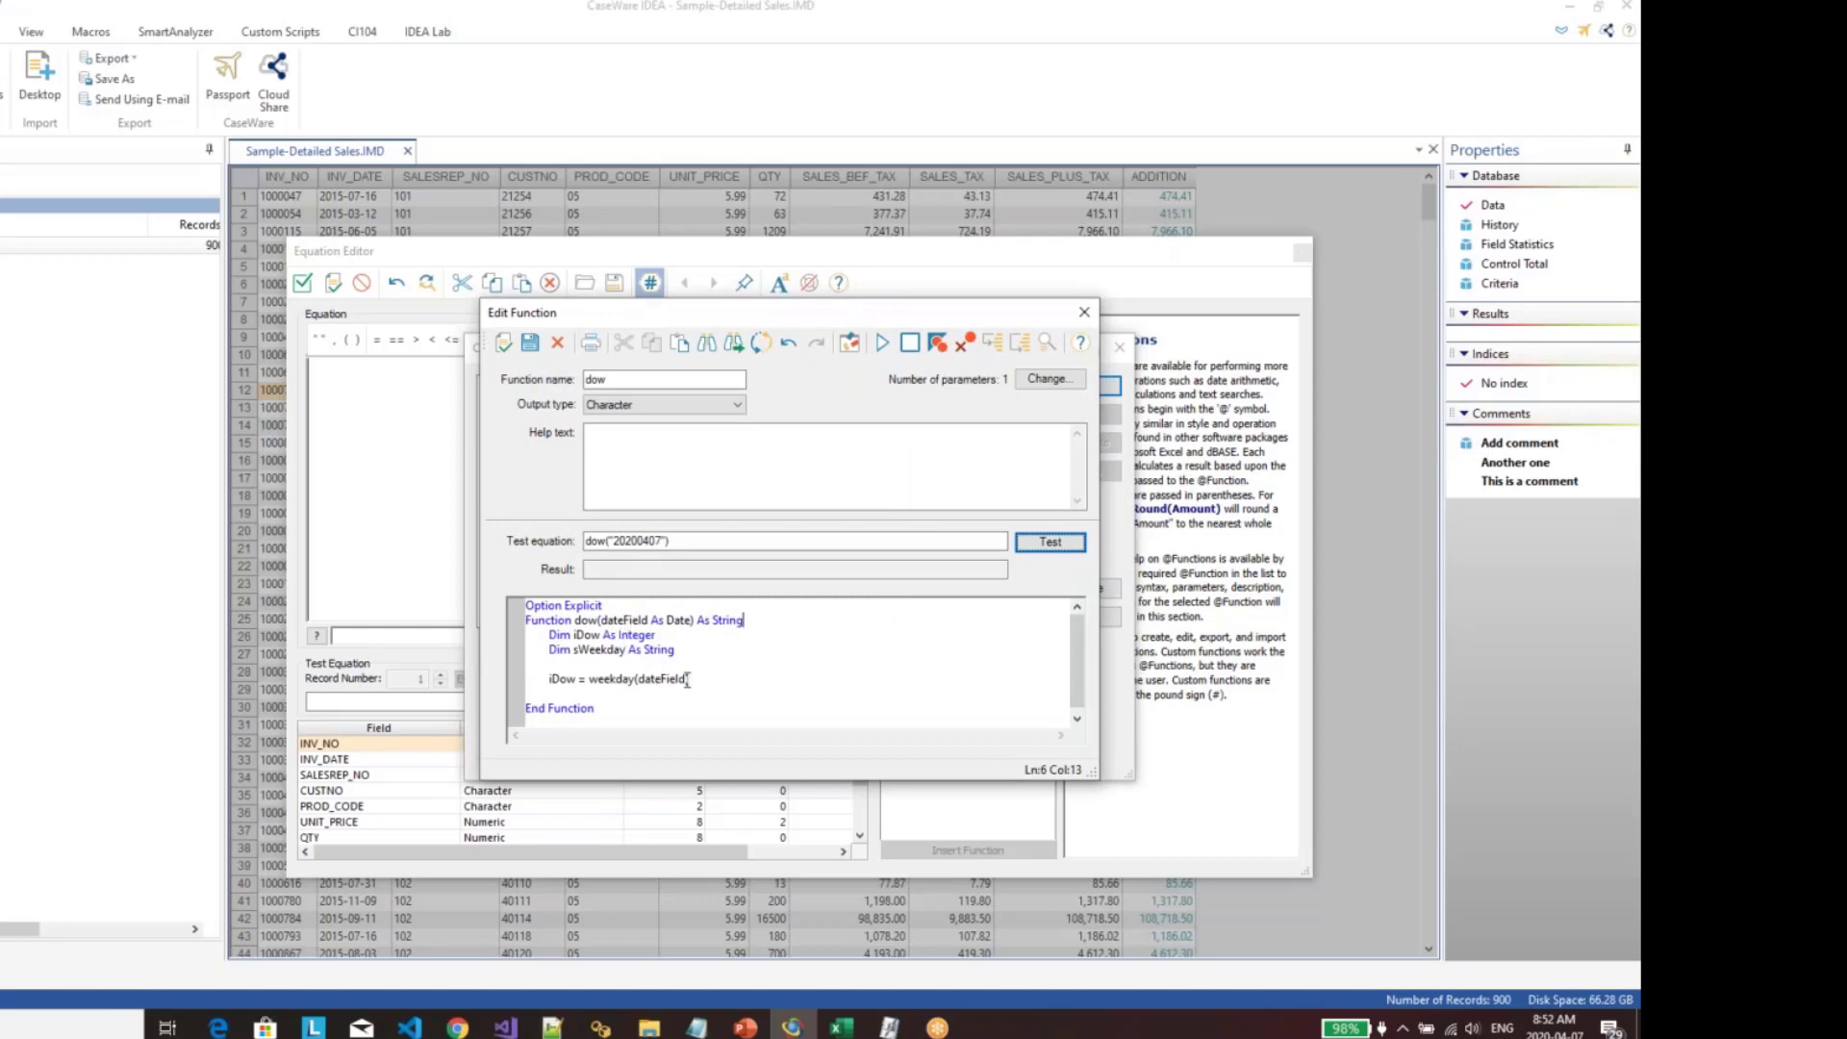
left_click(1049, 542)
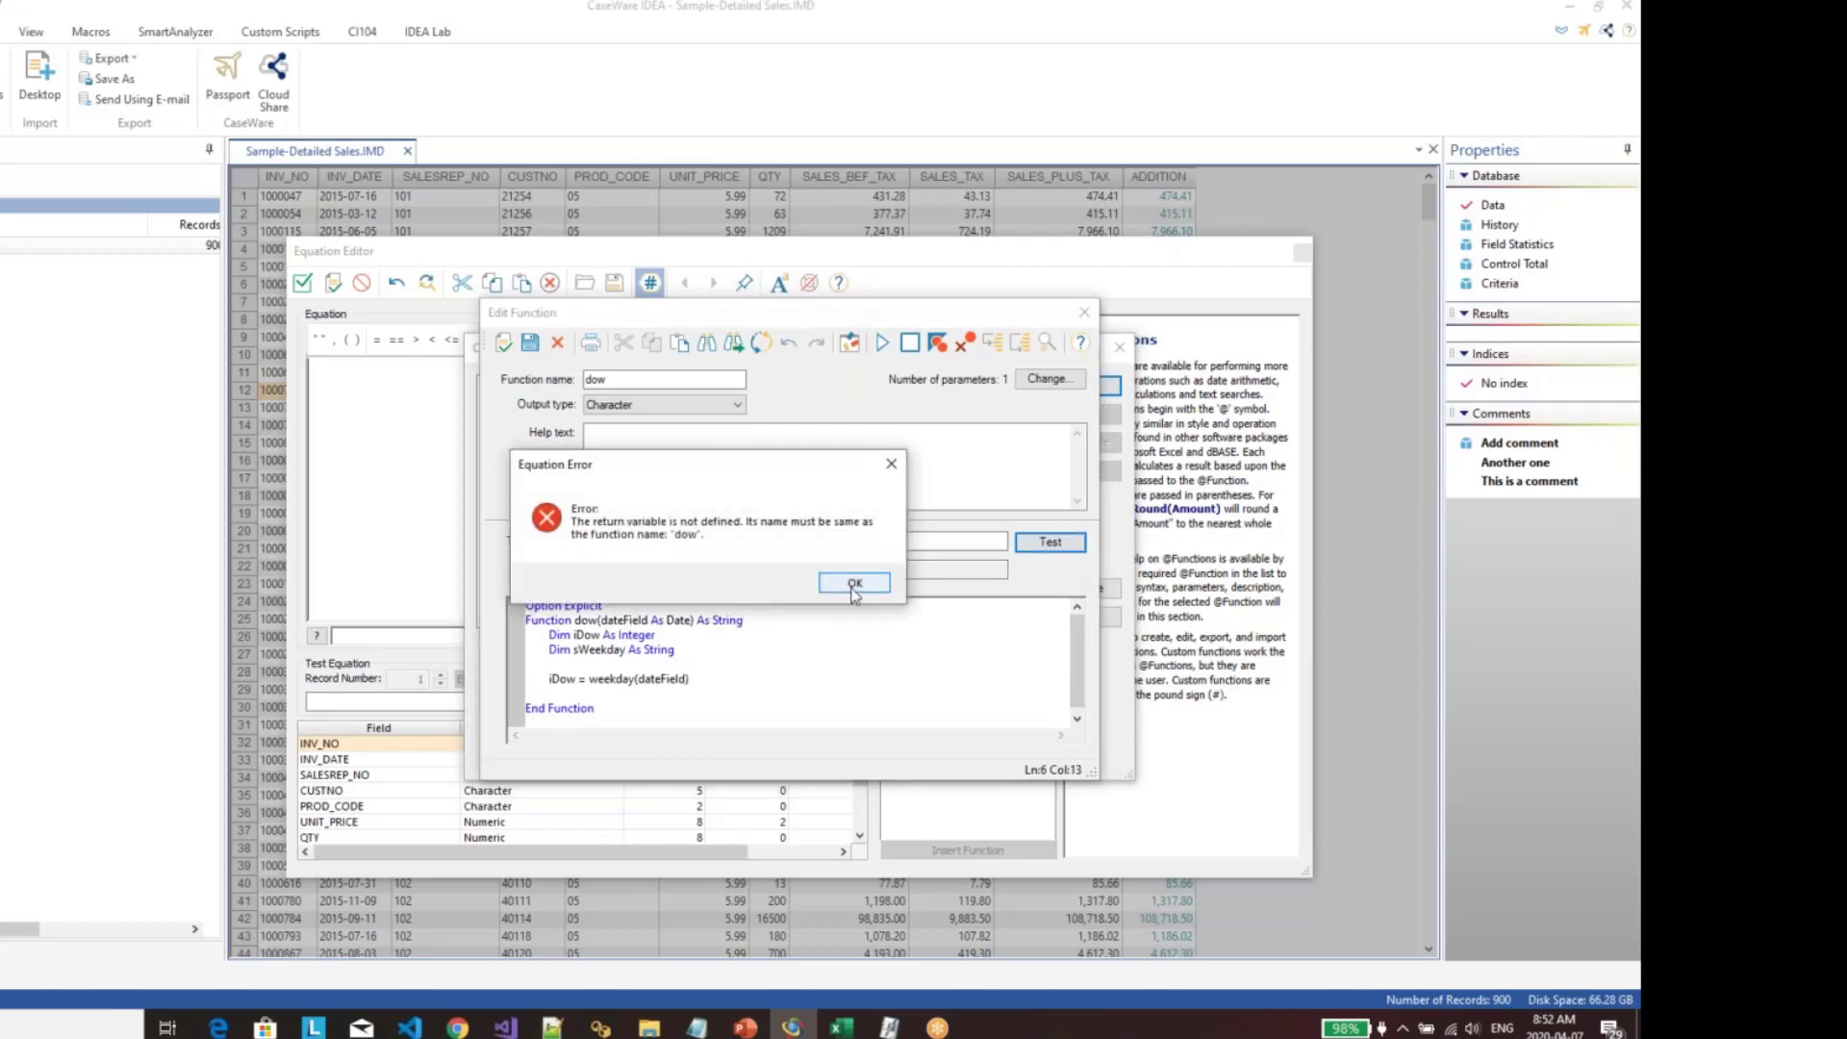
left_click(853, 584)
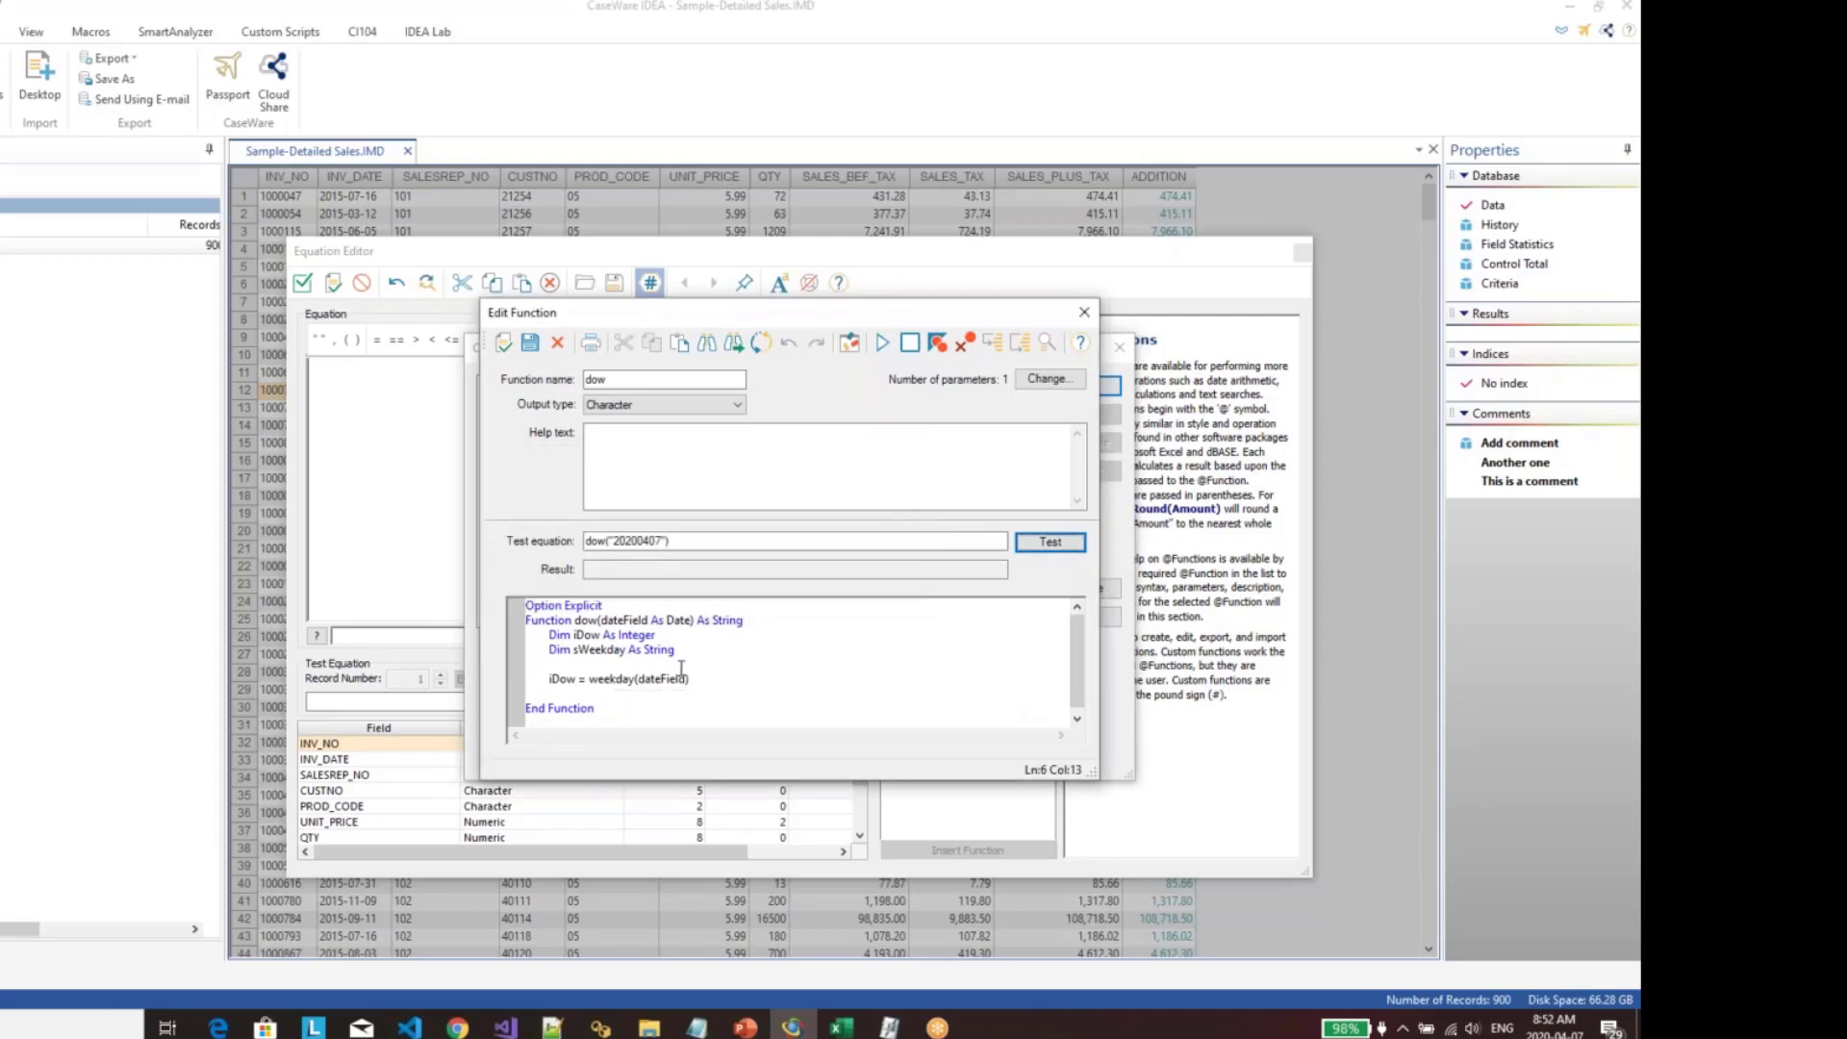
Step: Add the return line dow = iDow below the Weekday assignment and test the function again
left_click(591, 619)
double_click(587, 620)
left_click(700, 681)
key("Return")
key("Return")
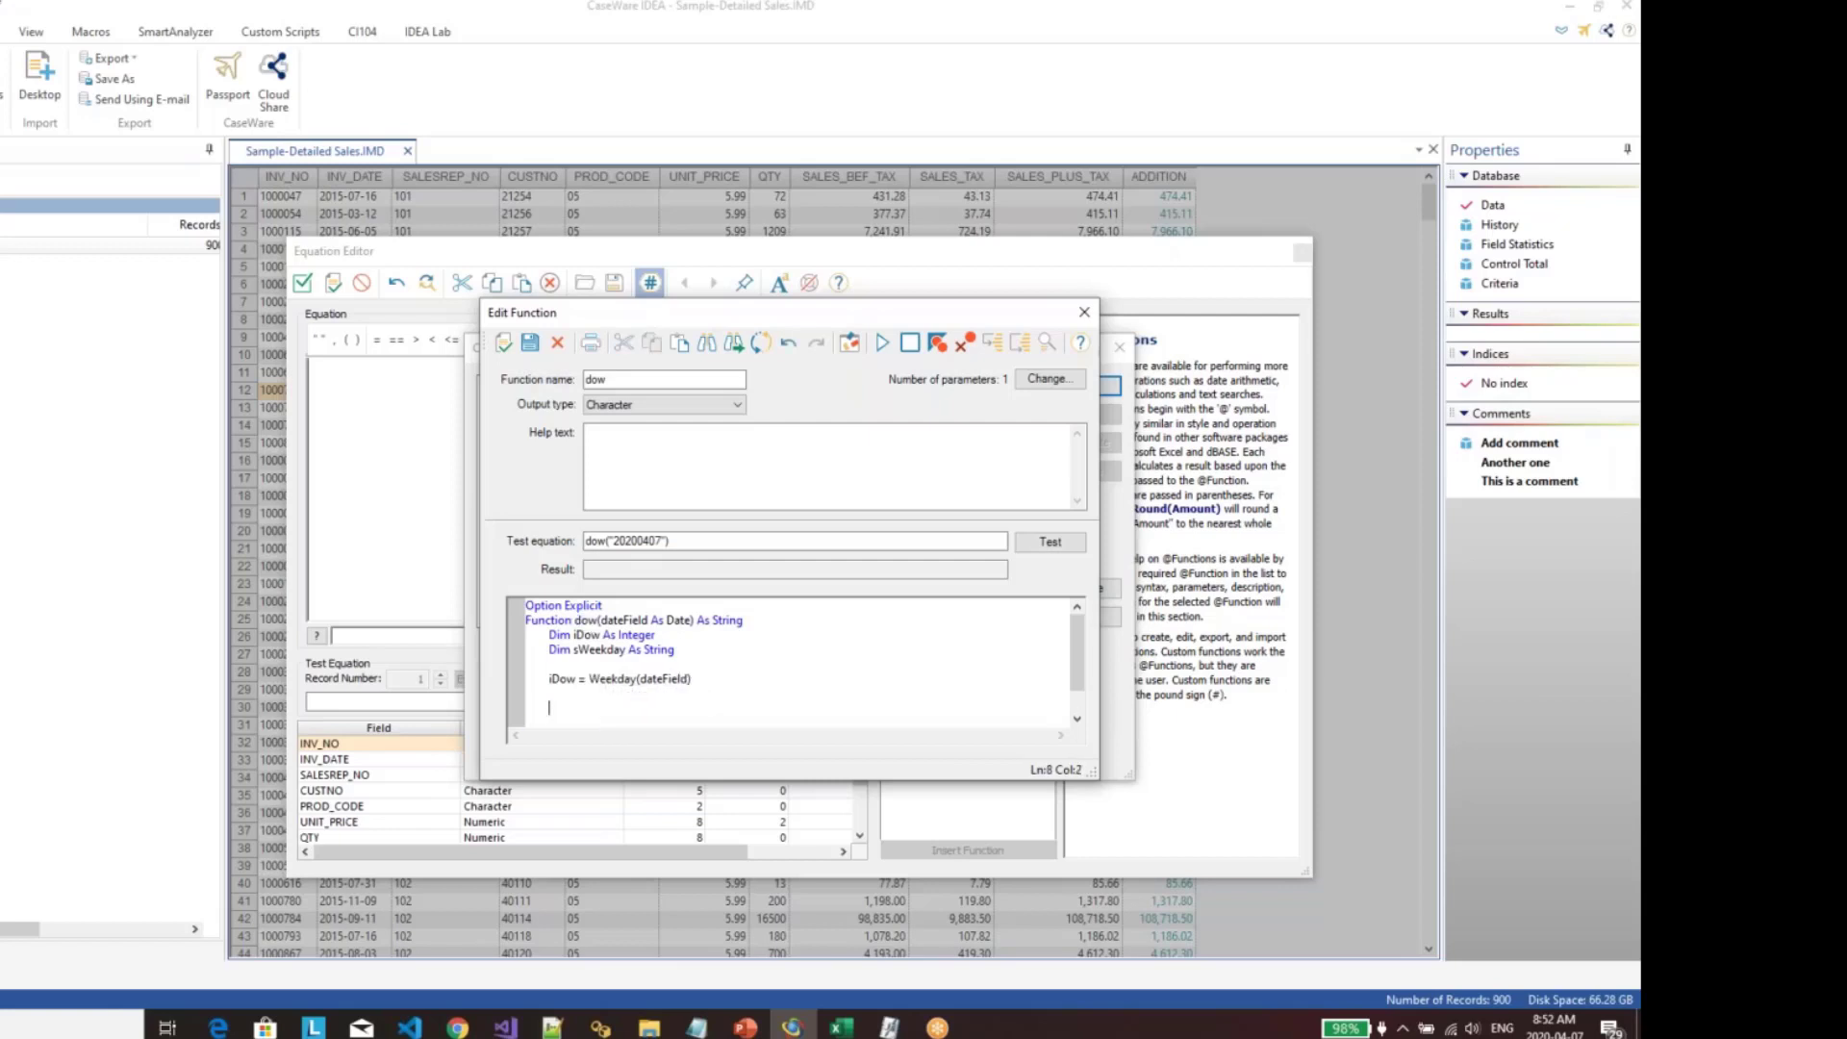
type("dow = iDow")
left_click(1041, 546)
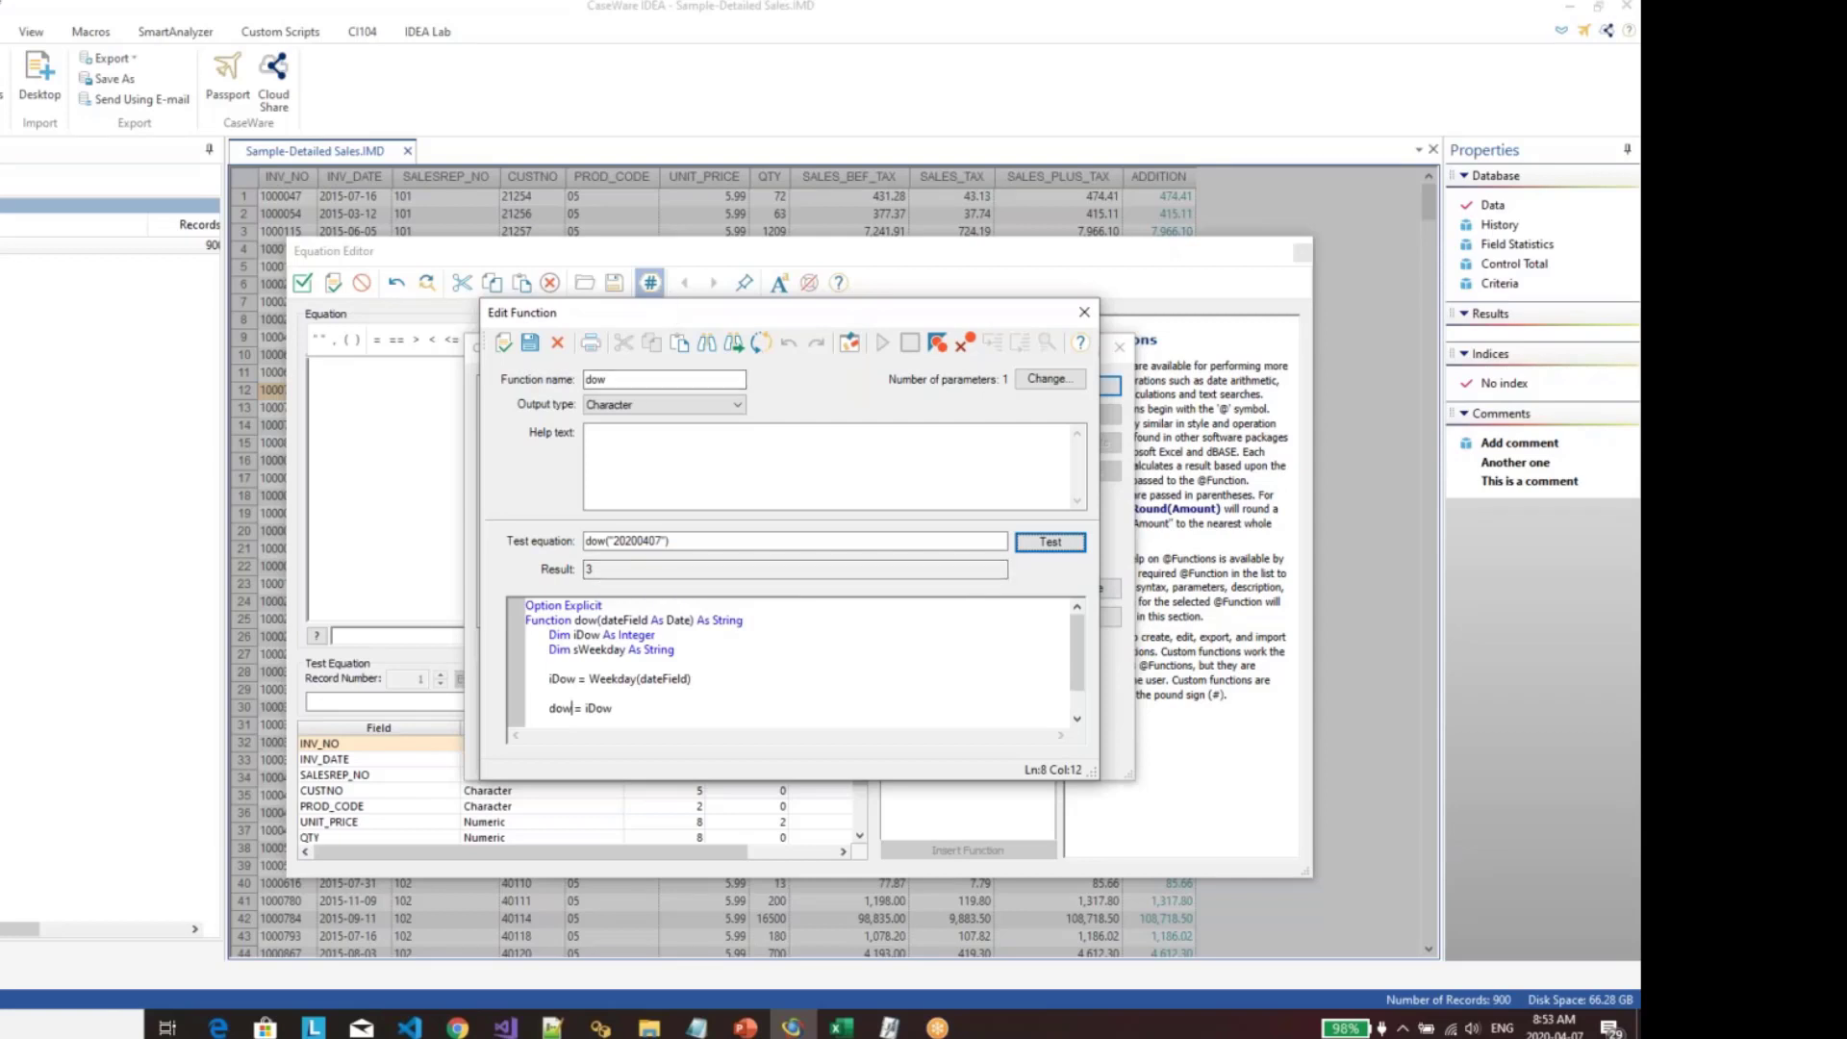
Step: Replace the dow = iDow line with a Select Case on iDow setting sWeekday to Sunday through Friday for 1 to 6, and Saturday for Case Else
left_click_drag(674, 302, 674, 109)
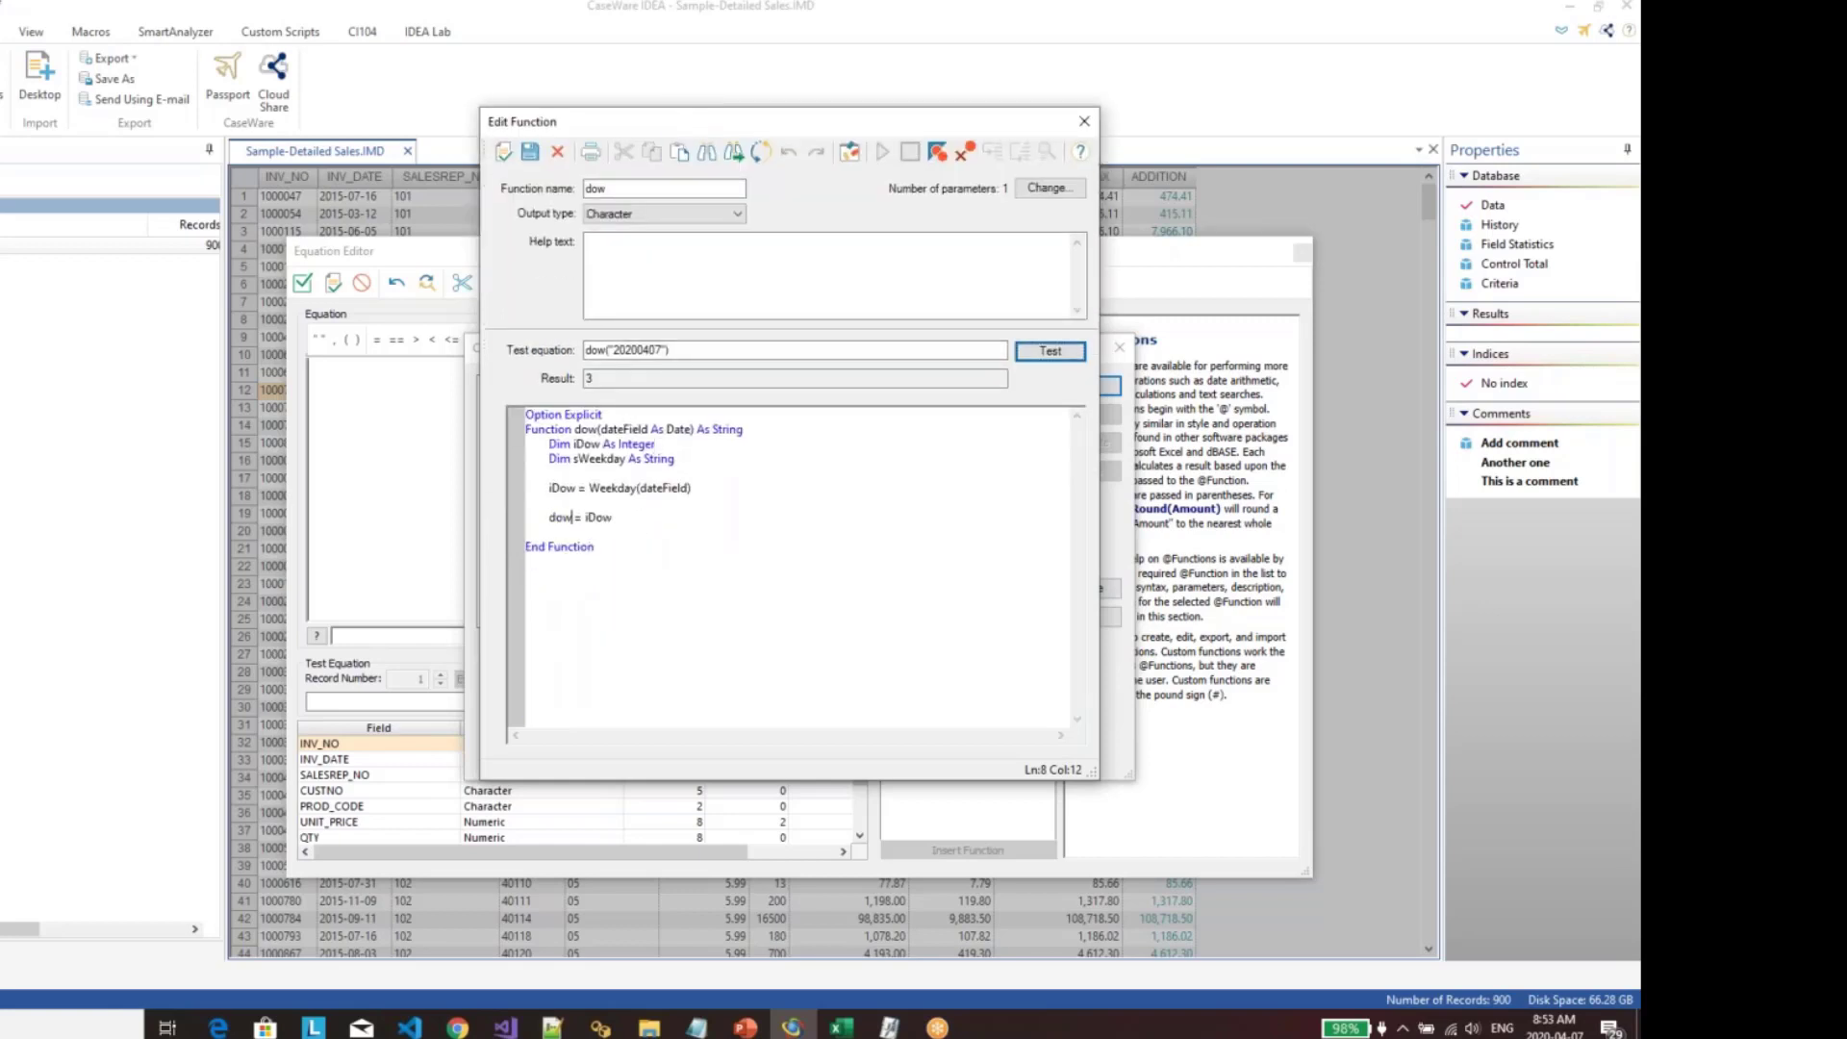
key("alt+Tab")
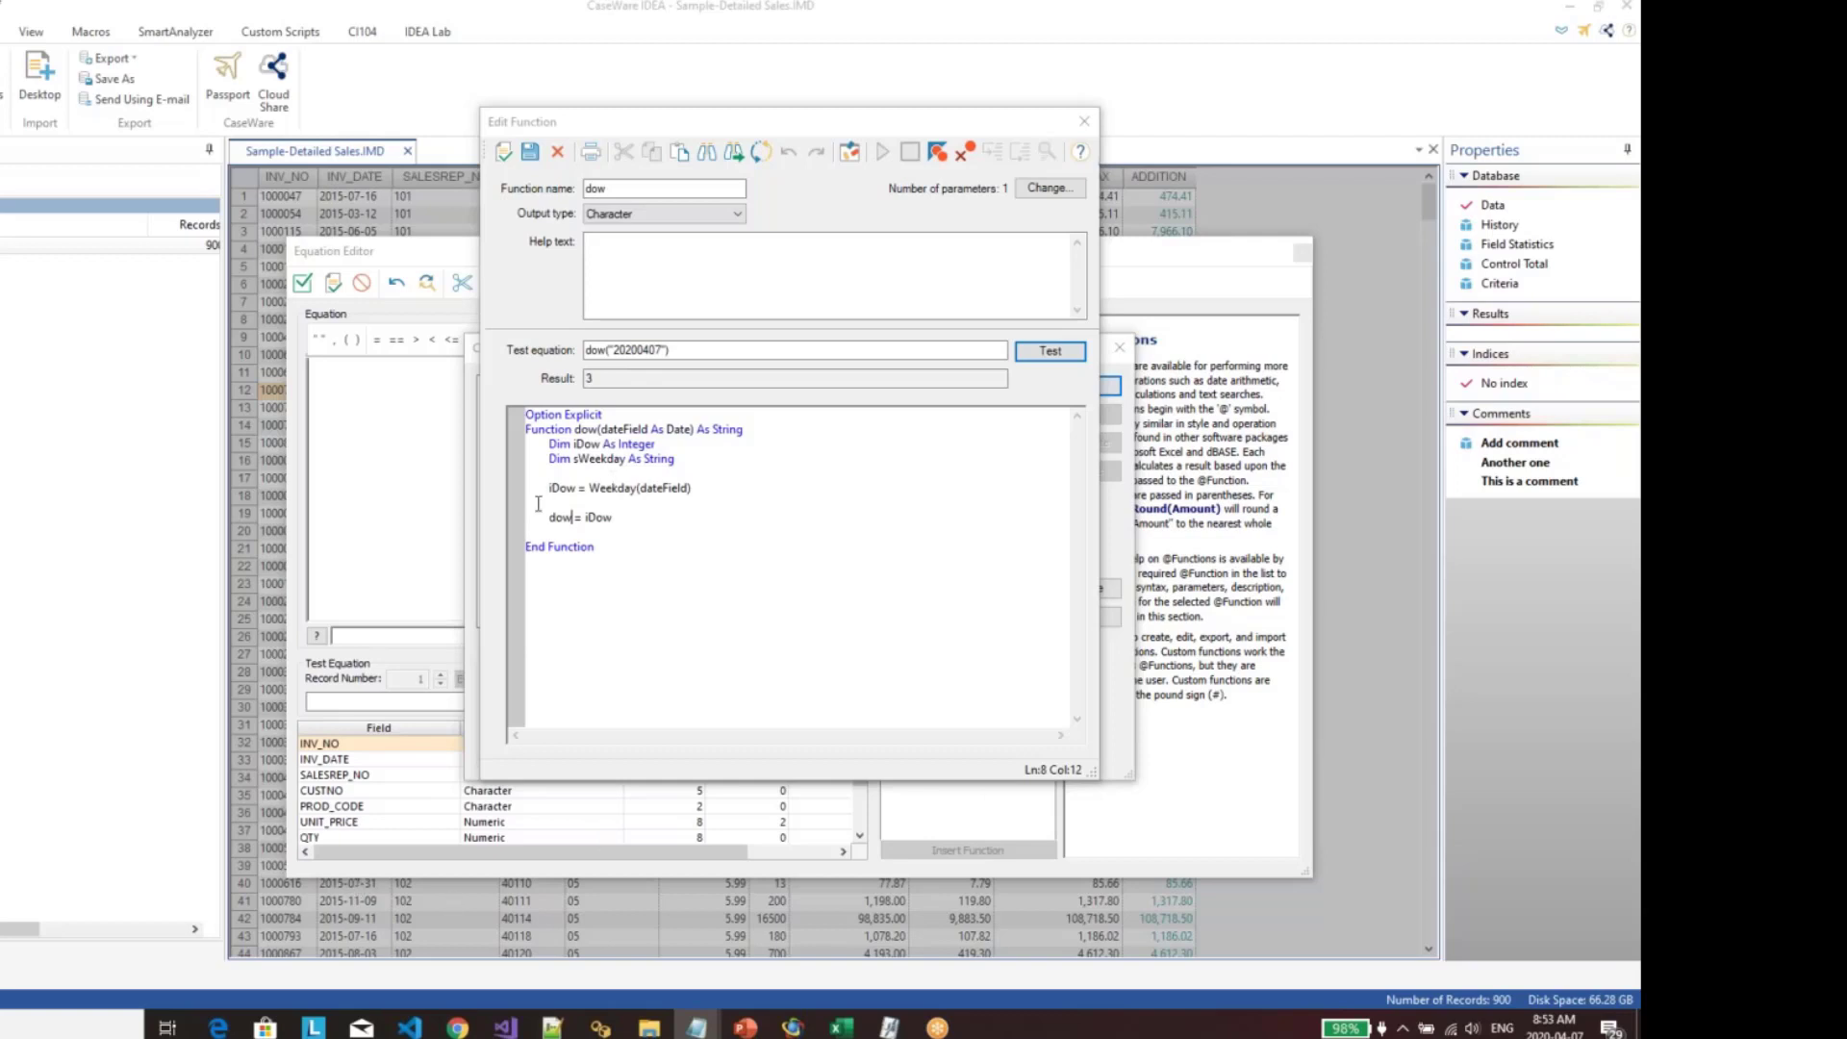
left_click_drag(623, 517, 552, 527)
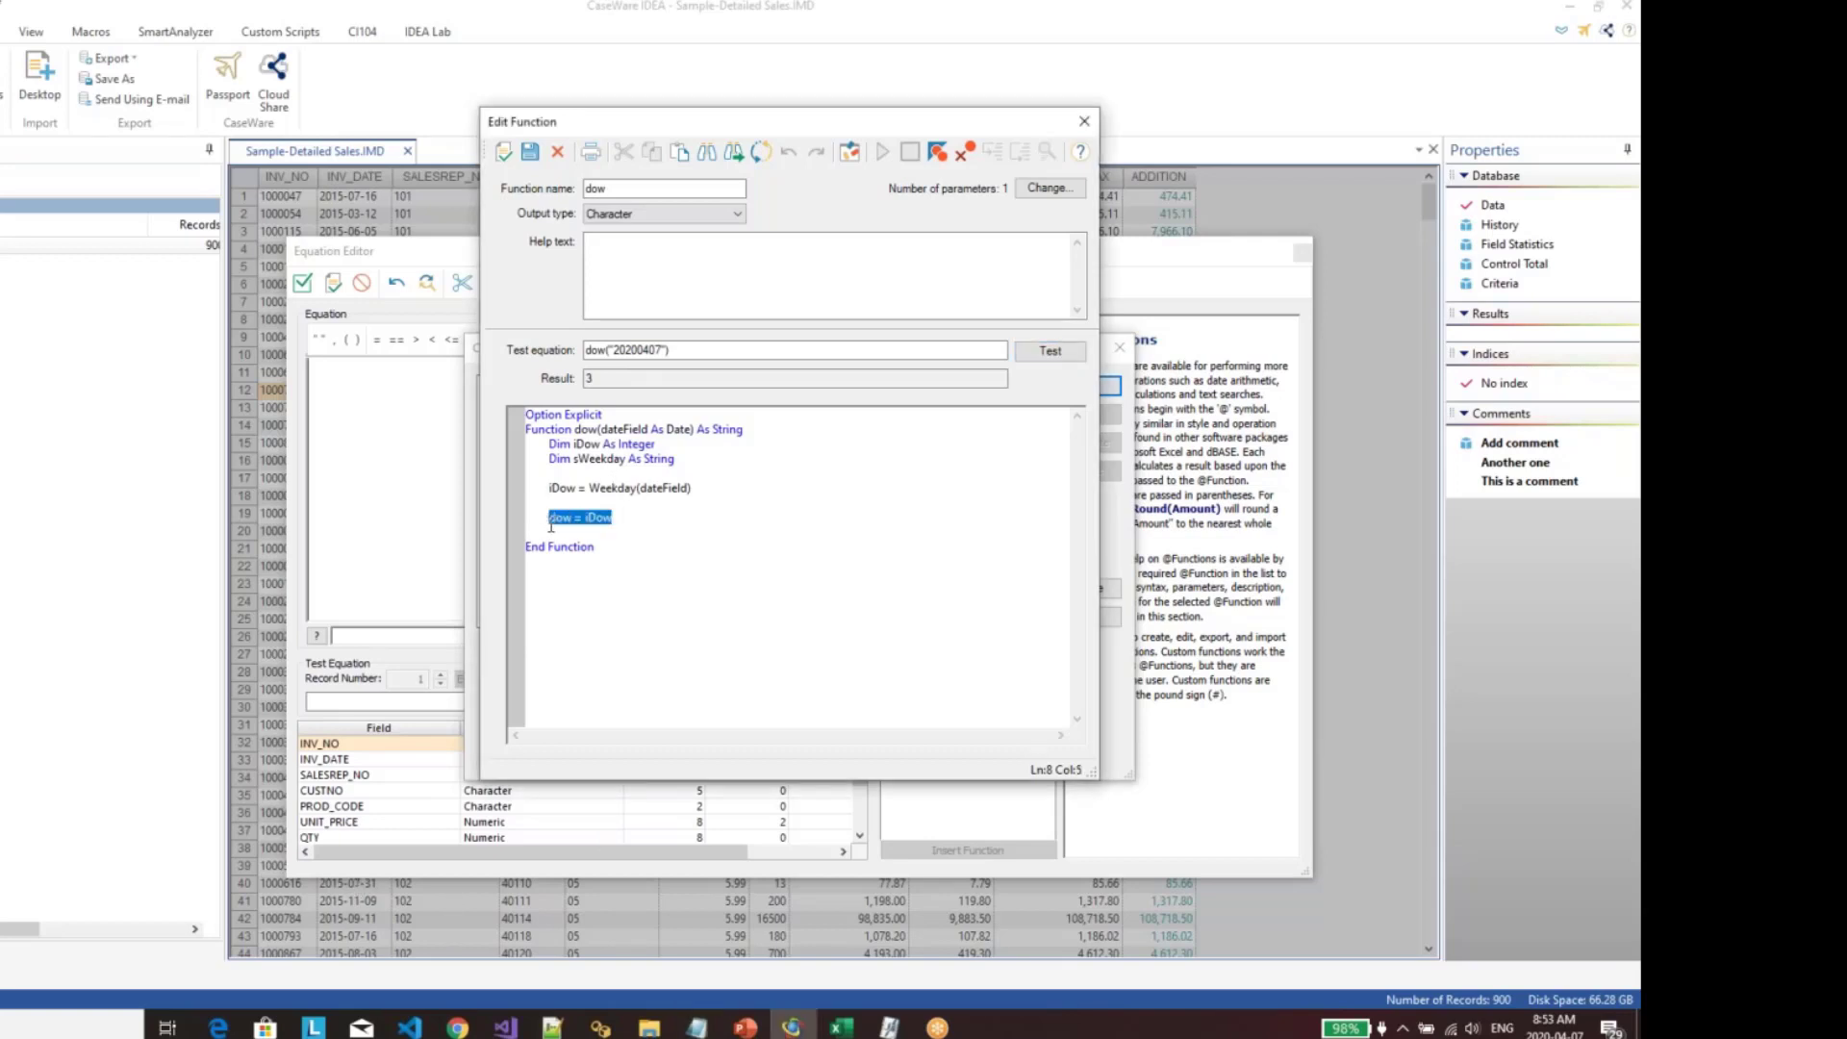
type("Select Case iDow \t\tCase 1 \t\t\tsWeekday = \"Sunday\" \t\tCase 2 \t\t\tsWeekday = \"Monday\" \t\tCase 3 \t\t\tsWeekday = \"Tuesday\" \t\tCase 4 \t\t\tsWeekday = \"Wednesday\" \t\tCase 5 \t\t\tsWeekday = \"Thursday\" \t\tCase 6 \t\t\tsWeekday = \"Friday\" \t\tCase Else \t\t\tsWeekday = \"Saturday\" \tEnd Select")
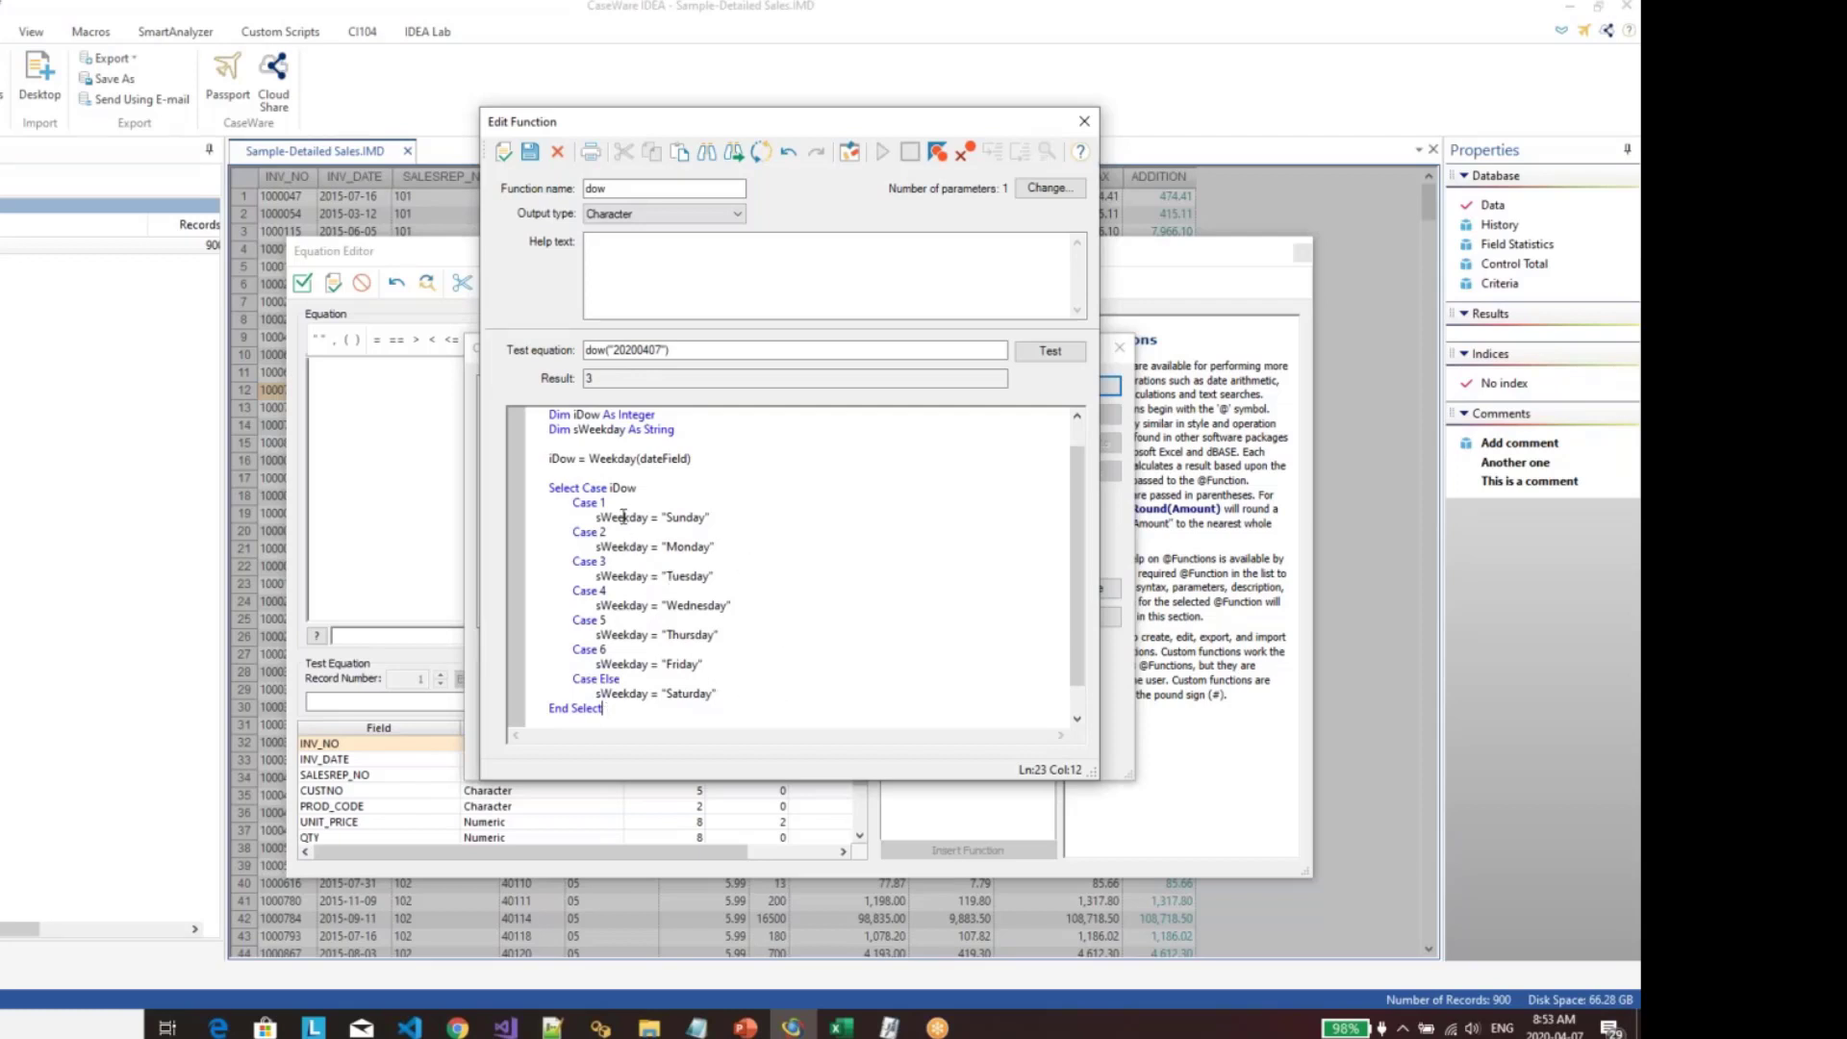
left_click(622, 486)
left_click(628, 489)
left_click(638, 519)
Step: Add the return line dow = sWeekday after End Select and test the function with the existing test equation
left_click(693, 578)
key("Return")
key("Return")
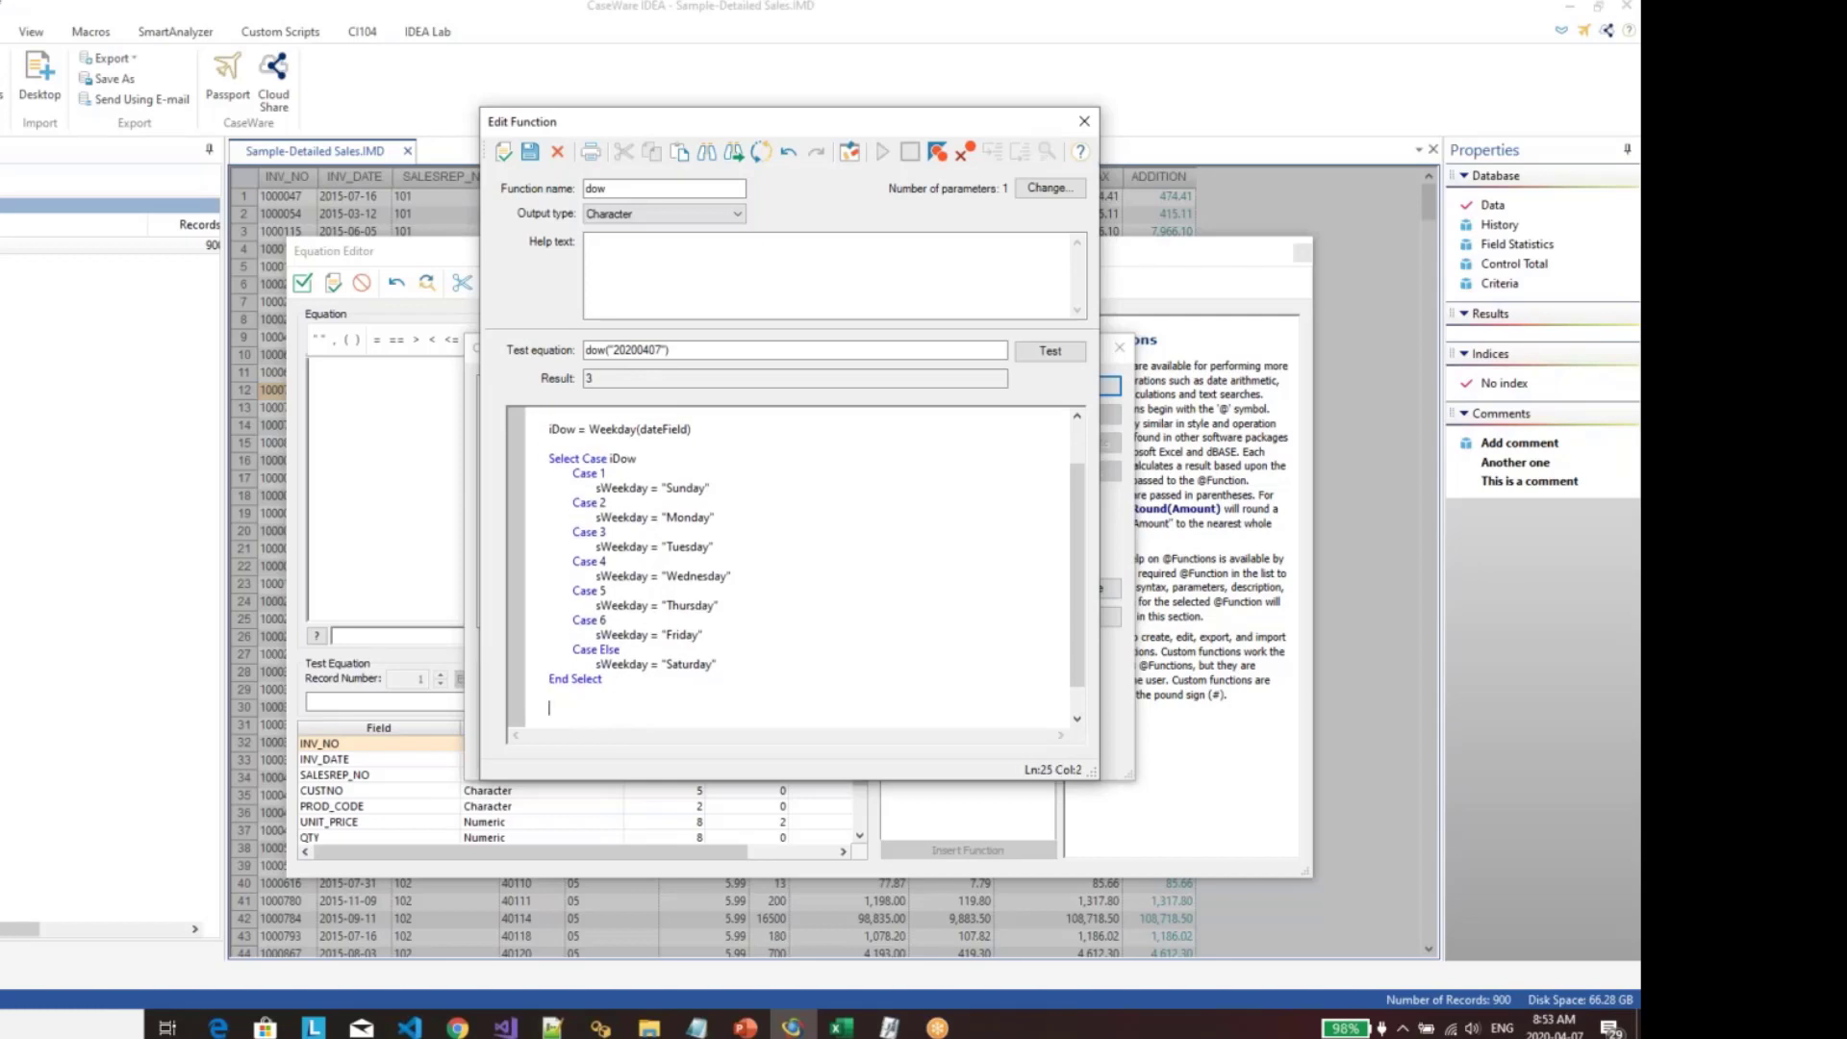
type("dow =")
double_click(612, 663)
key("ctrl+c")
left_click(610, 709)
key("ctrl+v")
scroll(641, 683, "up", 3)
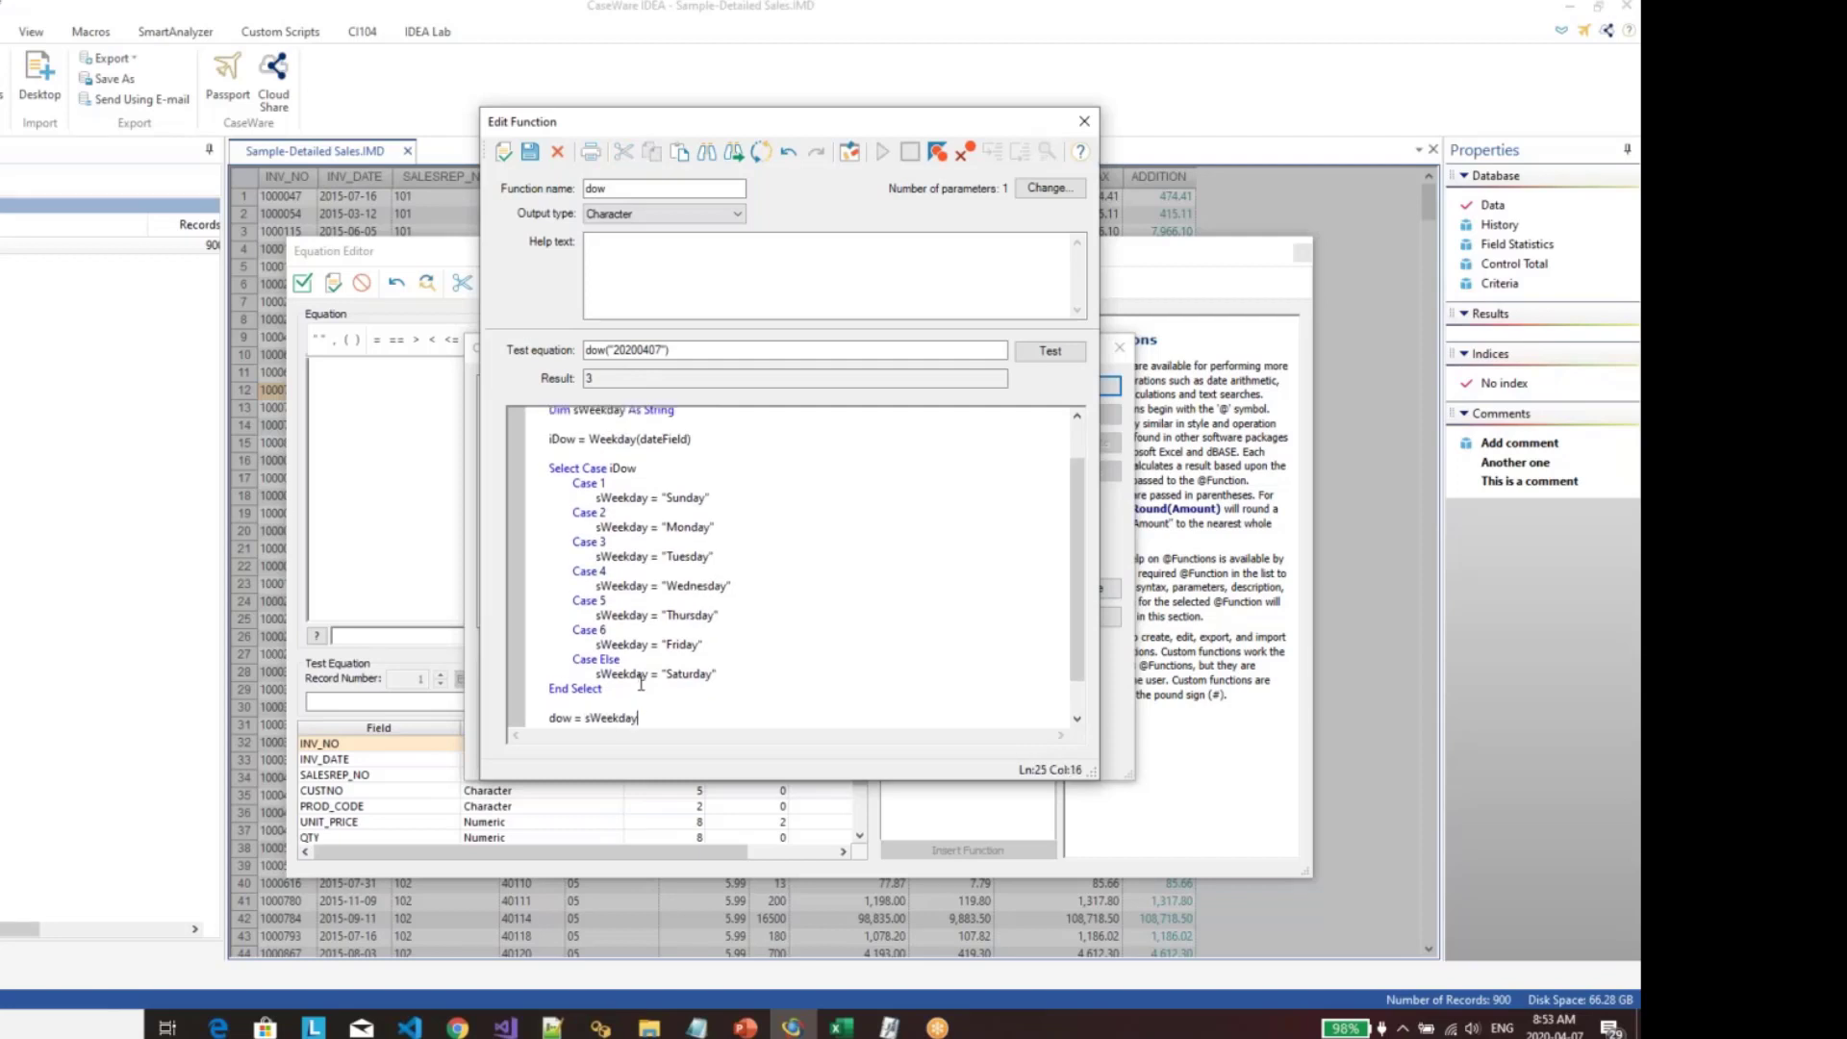
left_click(1075, 352)
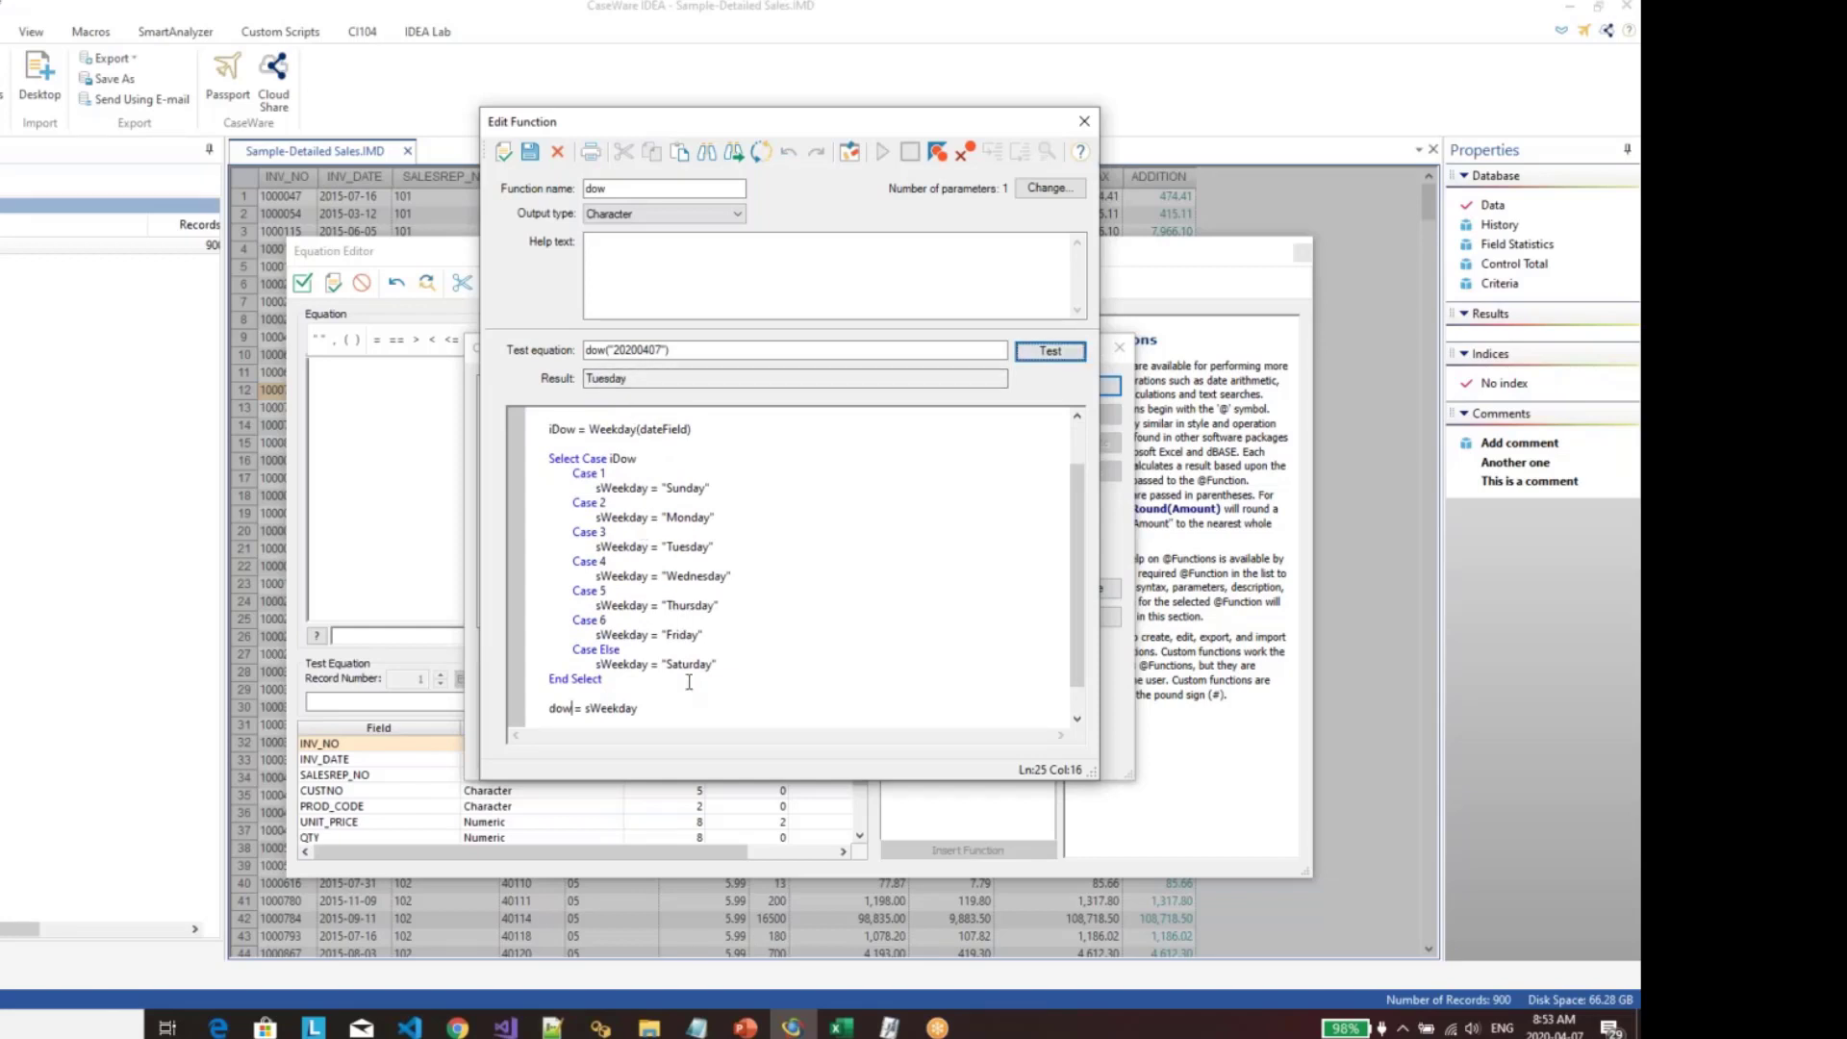
Step: Review the dow function's code, check it for errors, and close the function and the custom functions list
scroll(752, 639, "up", 2)
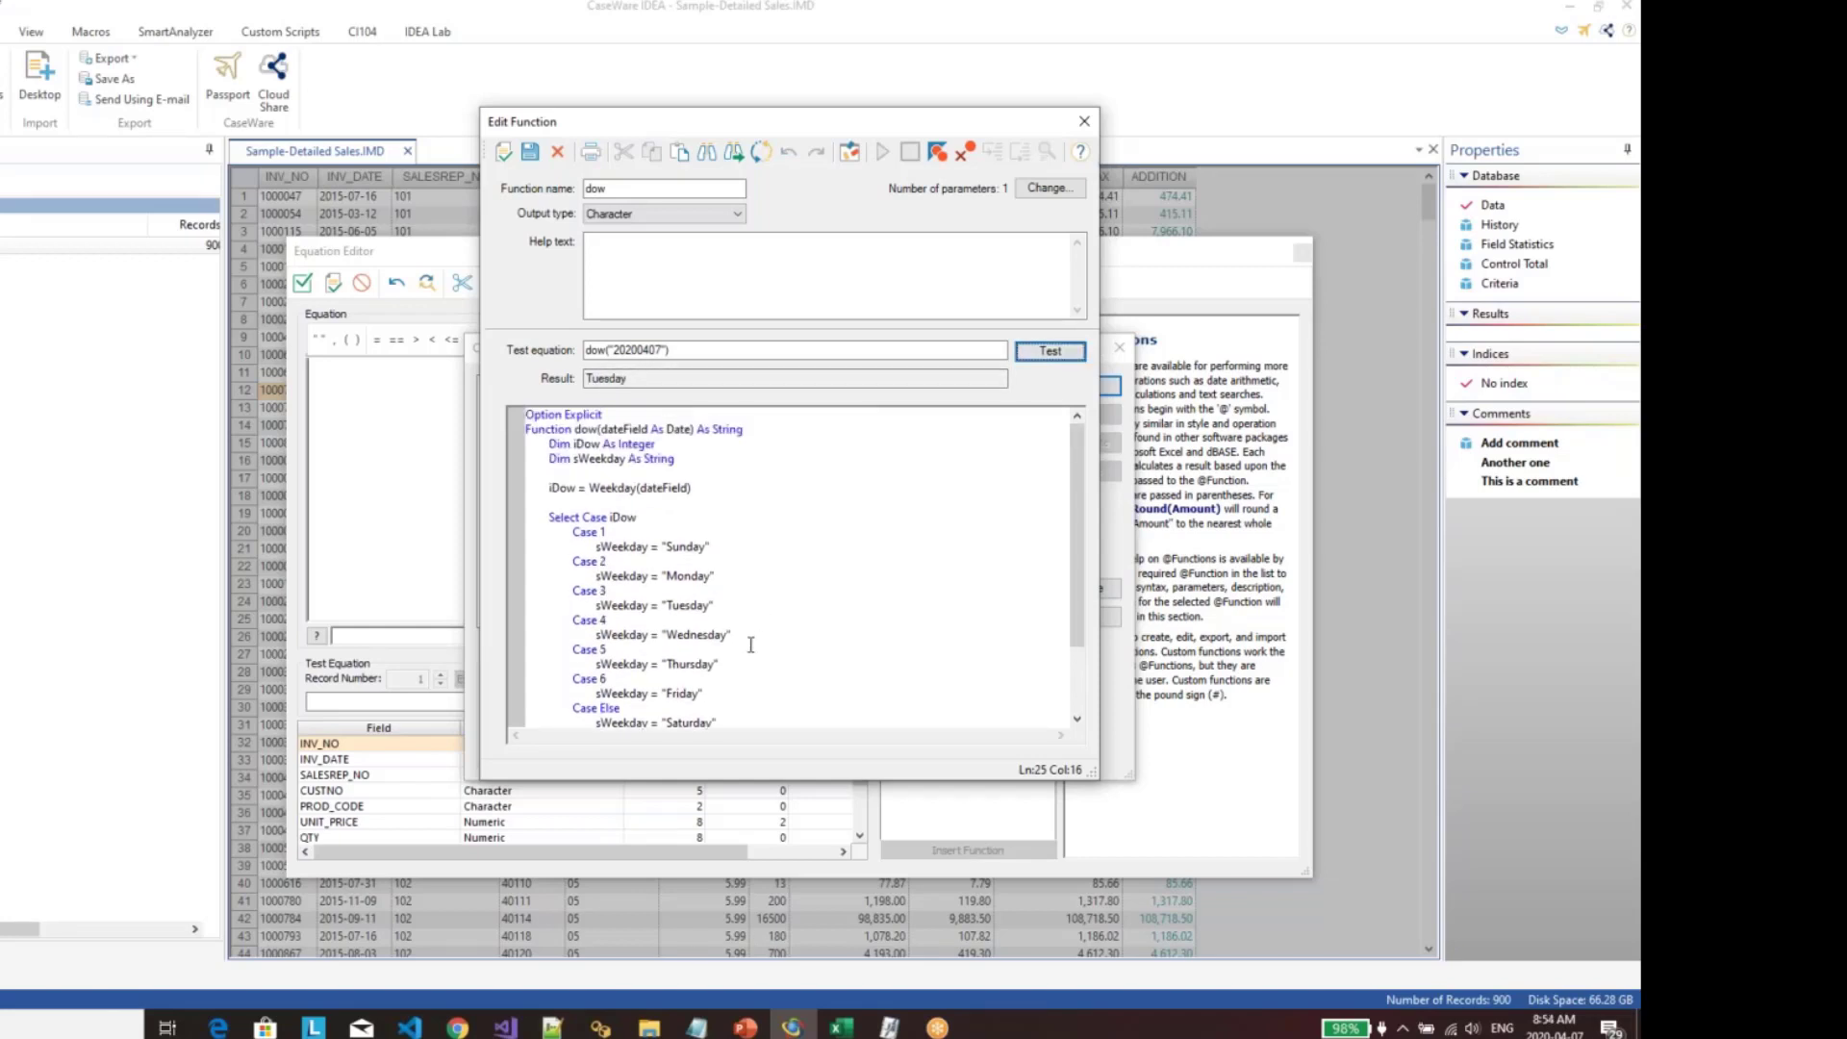
scroll(751, 645, "down", 2)
scroll(750, 645, "up", 2)
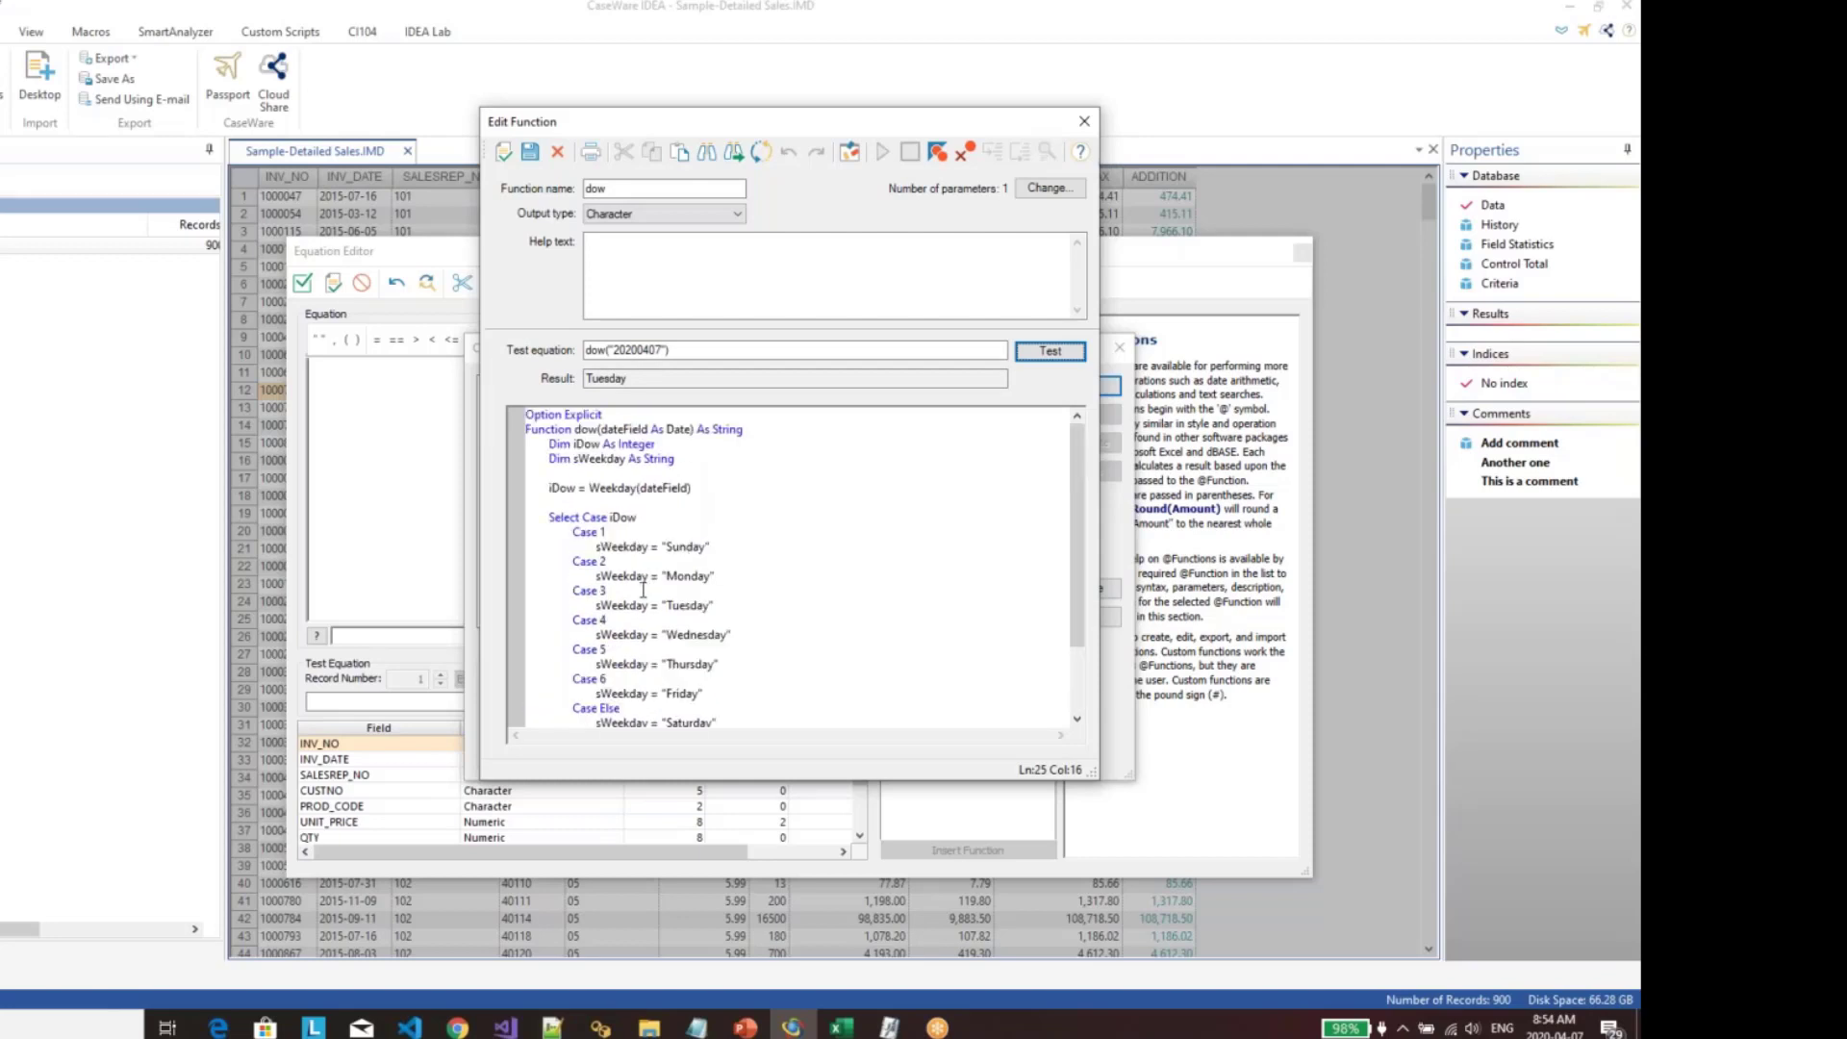
left_click(503, 155)
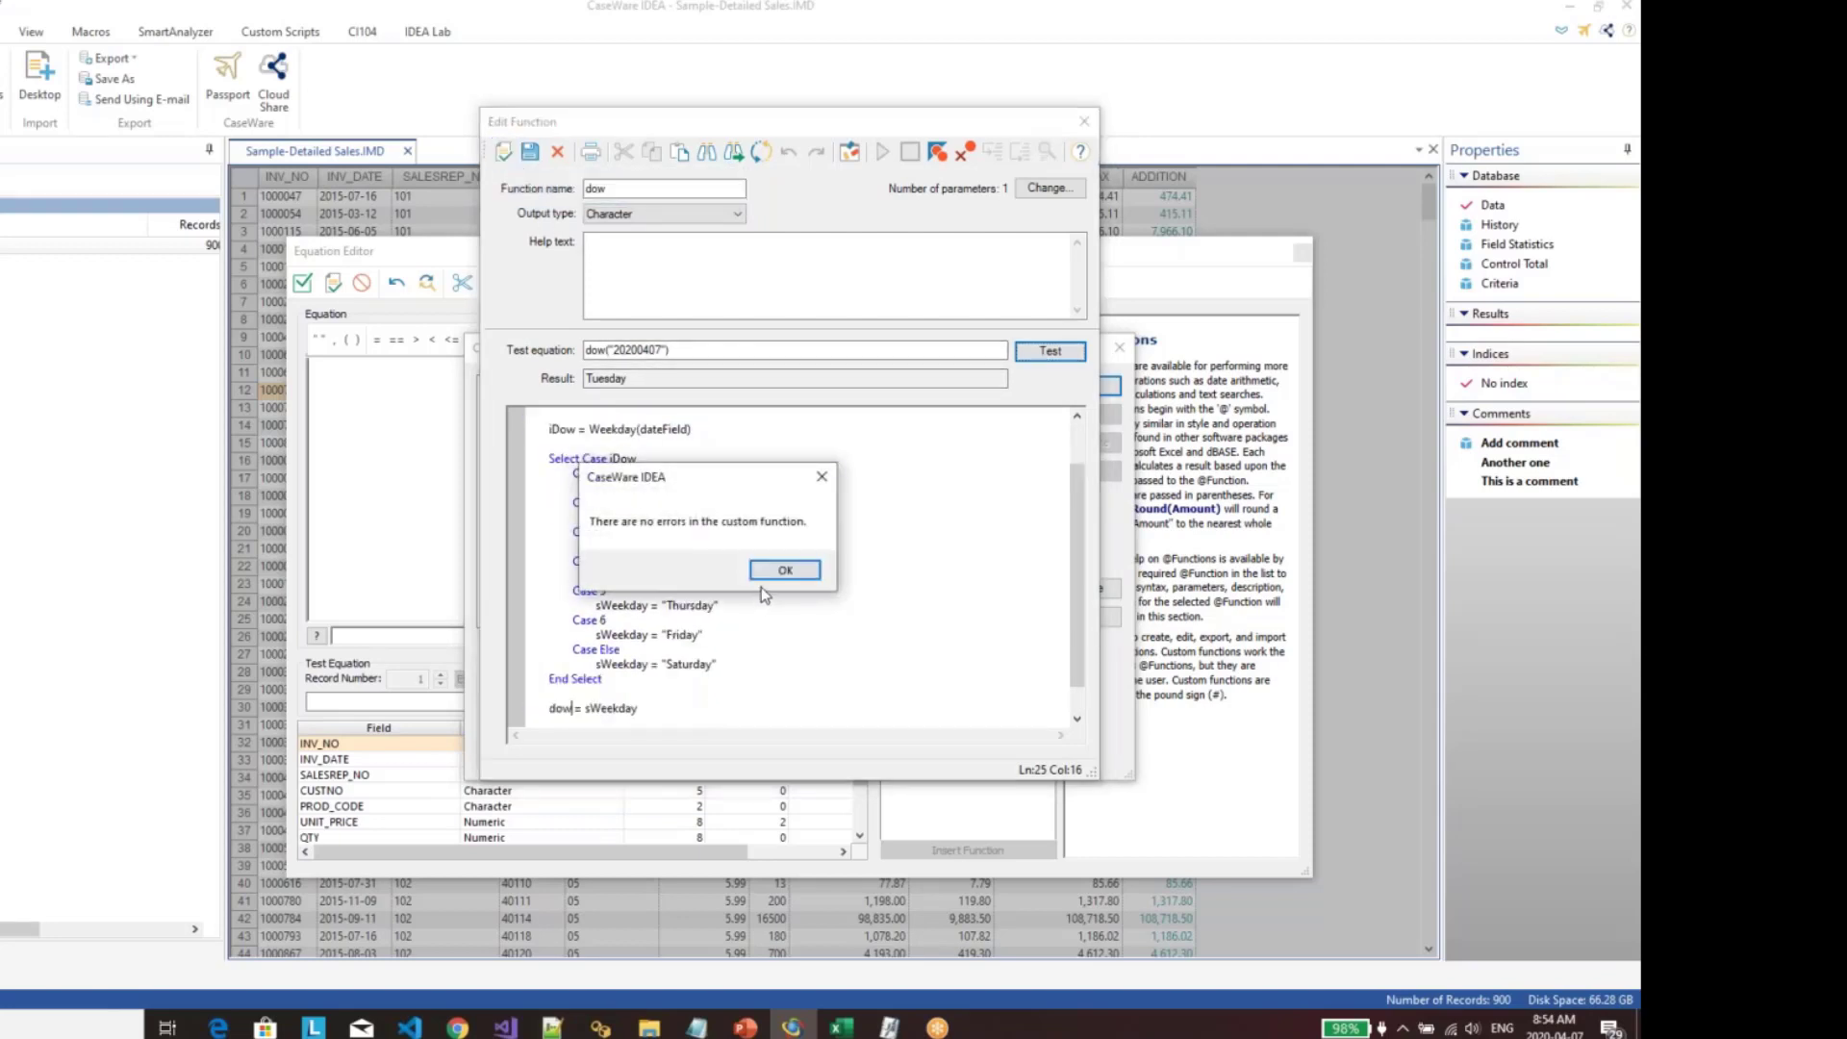
left_click(781, 571)
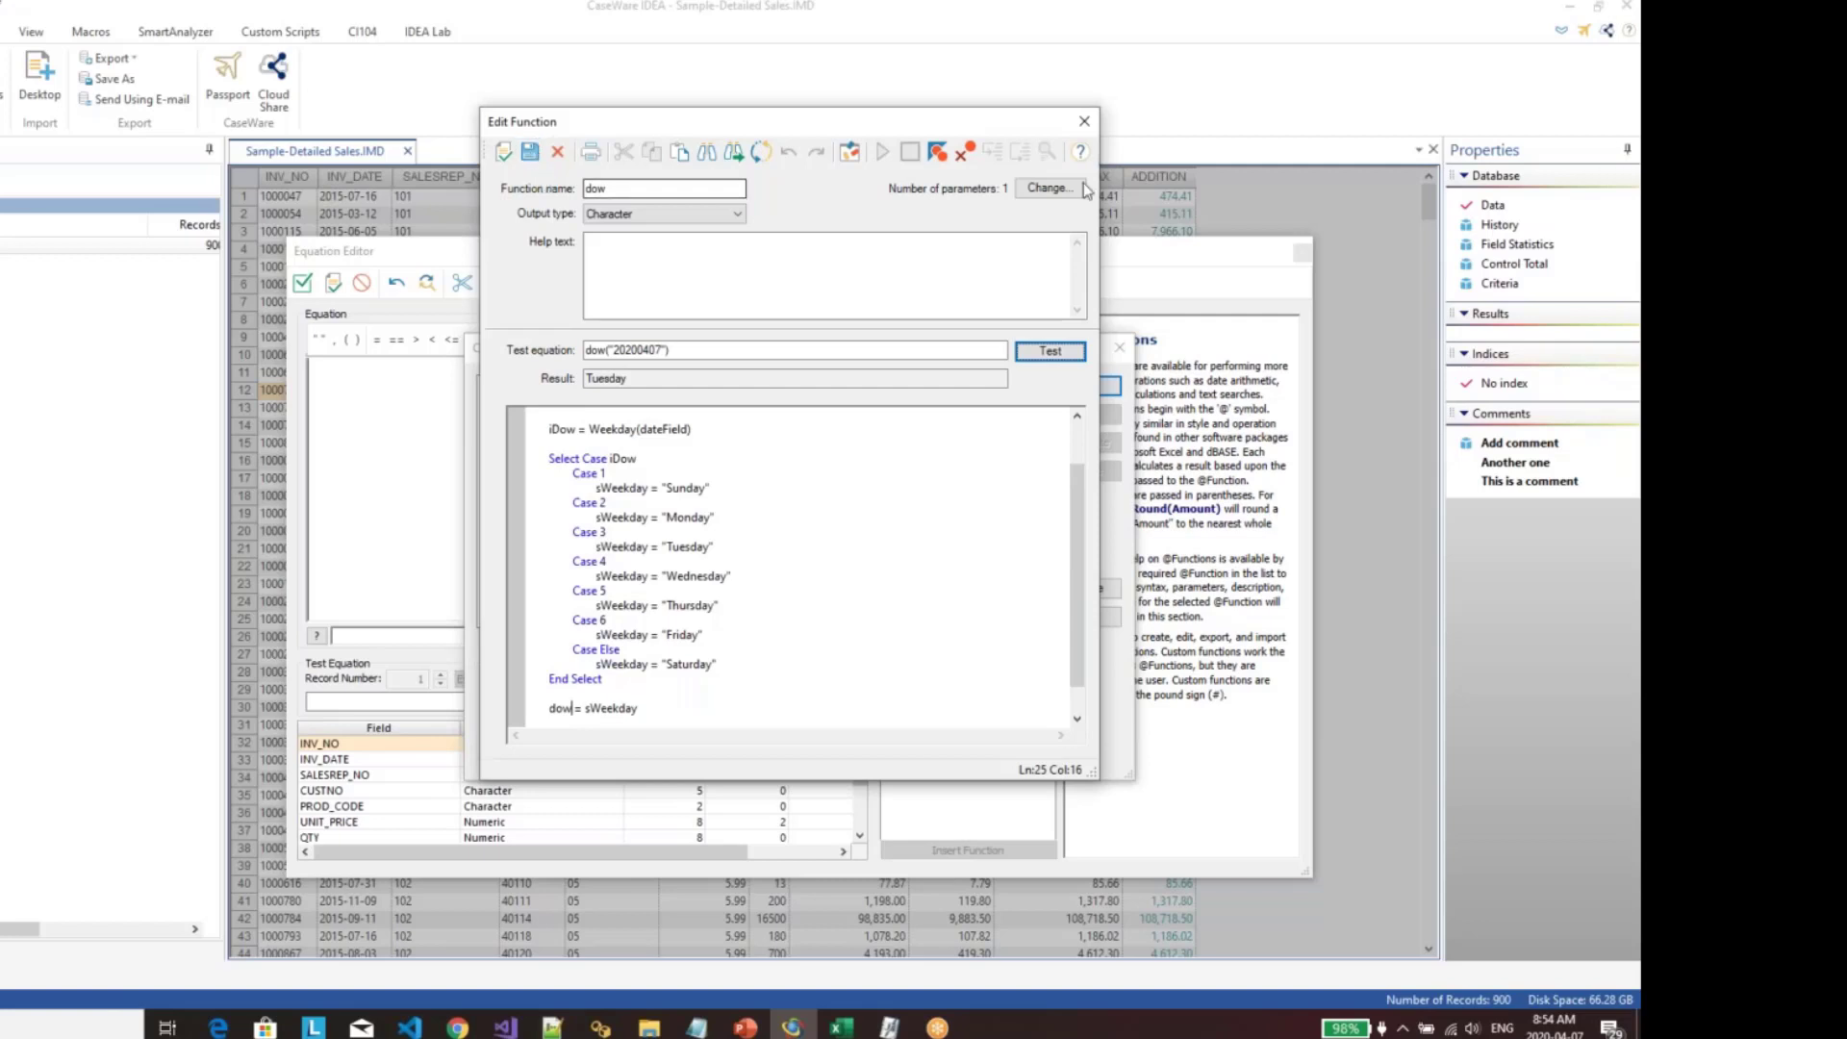
left_click(1084, 123)
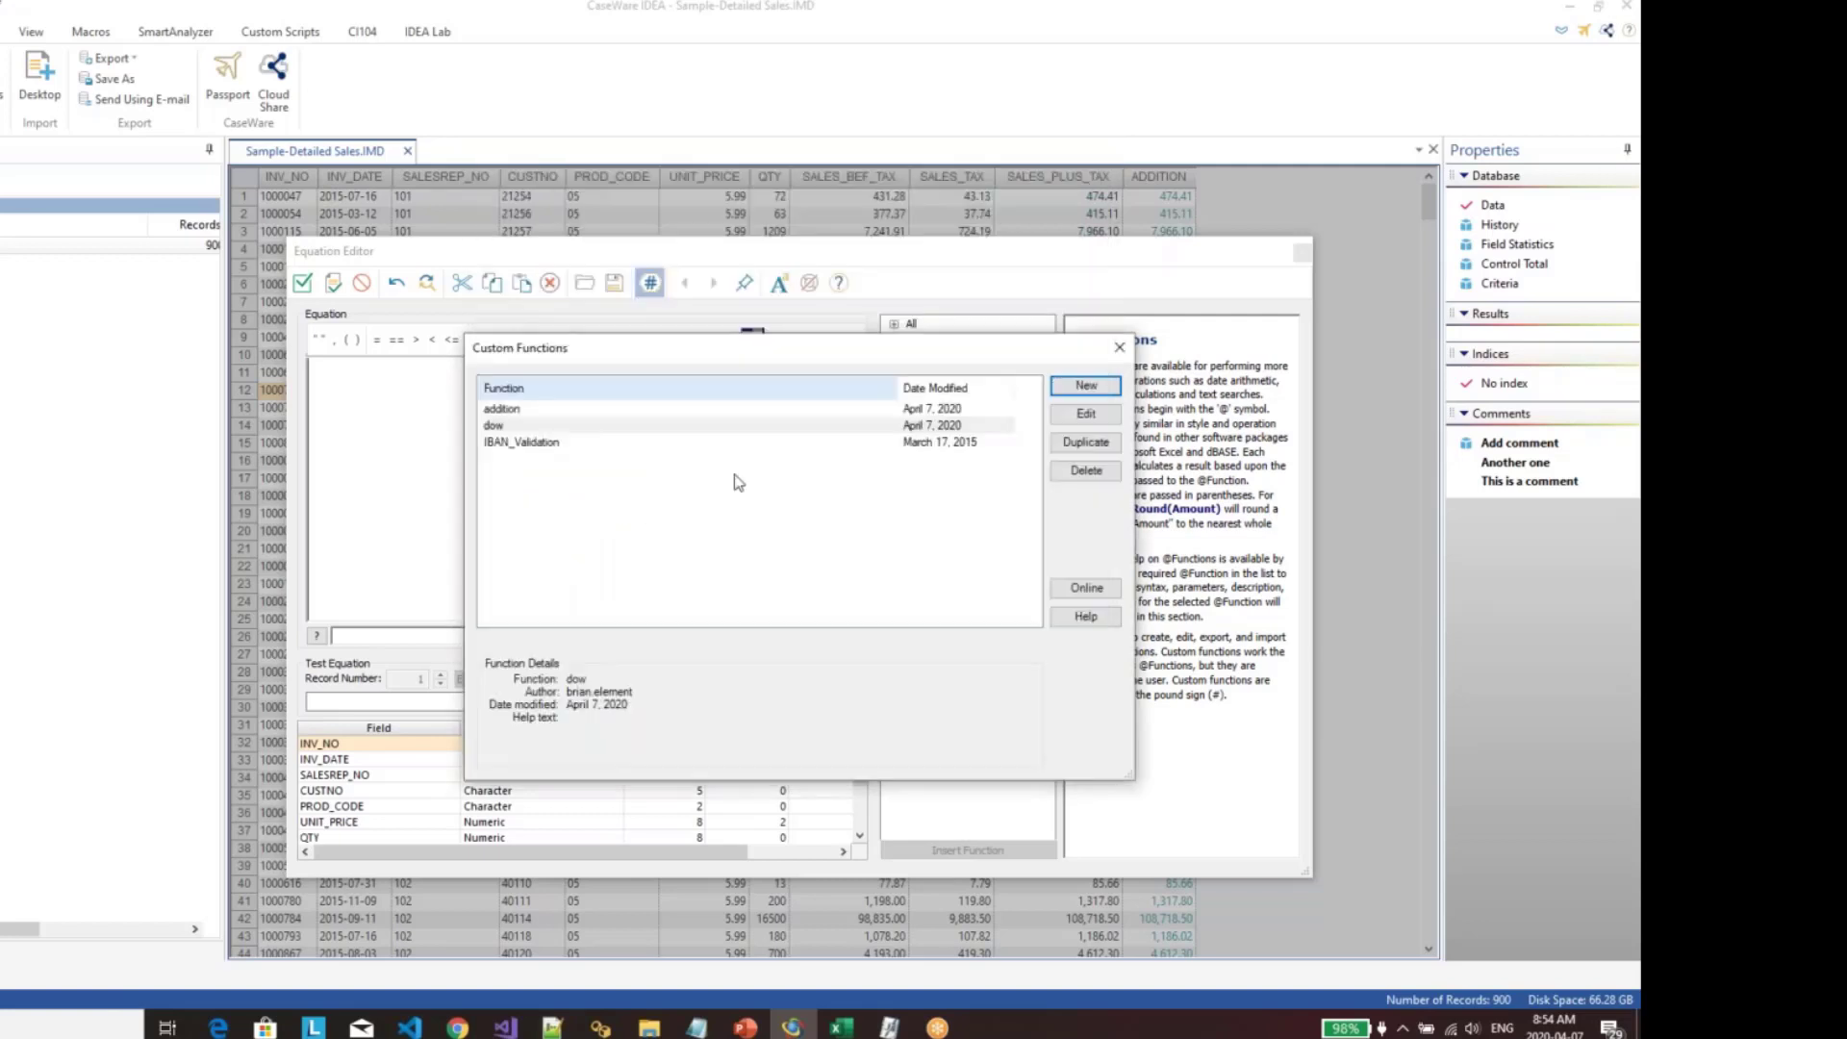
left_click(532, 426)
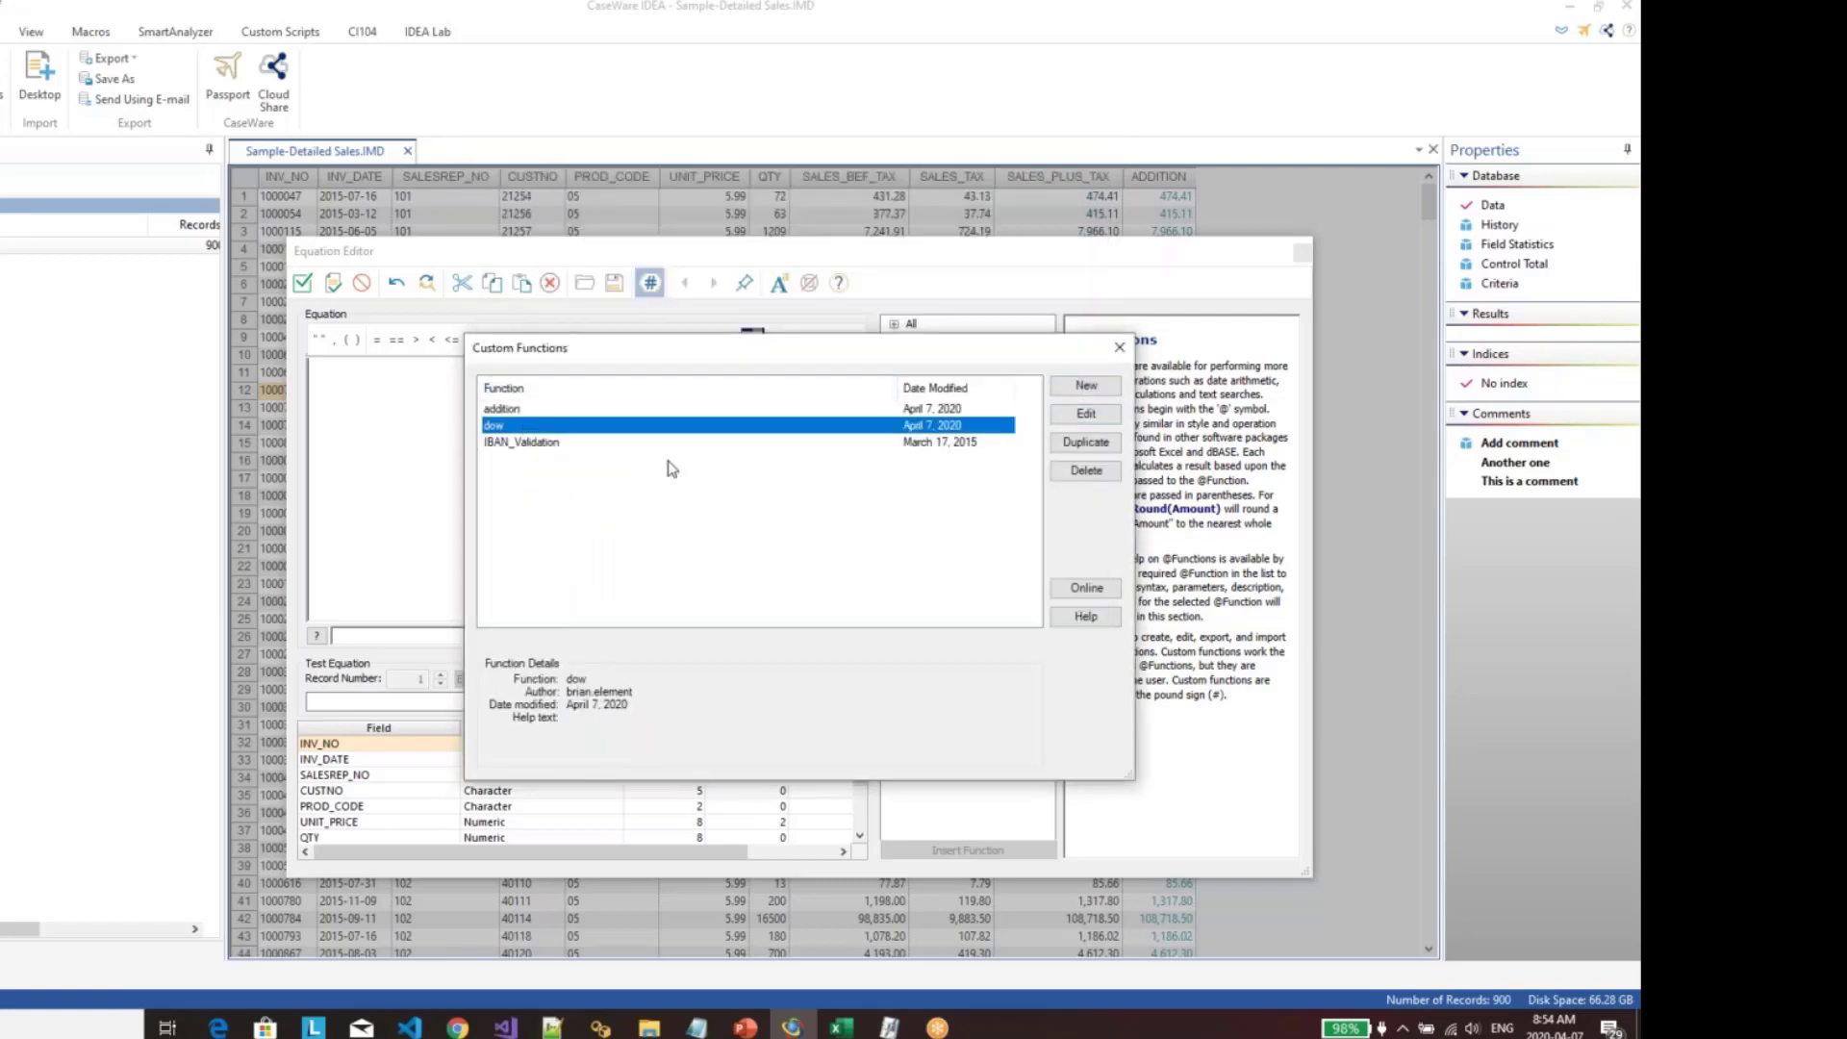
left_click(1119, 352)
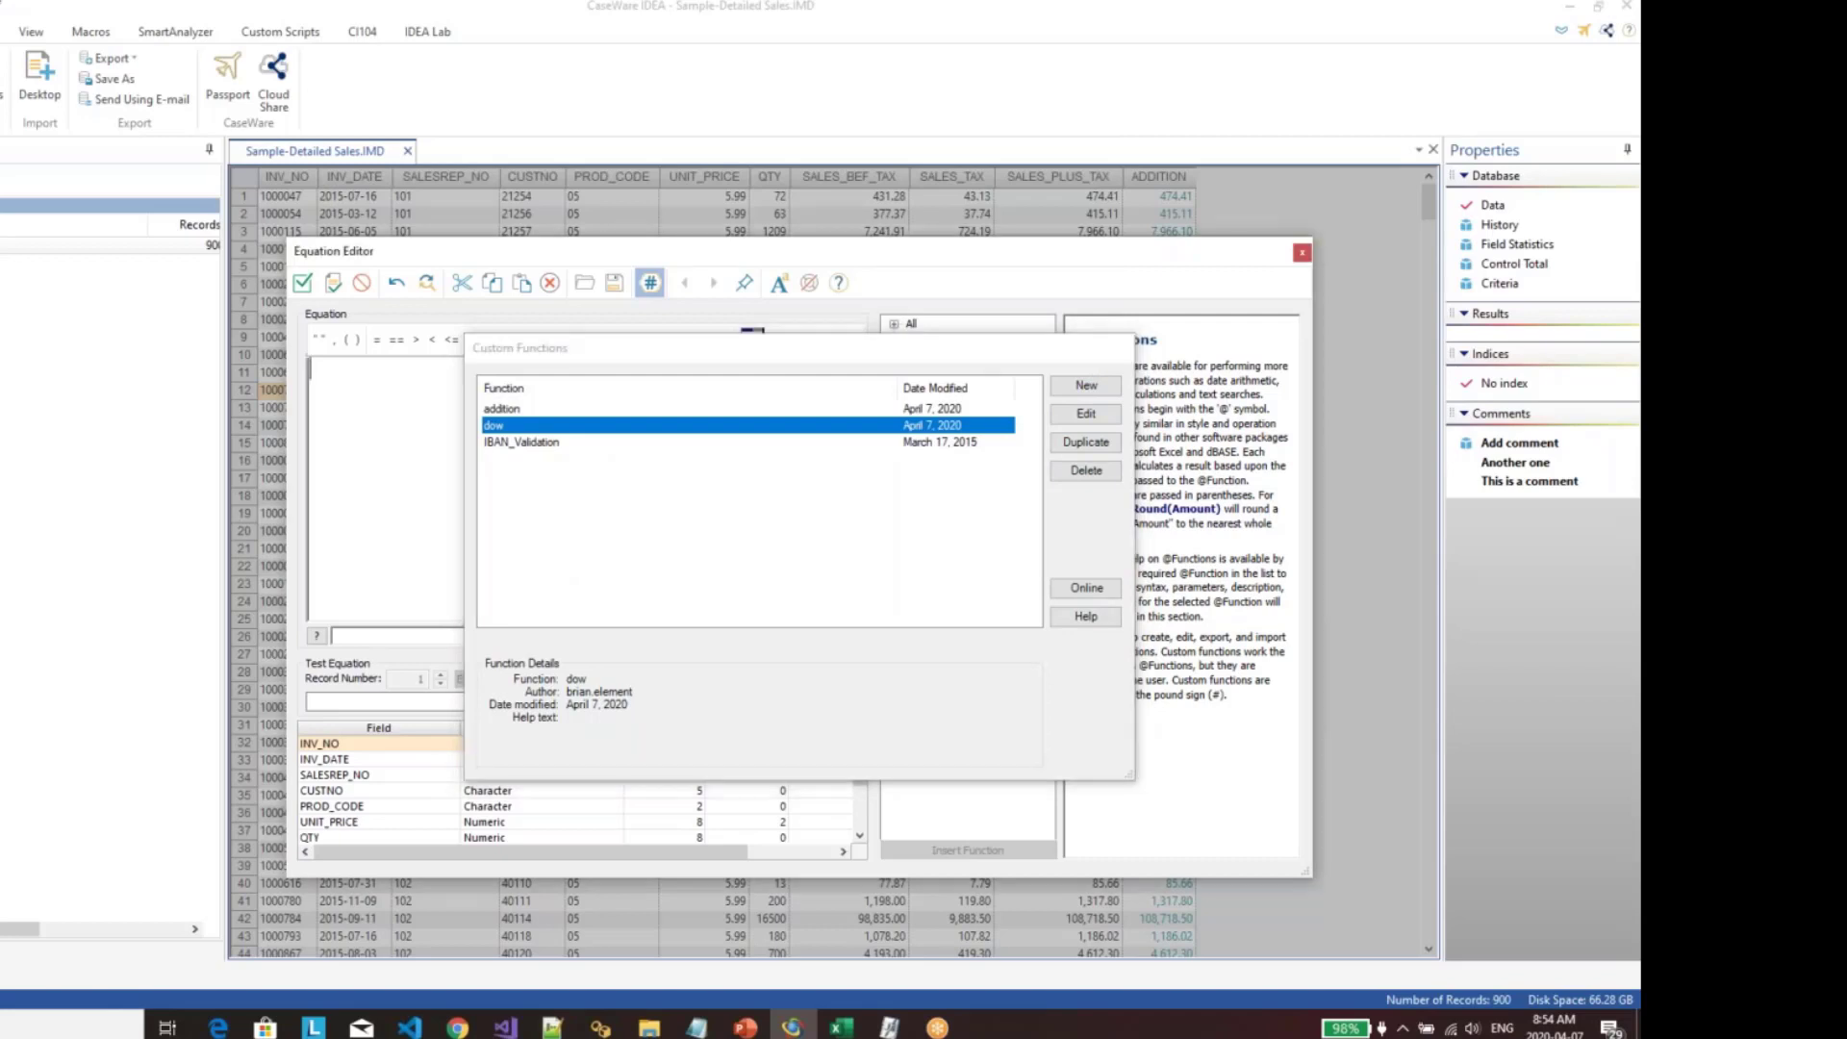
Step: Set the DOW virtual field's equation to #dow(INV_DATE), validate it, and apply the field changes to the database
type("#dow")
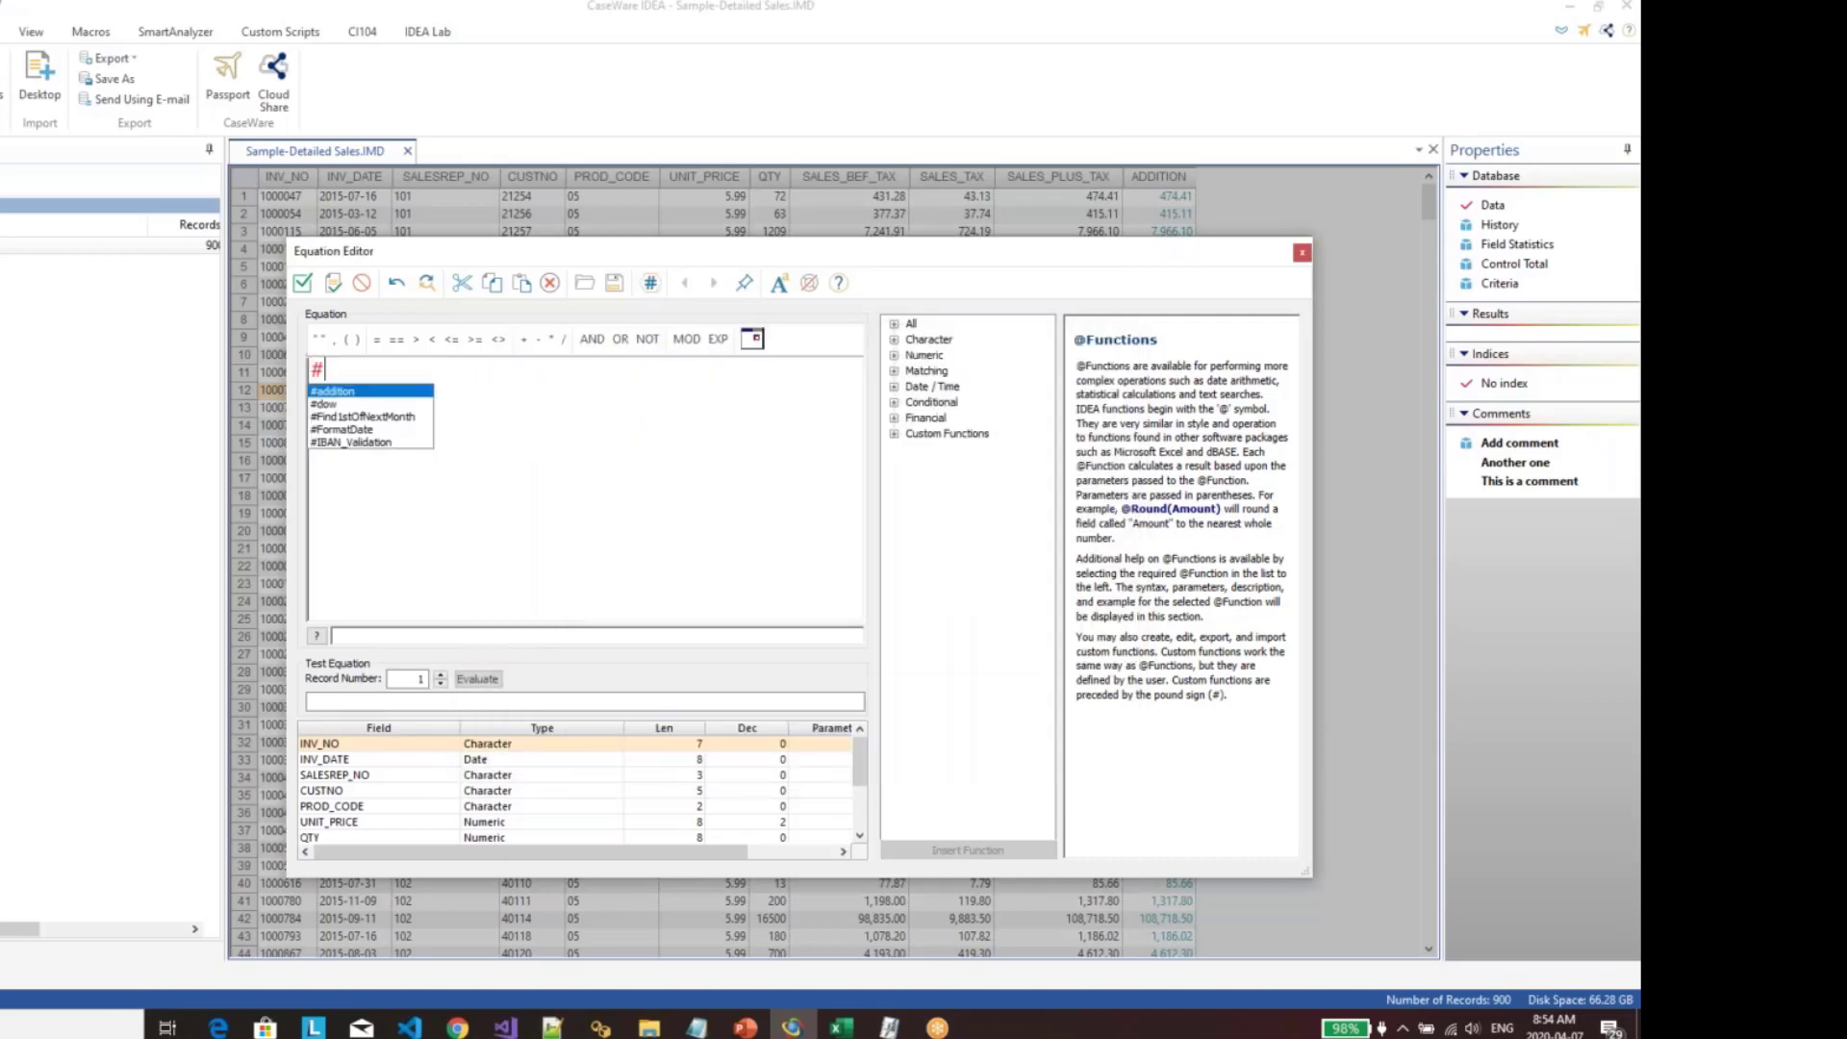
key("Return")
type("INV_DATE")
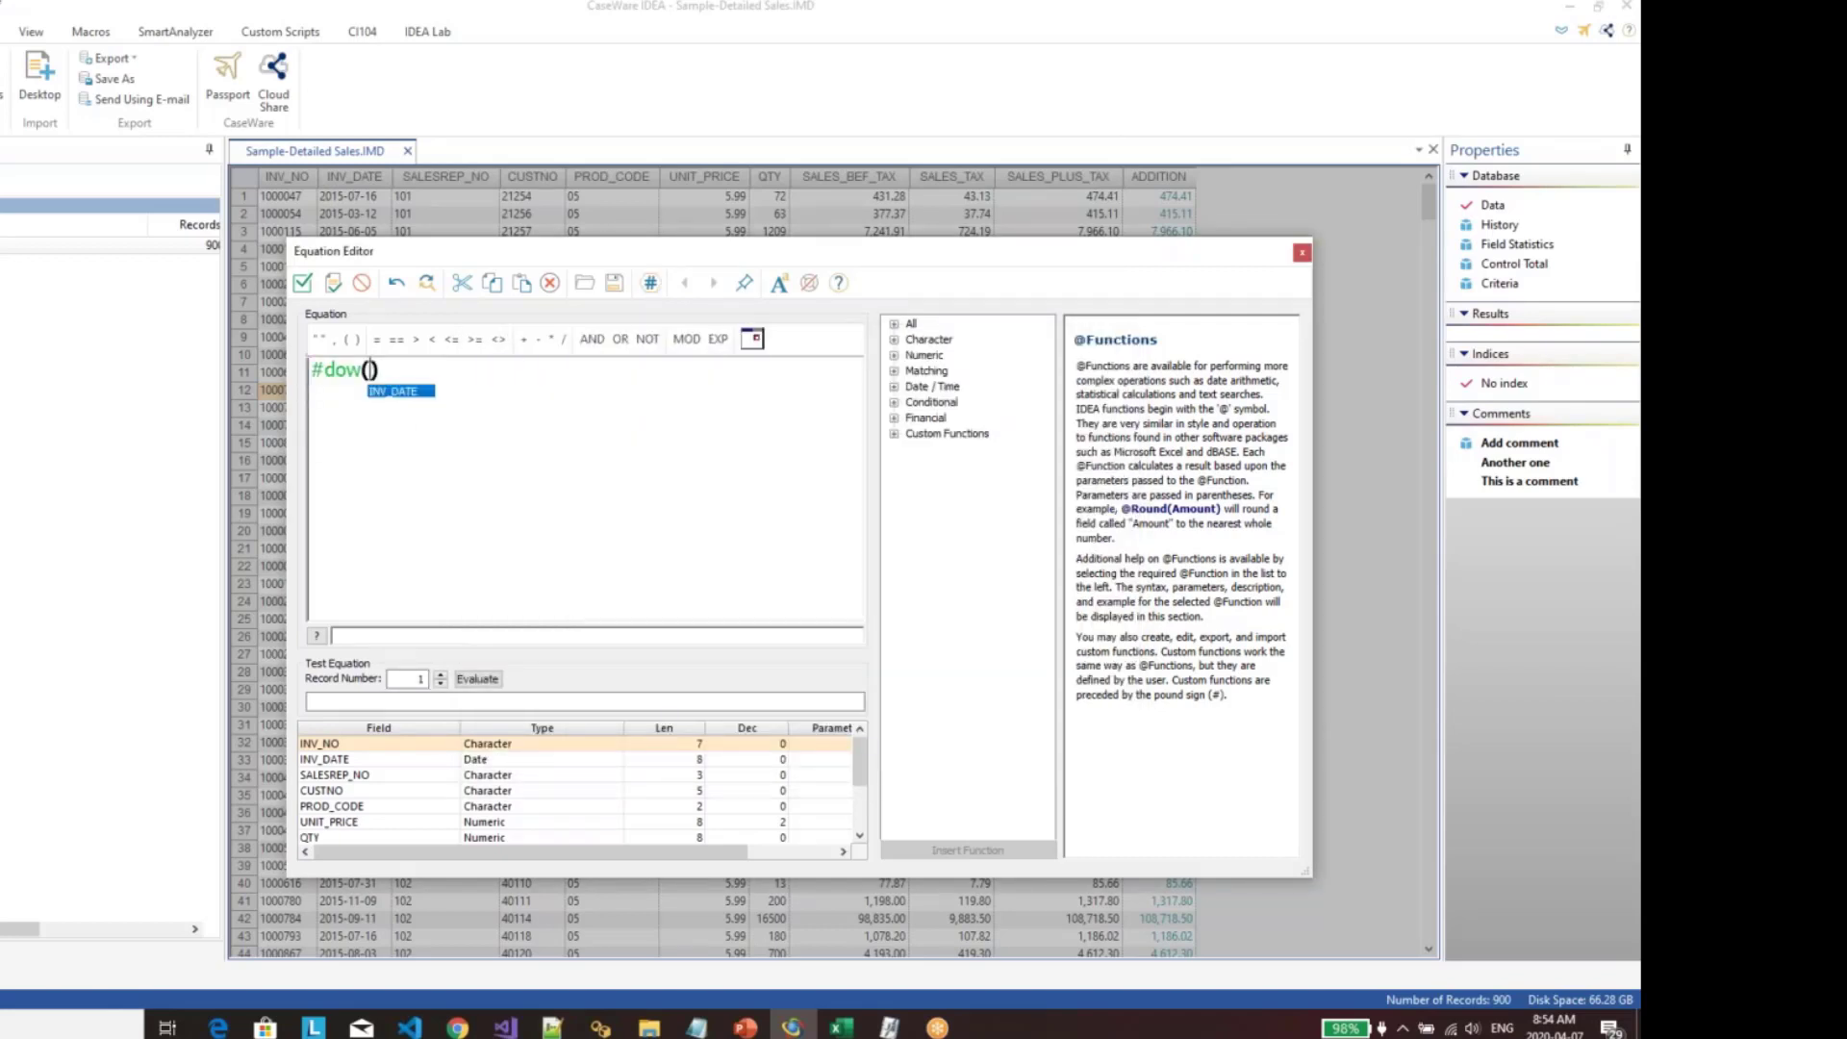
left_click(303, 282)
left_click(1040, 430)
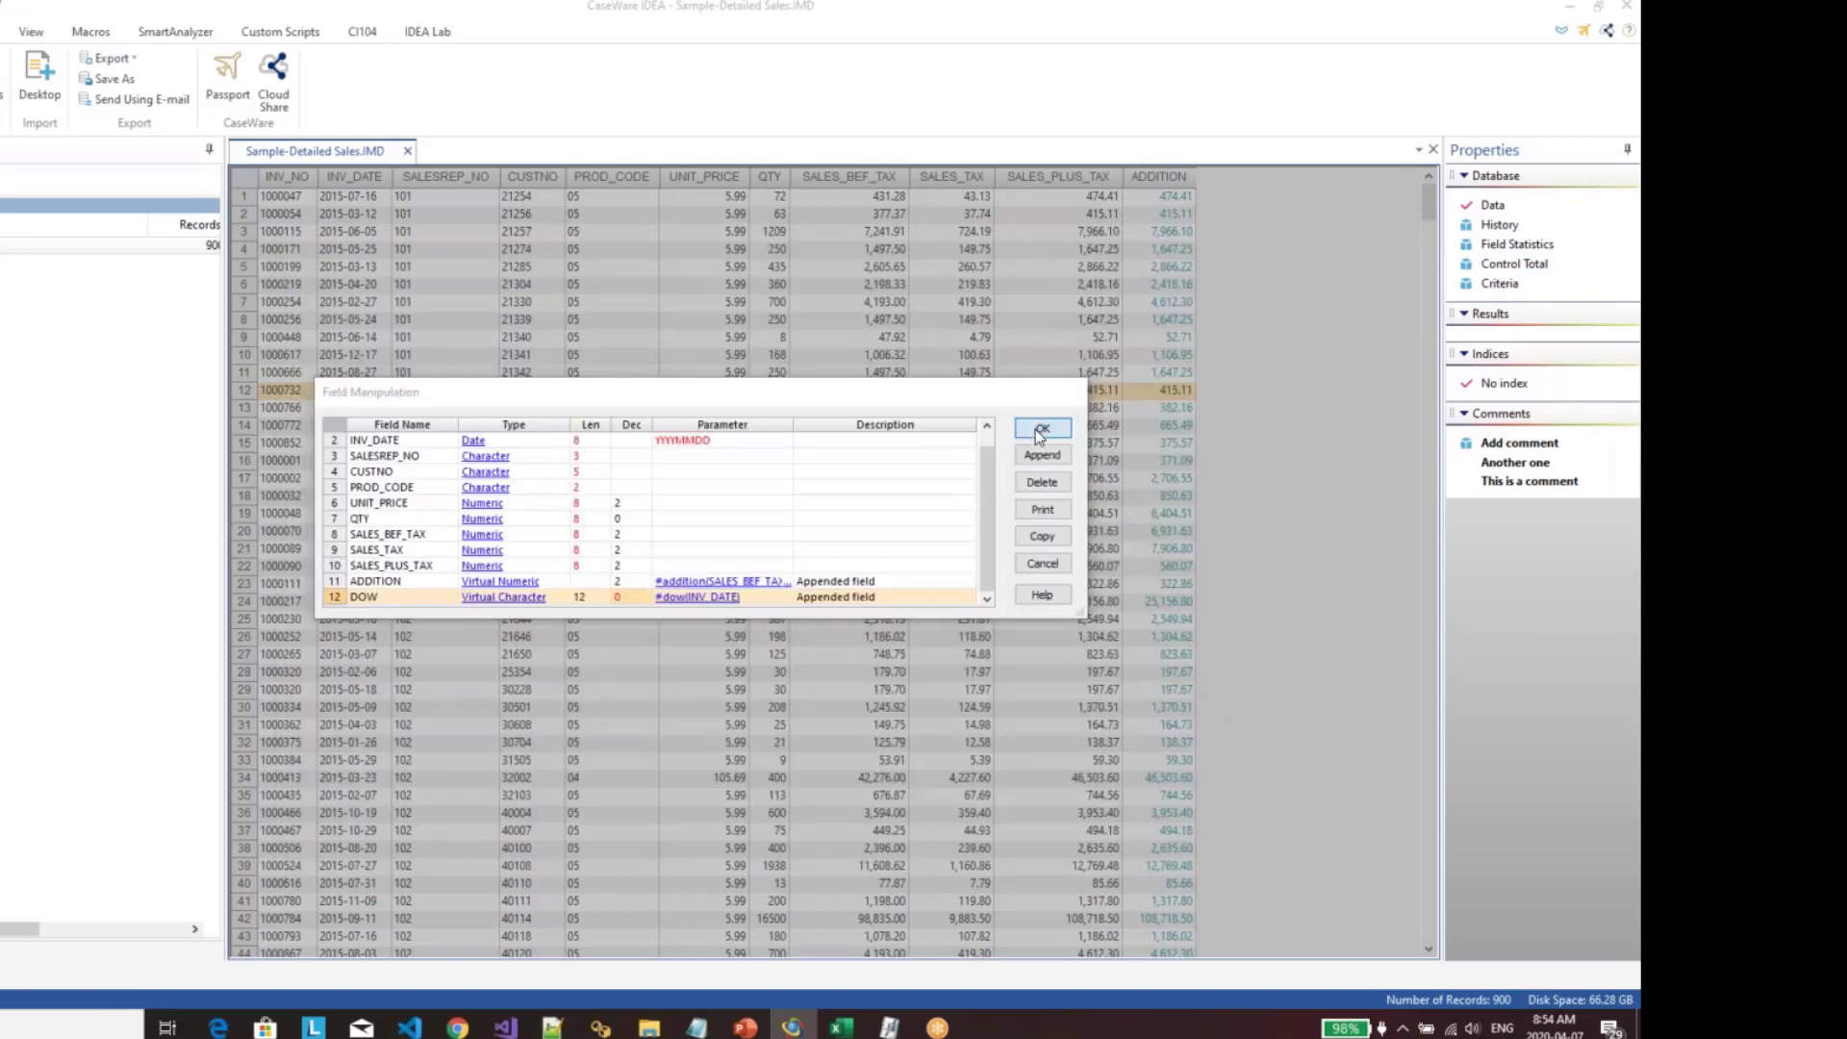
left_click(651, 587)
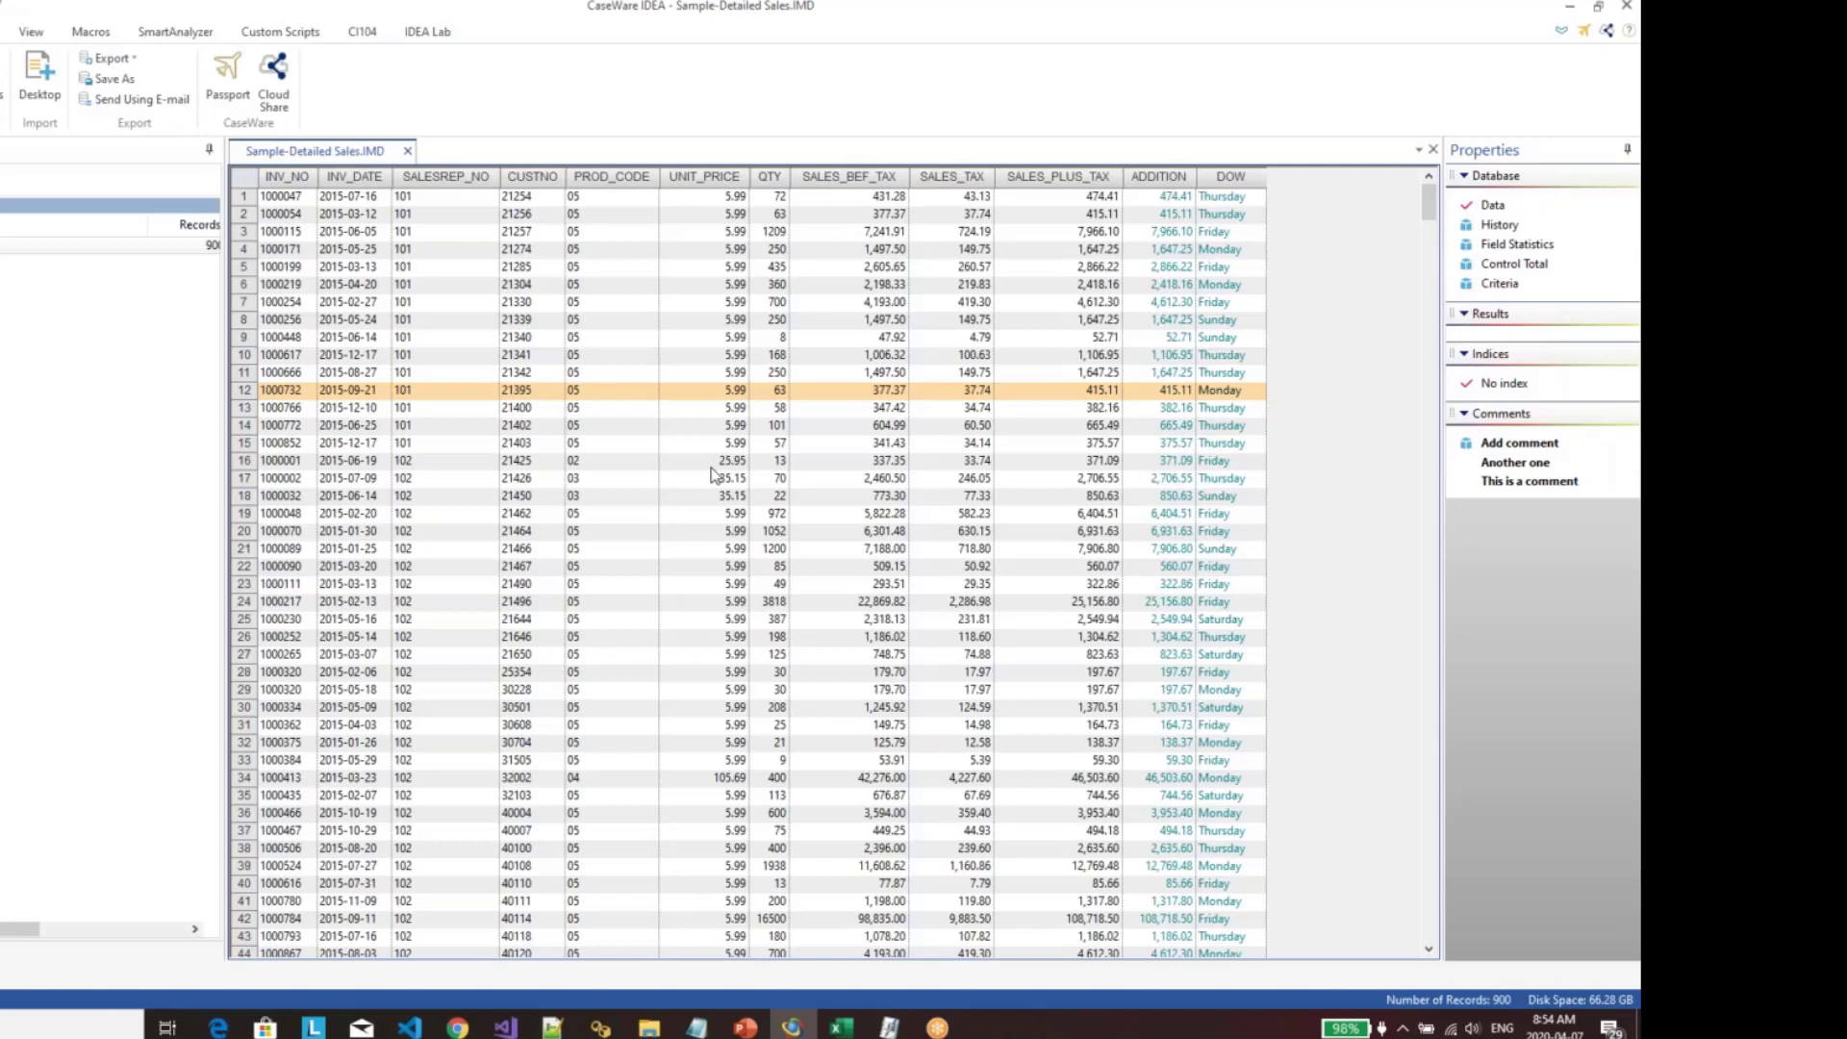
double_click(1213, 373)
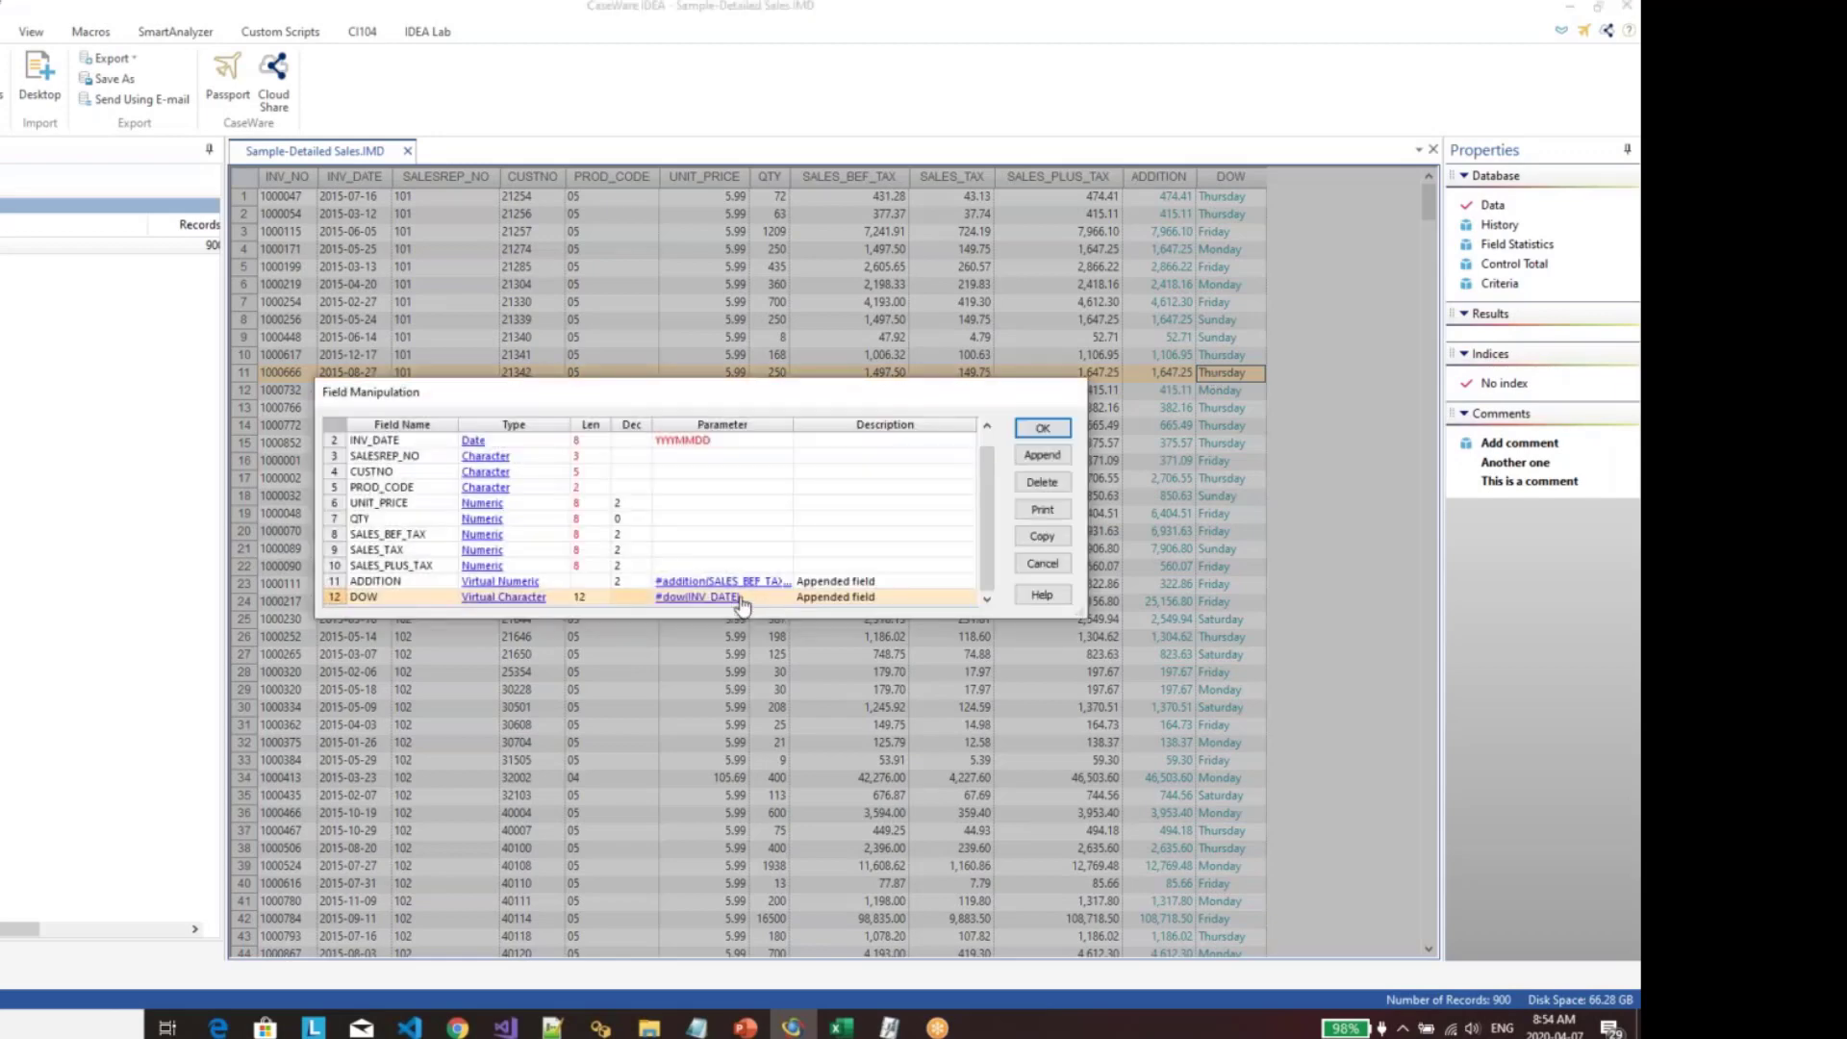
left_click(736, 598)
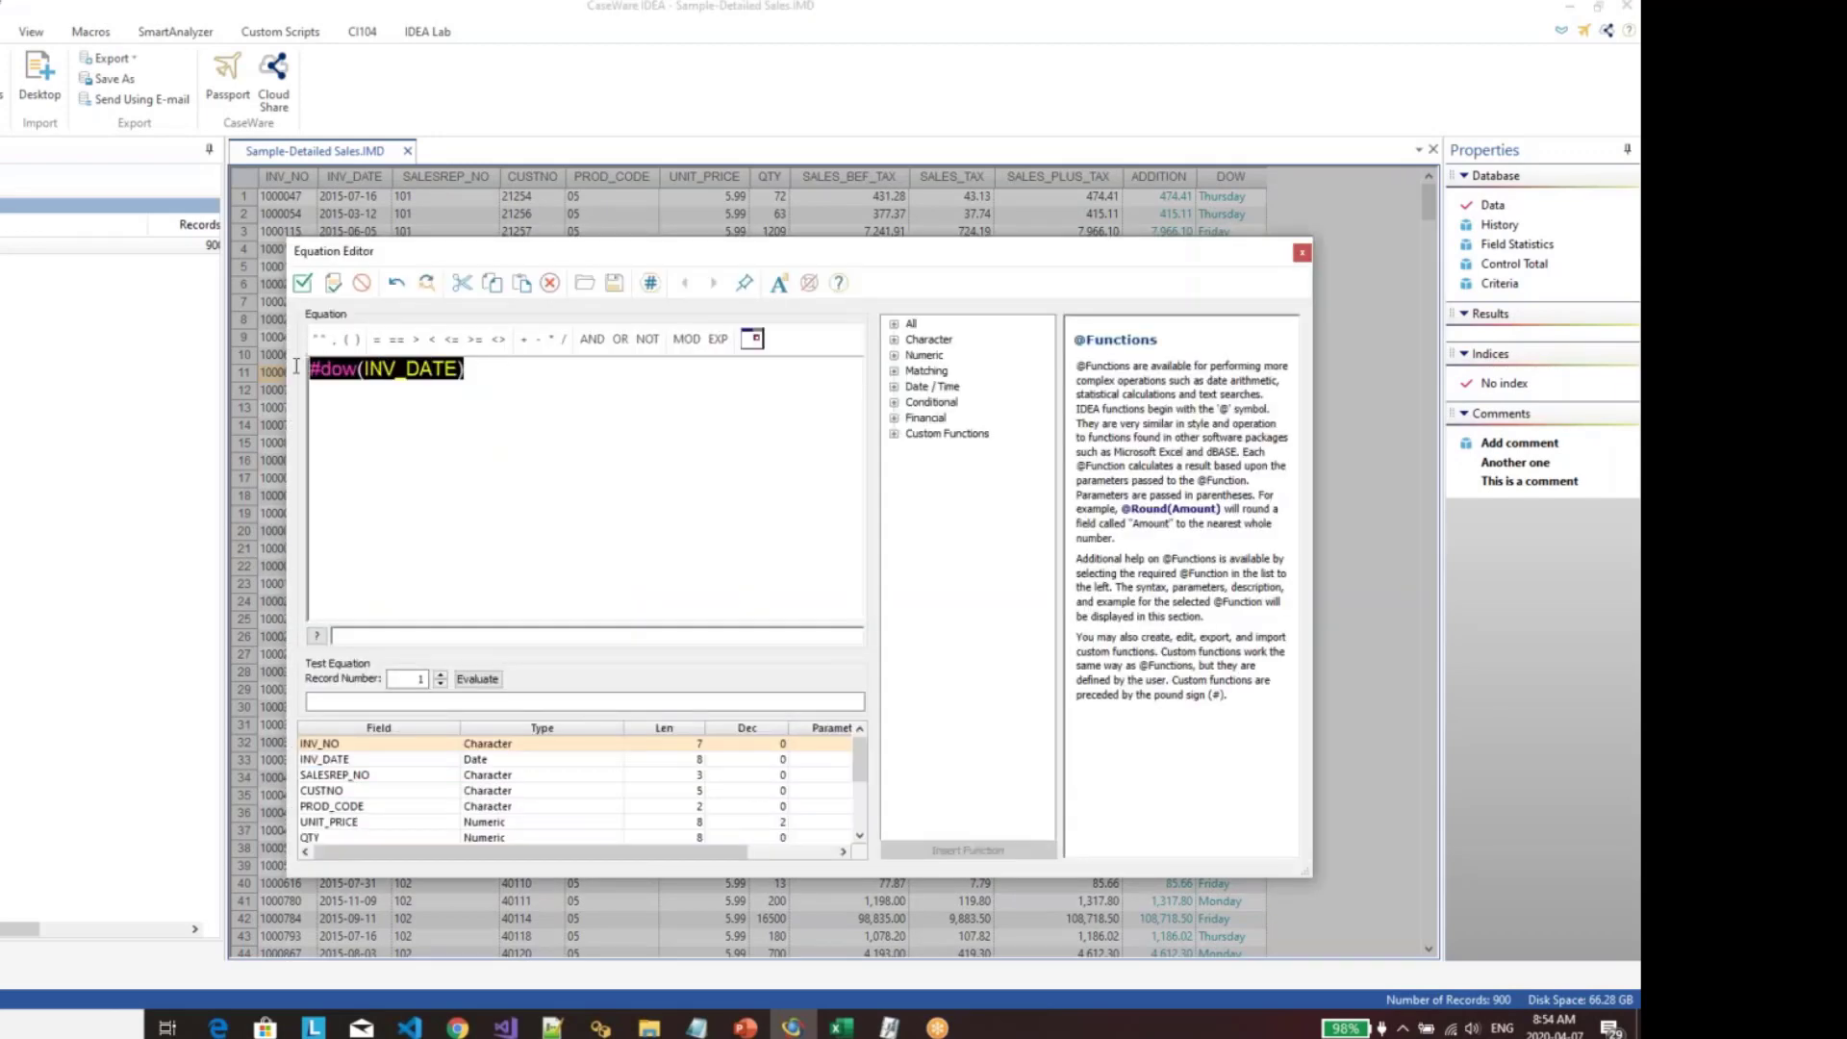
left_click(584, 281)
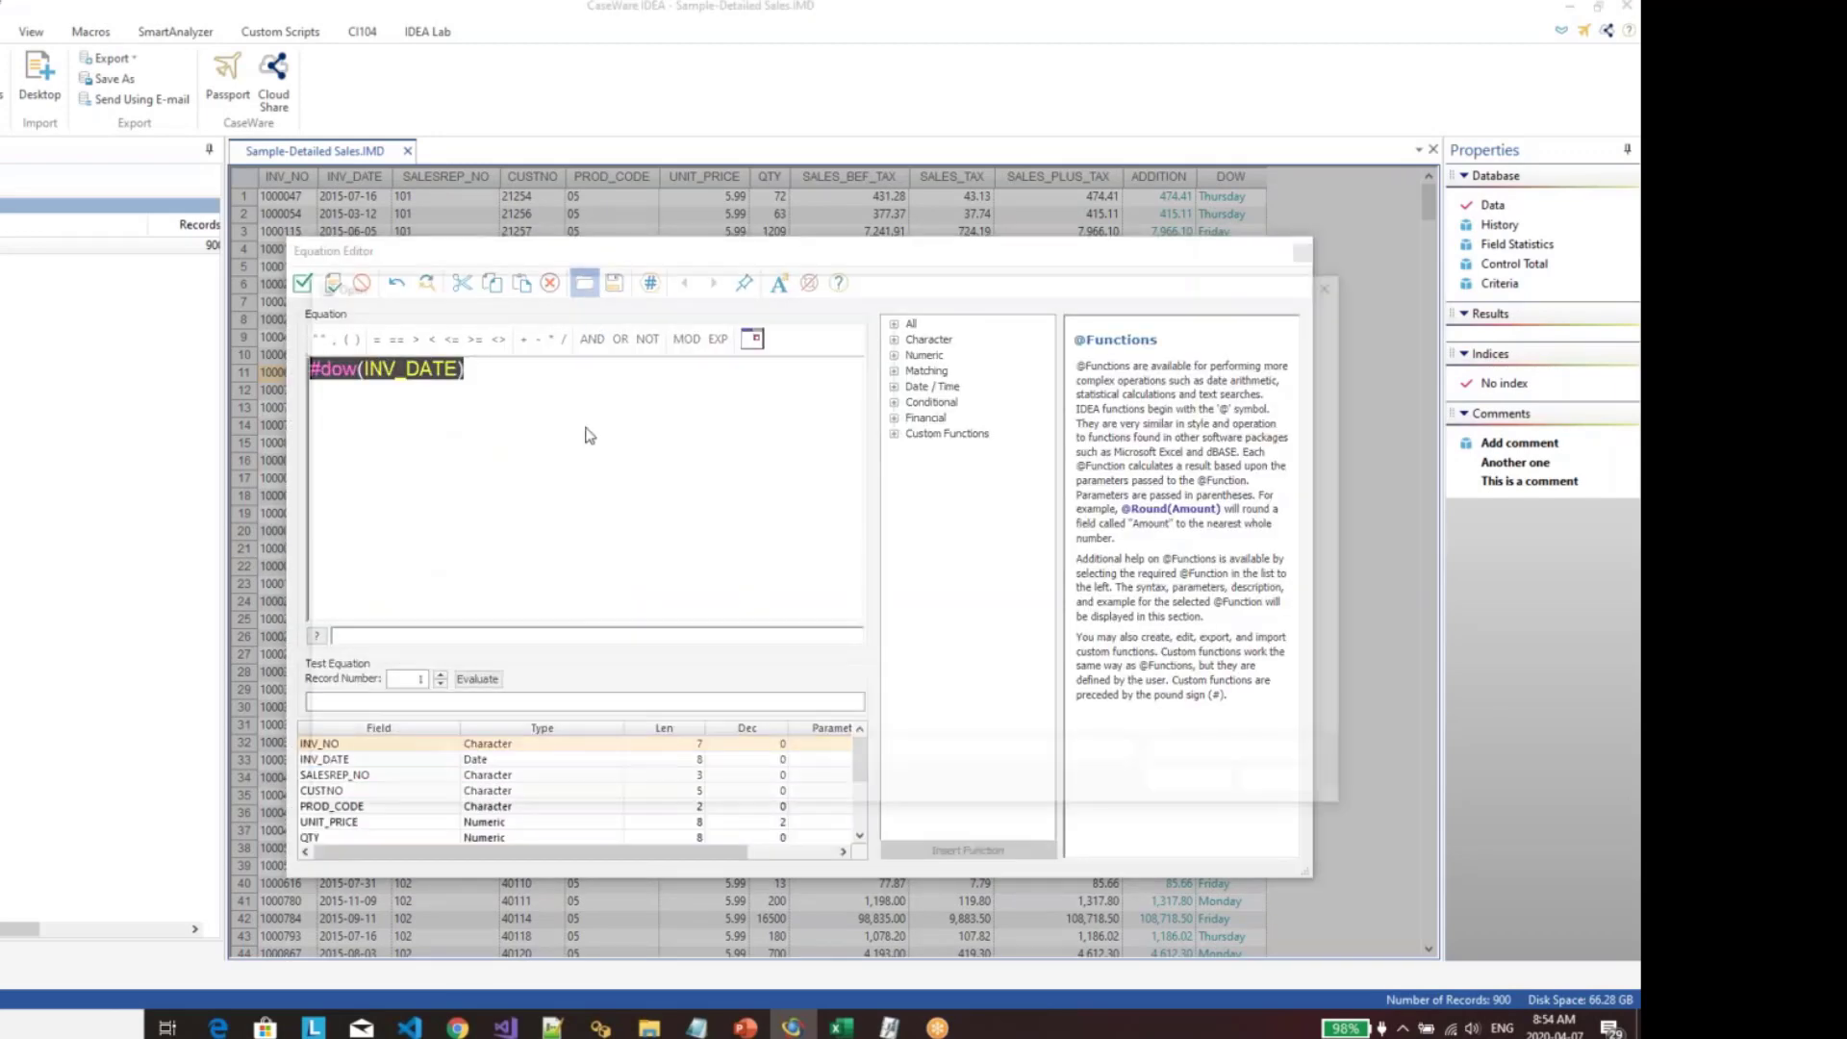
double_click(554, 404)
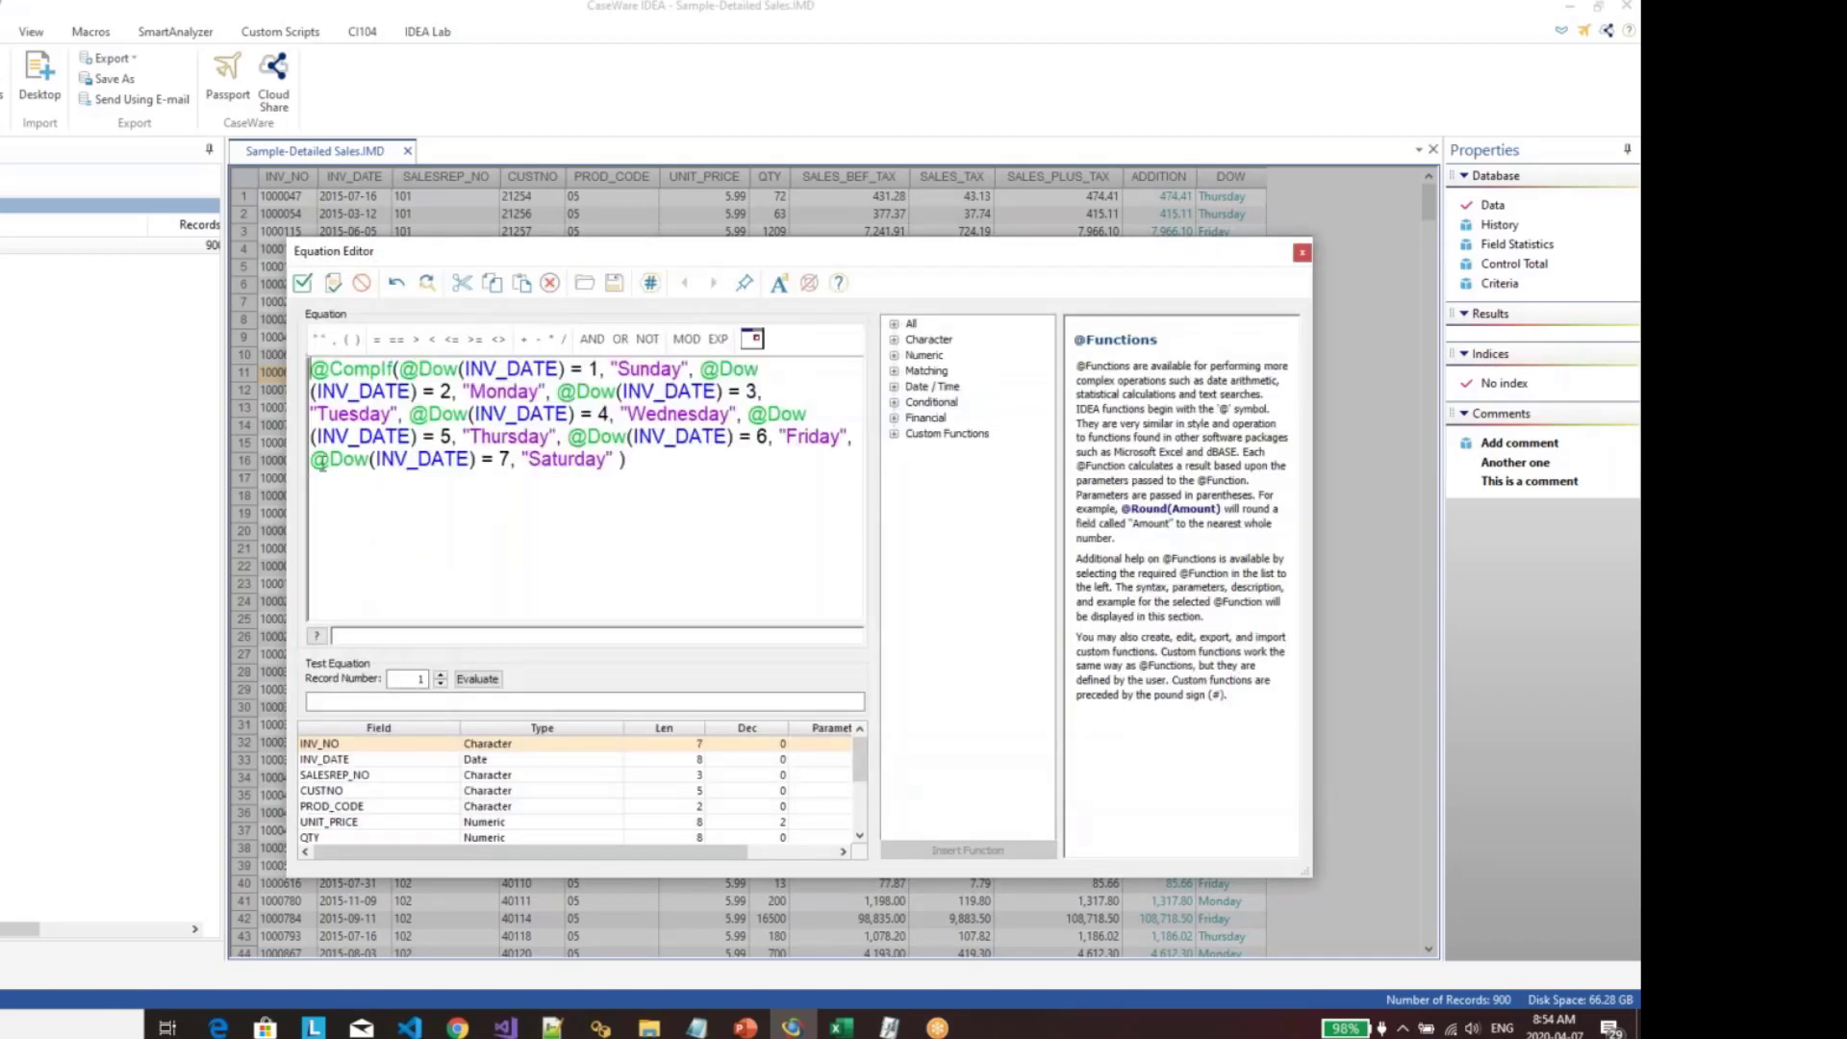
Step: Open the dow custom function from the equation editor, move its window aside, and close it again
left_click_drag(461, 251, 208, 186)
left_click(397, 216)
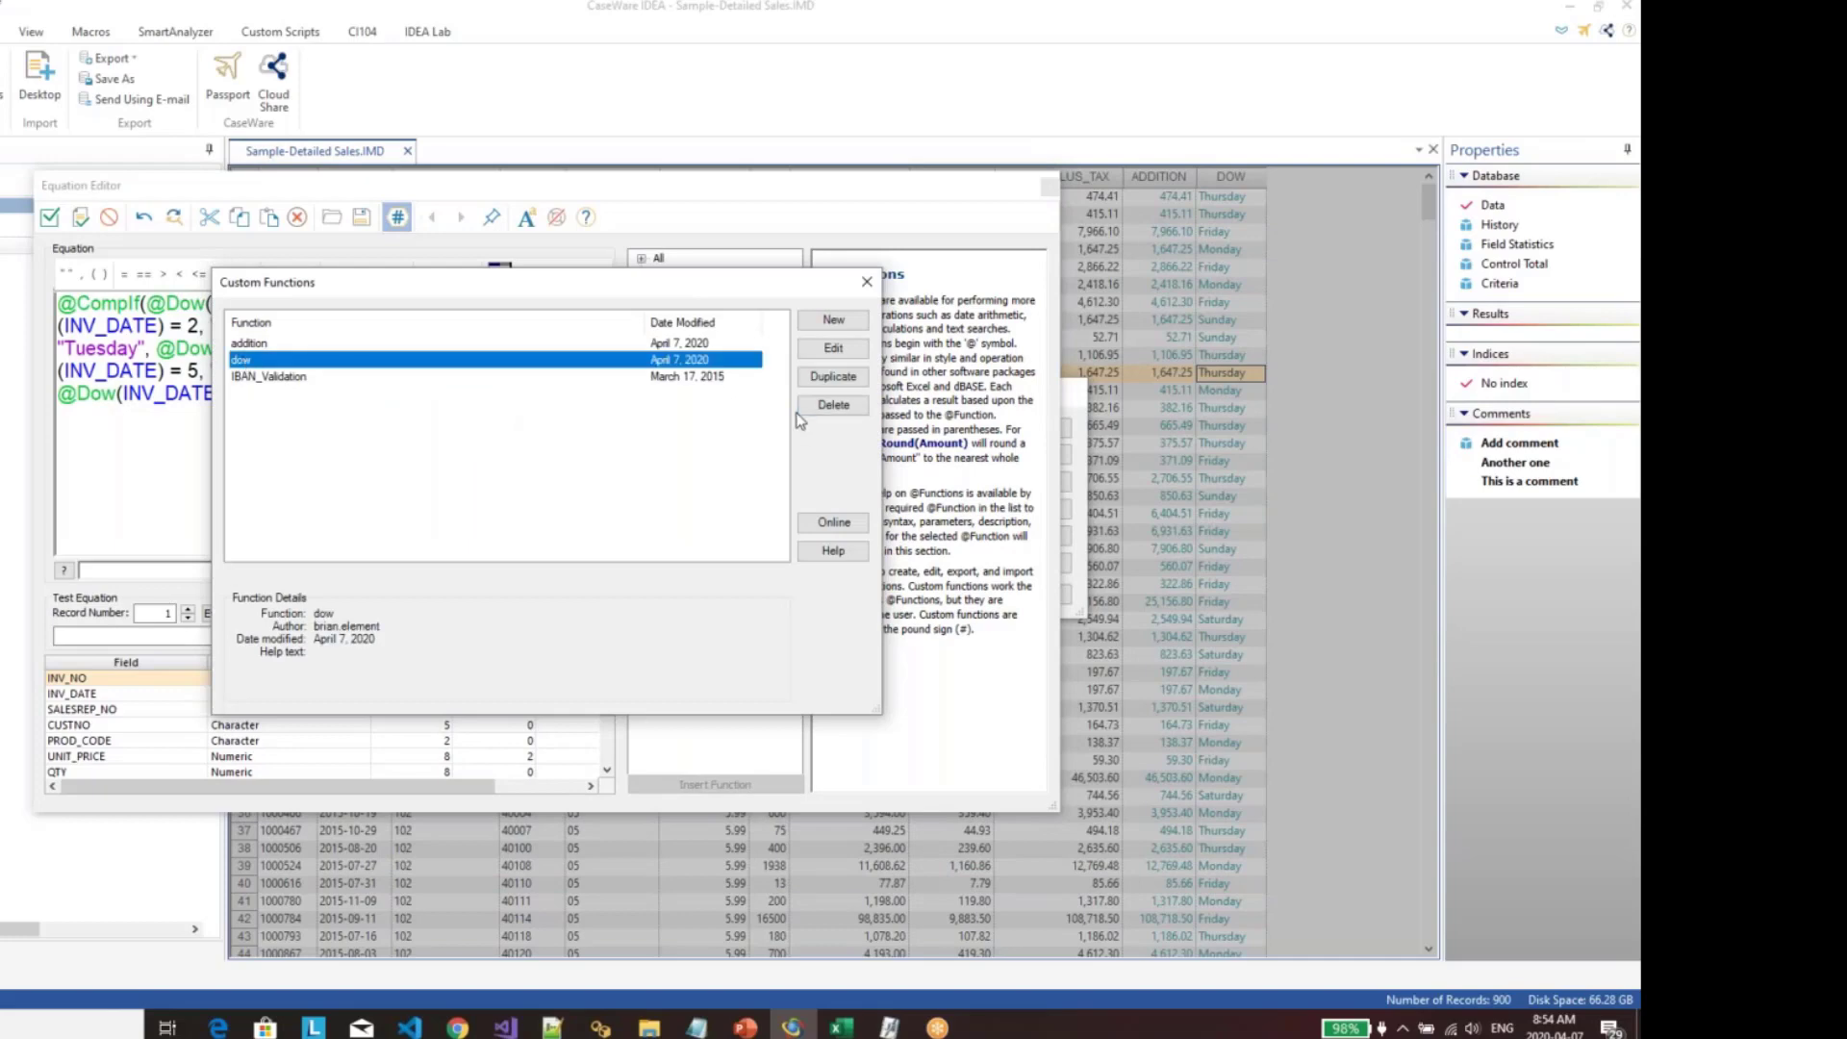
left_click(825, 352)
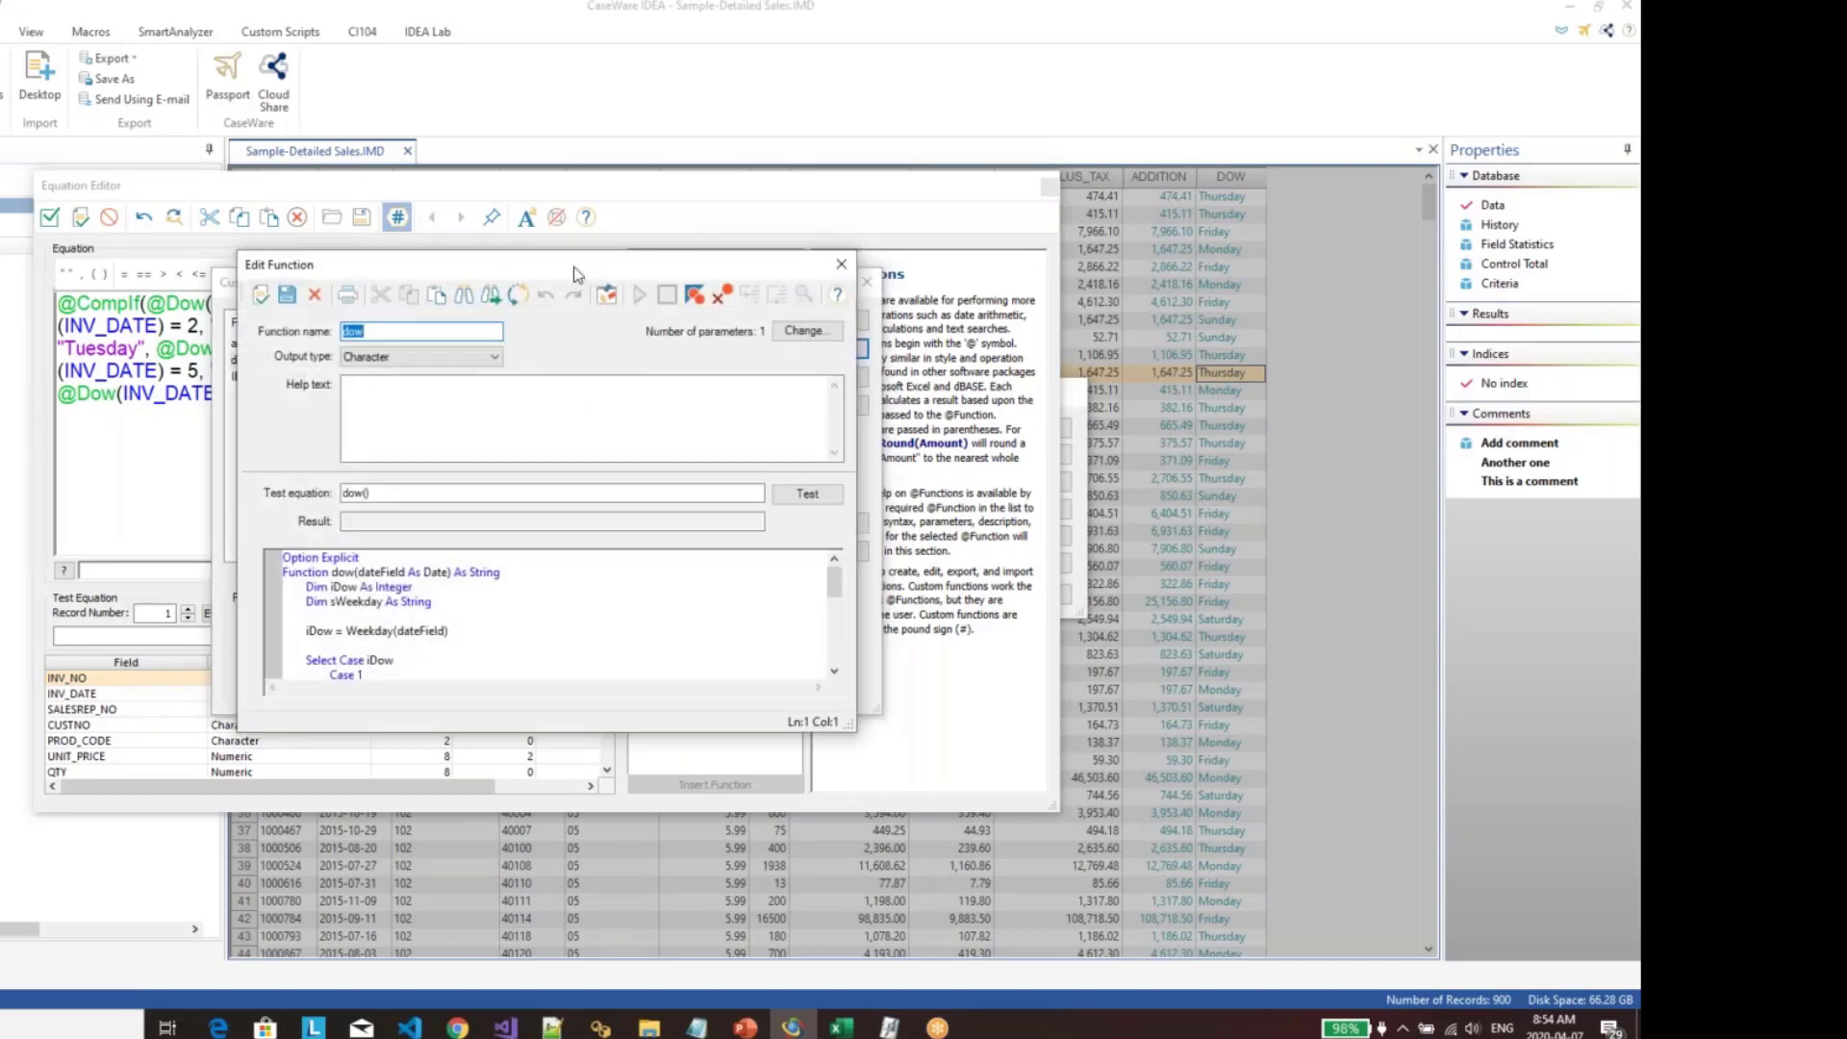
left_click_drag(575, 268, 1099, 255)
left_click(500, 385)
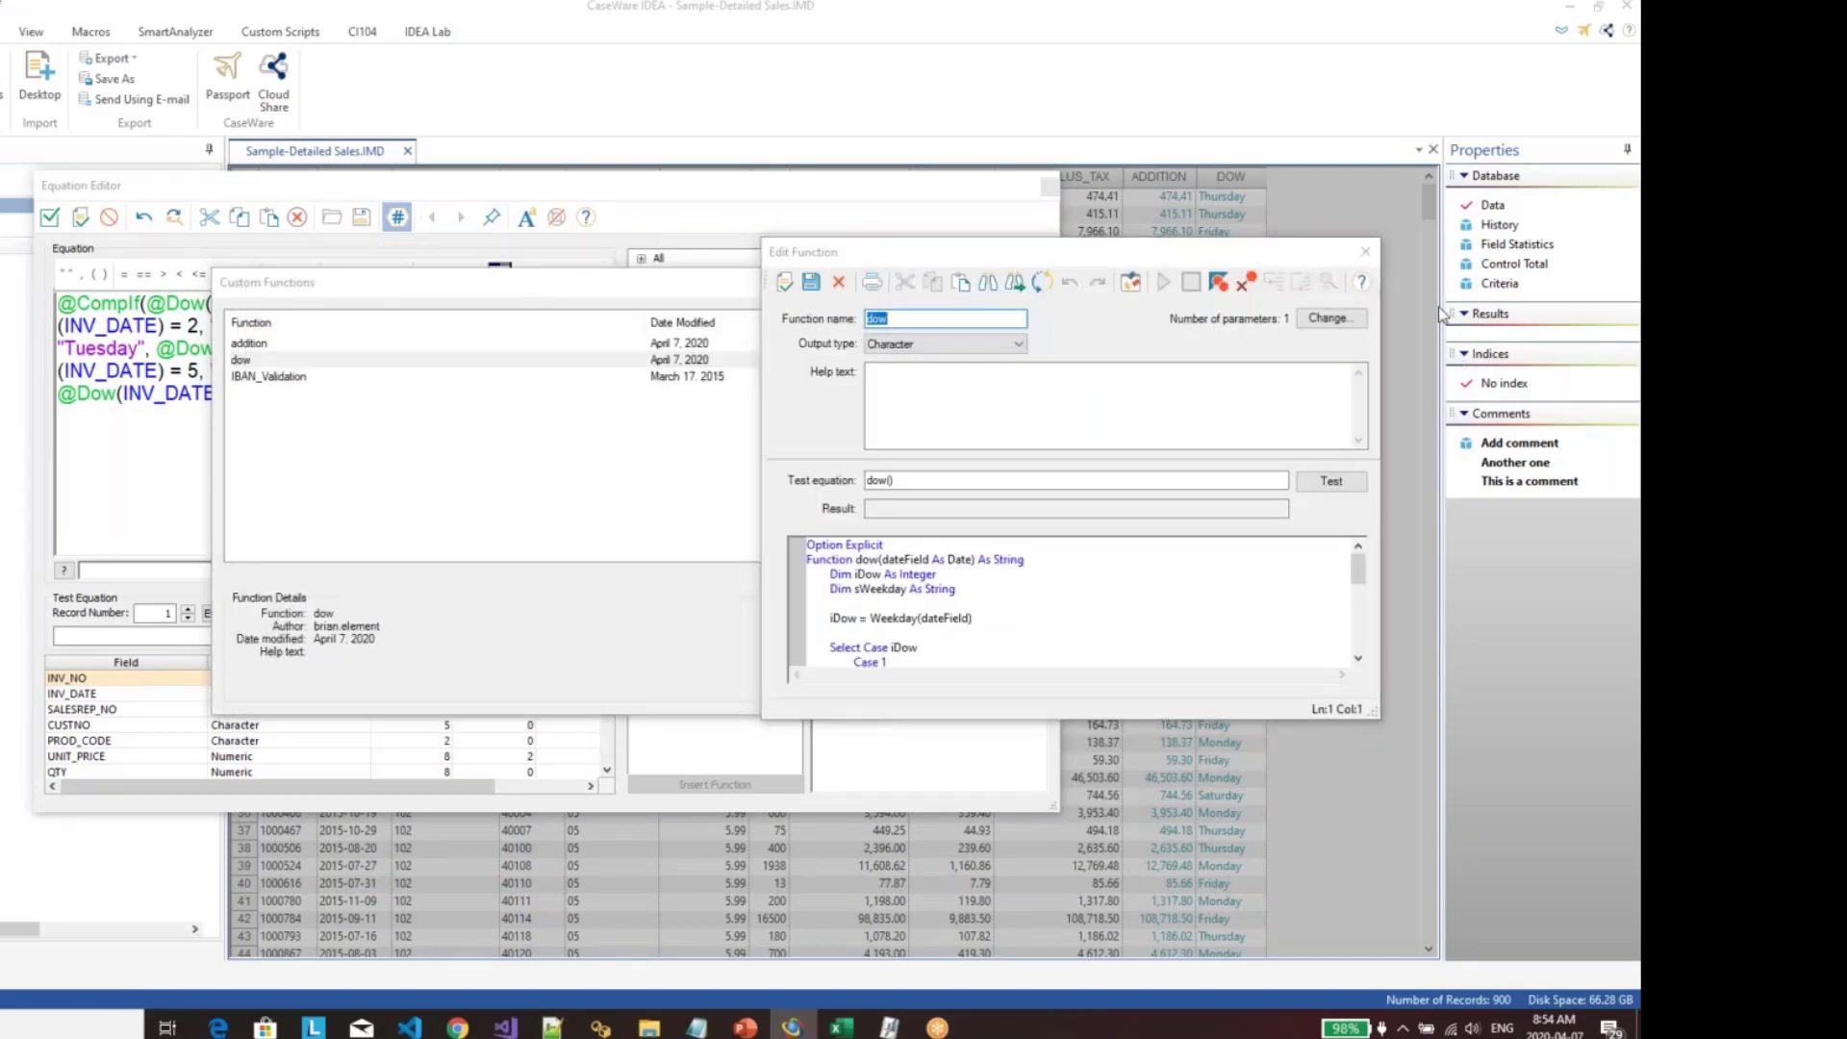
left_click(1364, 251)
left_click_drag(618, 282, 584, 464)
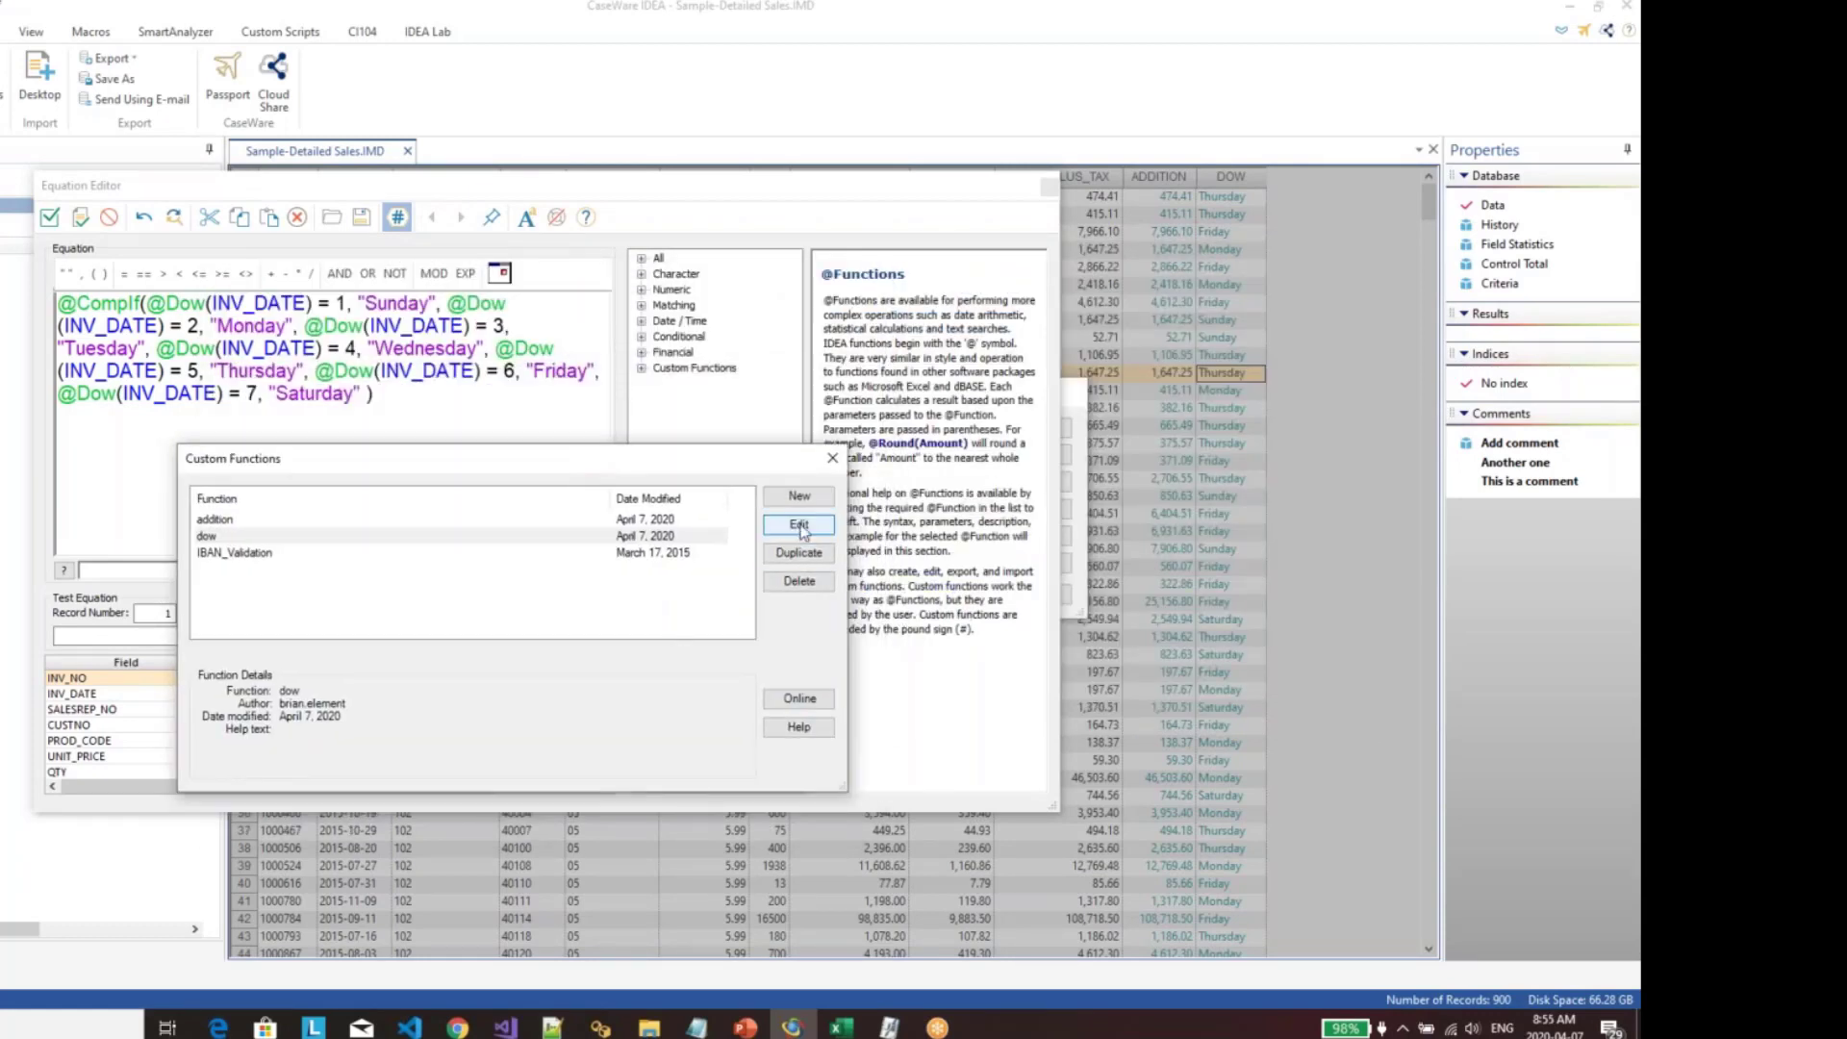
left_click(280, 533)
left_click(823, 533)
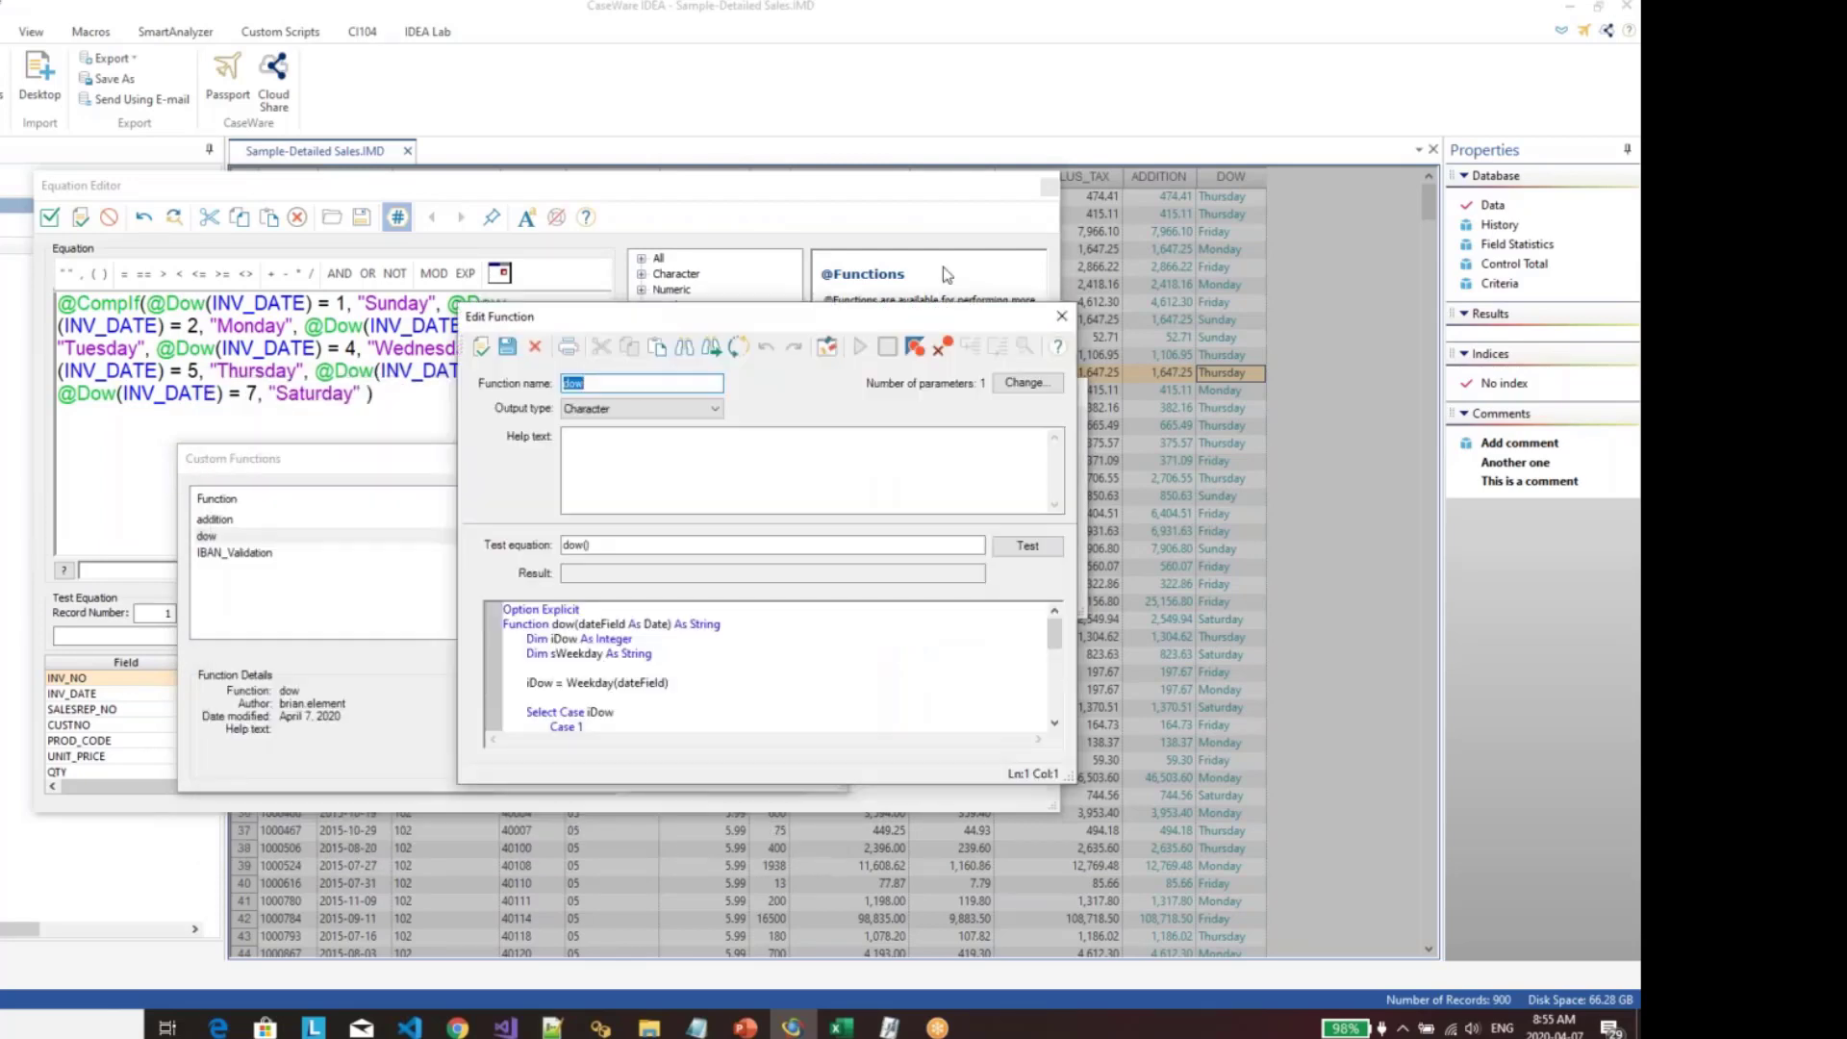
left_click_drag(925, 671, 923, 890)
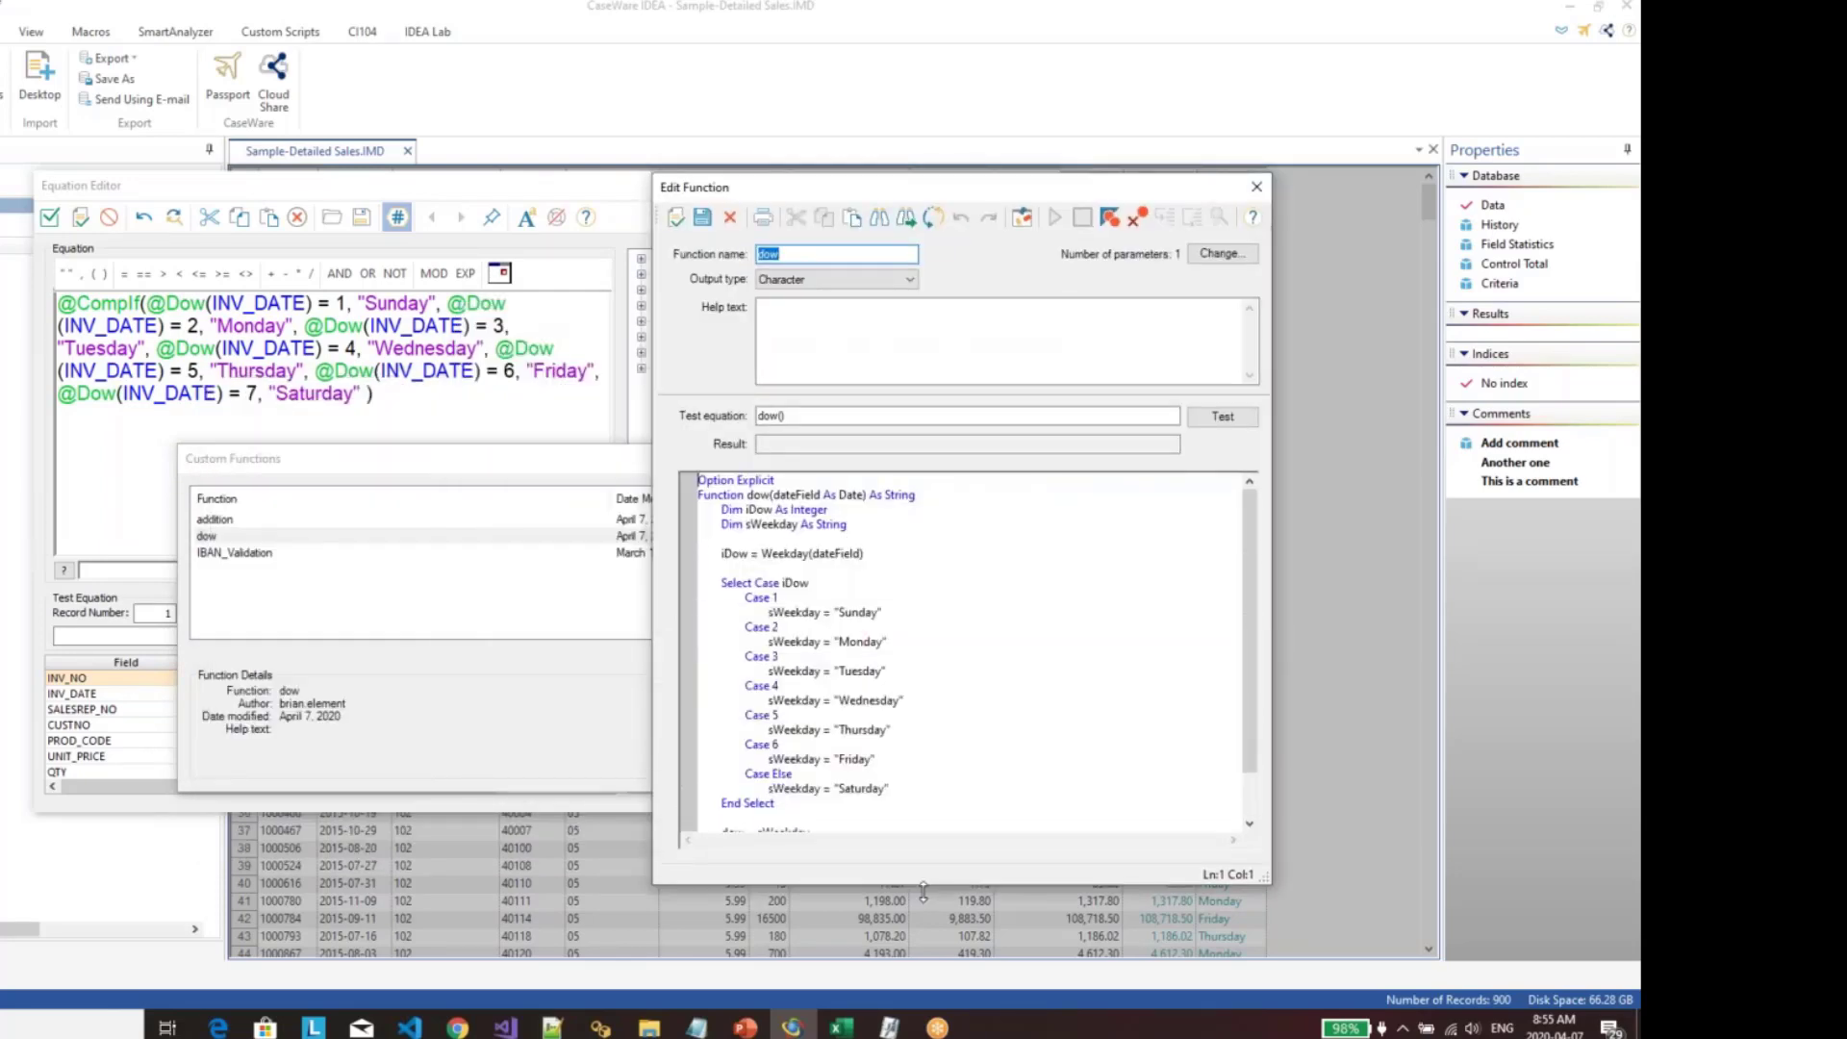
left_click_drag(839, 189, 802, 23)
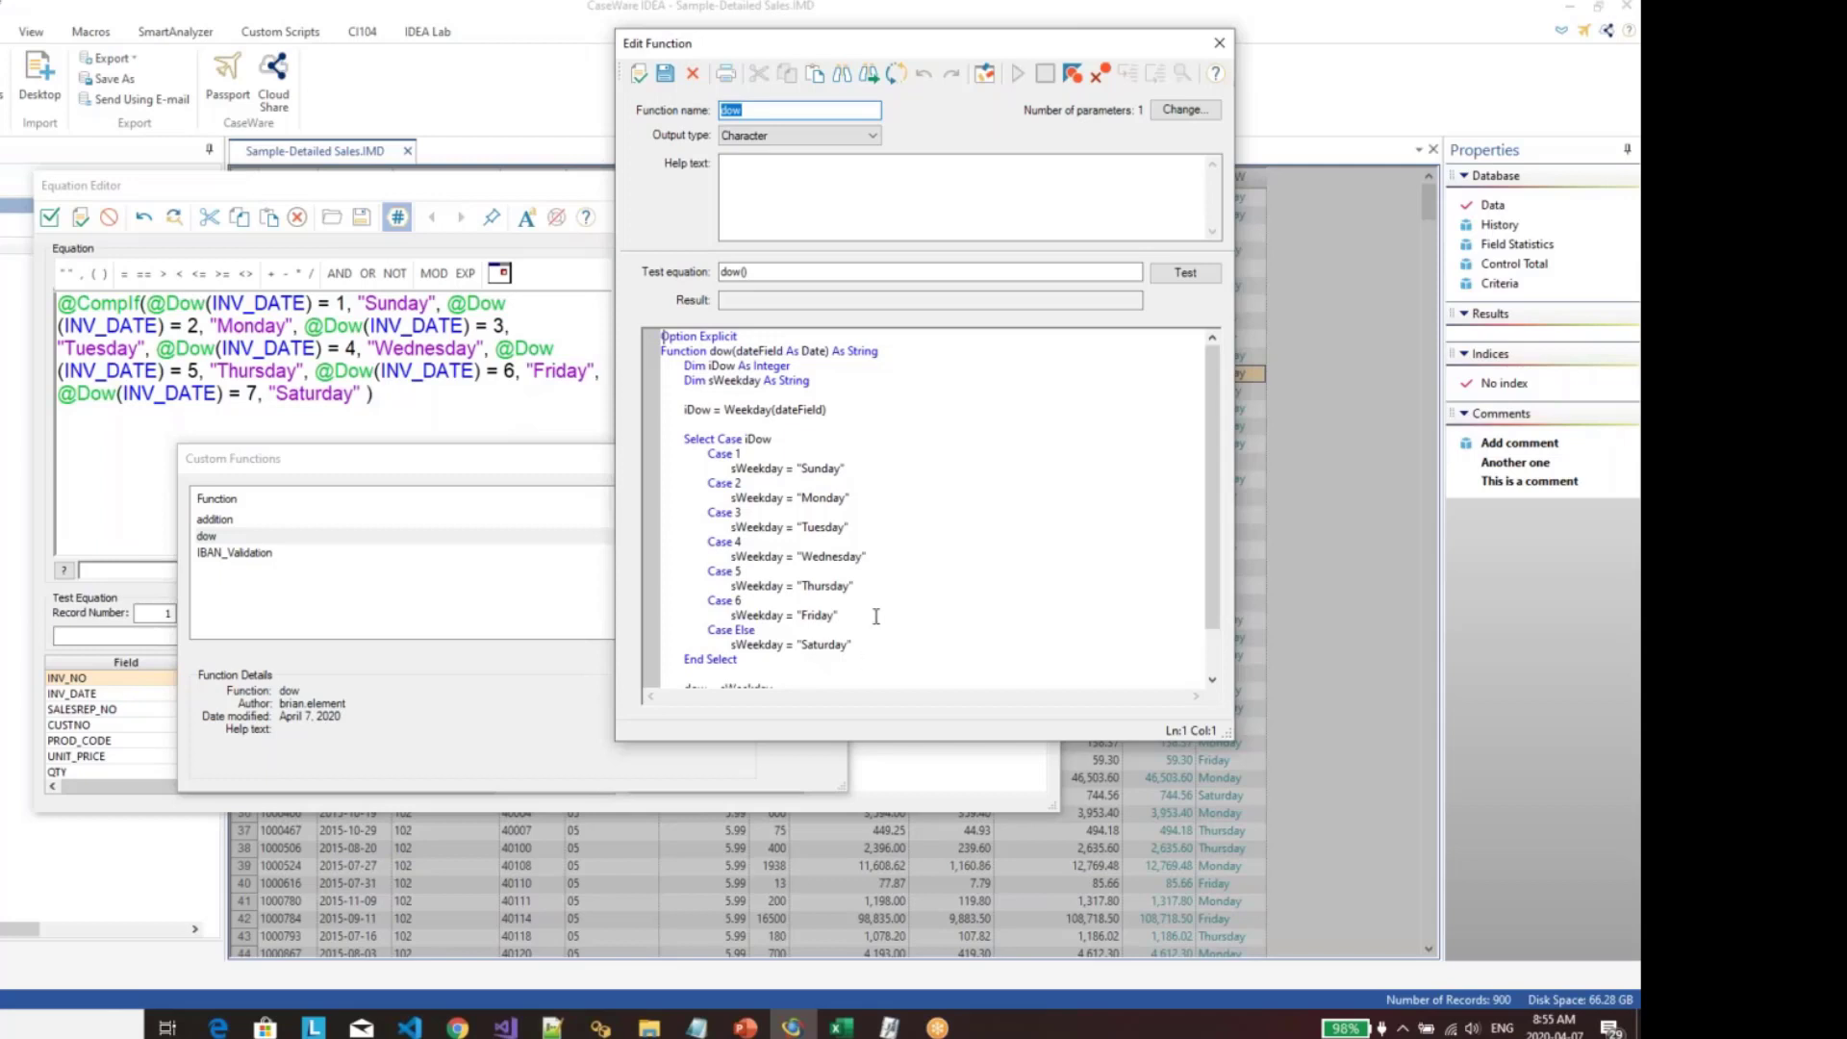
scroll(874, 618, "down", 2)
scroll(875, 618, "up", 1)
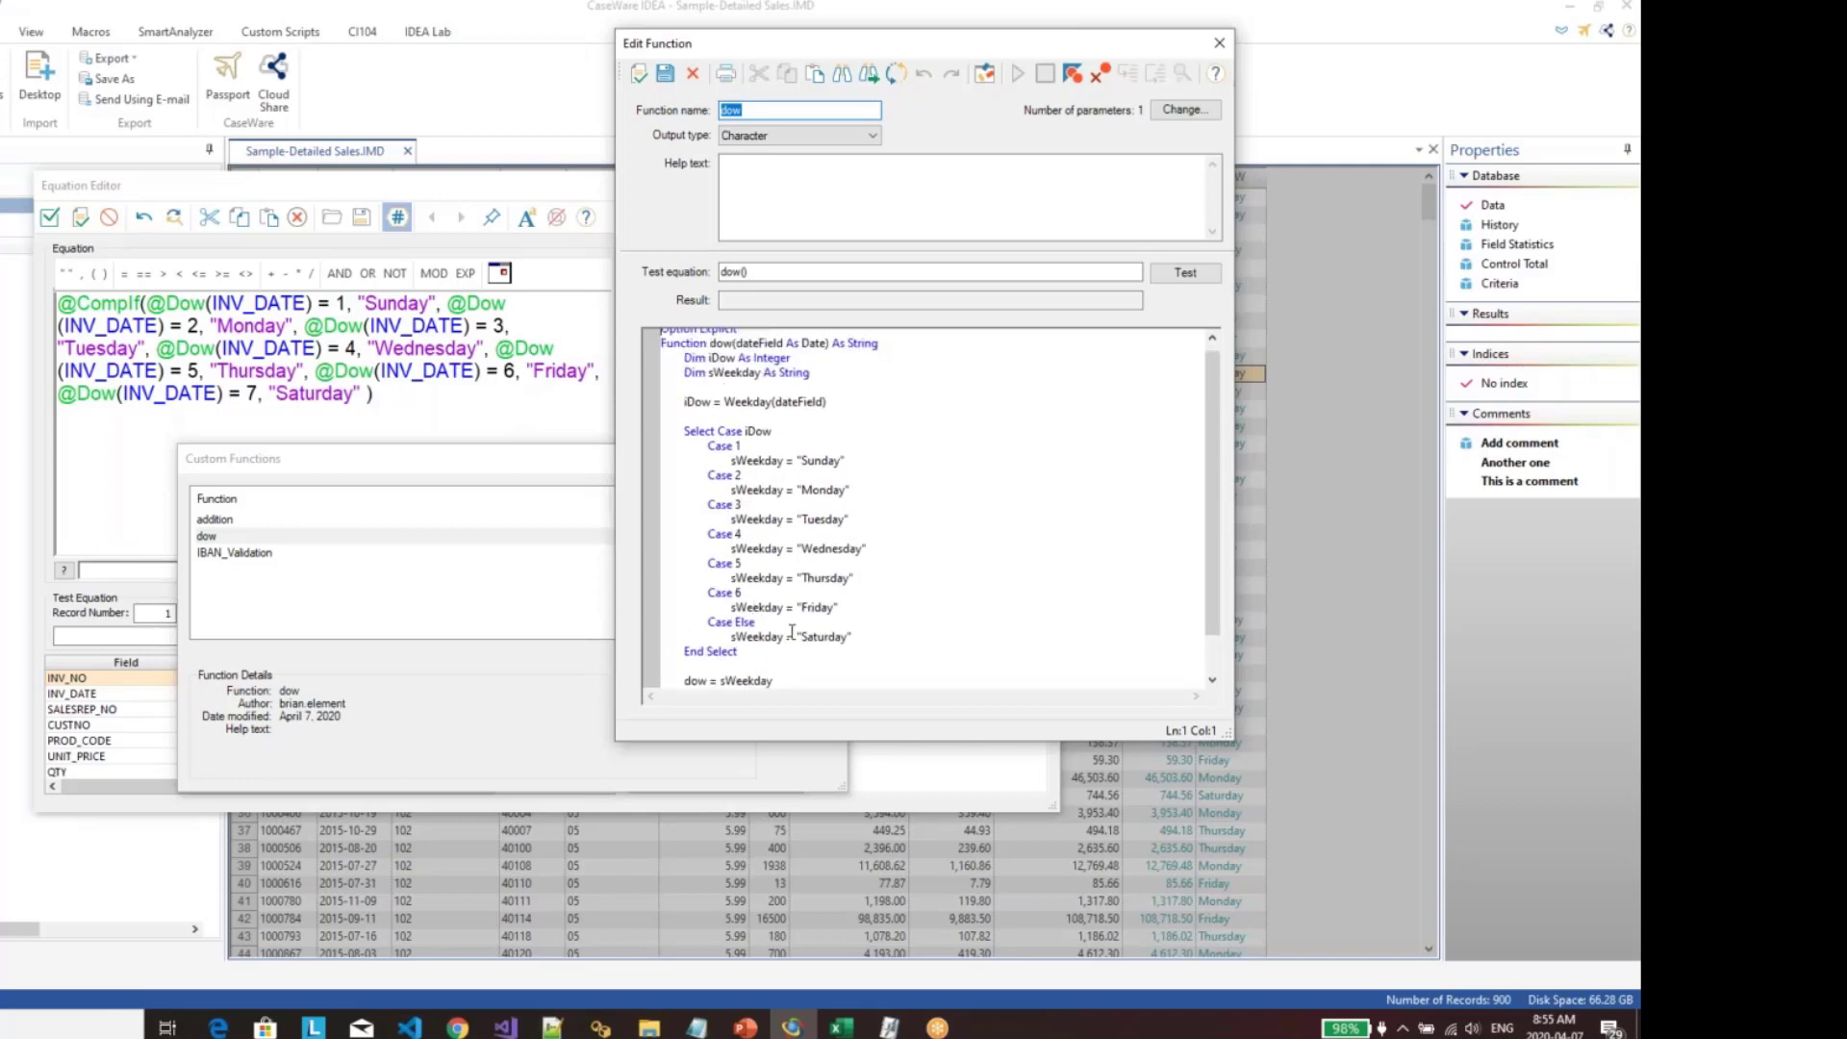
scroll(800, 623, "down", 1)
scroll(800, 624, "up", 1)
Step: Close the dow function and the custom functions list, discard the loaded equation, and cancel the field changes
left_click(1219, 43)
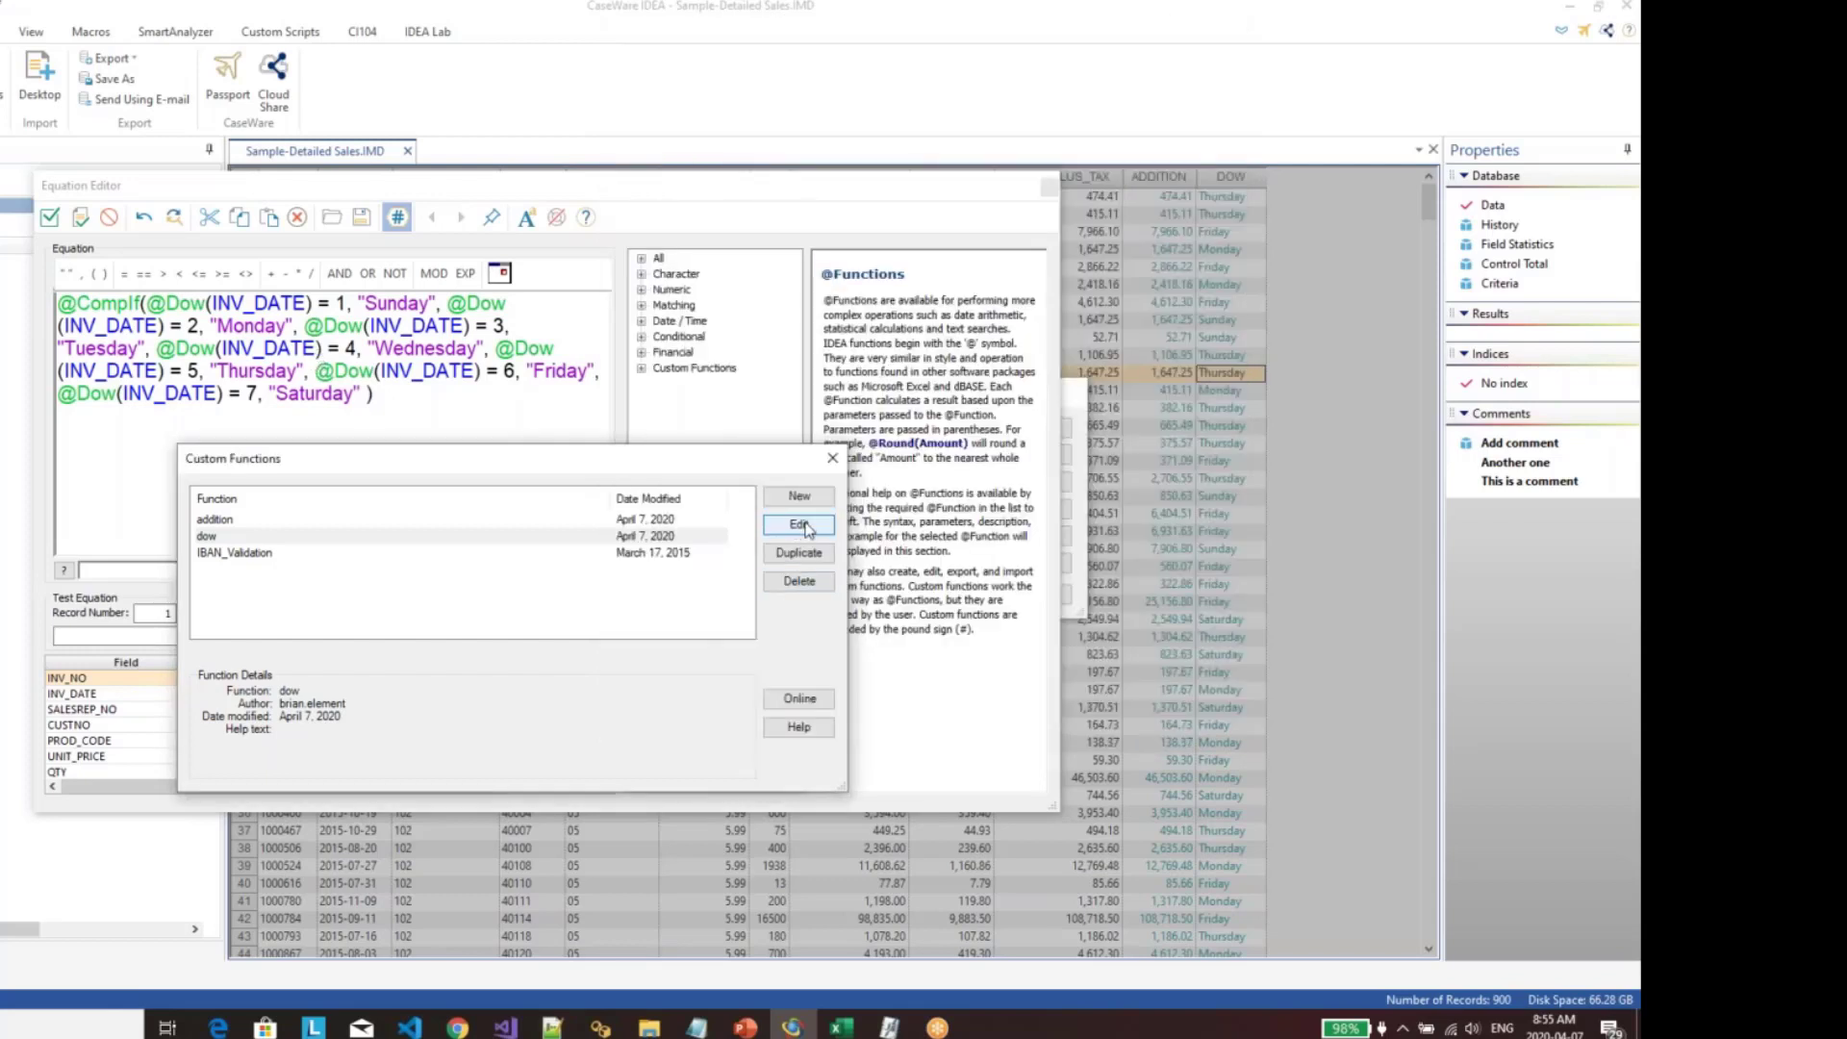
left_click(832, 459)
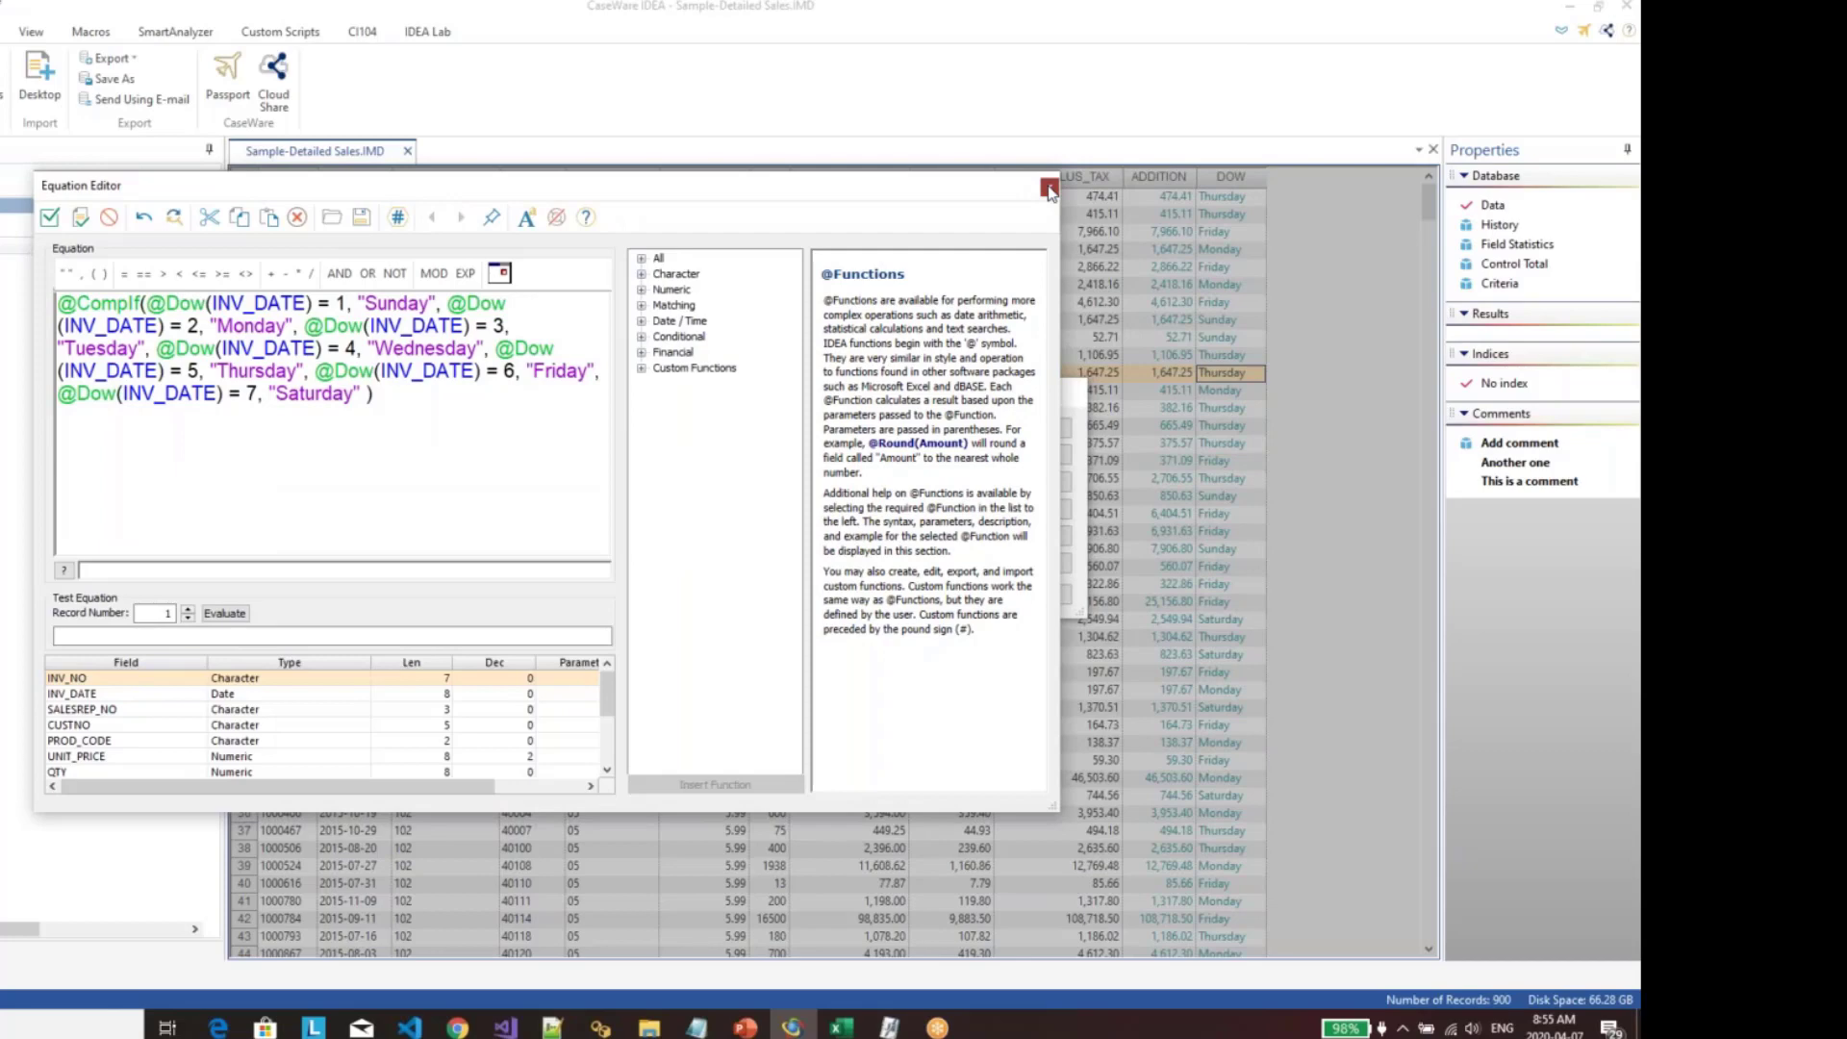
left_click(1049, 190)
left_click(1061, 565)
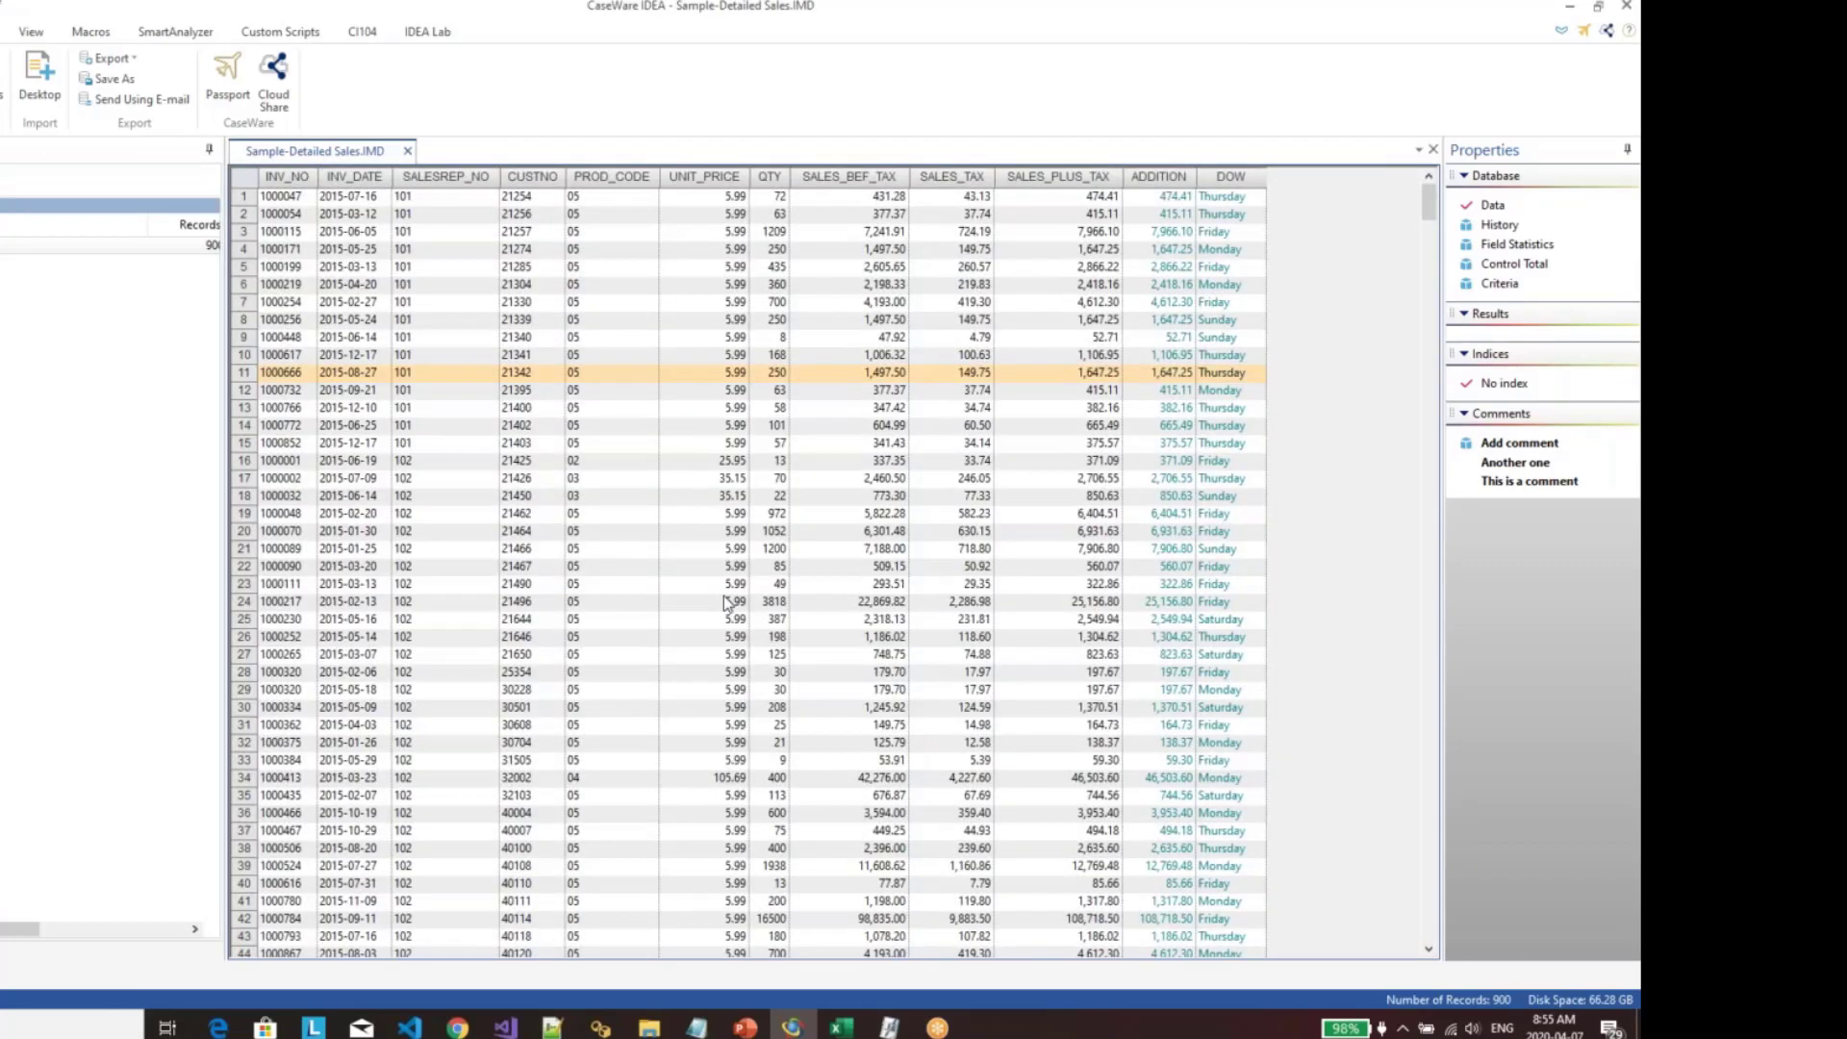
key("alt+Tab")
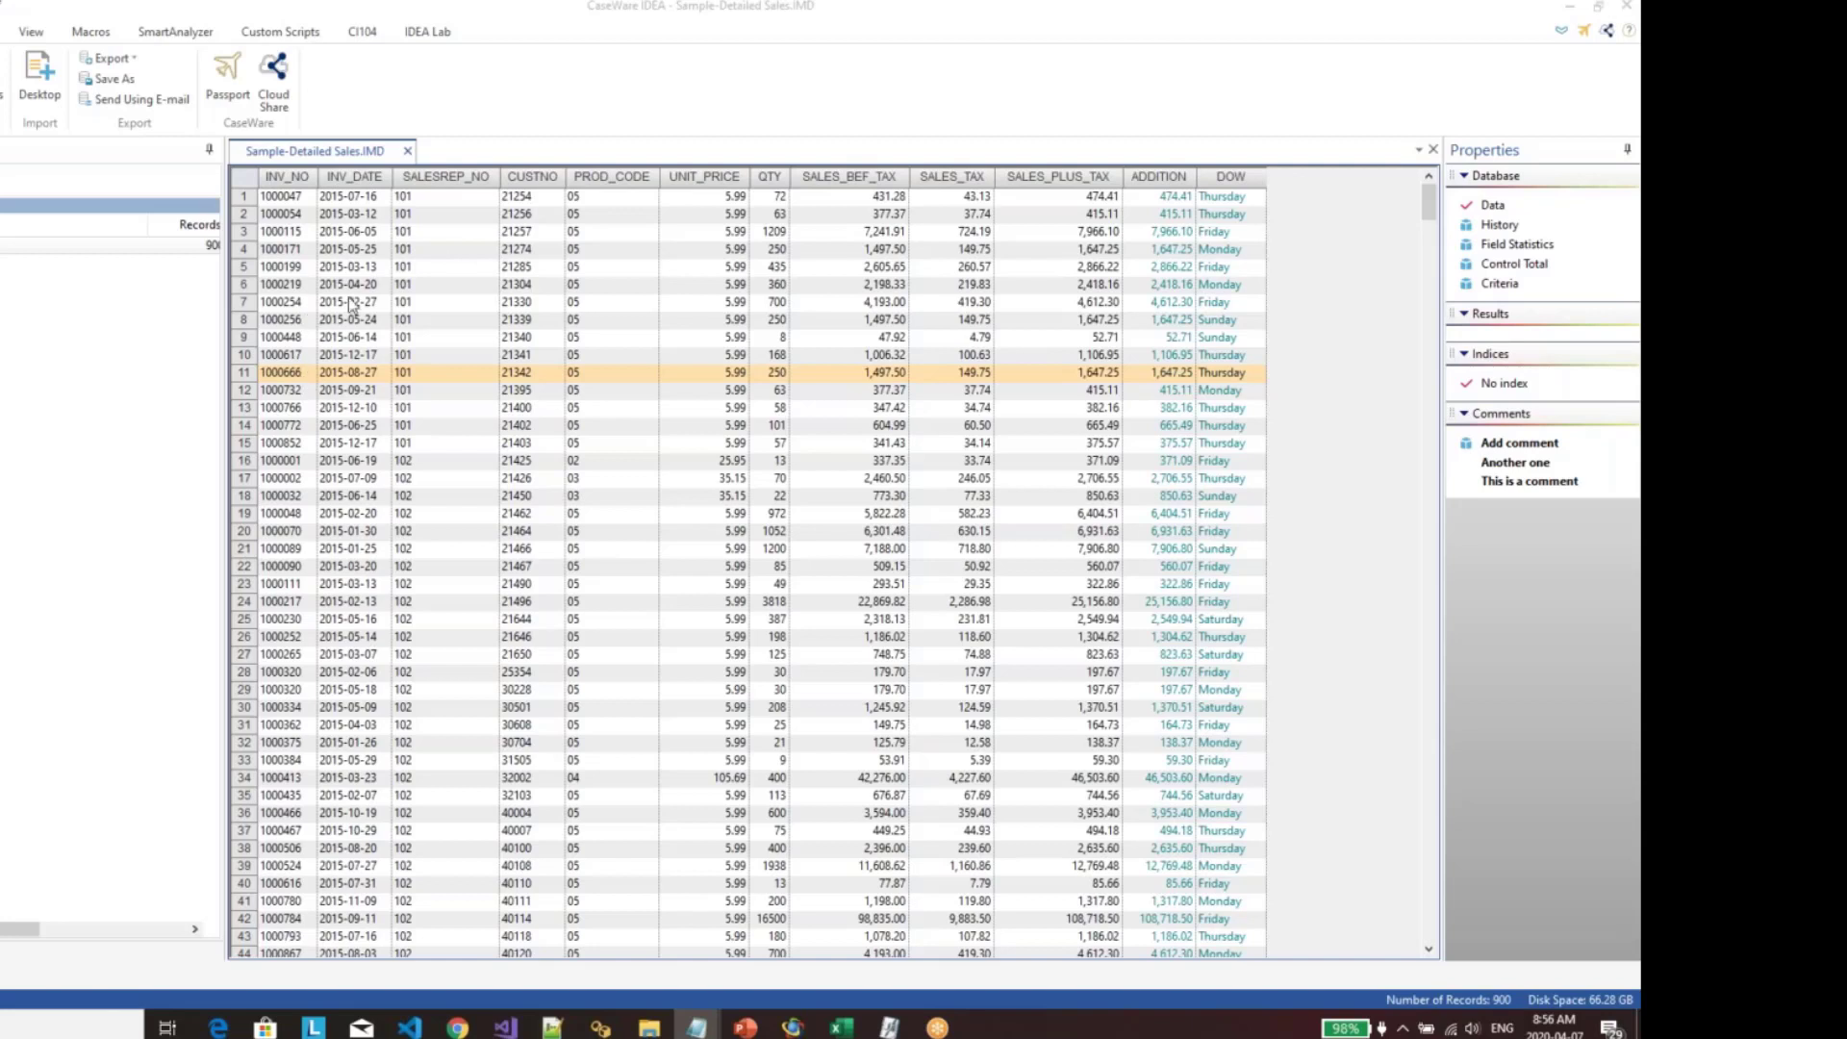
left_click(353, 180)
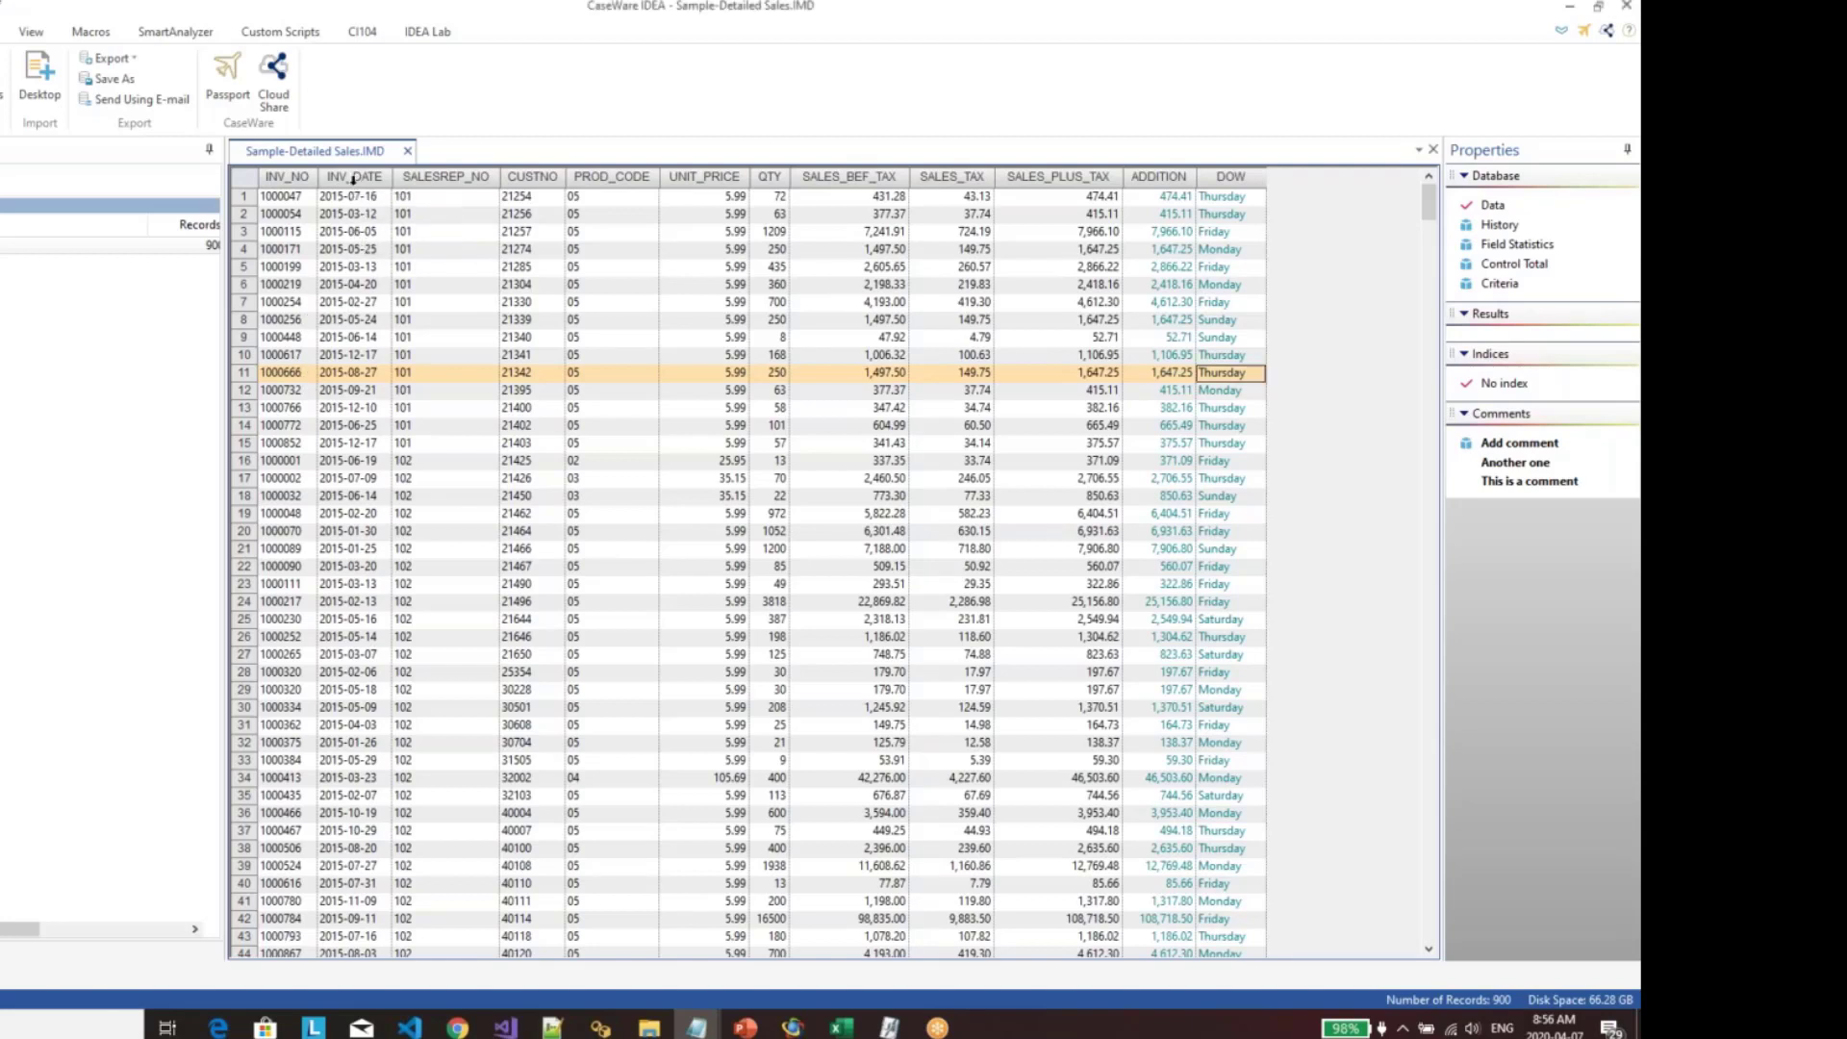
left_click(353, 180)
left_click(358, 268)
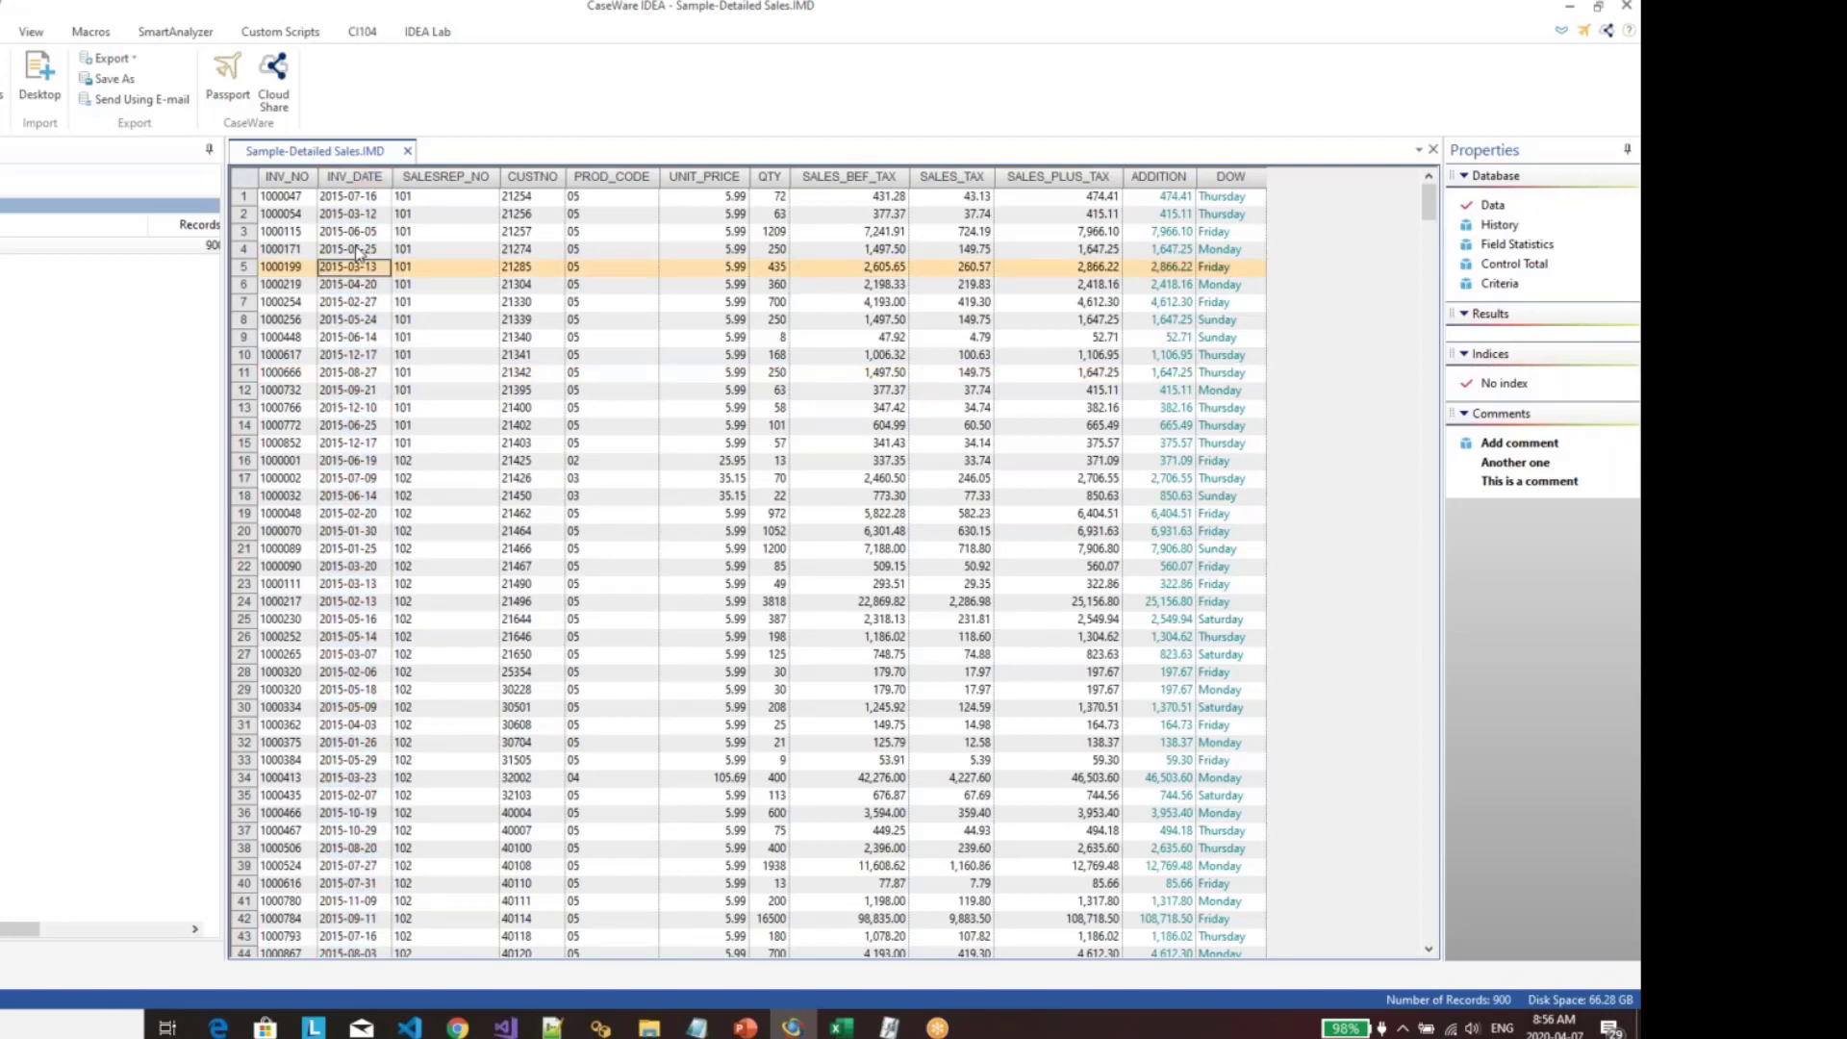
left_click(354, 250)
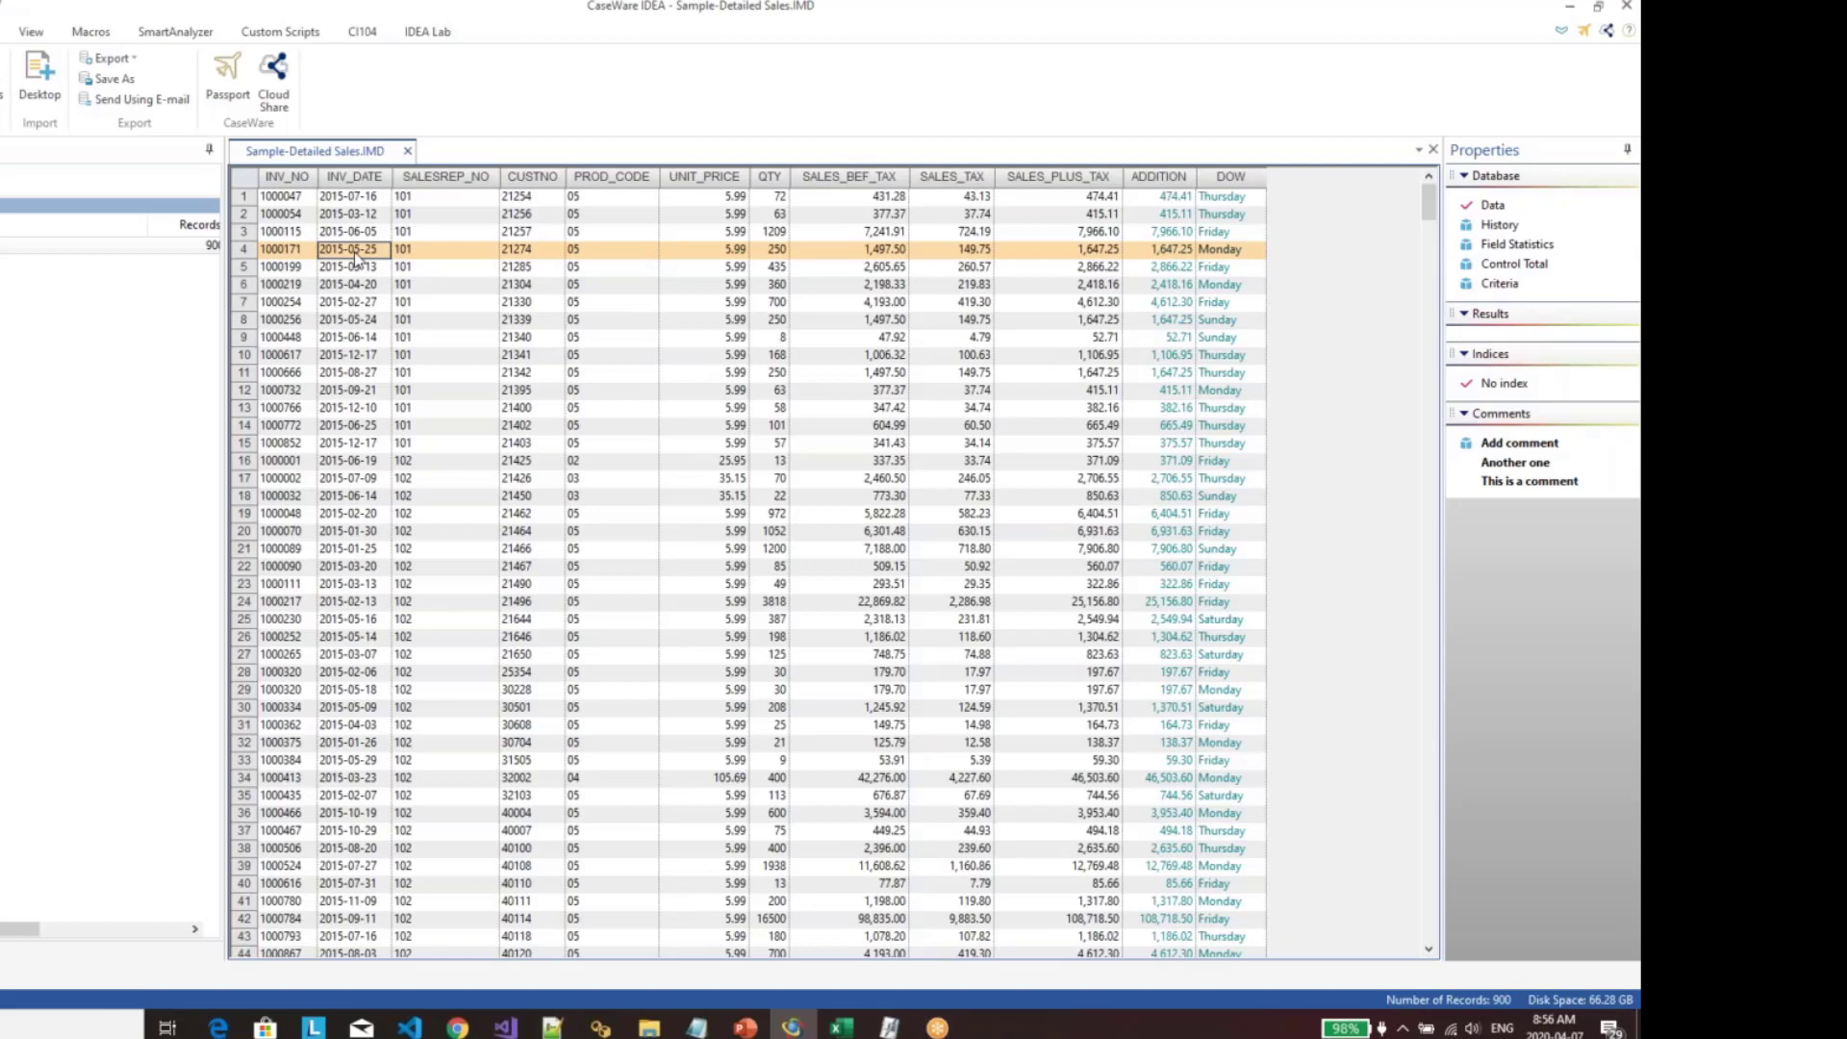
Step: Append a field named FIRST OF NEXT MONTH to the database and set its type to Virtual Date
left_click(669, 374)
double_click(666, 378)
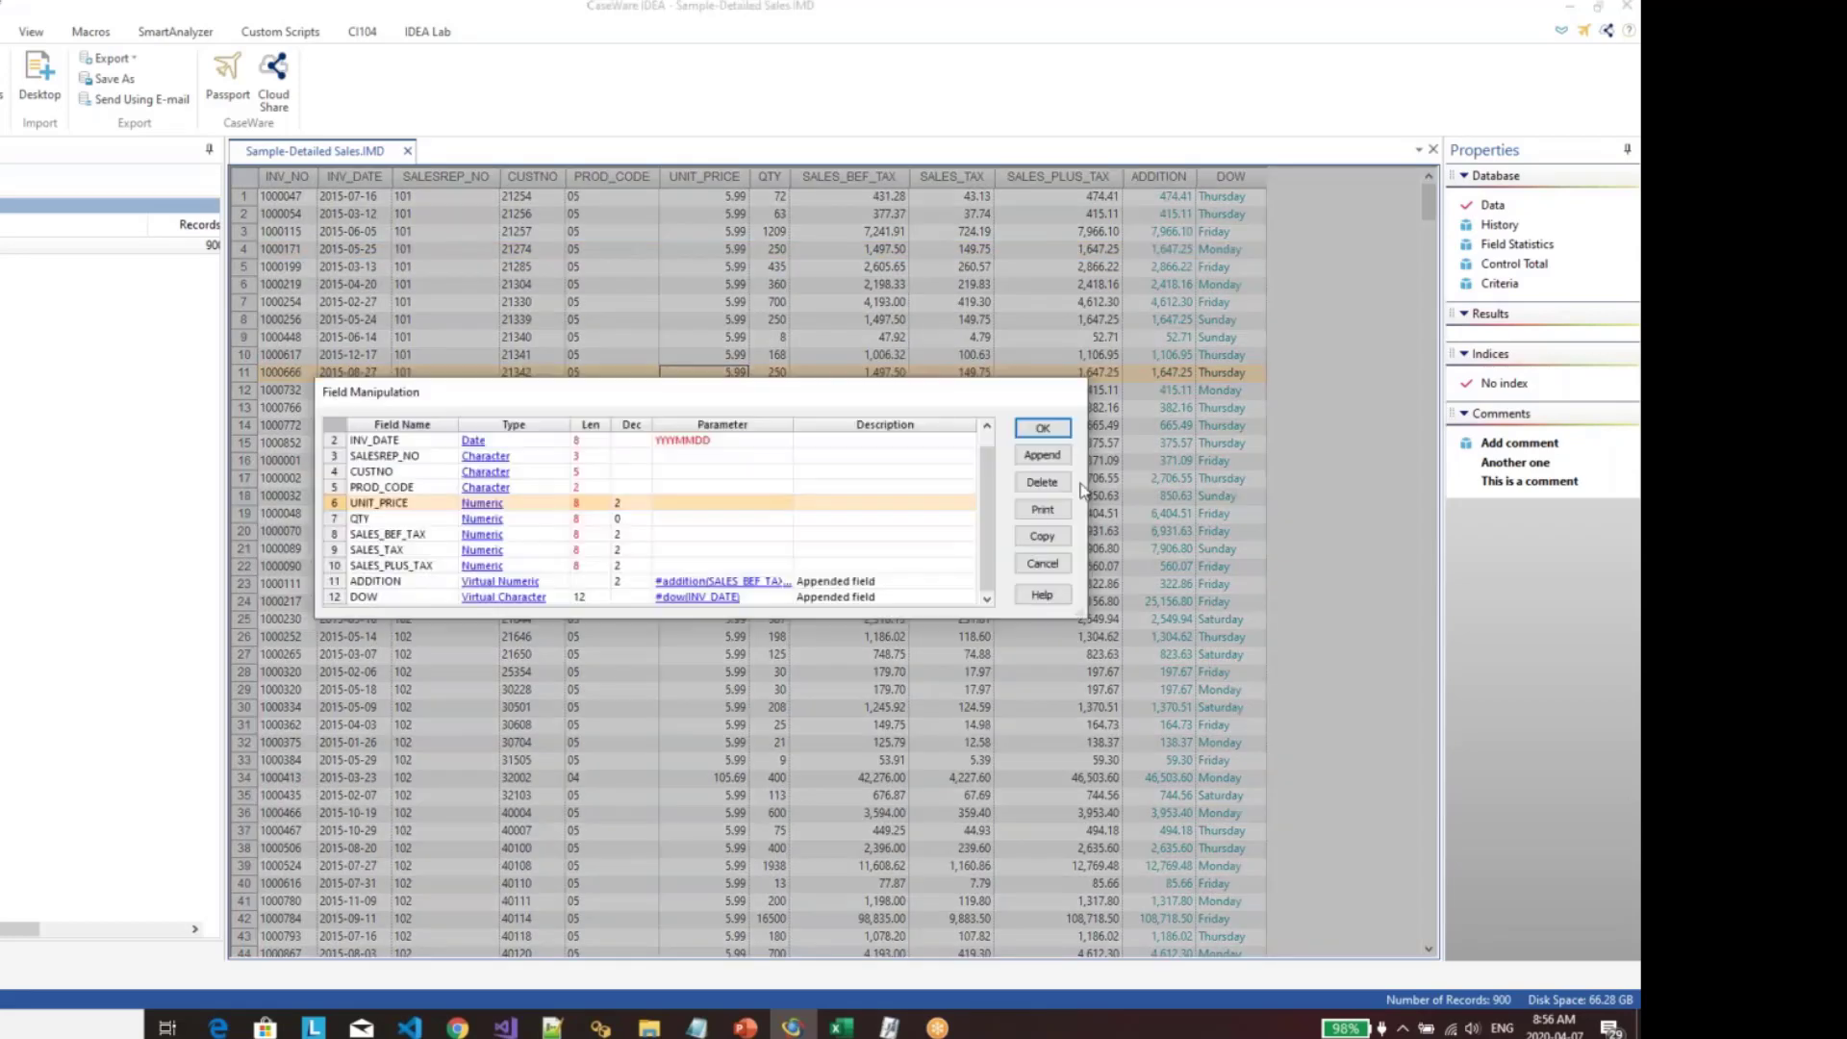
left_click(1043, 455)
type("FIST")
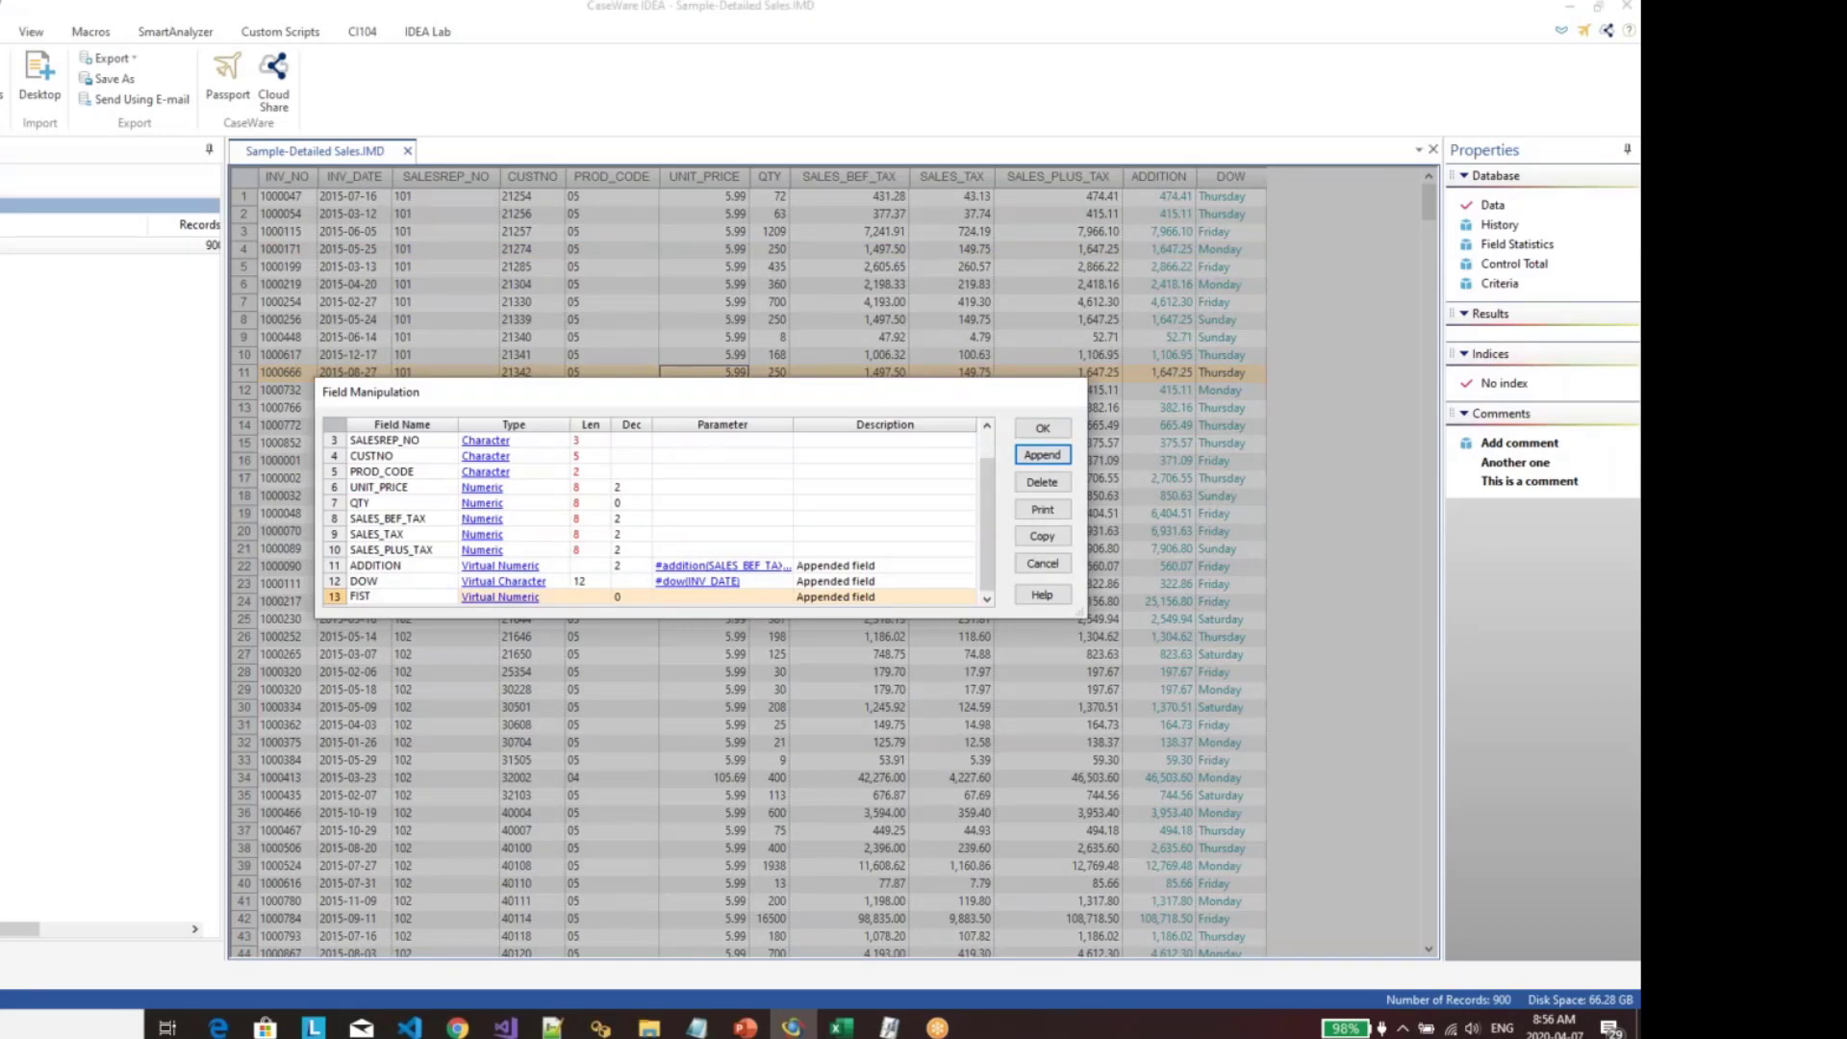
type("RST OF NEXT MONTH")
left_click(478, 598)
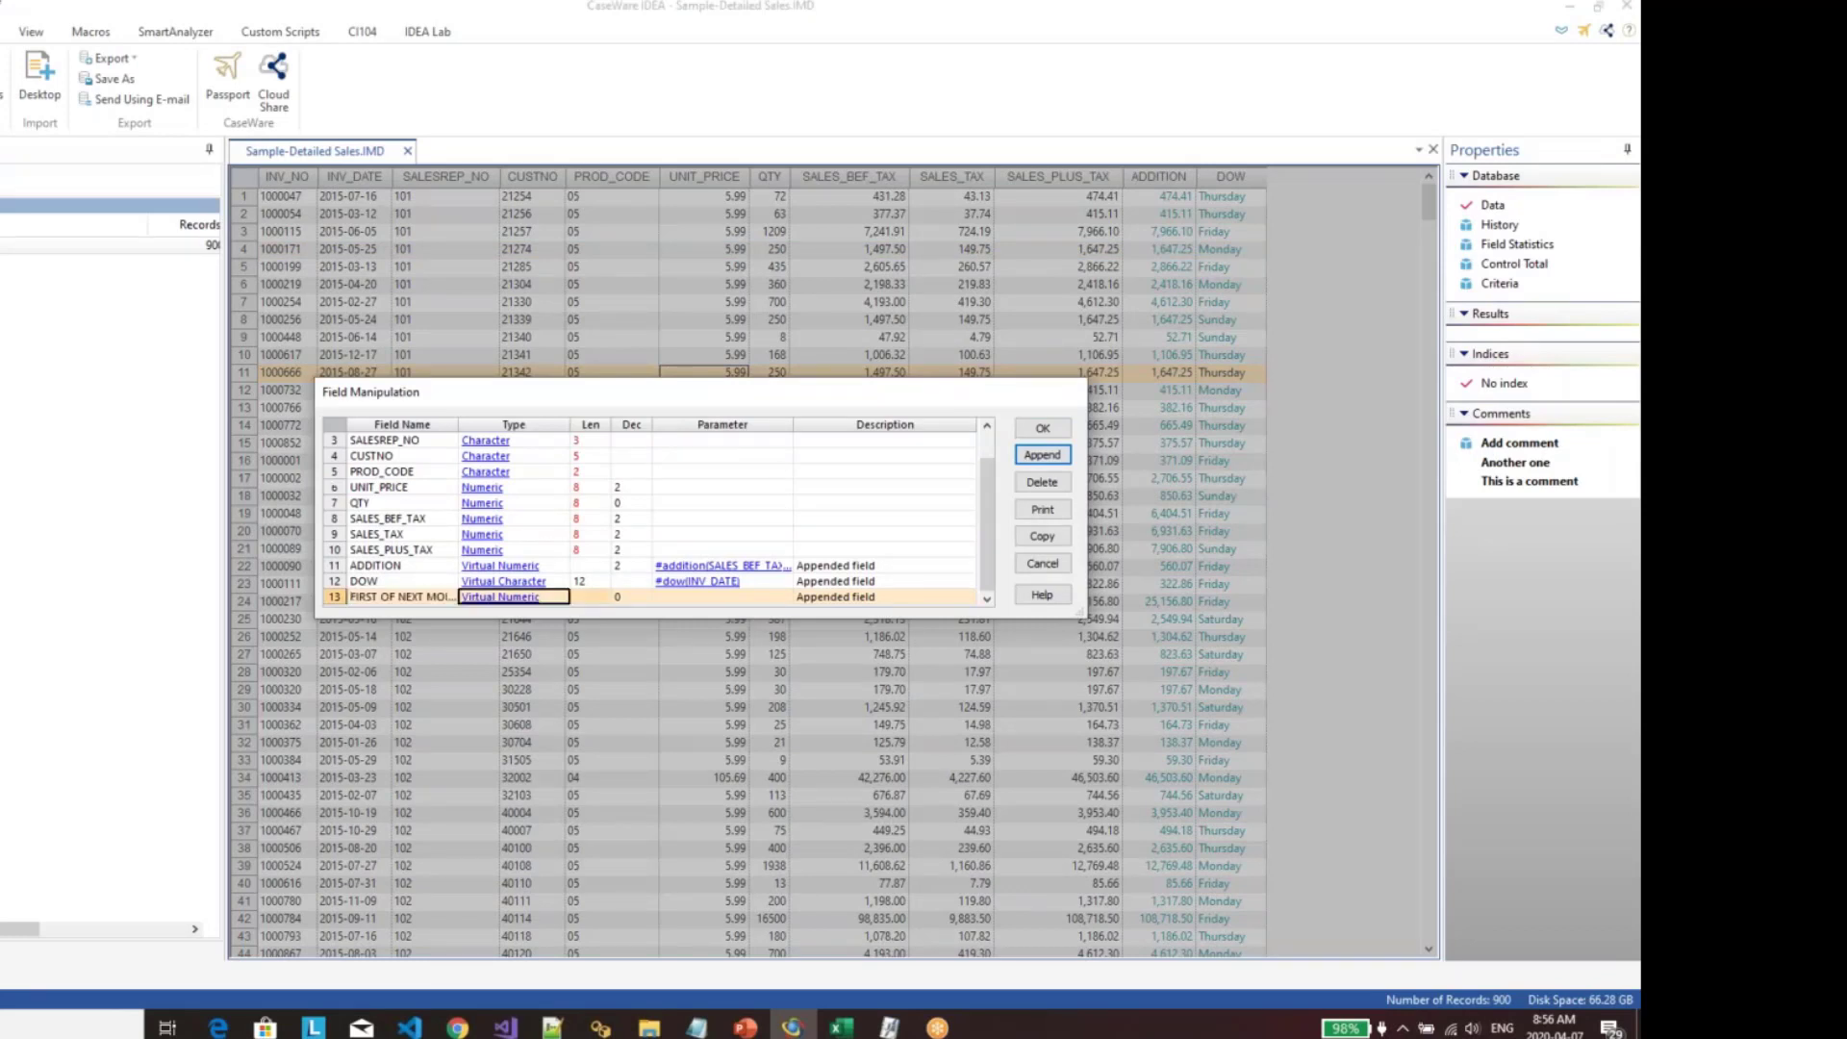
left_click(478, 598)
left_click(495, 483)
Step: Start a new custom function named firstofnextmonth from the equation editor of the FIRST OF NEXT MONTH field
left_click(720, 598)
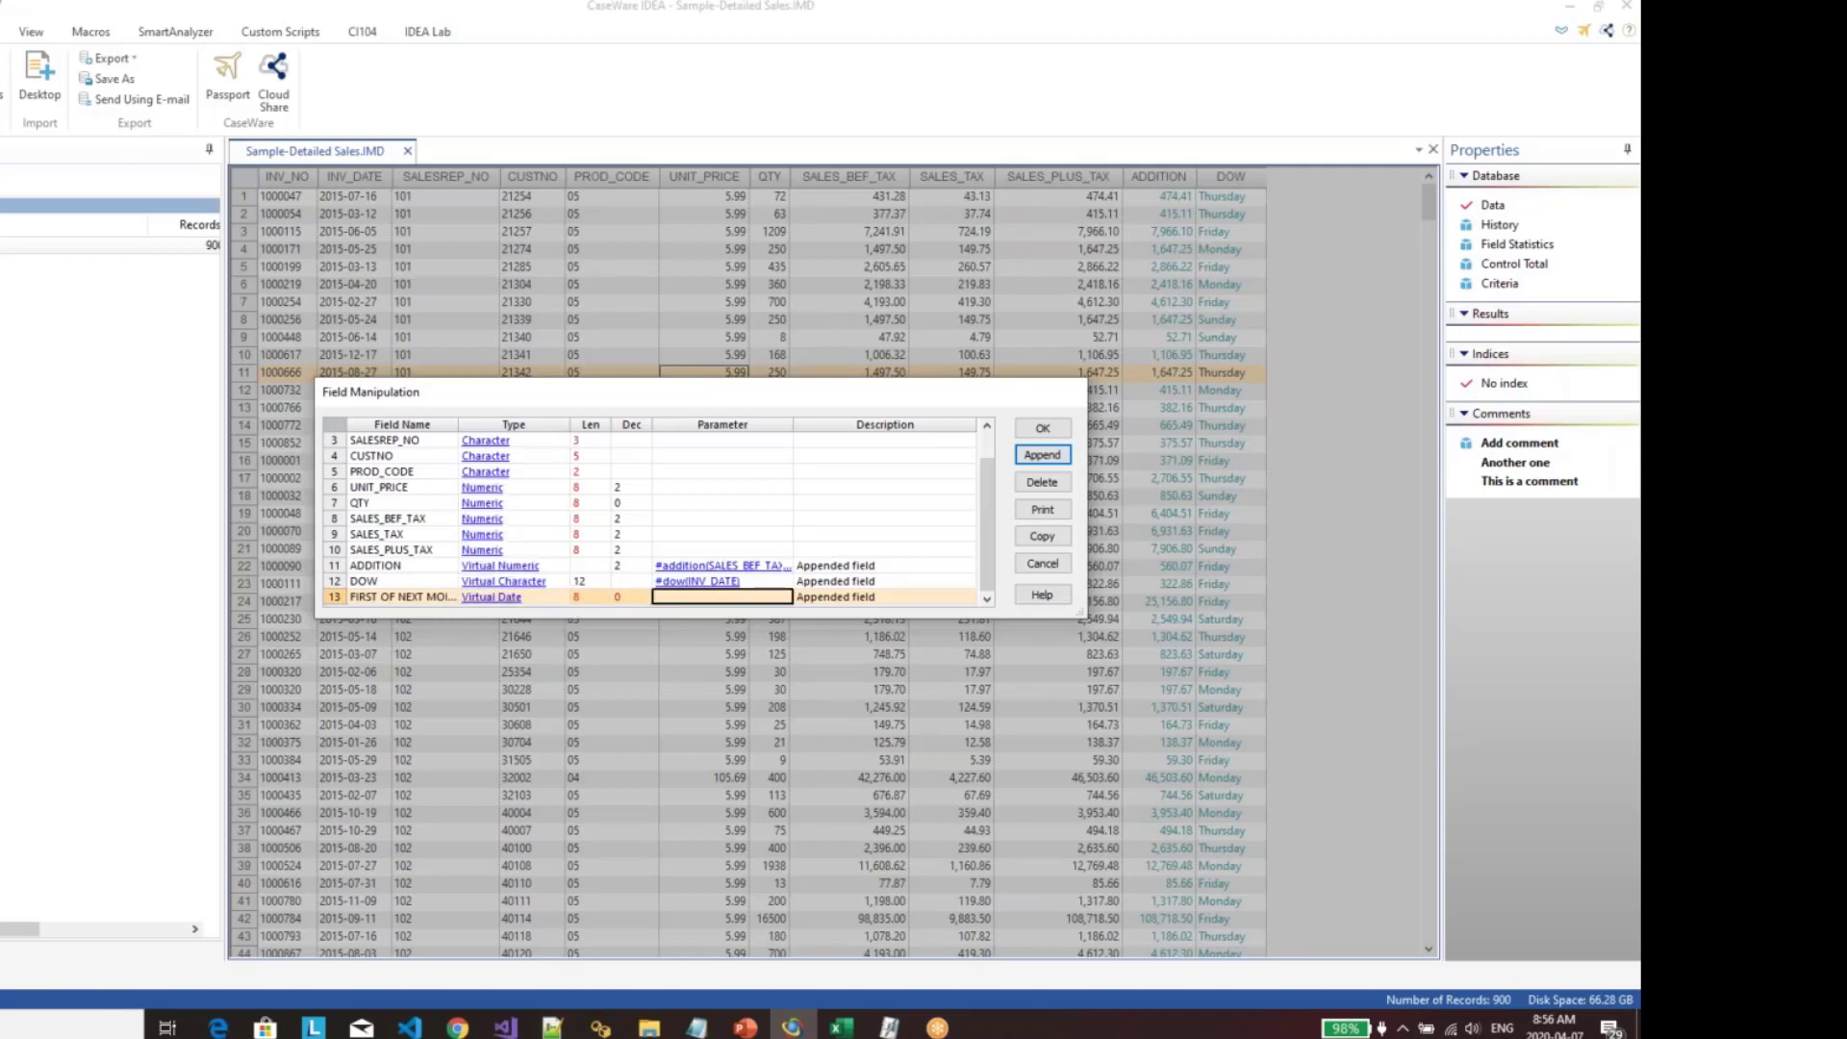
left_click(394, 226)
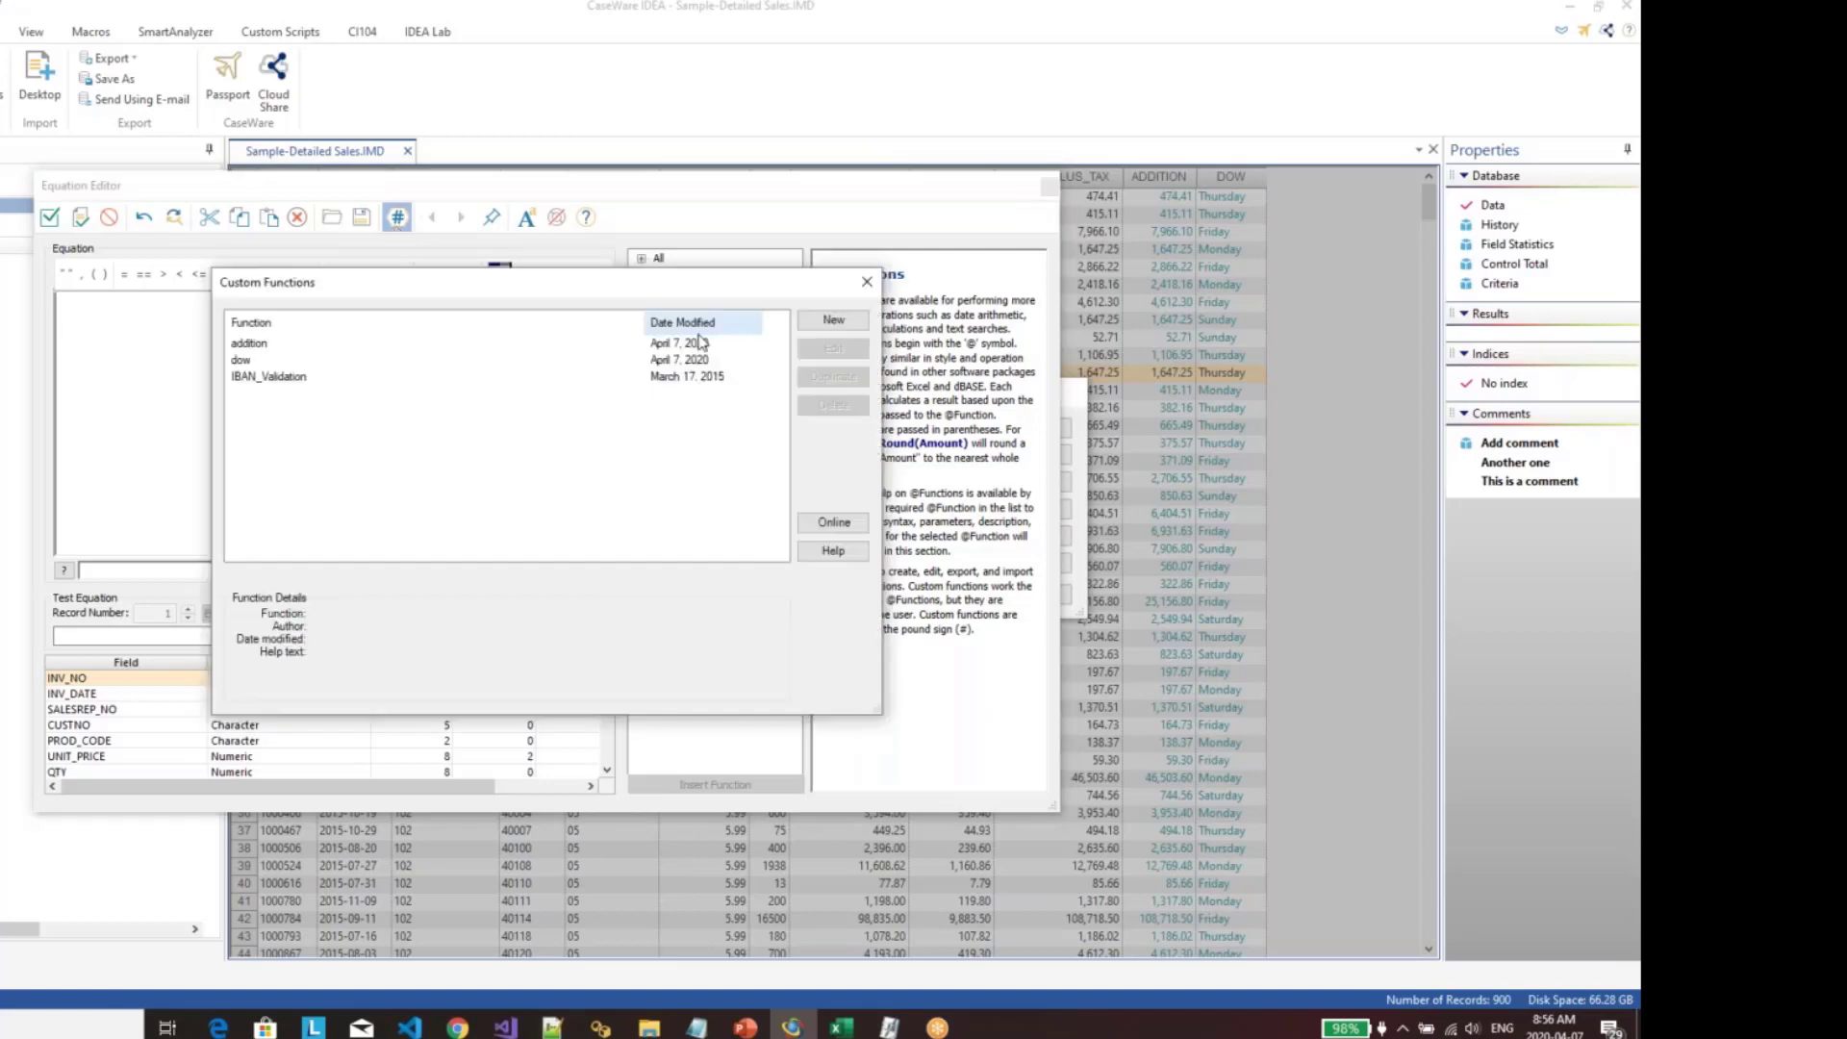
left_click(829, 319)
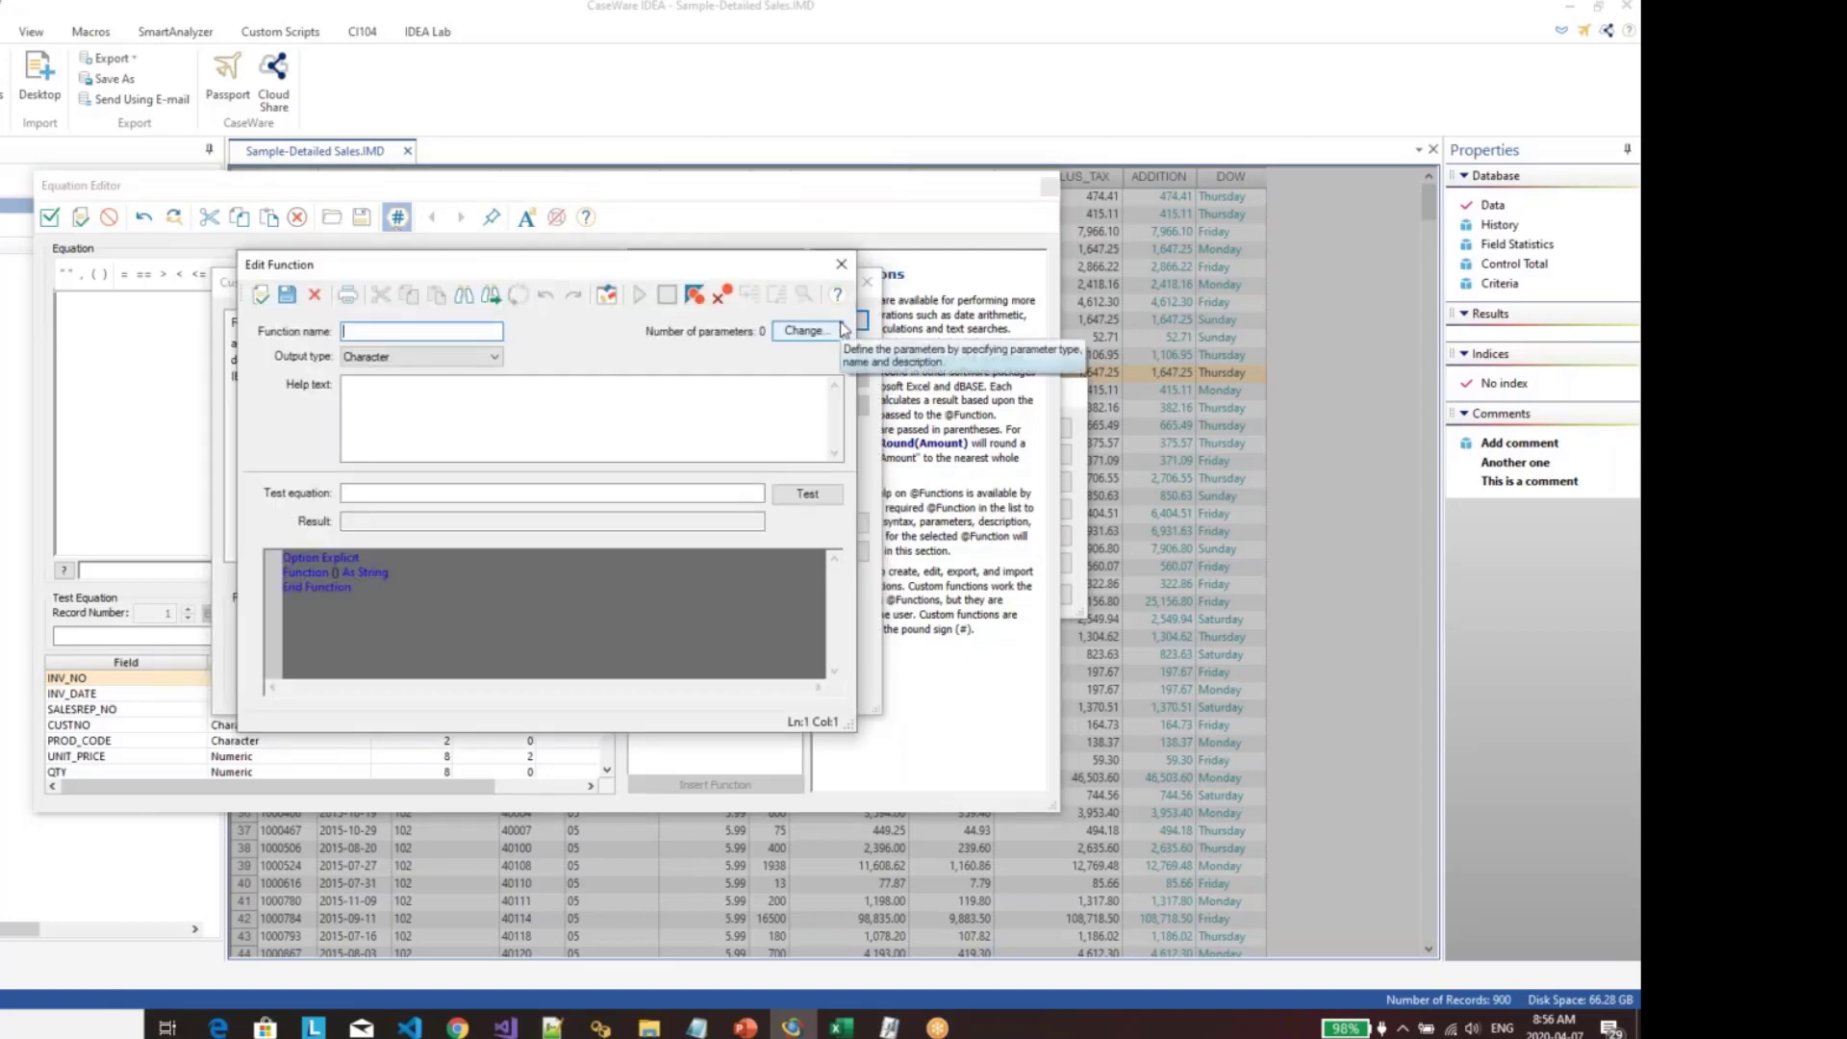
type("firstofnextmonth")
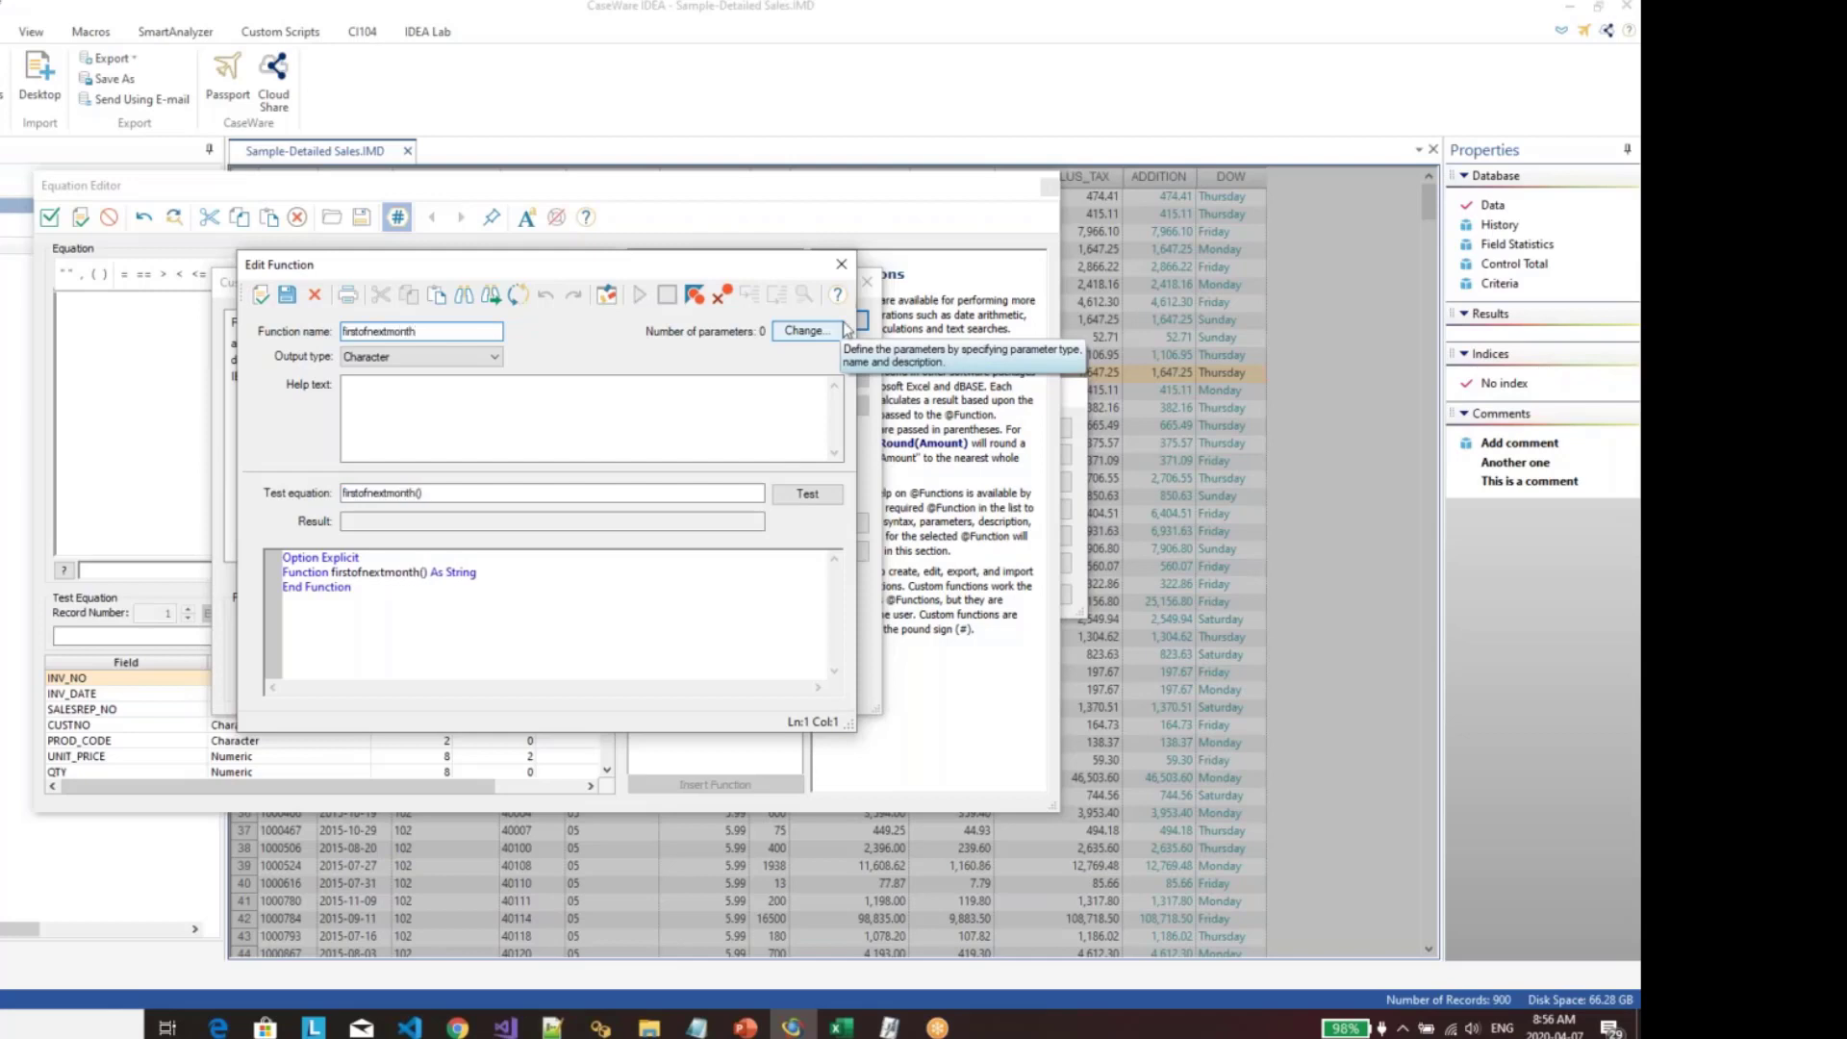
Step: Define one parameter for the firstofnextmonth function, with type Date and name dateField
left_click(808, 342)
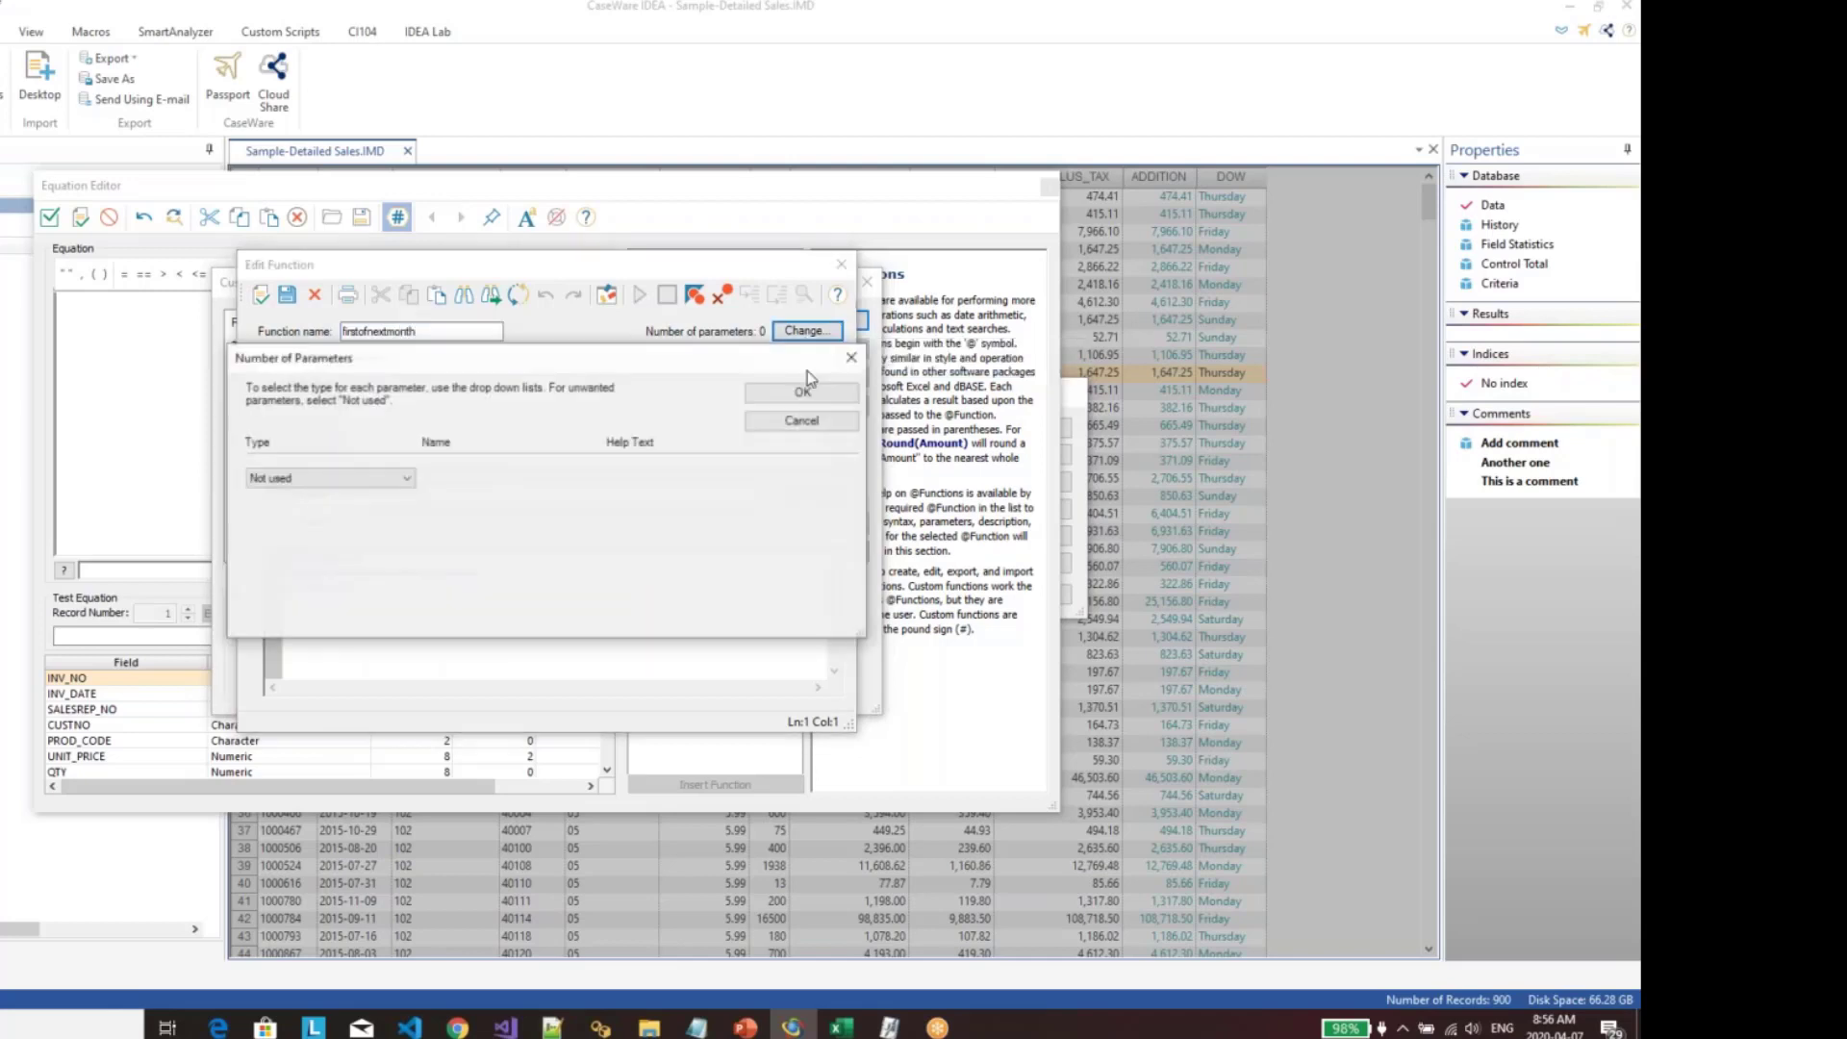
left_click_drag(420, 362, 469, 376)
left_click(450, 494)
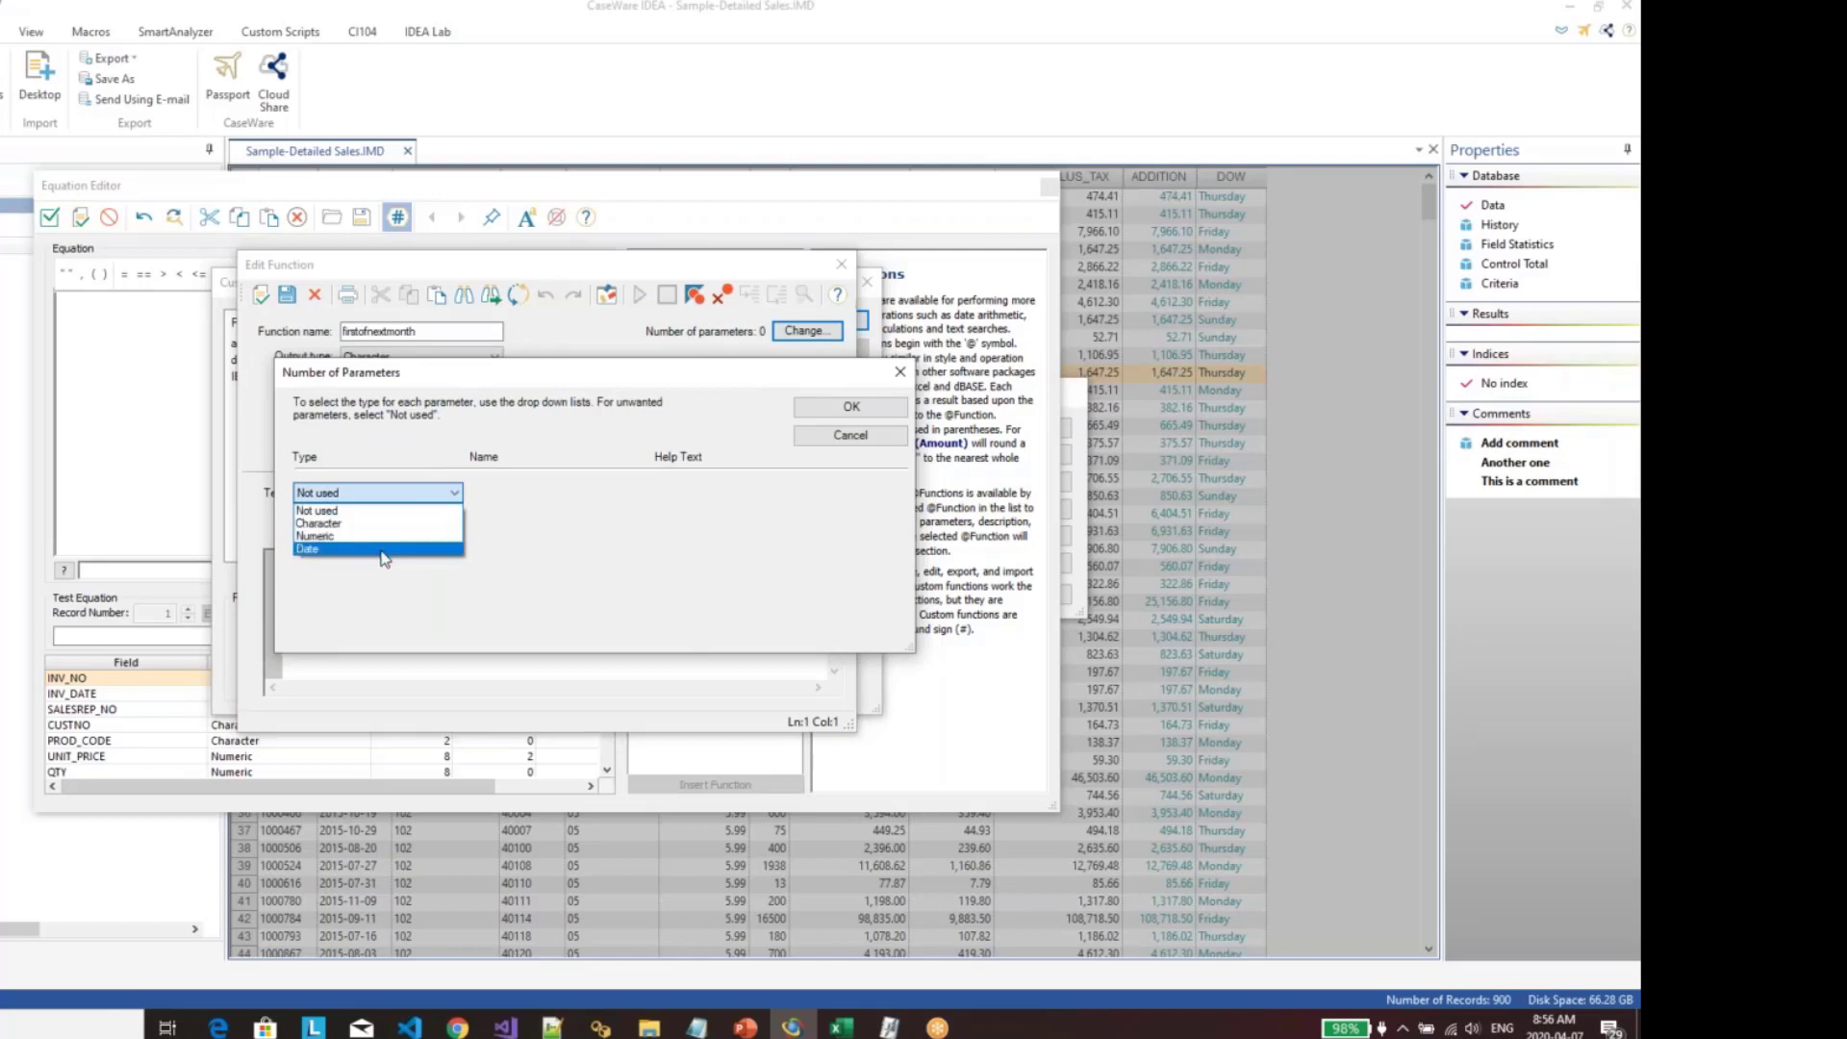
left_click(390, 548)
key("Tab")
type("date")
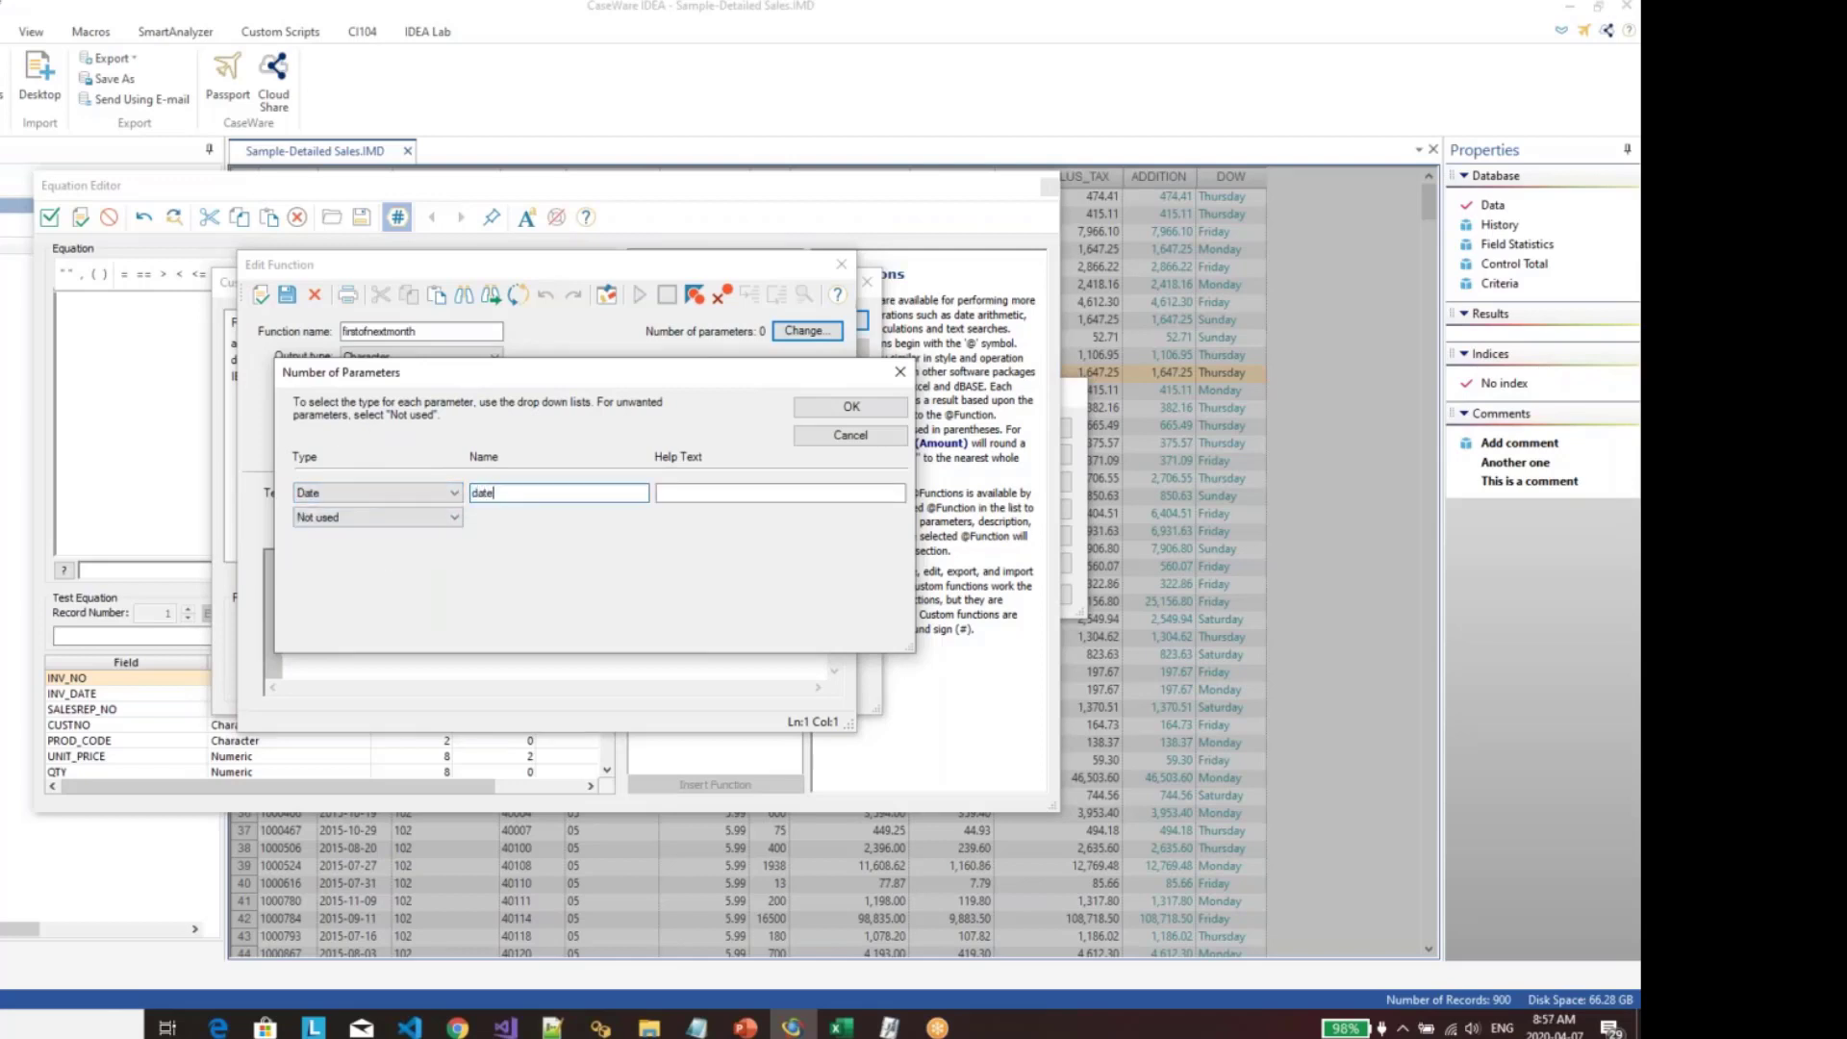
type("Field")
left_click(851, 406)
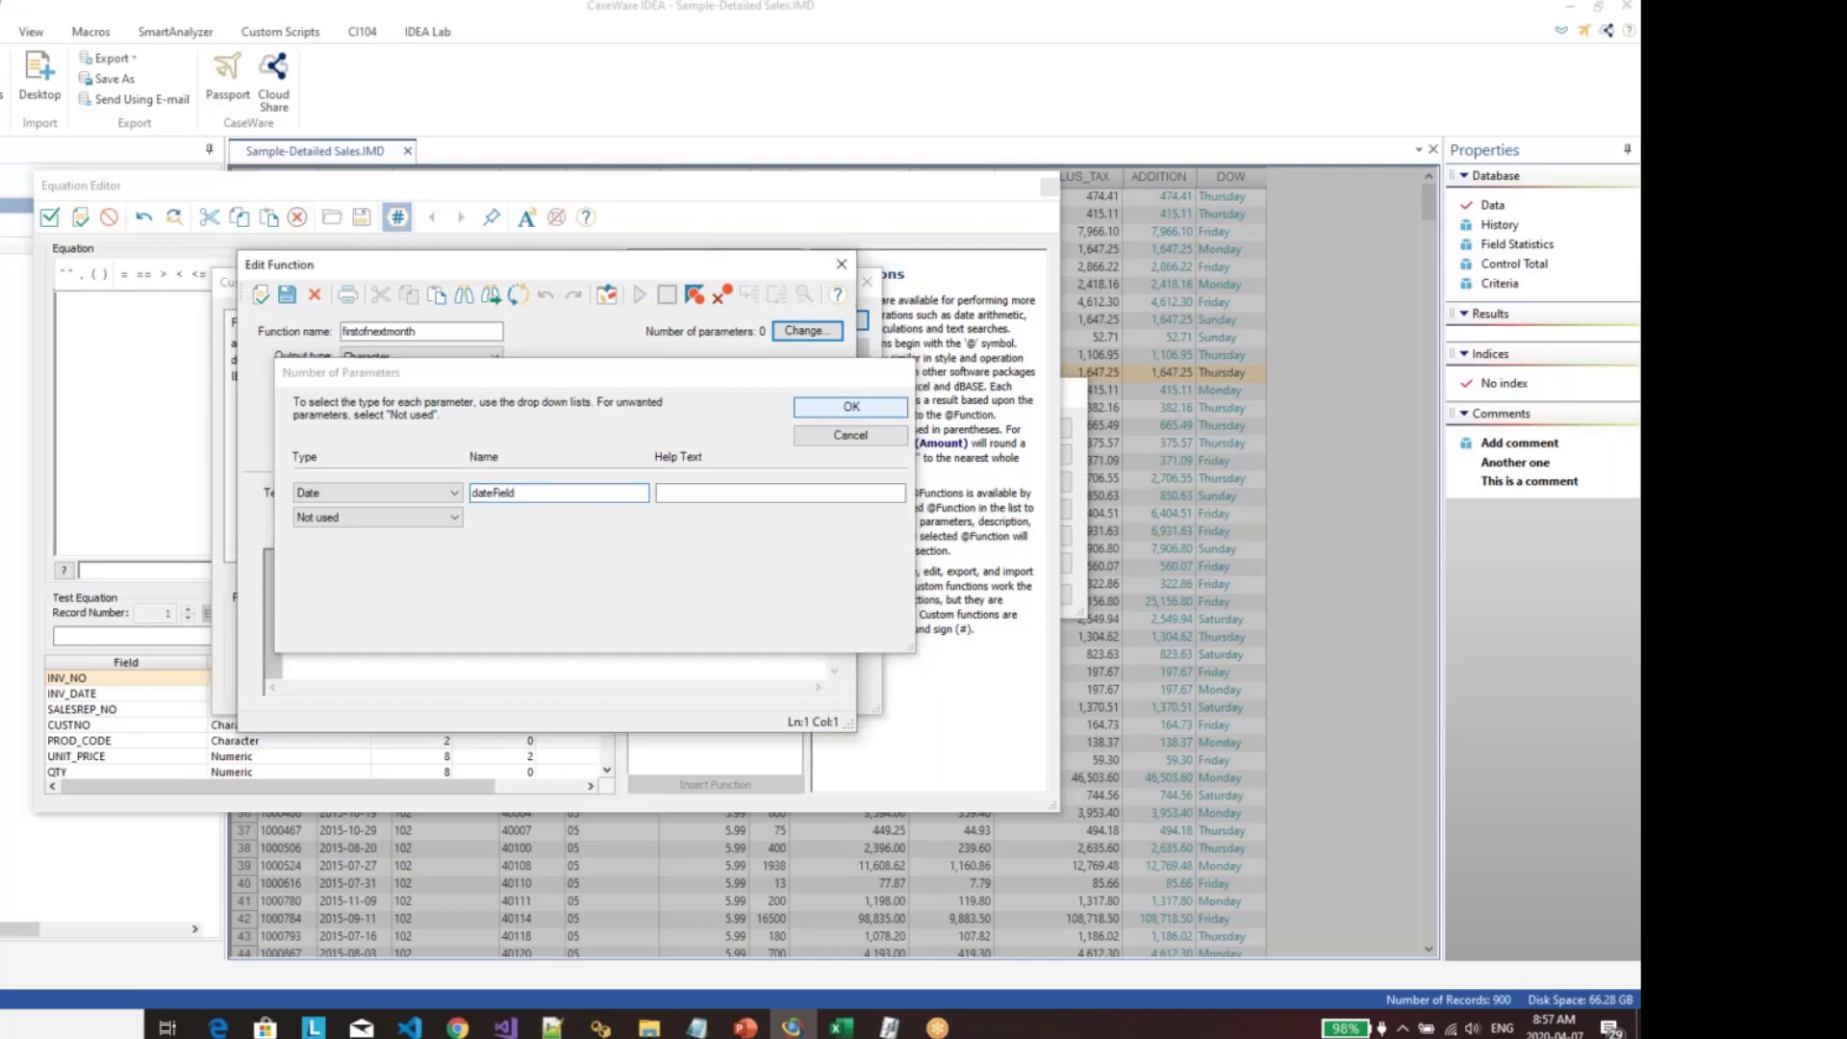
Step: Set the function's output type to Date and insert blank lines for code below its Function line
left_click_drag(407, 267, 511, 256)
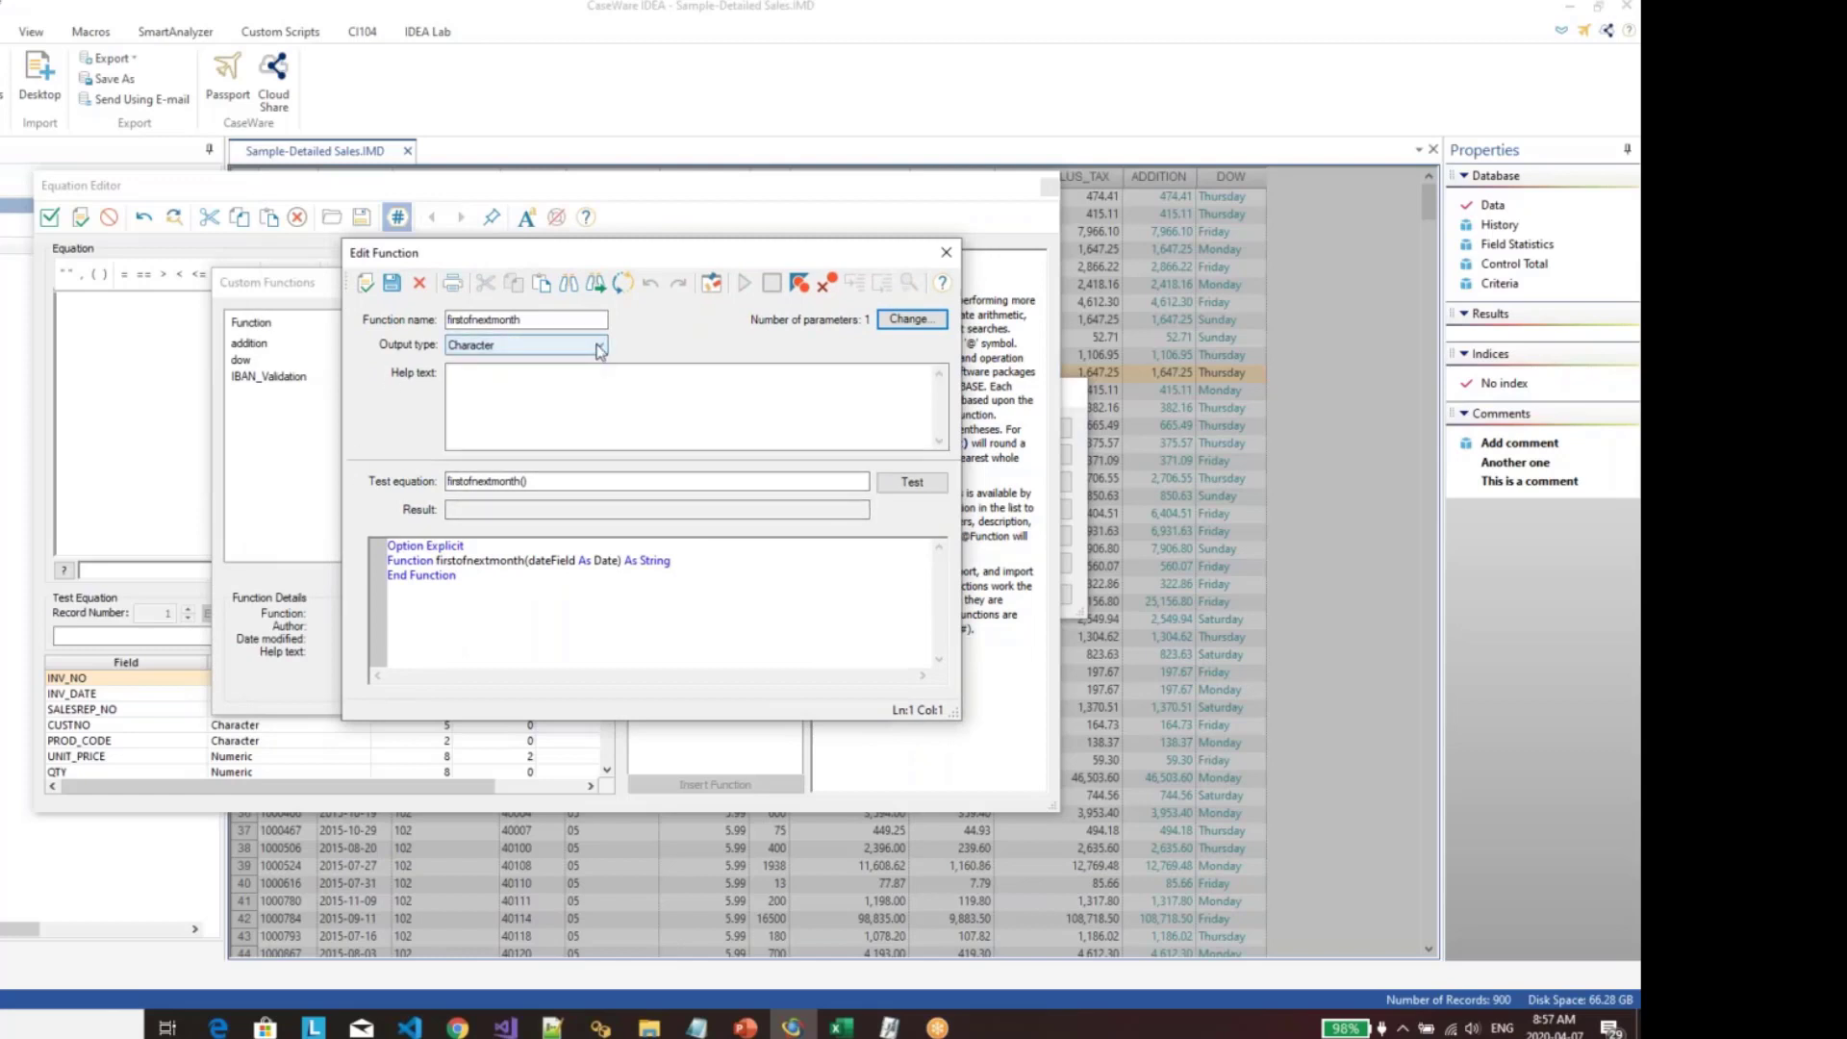
left_click(600, 347)
left_click(481, 387)
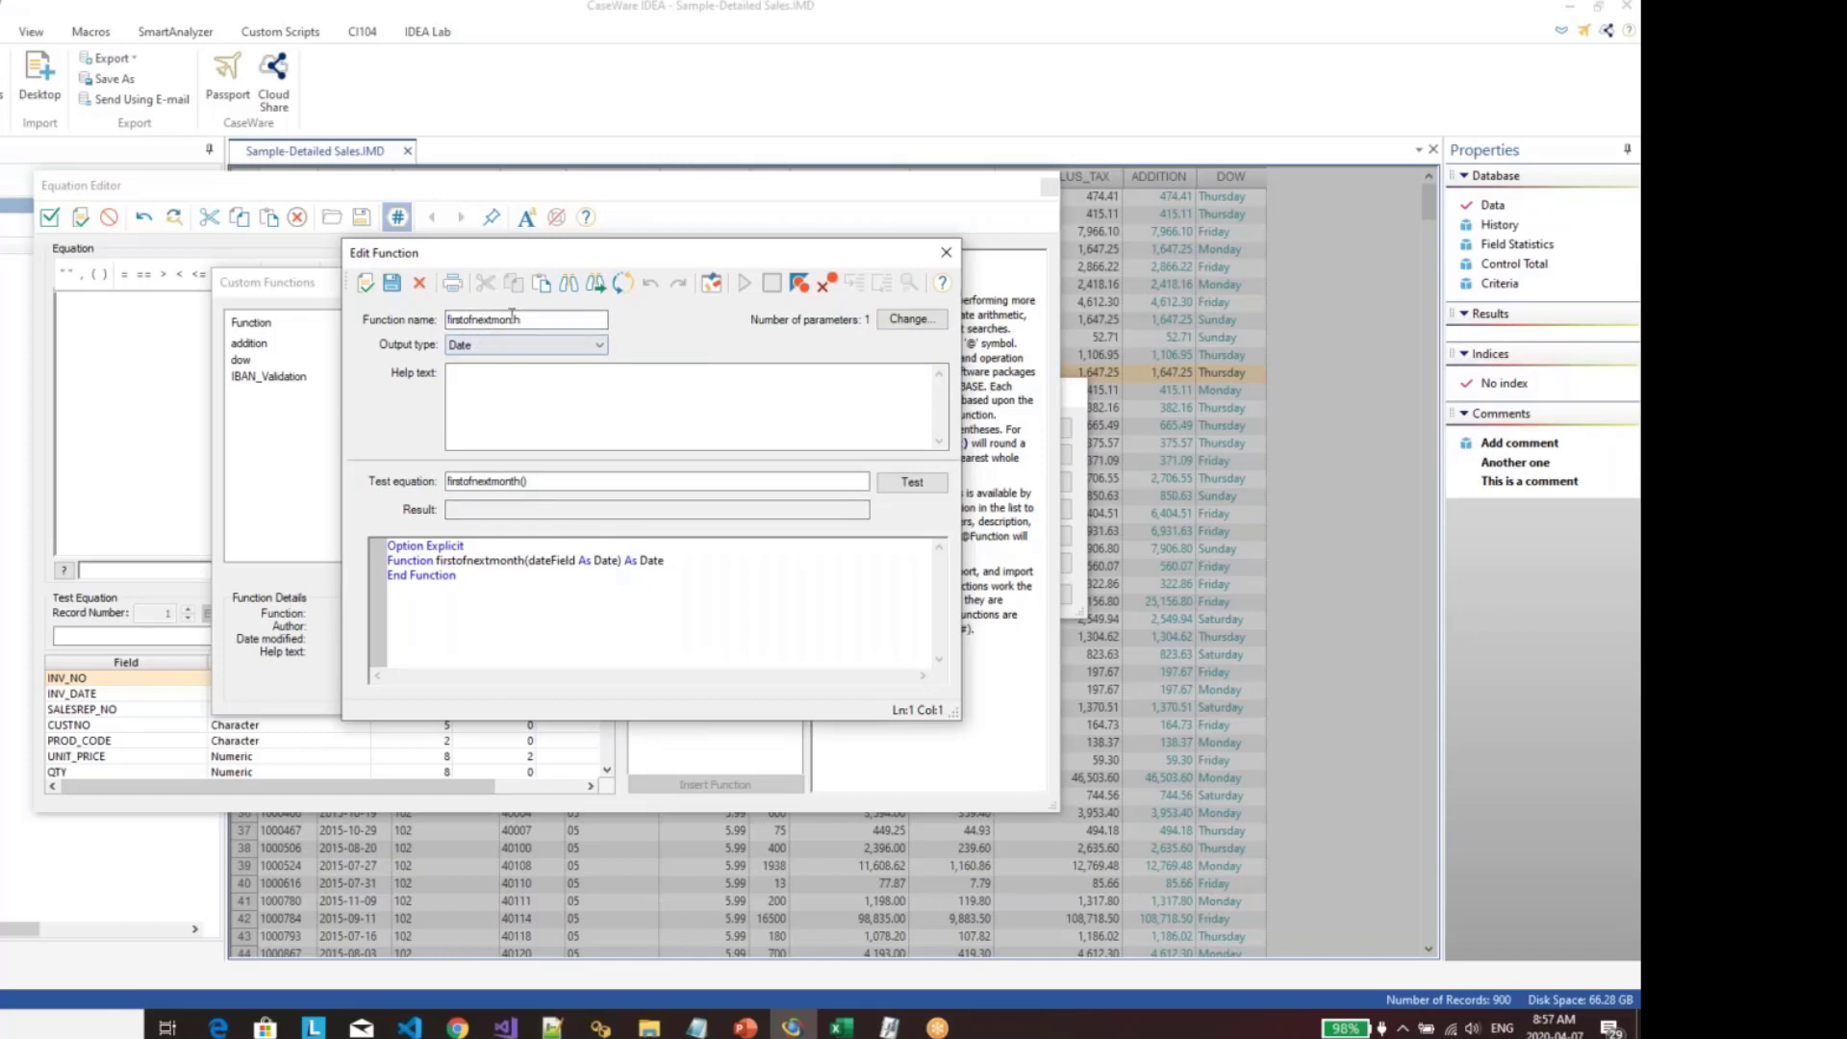
left_click(690, 560)
key("Return")
key("Return")
key("Return")
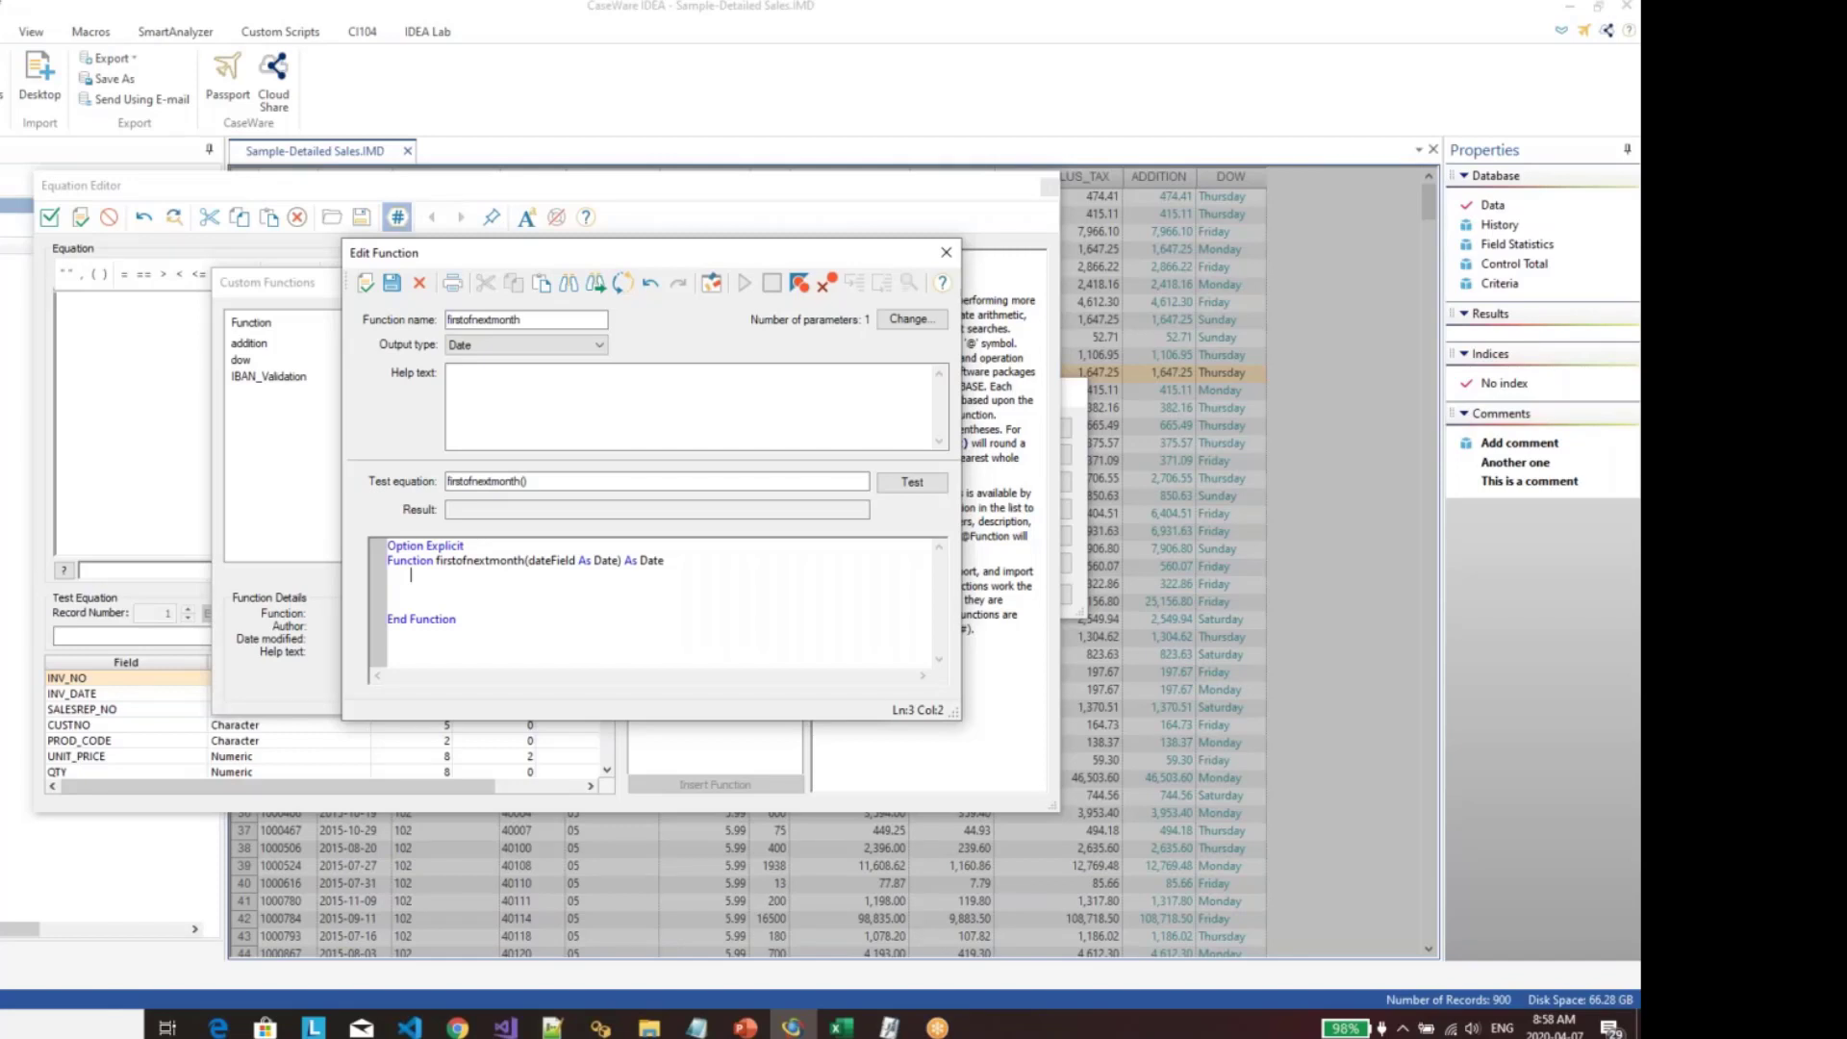
Step: Look up the syntax and return values of Year and Month among the Converting functions in the Language Browser
left_click(712, 282)
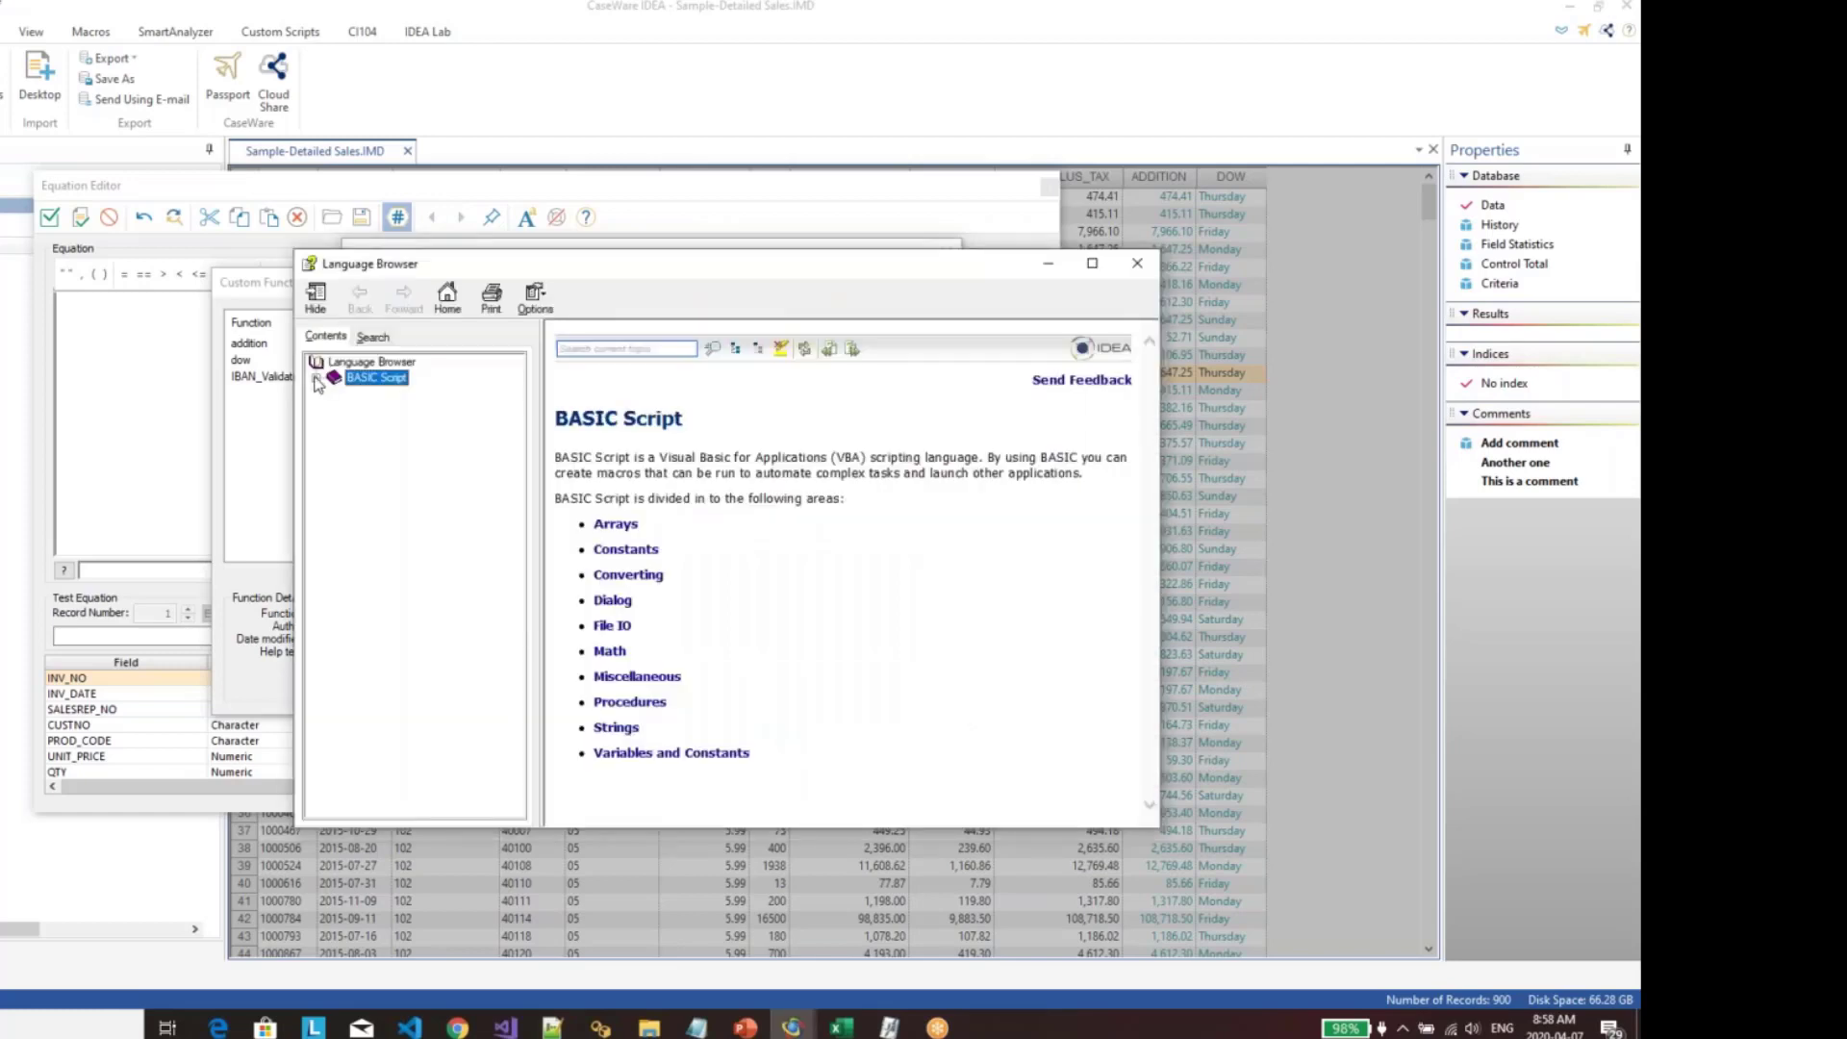
left_click(316, 378)
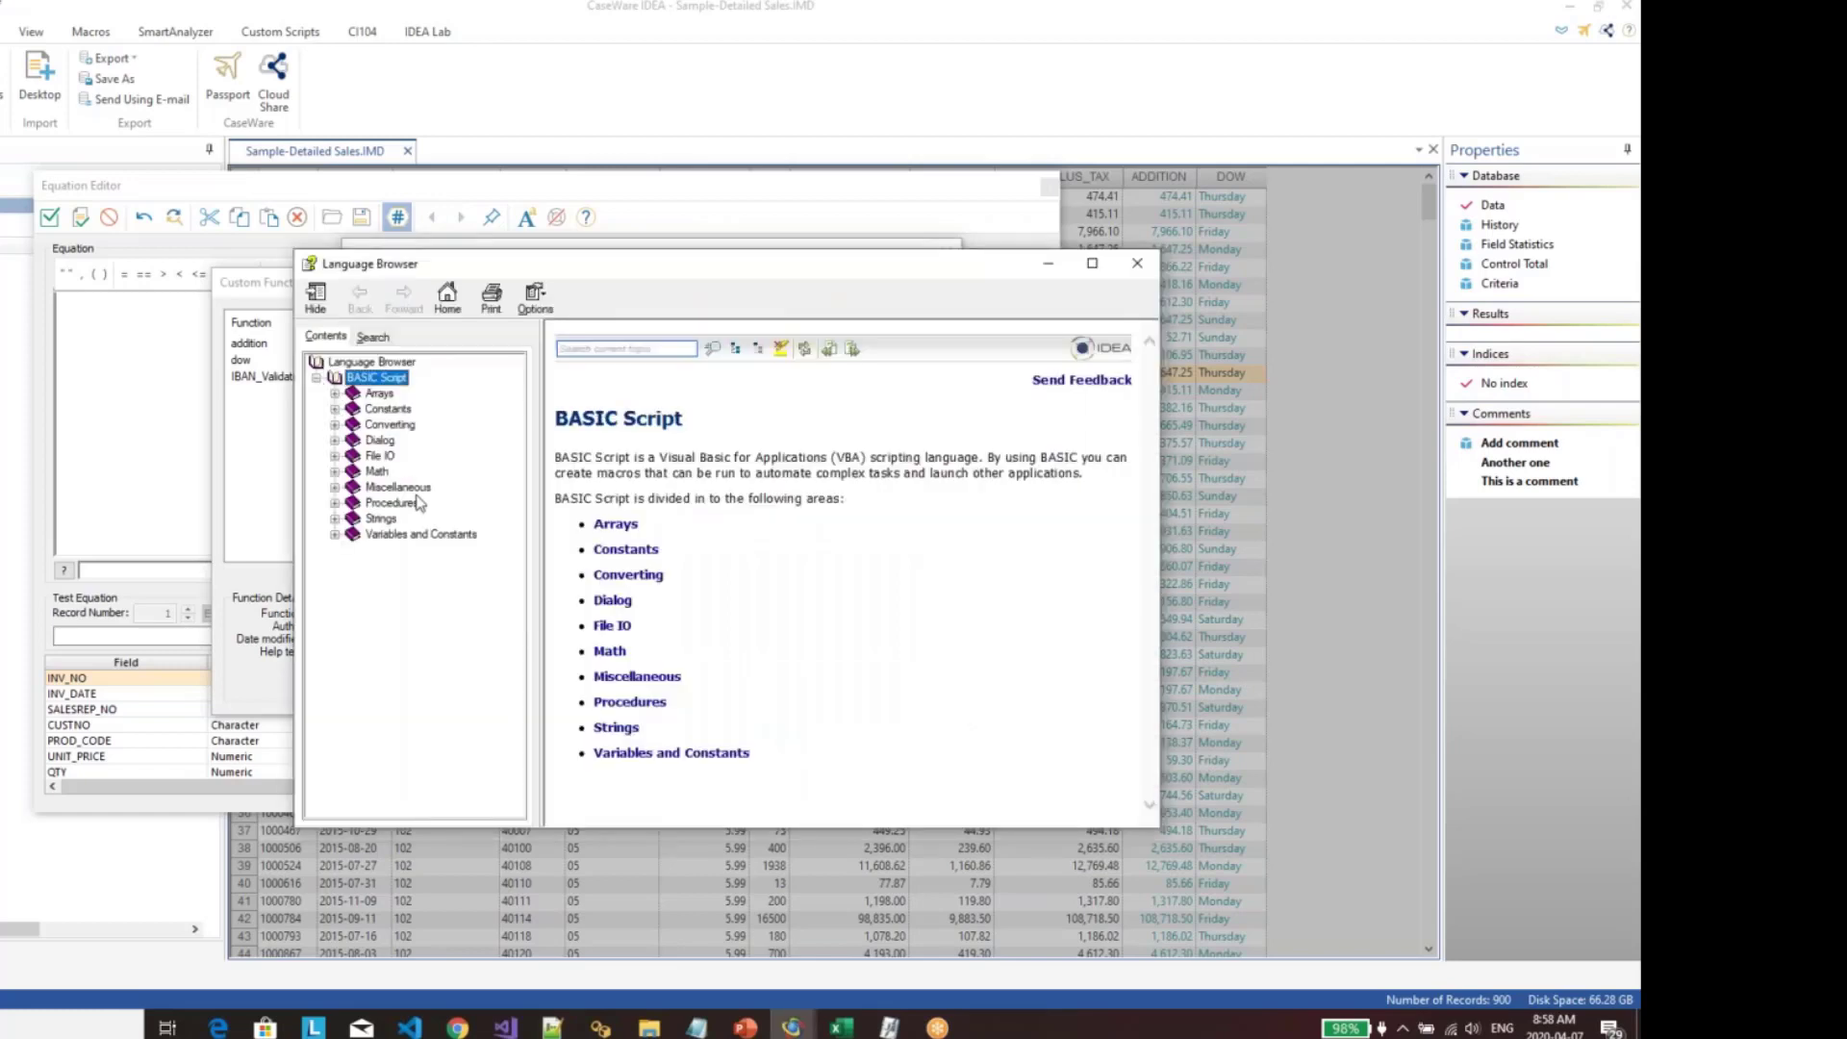
left_click(335, 425)
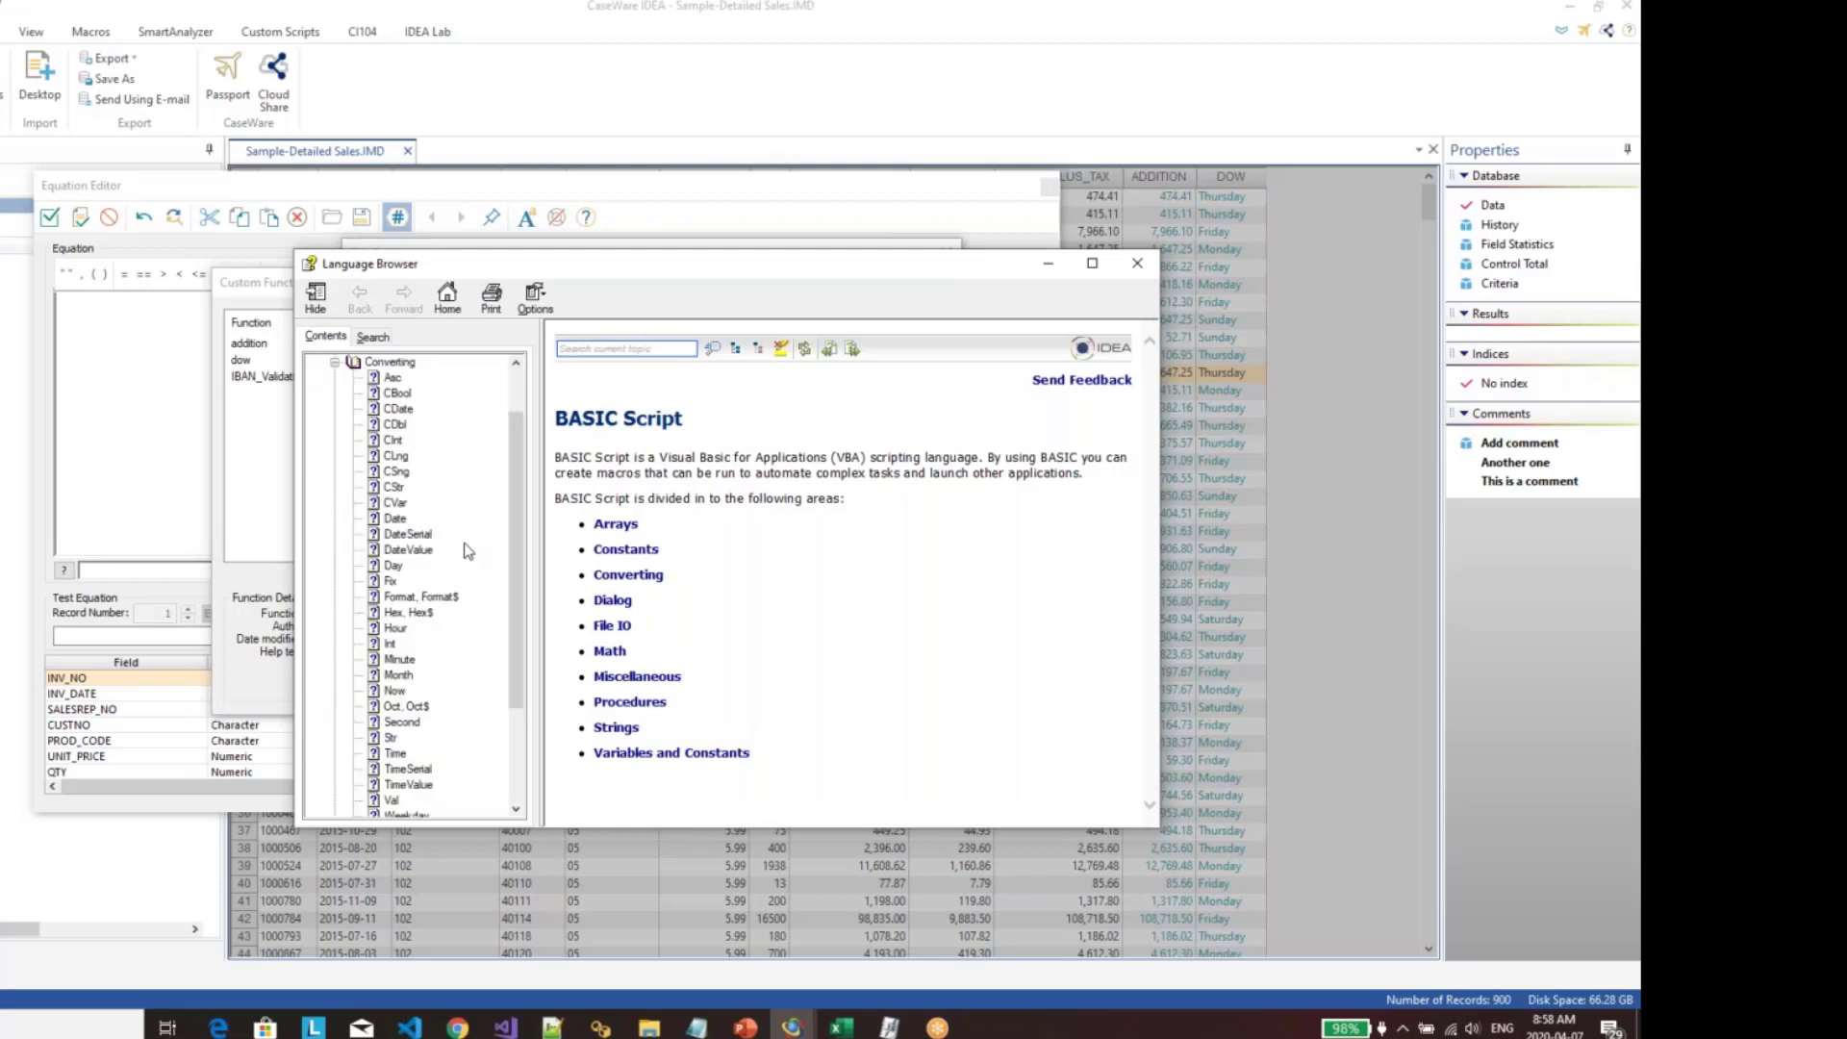
scroll(466, 550, "down", 1)
scroll(468, 549, "up", 1)
scroll(464, 547, "down", 1)
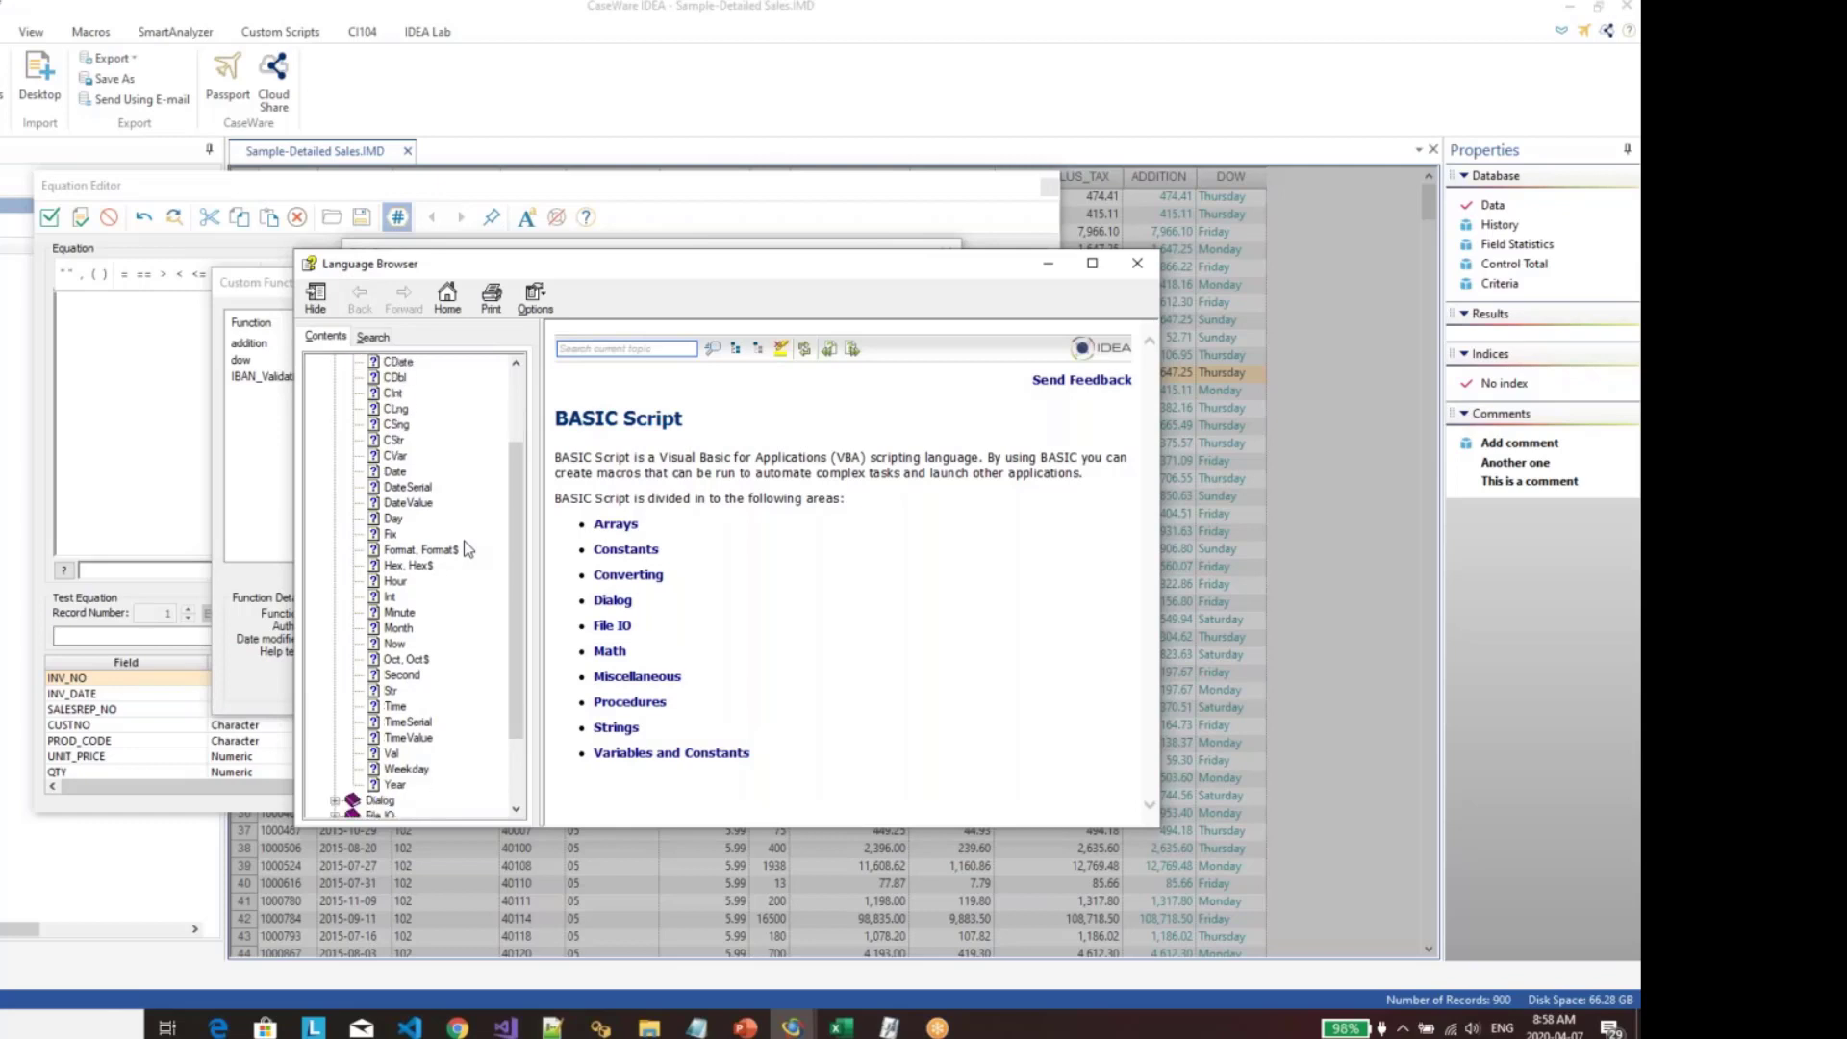
left_click(395, 785)
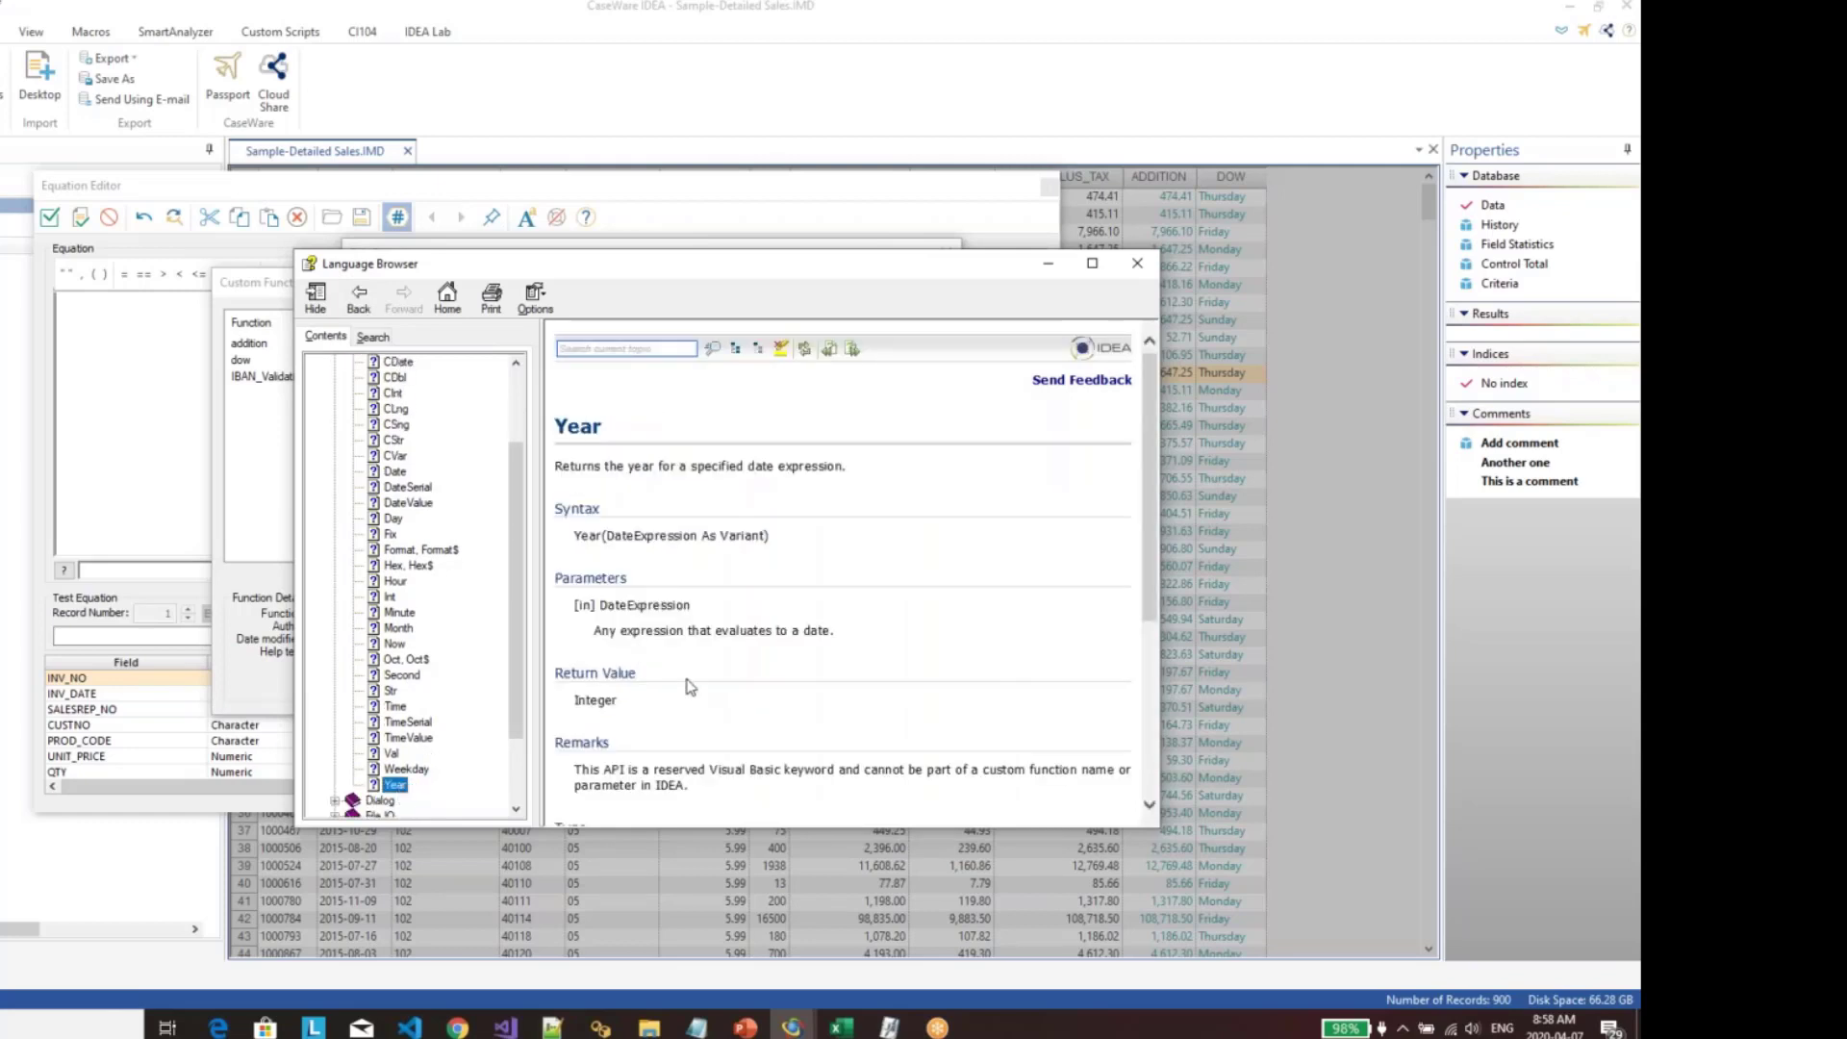
scroll(691, 685, "down", 3)
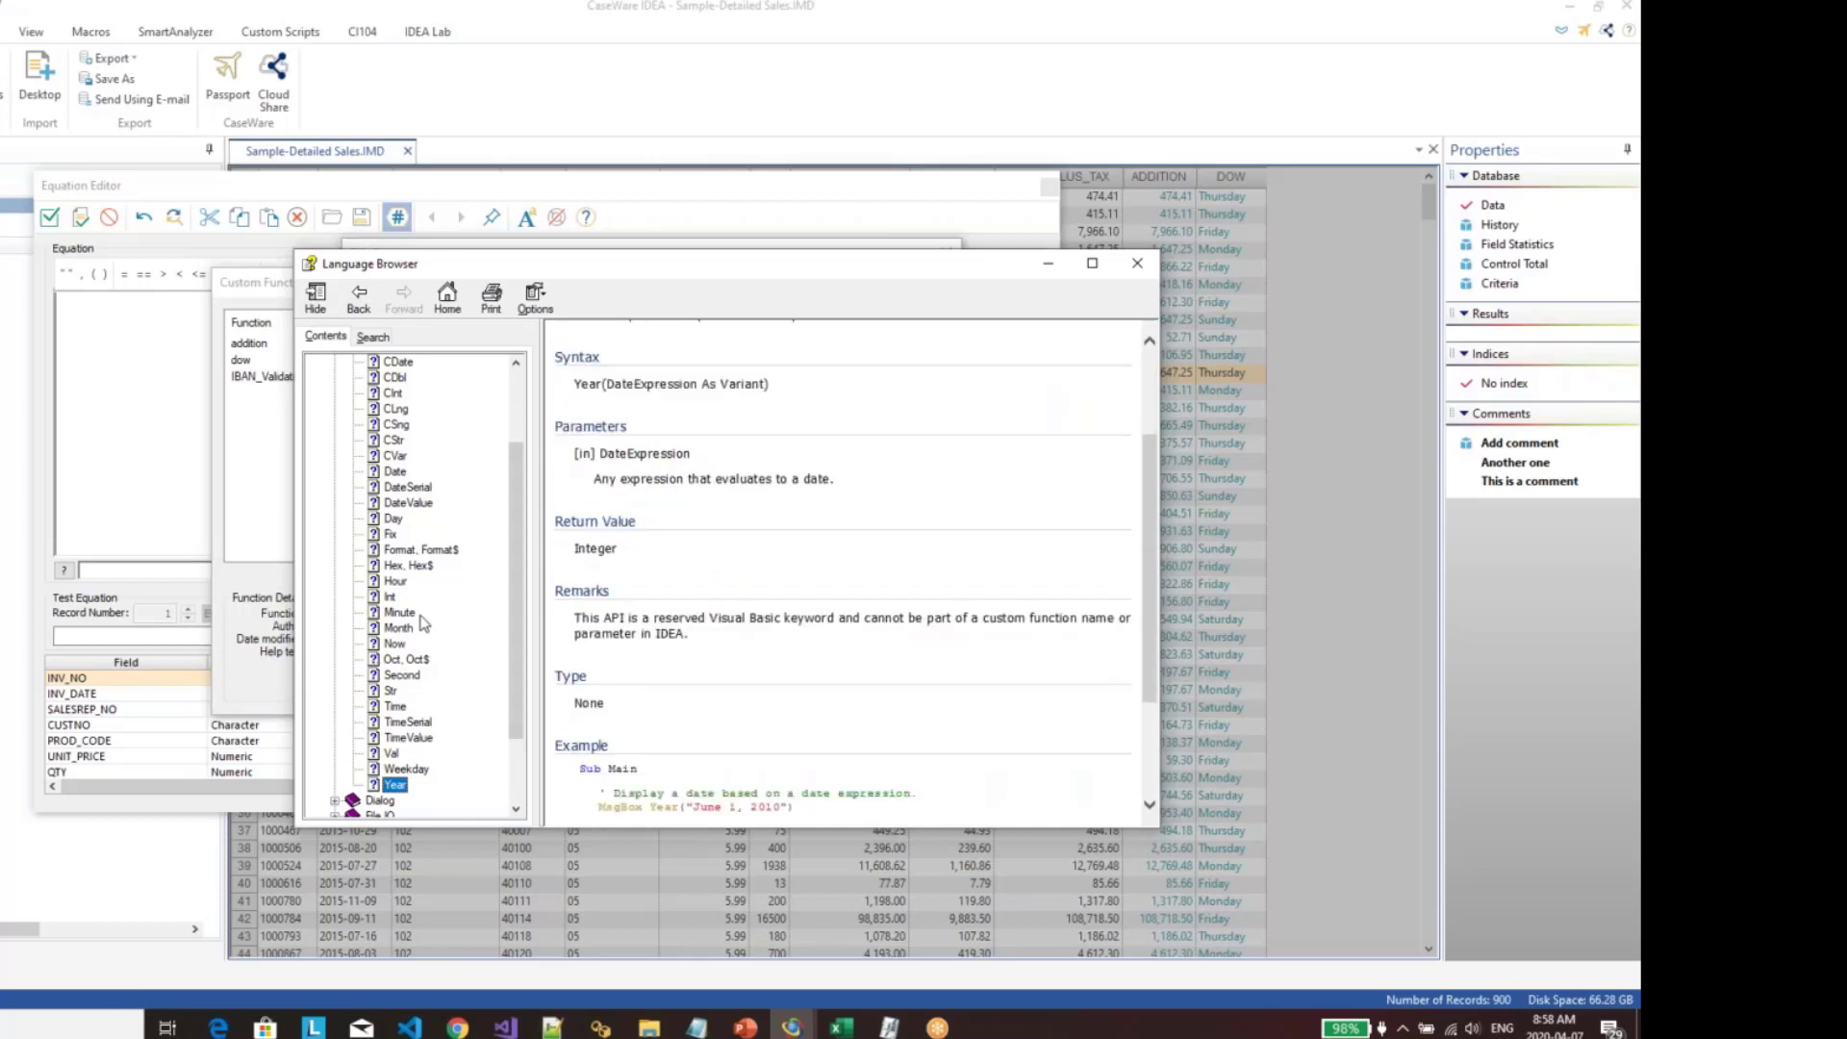
left_click(402, 629)
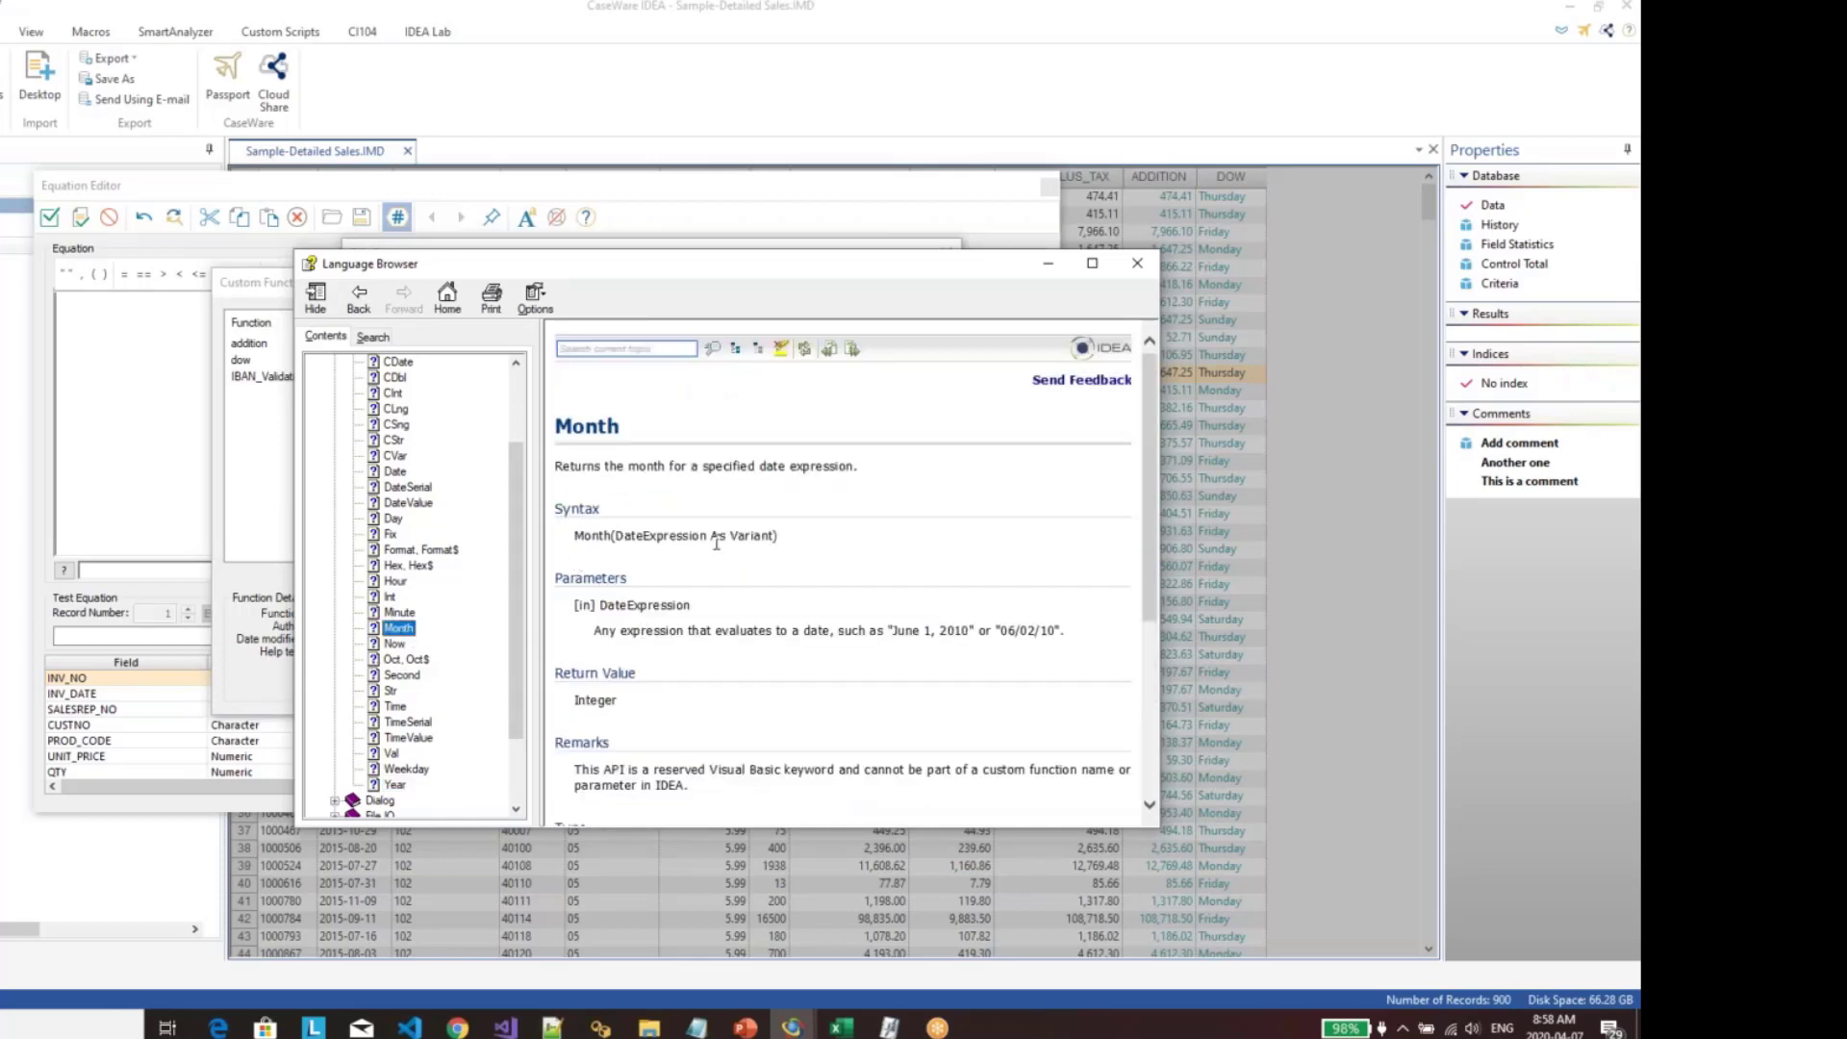
left_click_drag(590, 701, 617, 702)
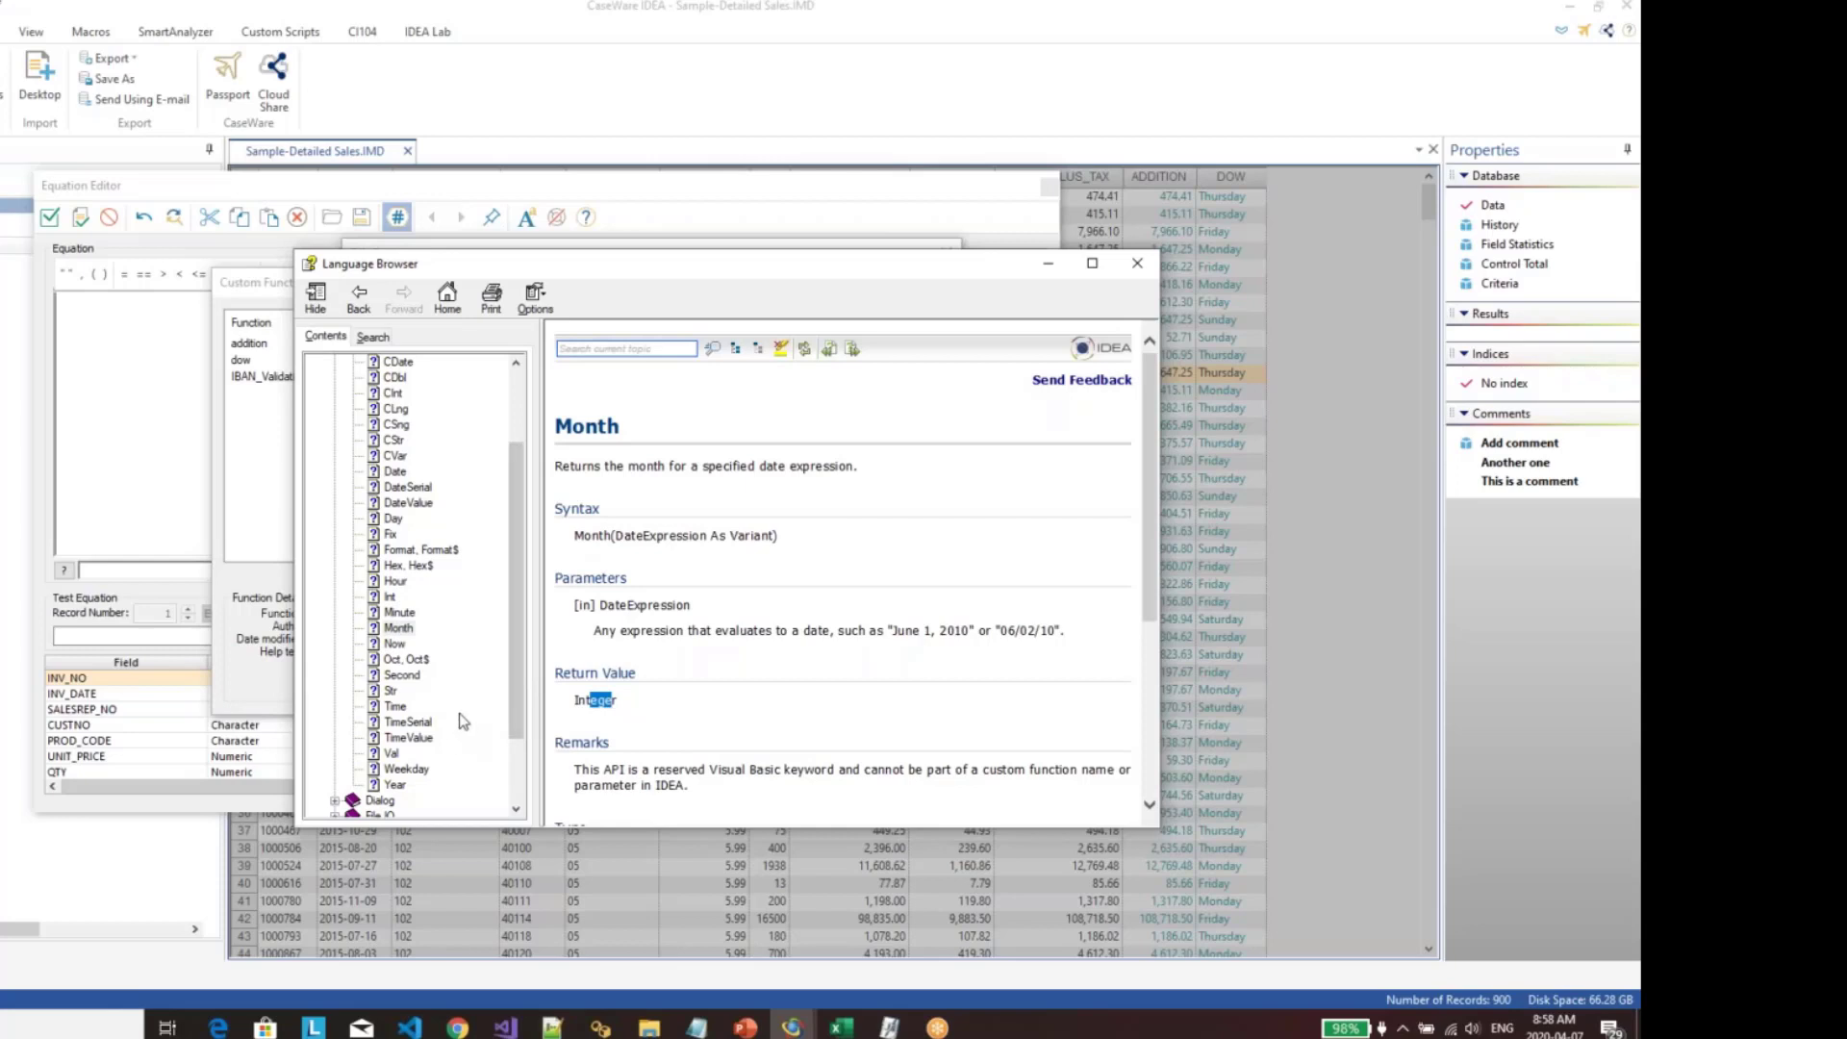
Step: Read the DateSerial syntax and parameters in the Language Browser, and close the browser
left_click(402, 488)
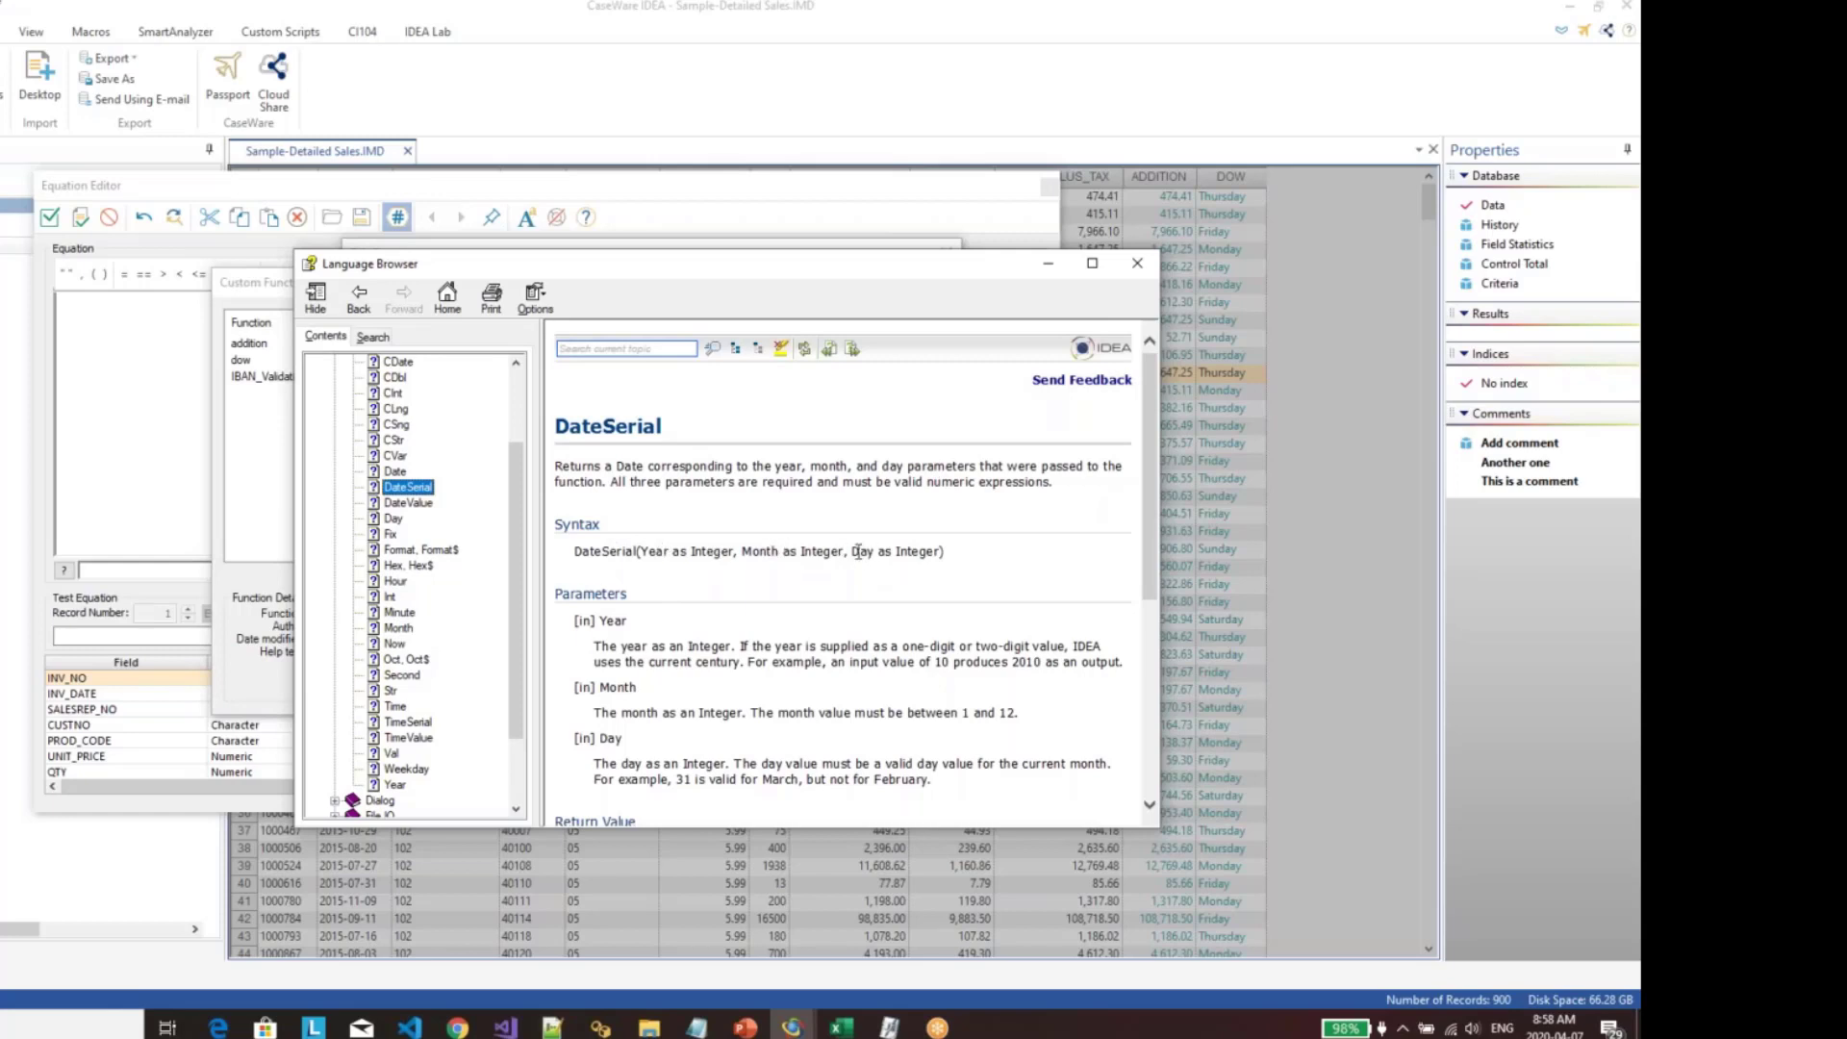
scroll(861, 548, "down", 3)
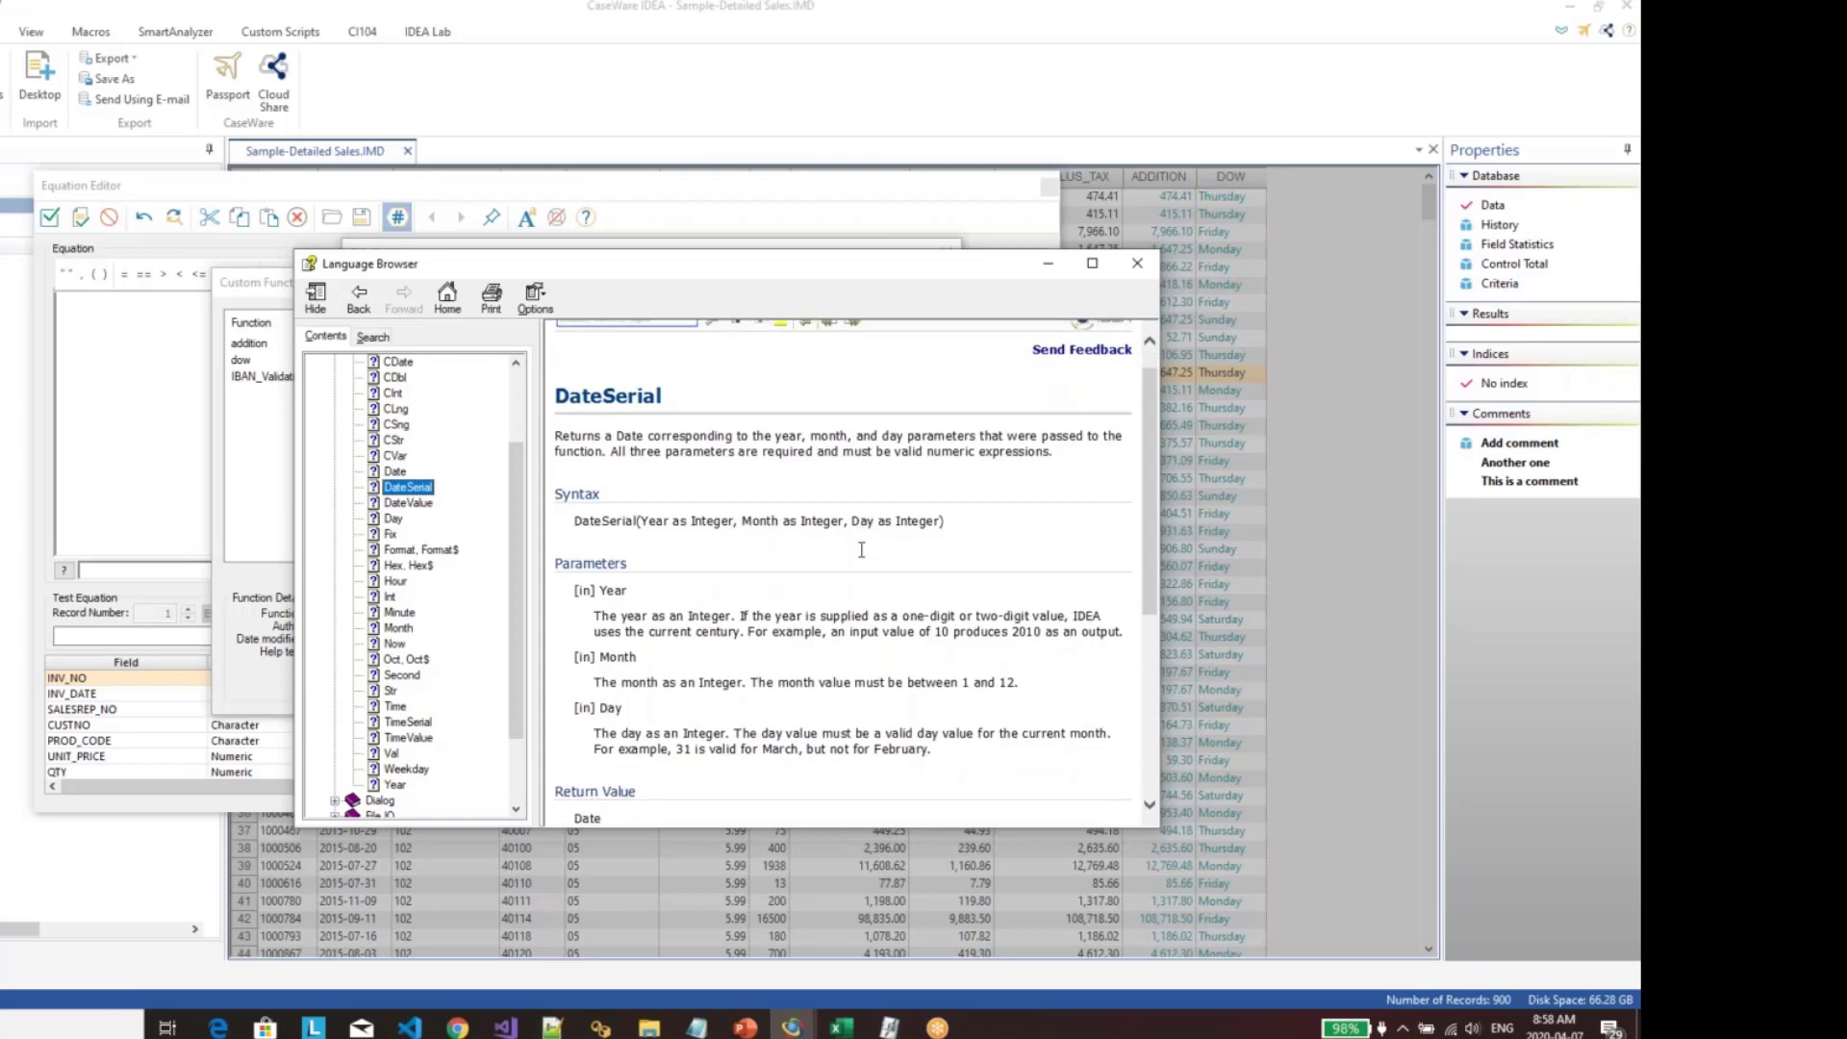
scroll(862, 549, "up", 3)
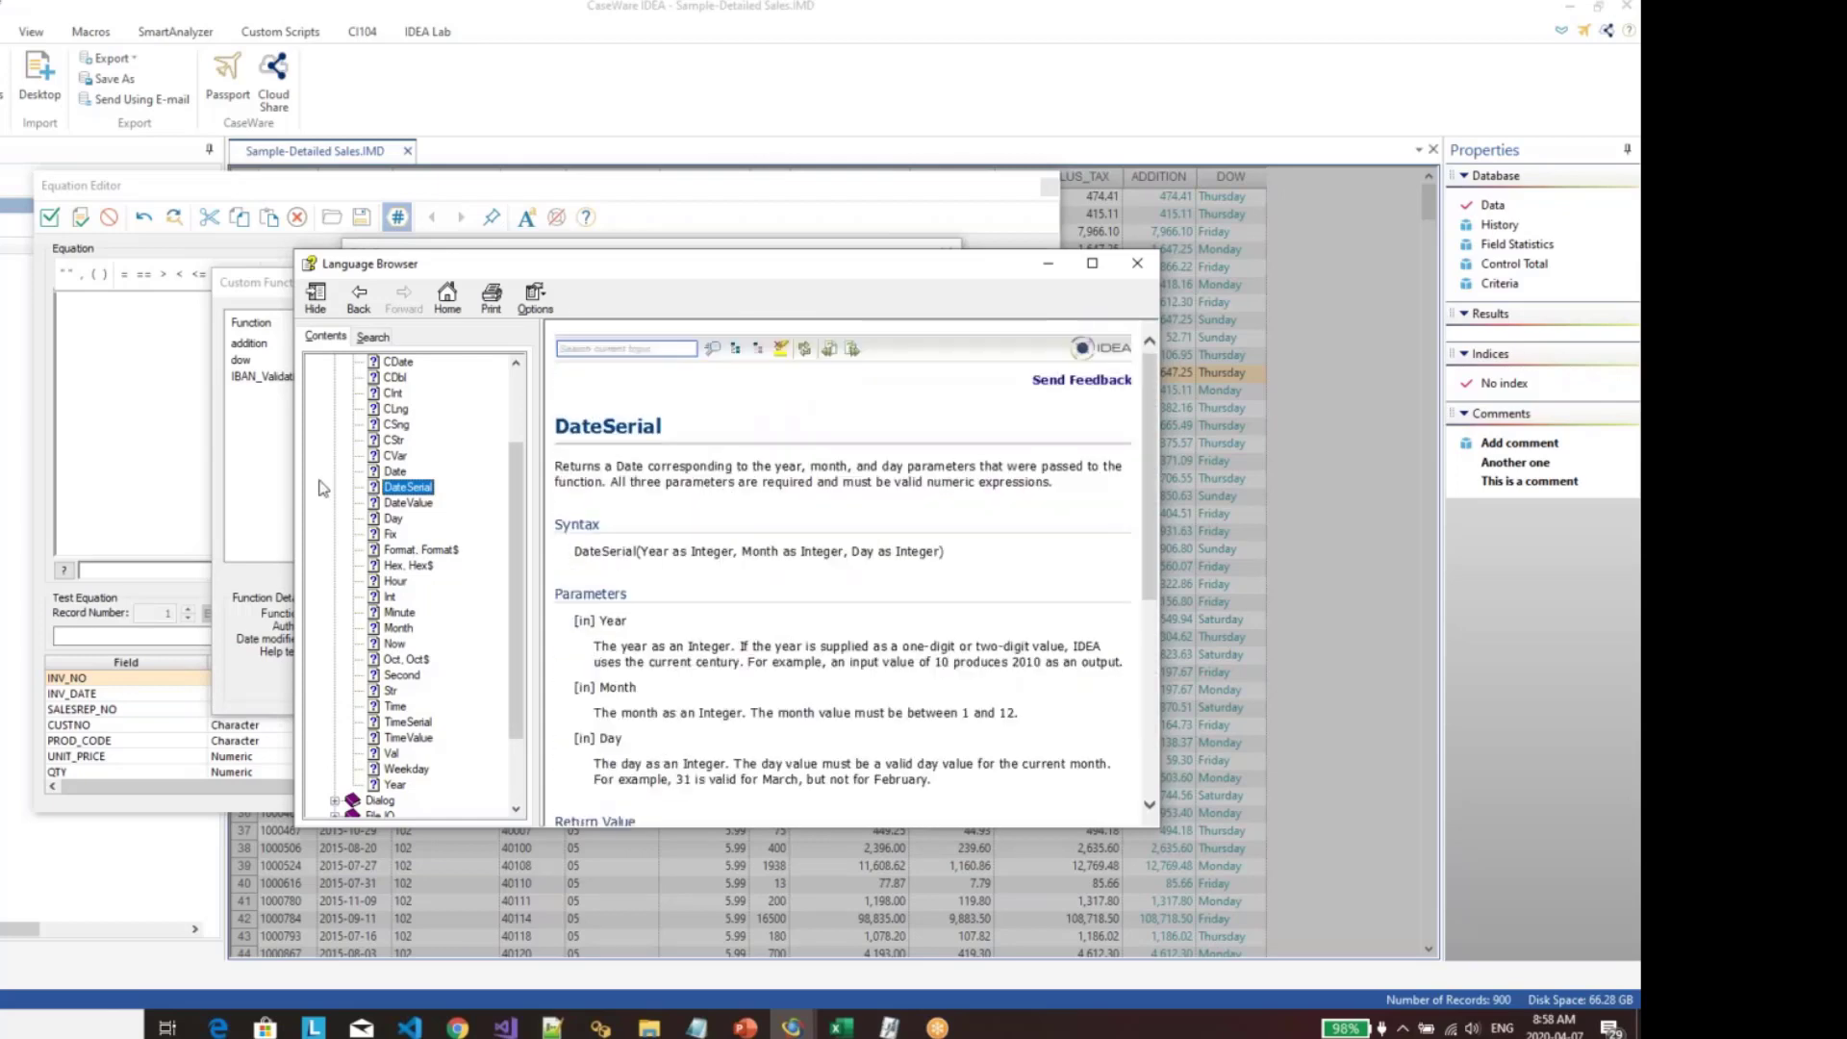
left_click(1136, 266)
Step: Declare the variables iYear and iMonth as Integer at the start of the function body
left_click(441, 580)
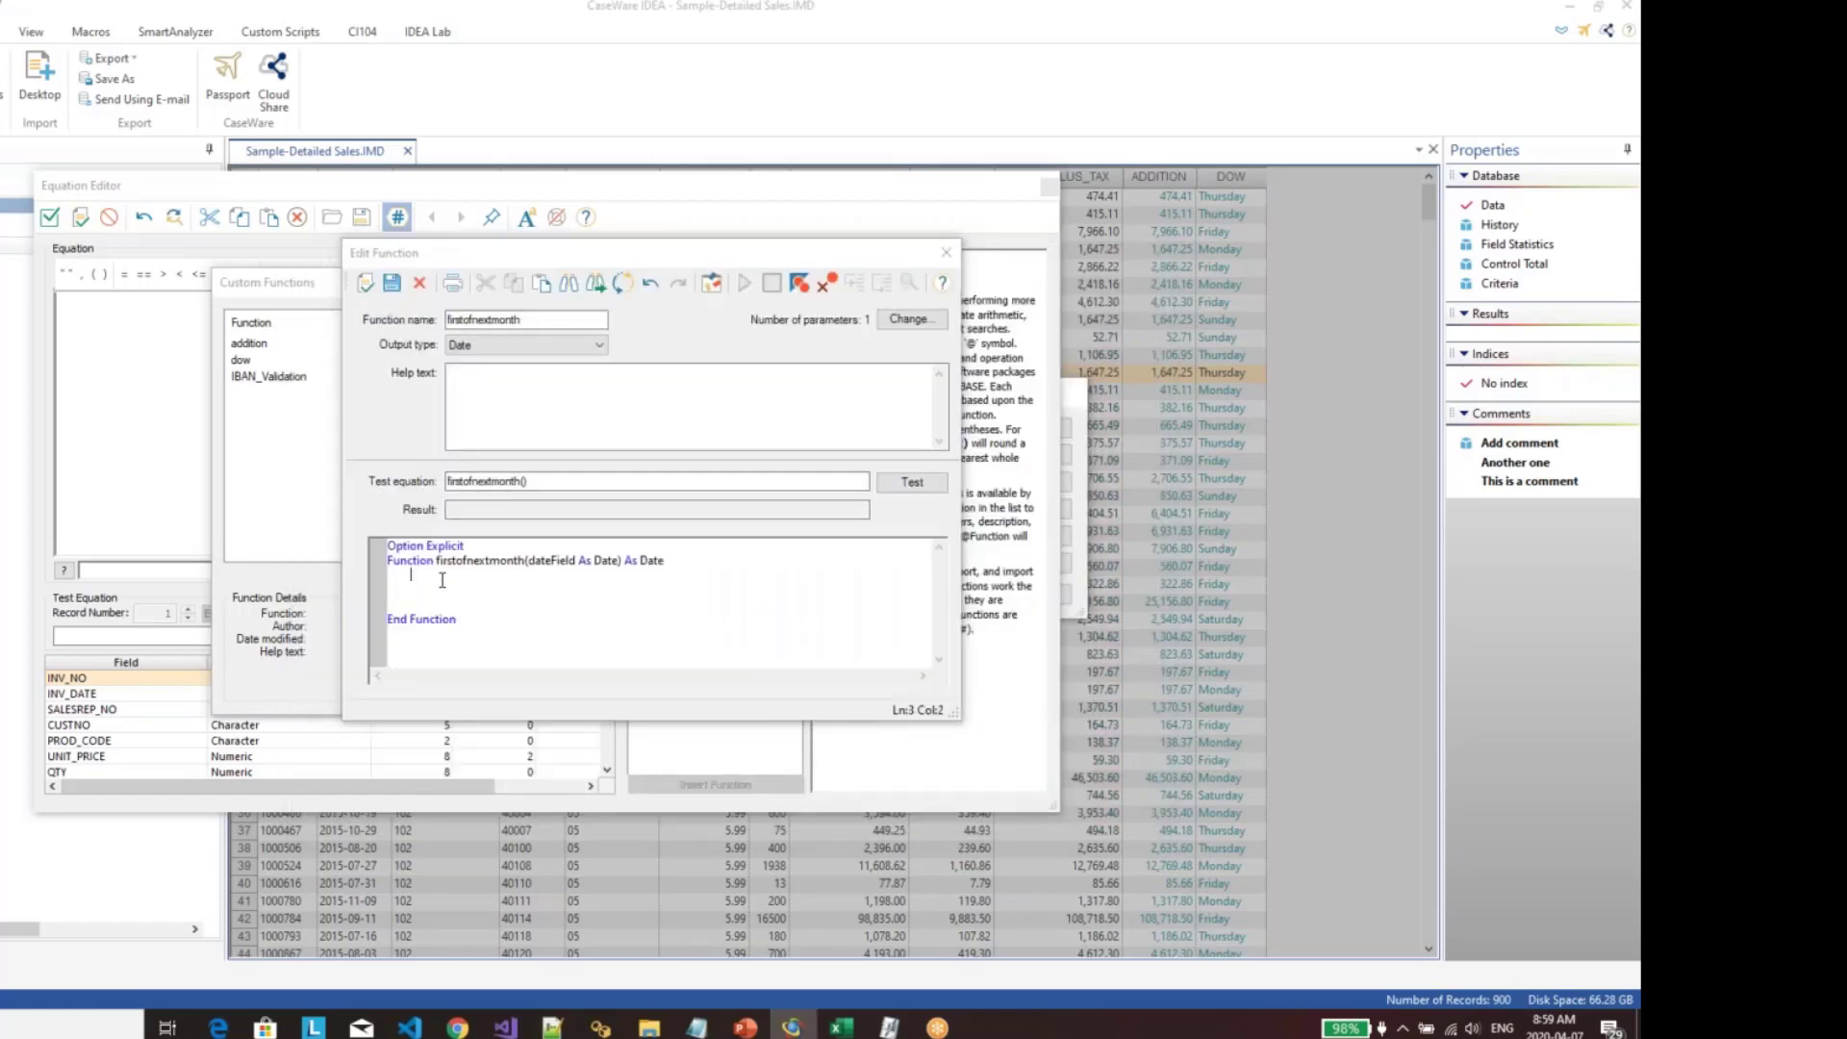
type("dim iYear as integer")
key("Return")
type("dim iMonth as ")
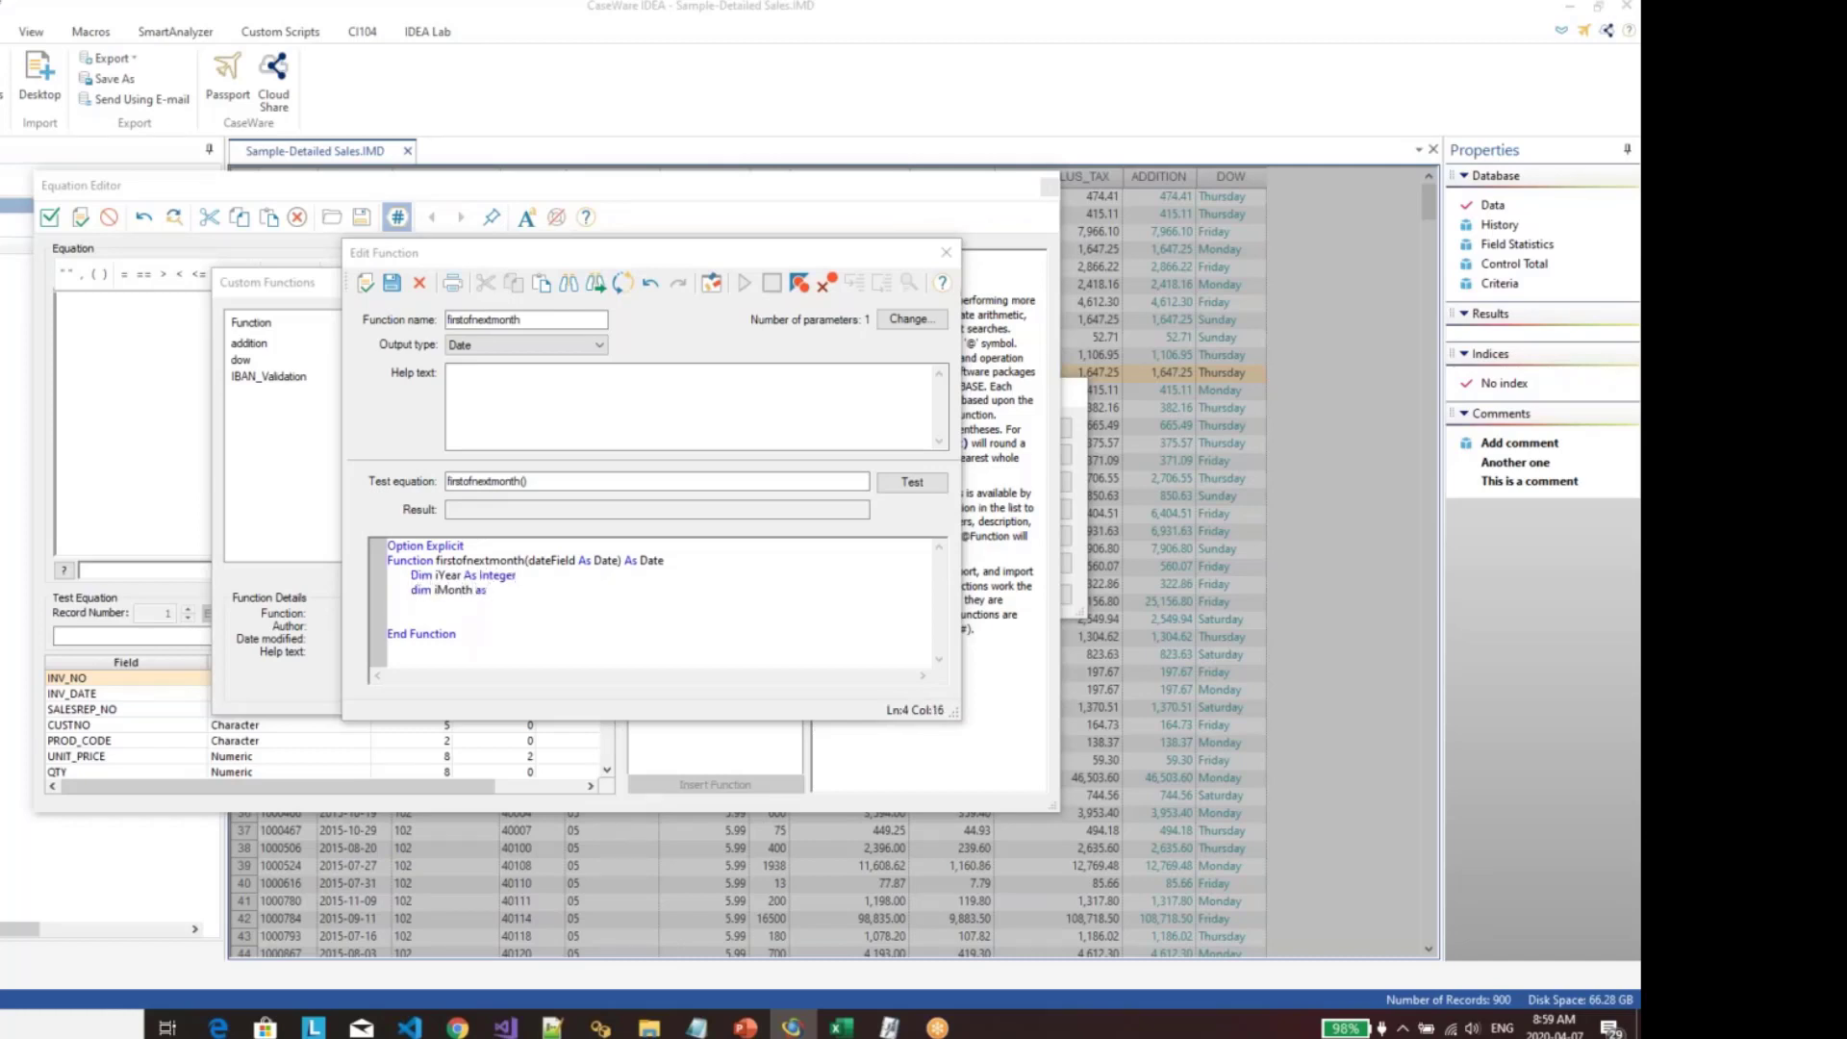
type("integer")
key("Return")
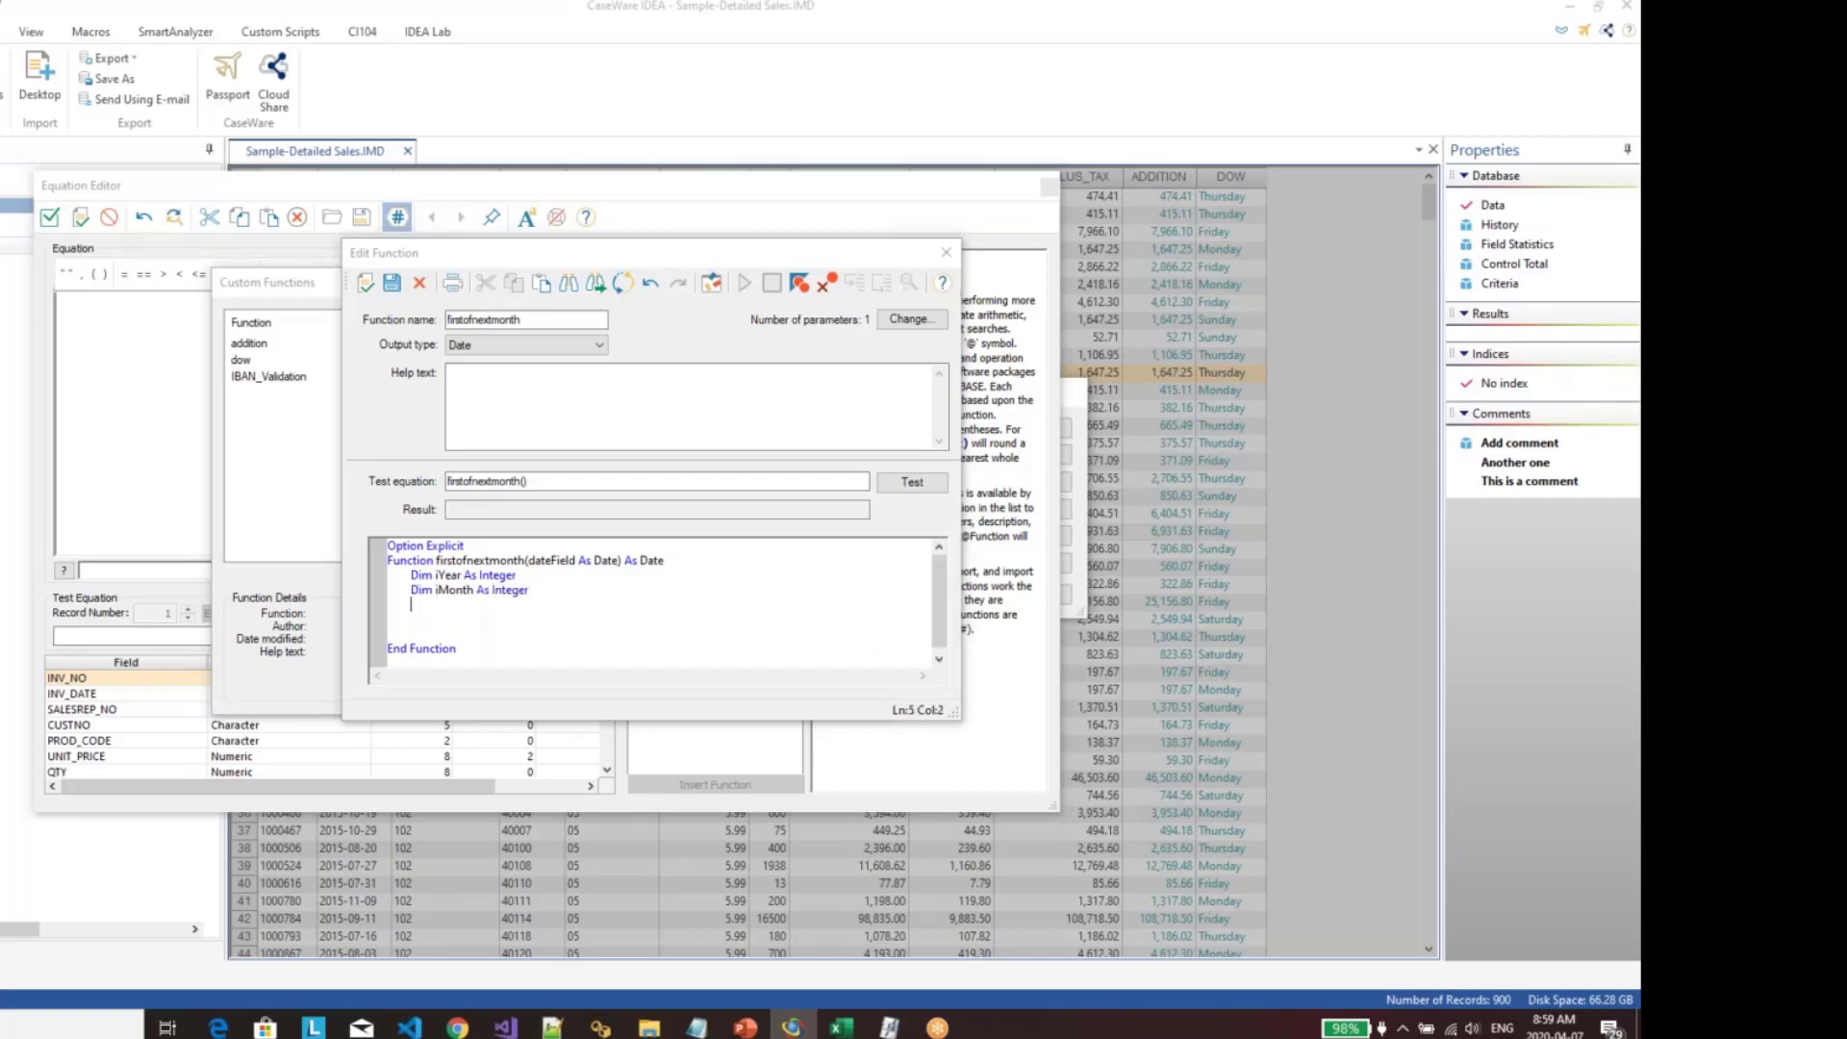
key("Return")
Step: Assign Year(dateField) to iYear and Month(dateField) to iMonth below the variable declarations
type("iYear = year")
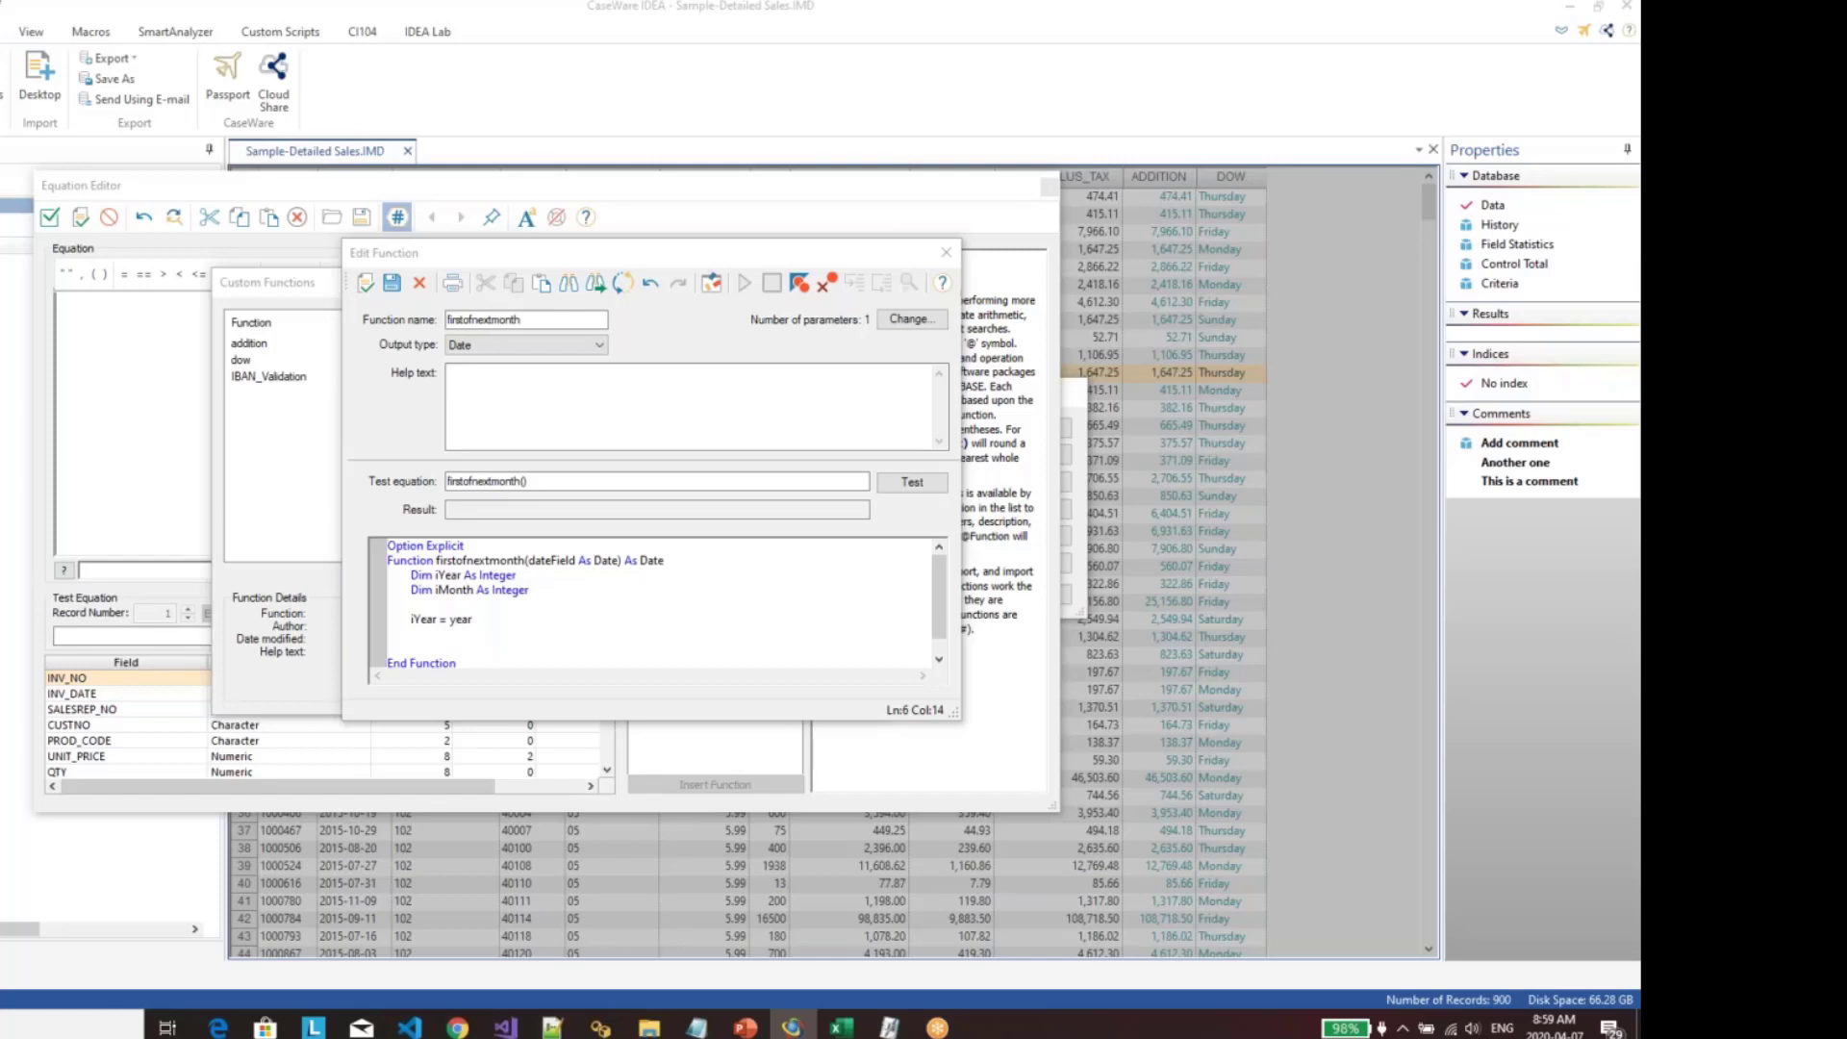
type("(dateField")
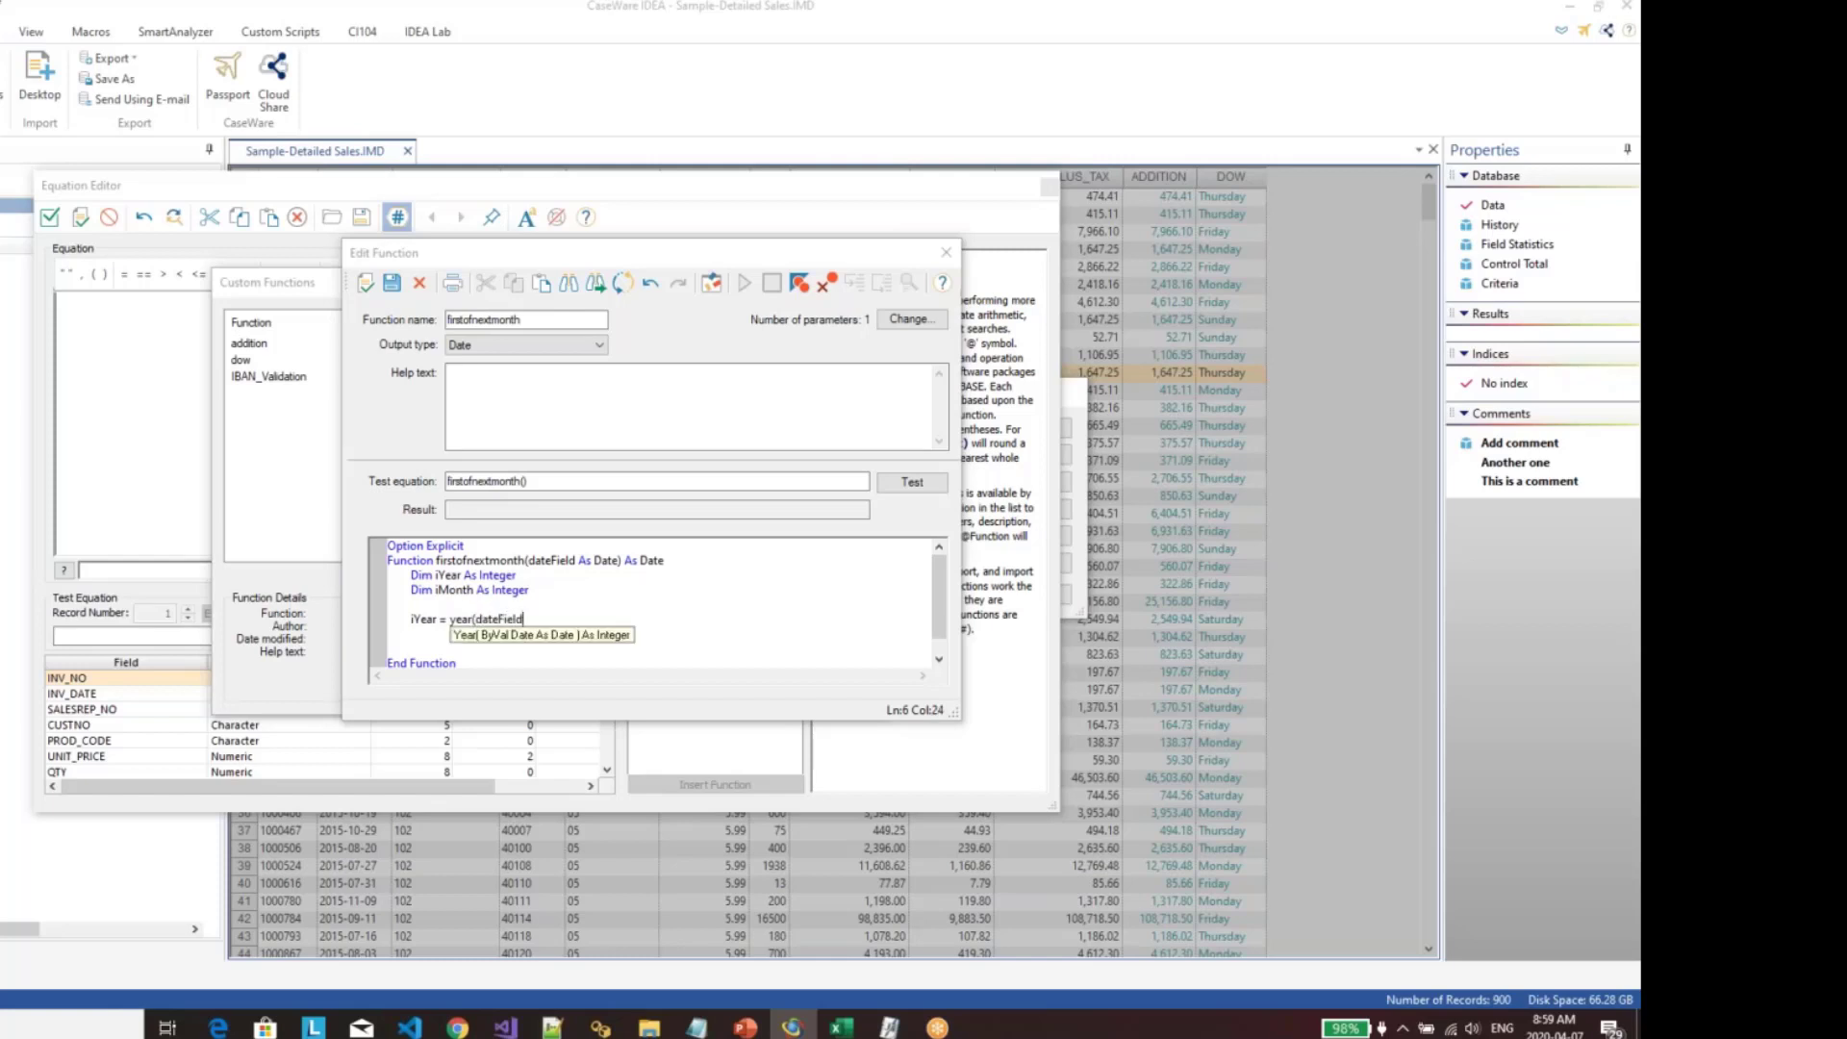
type(")")
key("Return")
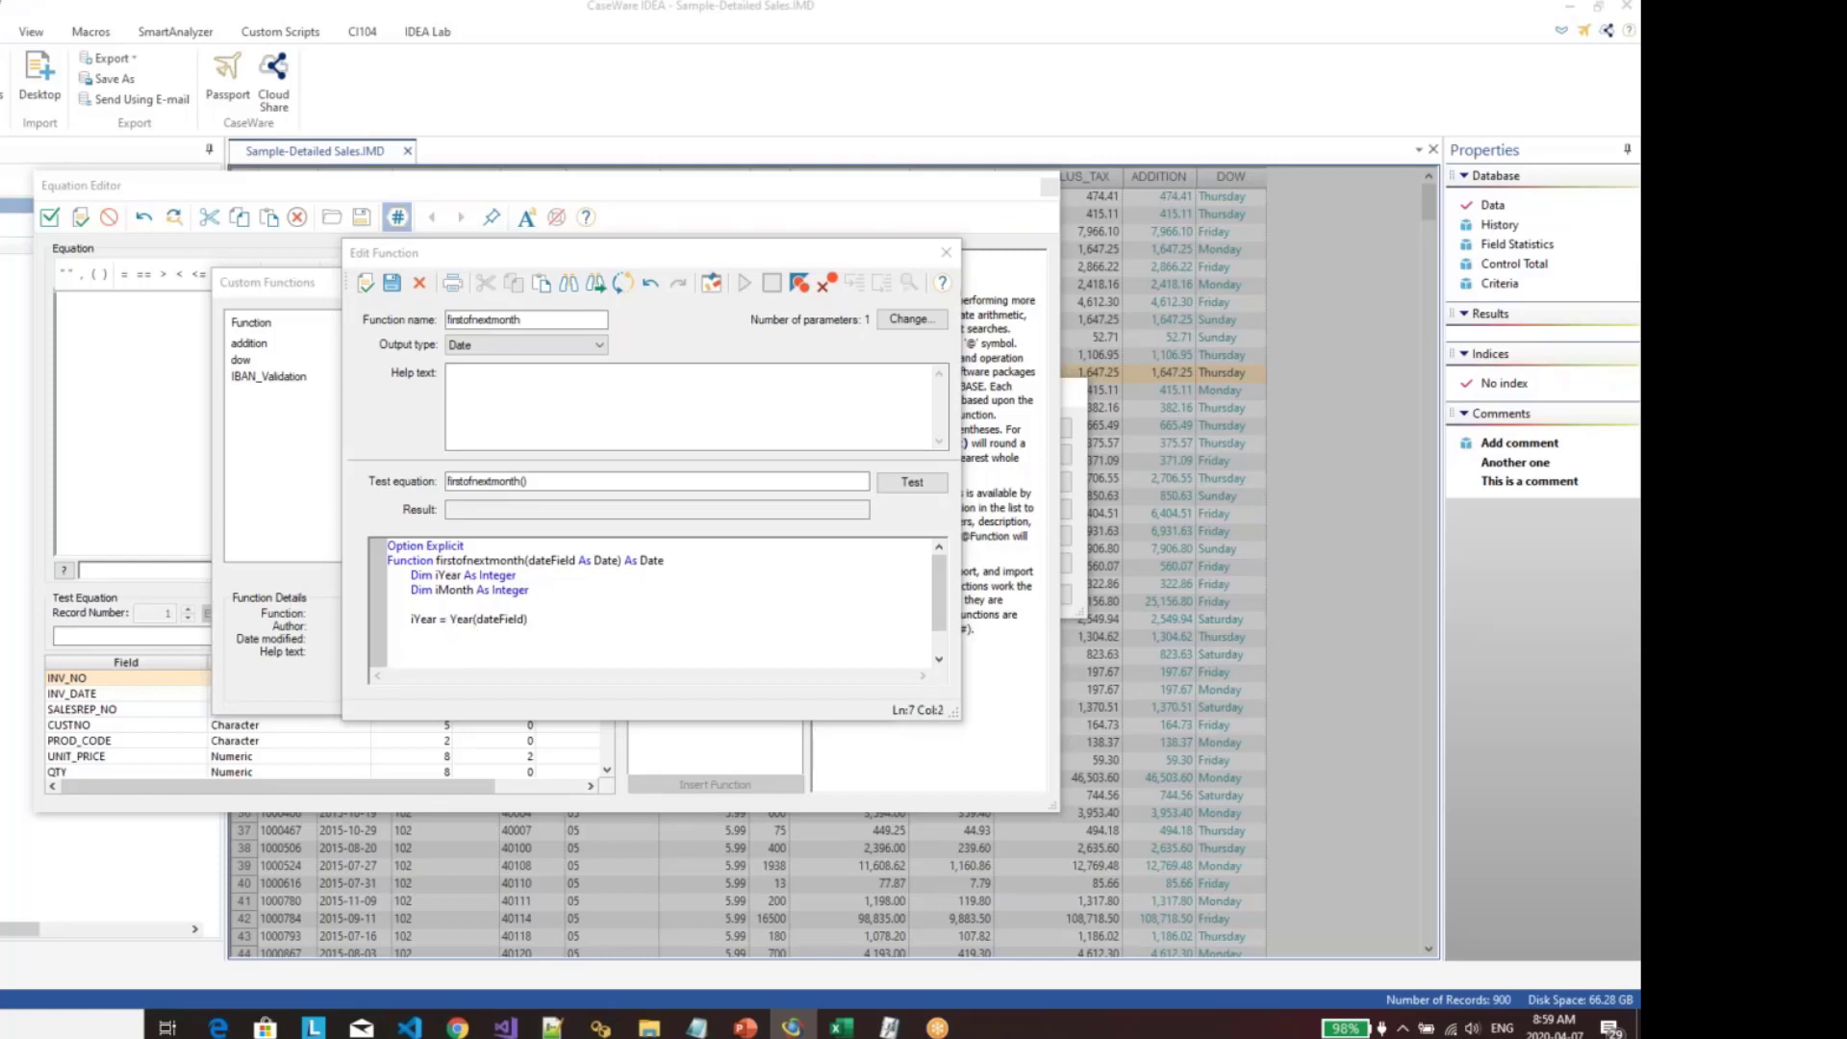
type("iMonth = month(dateFie")
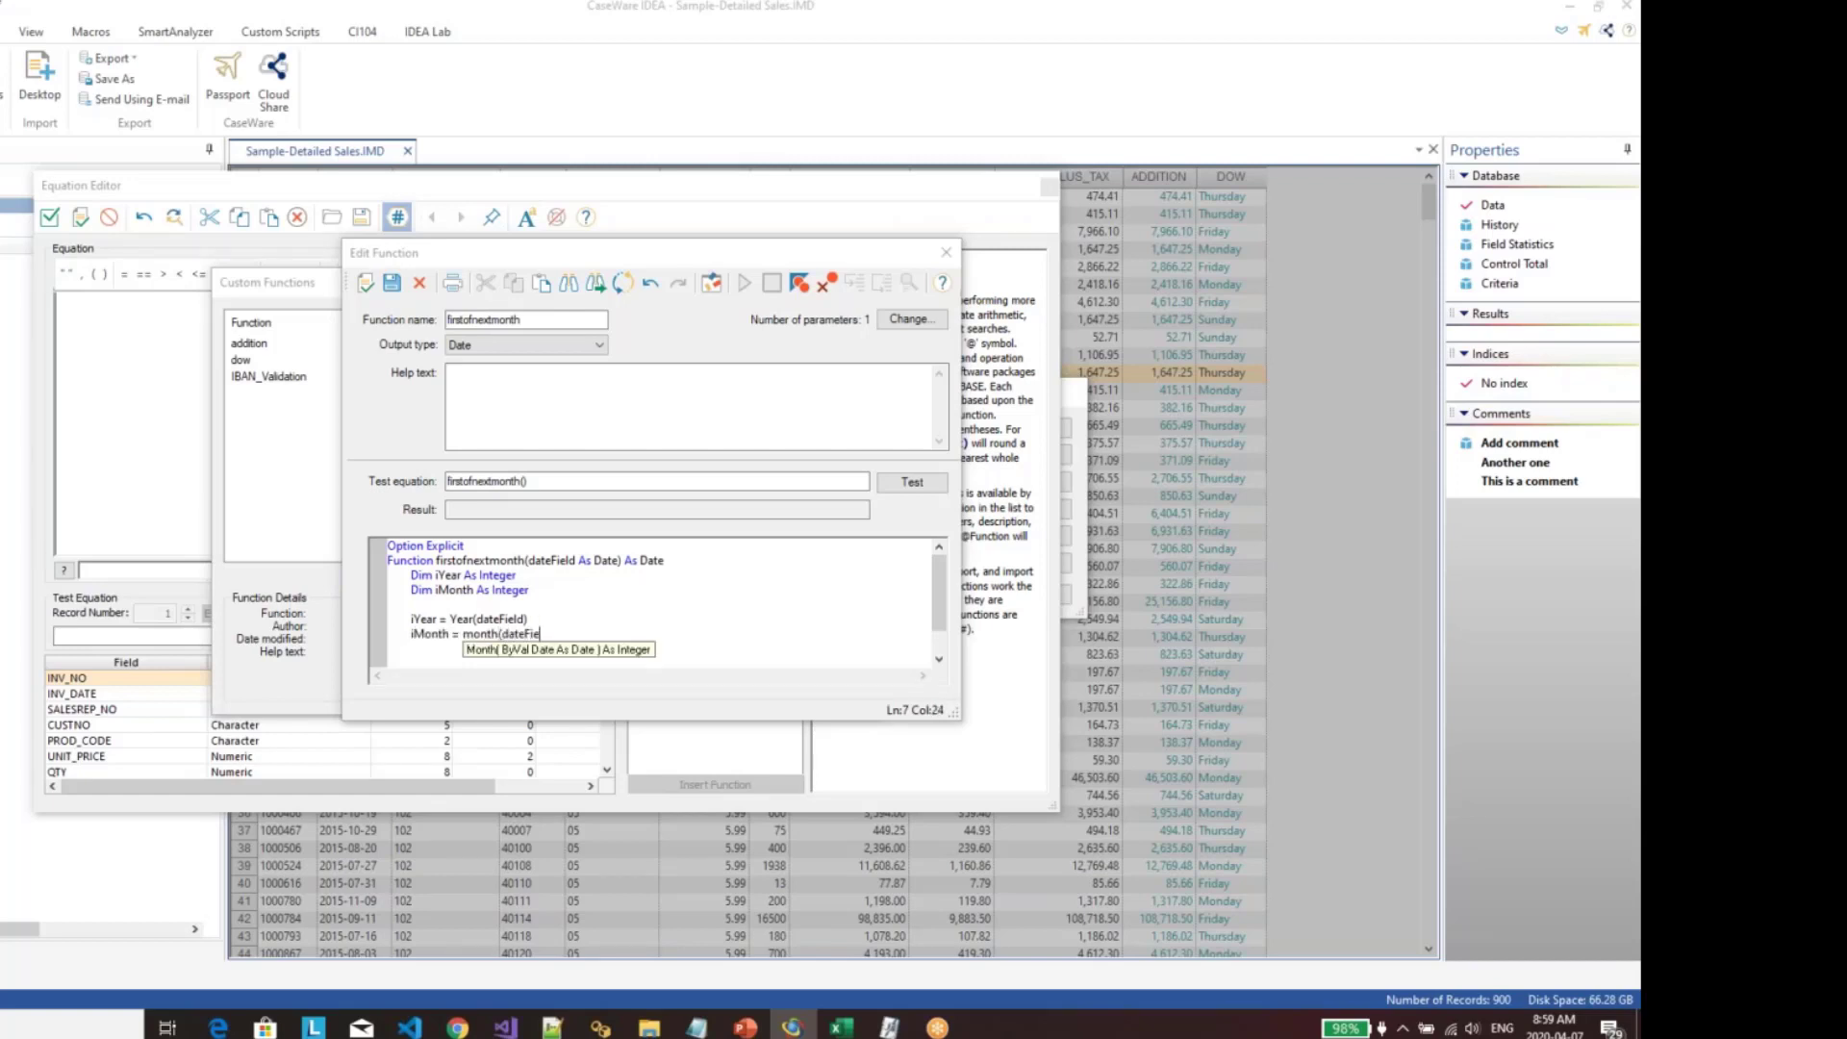
type("ld)")
key("Return")
key("Return")
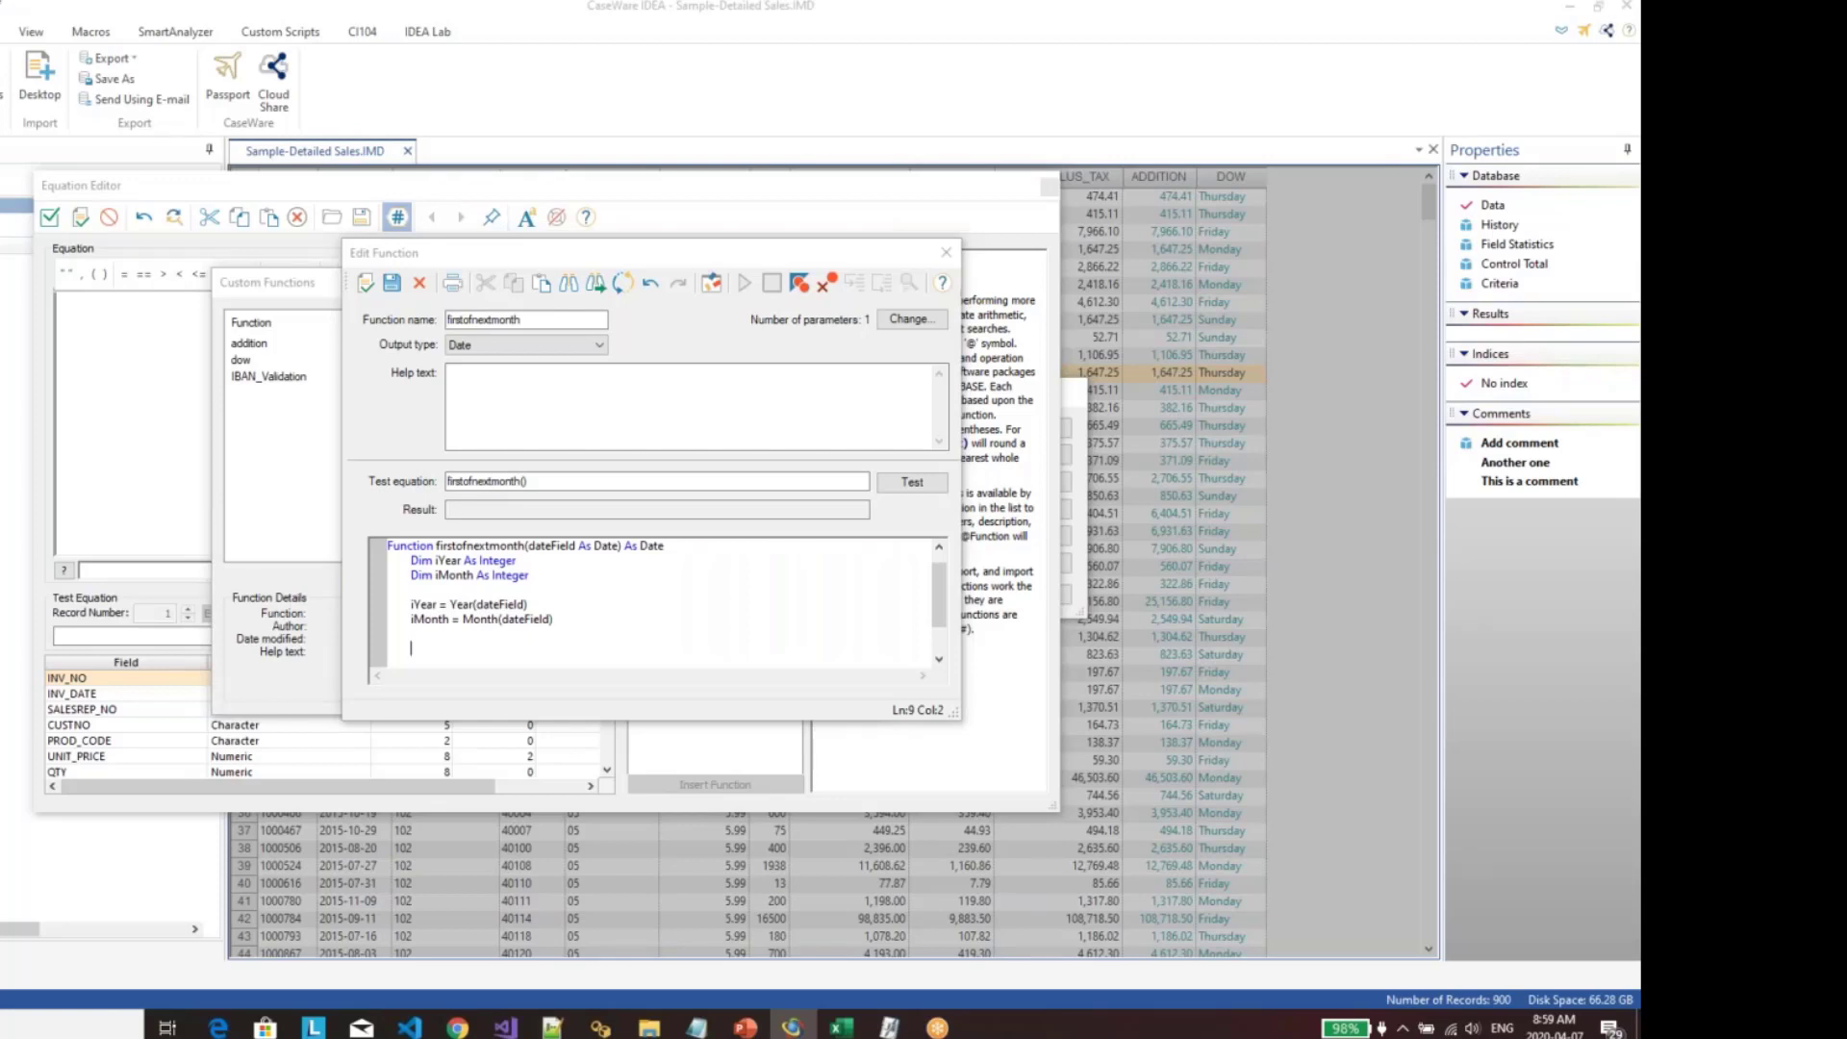
Step: Add the line iMonth = iMonth + 1 to advance to the following month
type("Month = iMonth + 1")
key("Return")
key("Return")
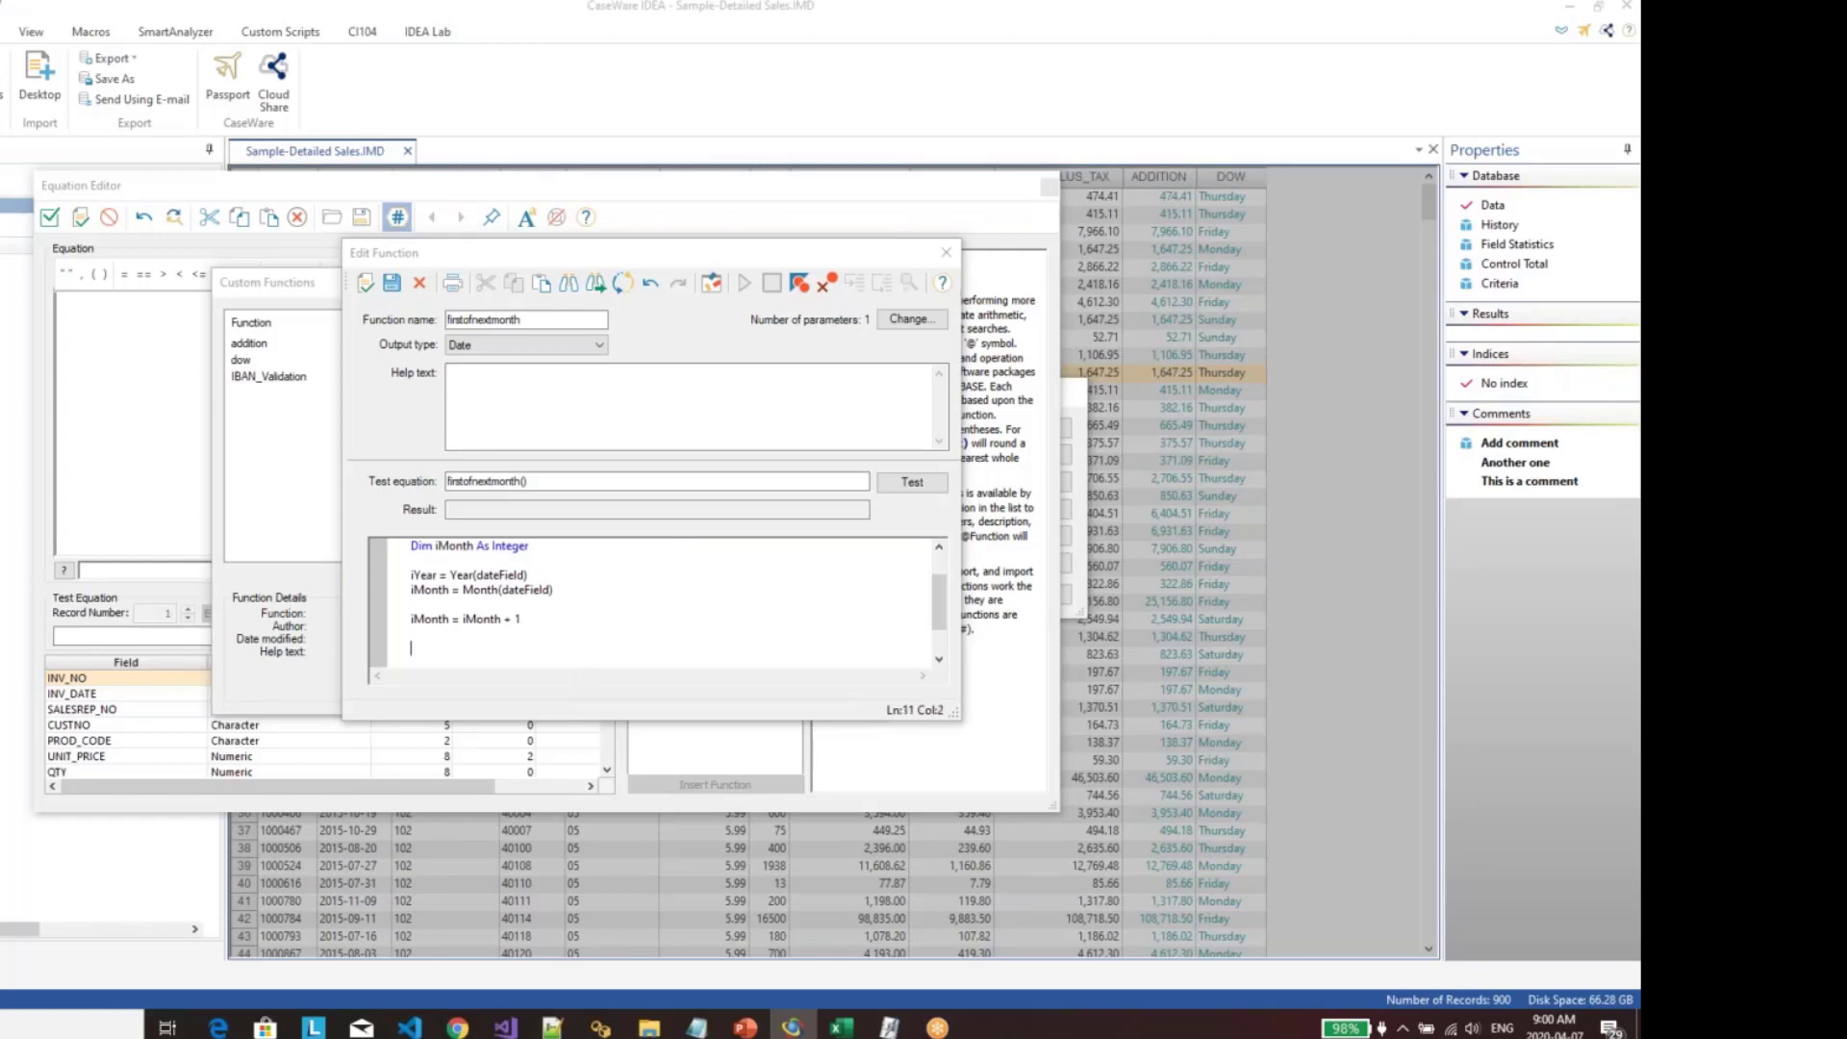
Step: Add an If block that, when iMonth > 12, sets iMonth = 1 and iYear = iYear + 1, closed with End If
type("if i9")
key("BackSpace")
key("BackSpace")
type("iMonth > 12 then")
key("Return")
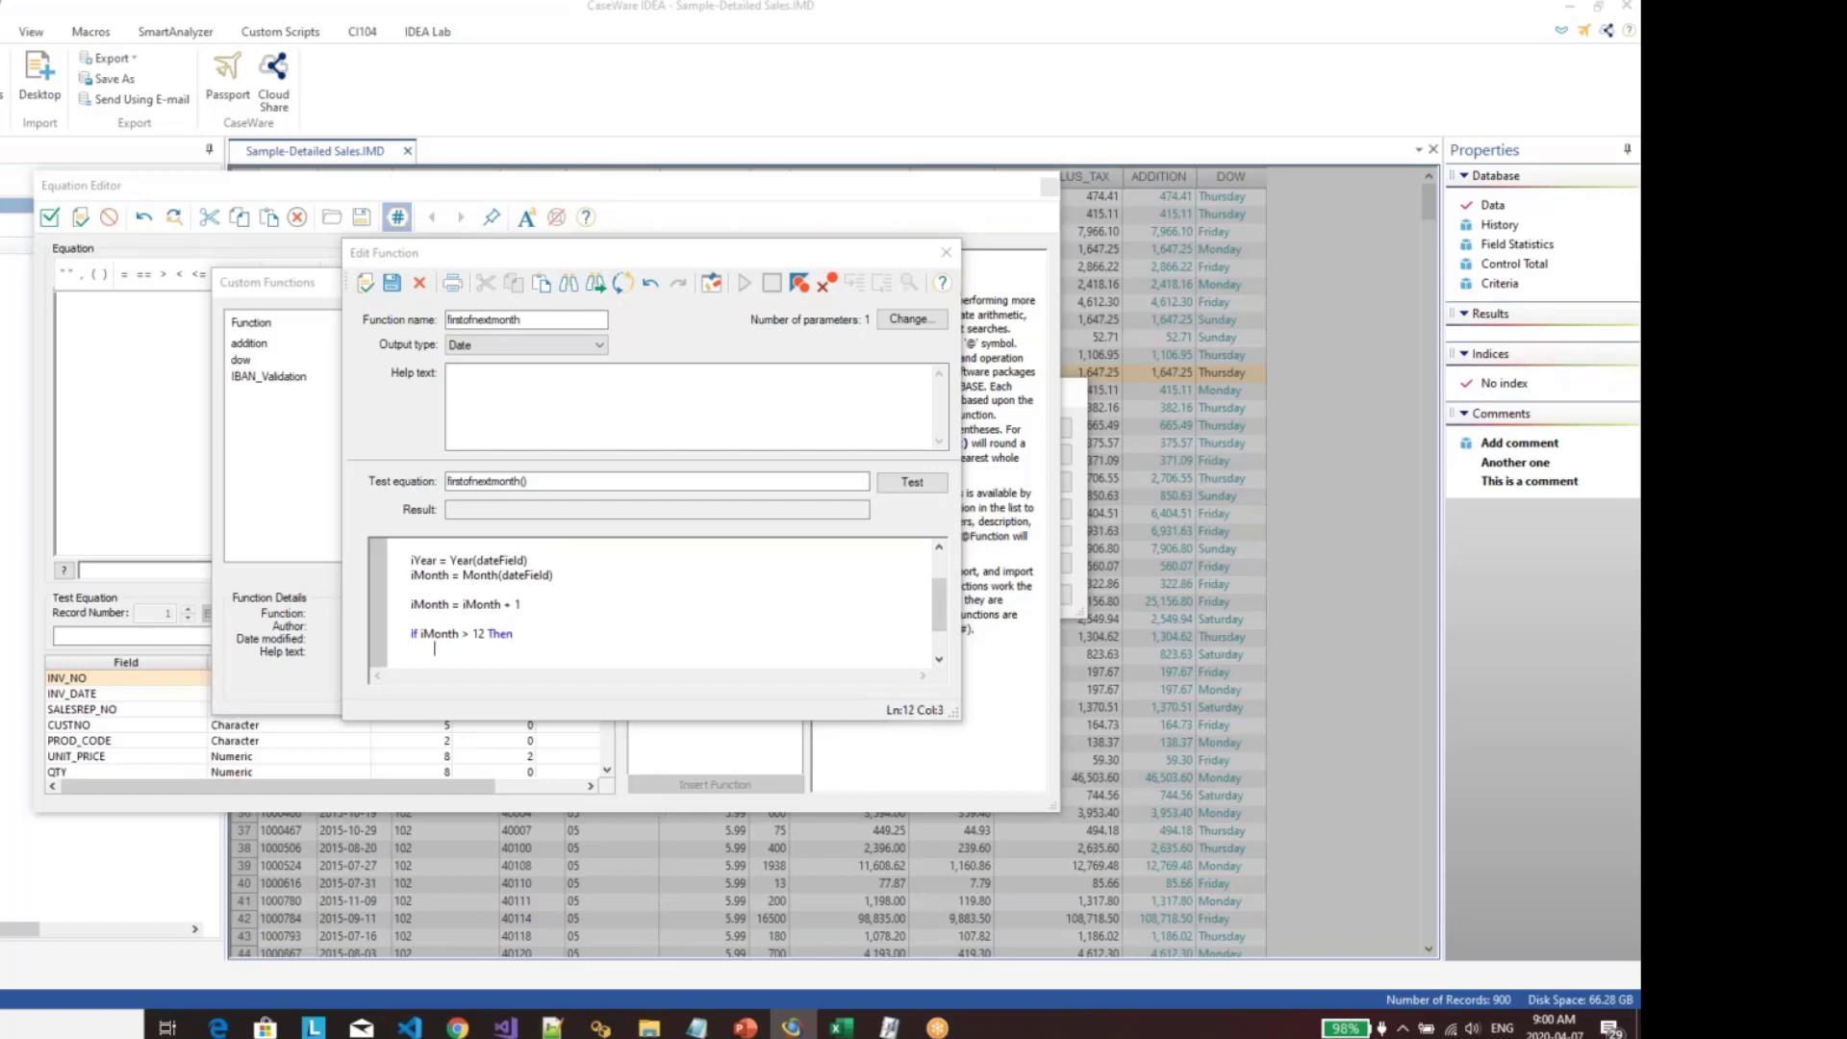
type("iMonth = 1")
key("Return")
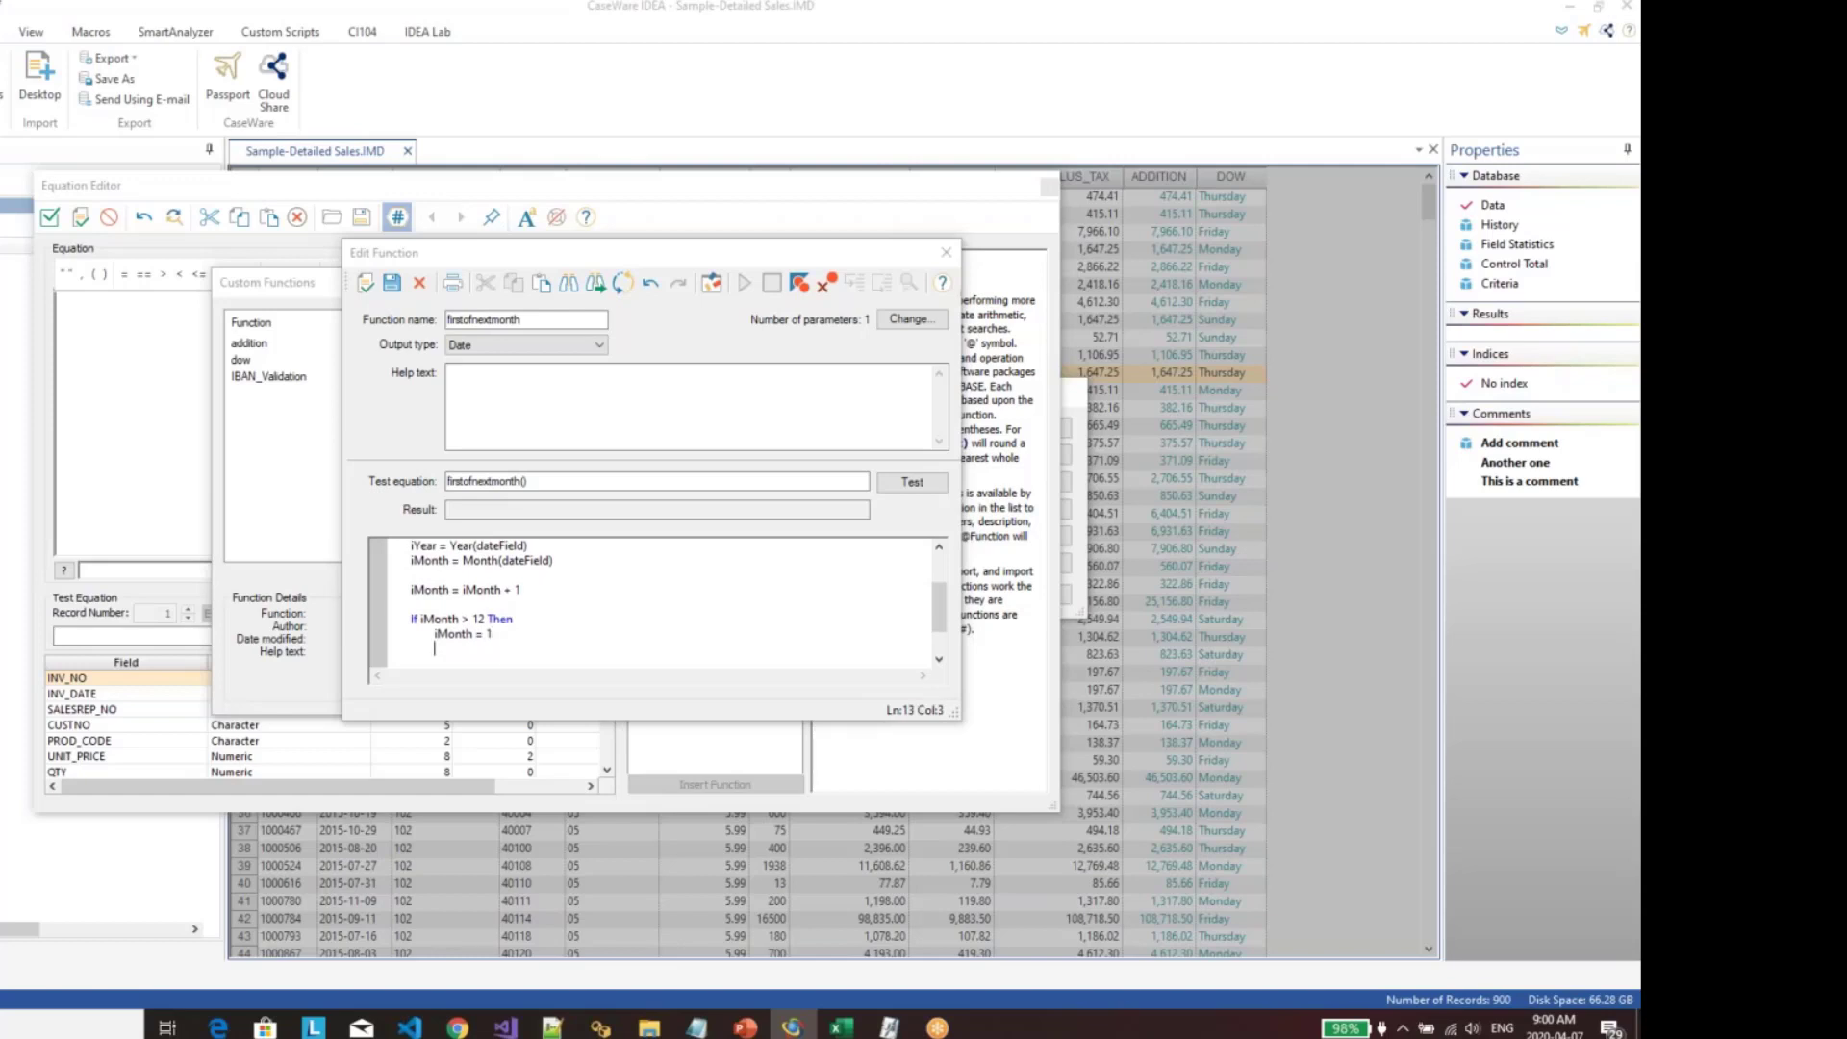
type("iYear = iYear + 1")
key("Return")
key("BackSpace")
type("end if")
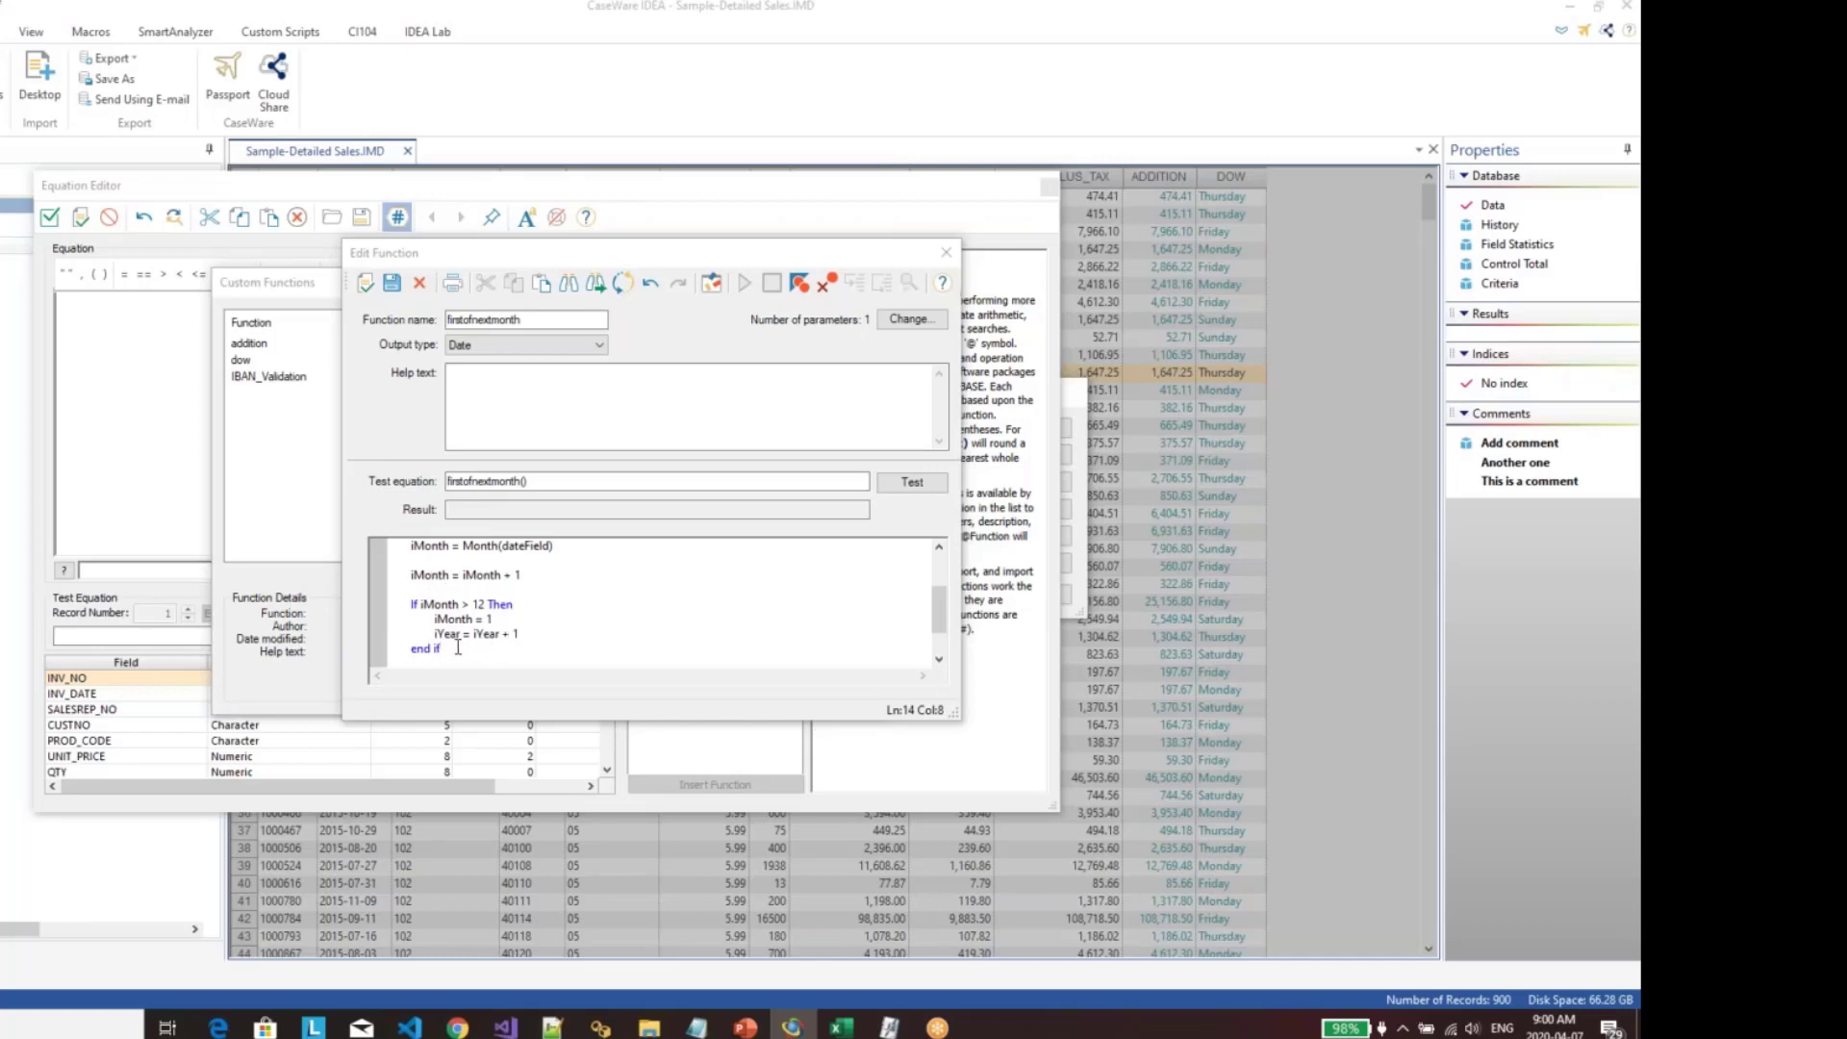
key("Return")
key("Return")
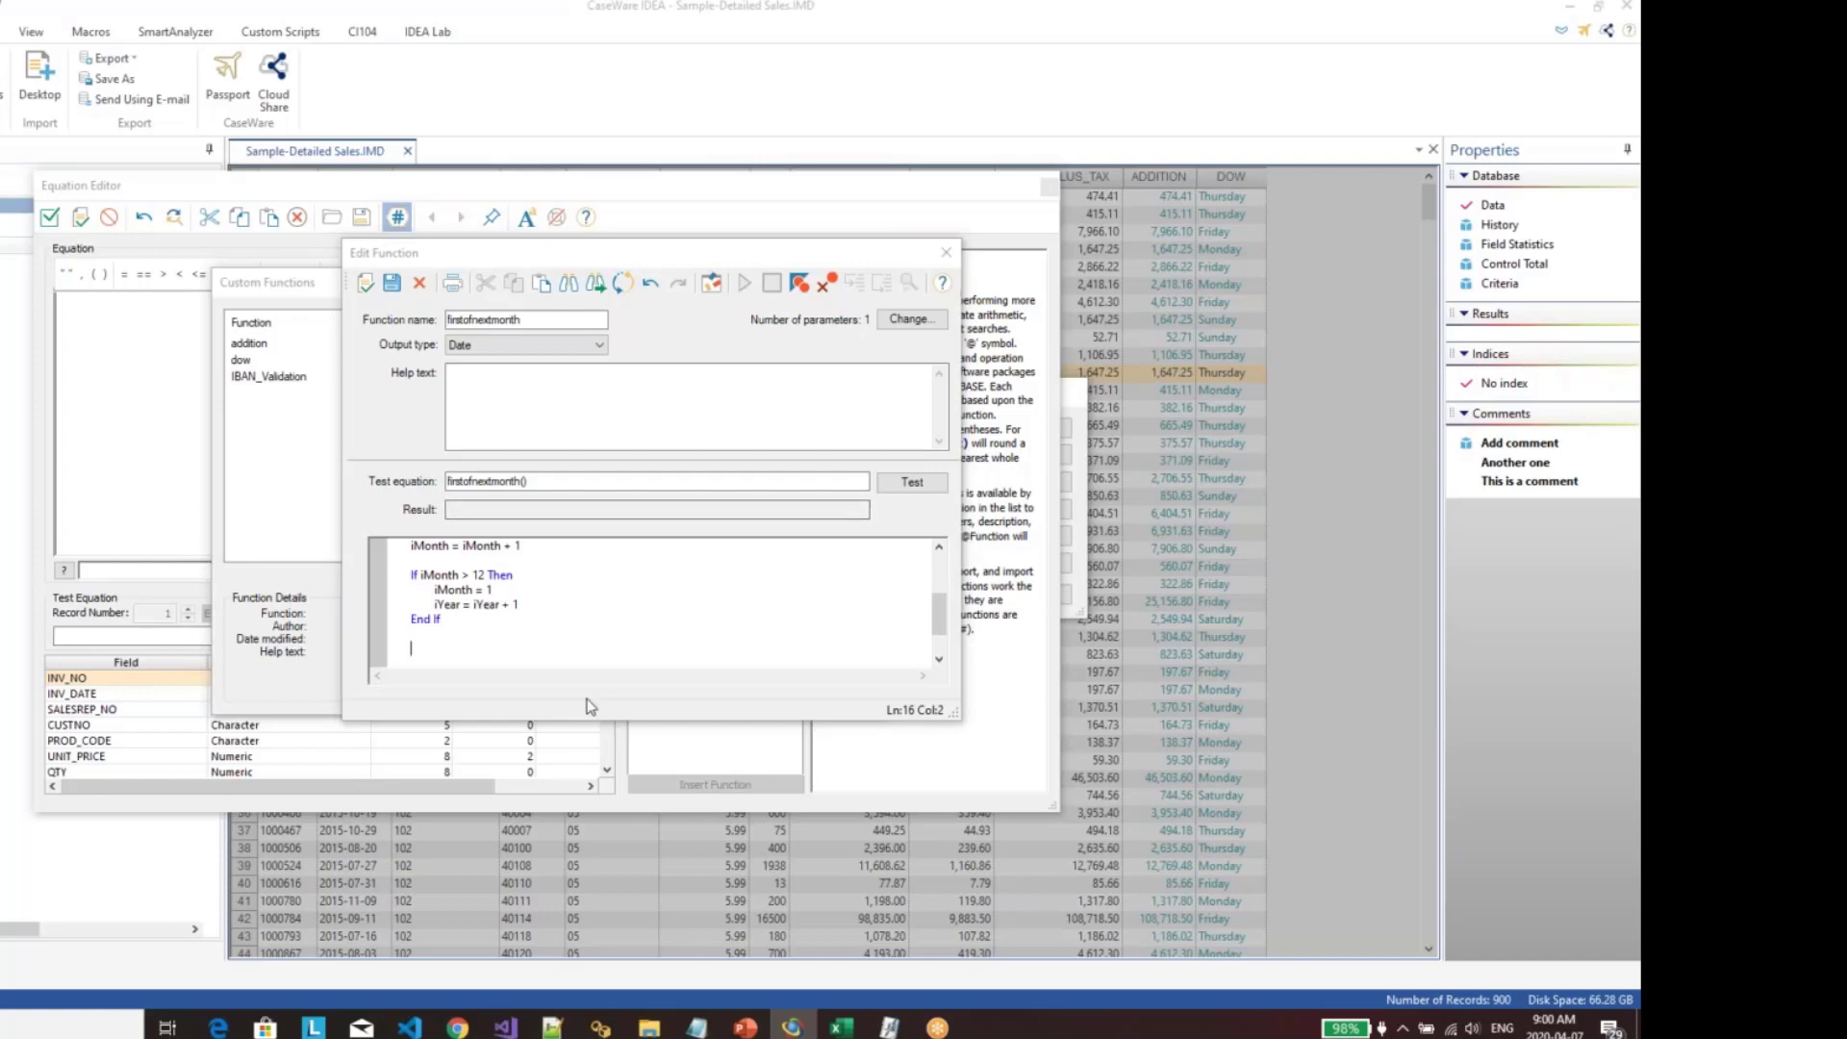
Step: Below the If block, assign the function's return value with firstofnextmonth = dateserial(iYear, iMonth, 1)
left_click_drag(585, 723, 584, 908)
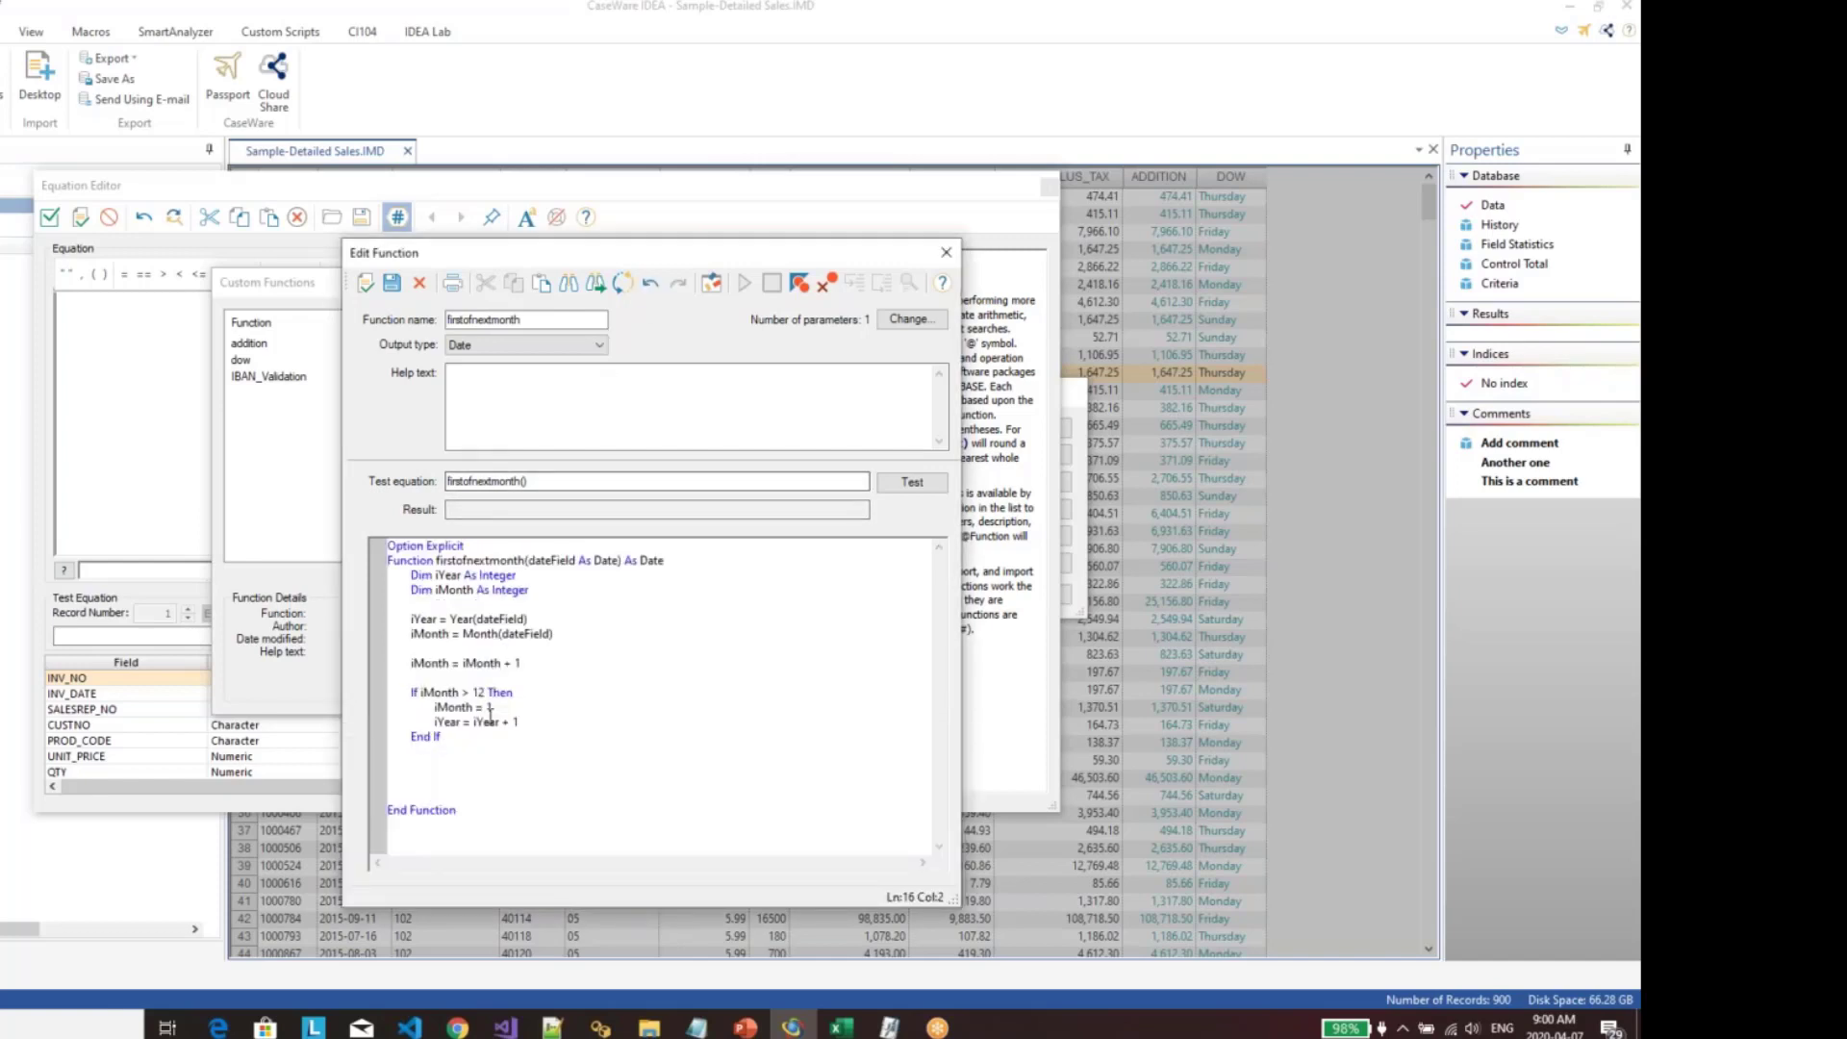
double_click(486, 561)
key("ctrl+c")
left_click(429, 765)
key("ctrl+v")
type("=")
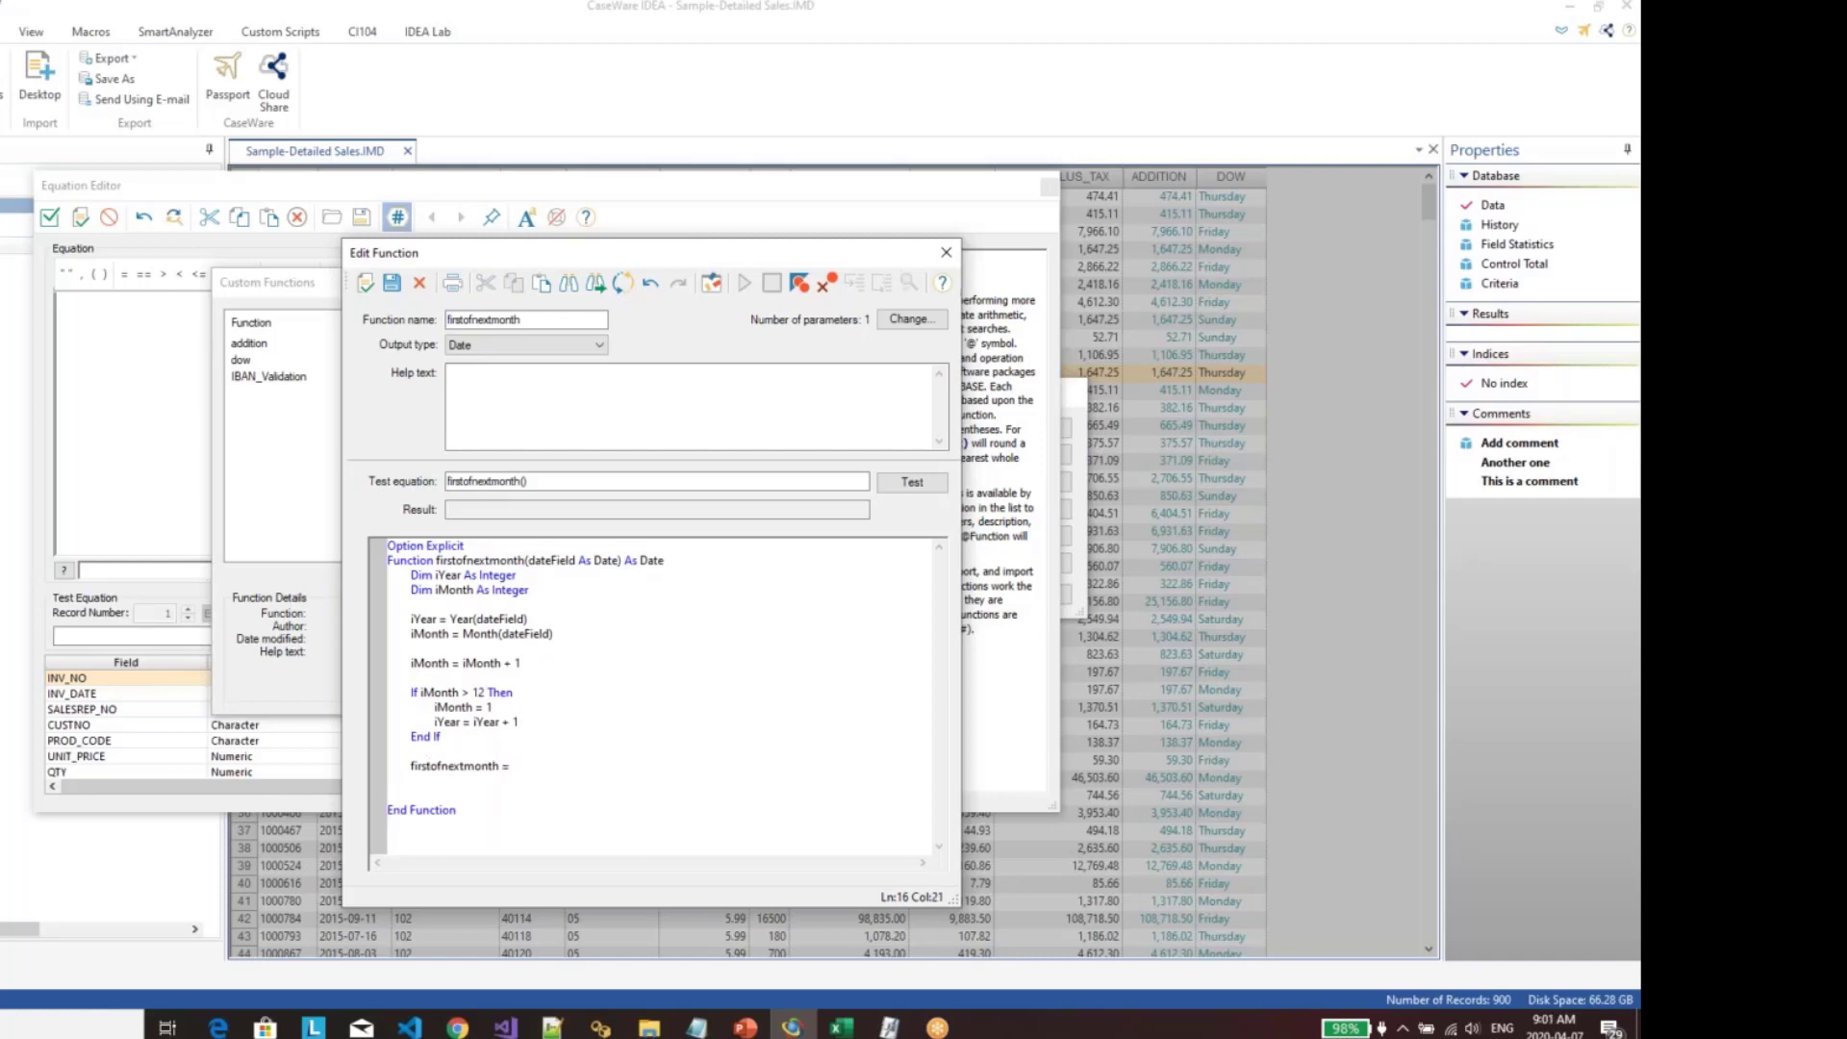
type(" dateserial(")
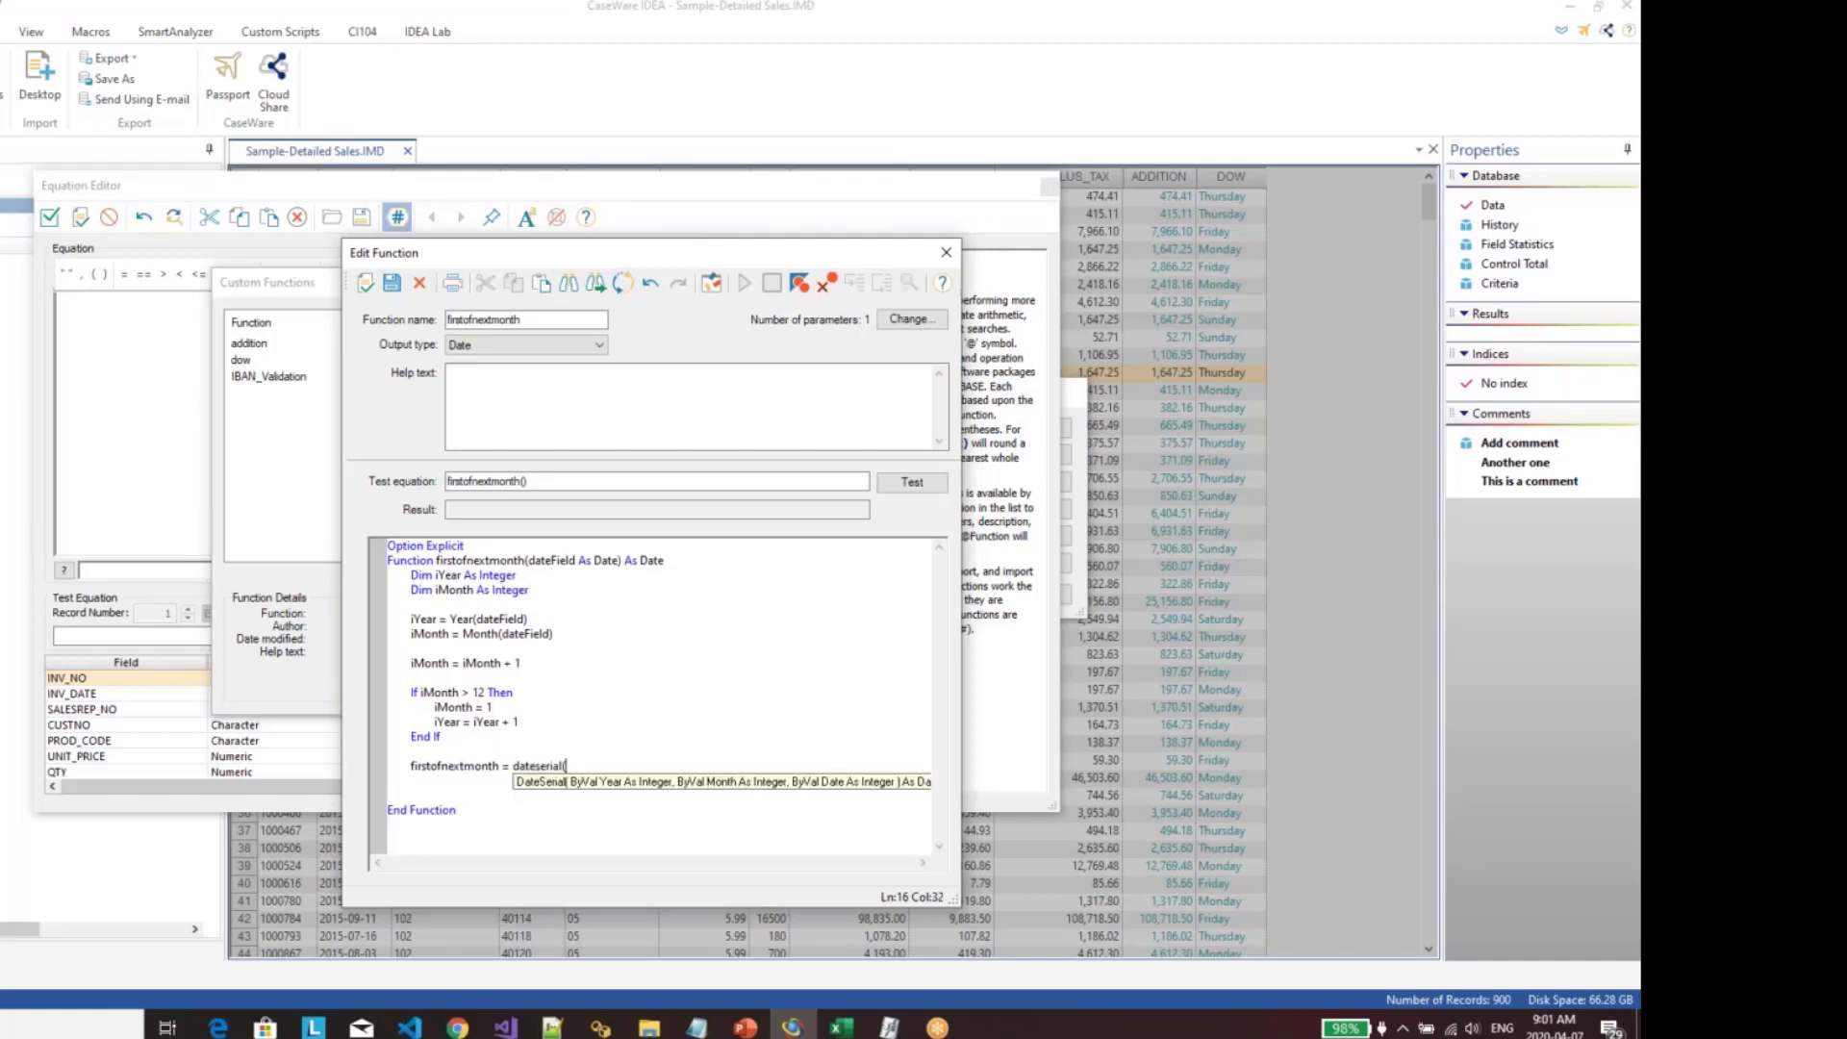
type("iYear, iMonth, 1)")
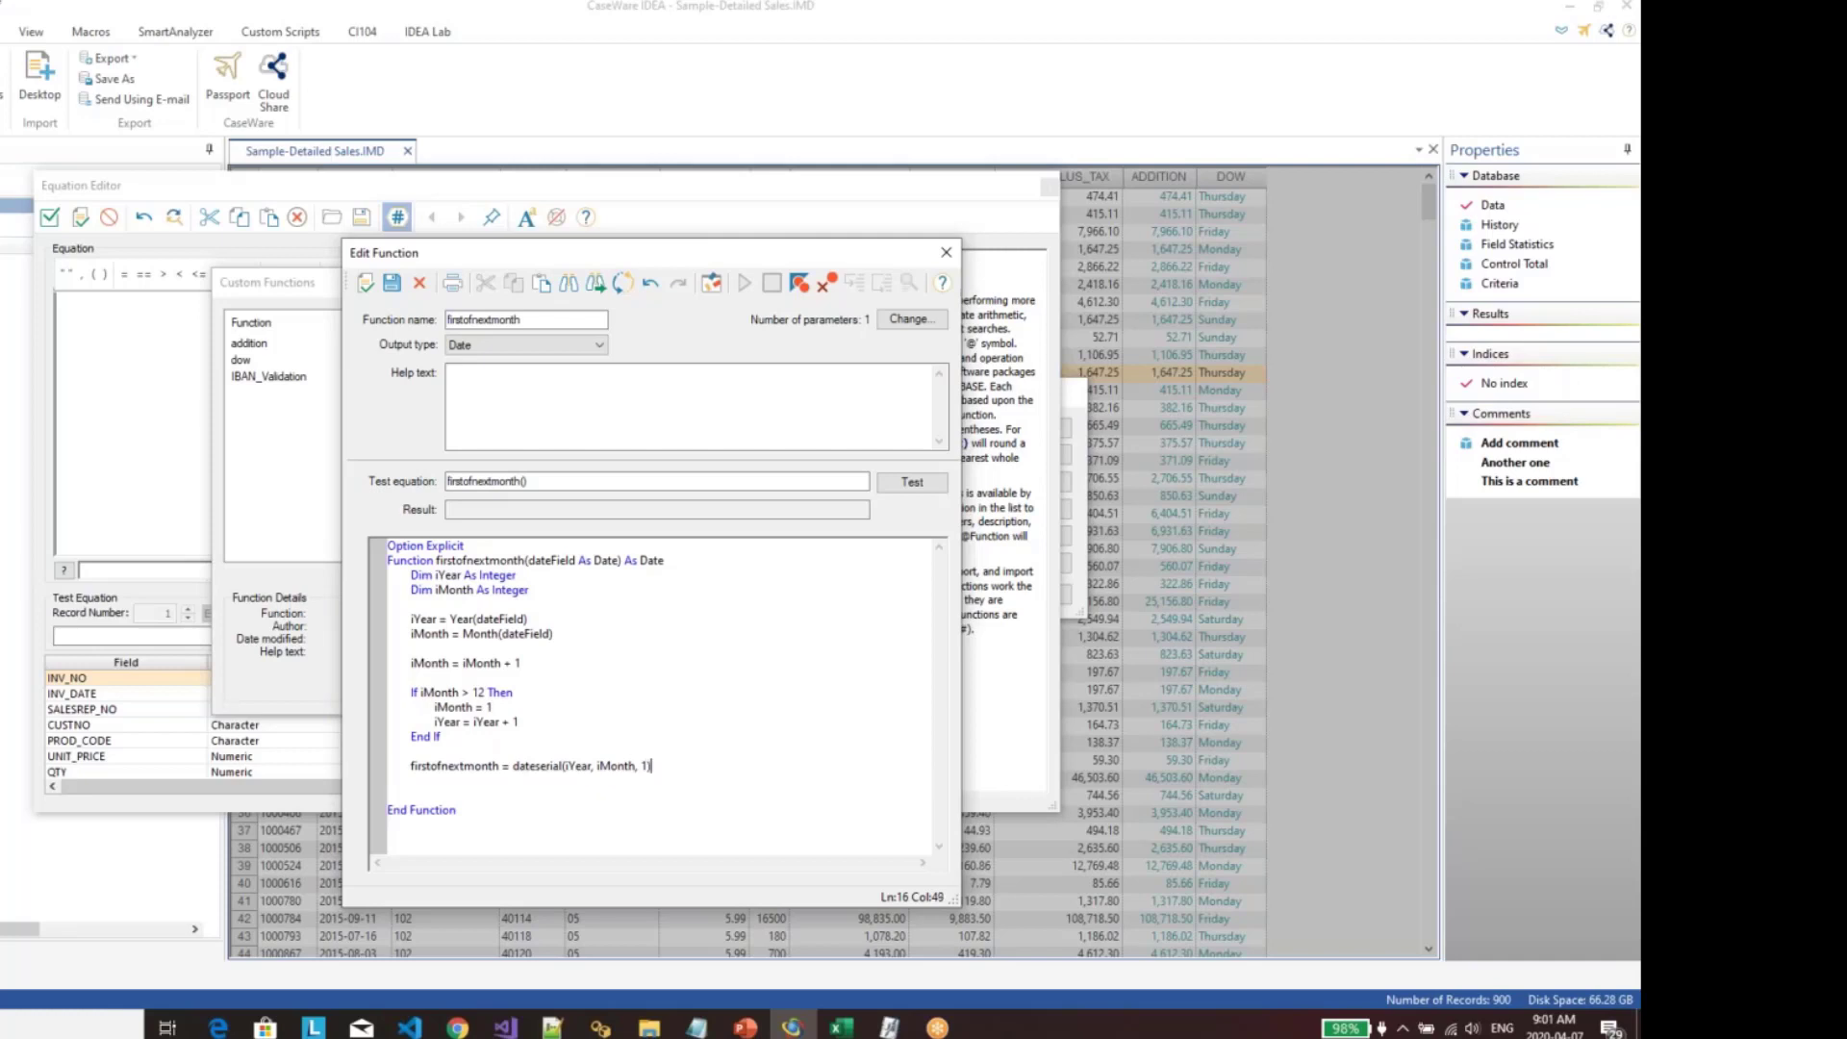
Step: Test the function with the equation firstofnextmonth("20200407")
left_click(520, 484)
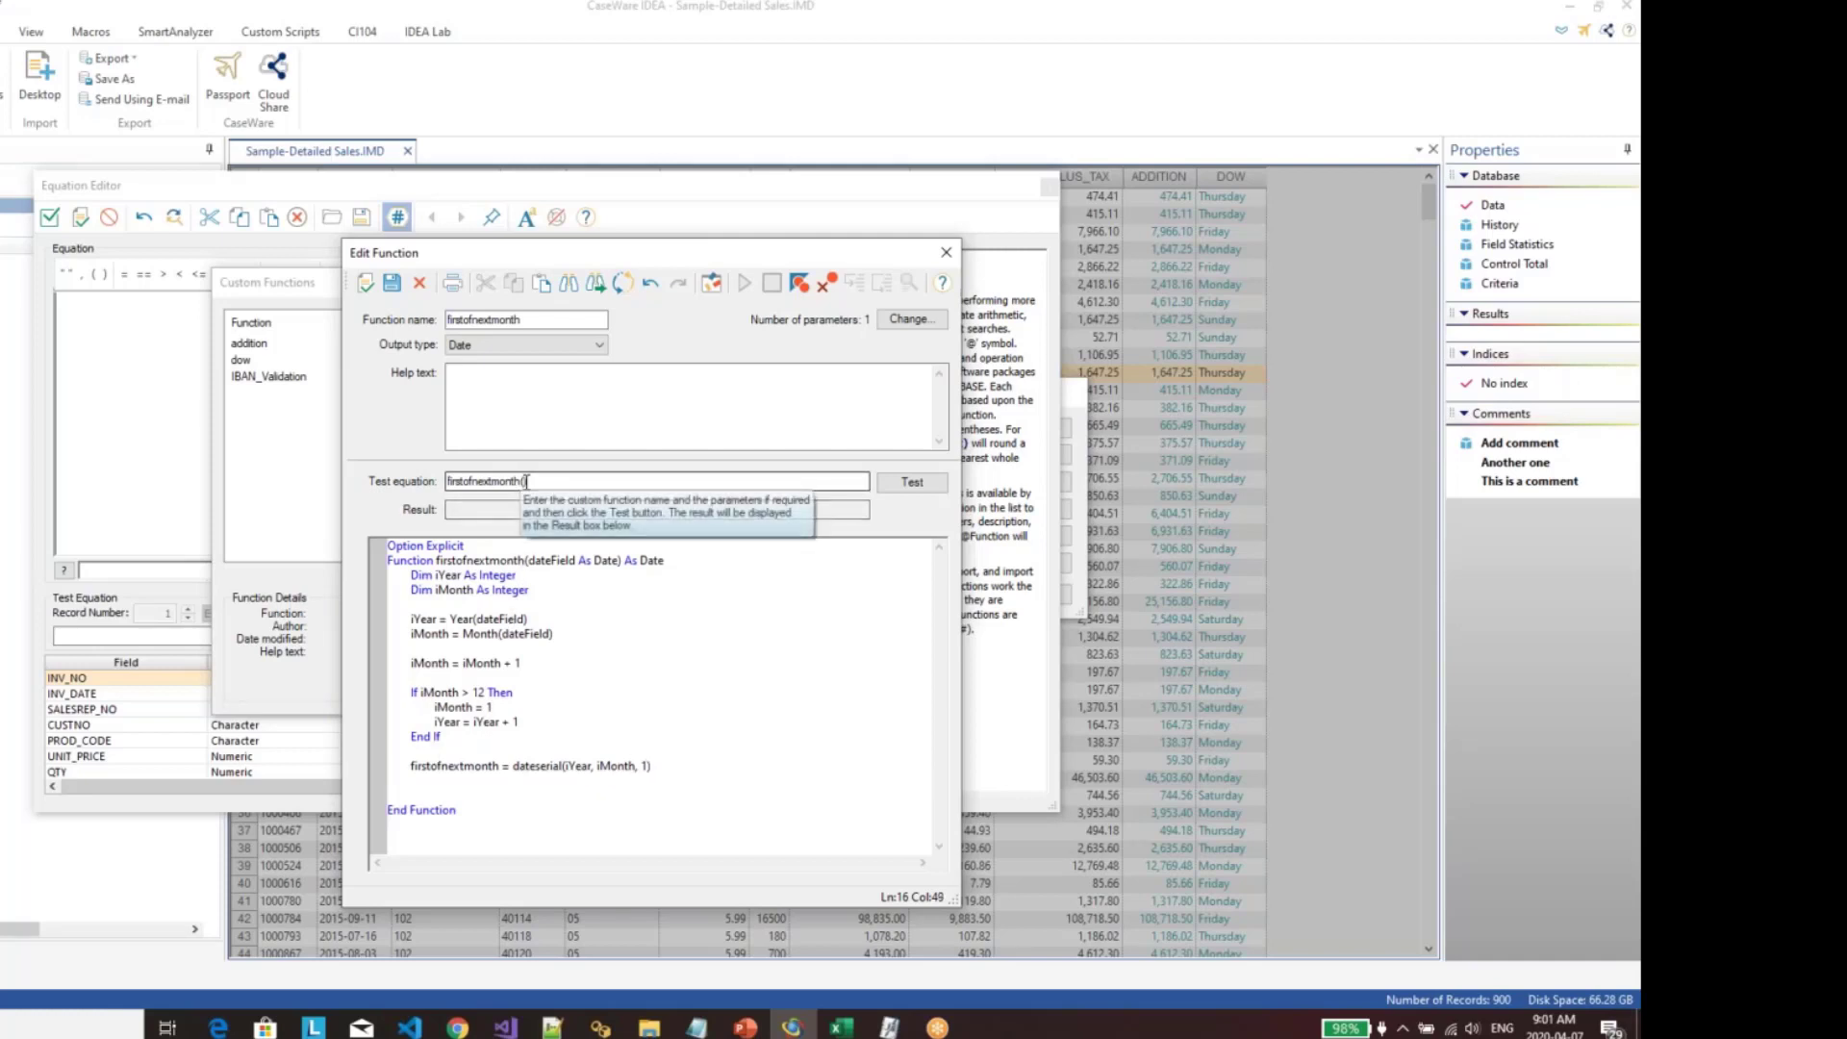
type("\"2020")
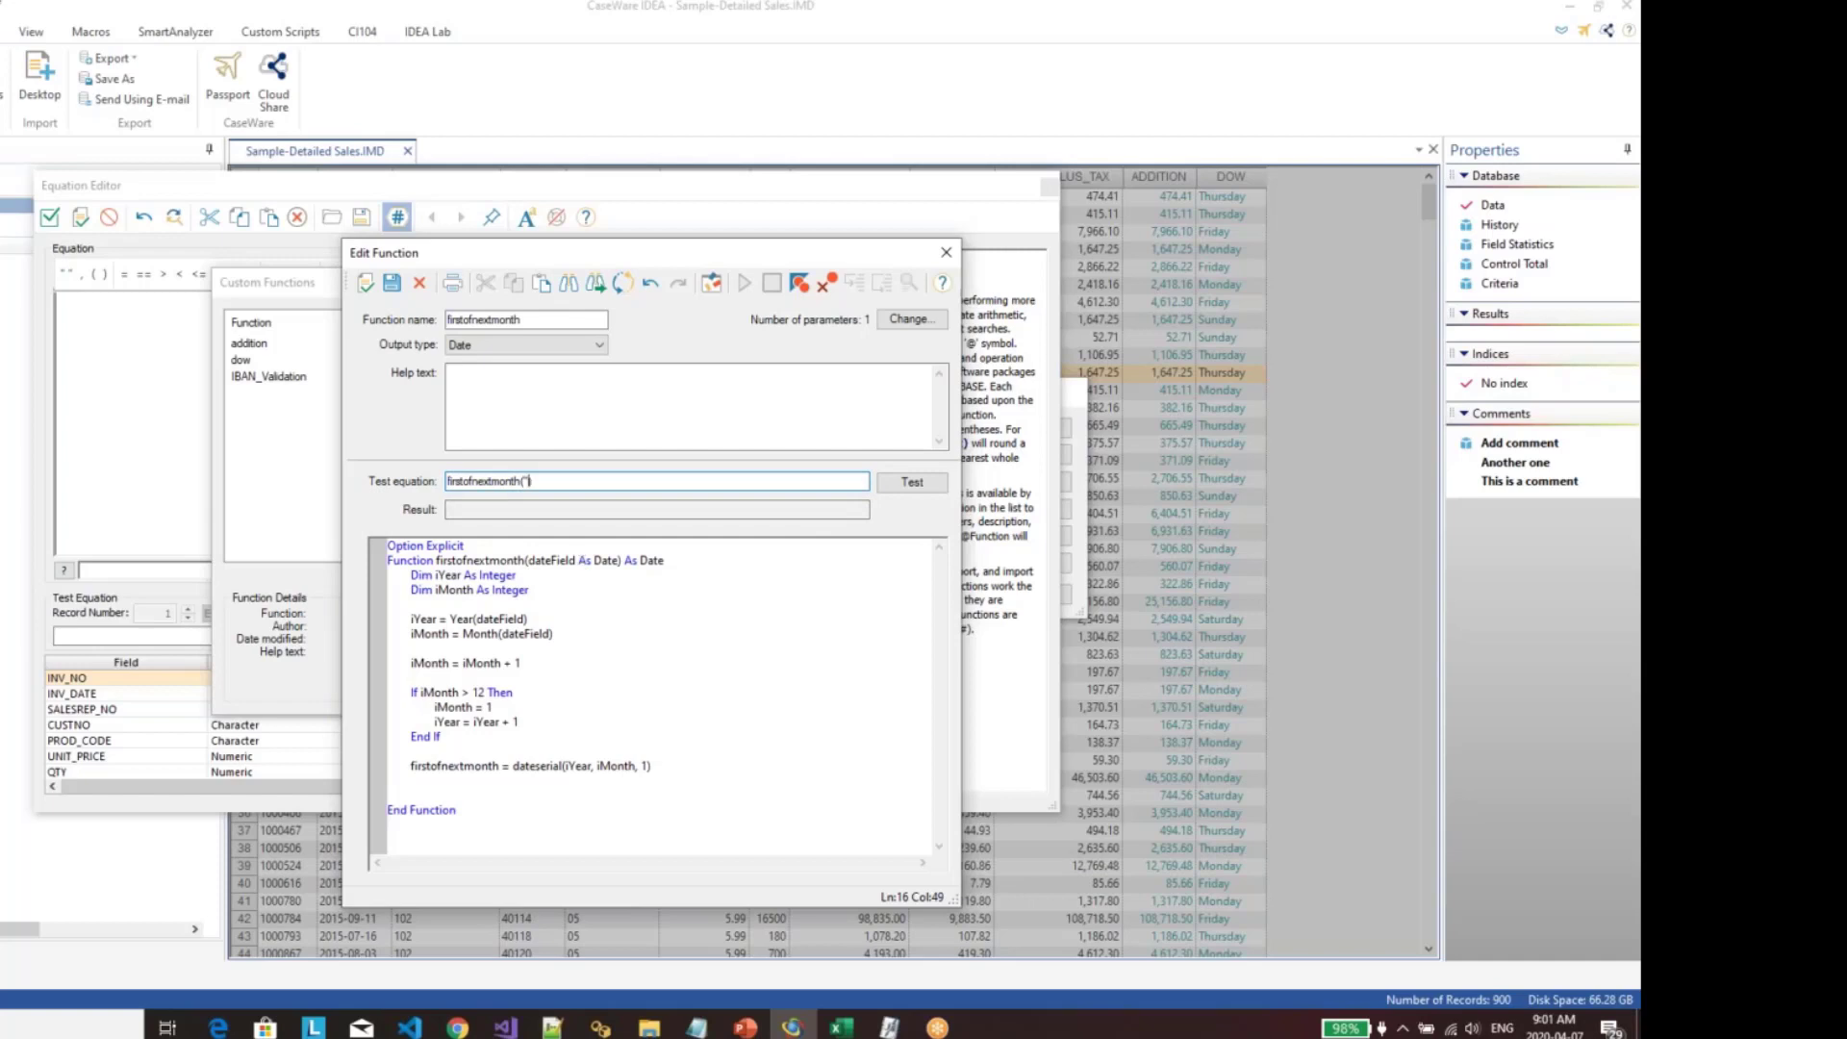
type("0407\"")
left_click(909, 484)
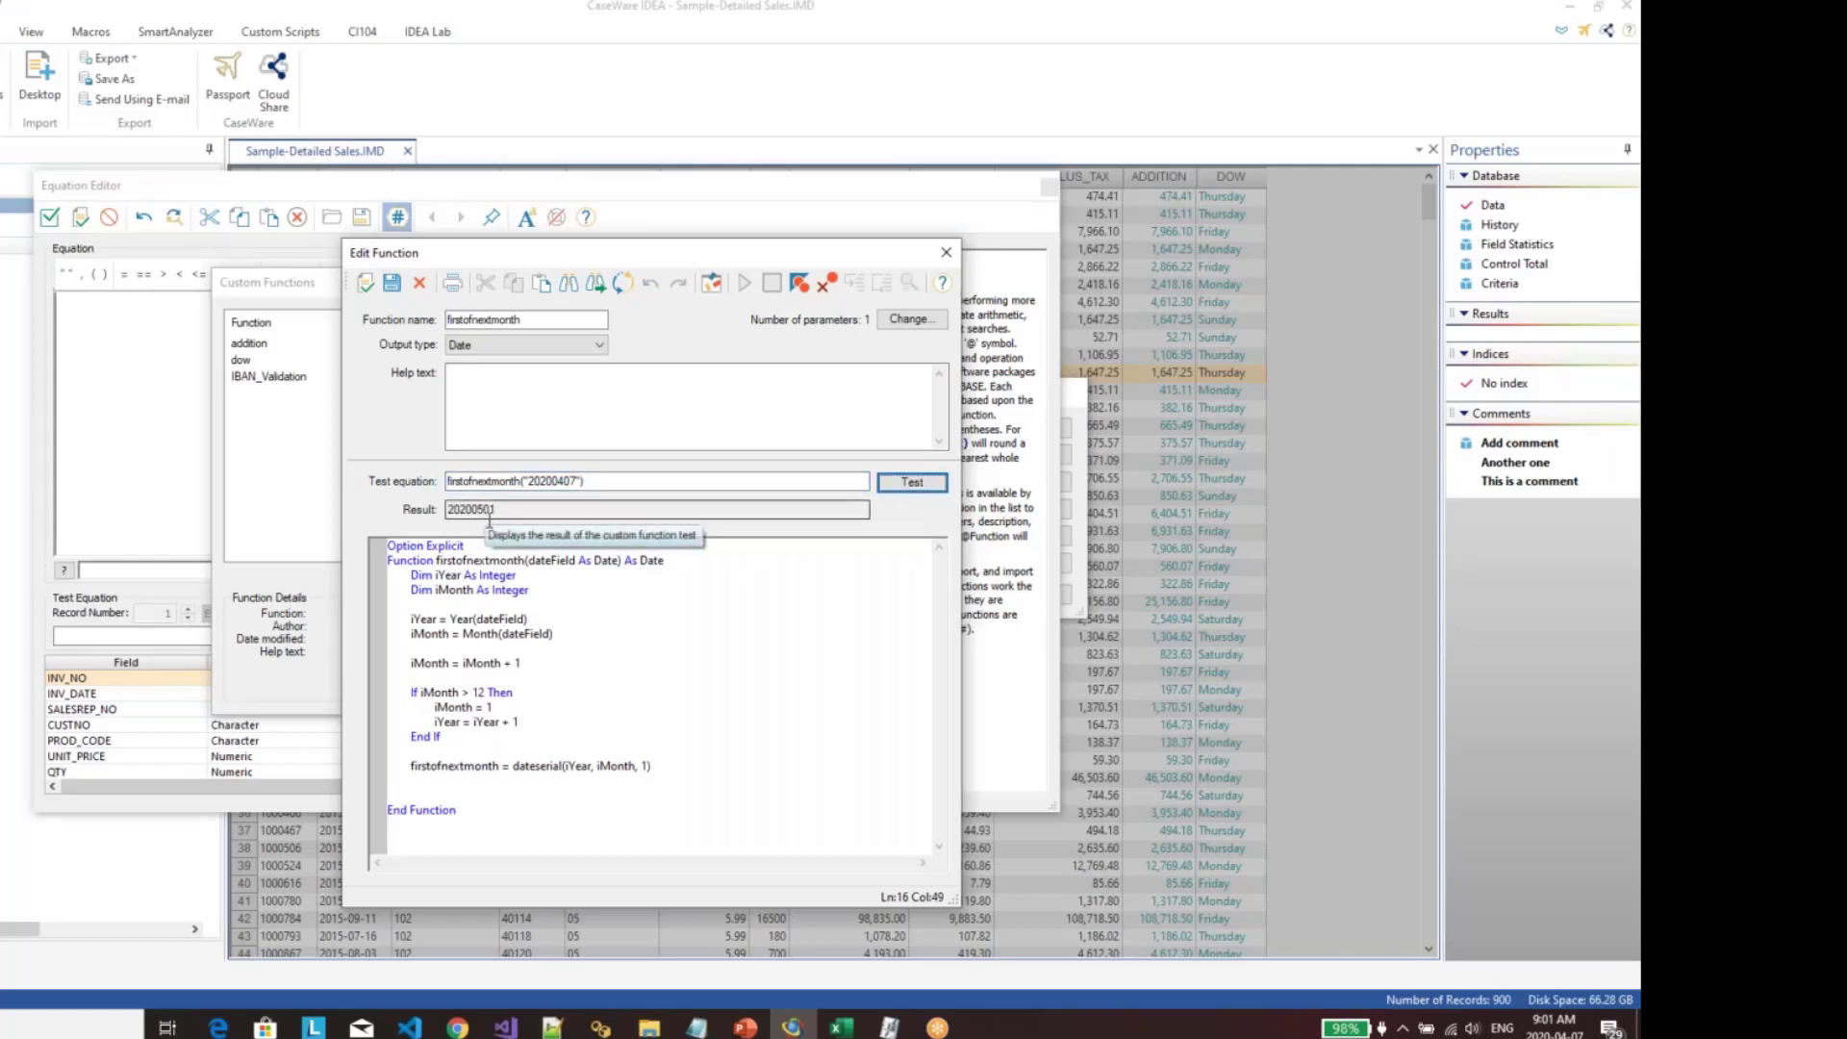
Step: Check the function's syntax, save firstofnextmonth, and return to the equation editor
left_click(365, 285)
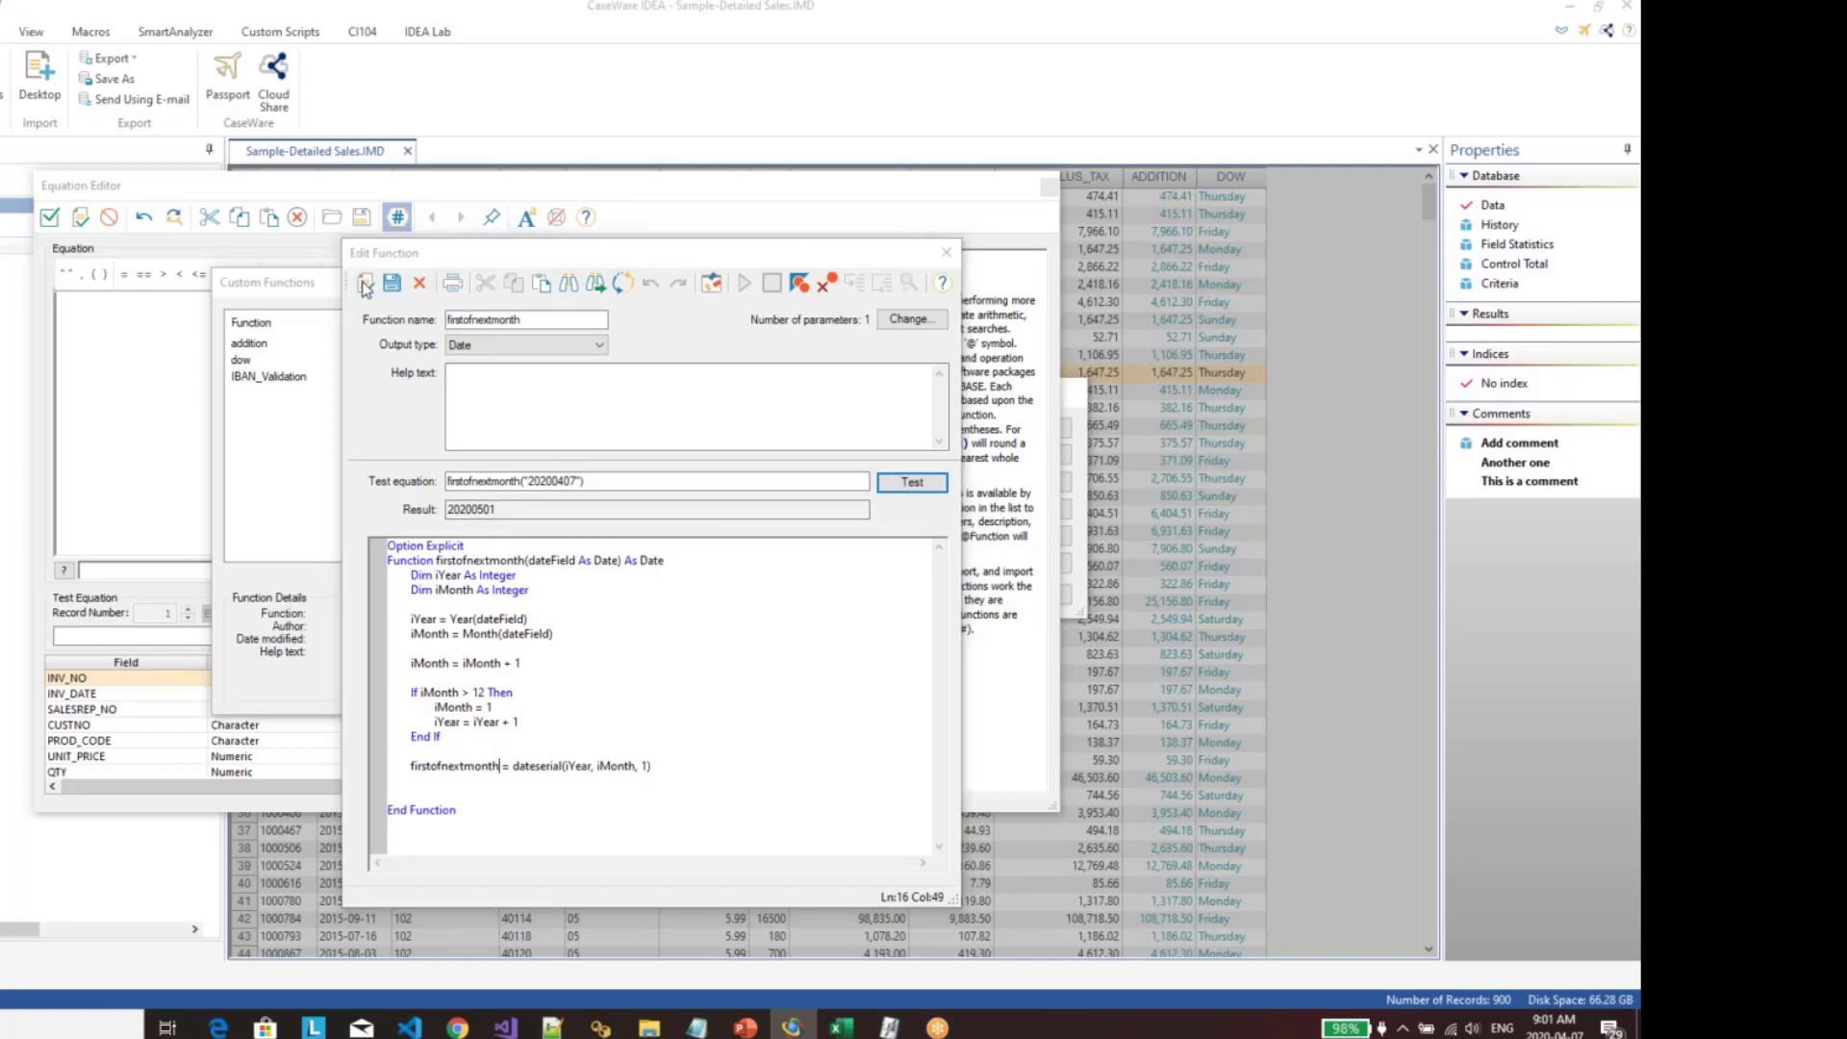
left_click(780, 573)
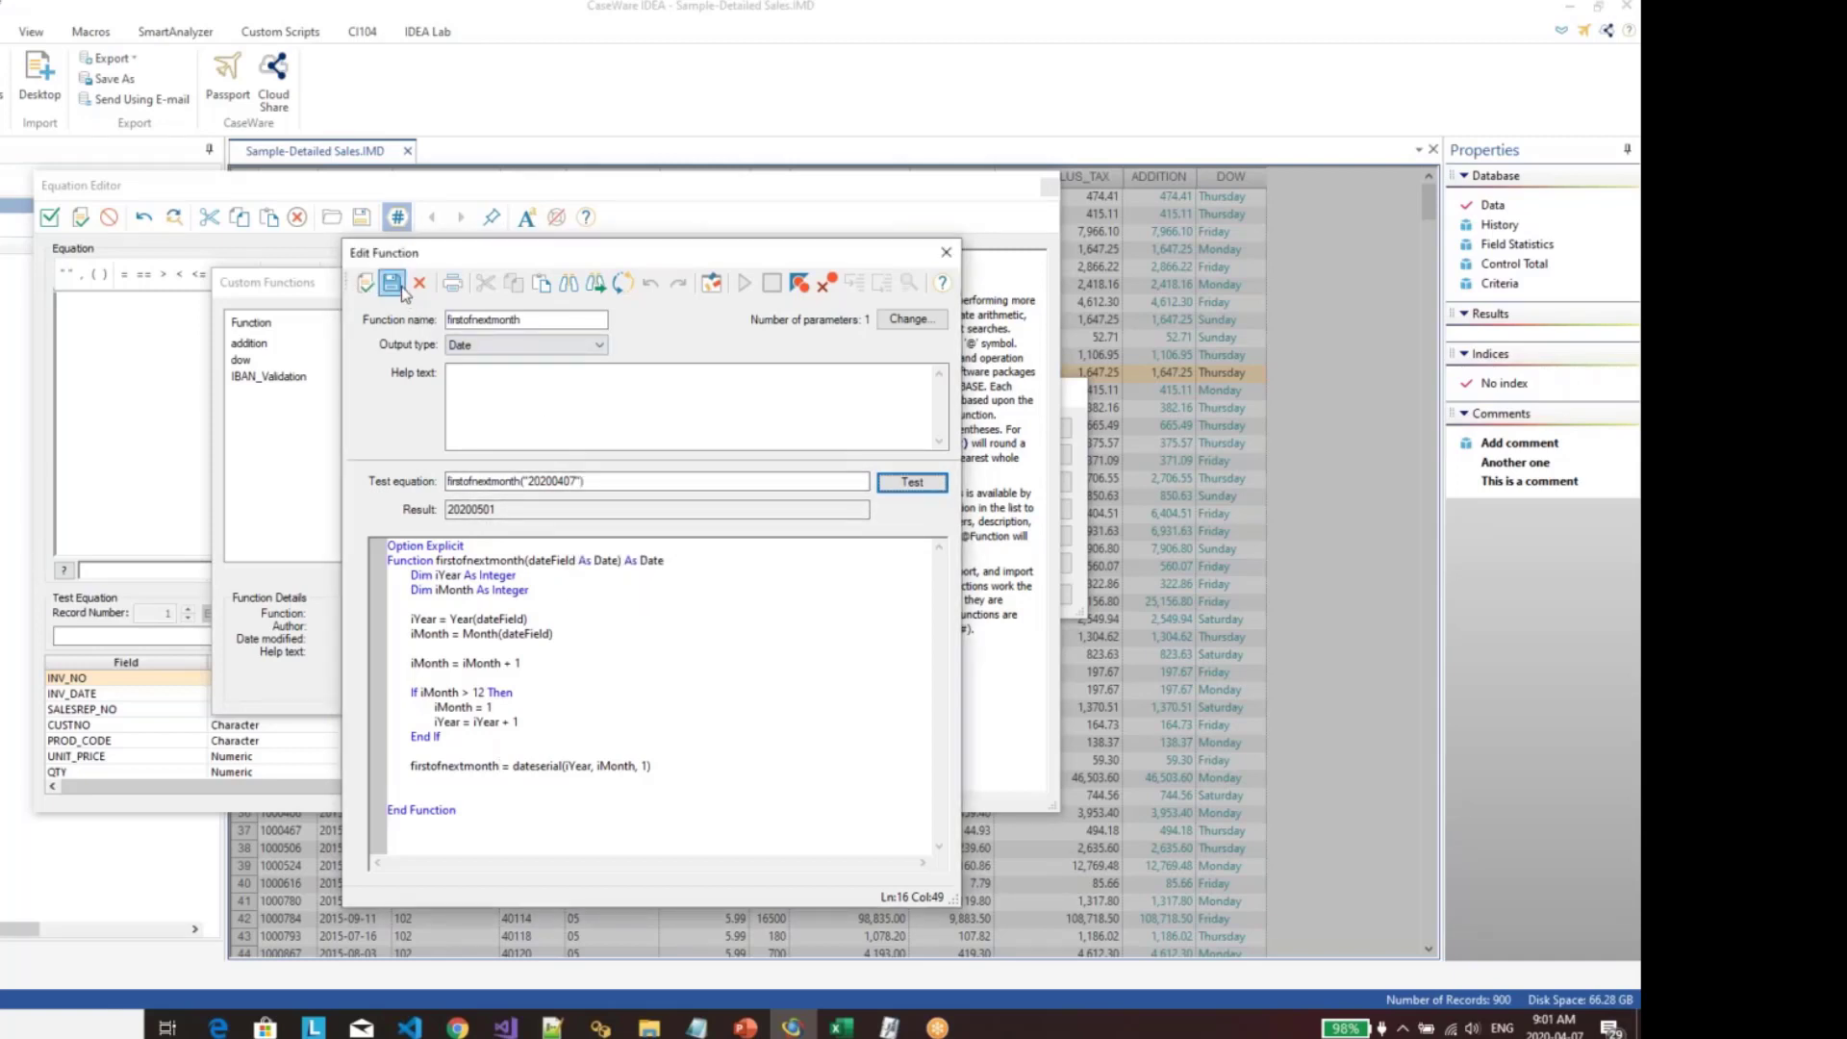
left_click(401, 288)
left_click(946, 253)
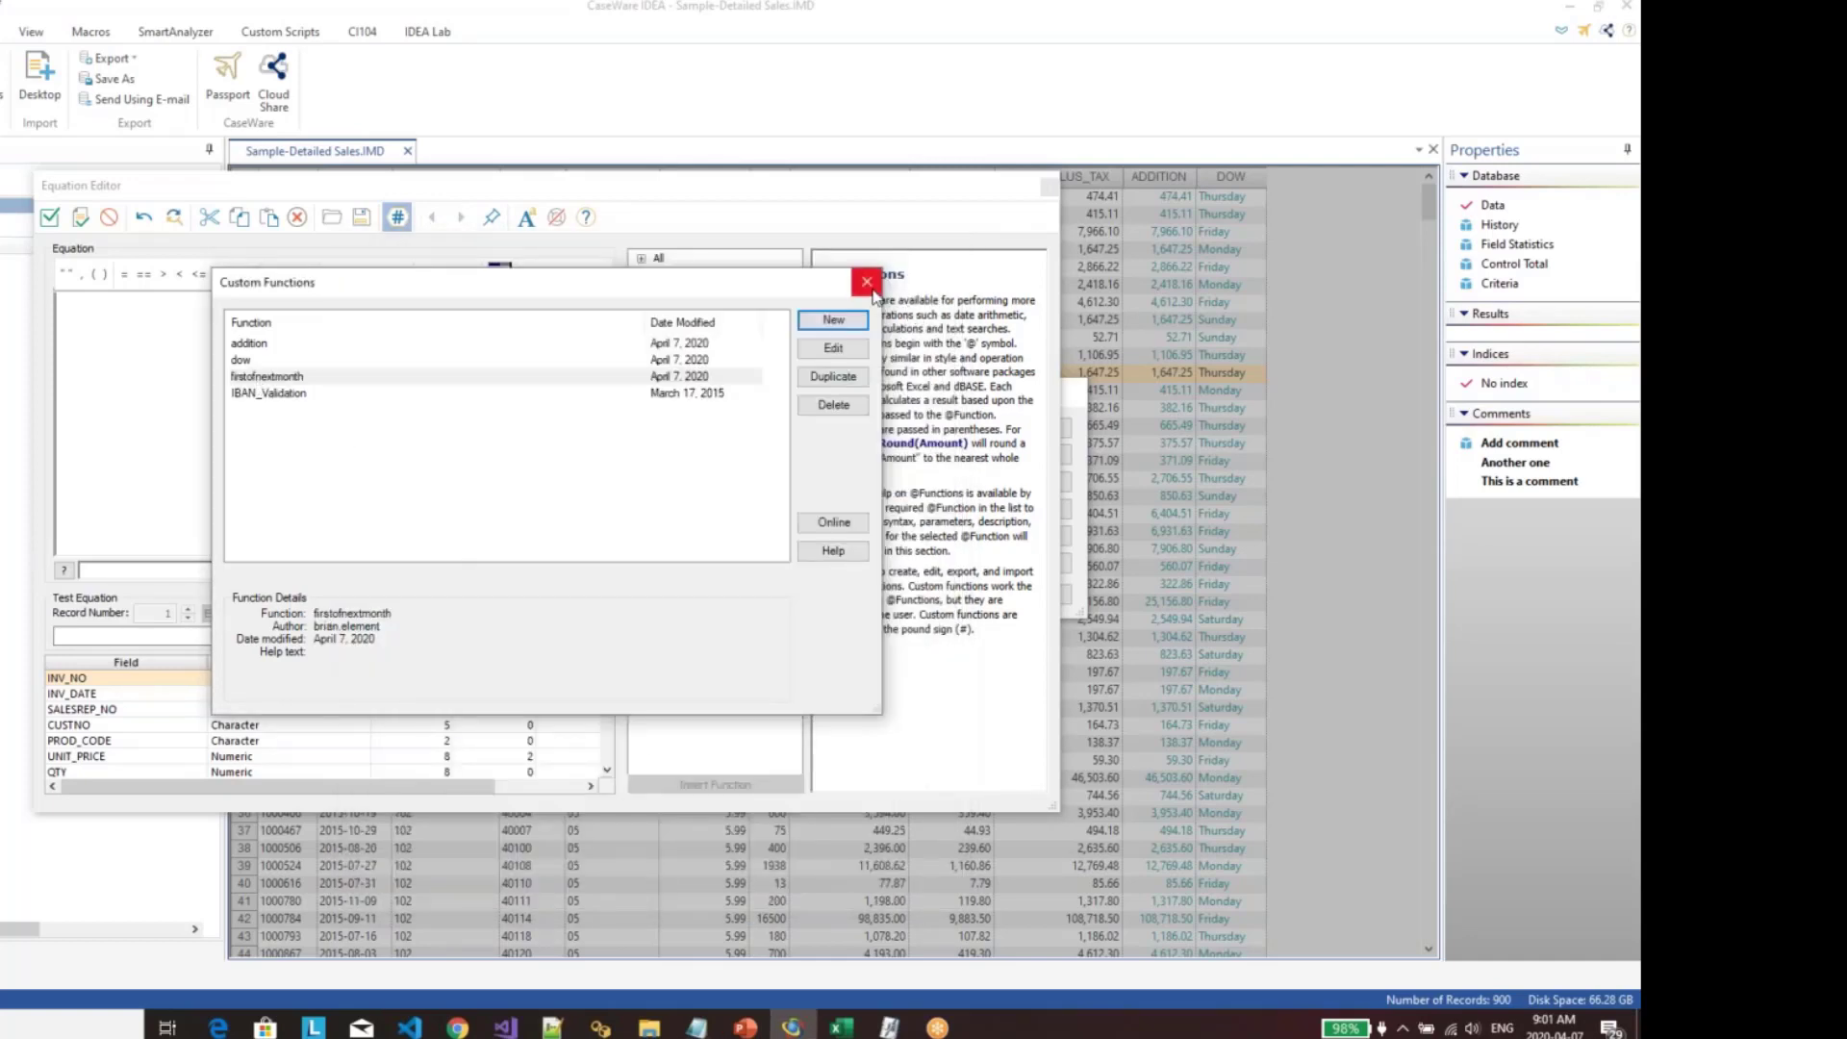
left_click(873, 293)
Step: Set the new virtual date field's equation to #firstofnextmonth(INV_DATE) and apply the field changes to the database
type("#")
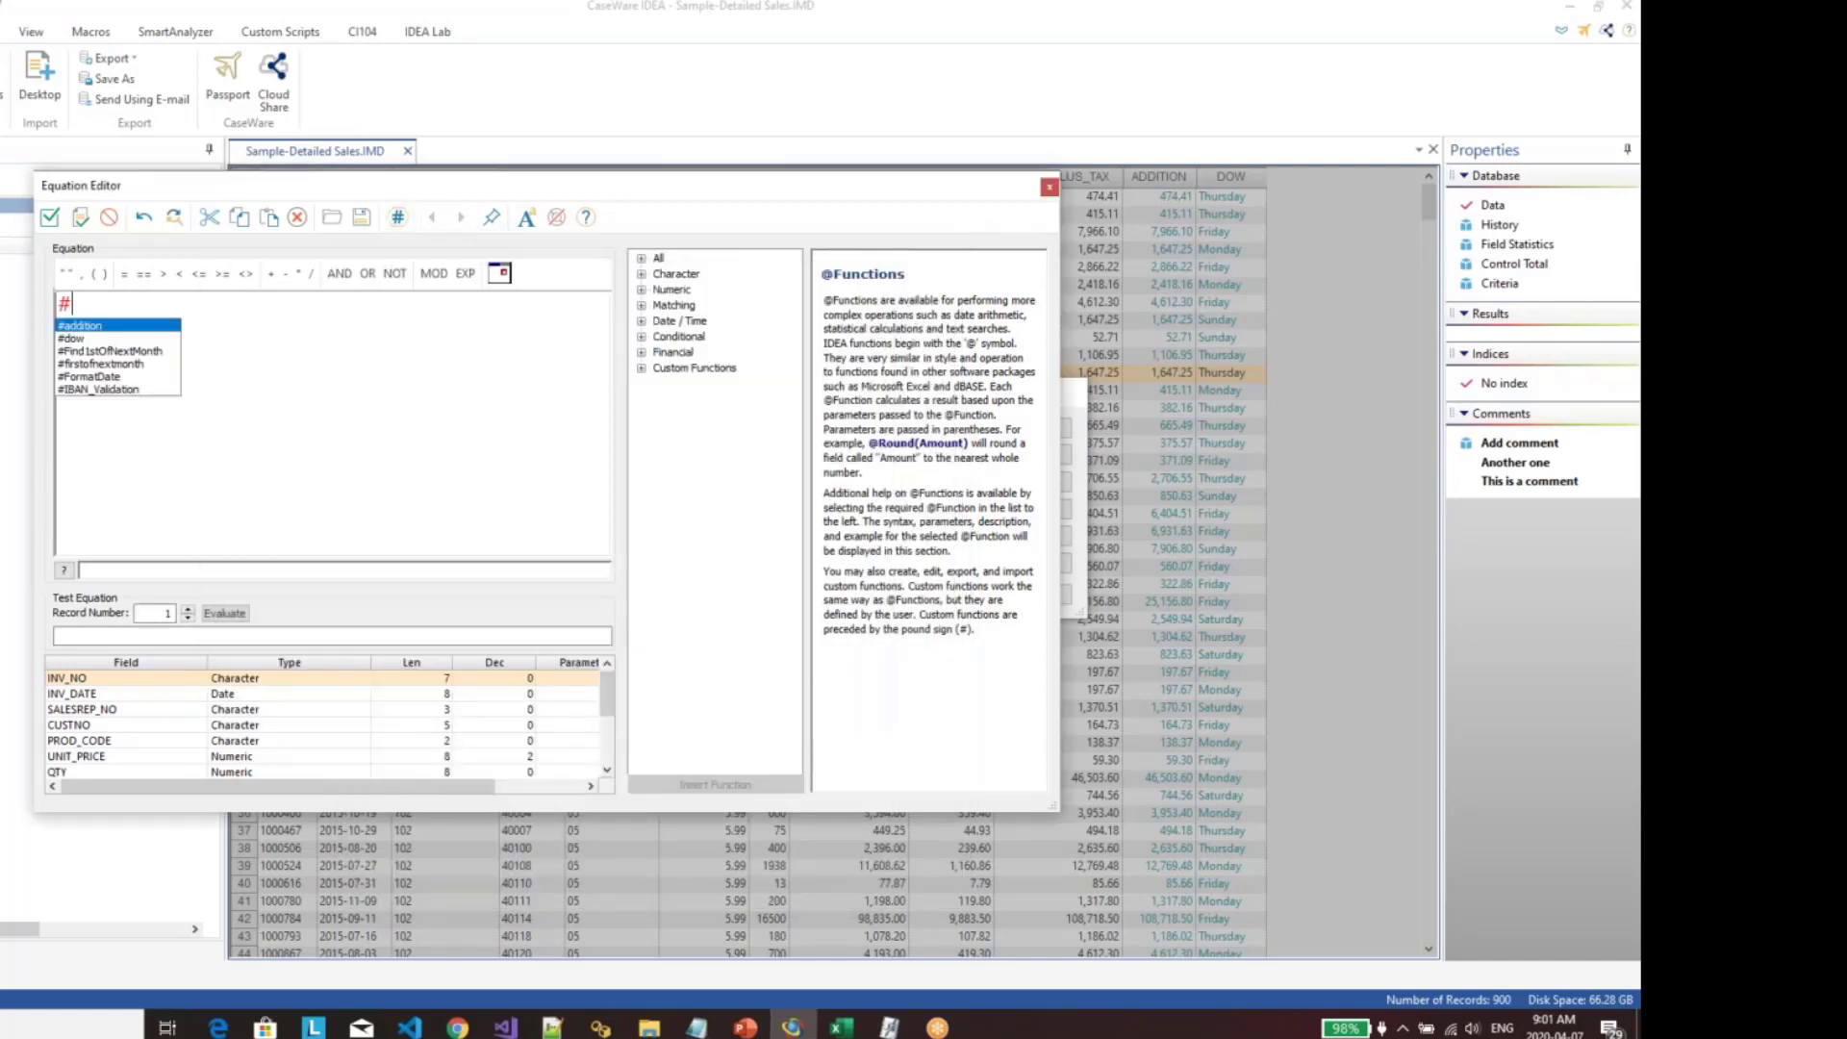
type("fi")
key("Down")
key("Return")
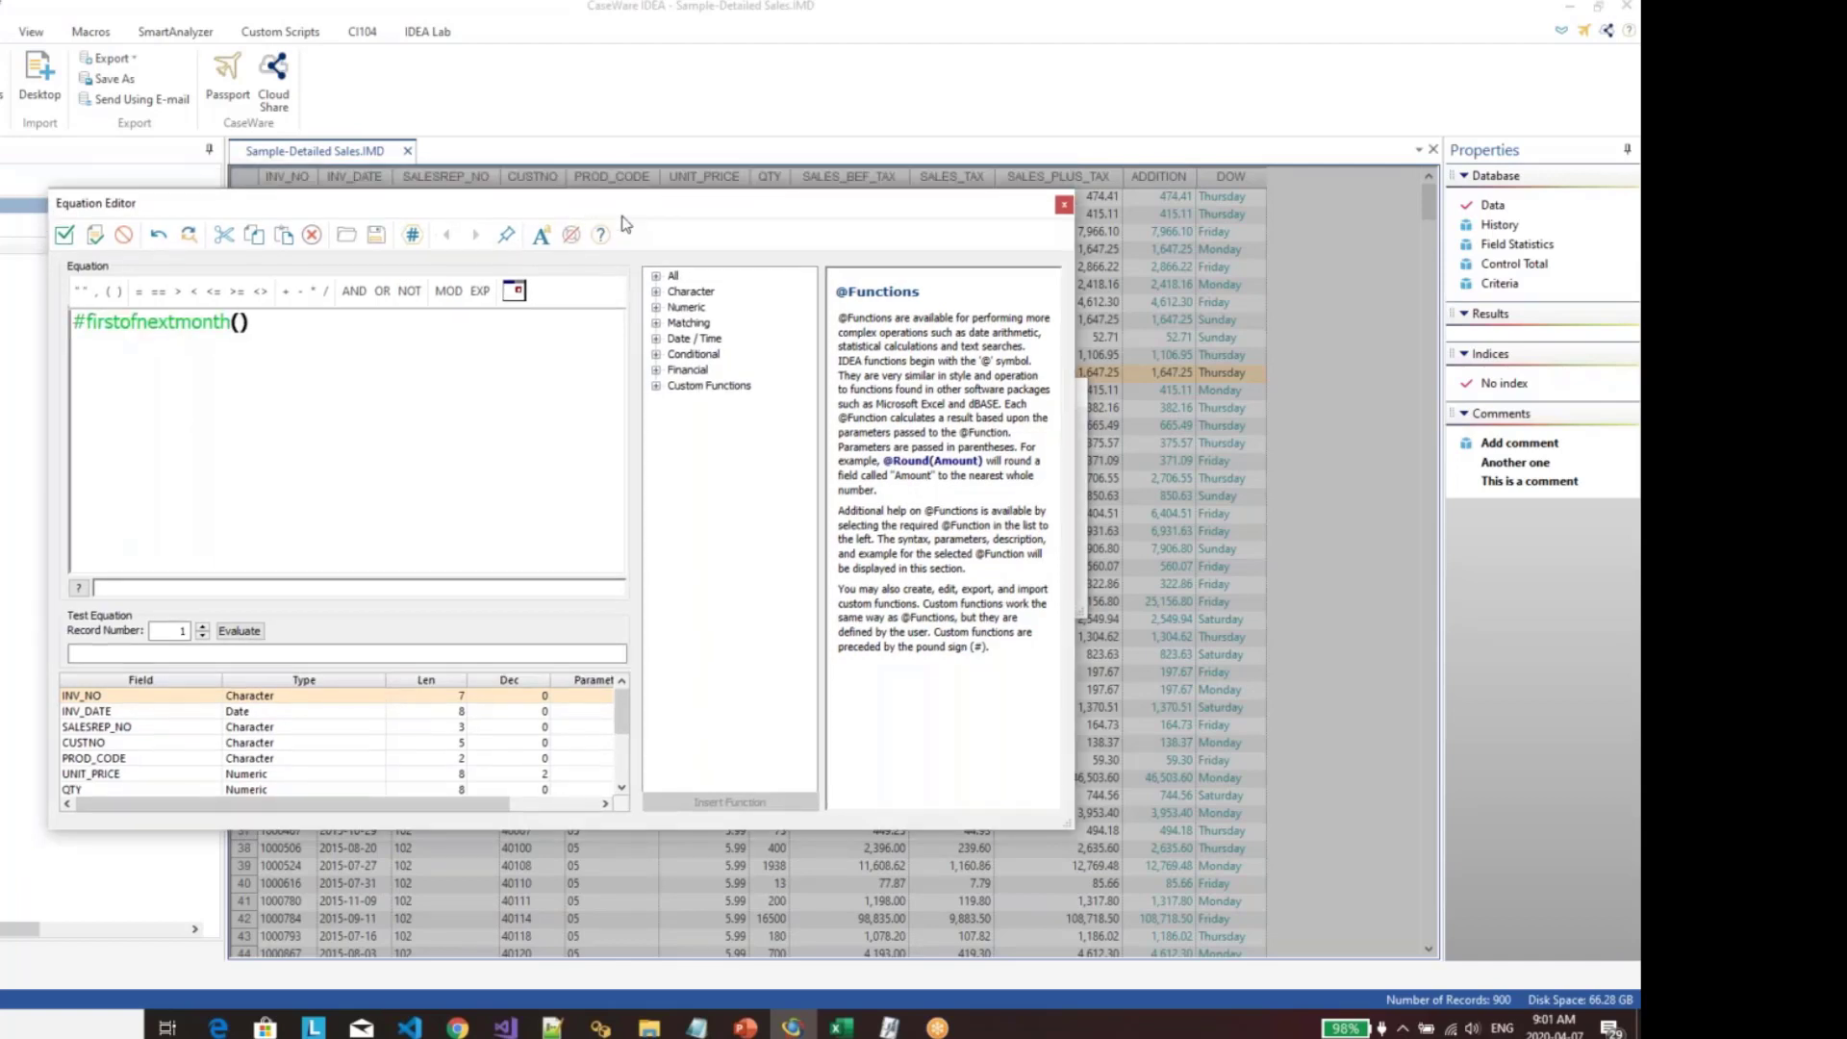
left_click_drag(594, 193, 763, 275)
type("INV_DATE")
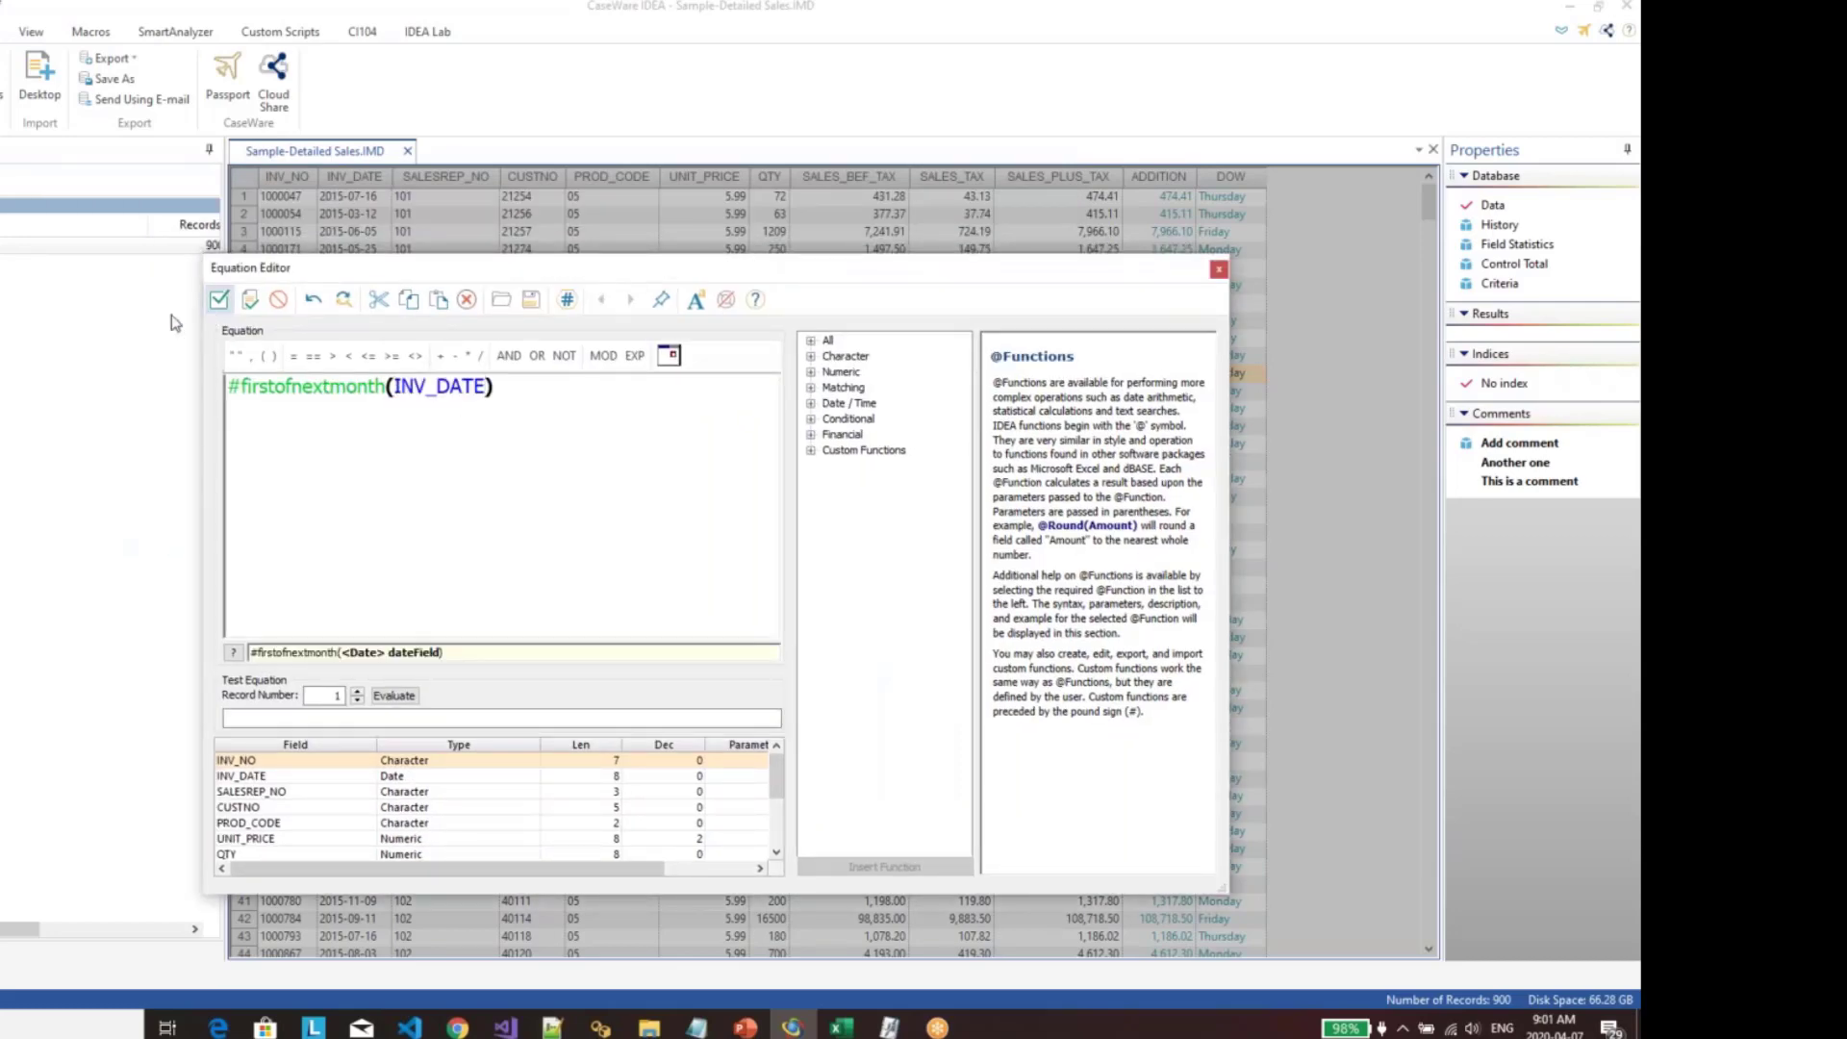
left_click(219, 299)
left_click(1040, 432)
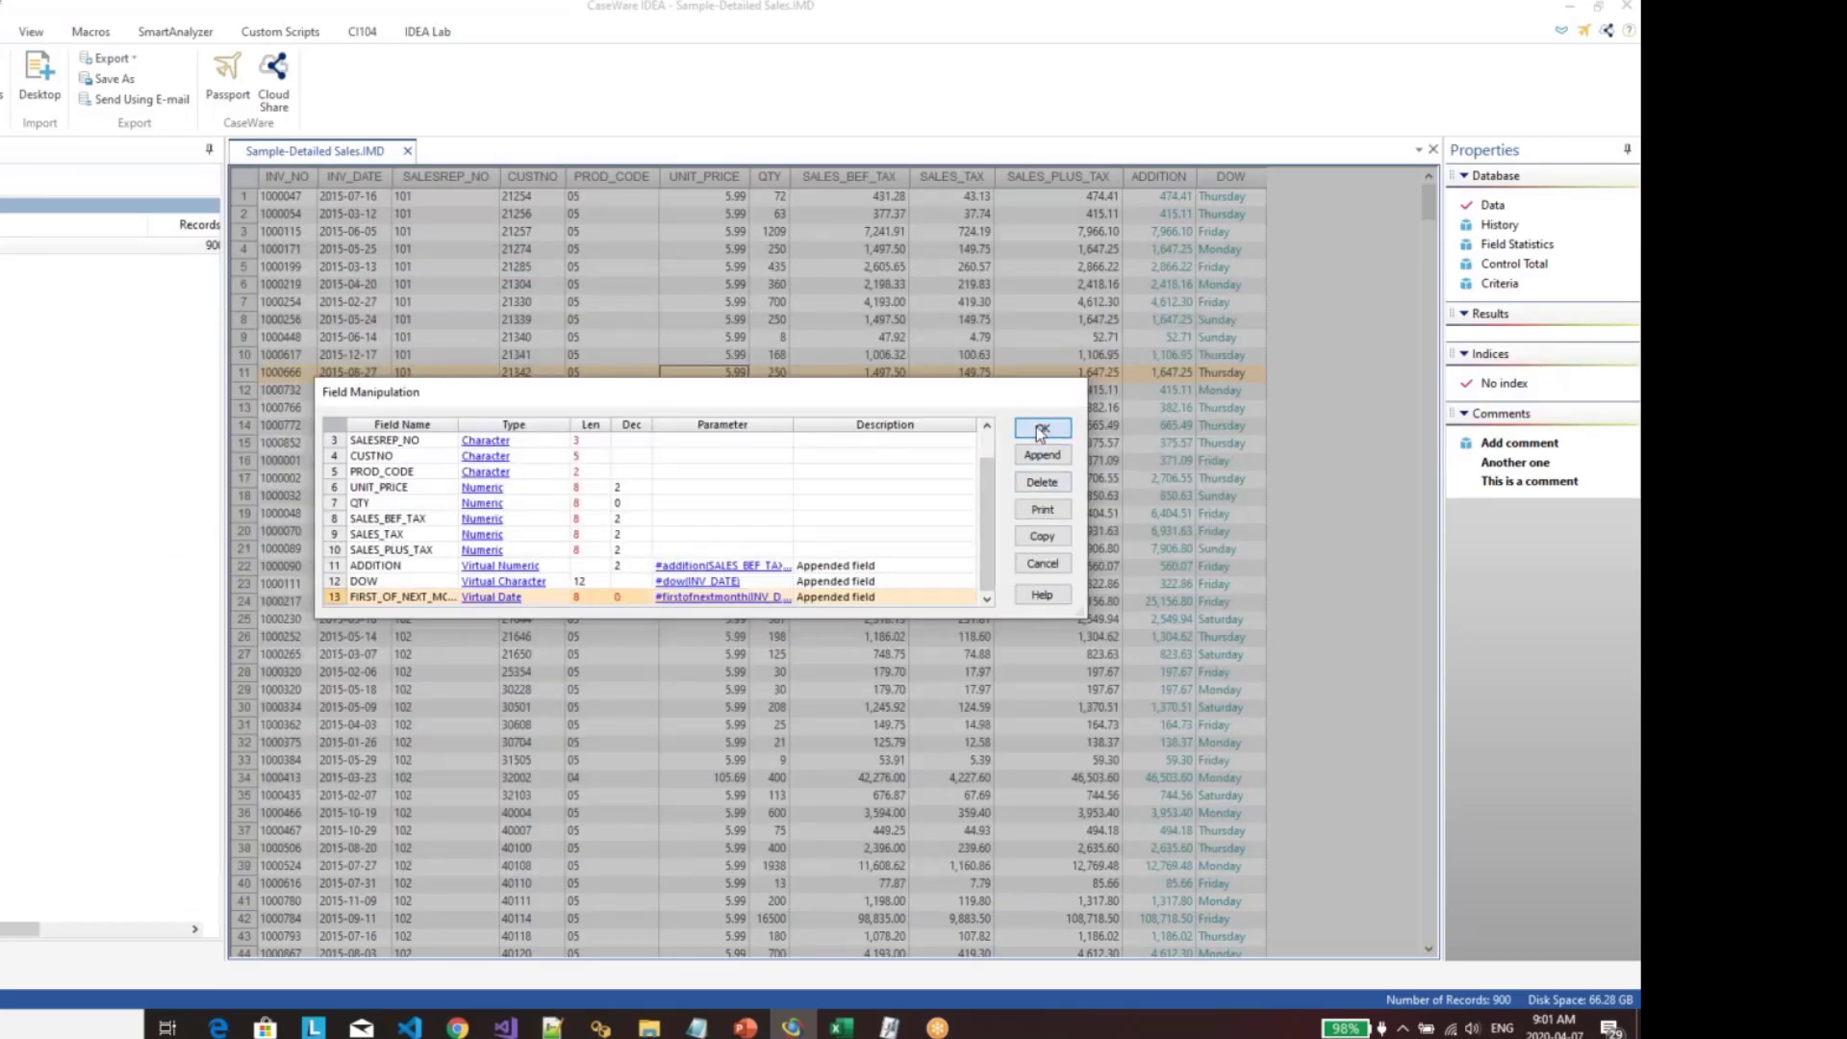
left_click(651, 586)
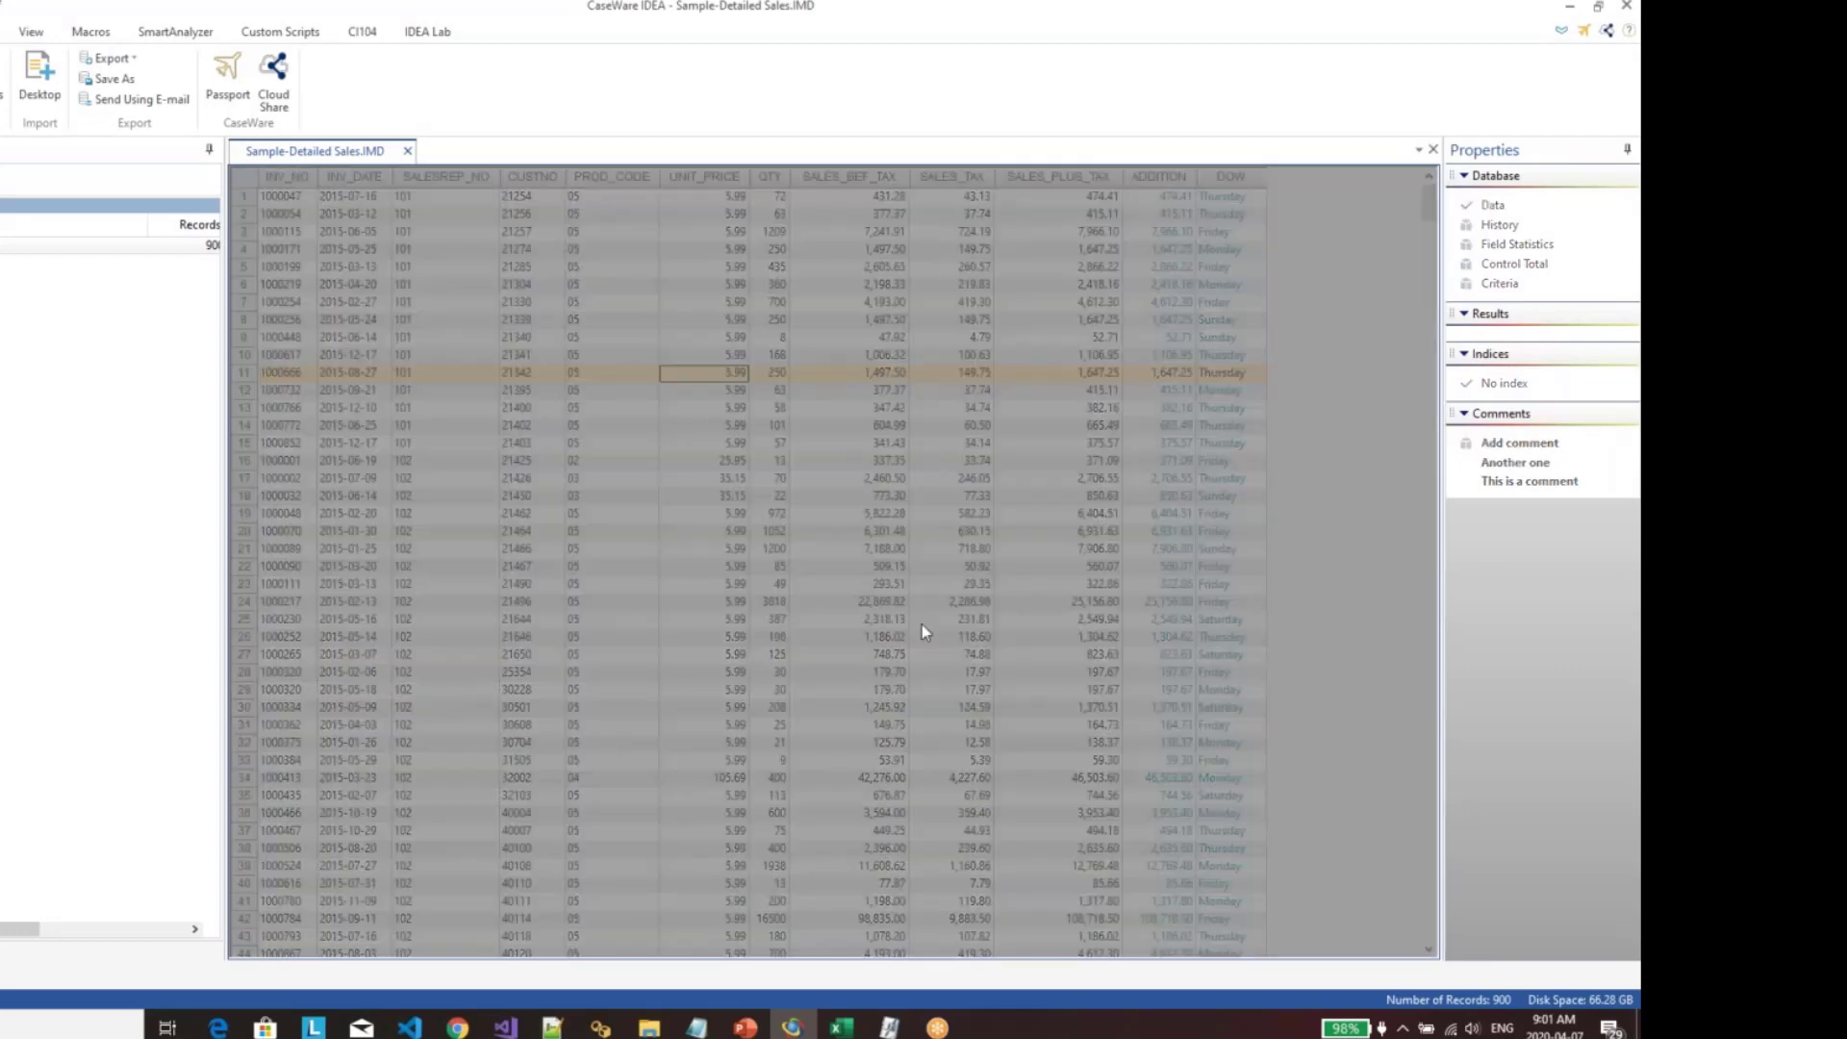
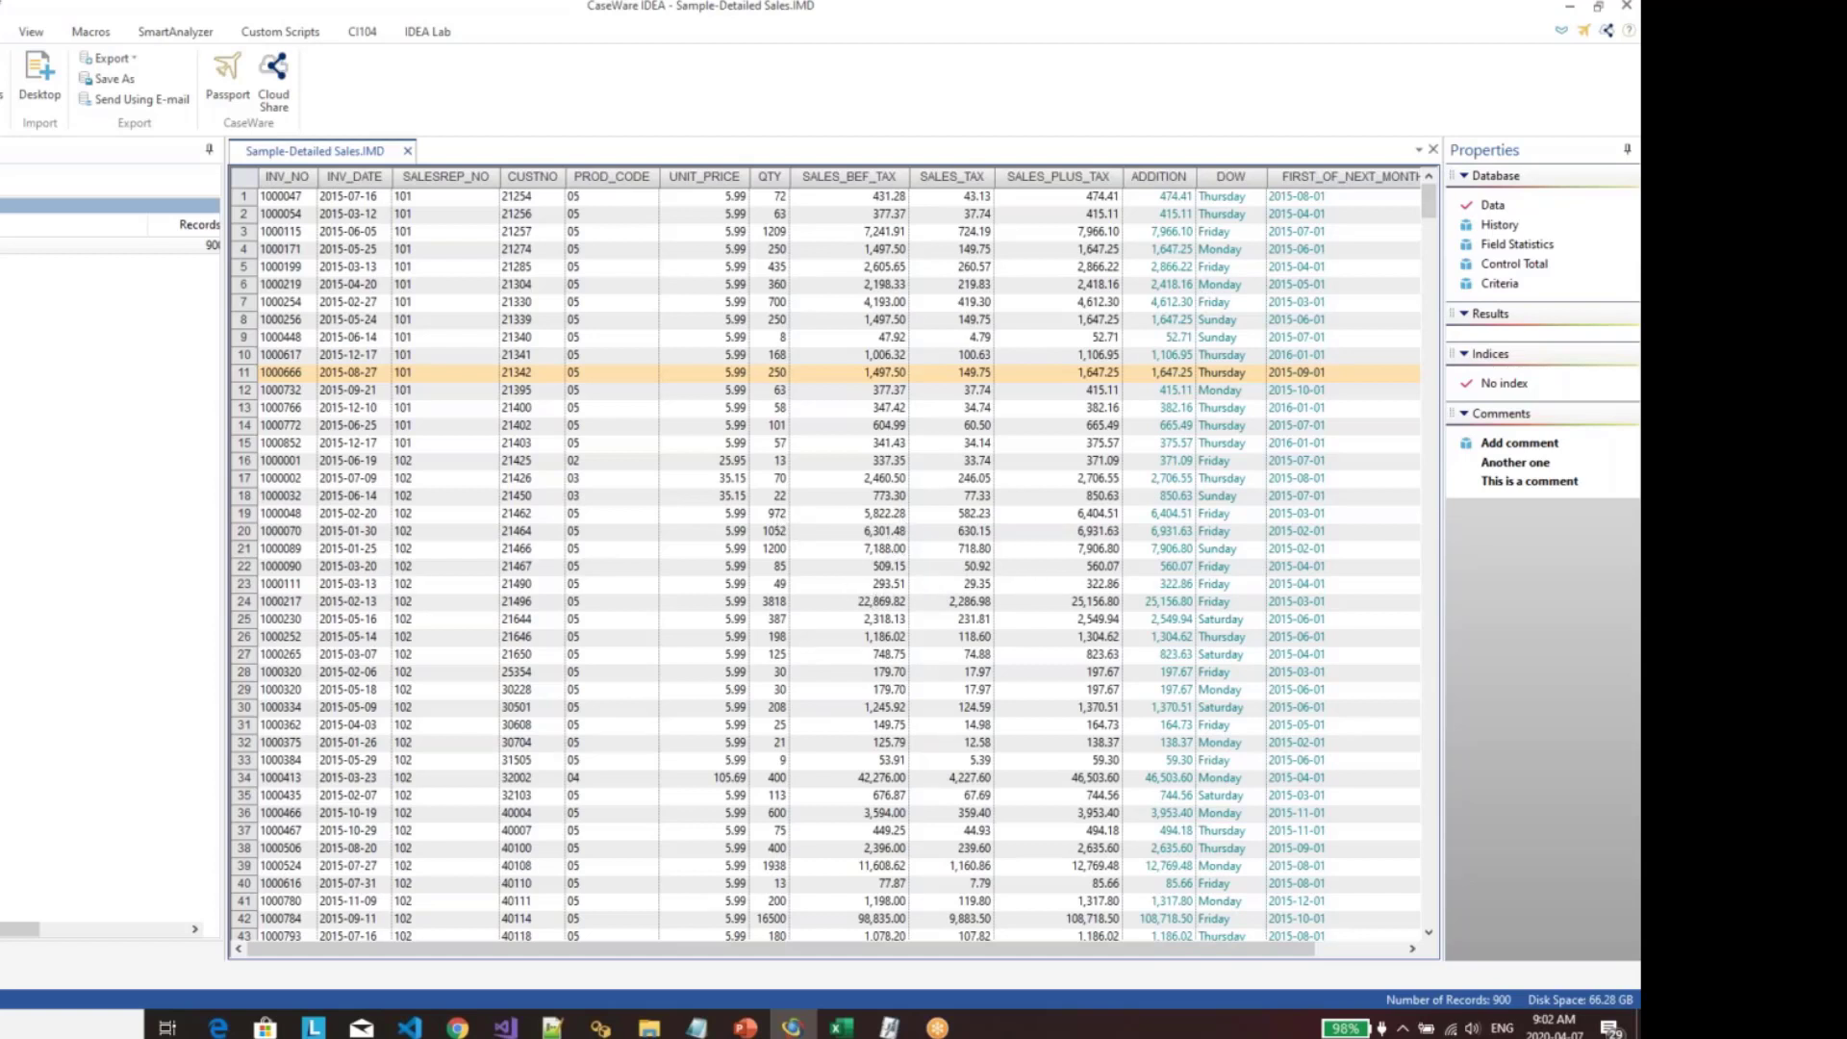
Step: Examine the date formats offered in the column settings for the INV_DATE date field, keeping Regional Settings
key("alt+Tab")
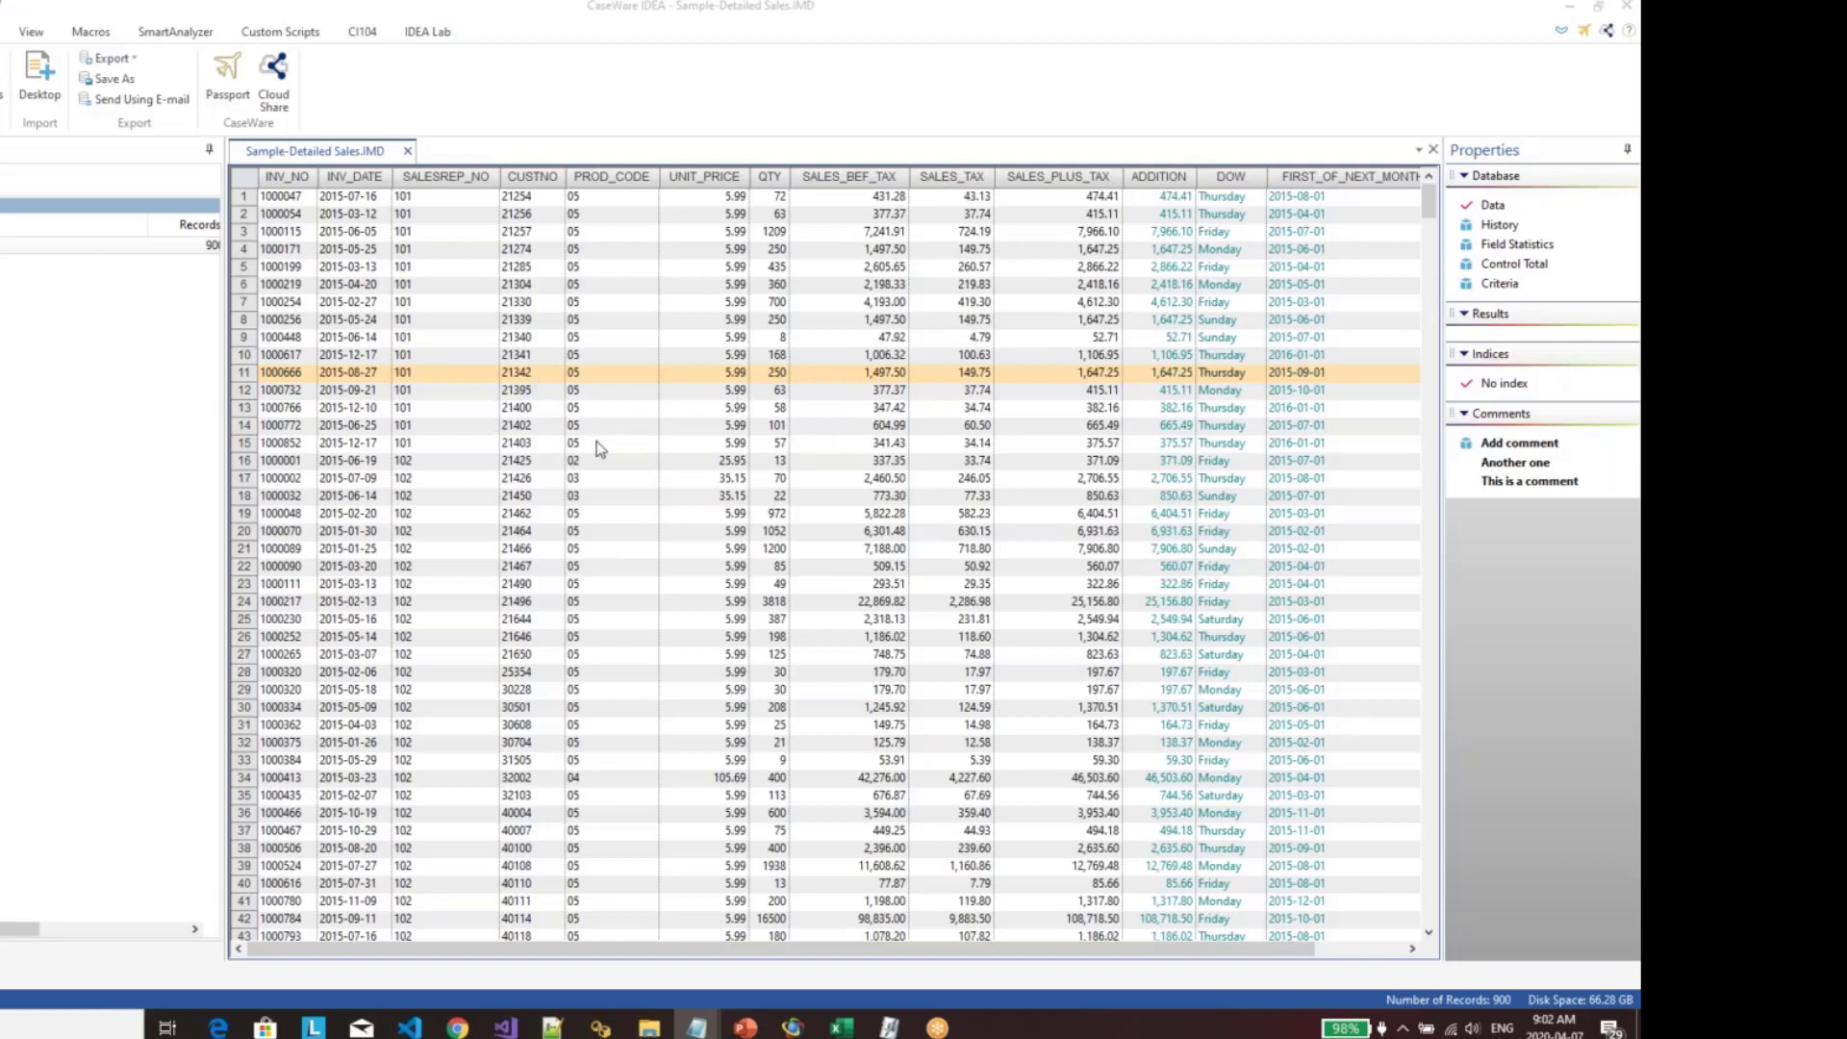
left_click(352, 322)
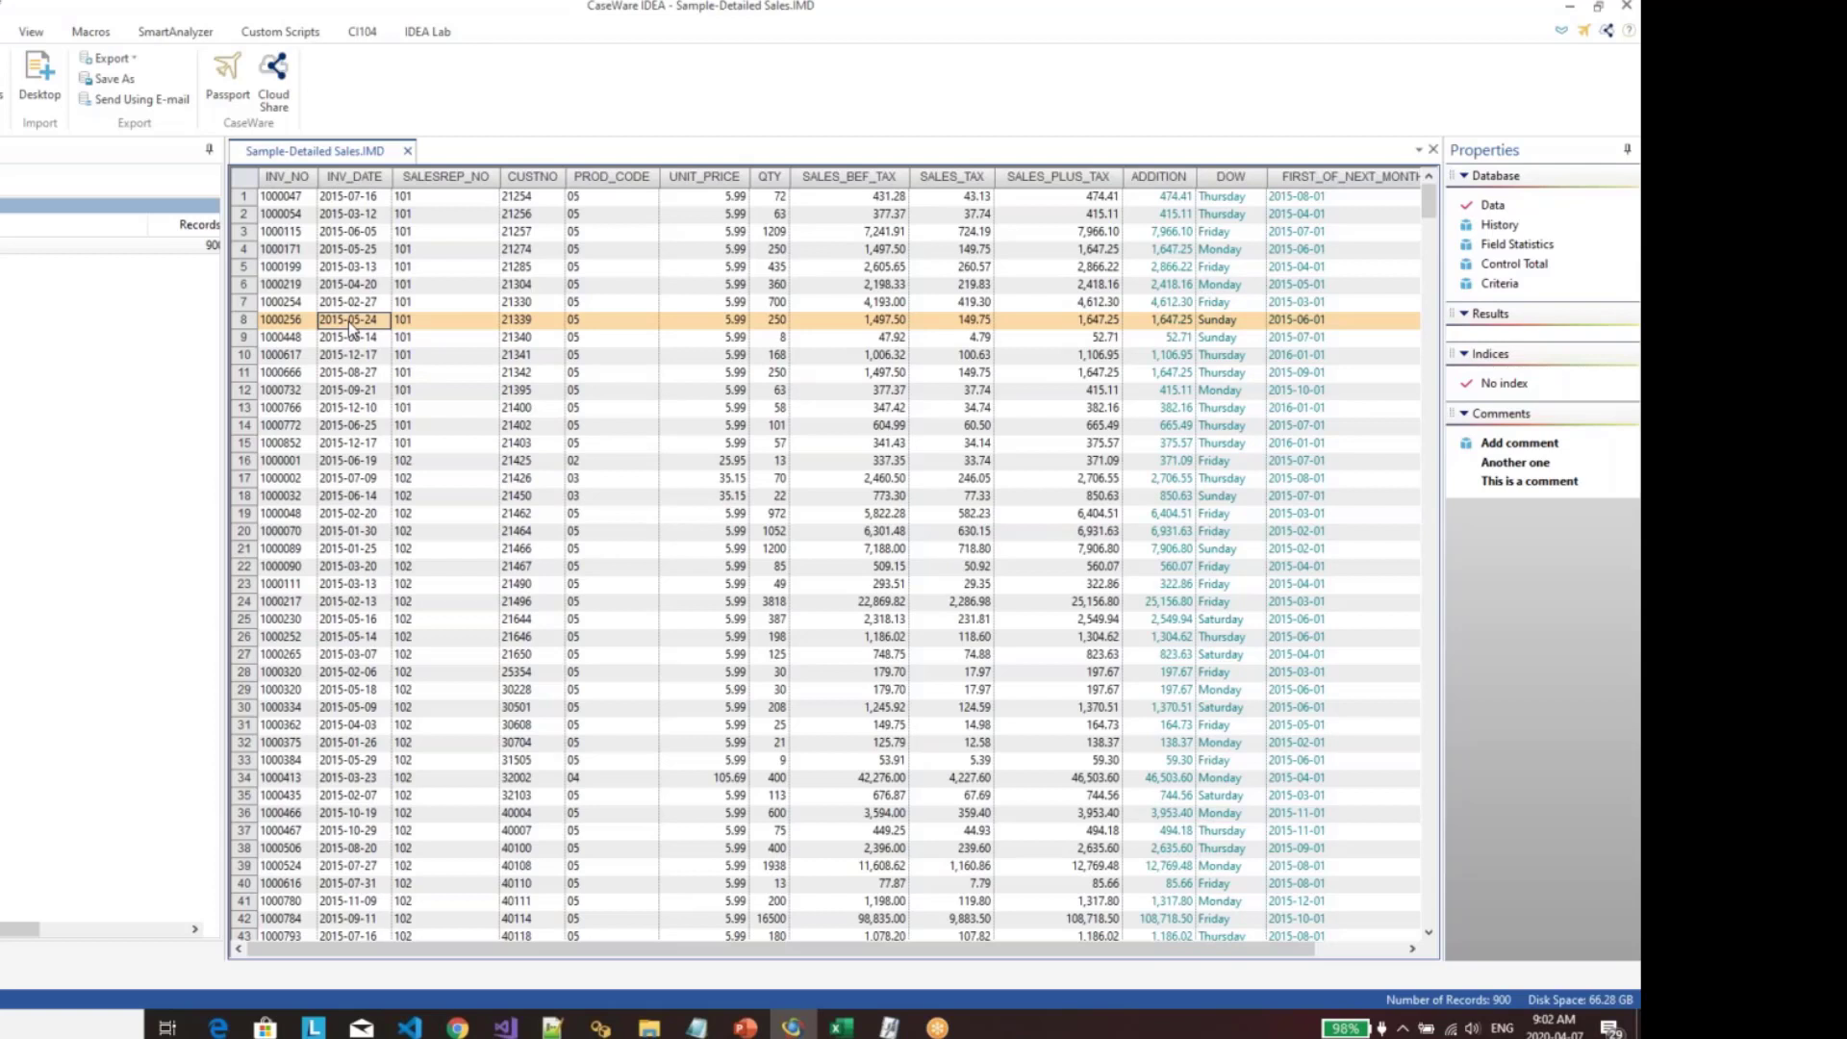
right_click(349, 182)
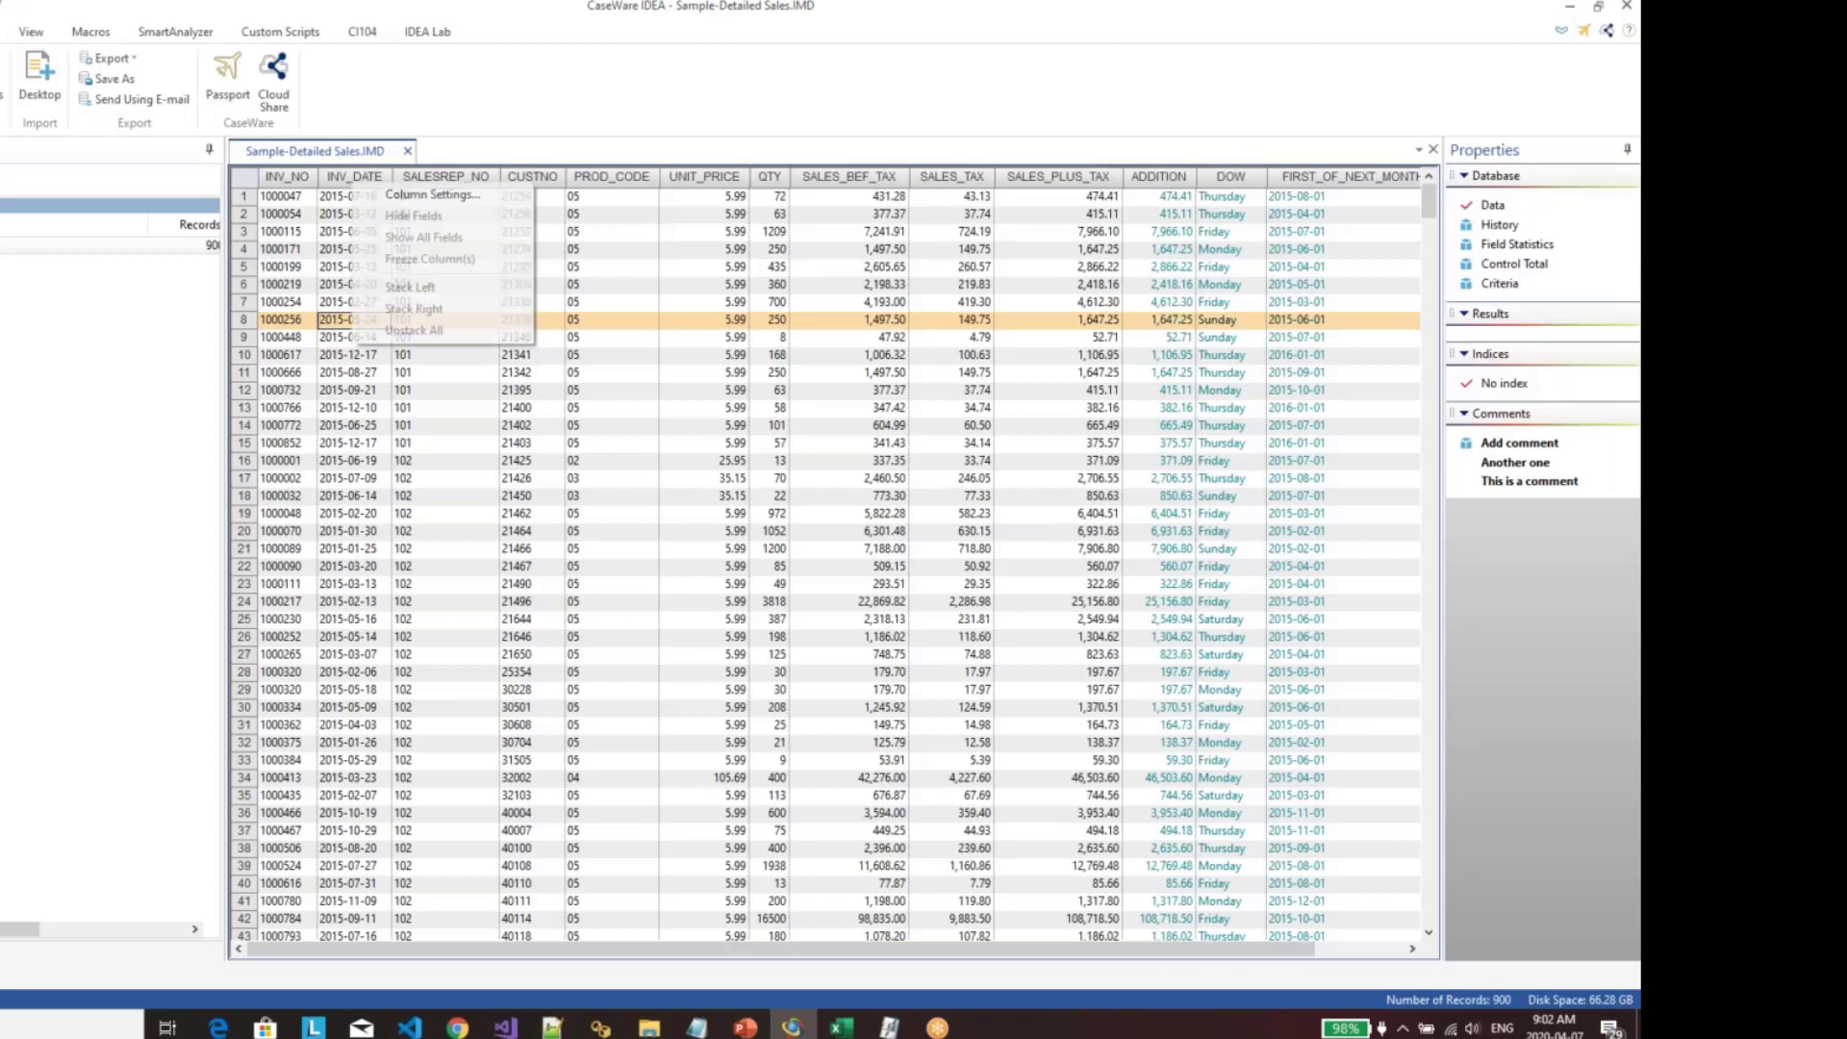
left_click(376, 198)
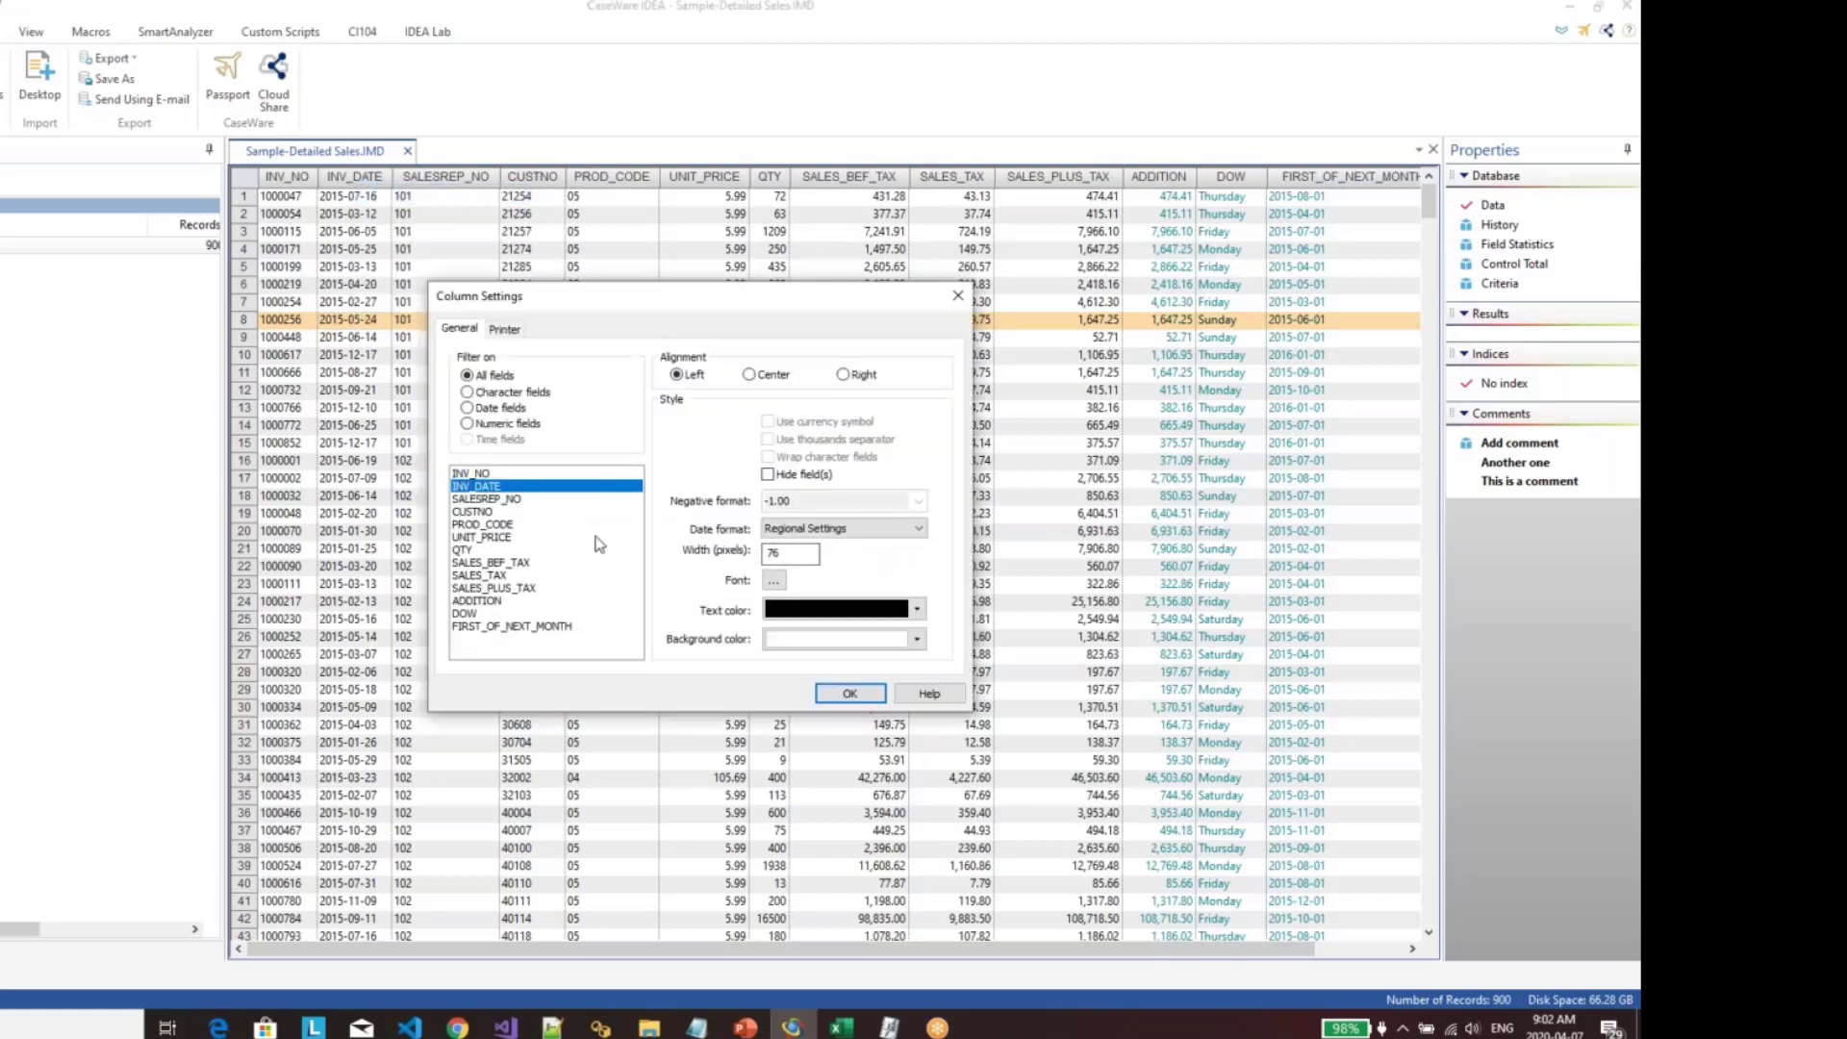
left_click(467, 408)
left_click(839, 529)
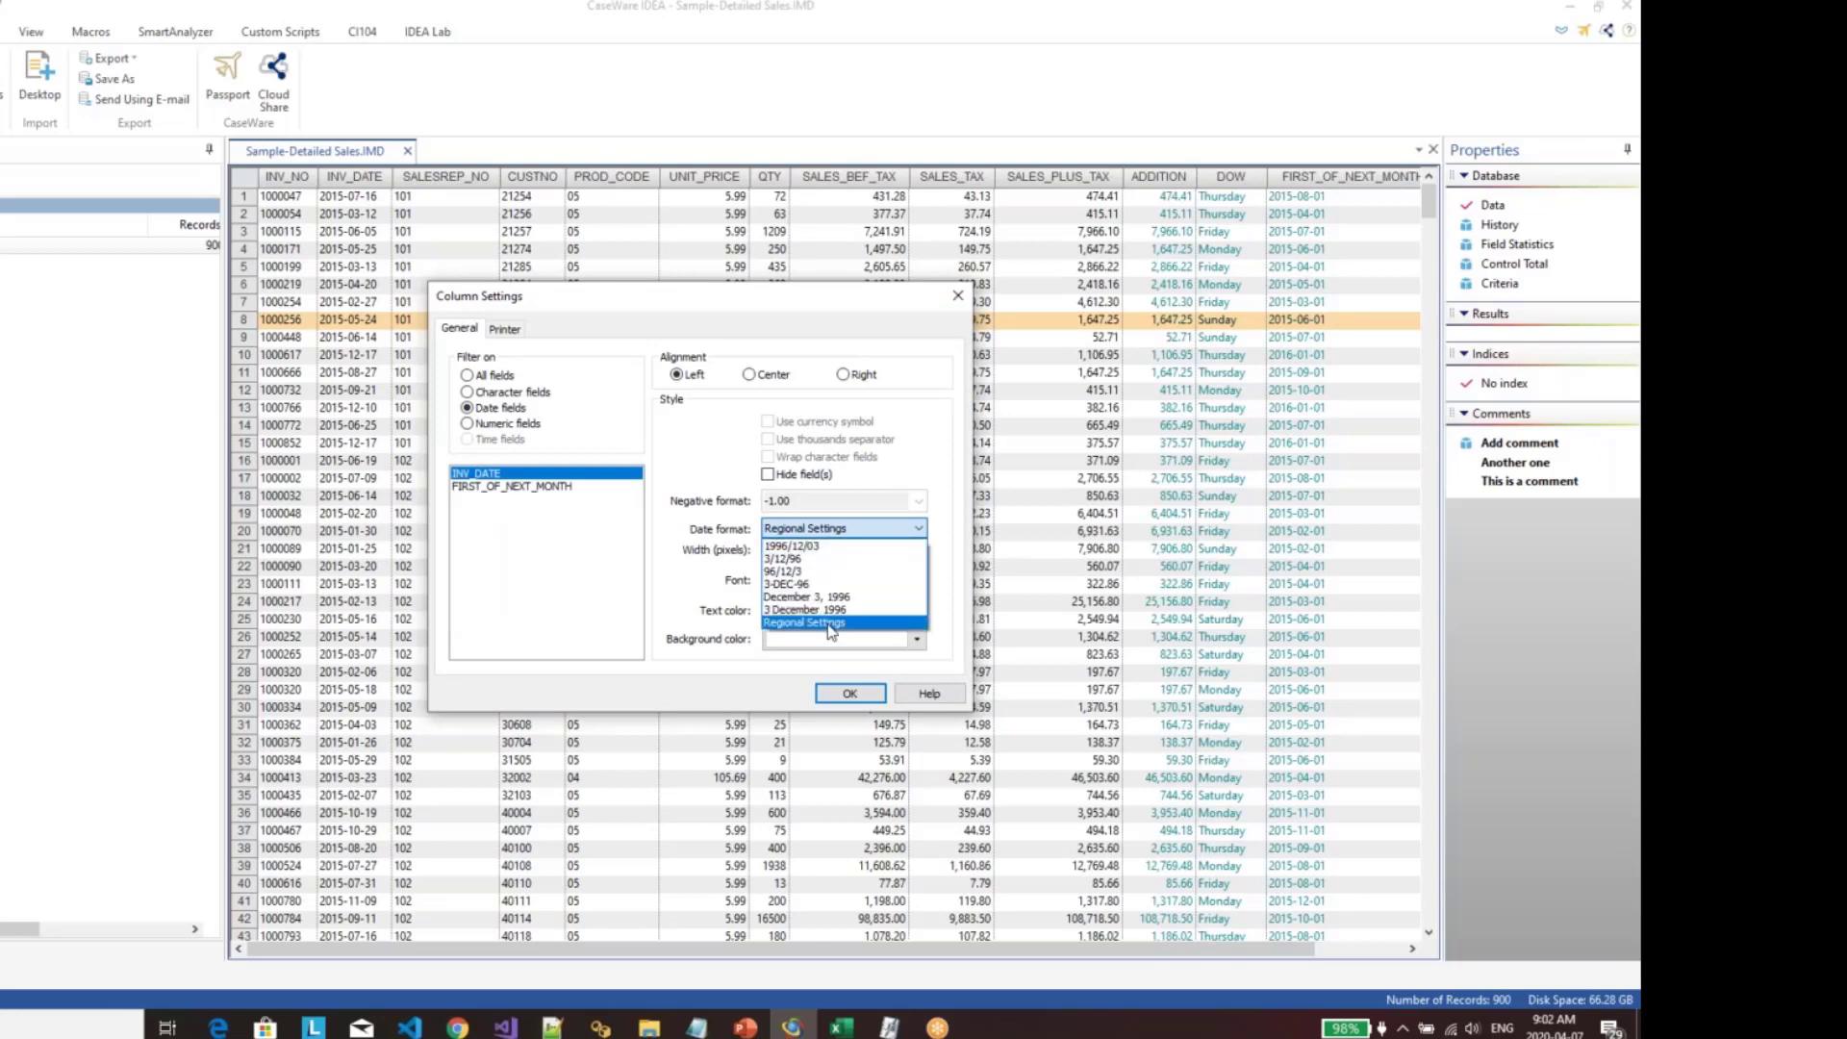
left_click(829, 632)
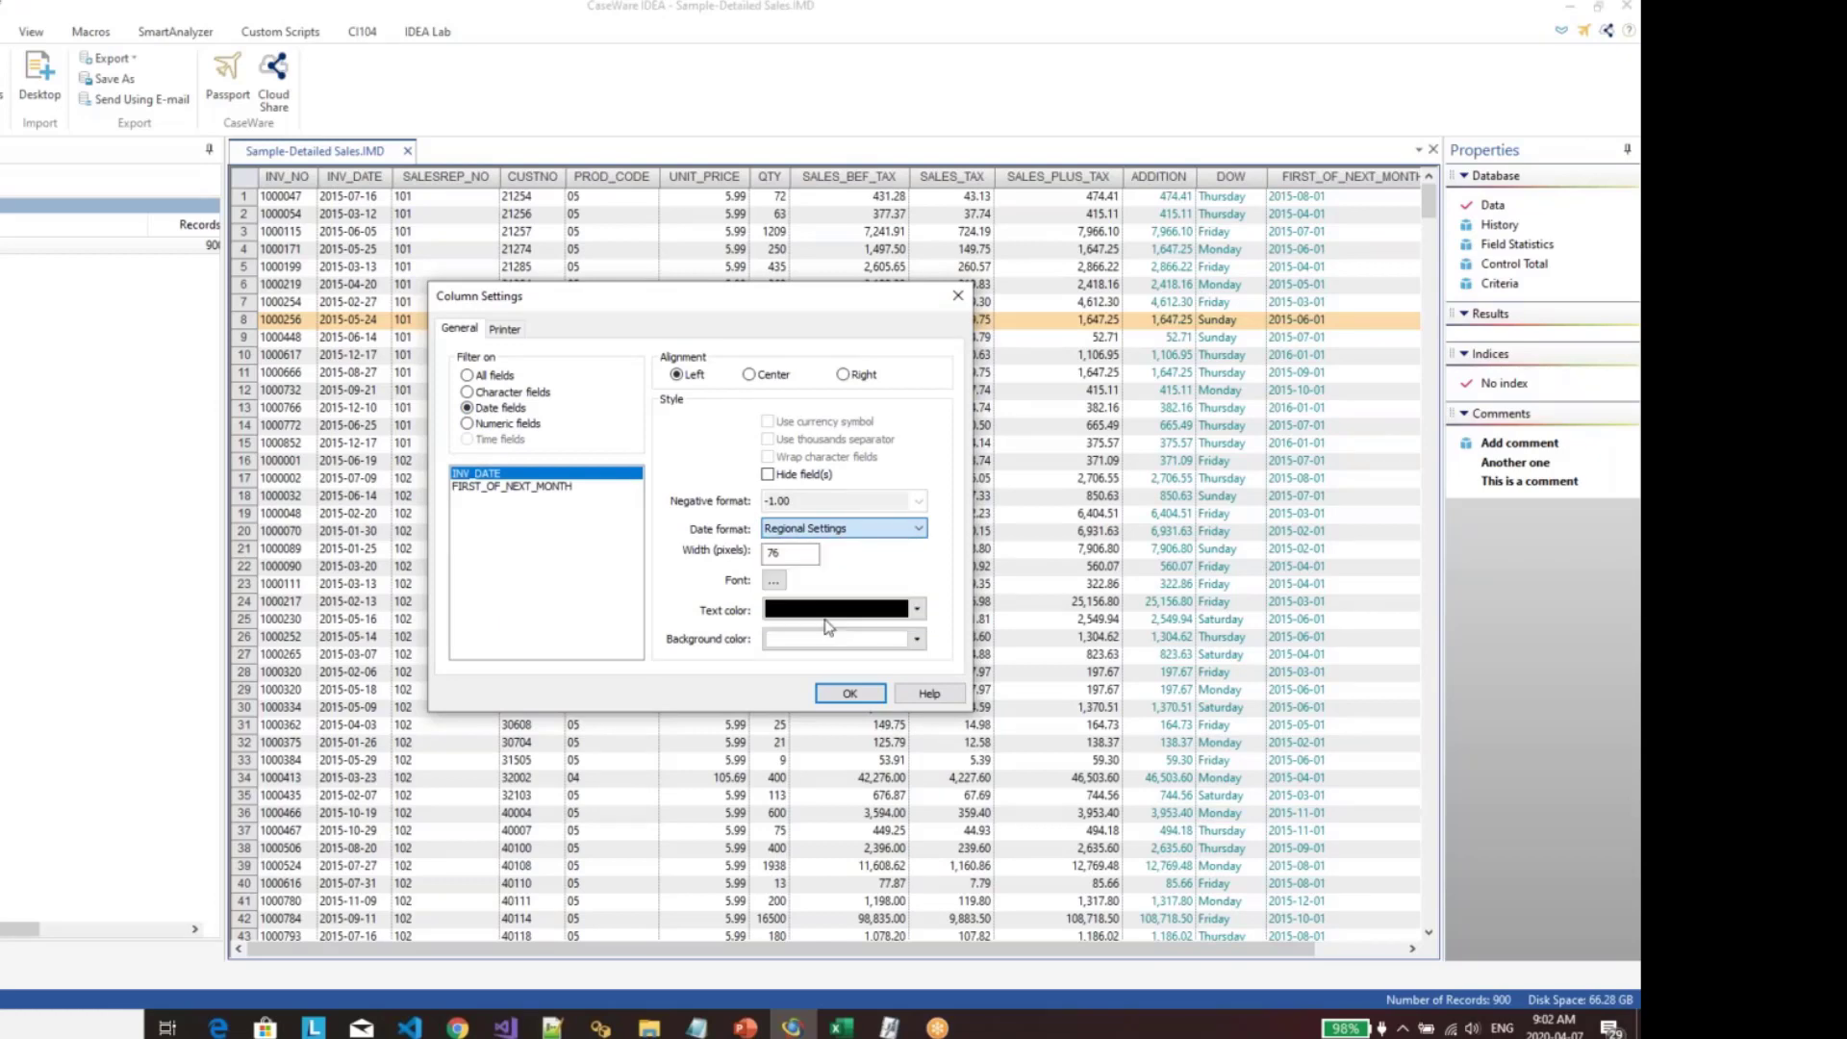
left_click(849, 695)
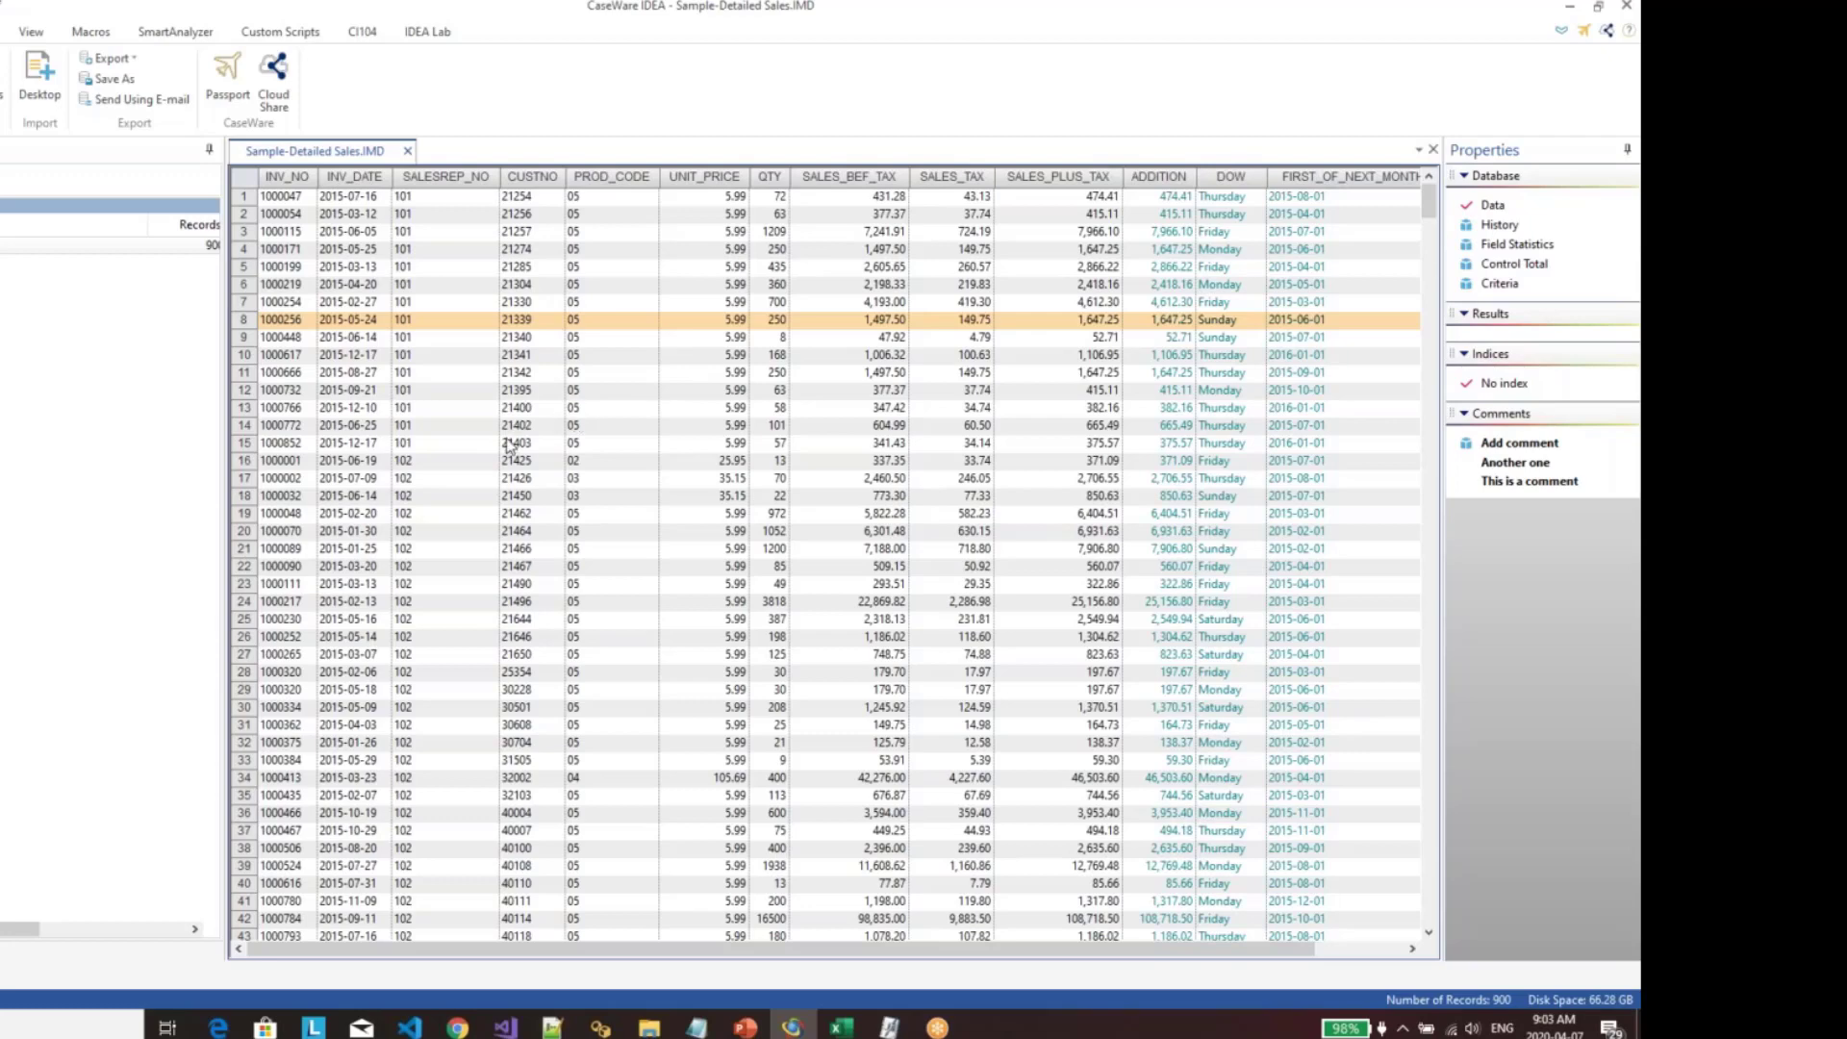
Step: Append a Virtual Character field named FORMAT DATE with a length of 20 to the sales database
left_click(737, 431)
double_click(737, 433)
left_click(1041, 457)
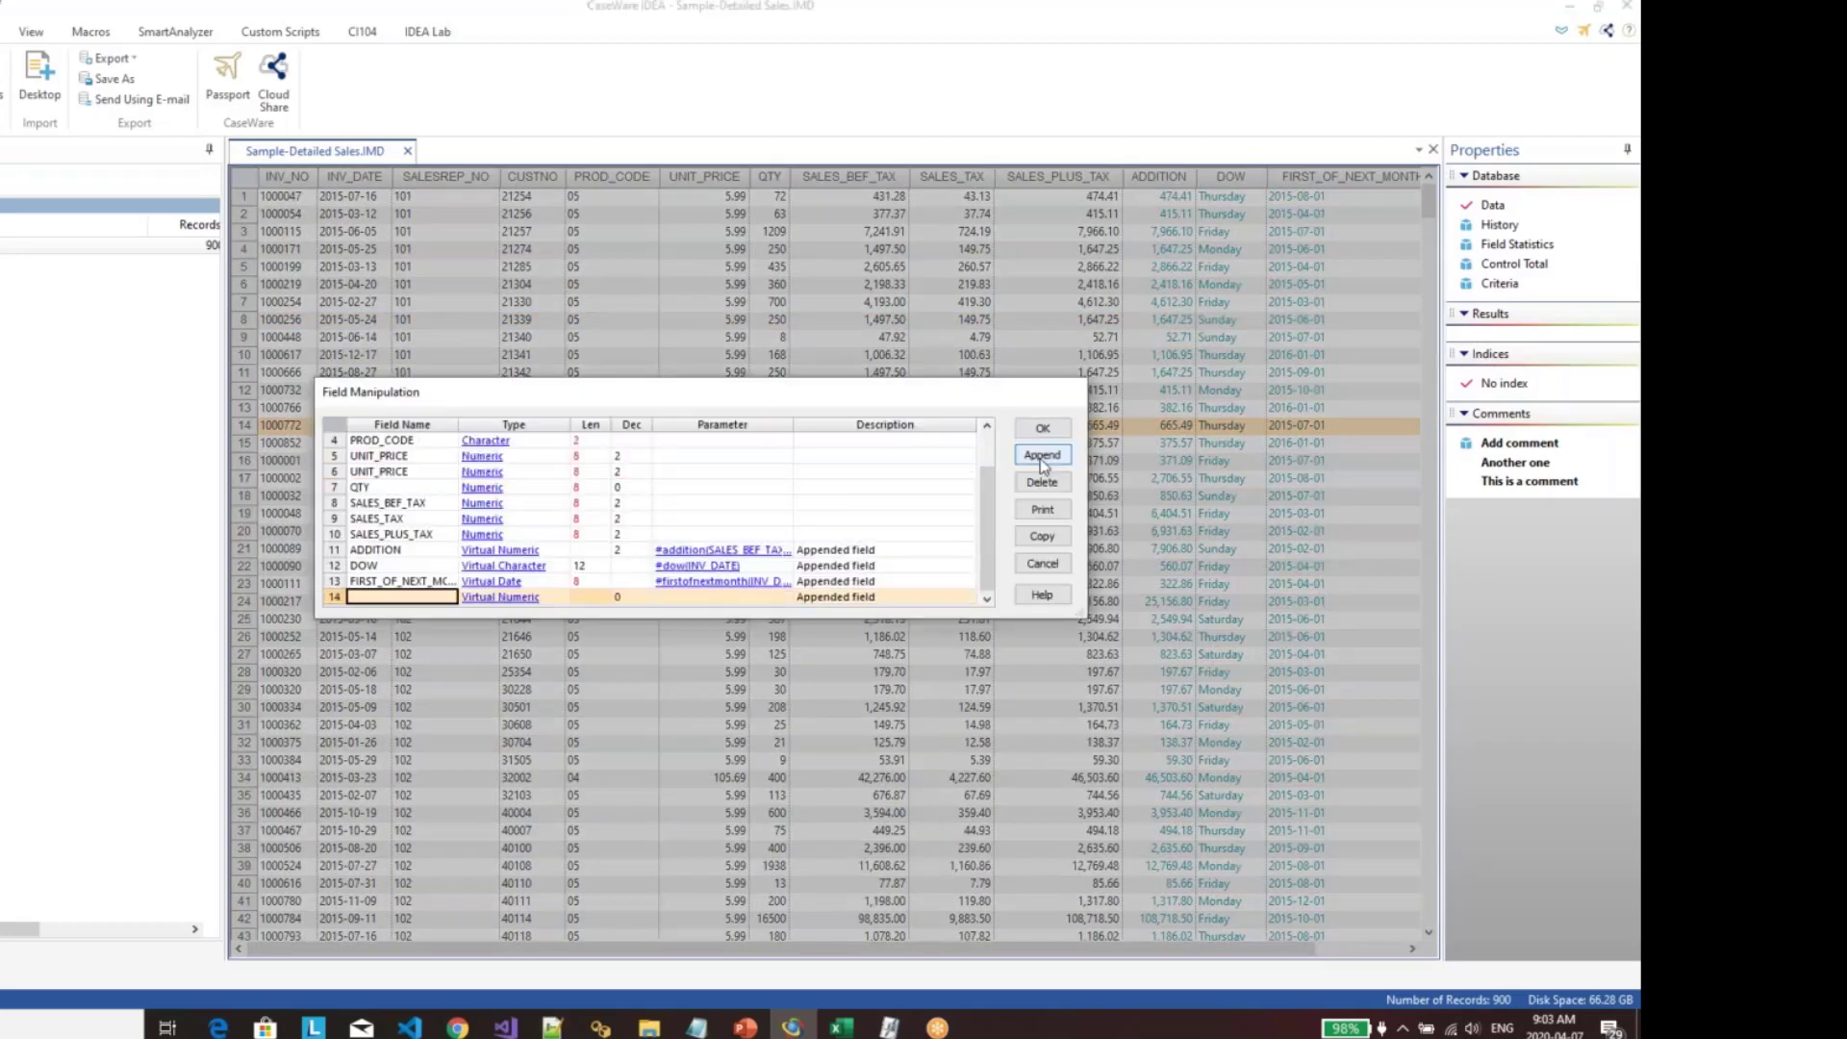
type("FORMAT DATE")
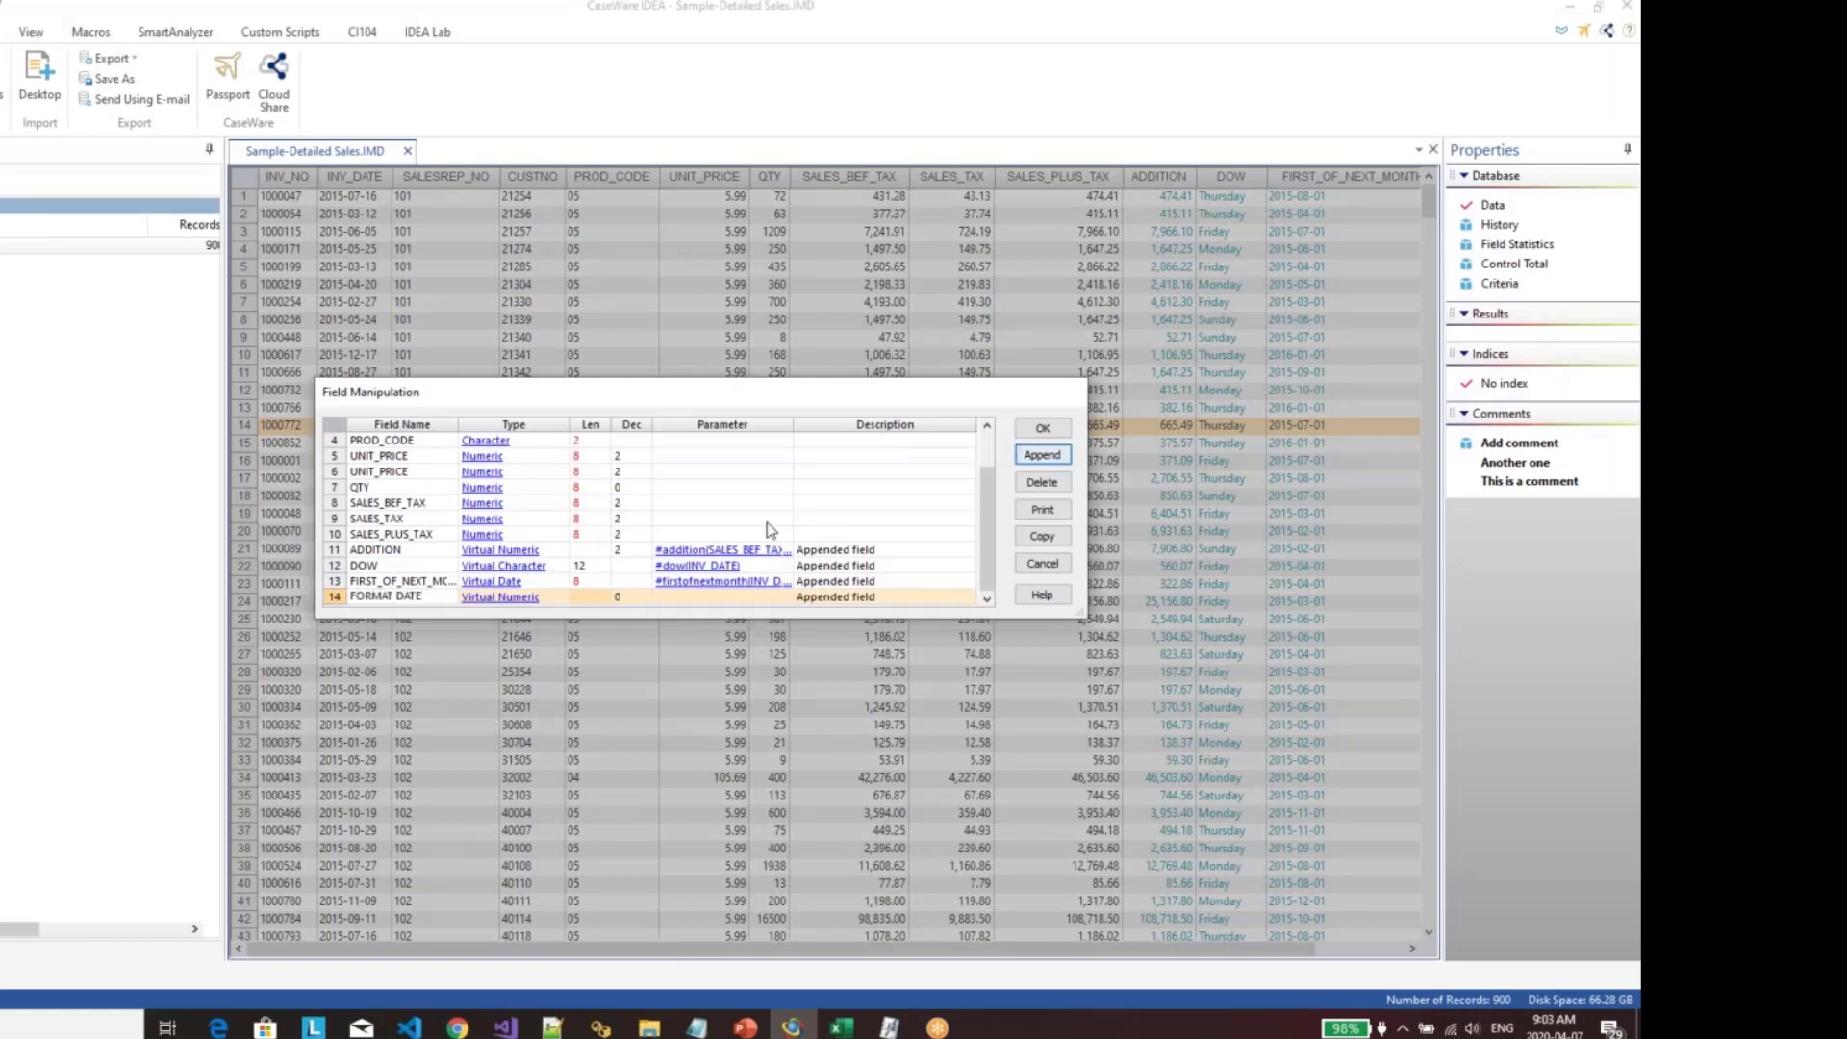
left_click(535, 598)
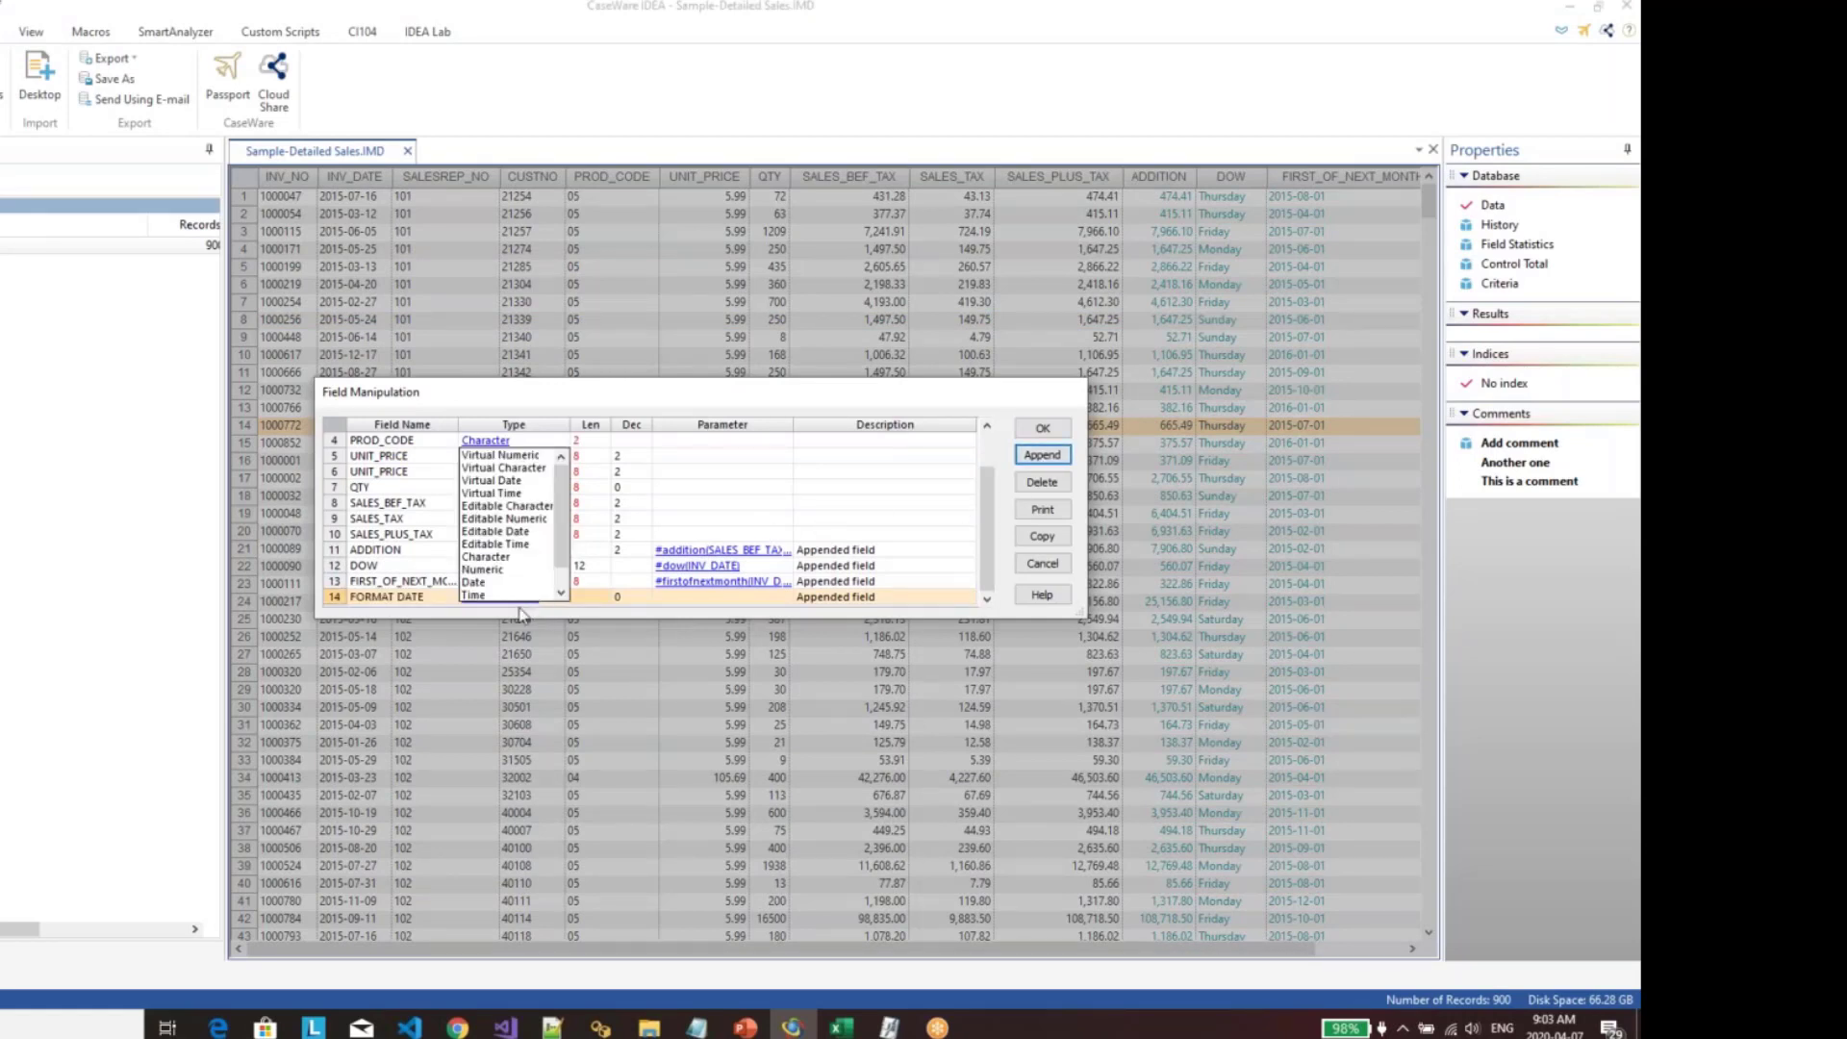
left_click(499, 467)
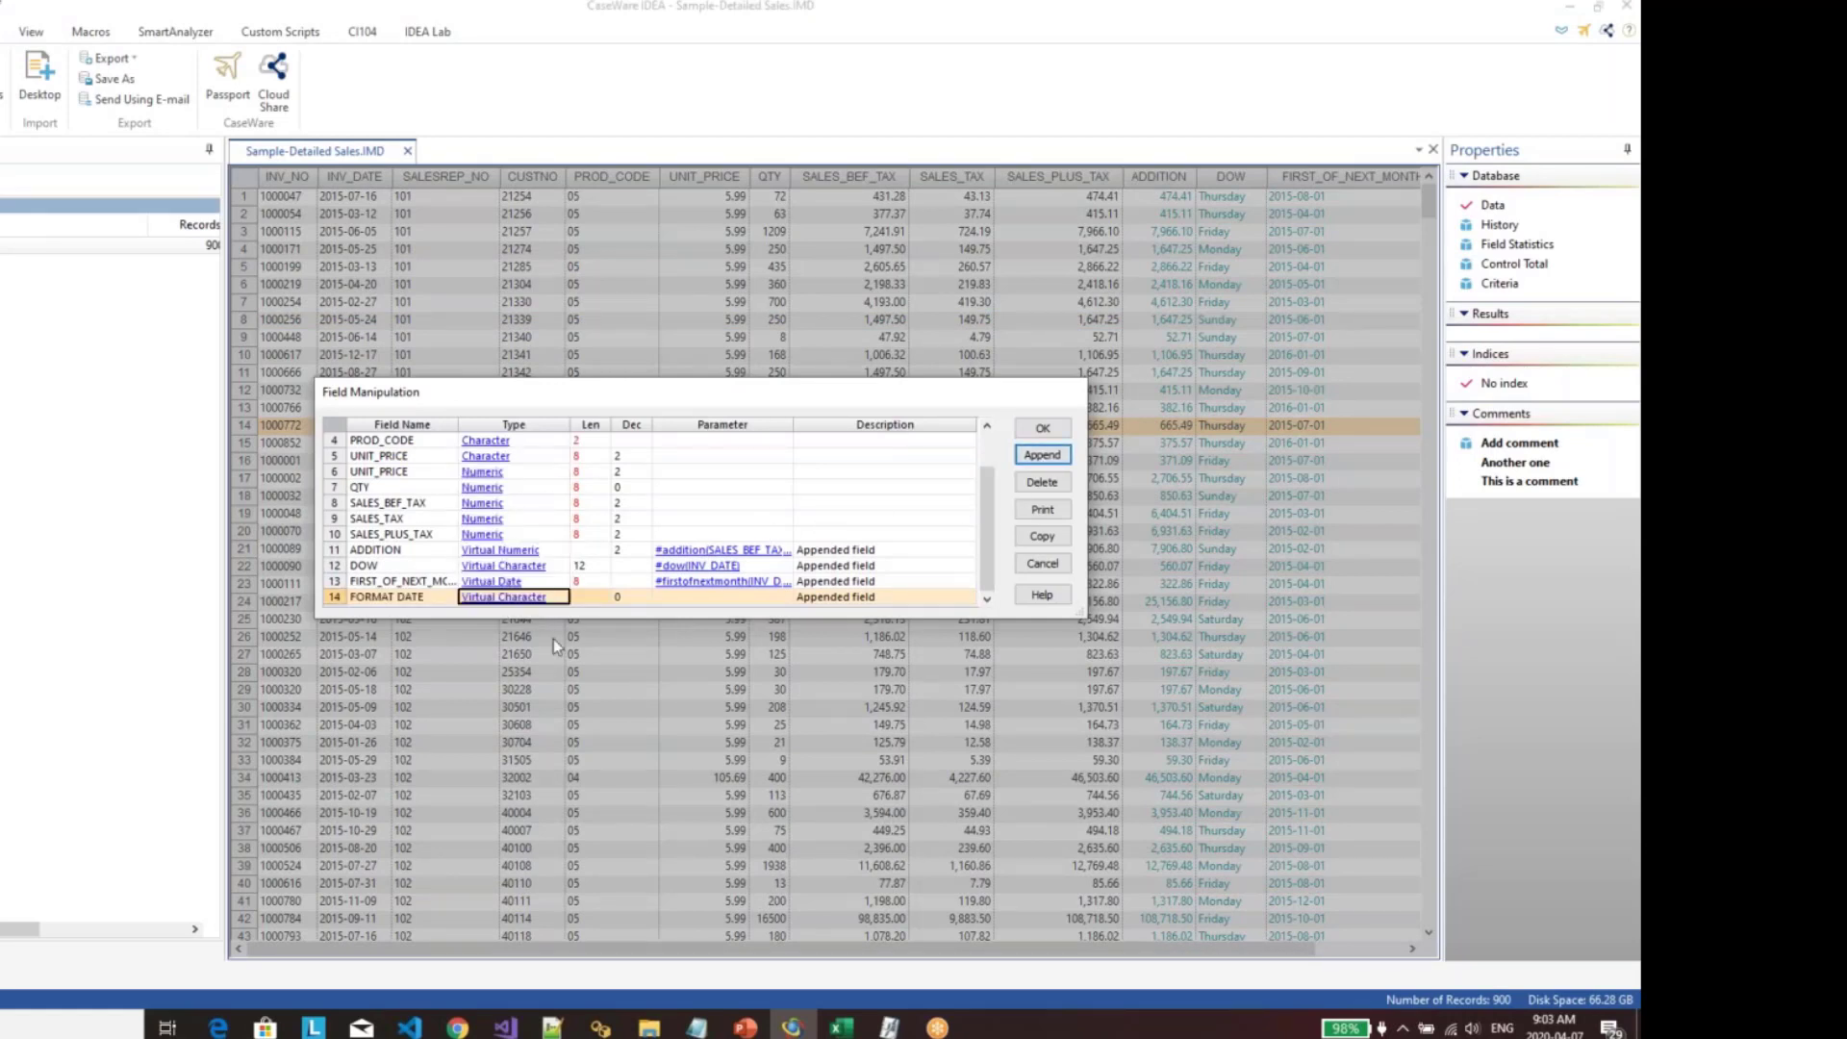
left_click(591, 601)
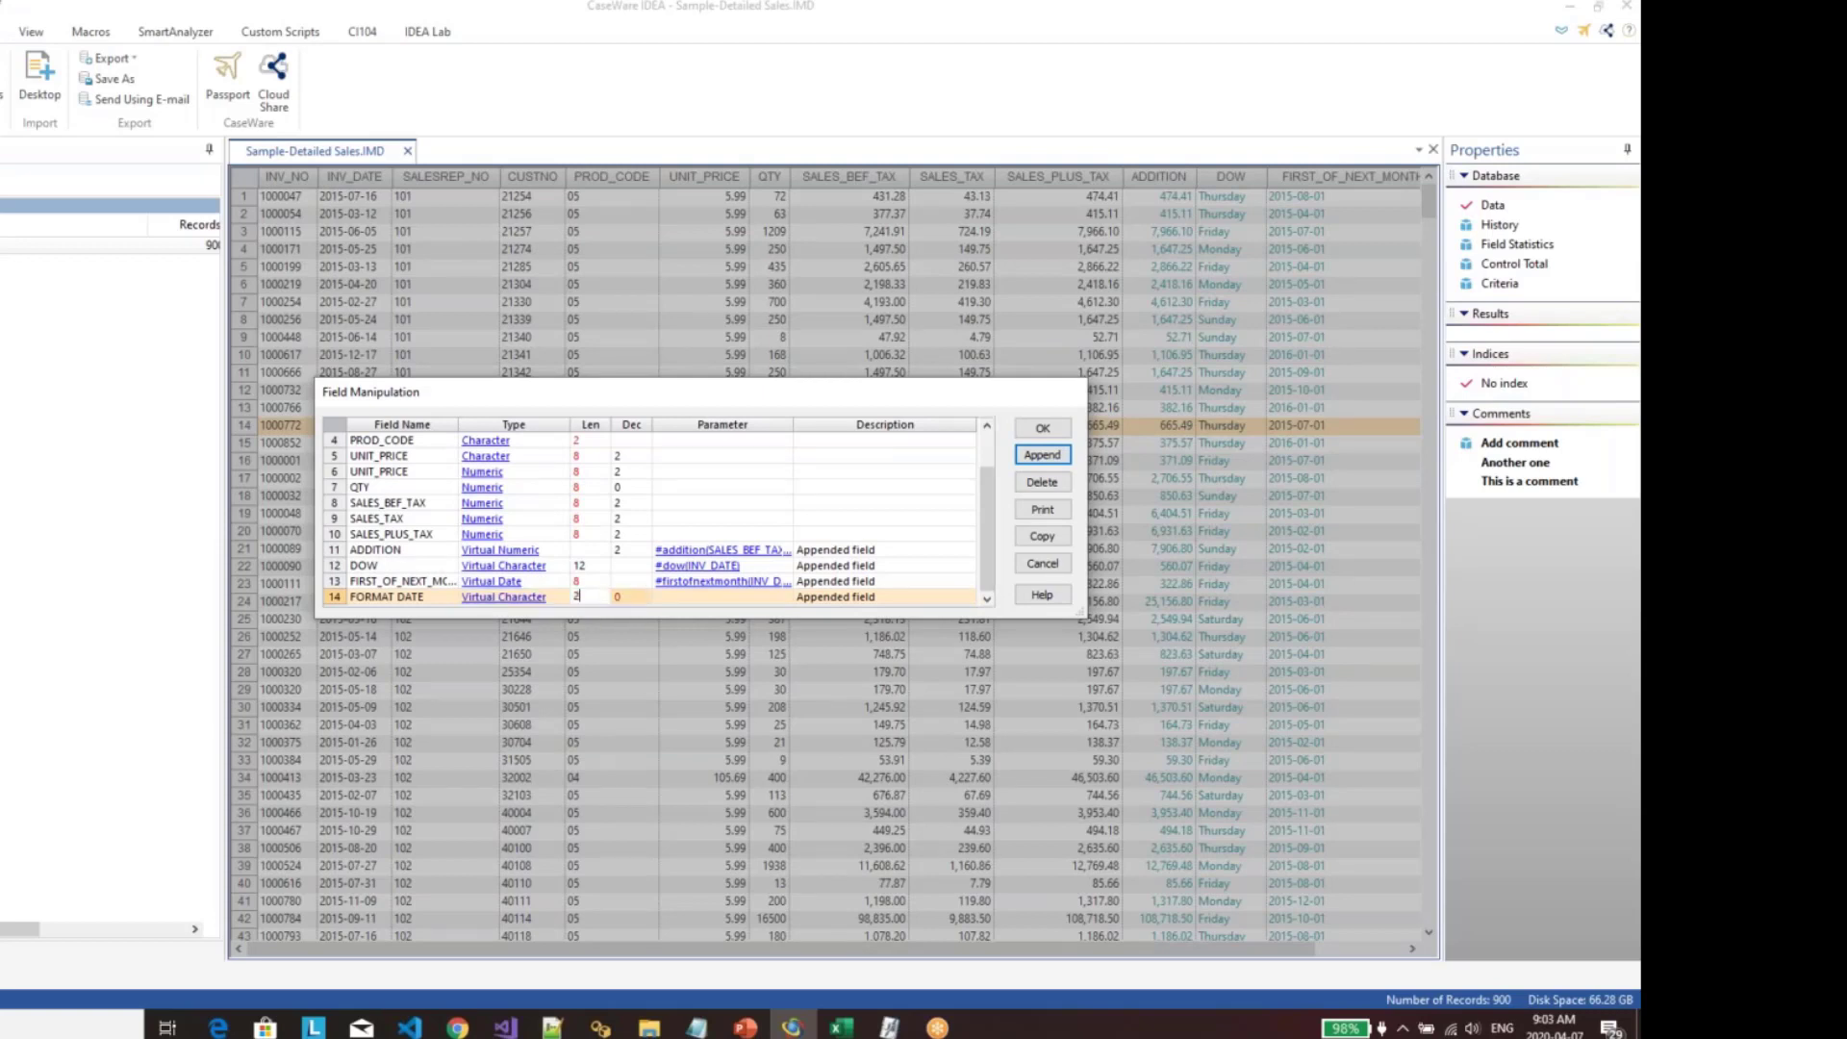
type("20")
Step: From the FORMAT DATE field's equation, create a new custom function named formatDate
left_click(674, 597)
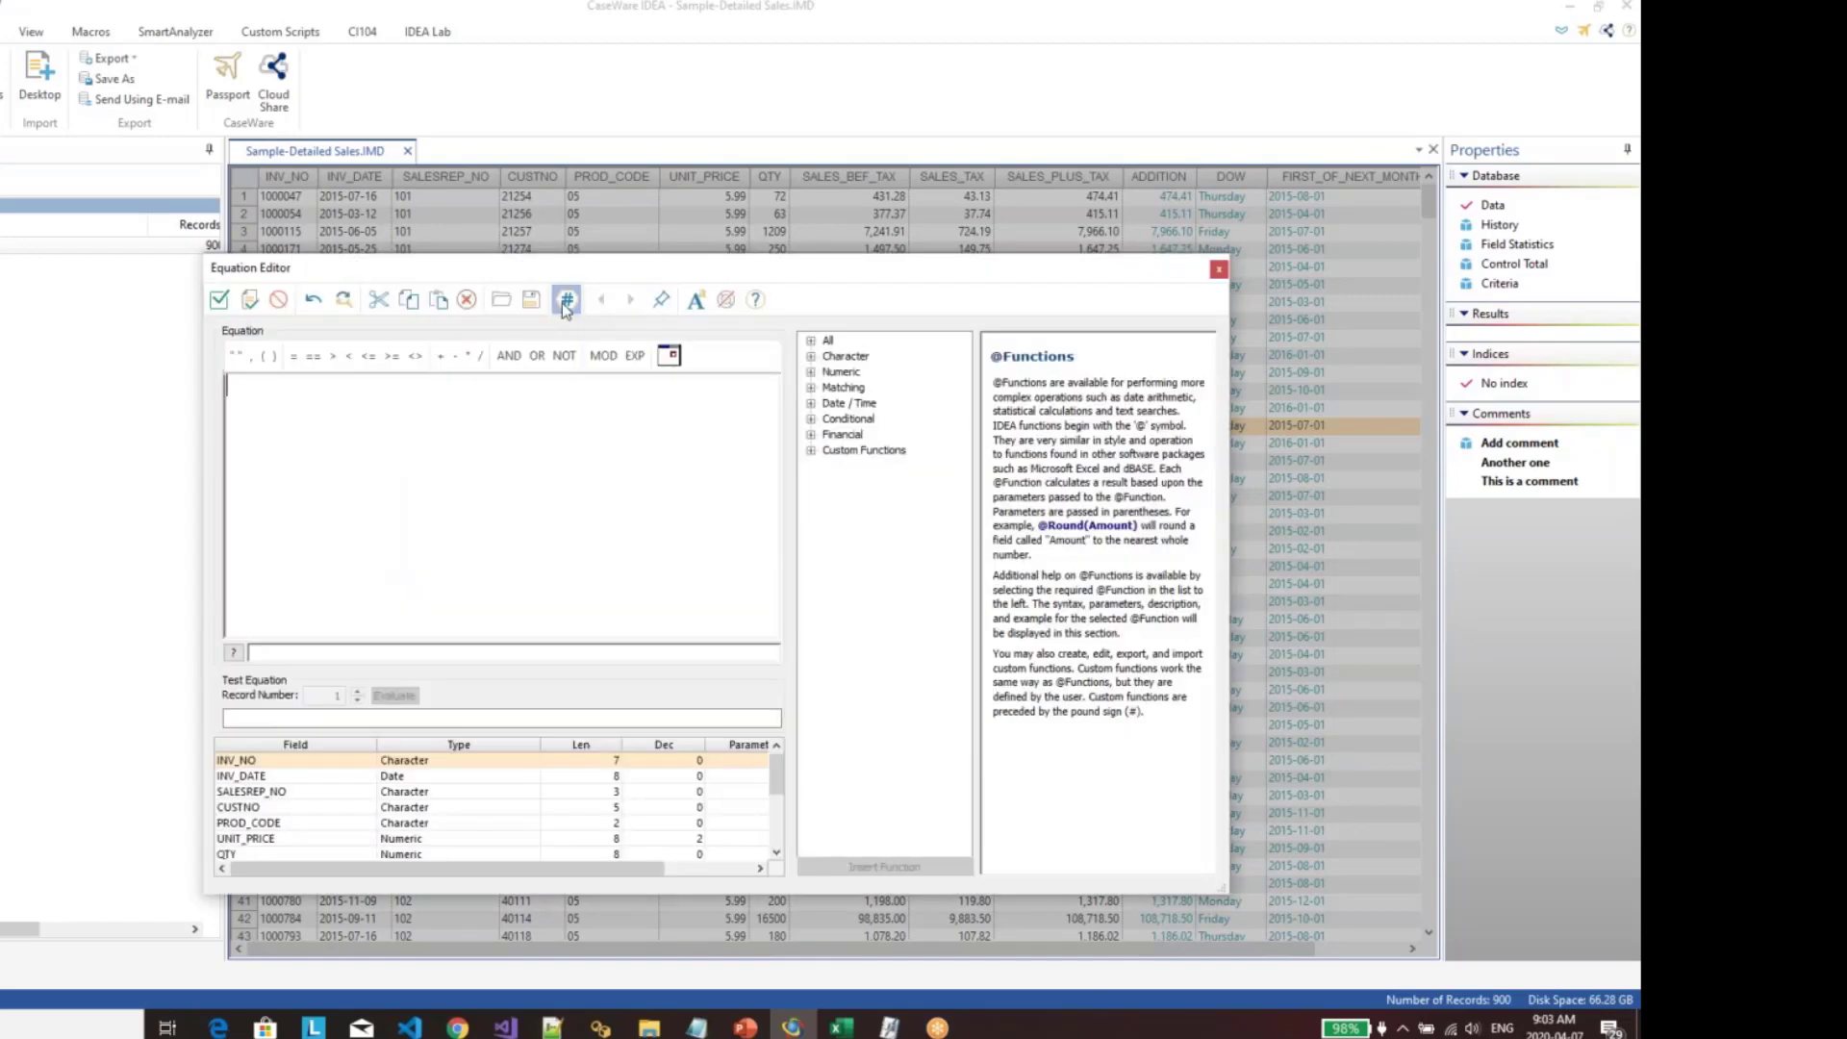
left_click(566, 299)
type("formatDate")
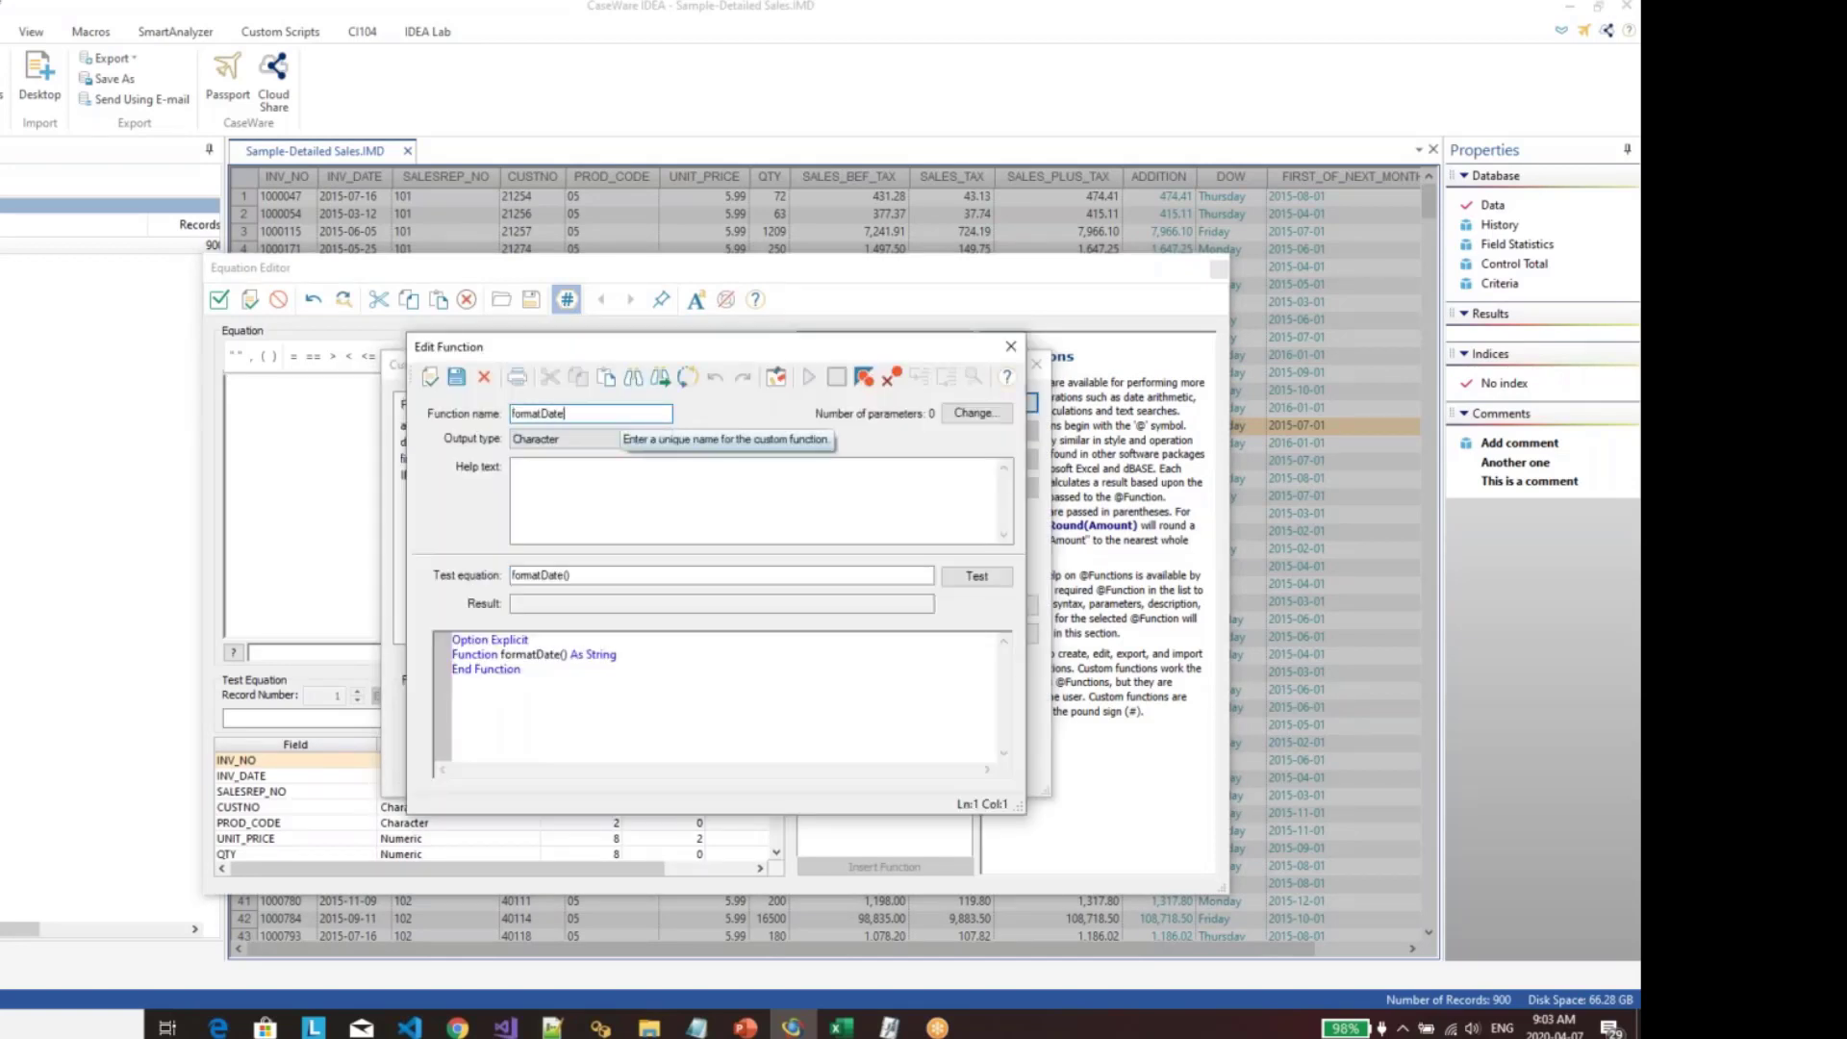
Step: Give formatDate two parameters: a Date parameter named dateField and a Character parameter named mask
left_click(975, 413)
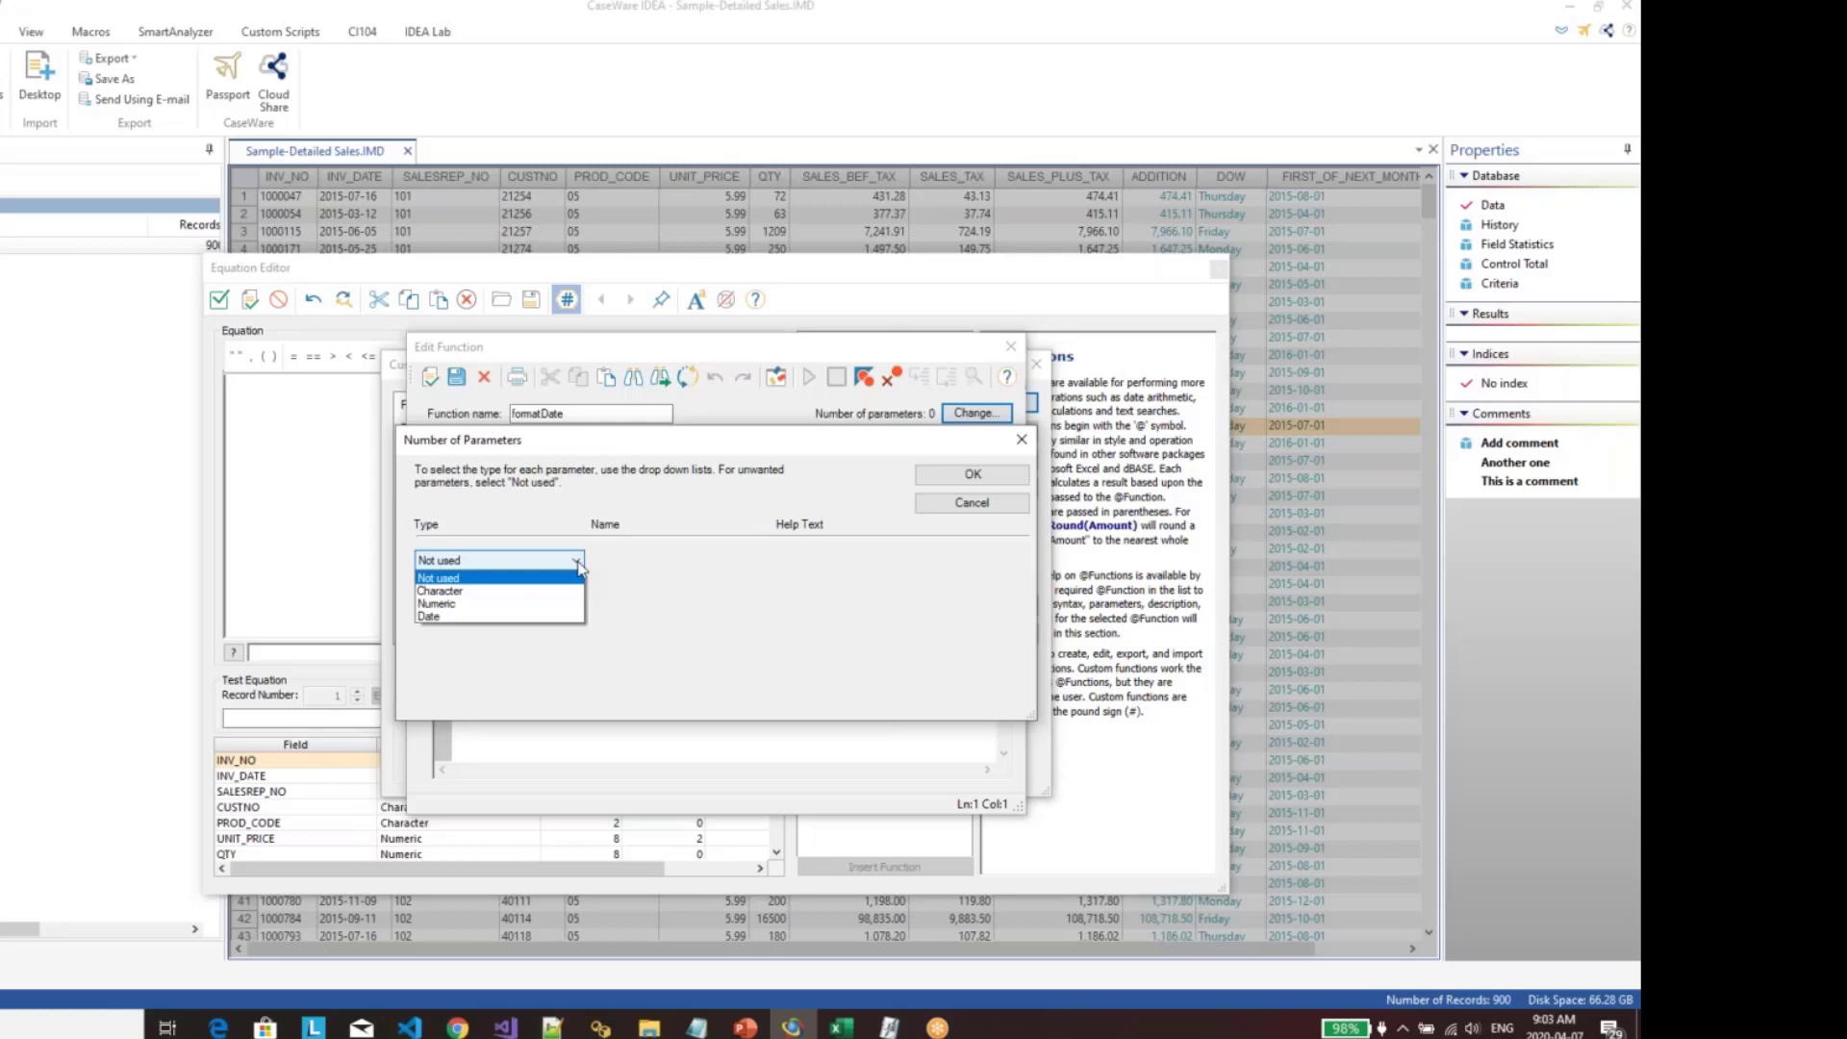
left_click(496, 616)
left_click_drag(632, 560, 551, 560)
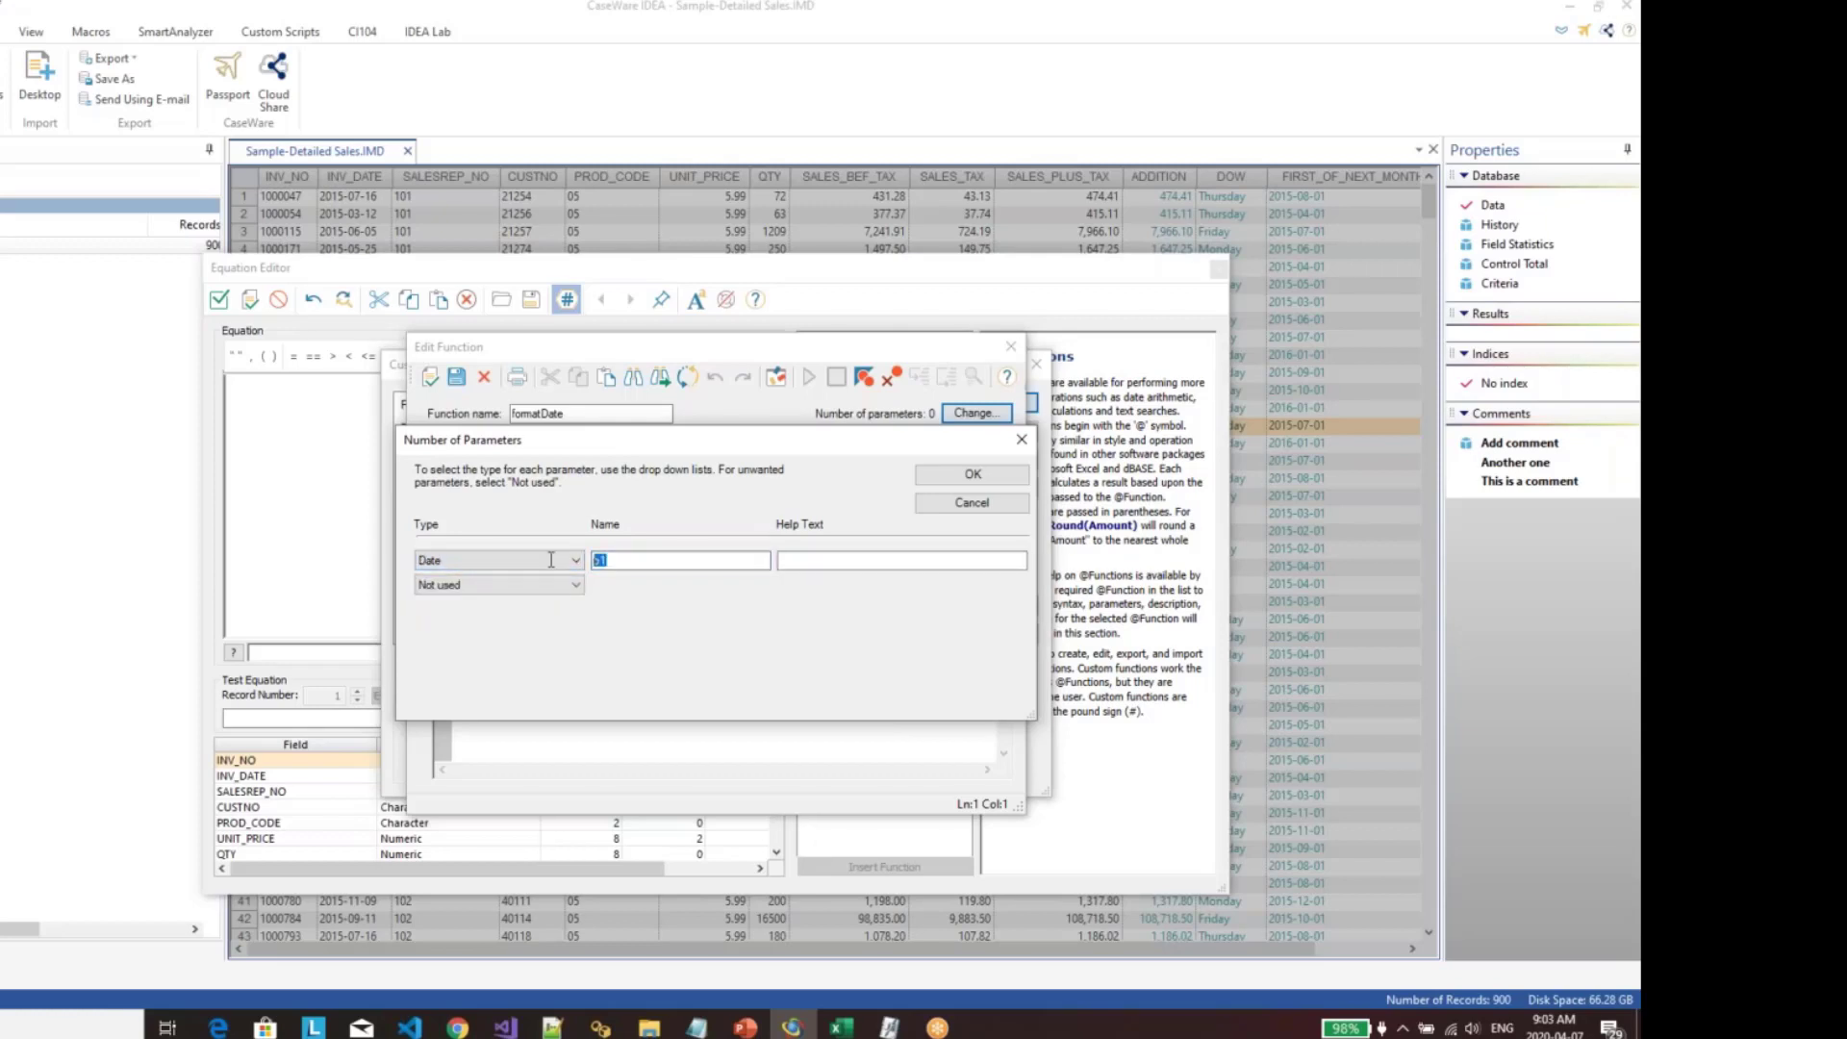
type("dateField")
left_click(568, 585)
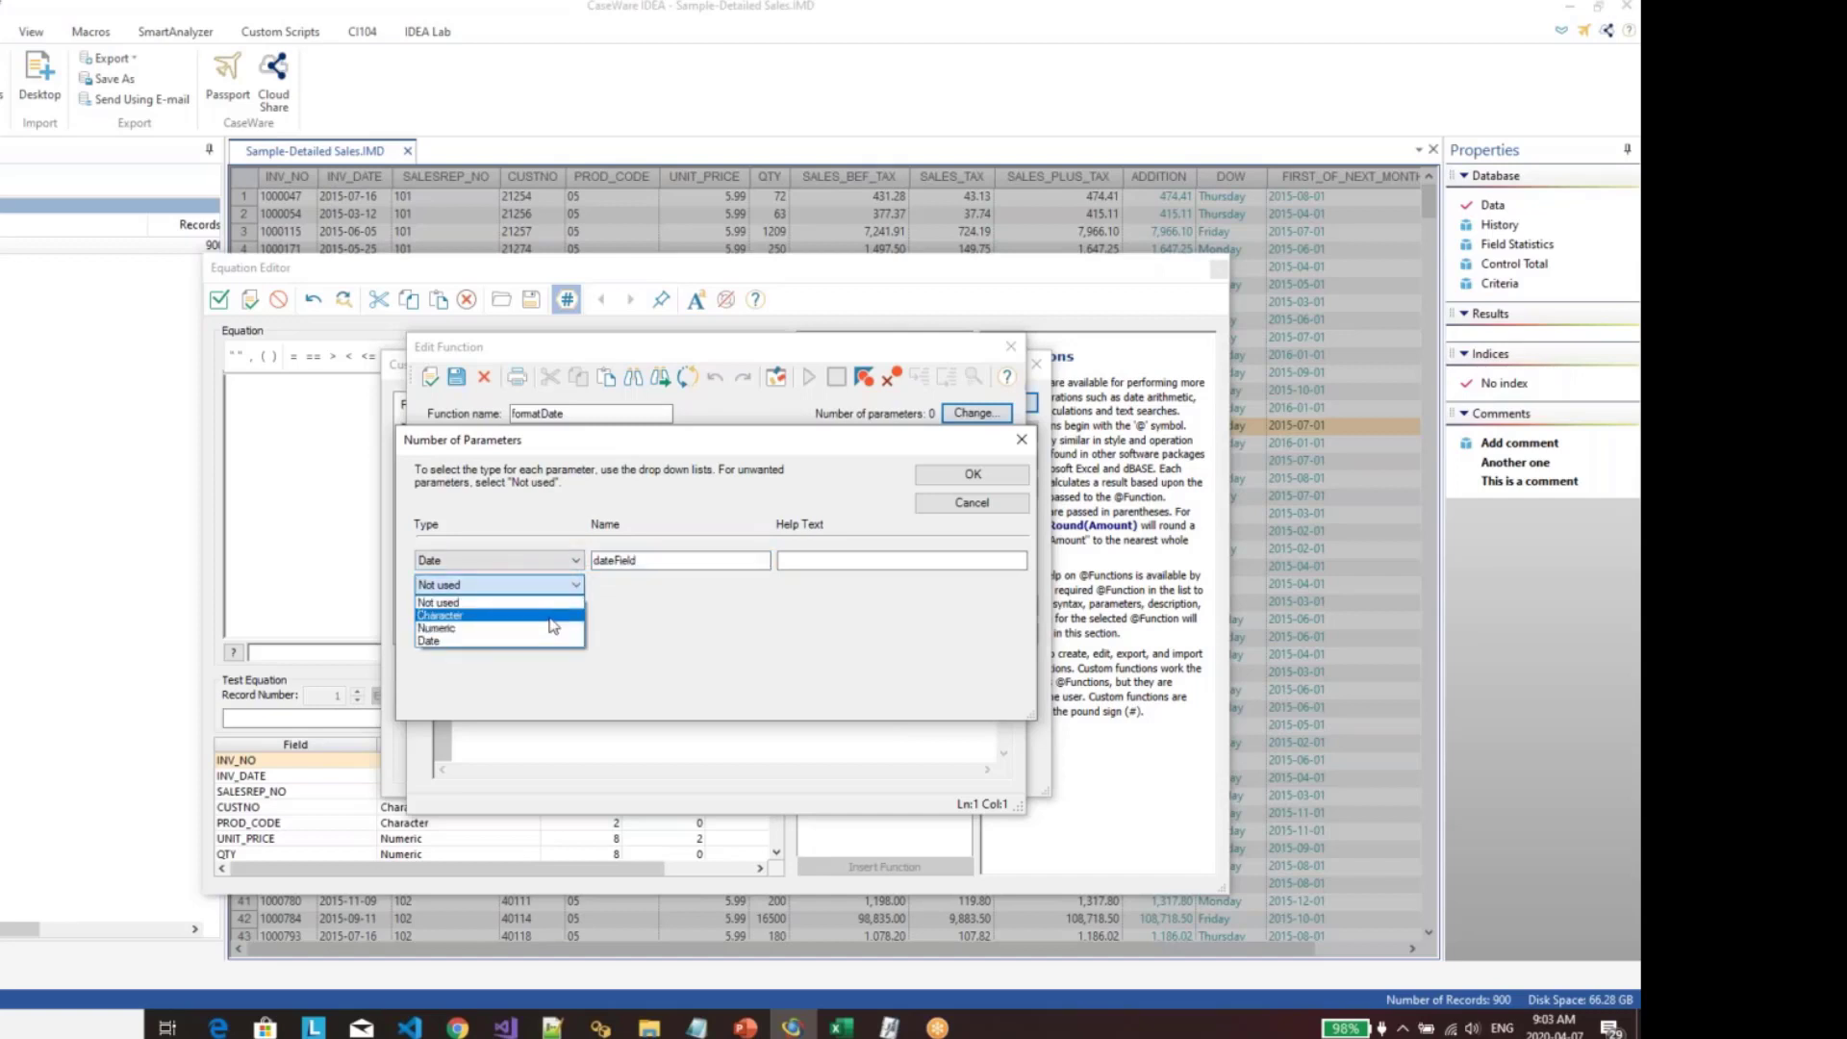
left_click(549, 619)
left_click_drag(607, 584, 553, 585)
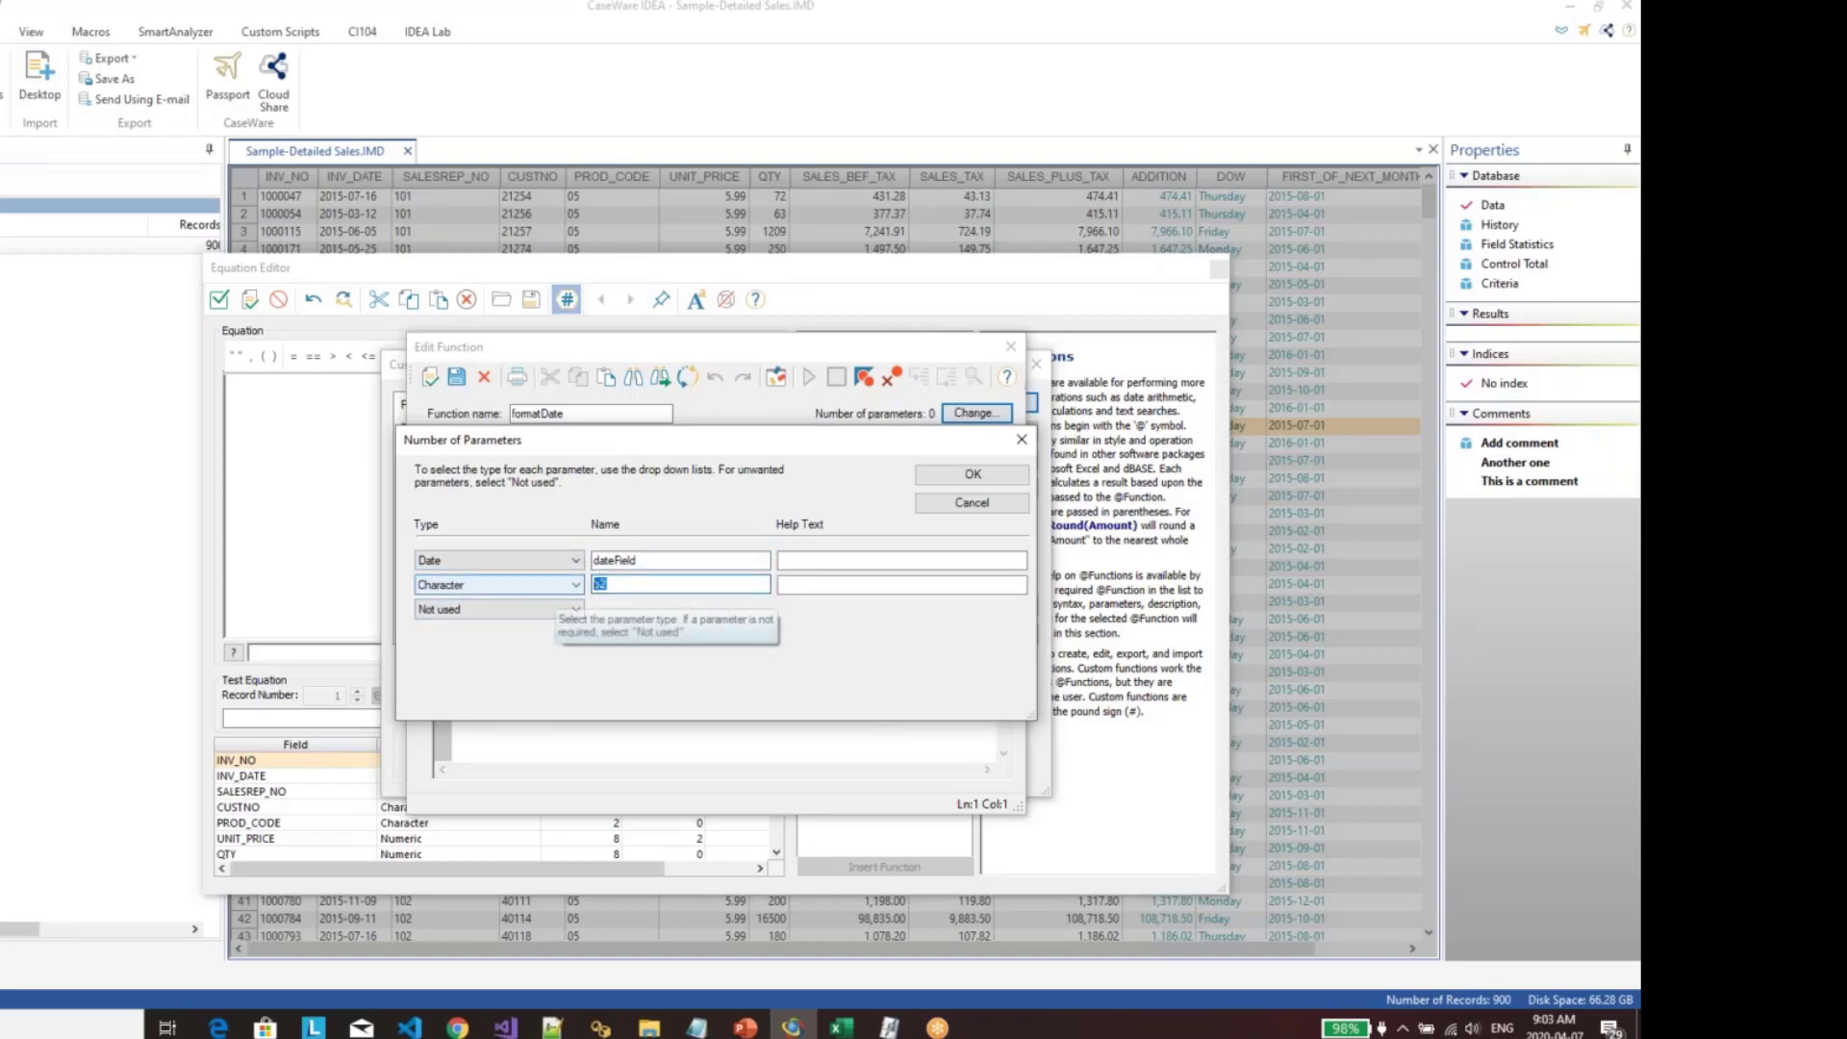
type("mask")
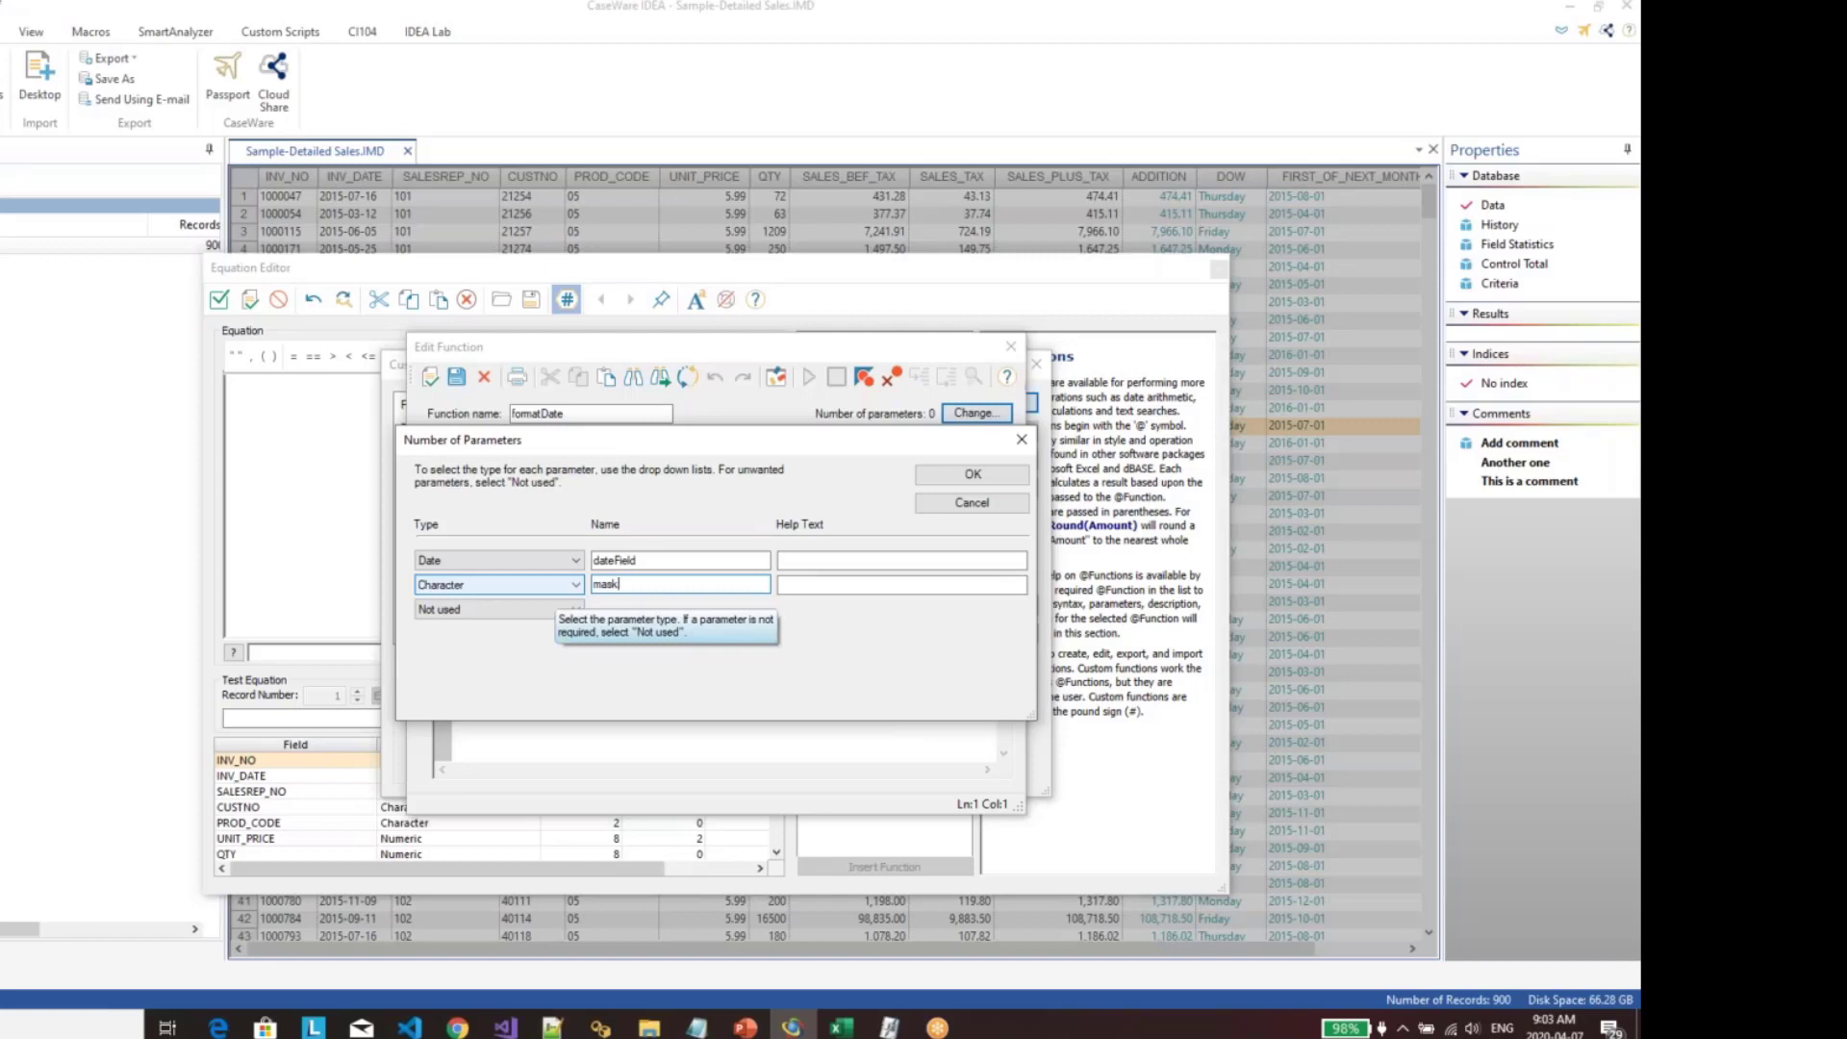
left_click(949, 477)
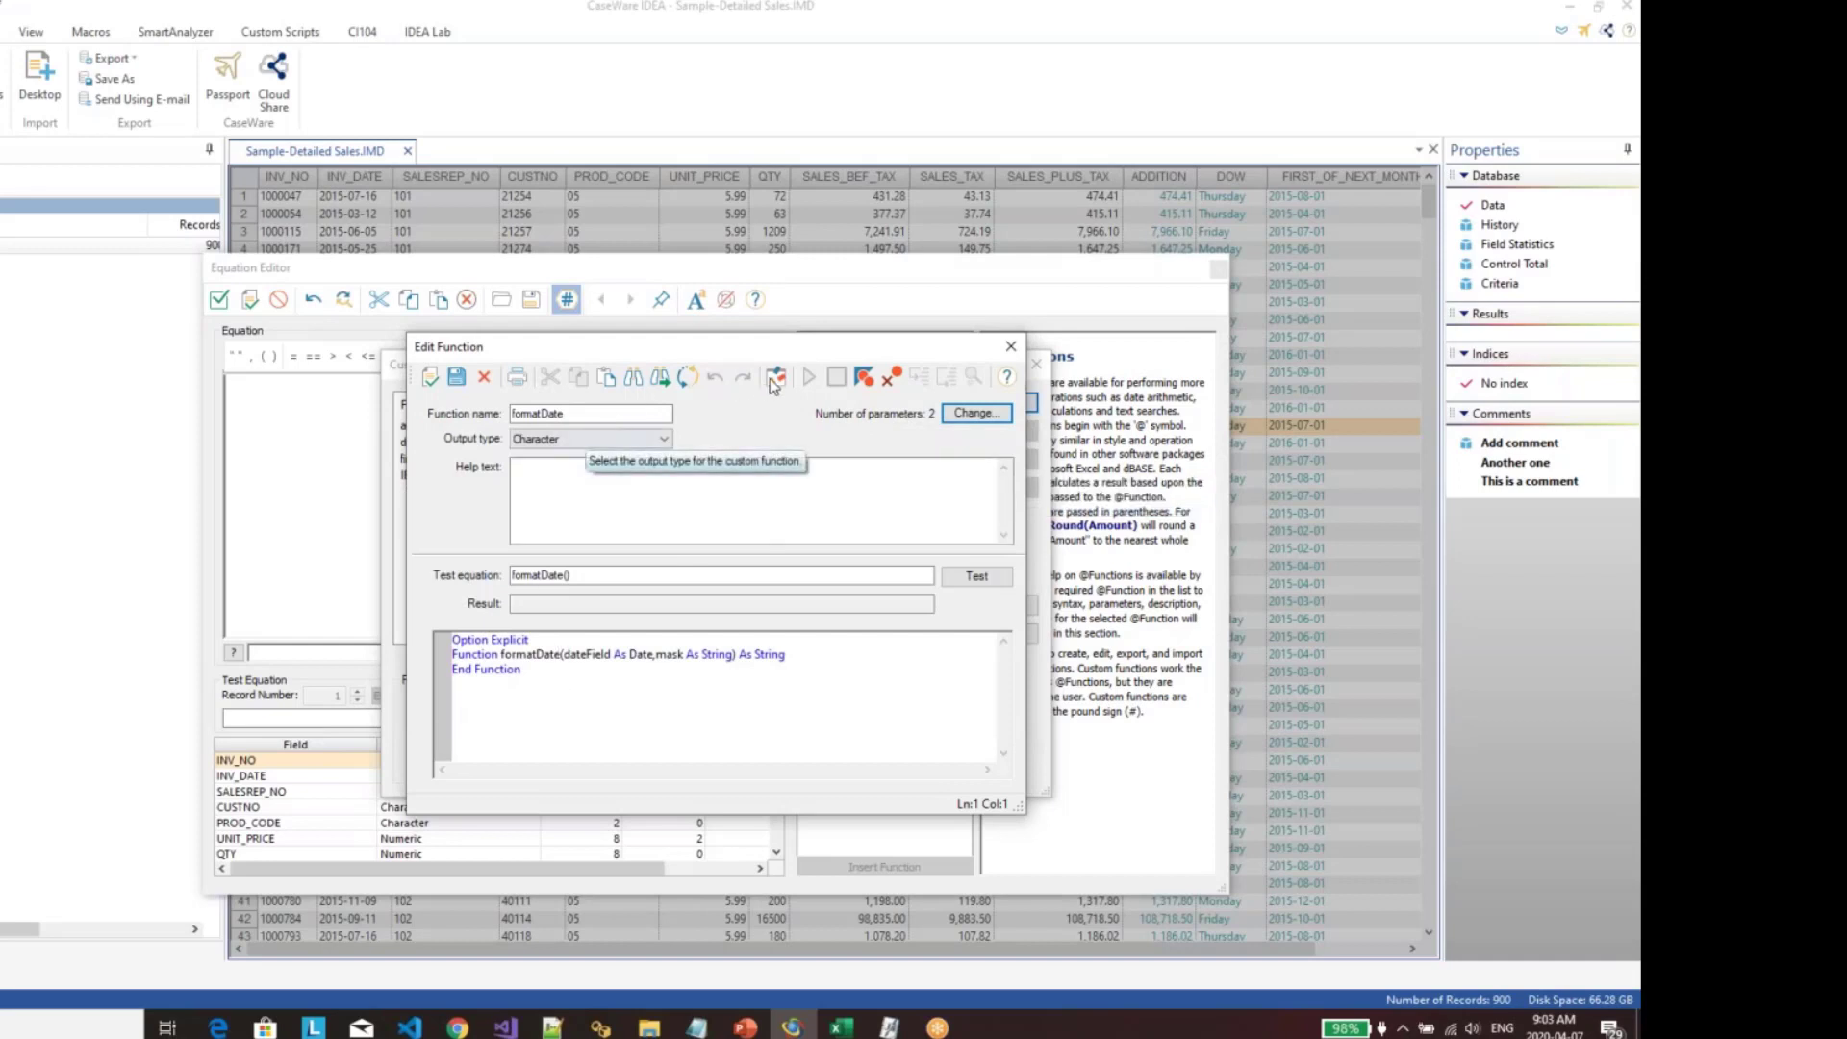
Step: Examine the date formatting strings documented for the Format function under Converting in the BASIC Script language reference
left_click(775, 379)
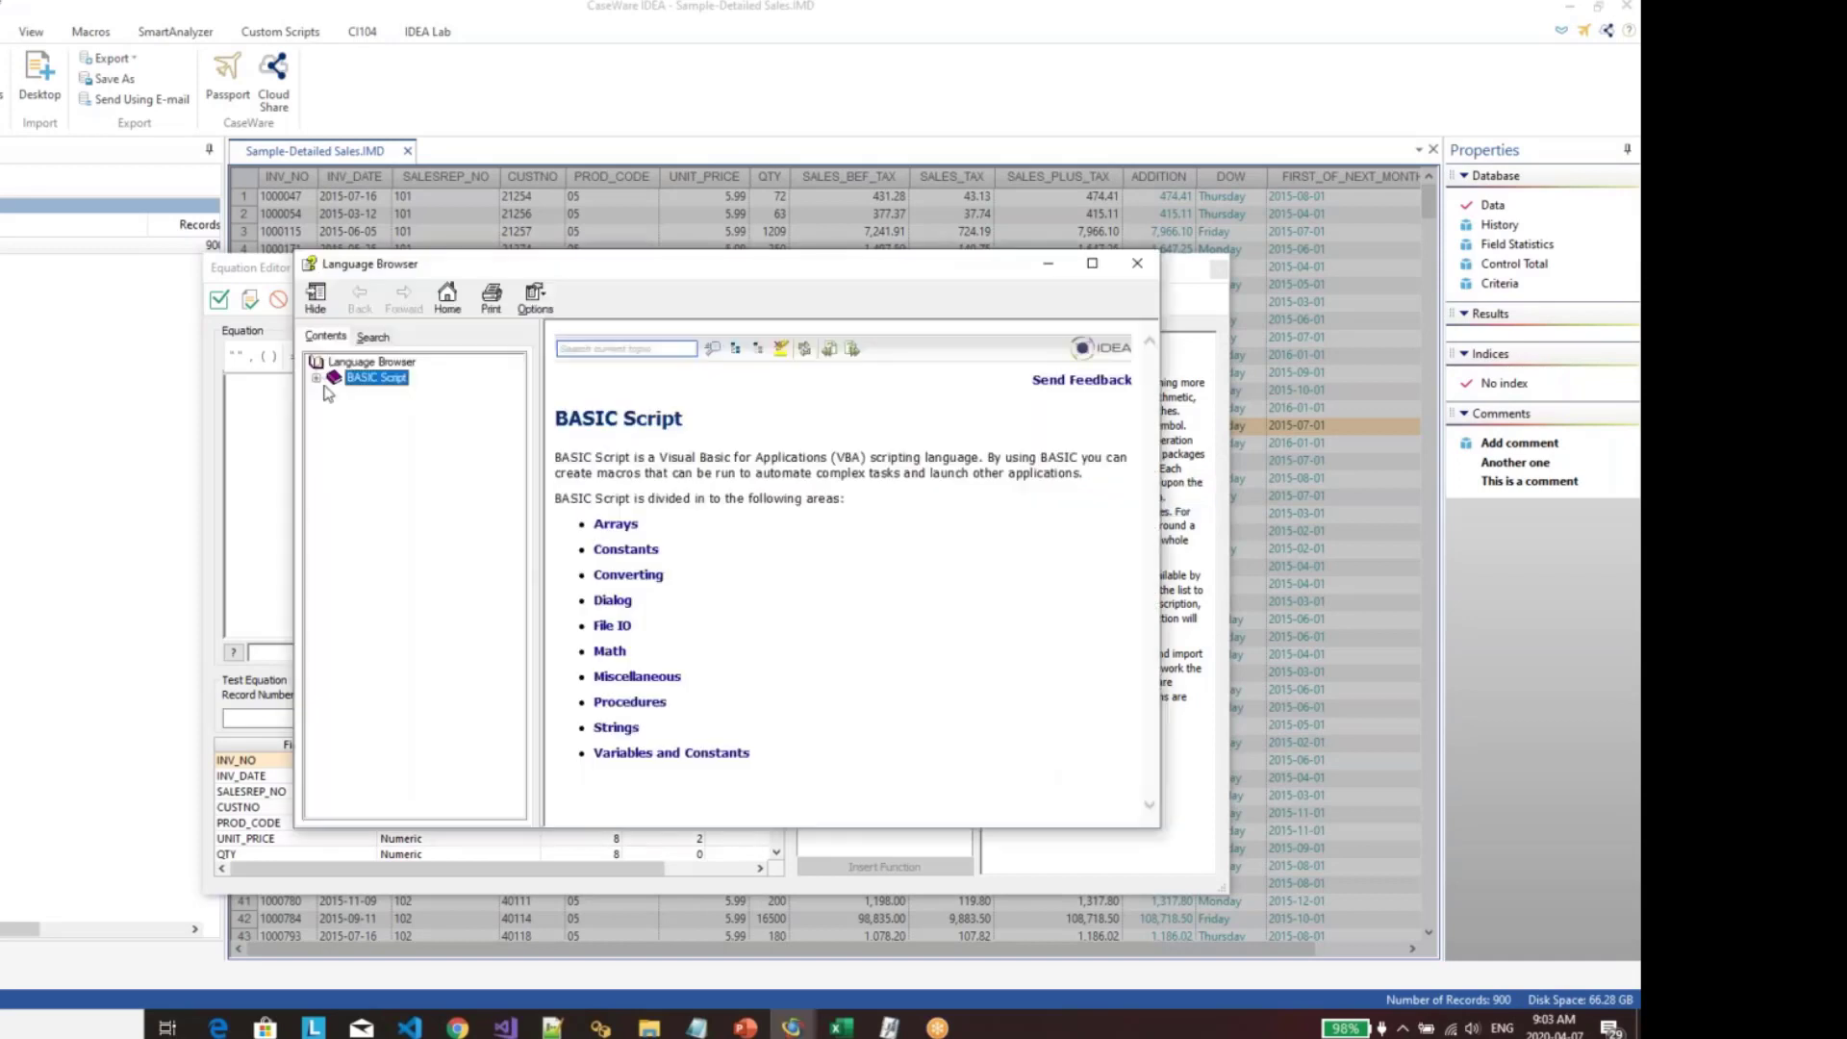
left_click(316, 378)
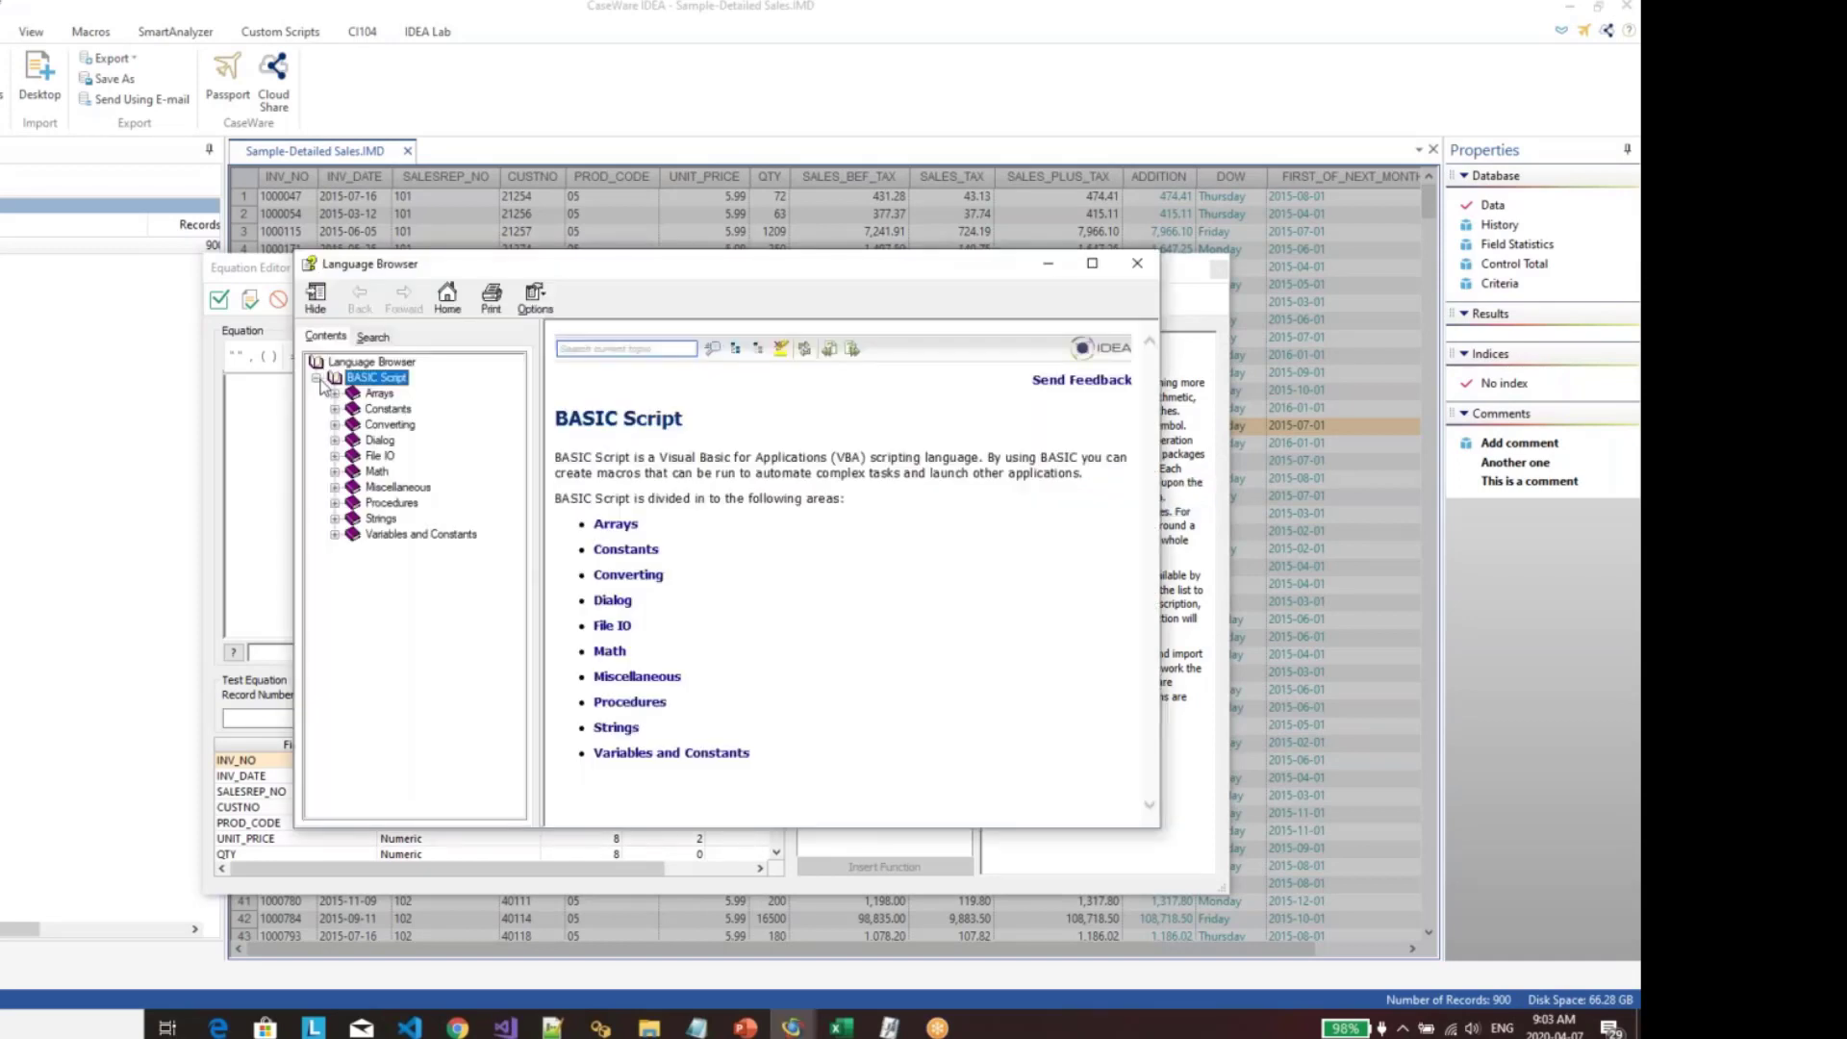
left_click(334, 425)
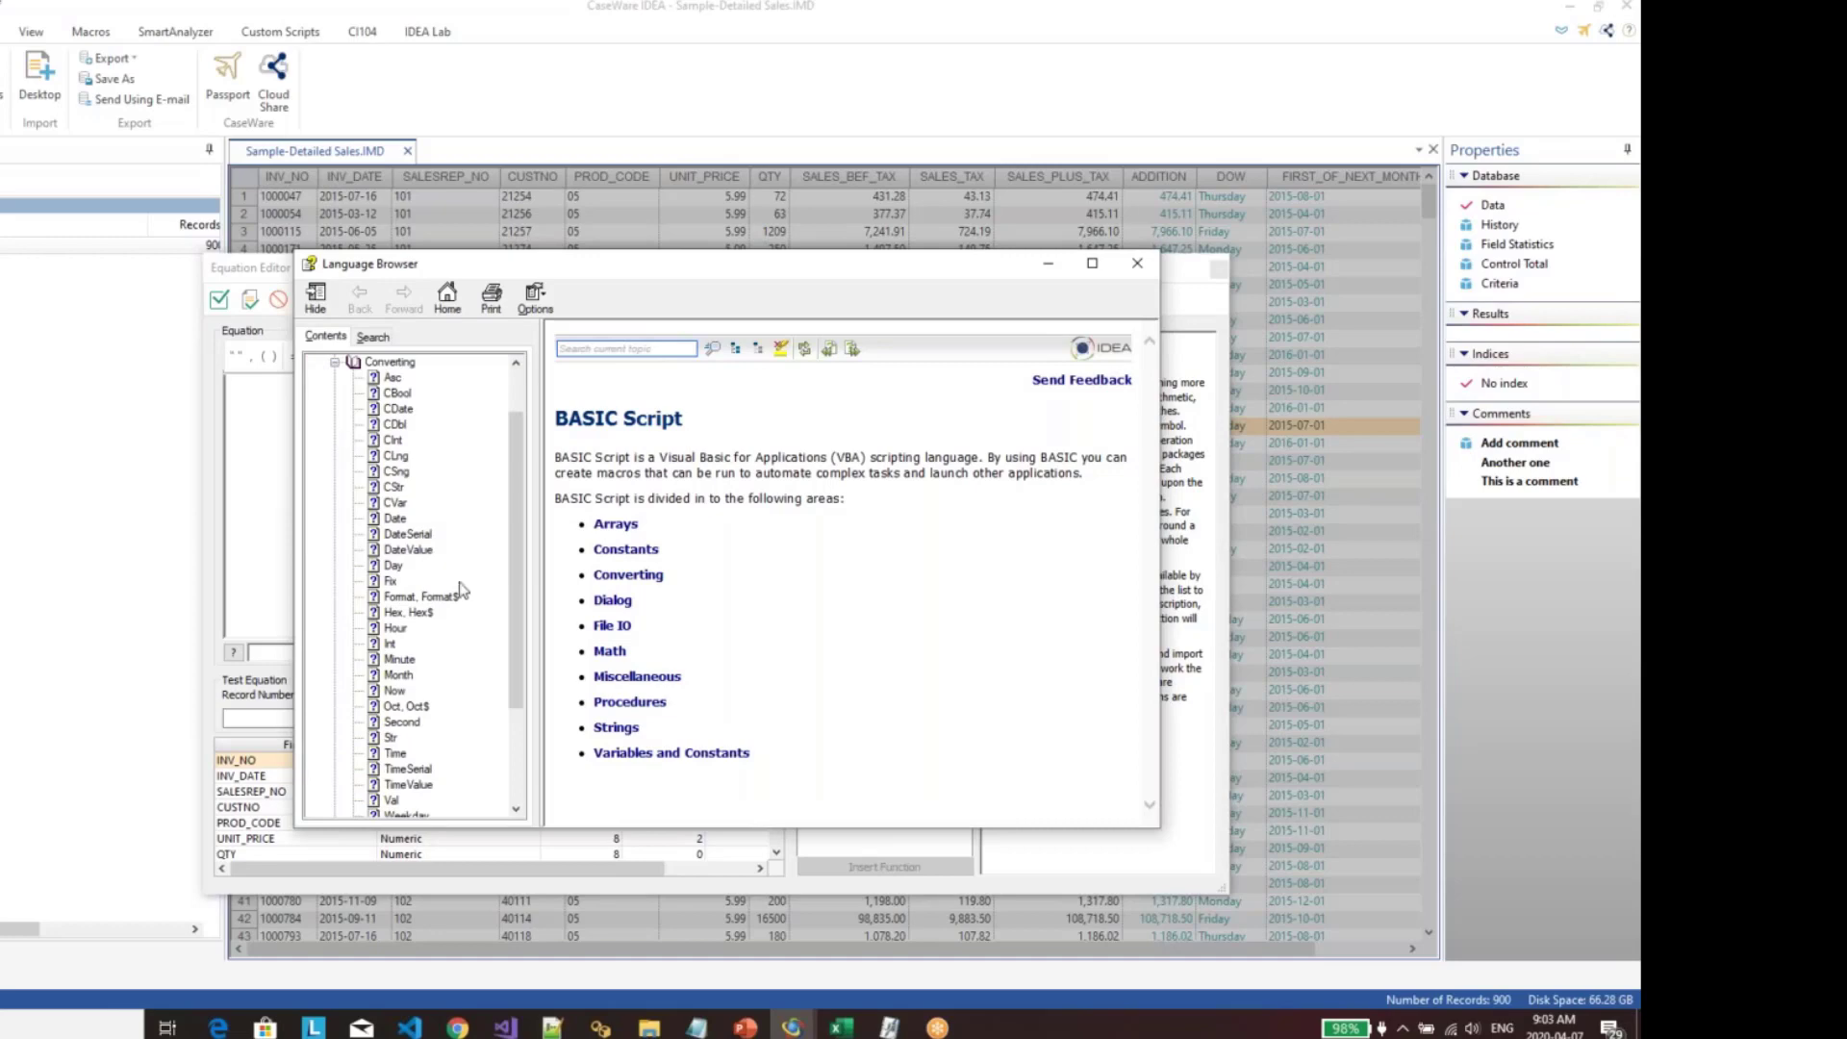
left_click(412, 597)
scroll(880, 664, "down", 1)
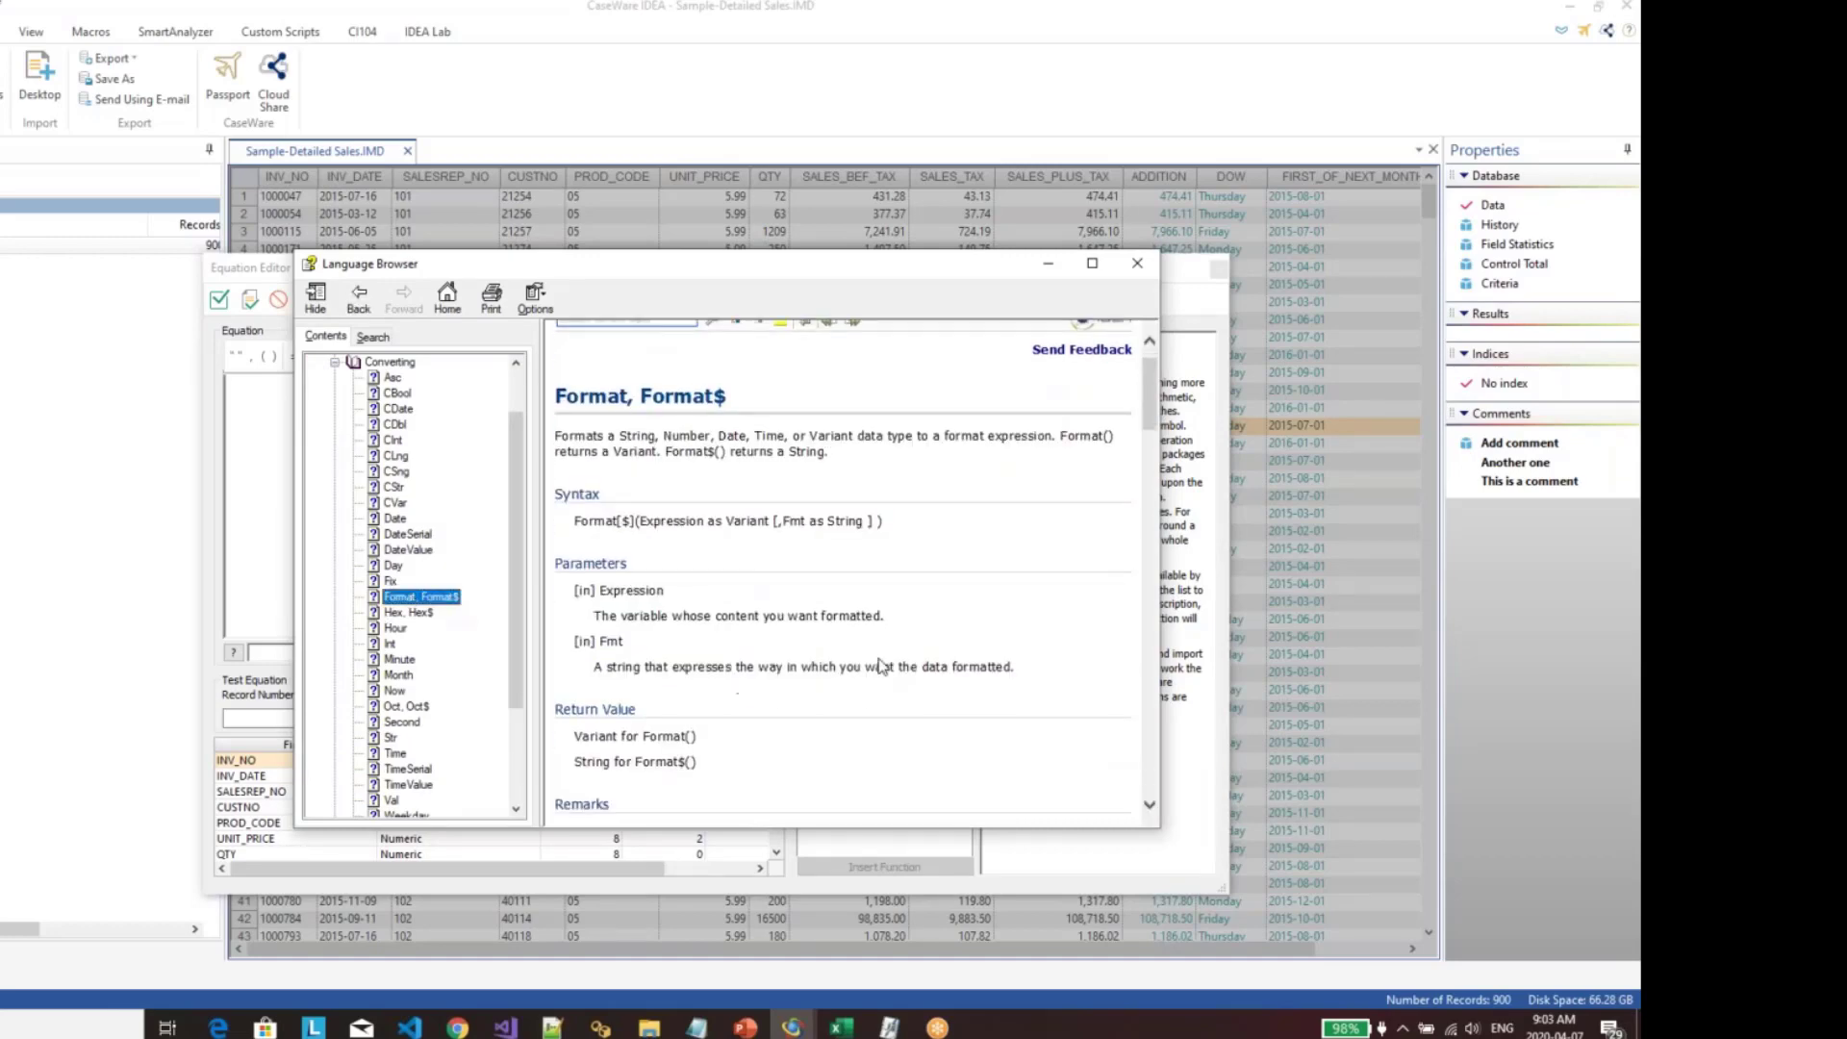
scroll(880, 664, "down", 8)
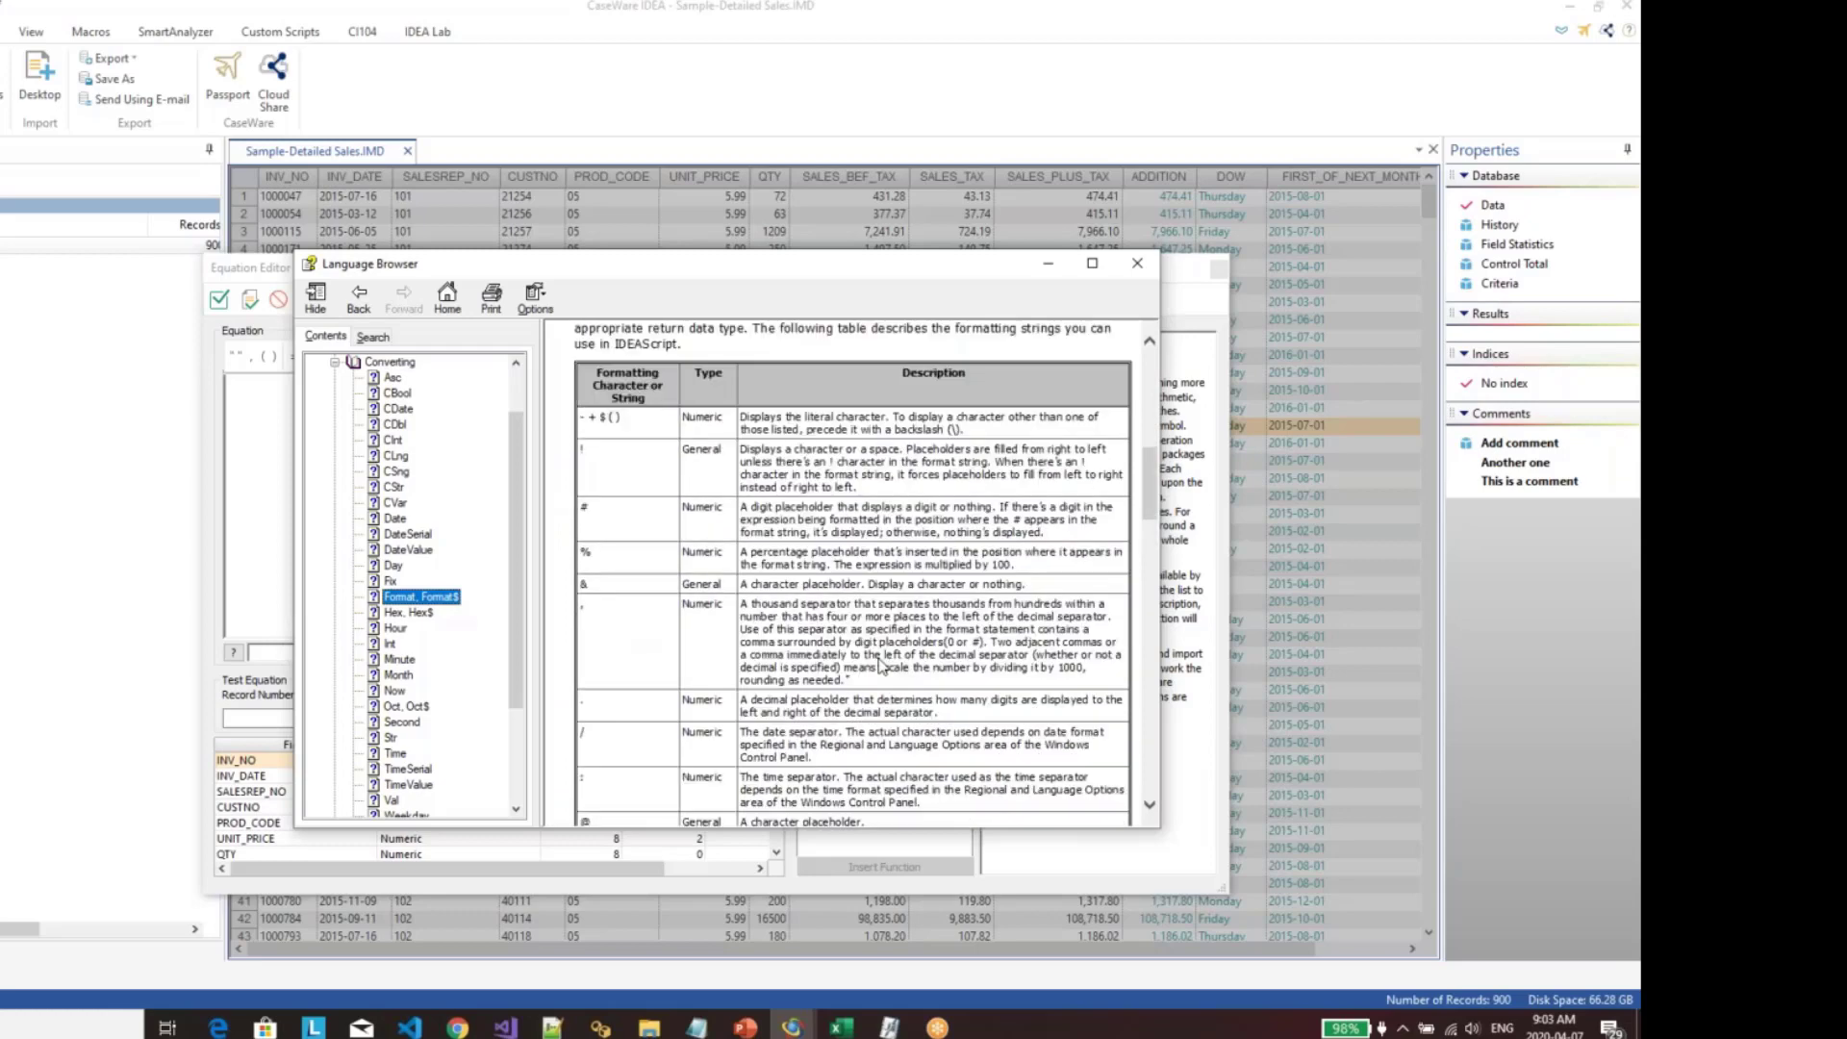
scroll(880, 664, "down", 10)
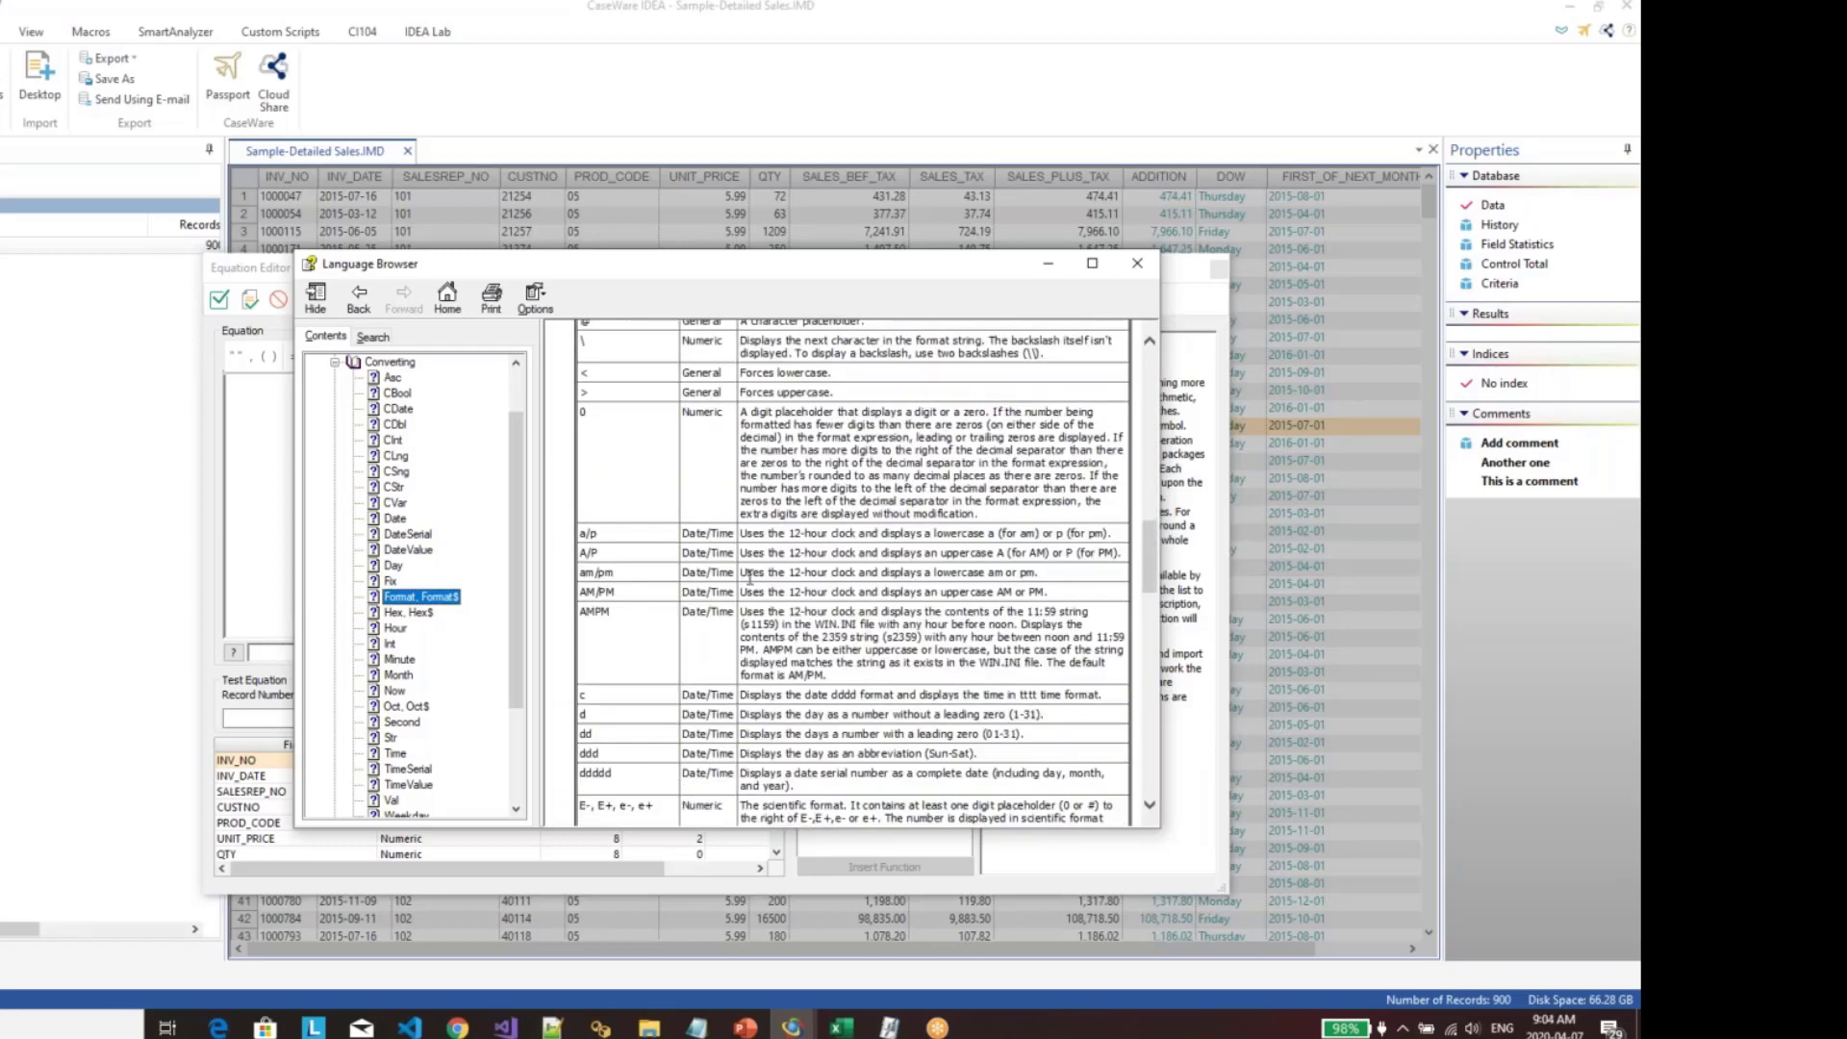
scroll(746, 576, "down", 5)
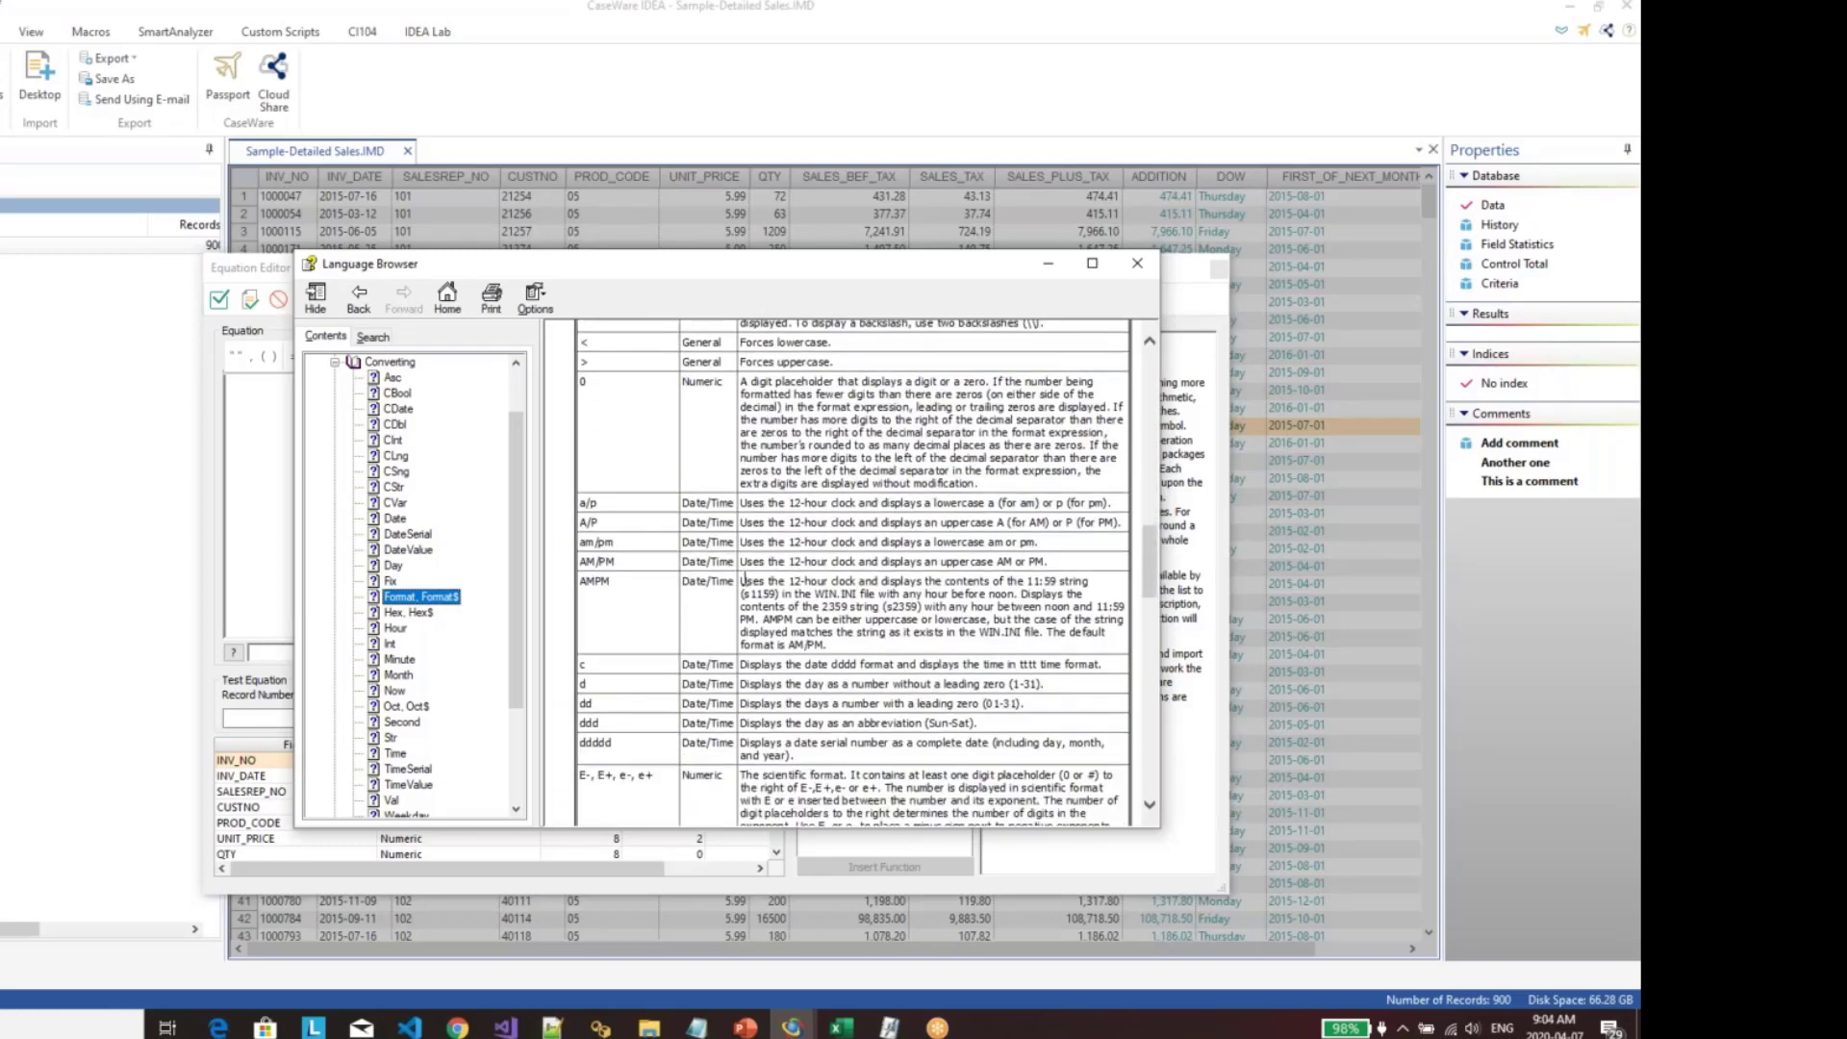
scroll(745, 578, "down", 6)
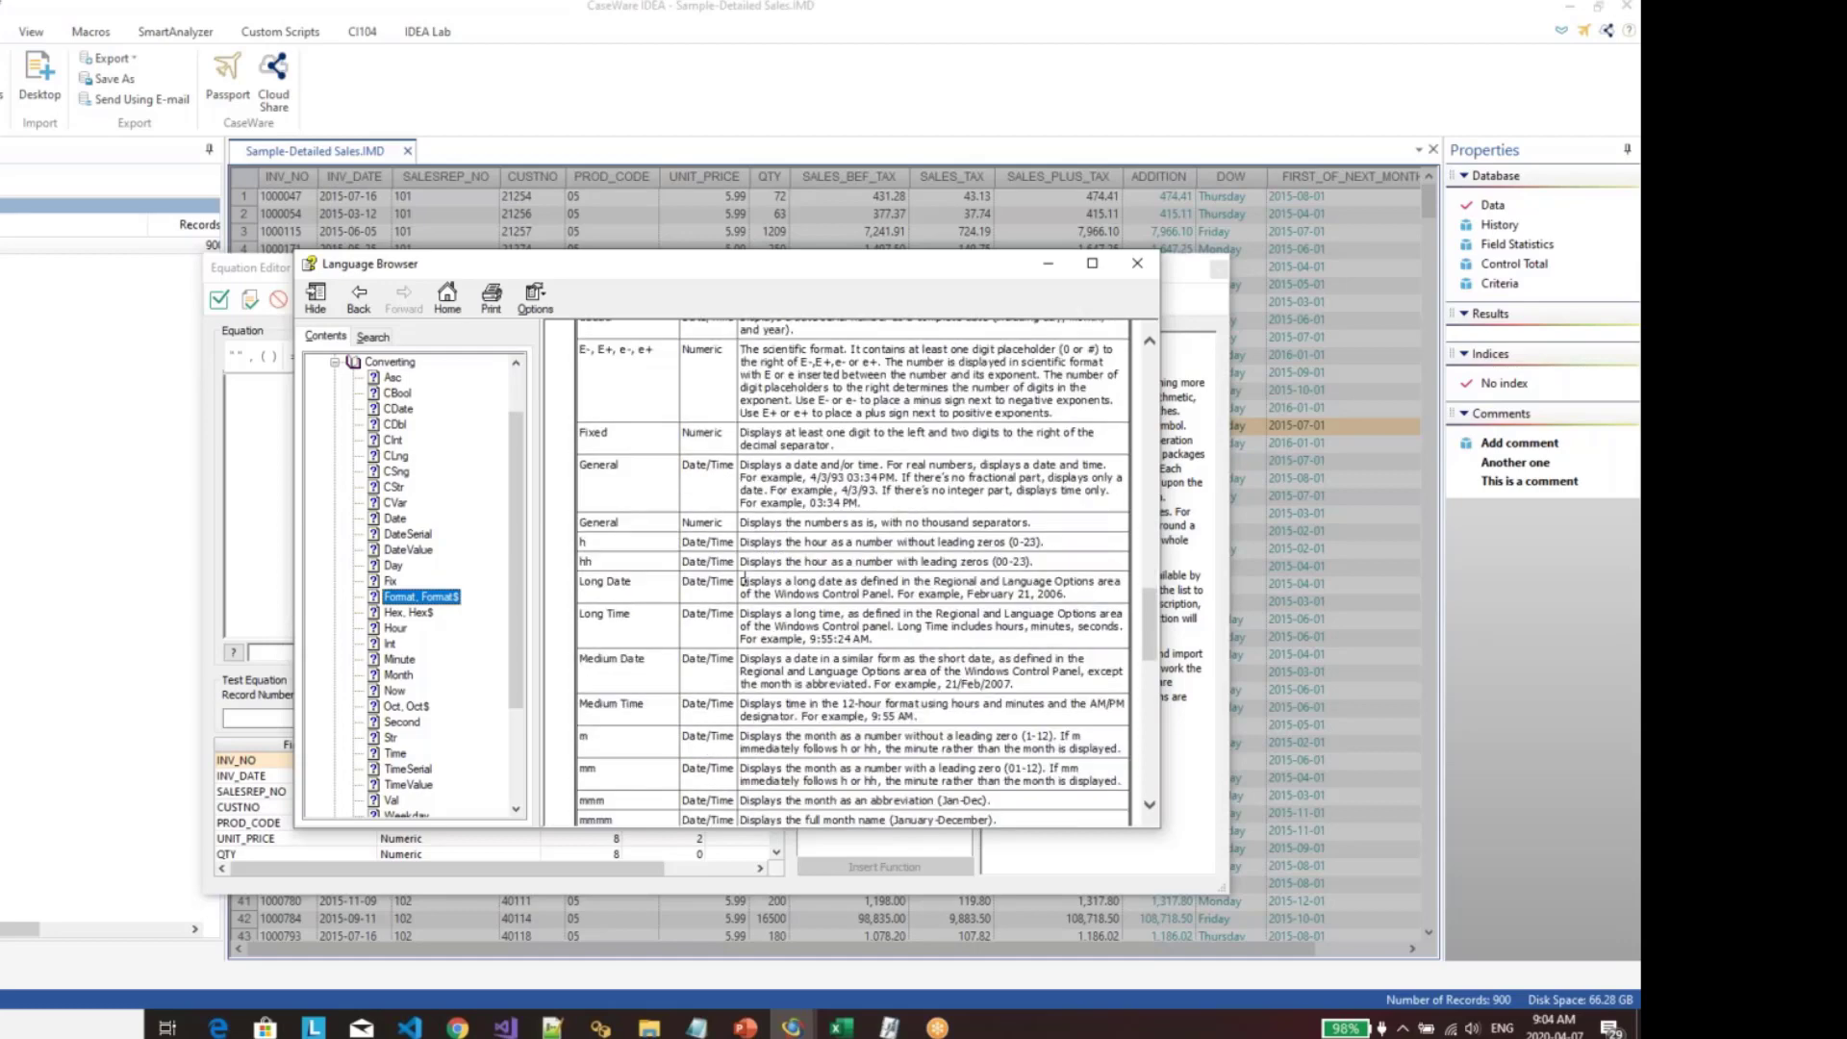
scroll(745, 577, "down", 3)
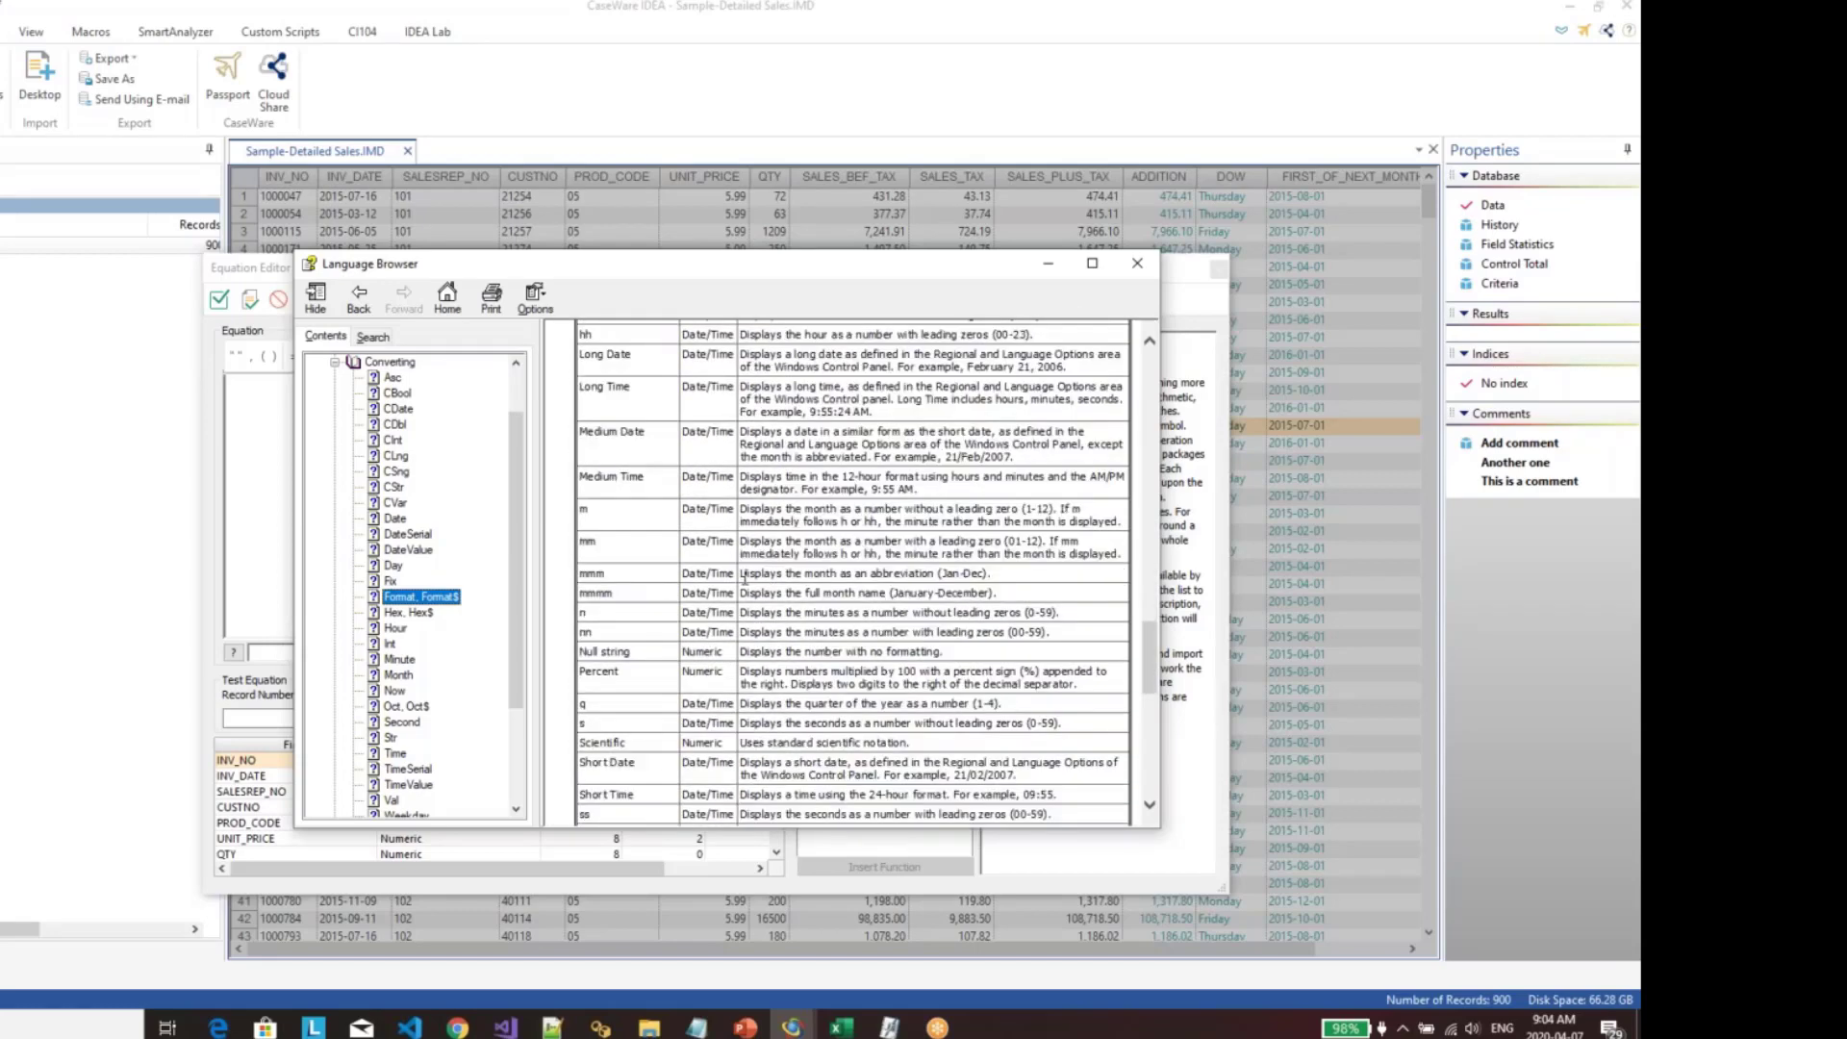
scroll(674, 568, "down", 3)
scroll(769, 653, "down", 4)
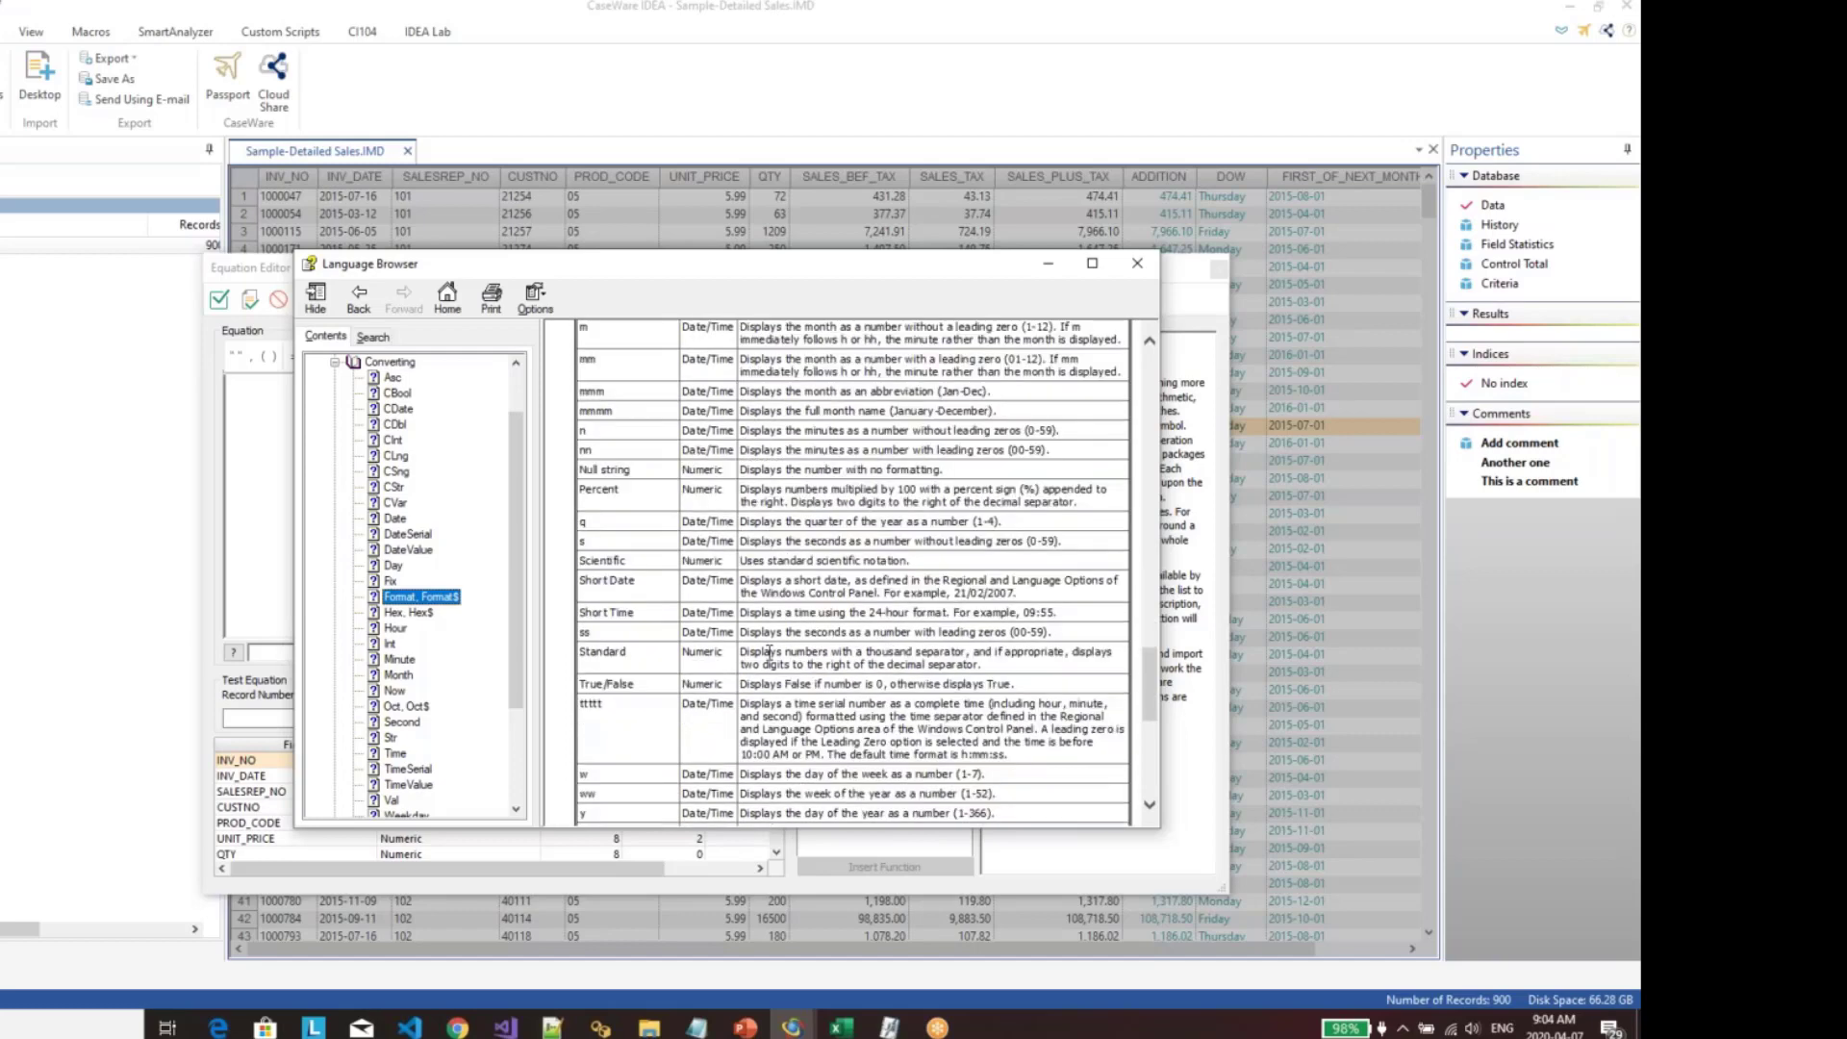
scroll(796, 634, "down", 1)
scroll(796, 633, "up", 1)
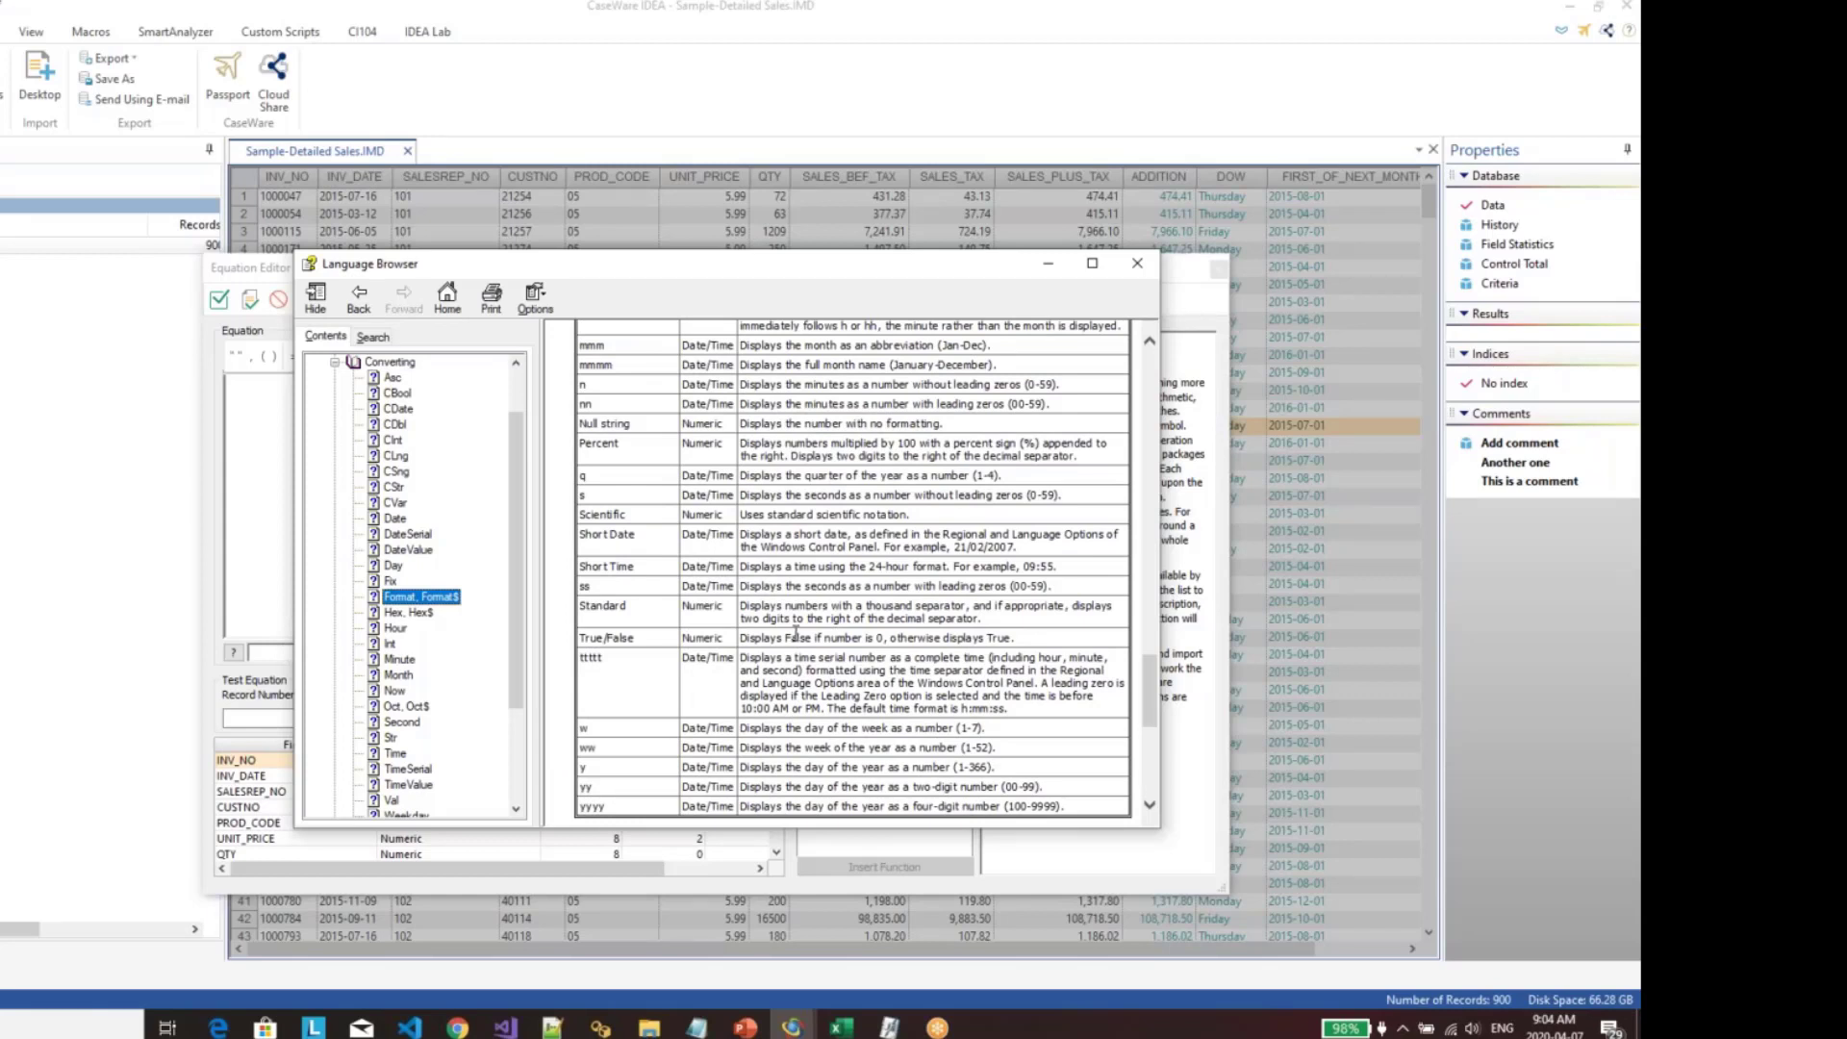
scroll(795, 635, "down", 3)
scroll(795, 635, "up", 15)
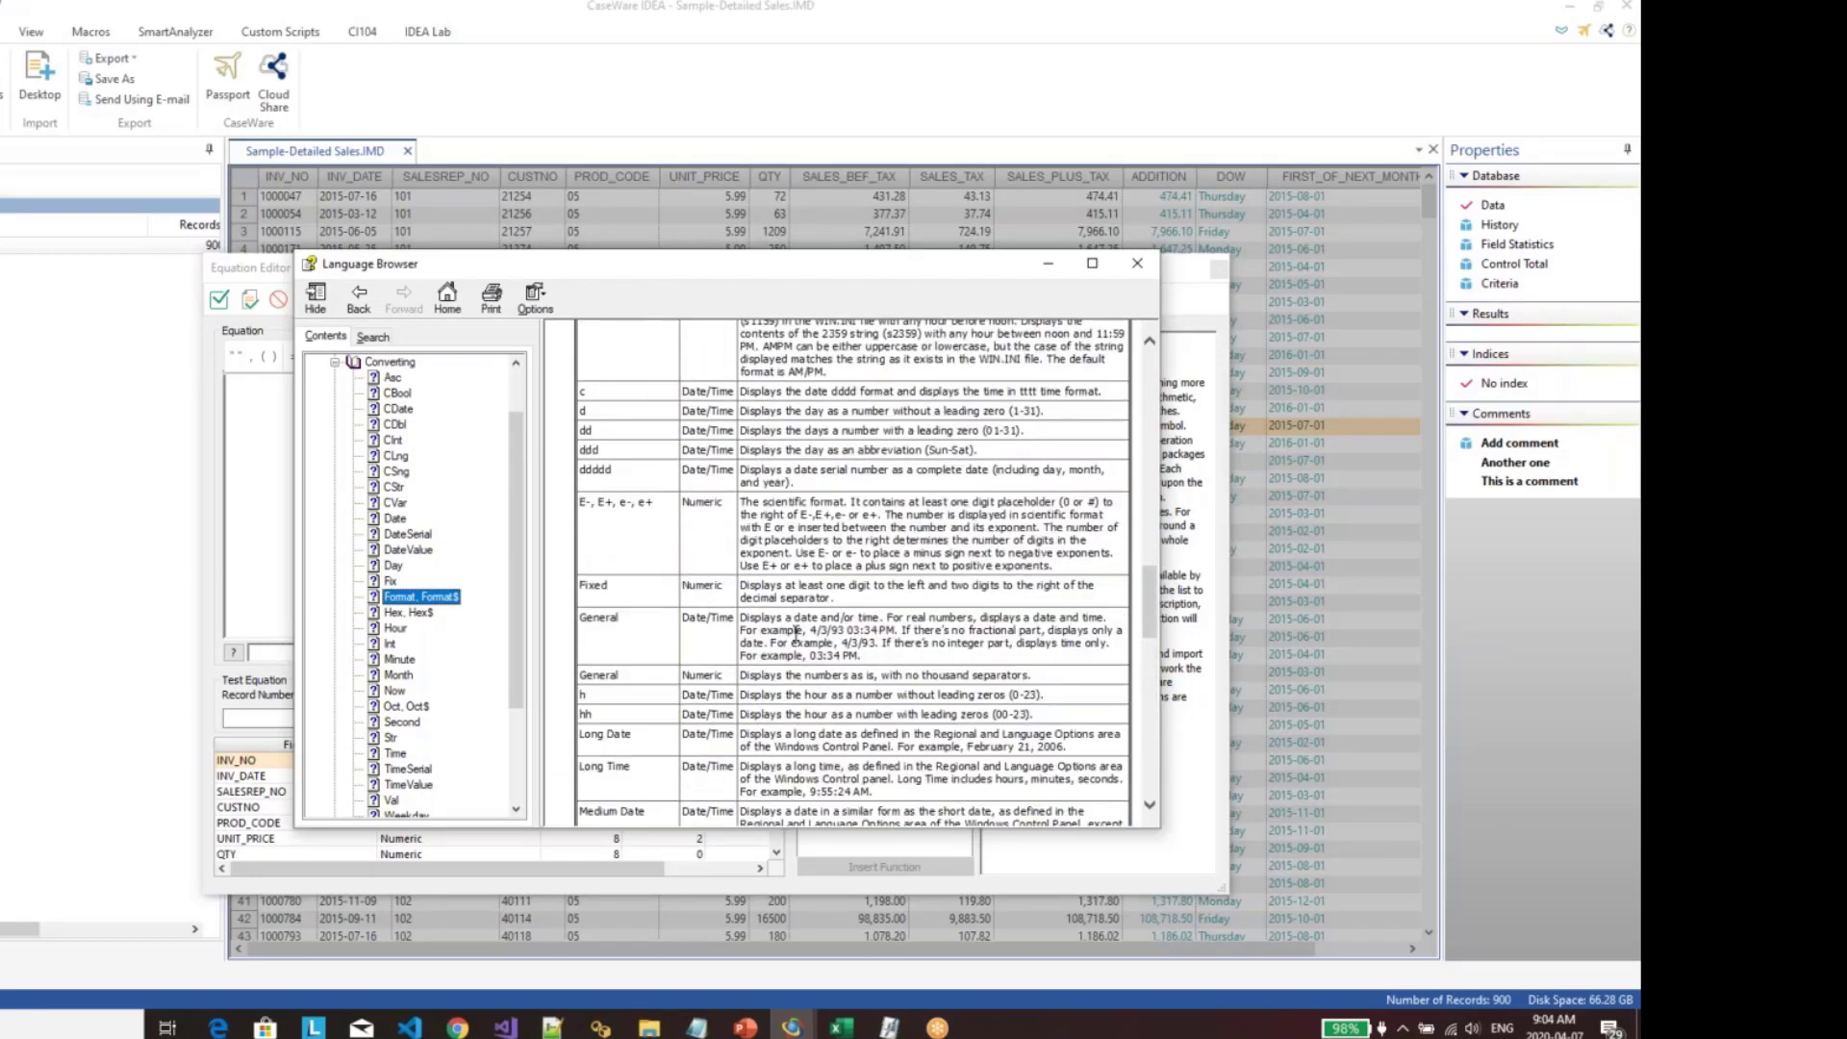
scroll(797, 632, "up", 6)
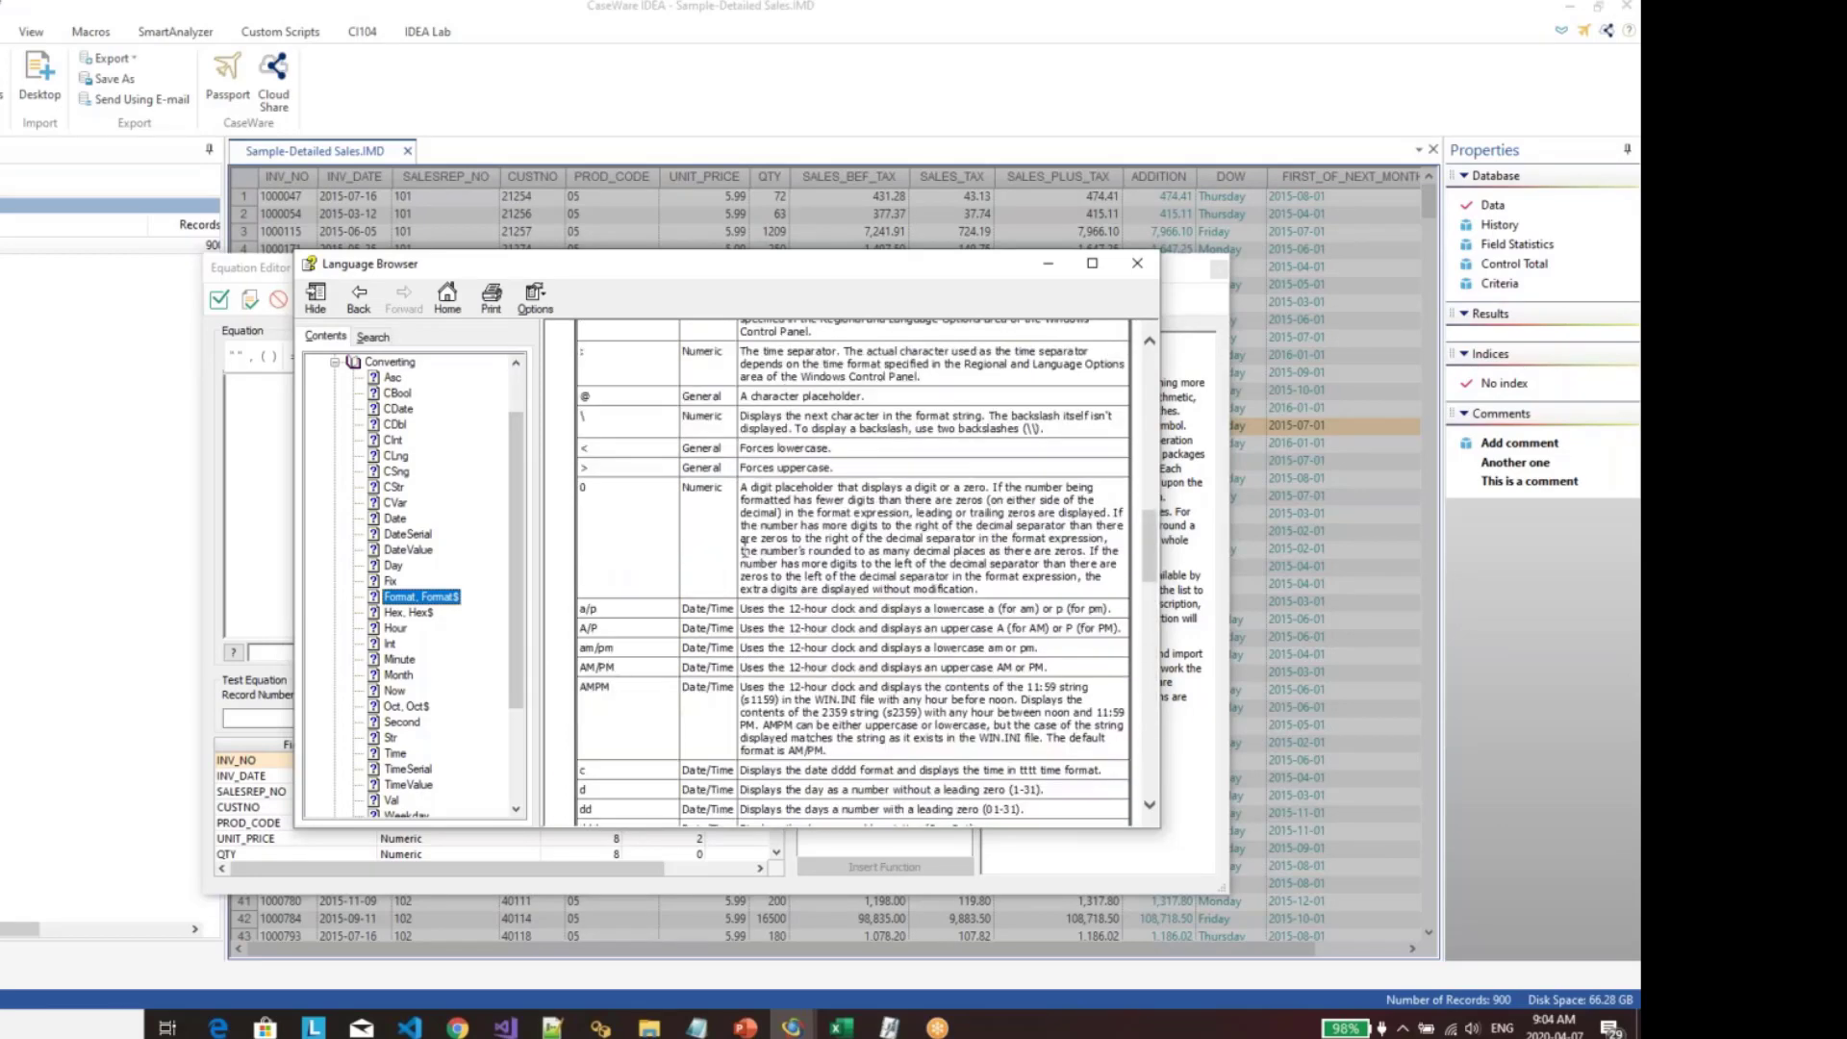
scroll(744, 546, "up", 1)
scroll(744, 545, "up", 5)
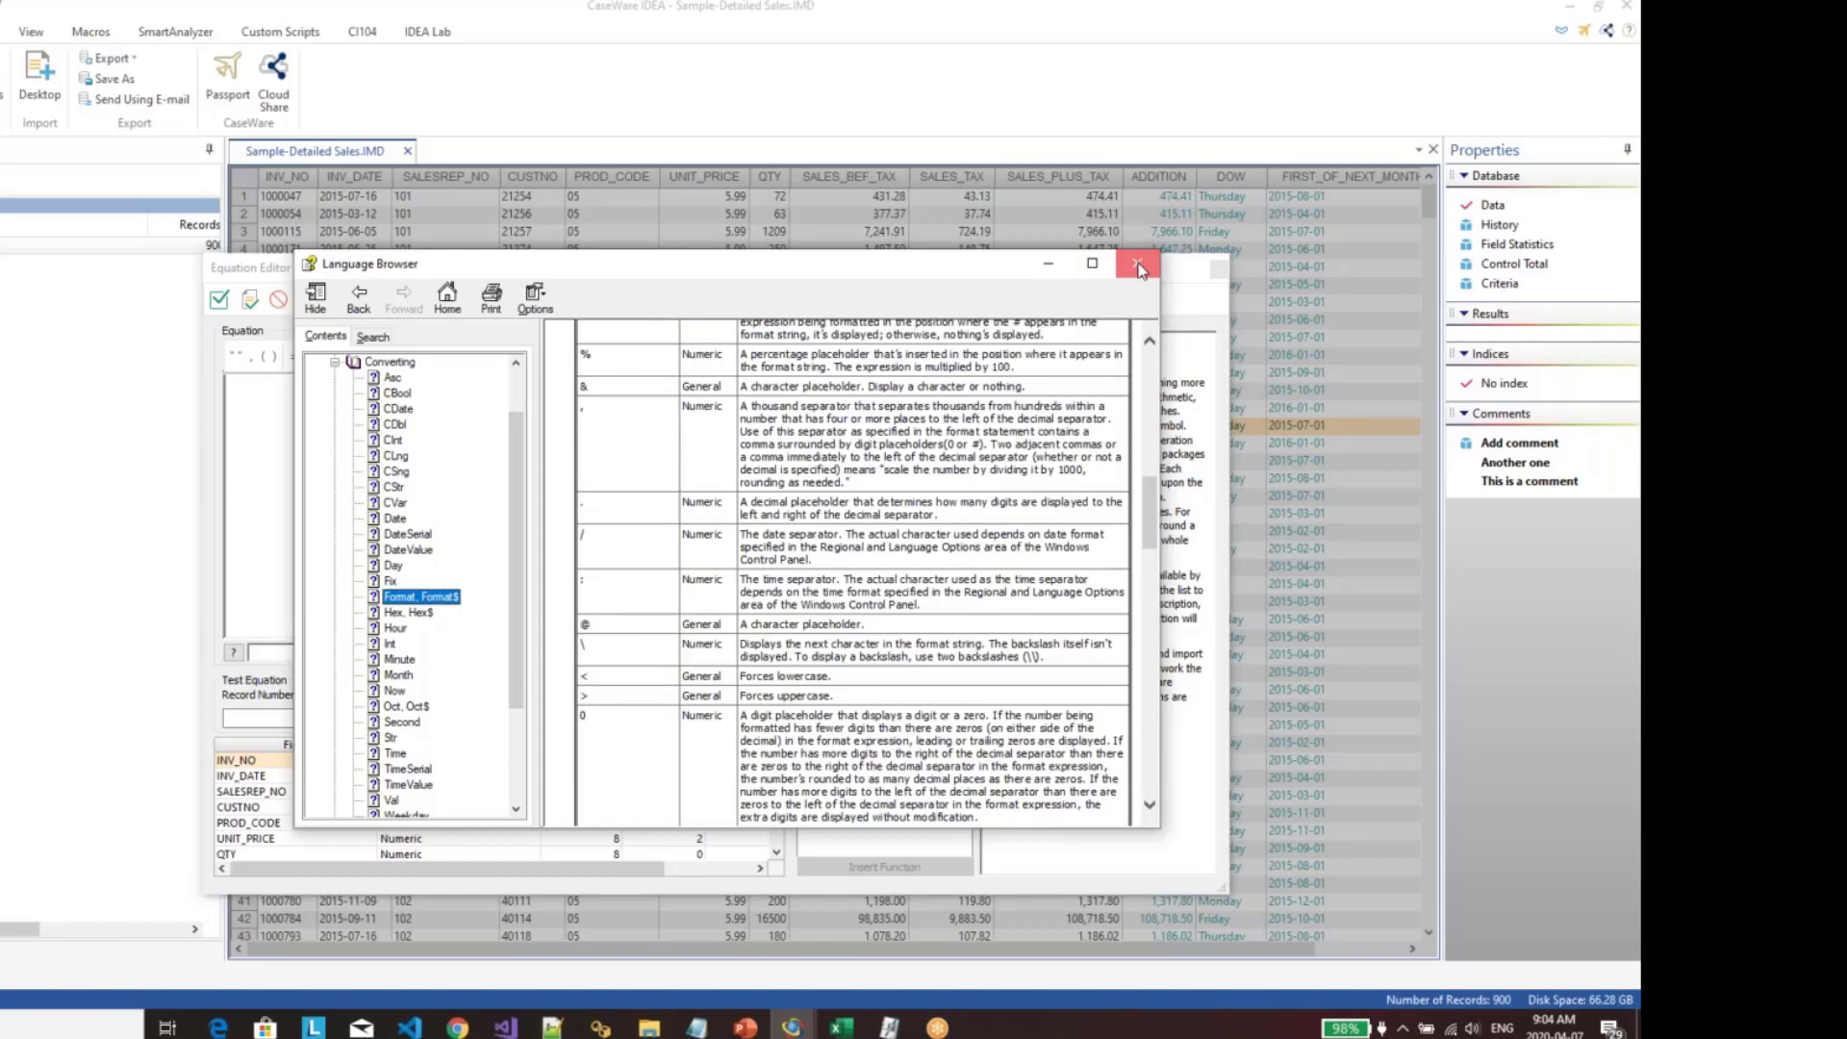
left_click(1138, 266)
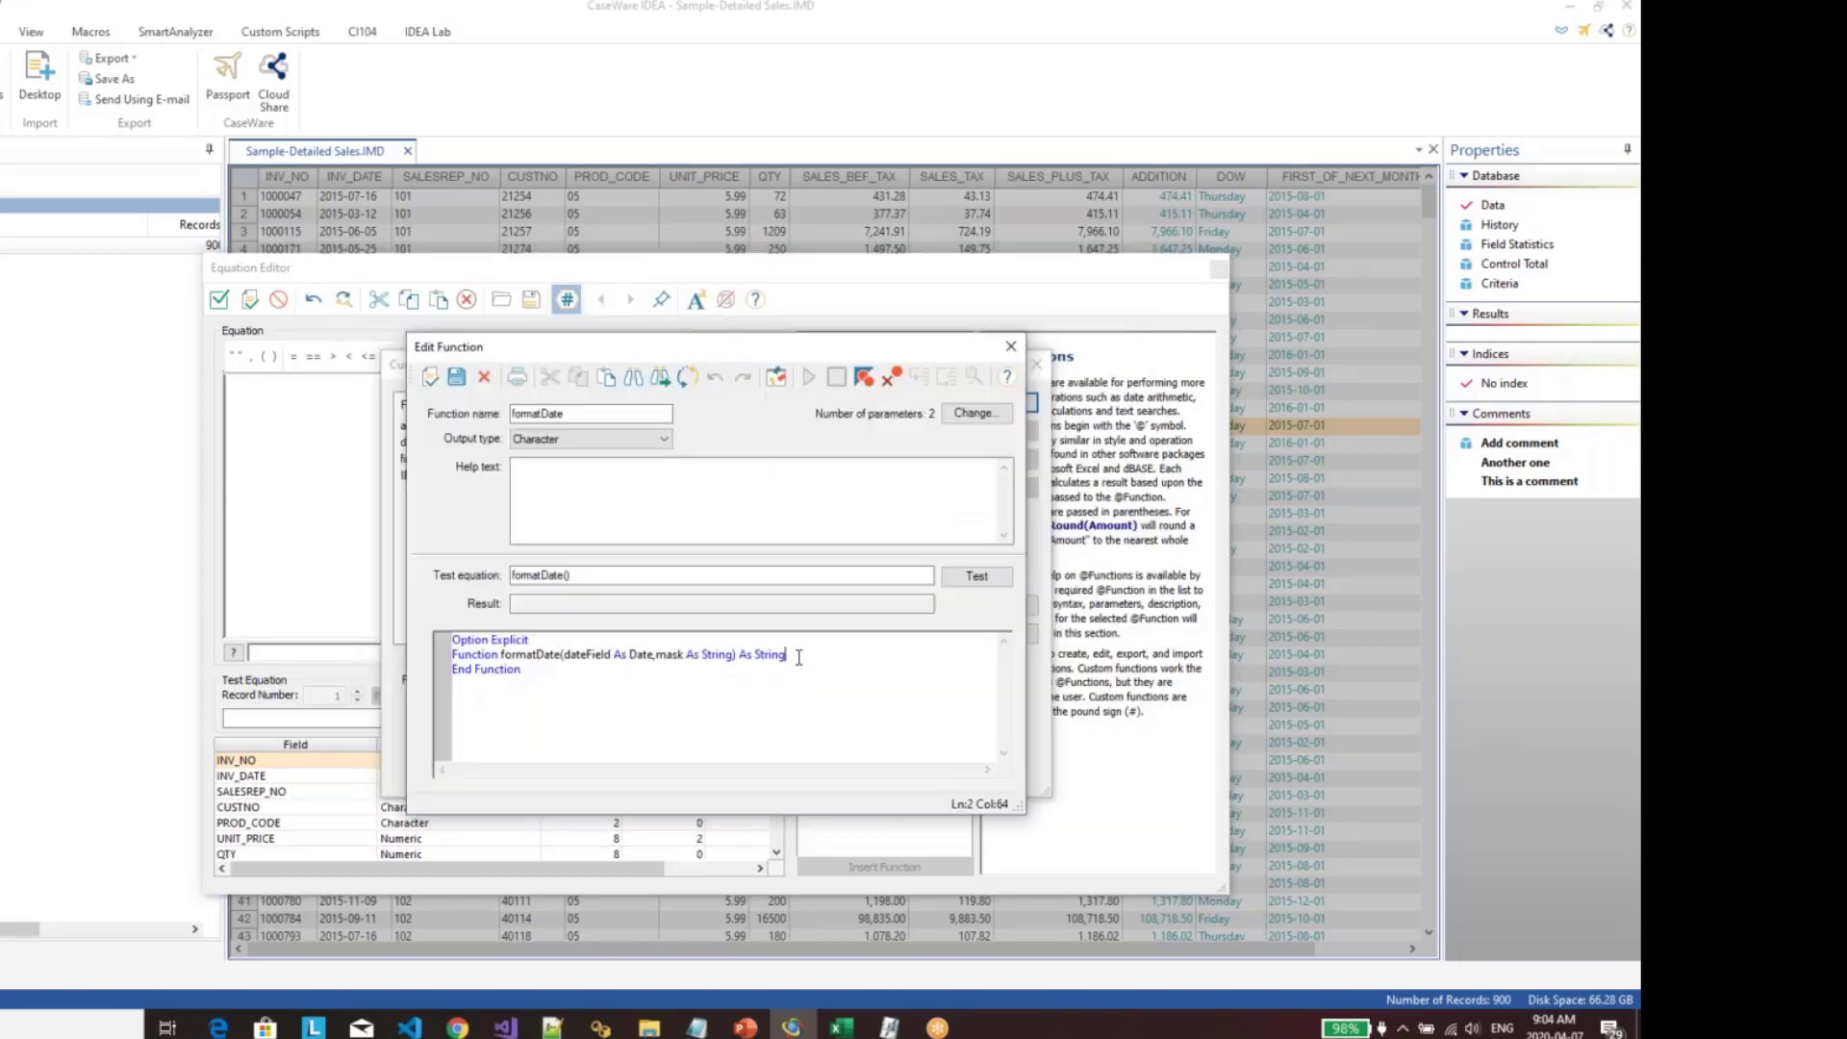
Step: Write the function body of formatDate as formatDate = format(dateField, mask)
key("Return")
key("Tab")
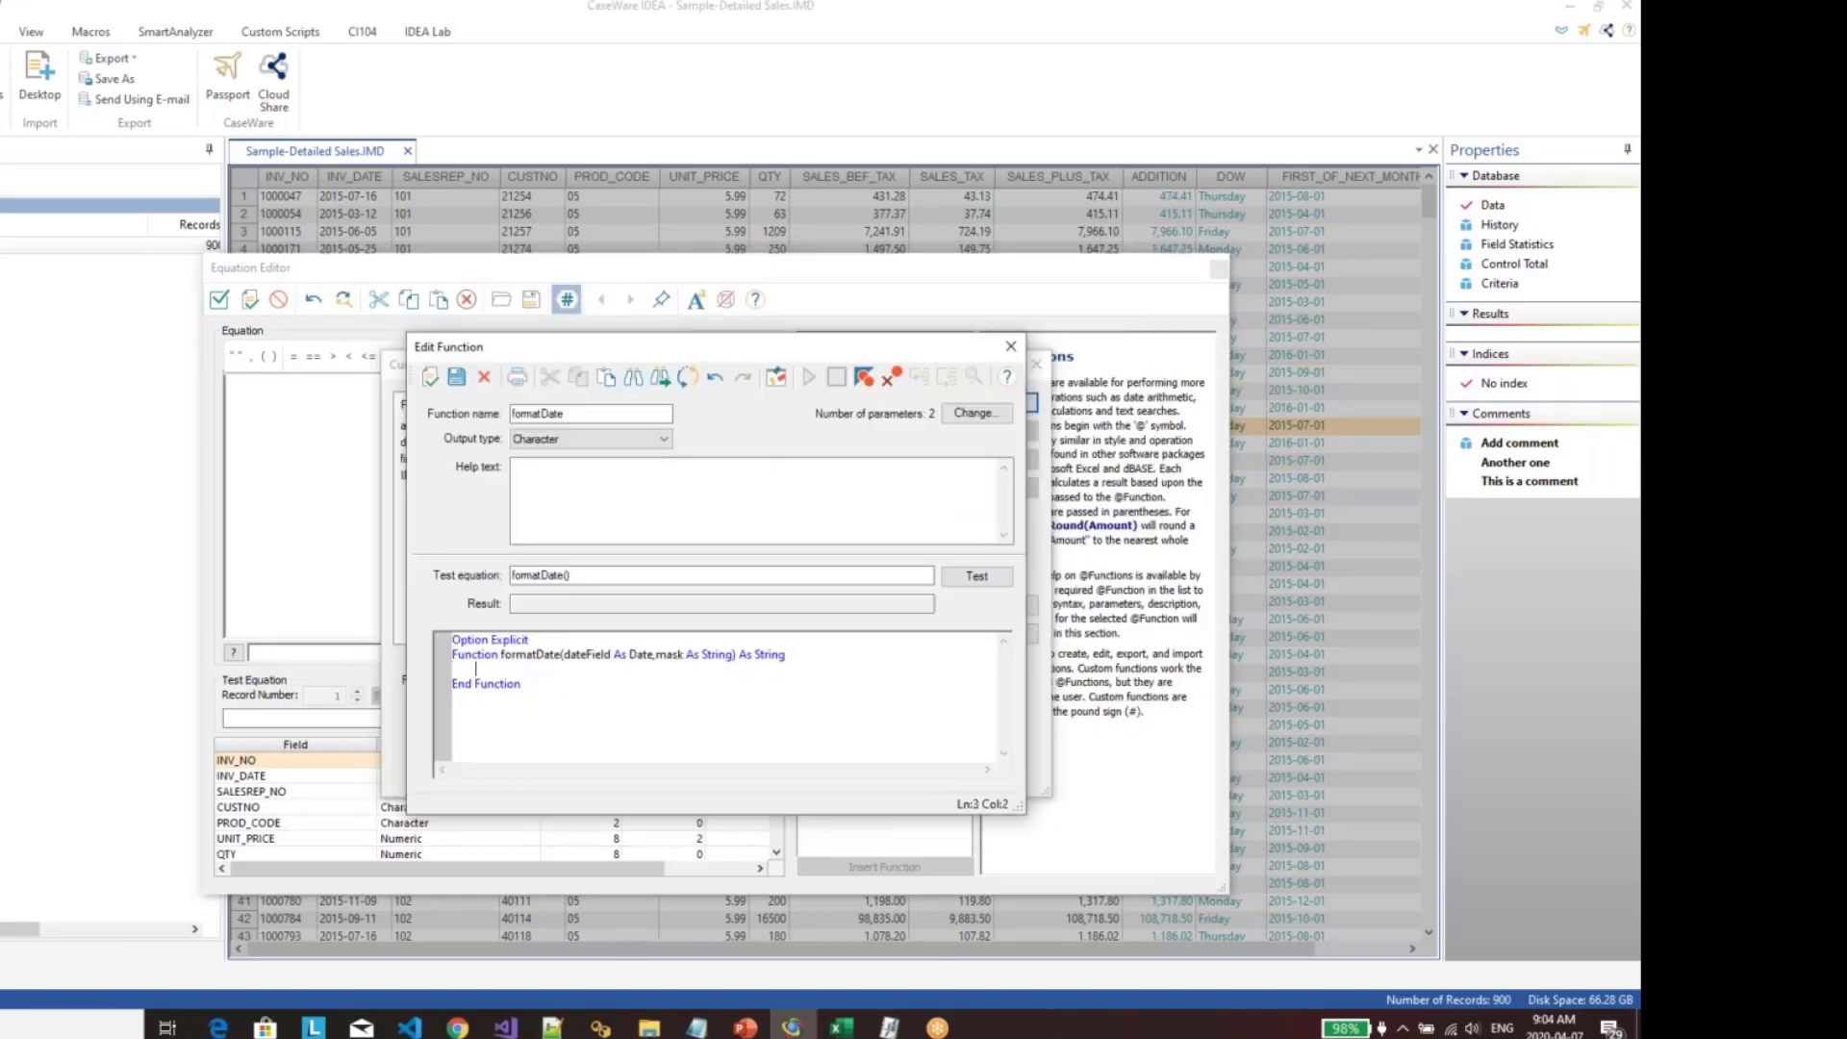
double_click(535, 655)
key("ctrl+c")
left_click(520, 673)
key("ctrl+v")
type("= format(dateFi")
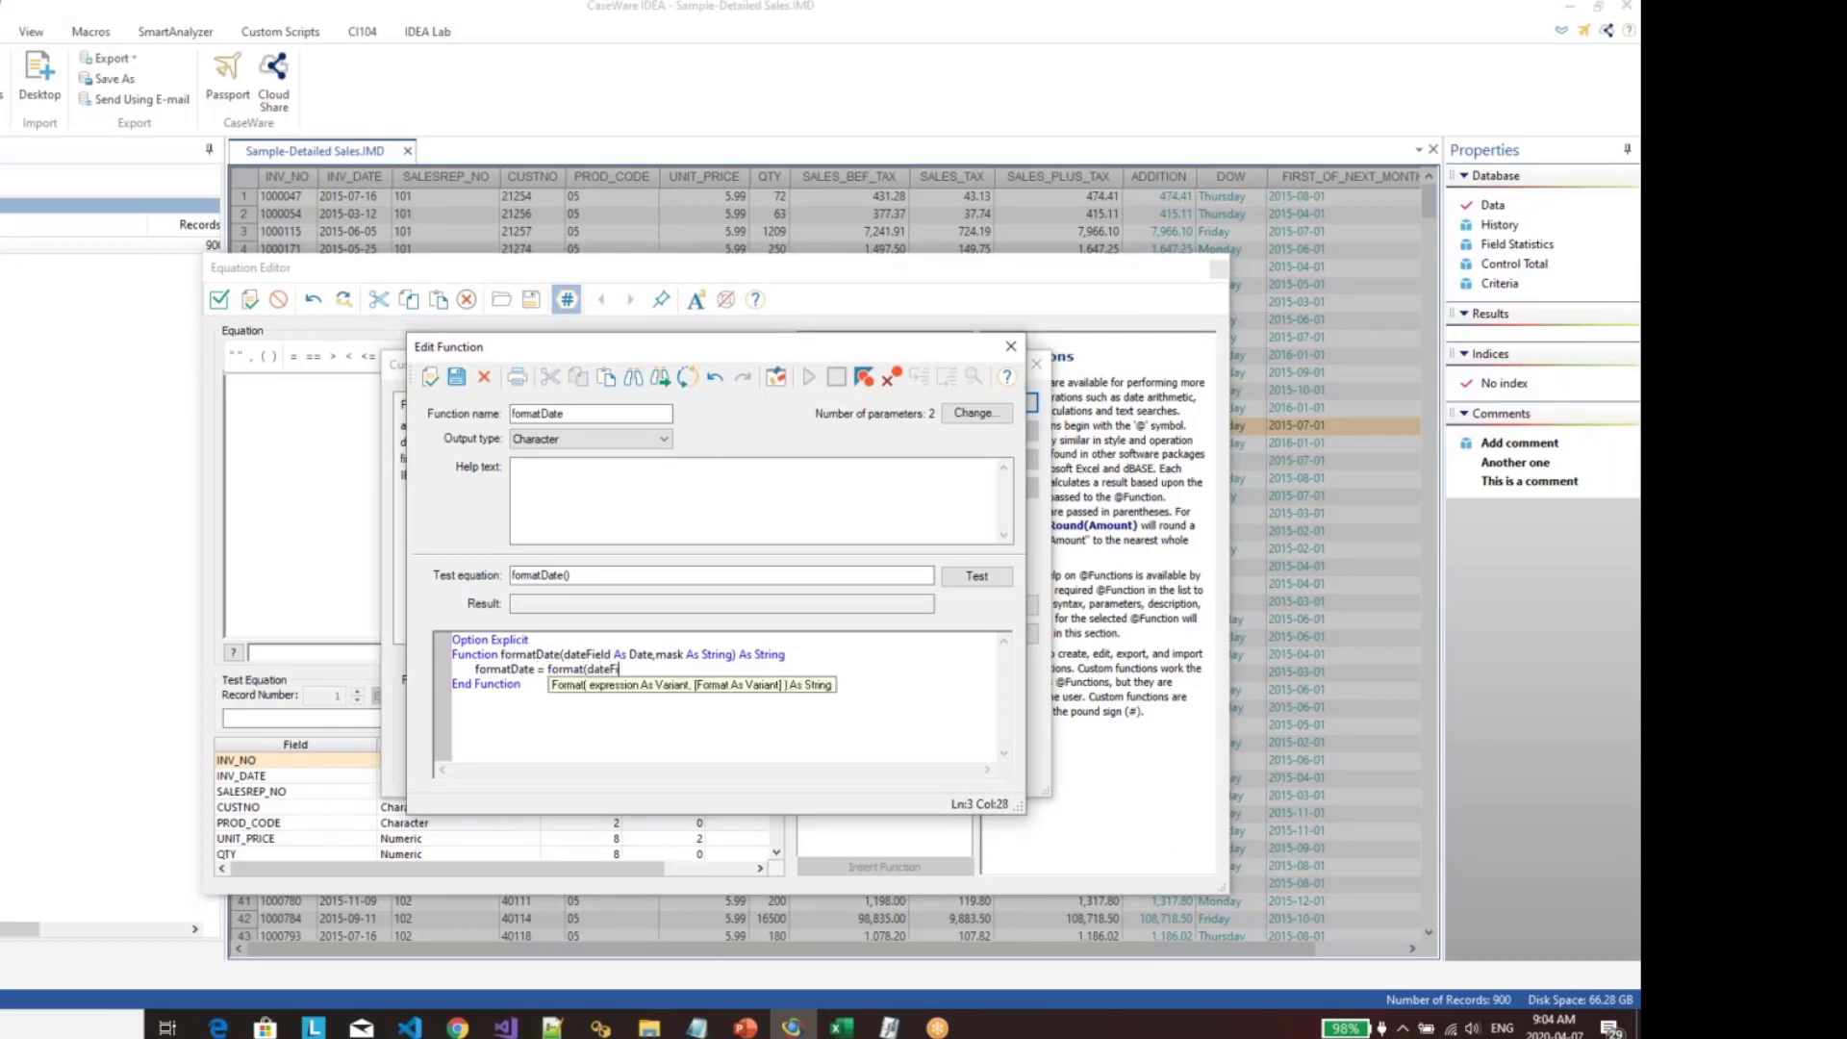
type("eld, mask)")
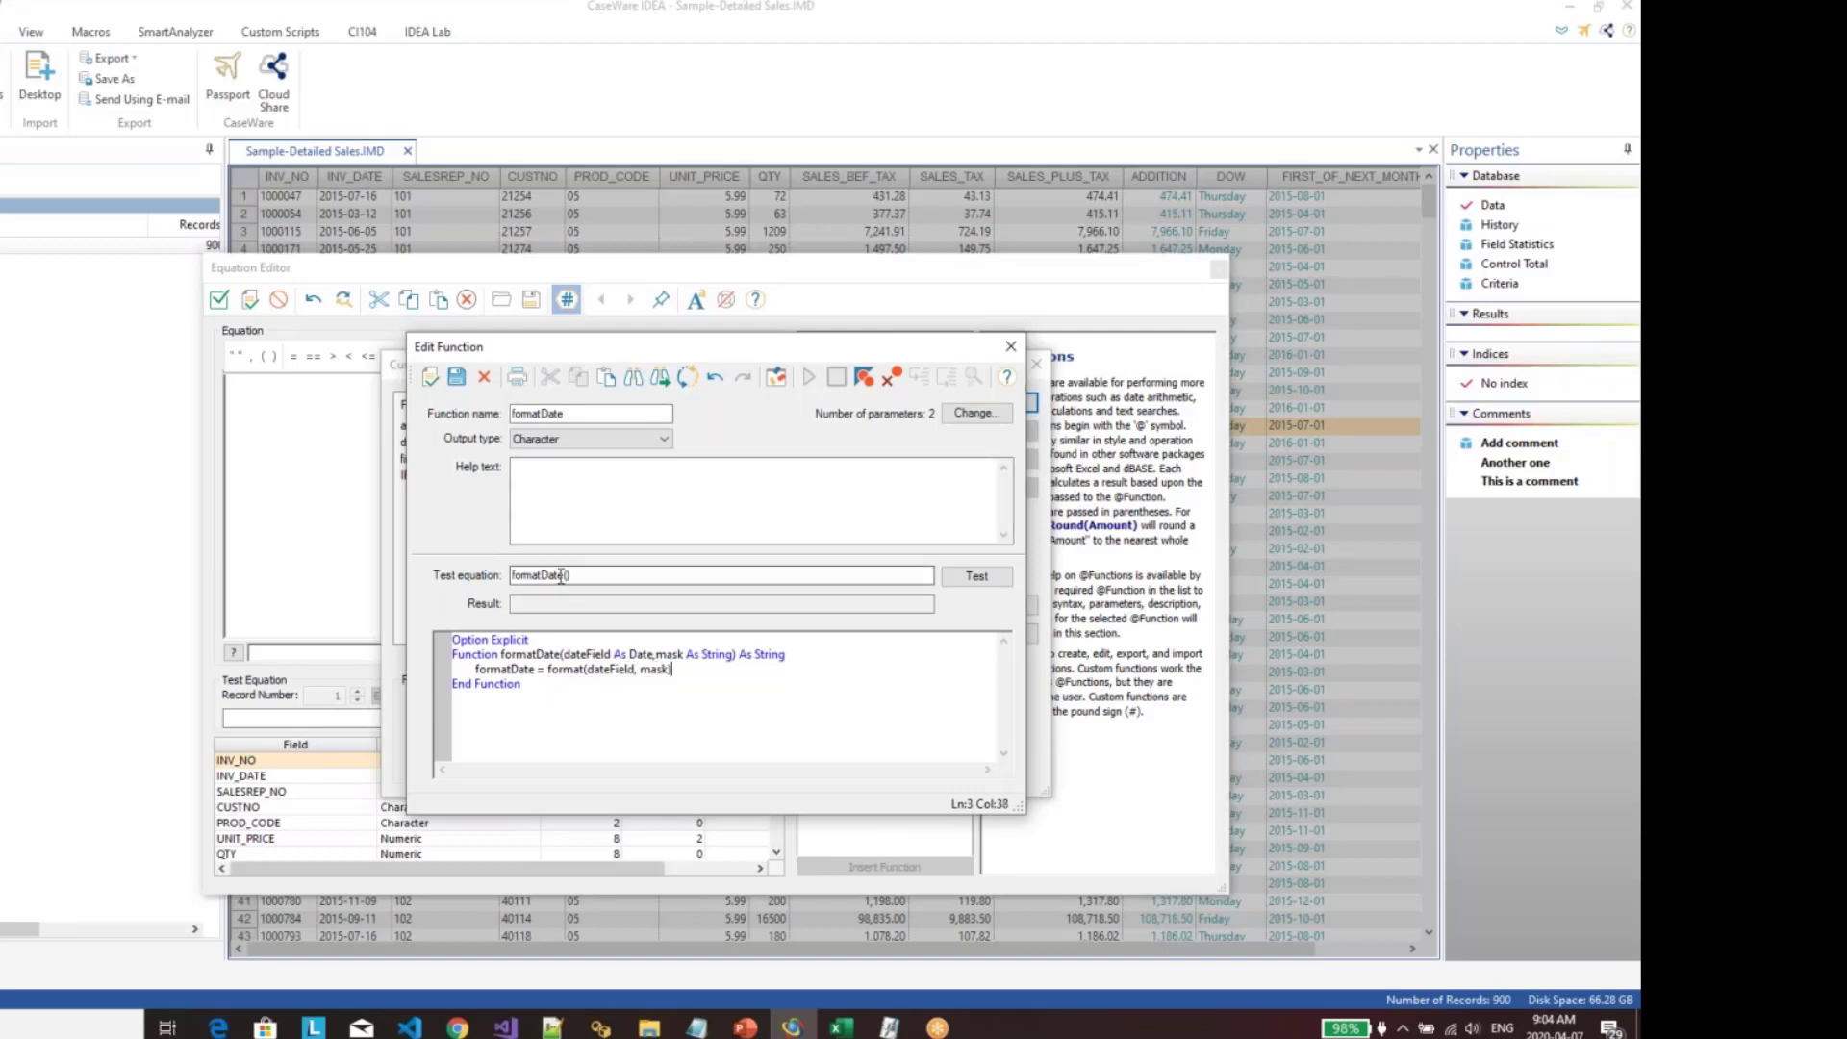
Step: Test the custom function with the equation formatDate("20200407", "Long Date")
left_click(645, 575)
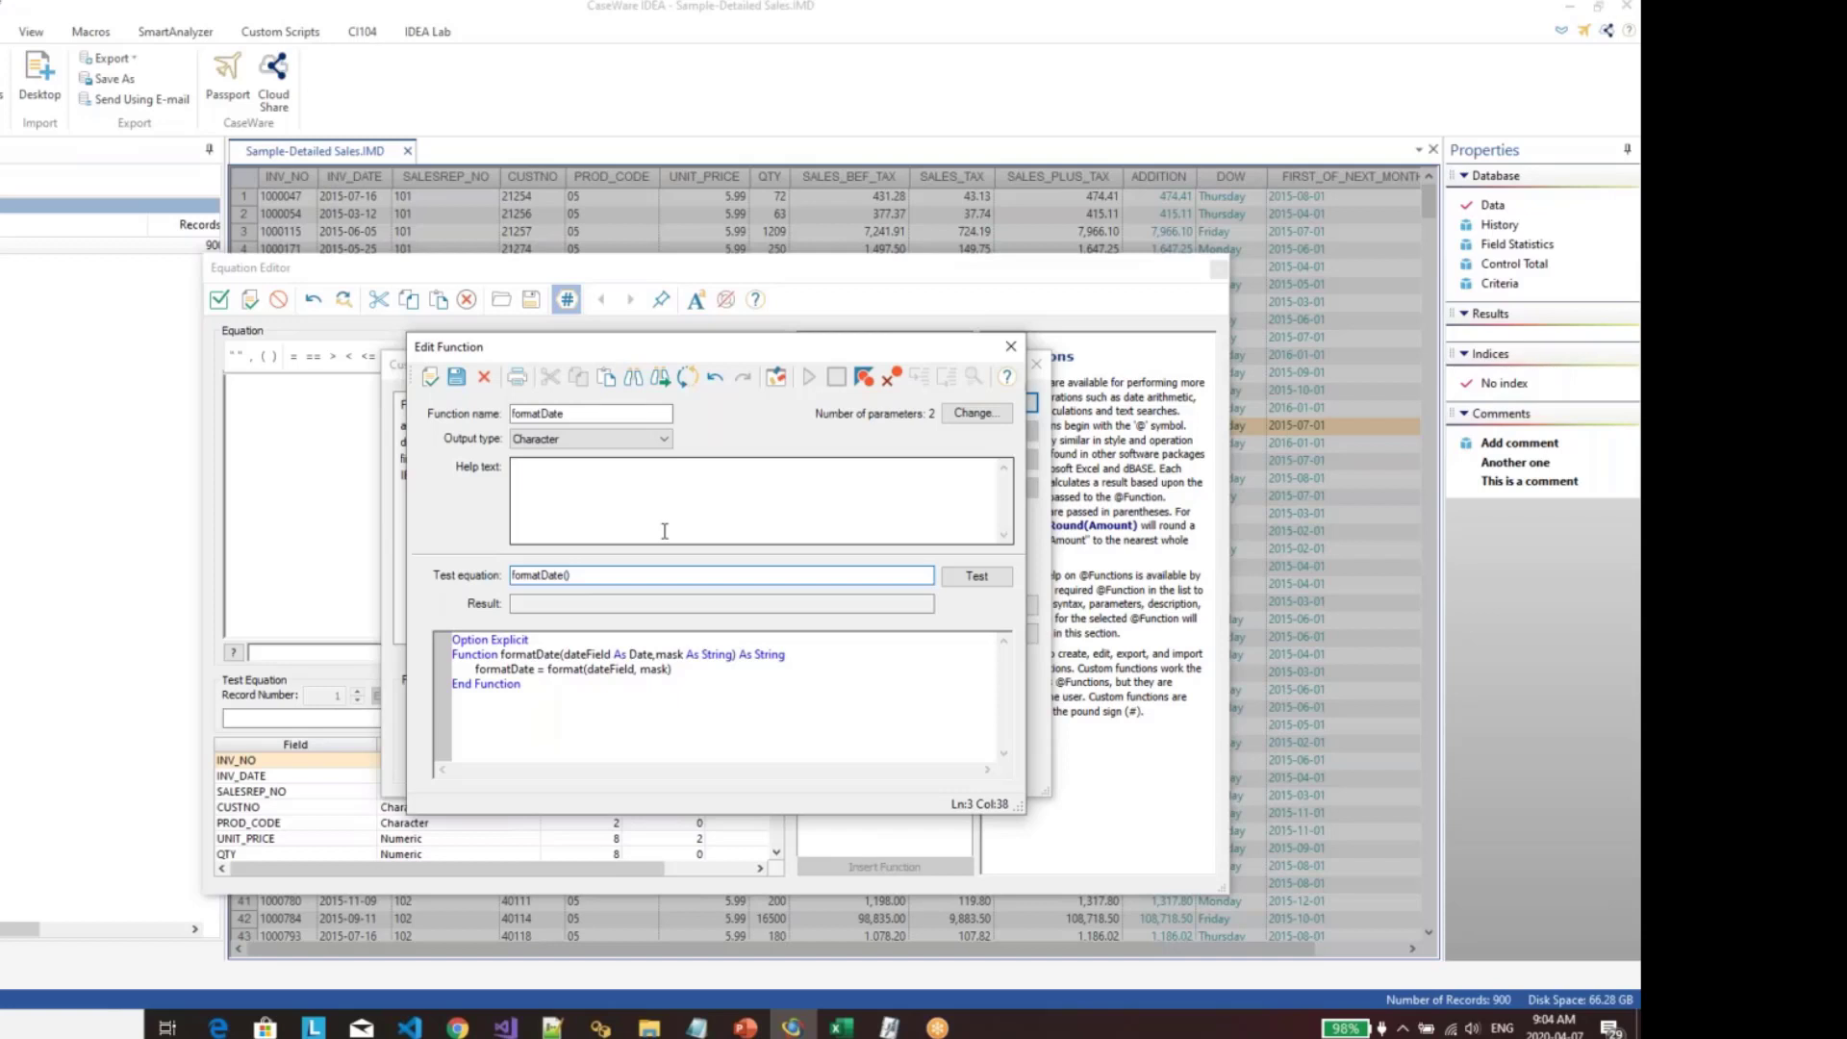
type("\"202004")
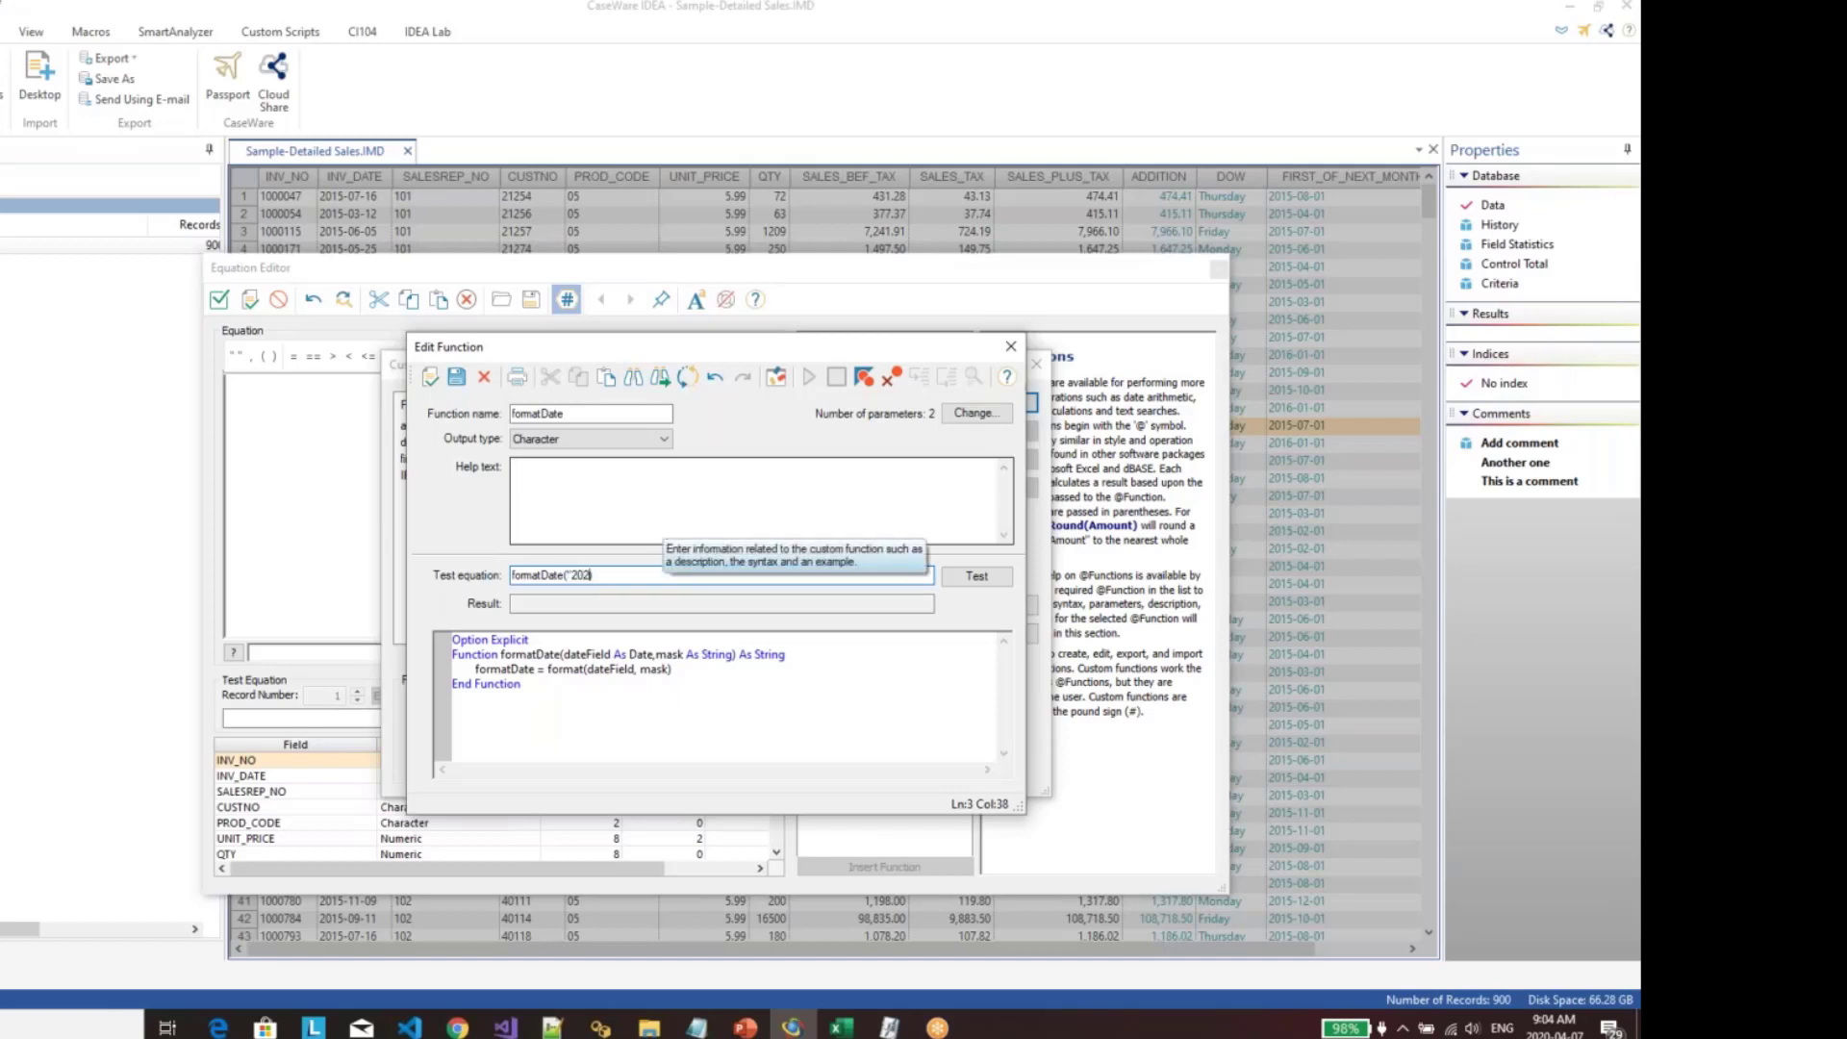
type("07\", \"Long Date")
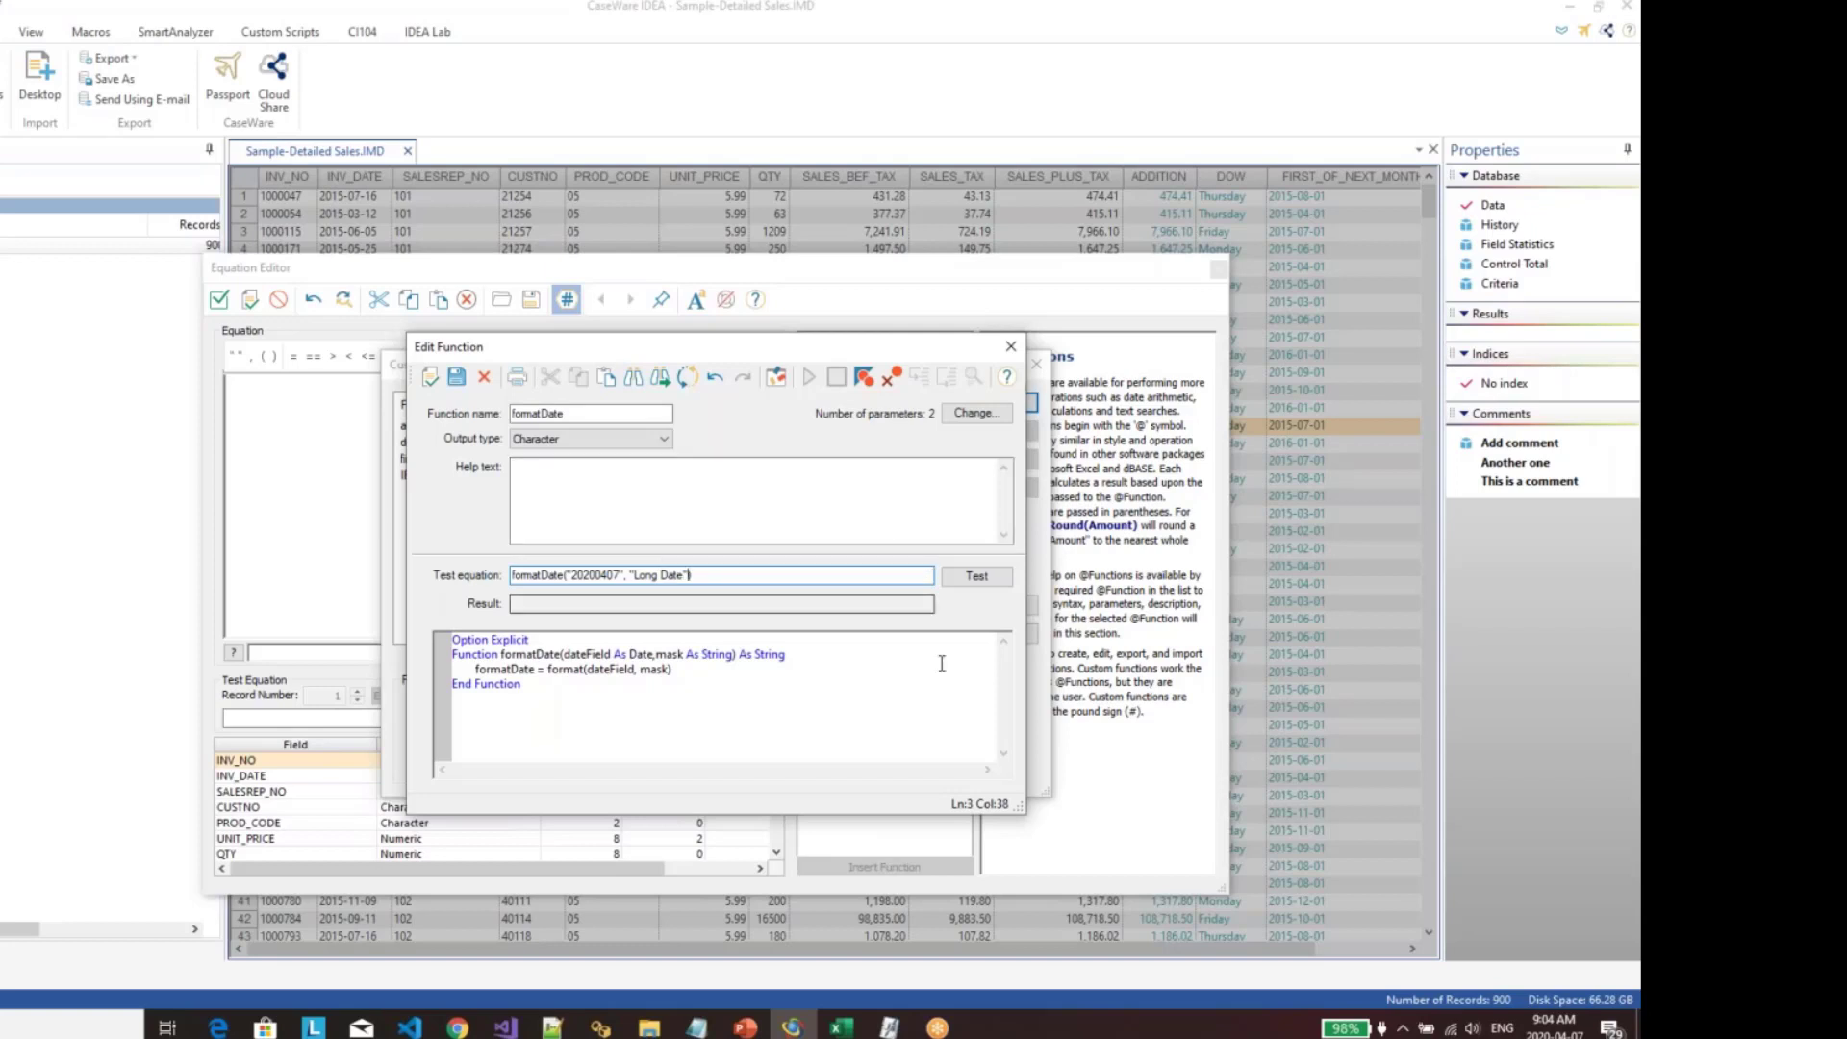
left_click(979, 577)
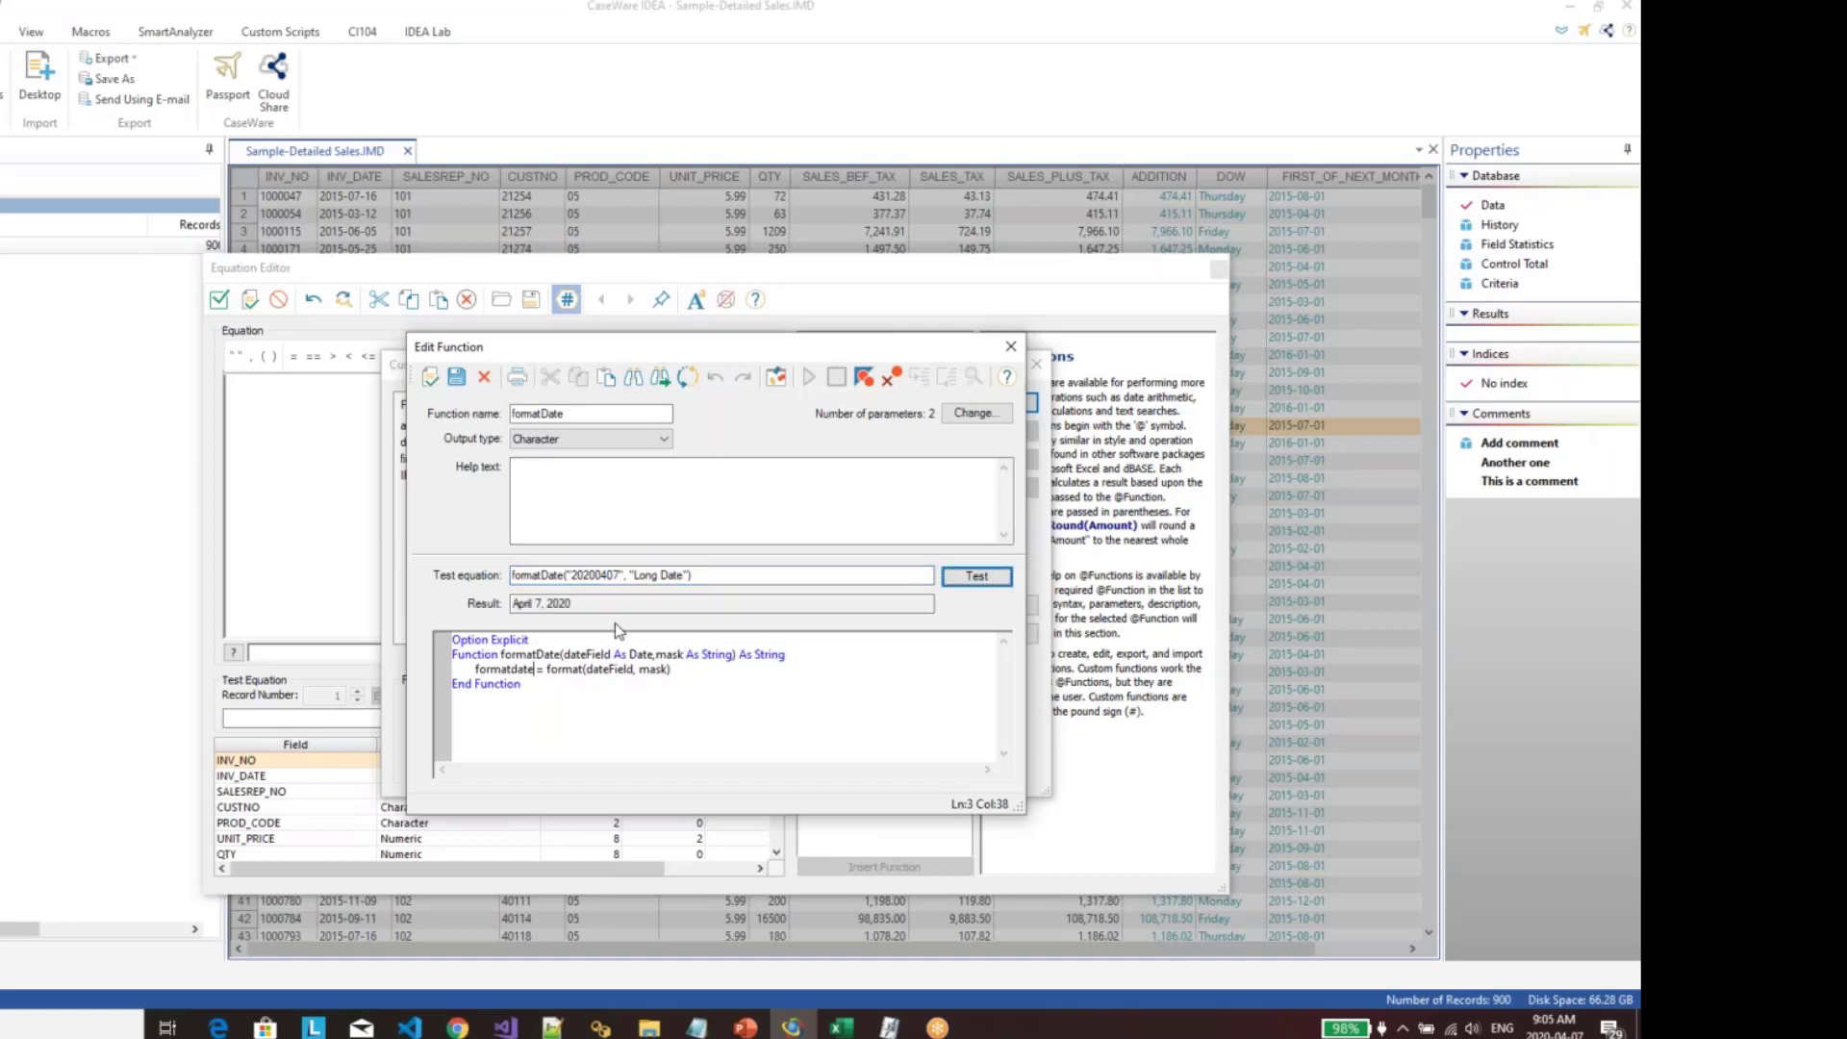
Step: Change the mask in the test equation to "Short Date" and run the test again
double_click(645, 575)
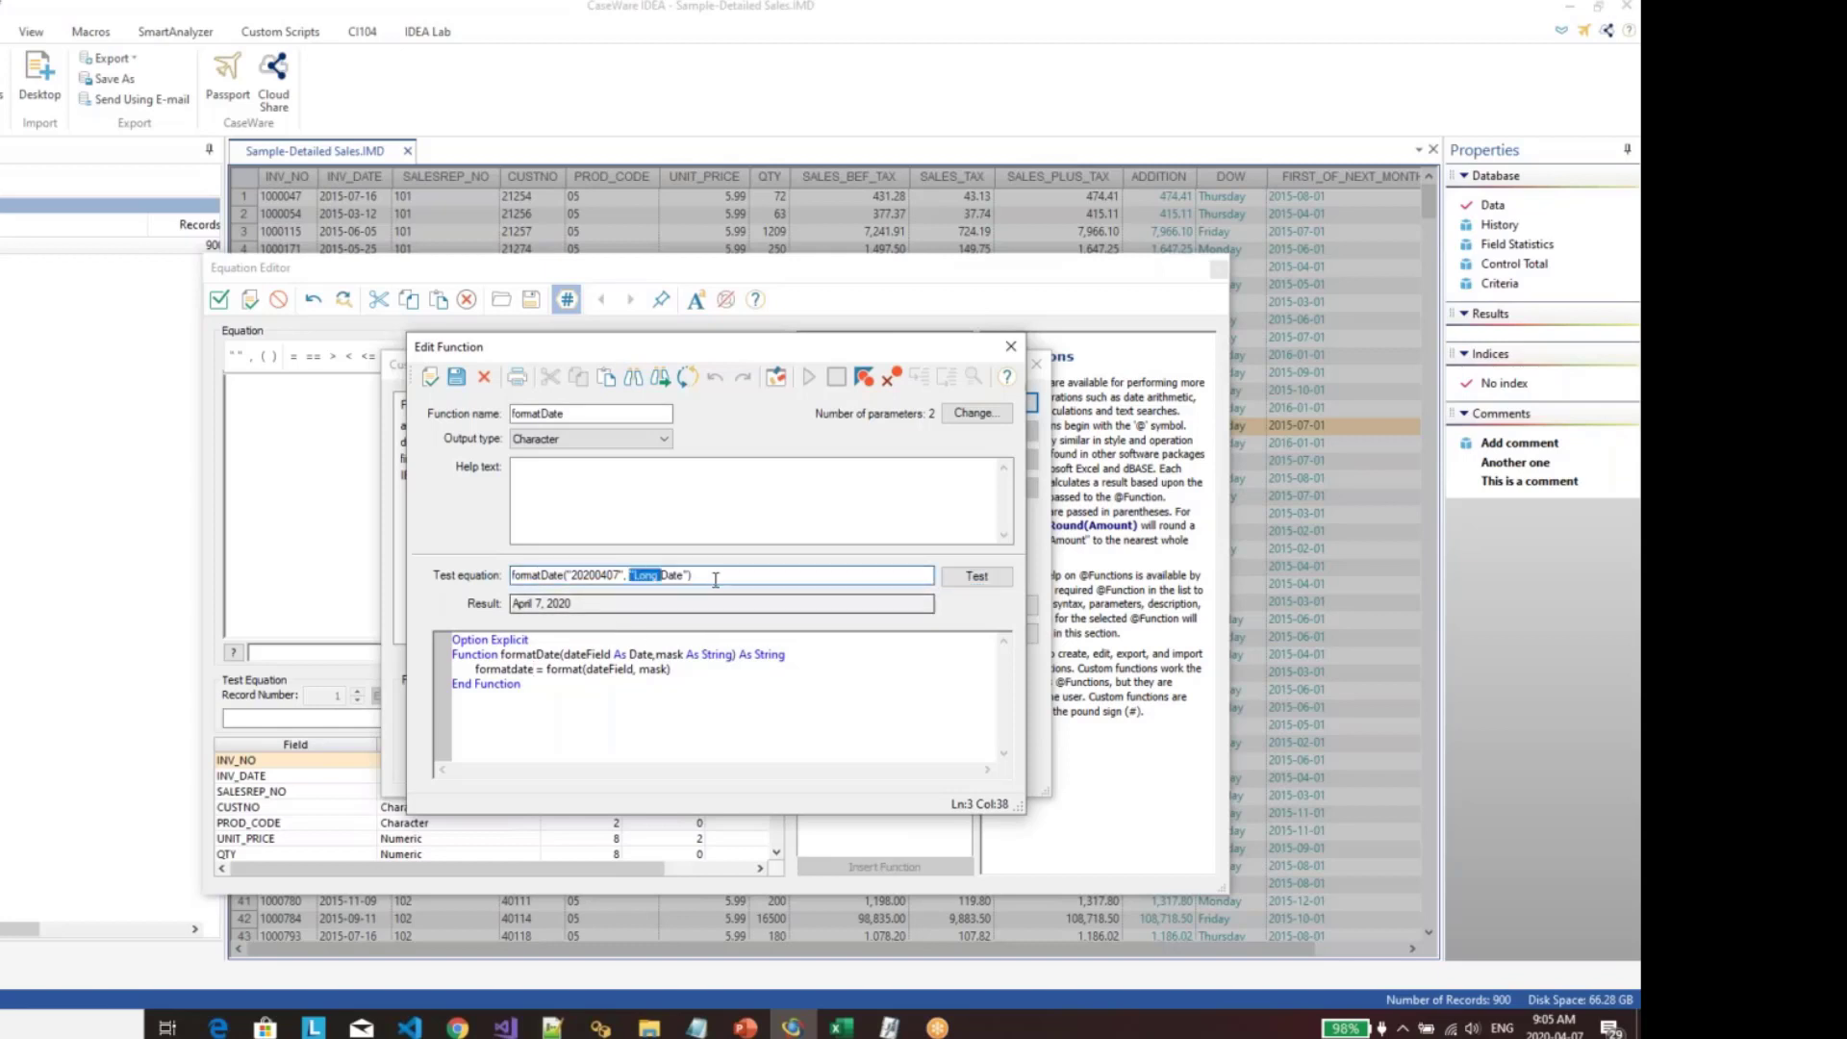
left_click(658, 574)
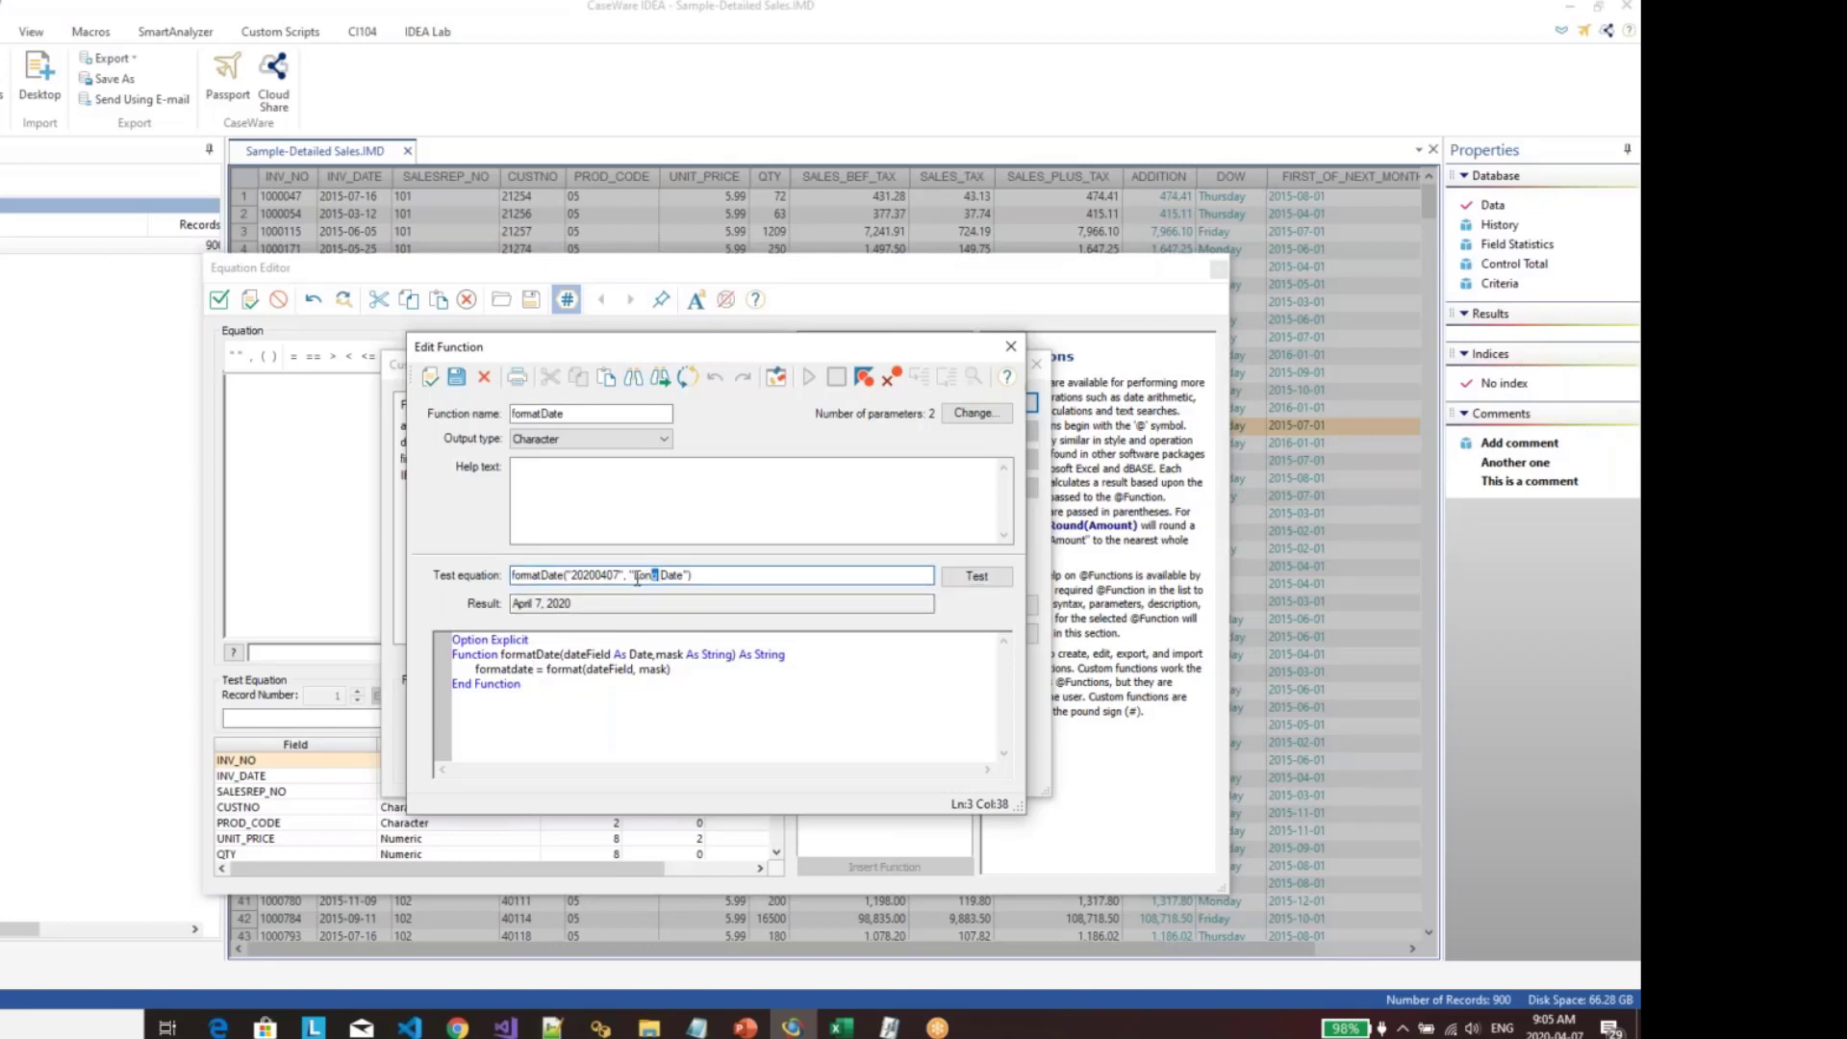
double_click(657, 574)
type("Short")
left_click(975, 575)
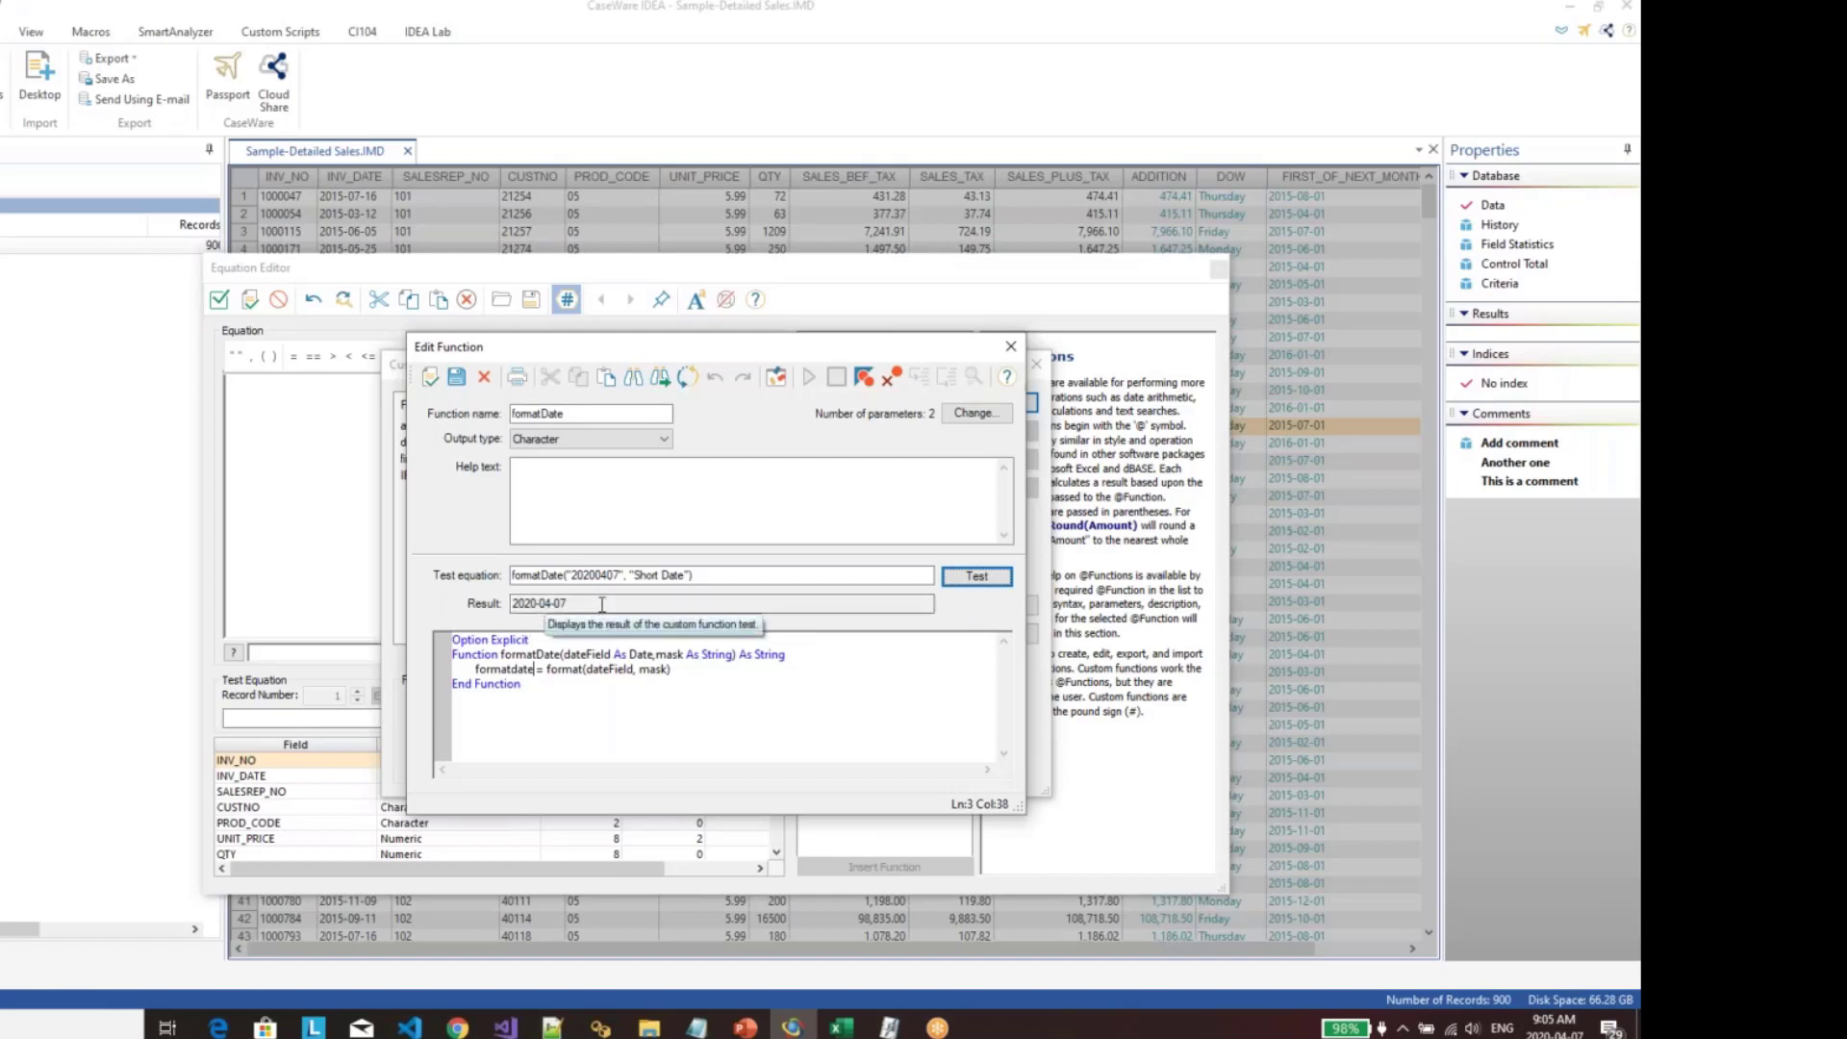
Step: Test the function with the mask "YYYY.MM.DD" and check the formatDate code for errors
left_click_drag(634, 574, 685, 577)
type("YYYY")
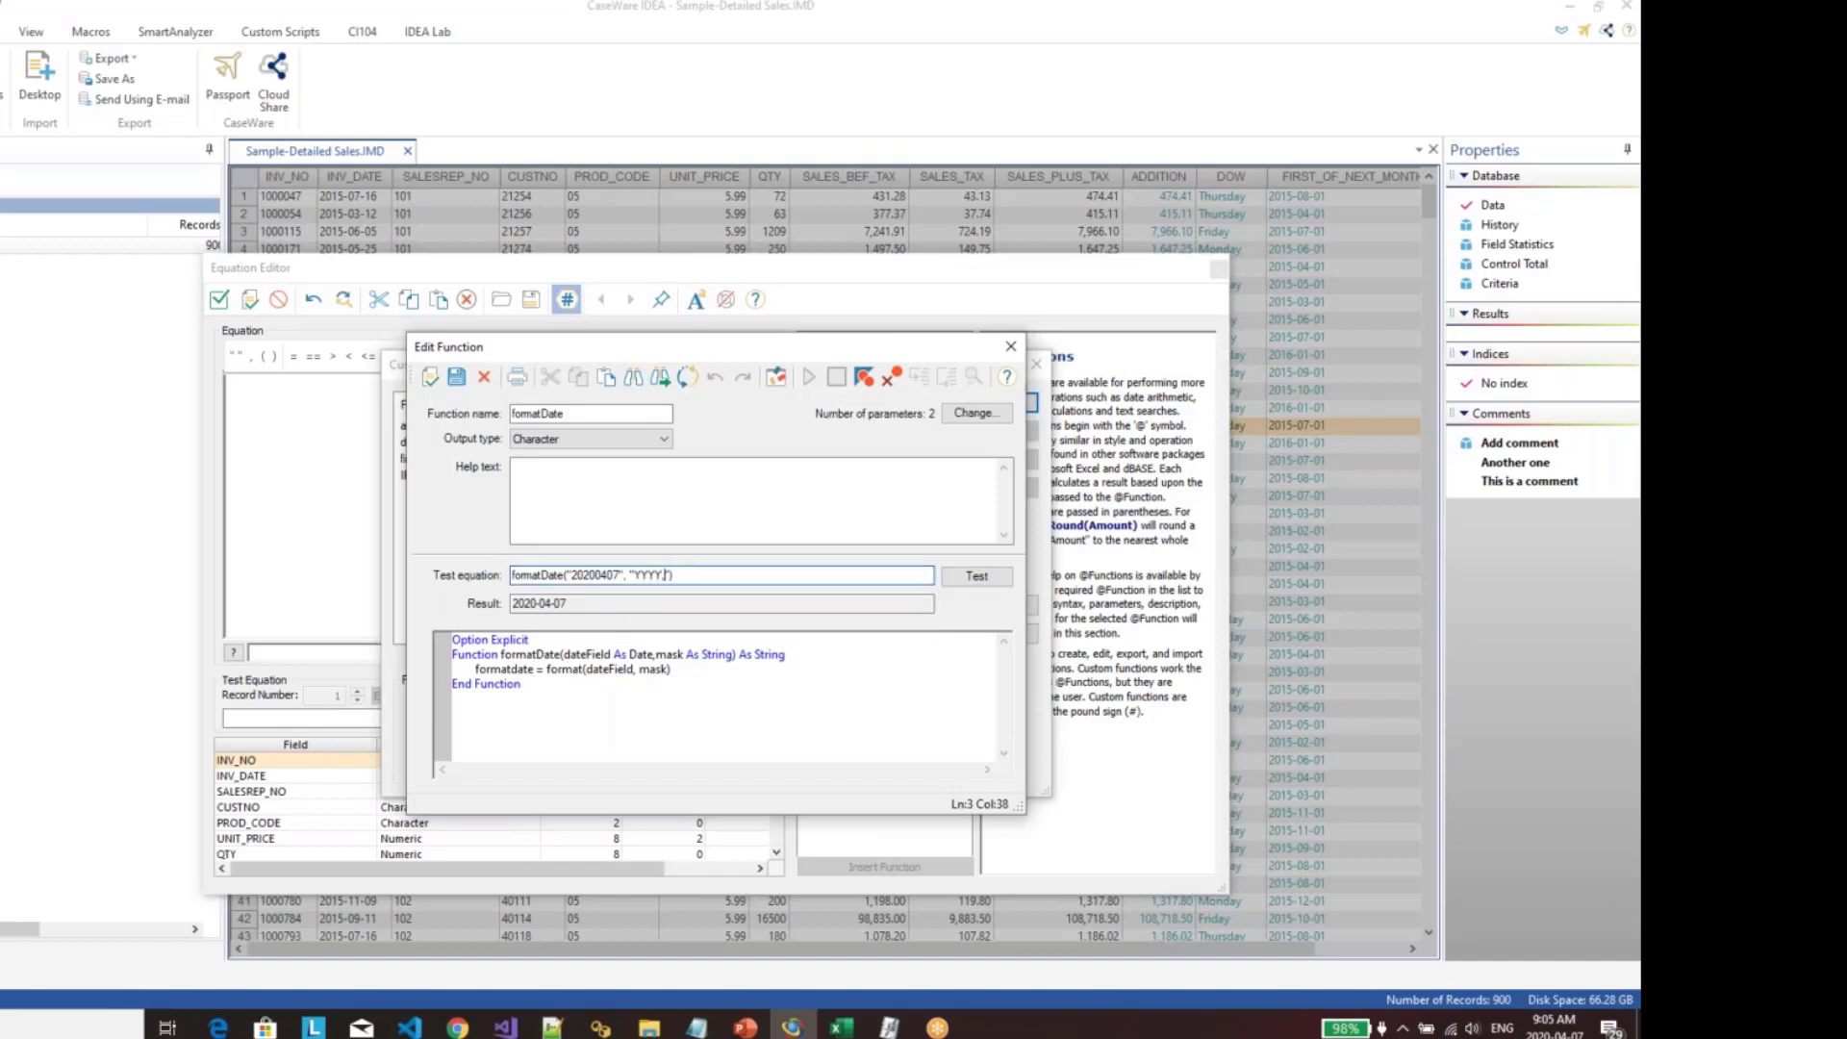
type(".MM.DD")
left_click(976, 576)
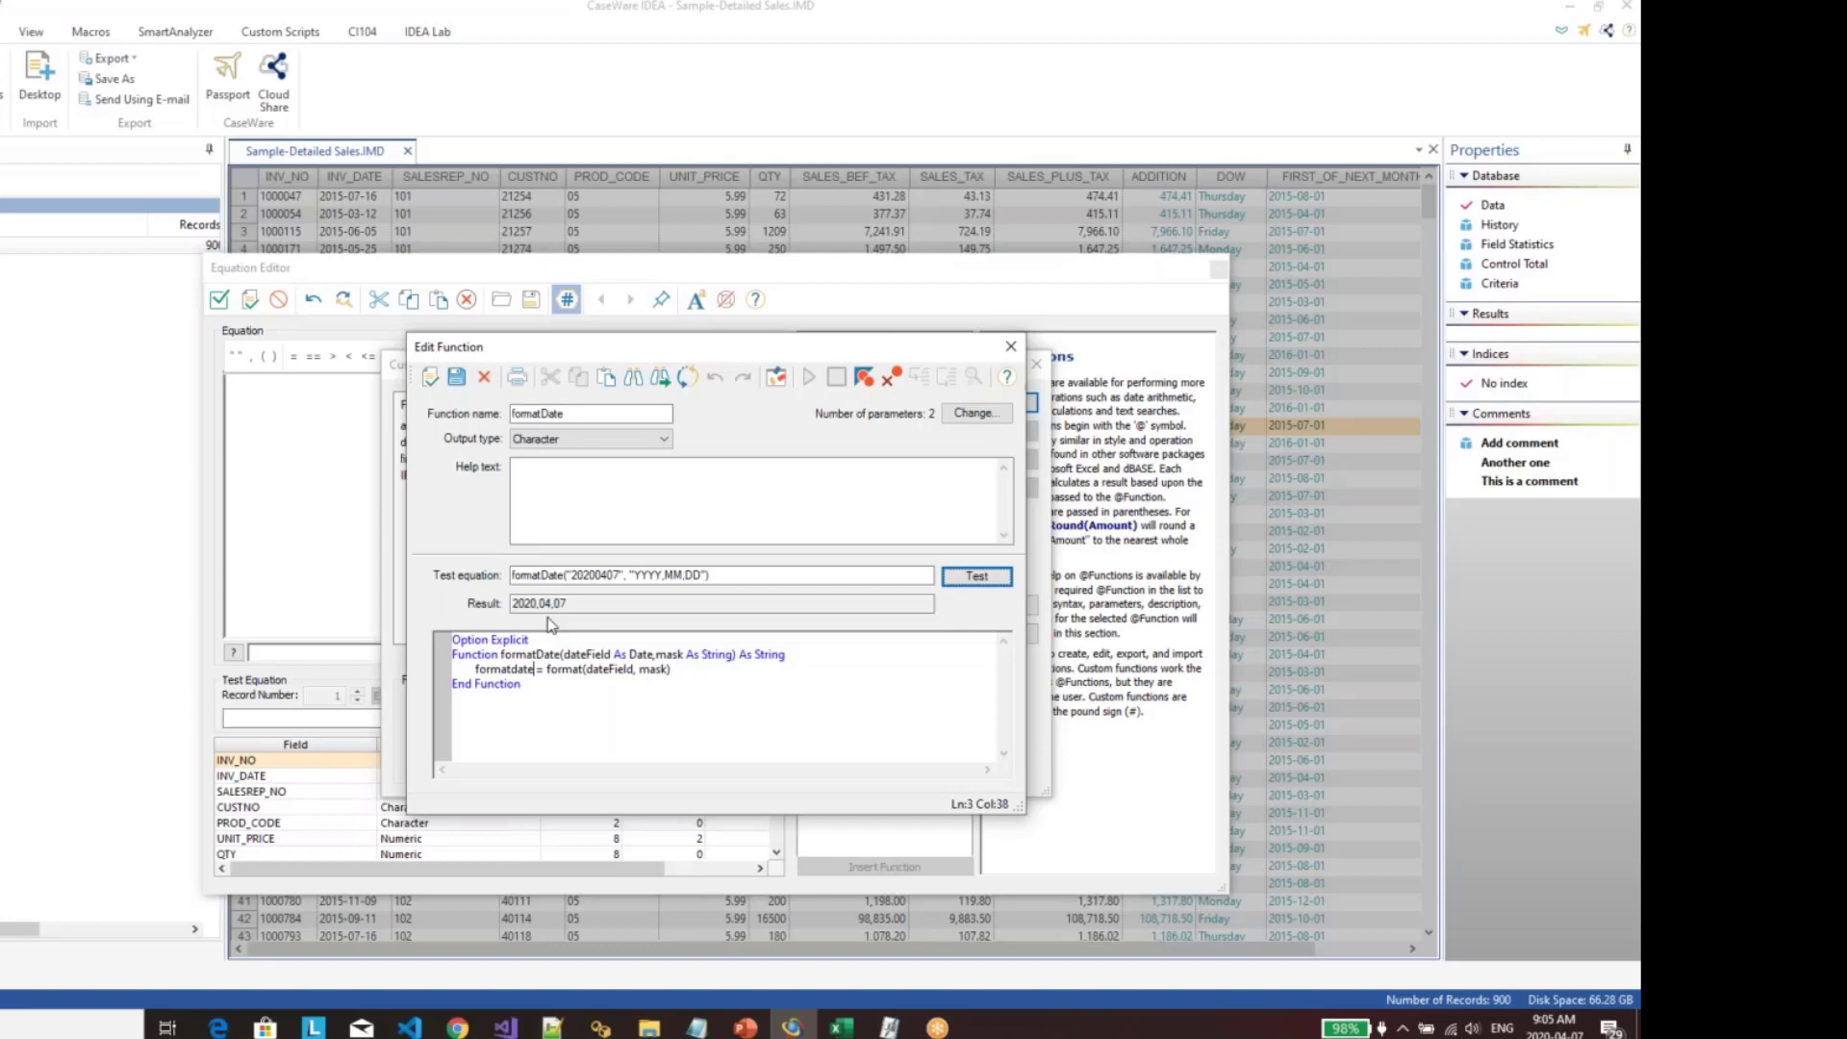
left_click(430, 377)
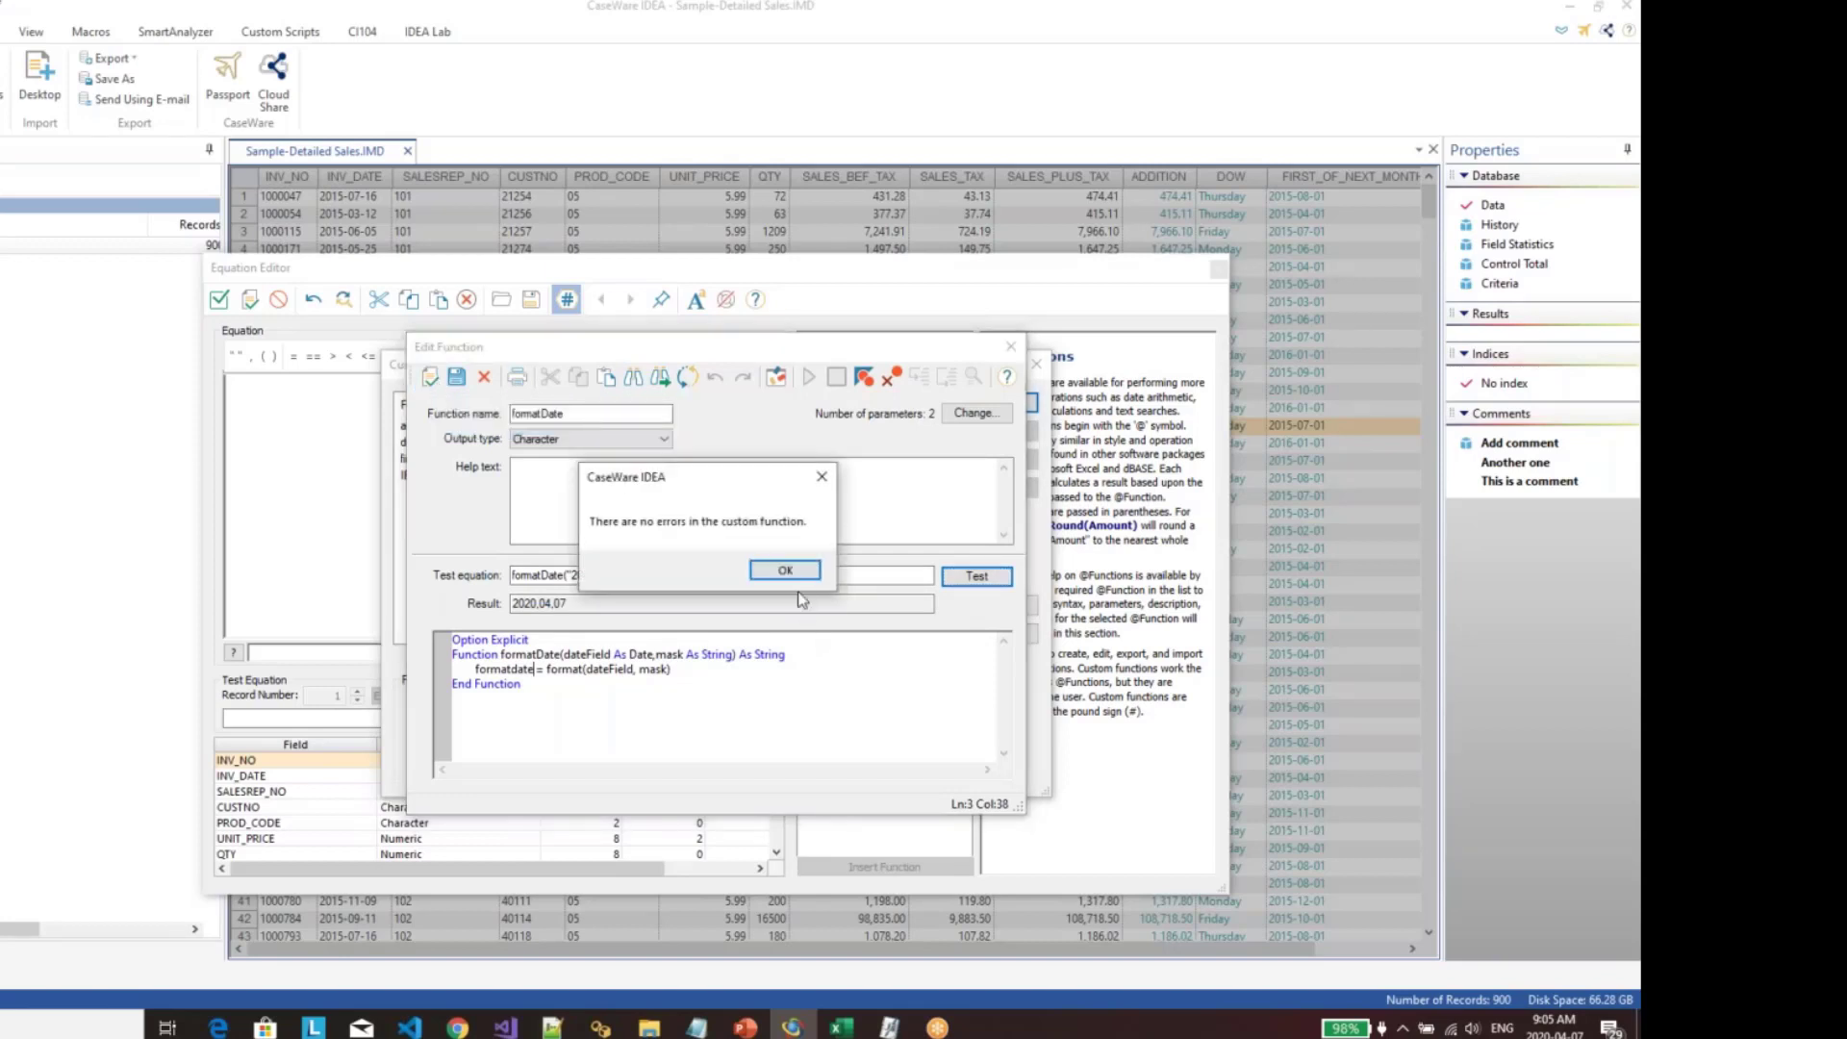
key("Return")
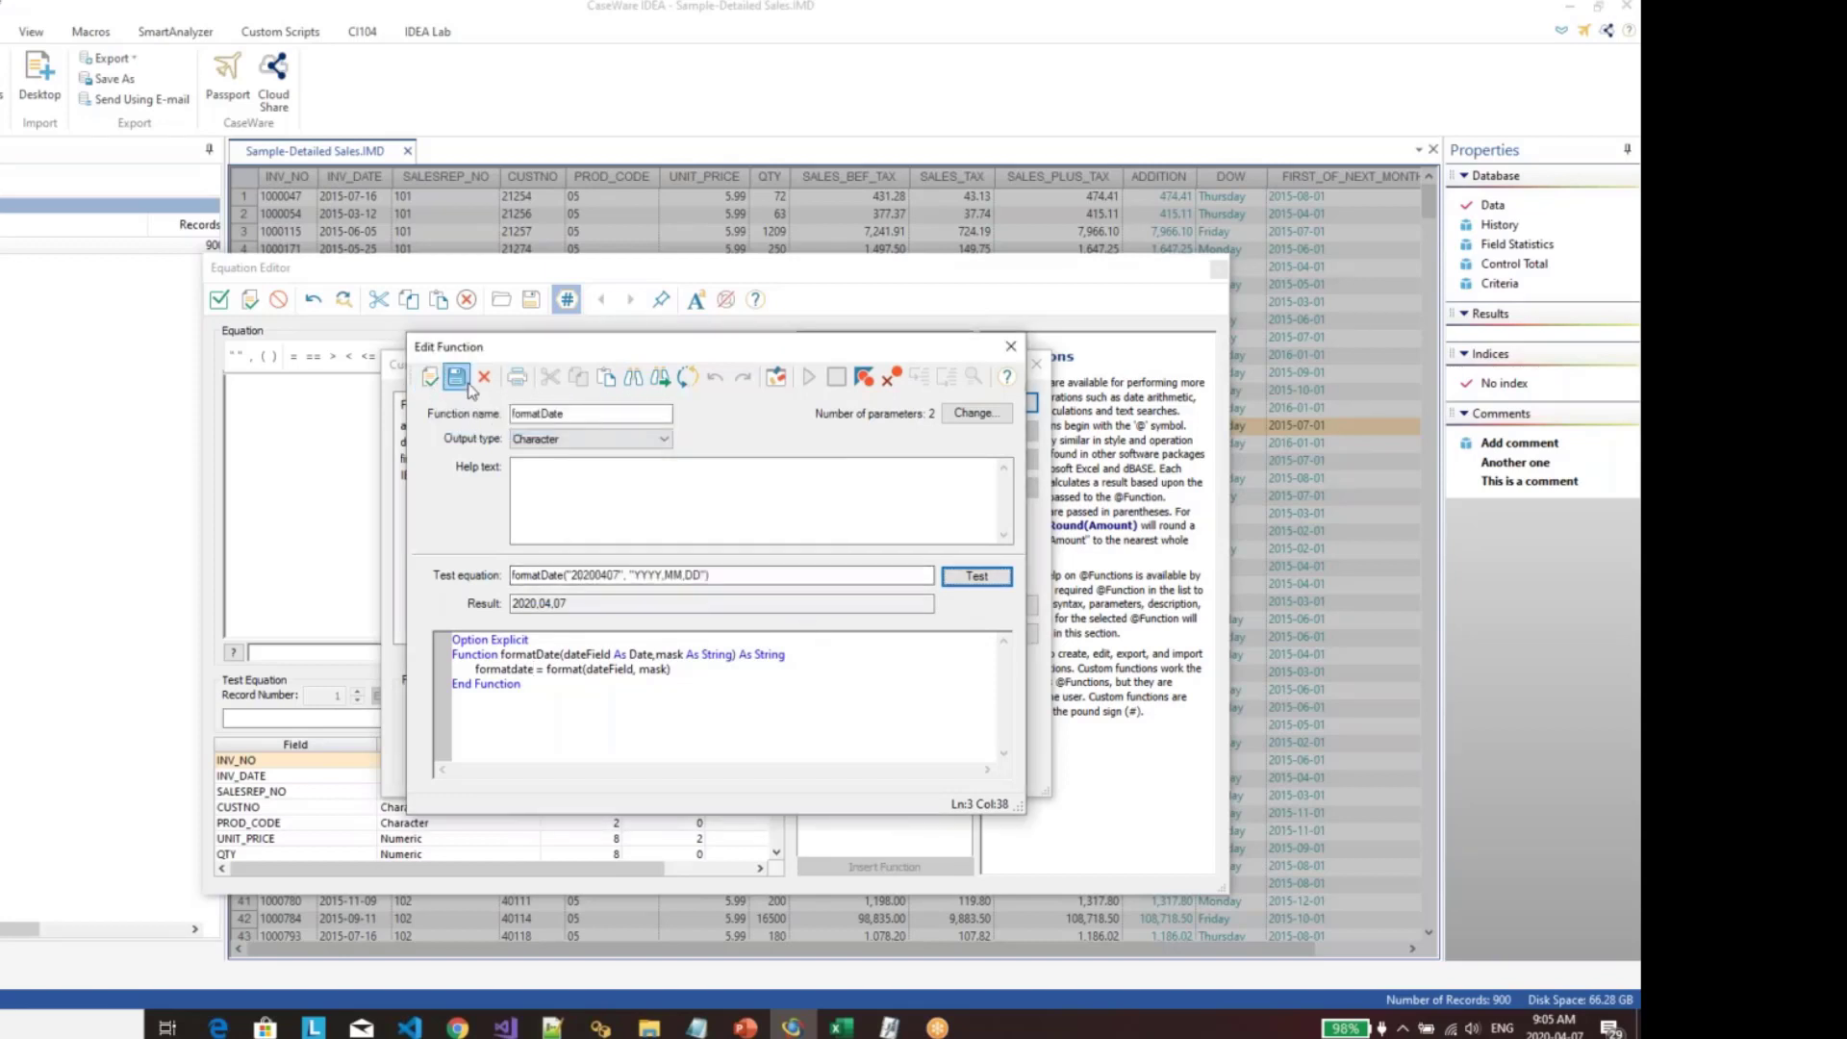
Step: Close the custom function windows and set the new virtual field's equation to #formatDate(INV_DATE, "Long Date")
left_click(1011, 347)
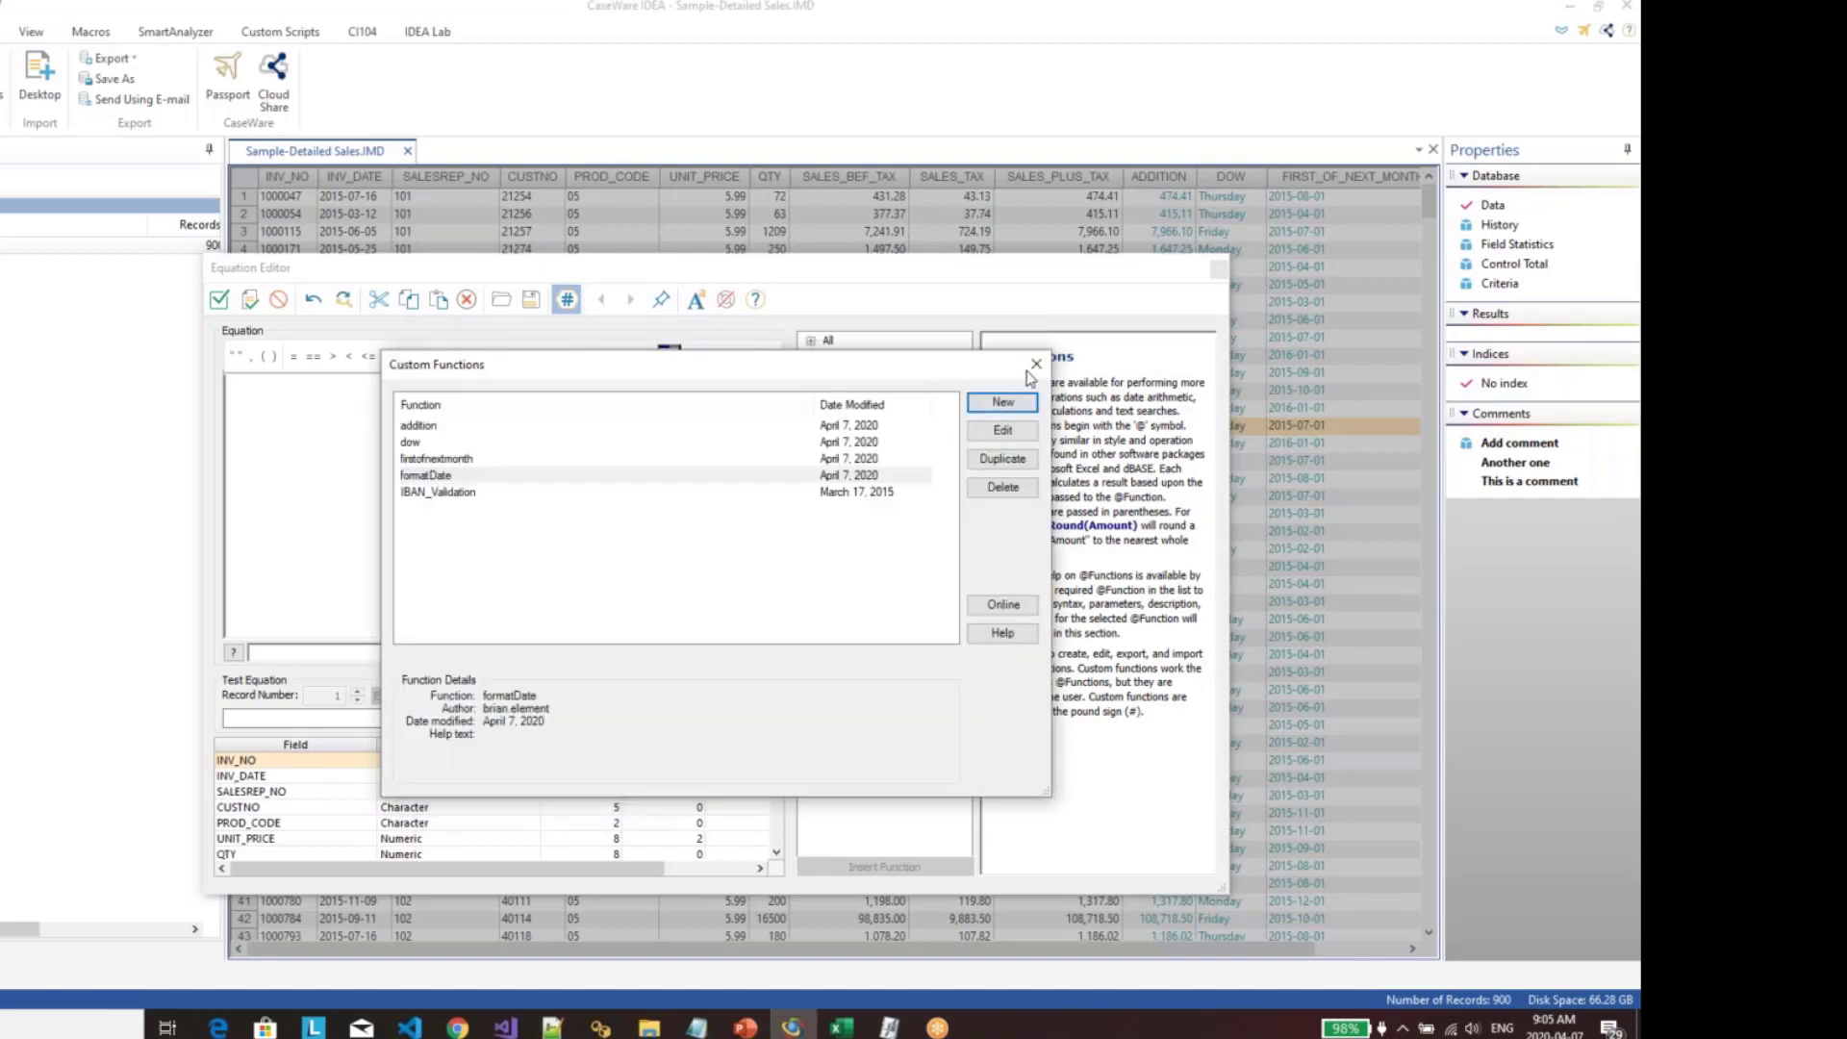
left_click(1036, 366)
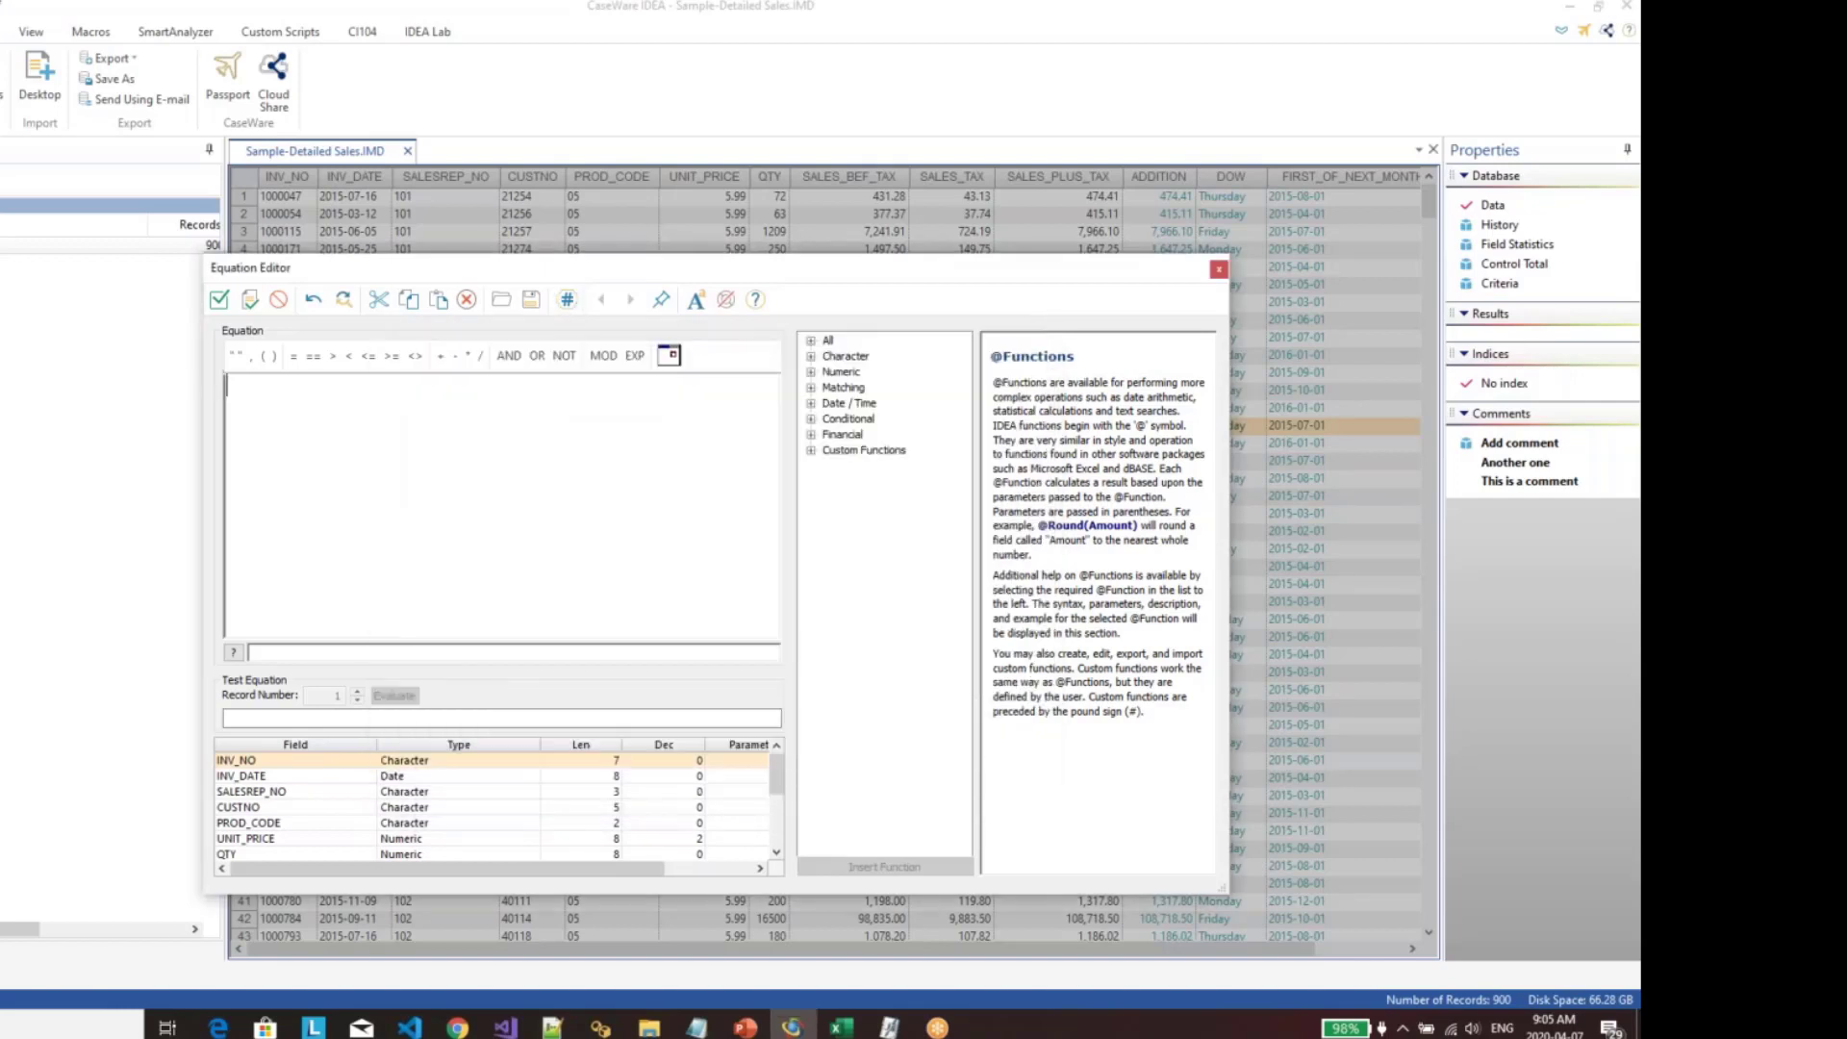
type("#f")
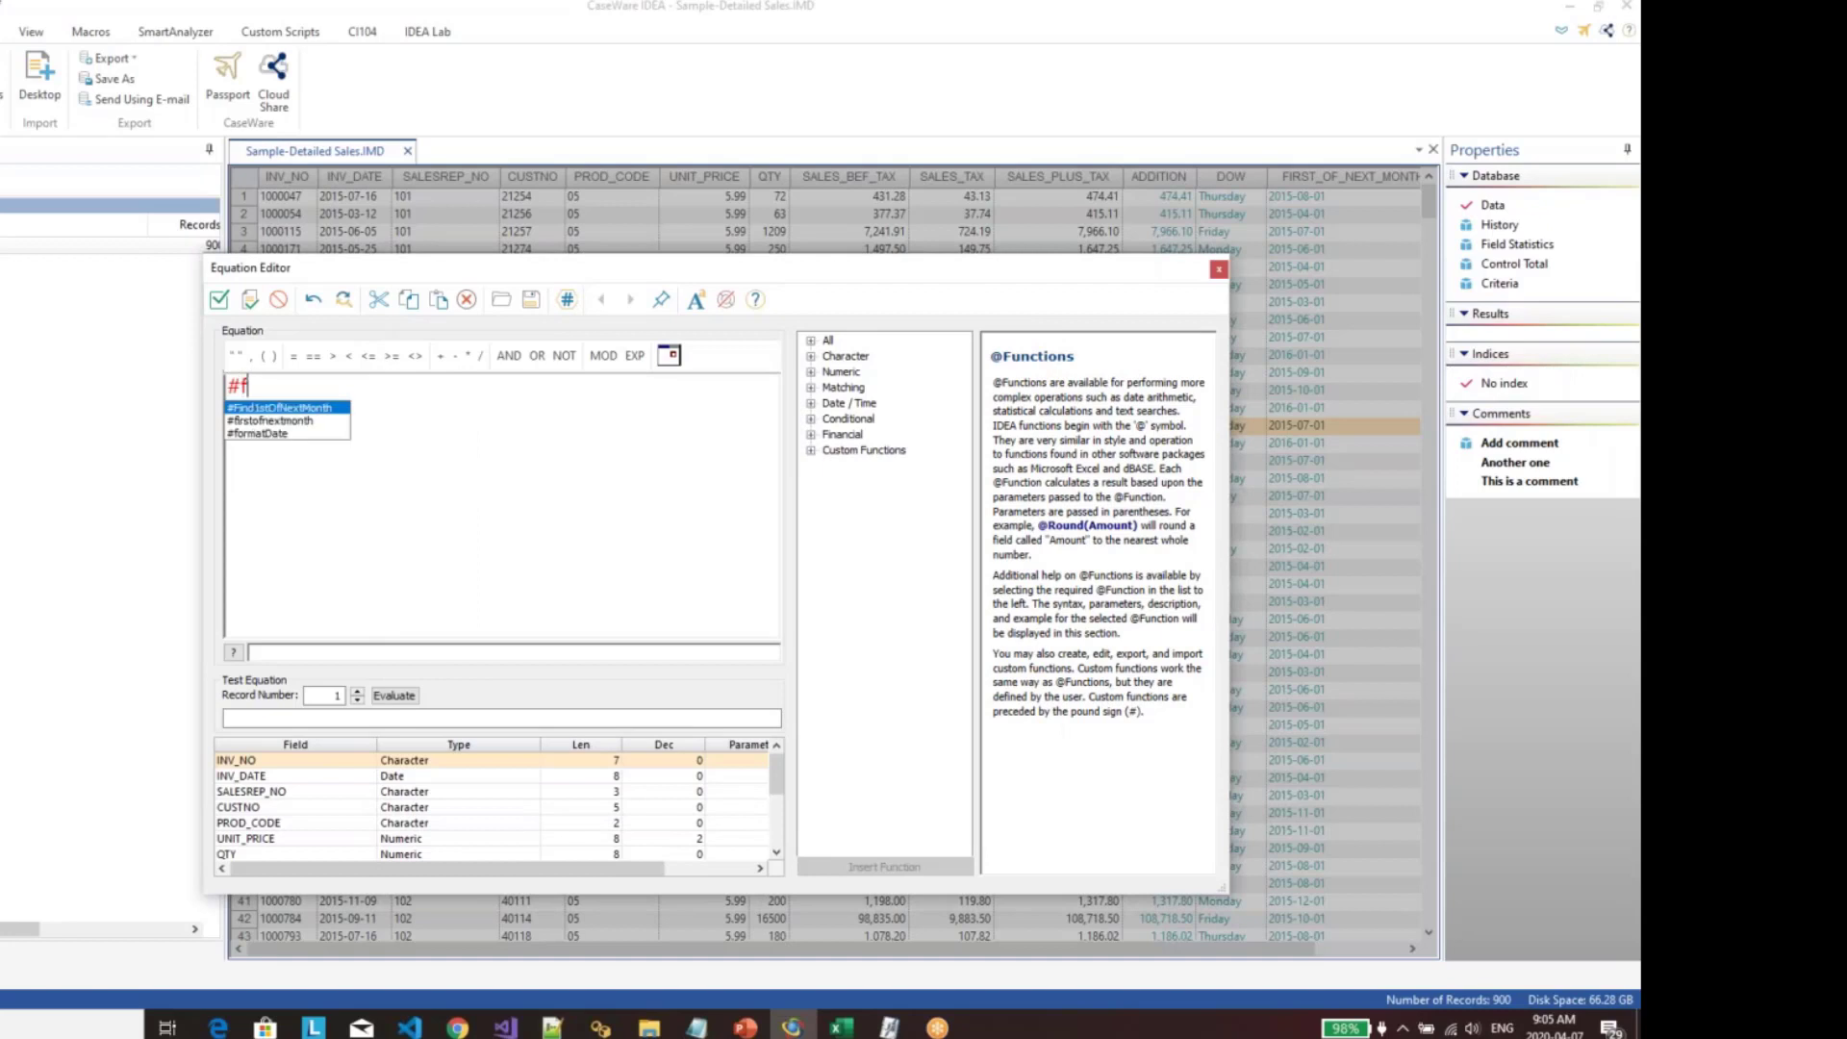
key("Down")
key("Down")
key("Return")
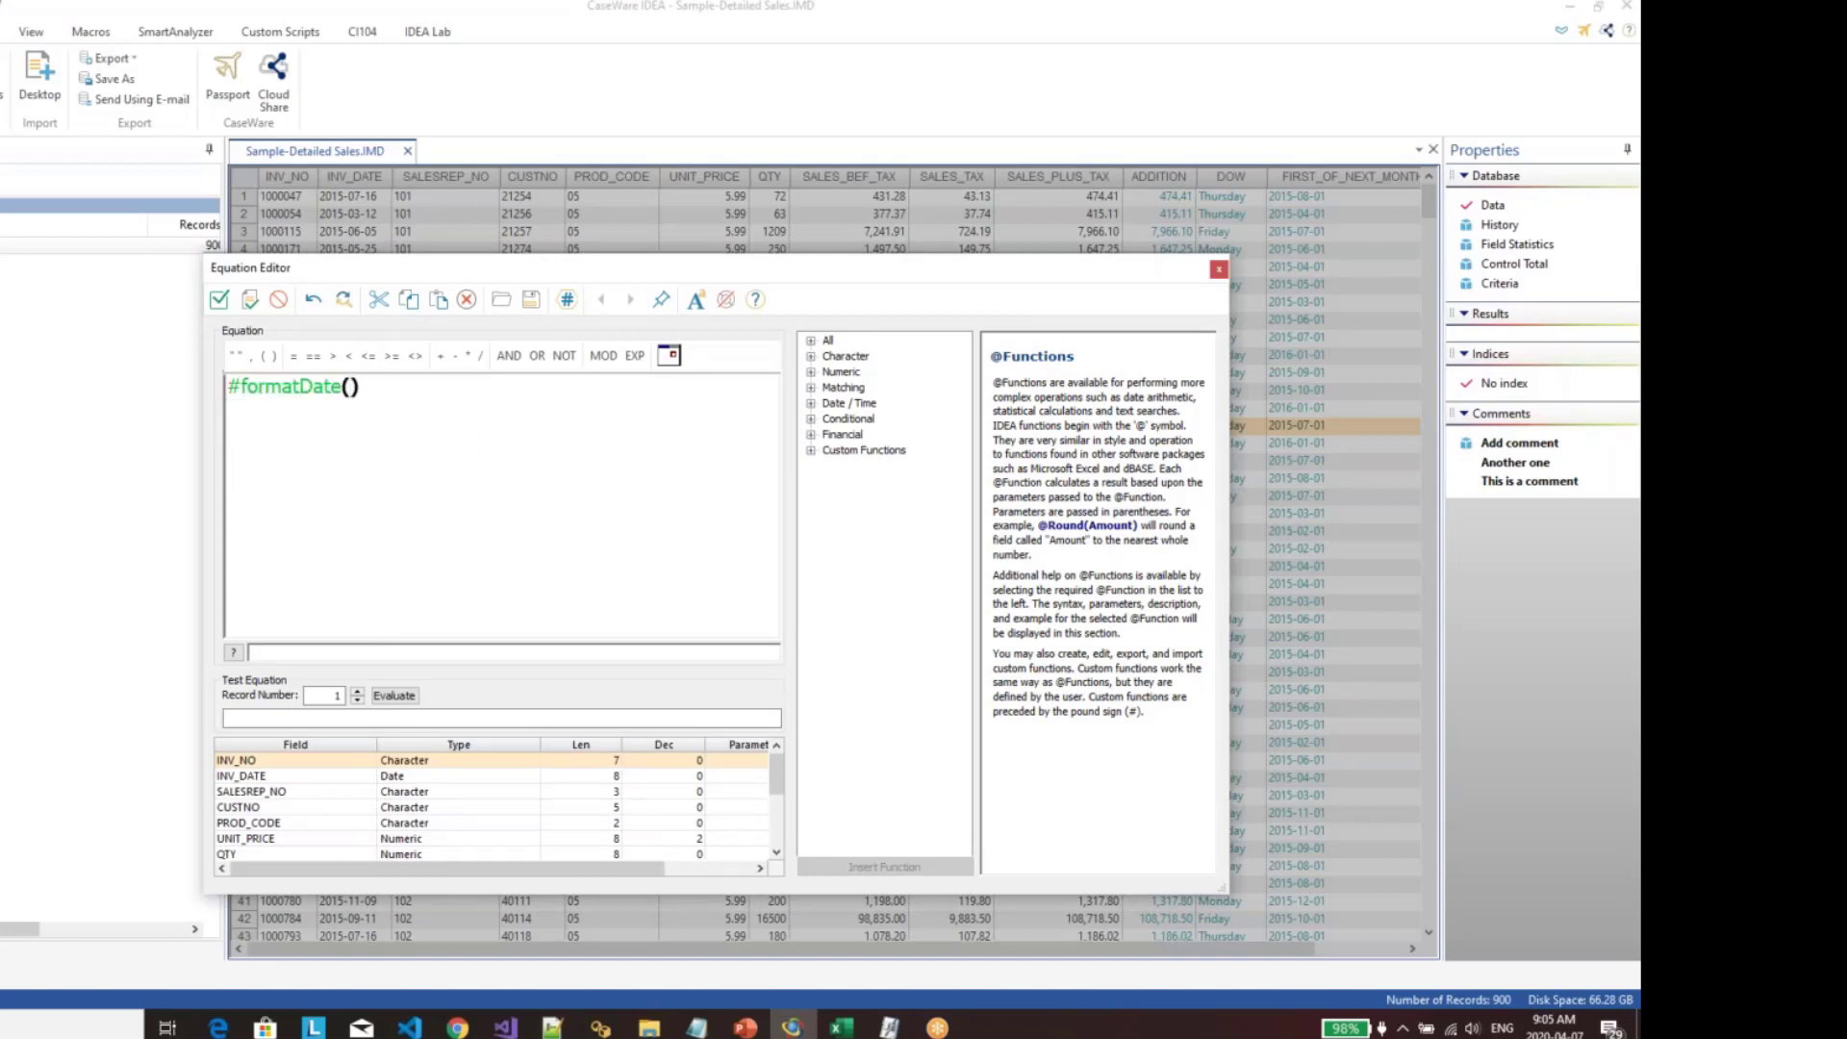
type("INV_DATE, \"Long ")
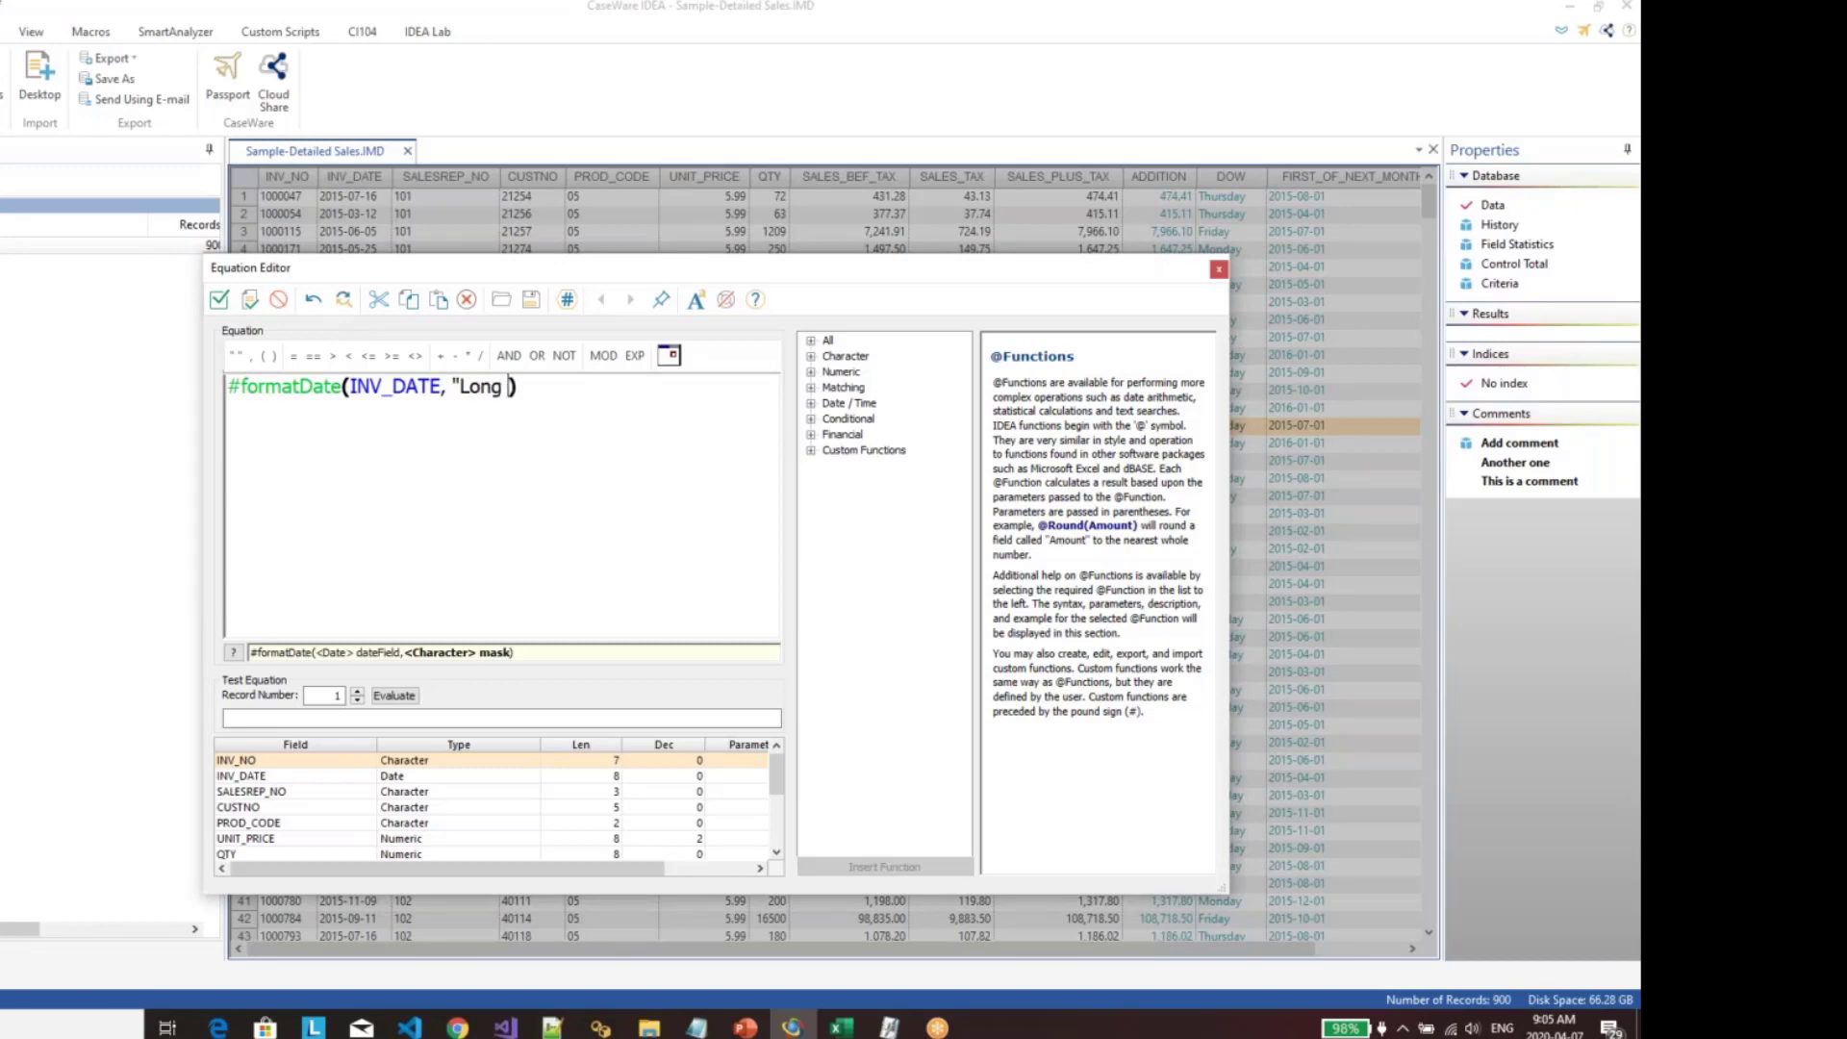
type("Date\"")
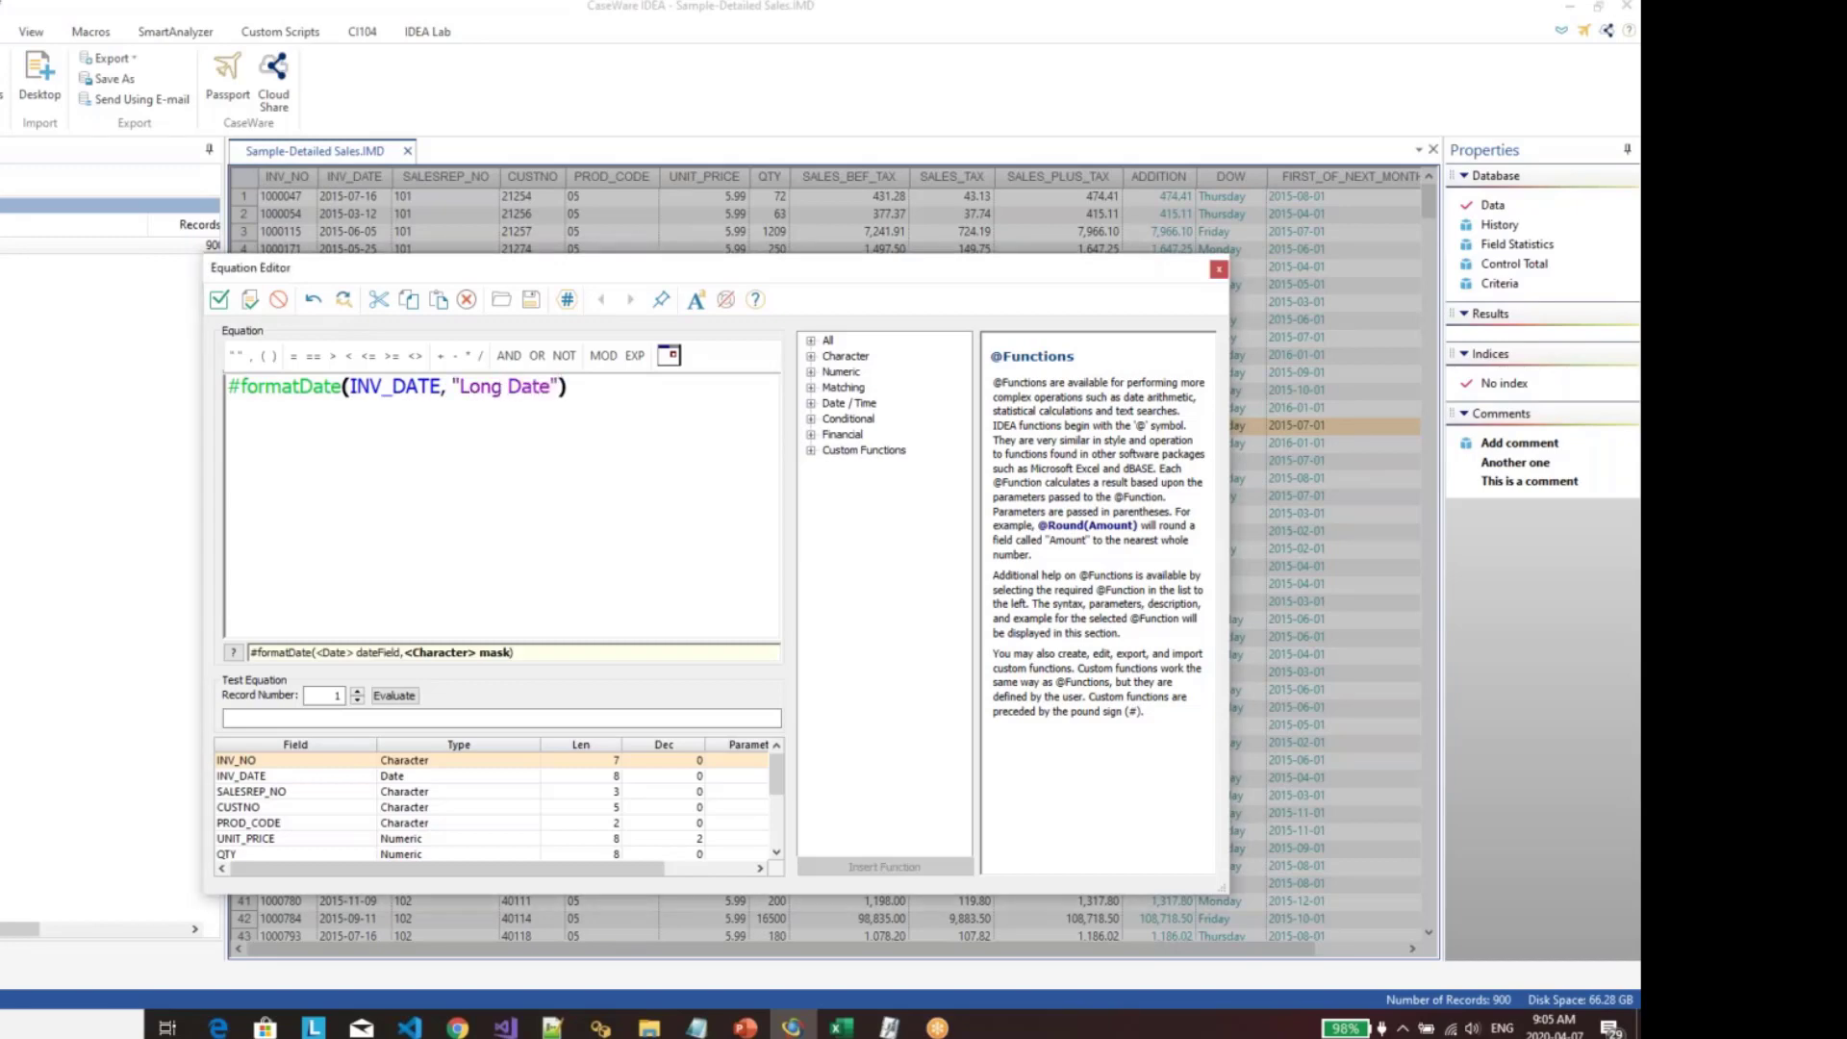
left_click(221, 301)
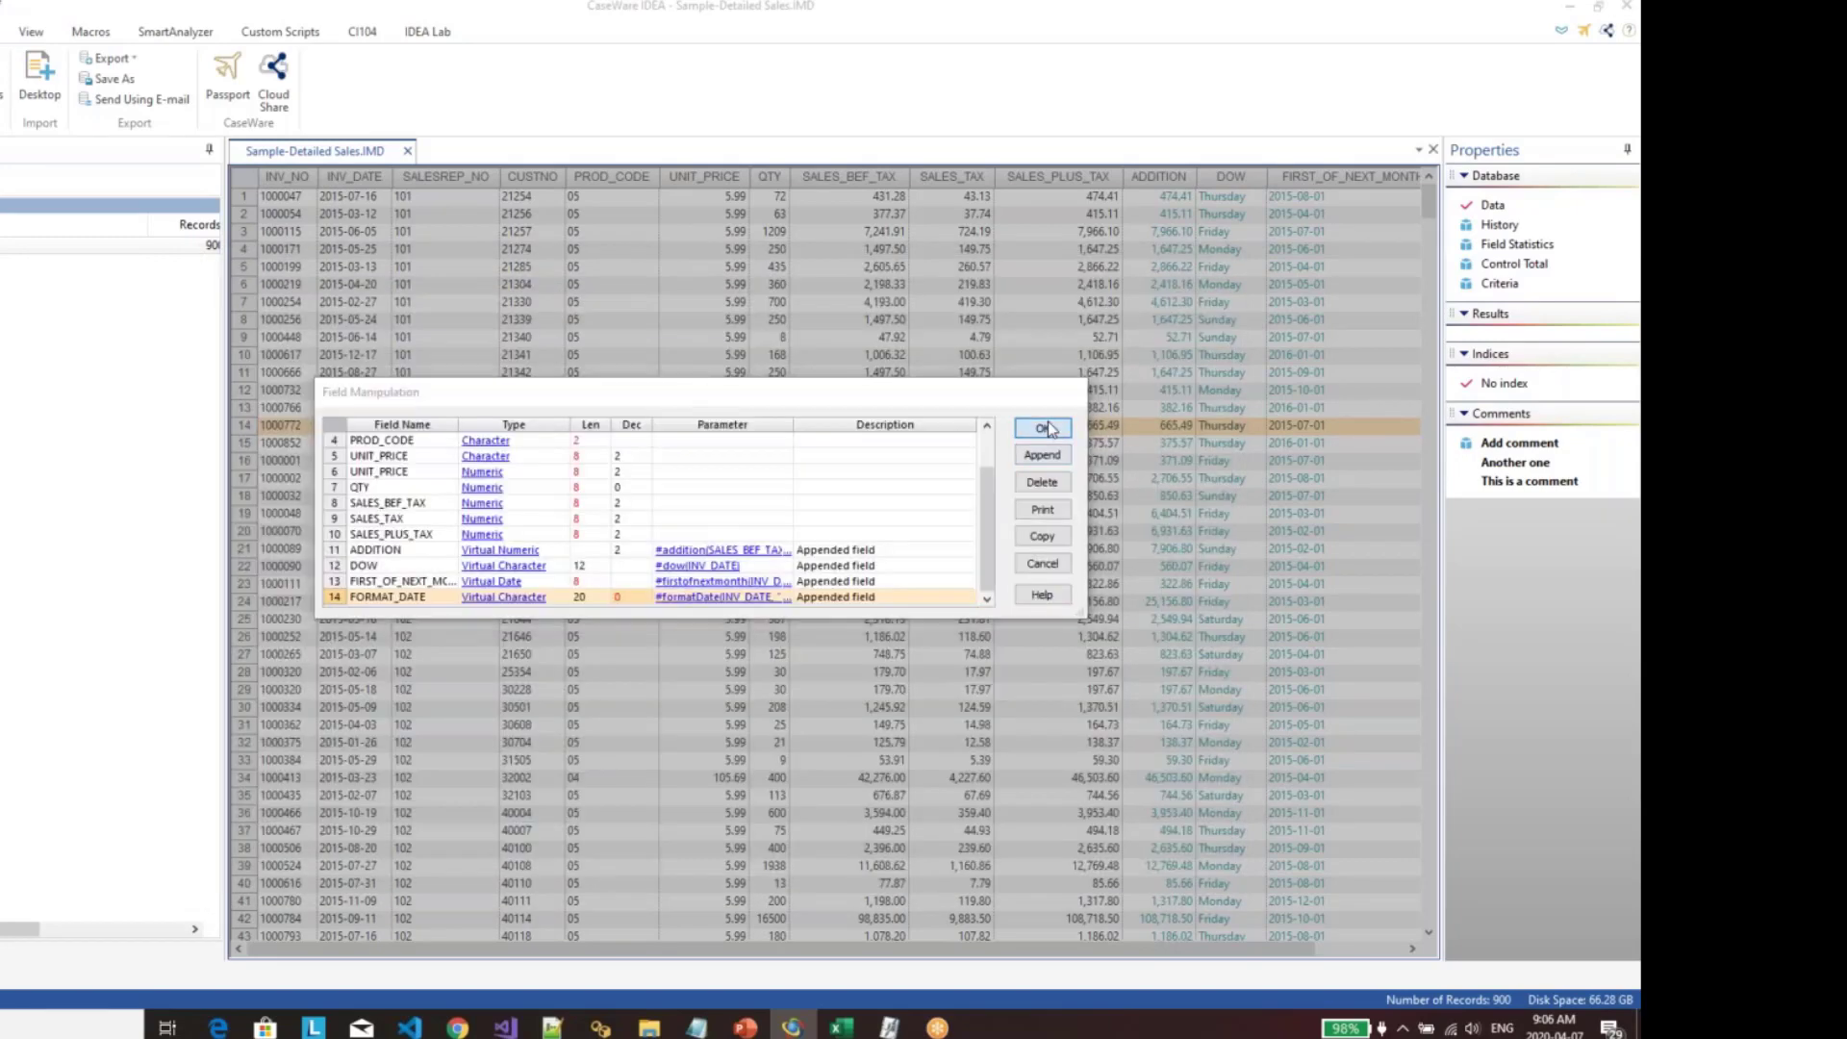
Step: Apply the field changes to add the FORMAT_DATE virtual character field to the sales database and check its column
left_click(1049, 429)
left_click(662, 591)
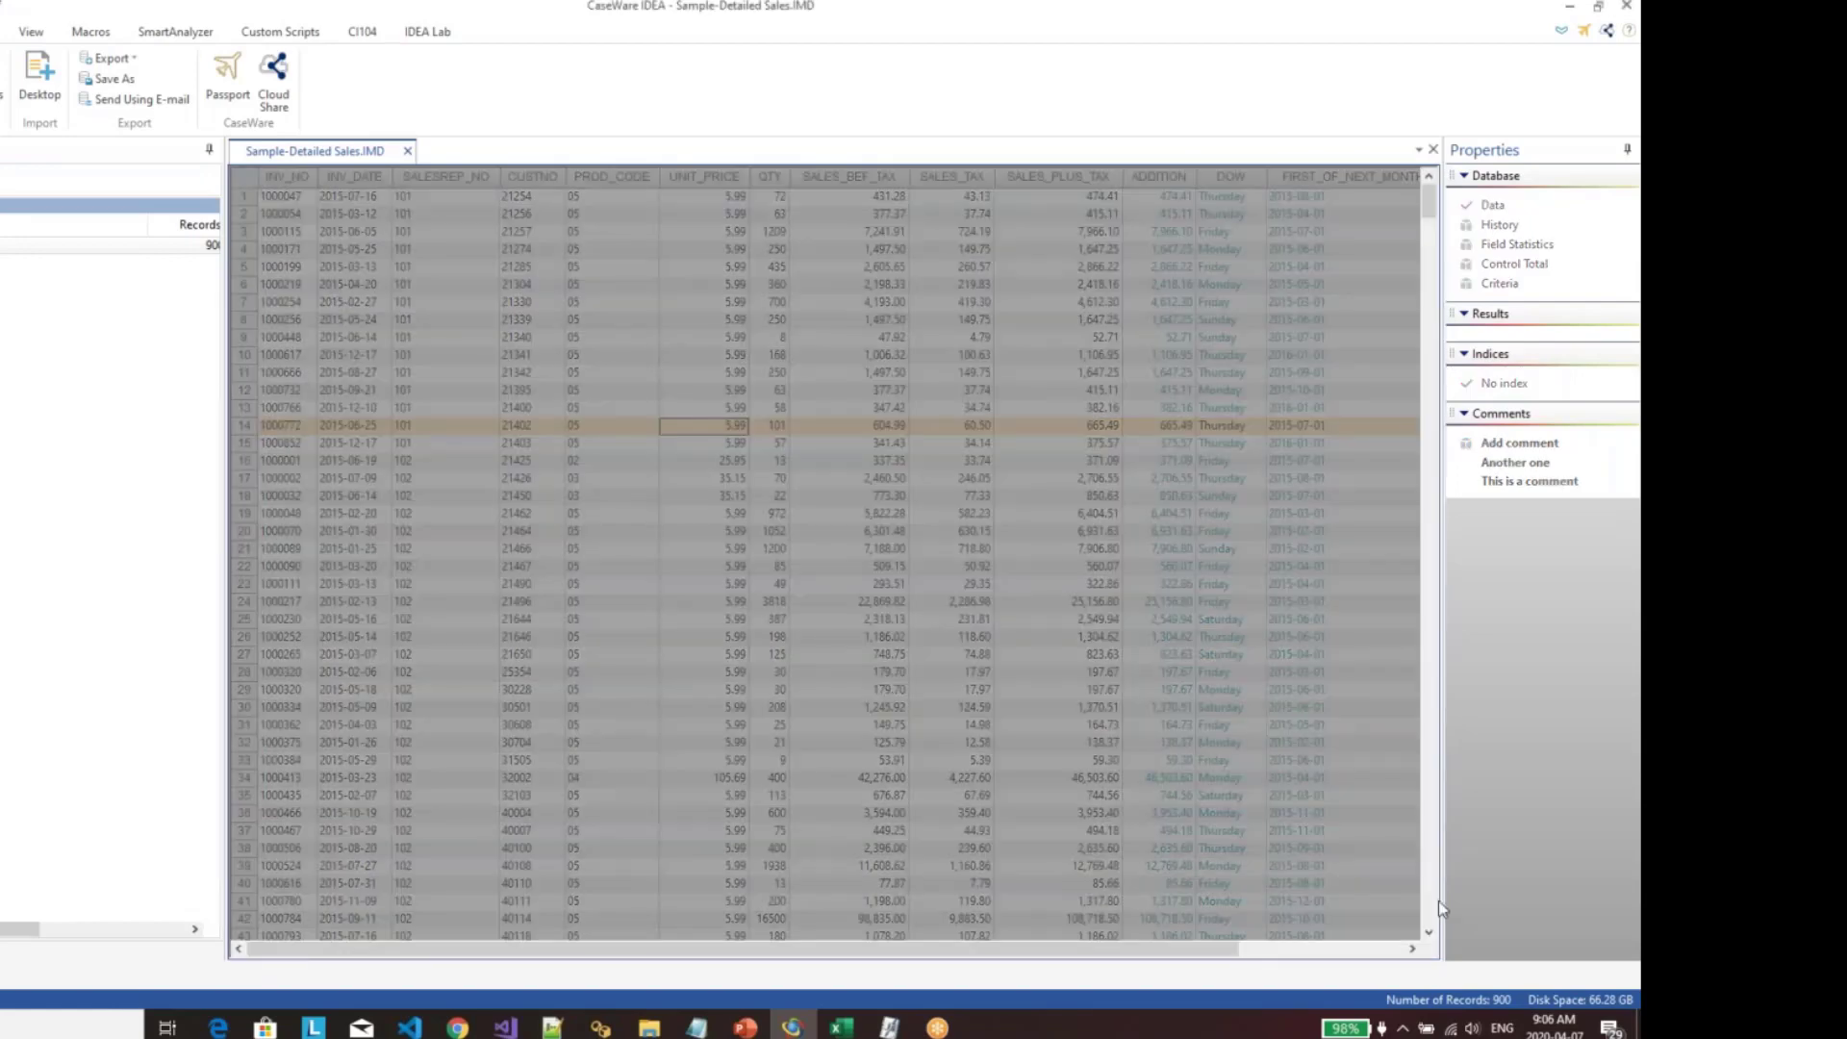
left_click(1359, 949)
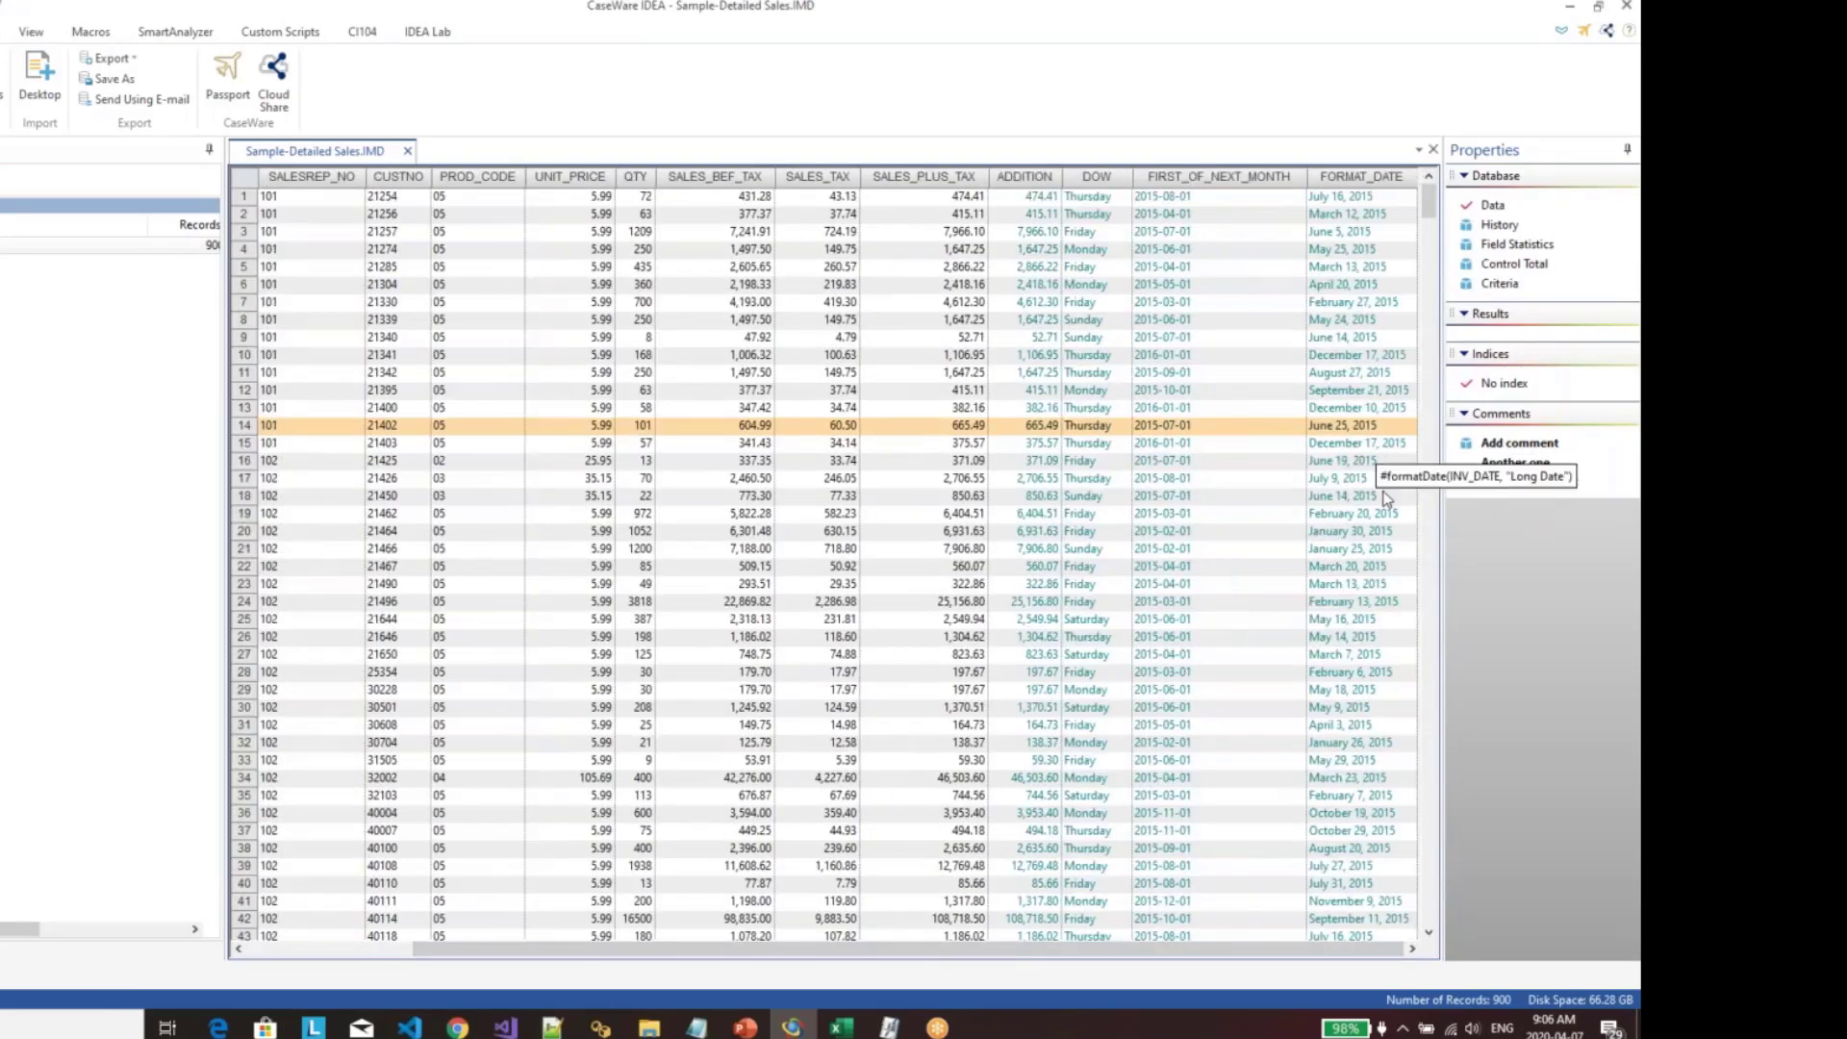
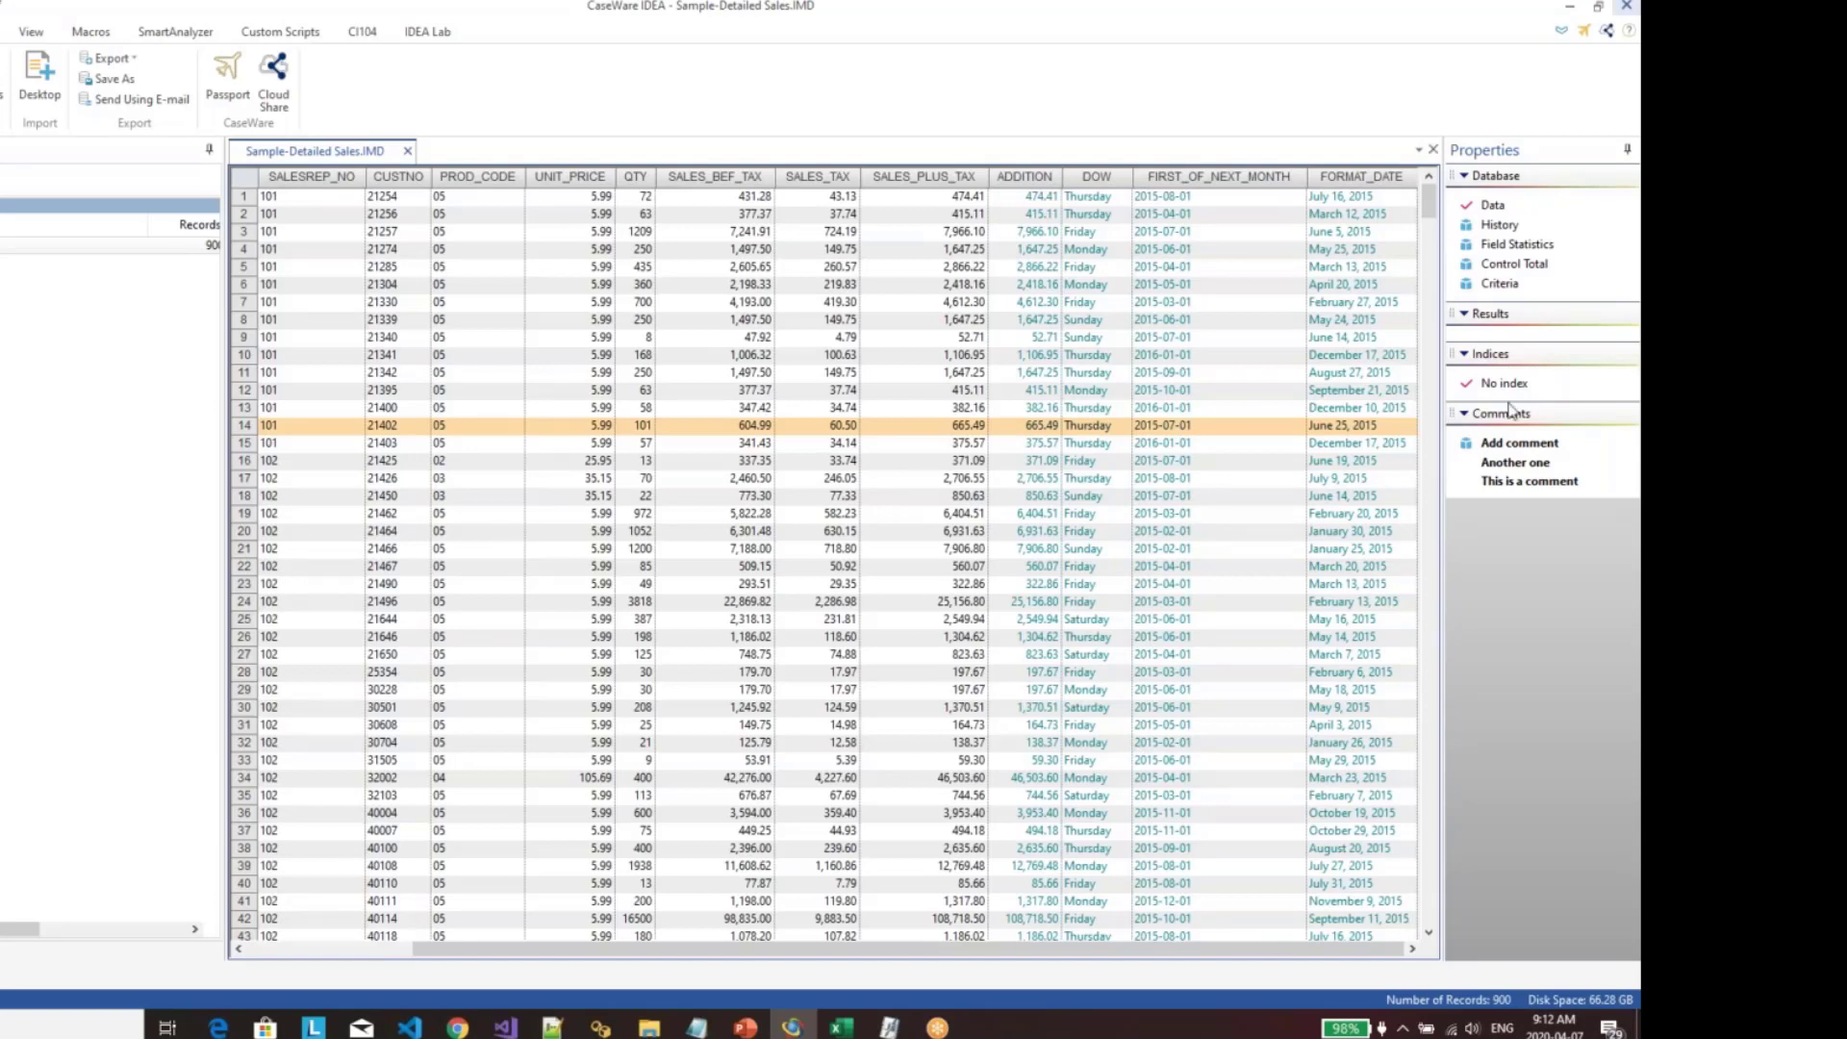
Step: Switch to a new Notepad document and write the web address ideascripting.com
left_click(5, 1030)
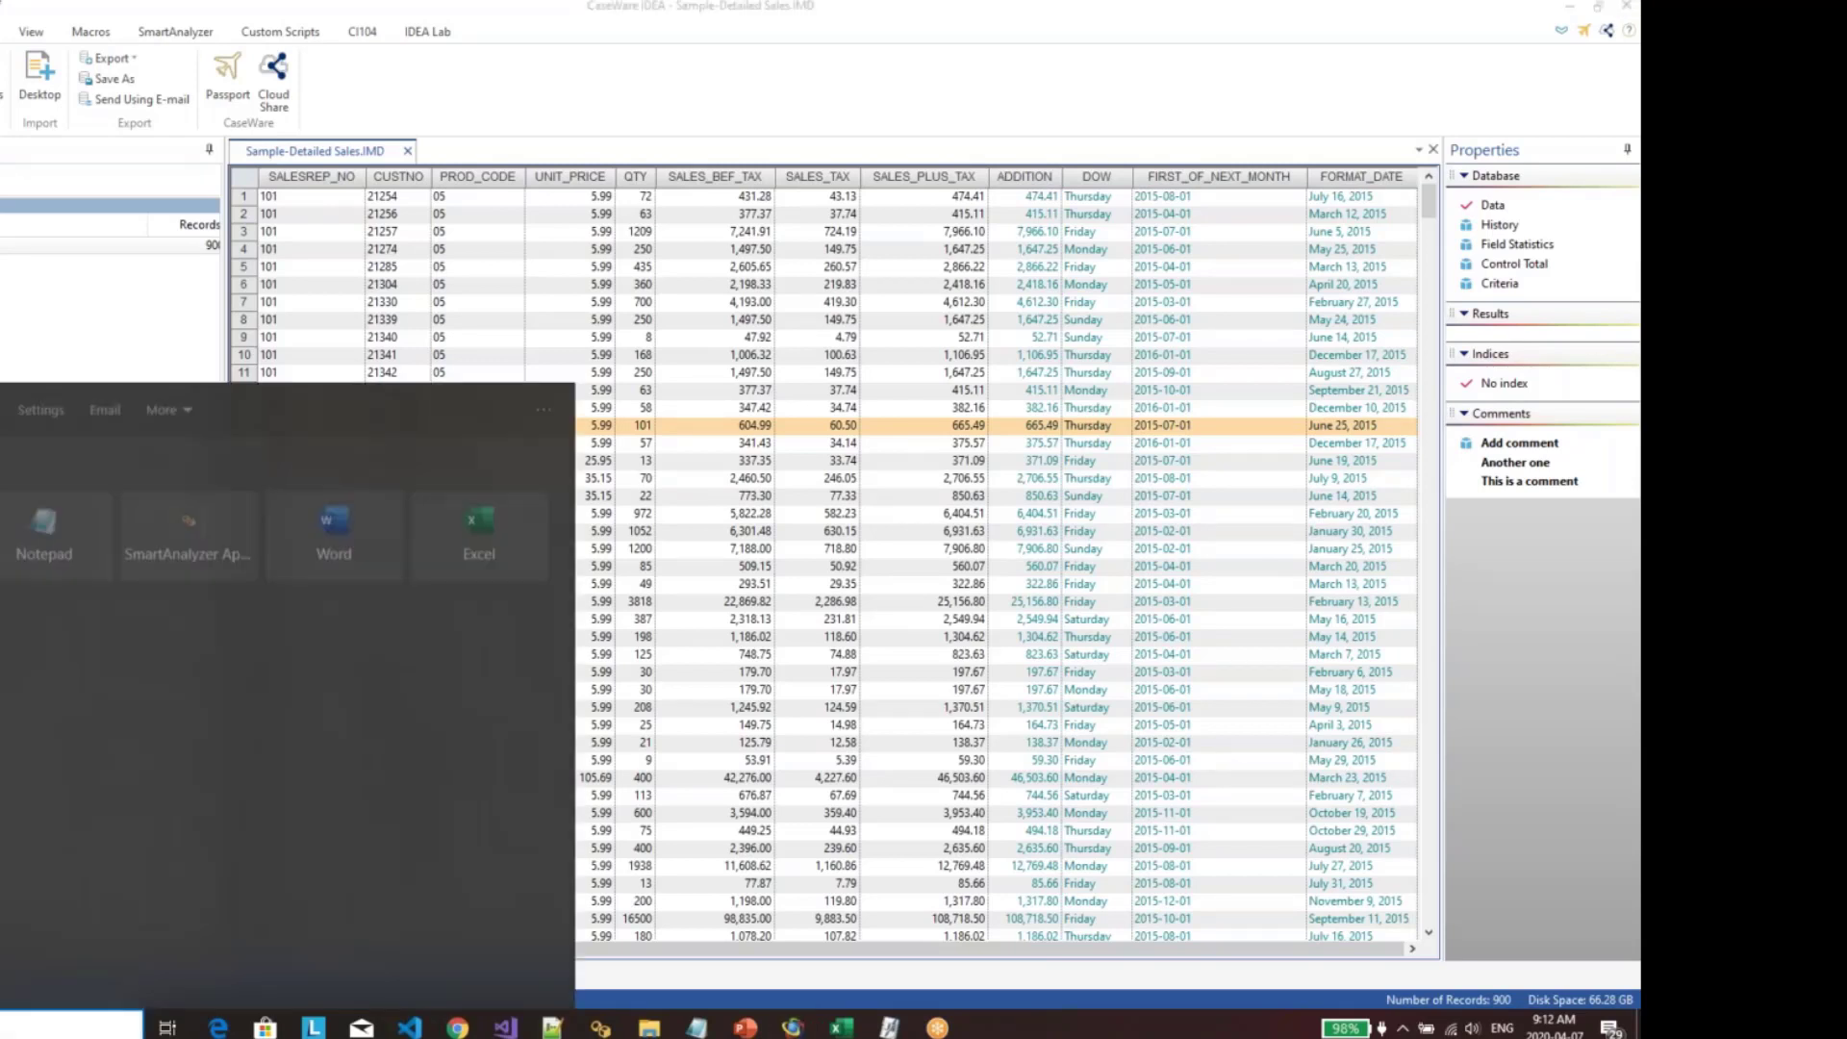
type("an")
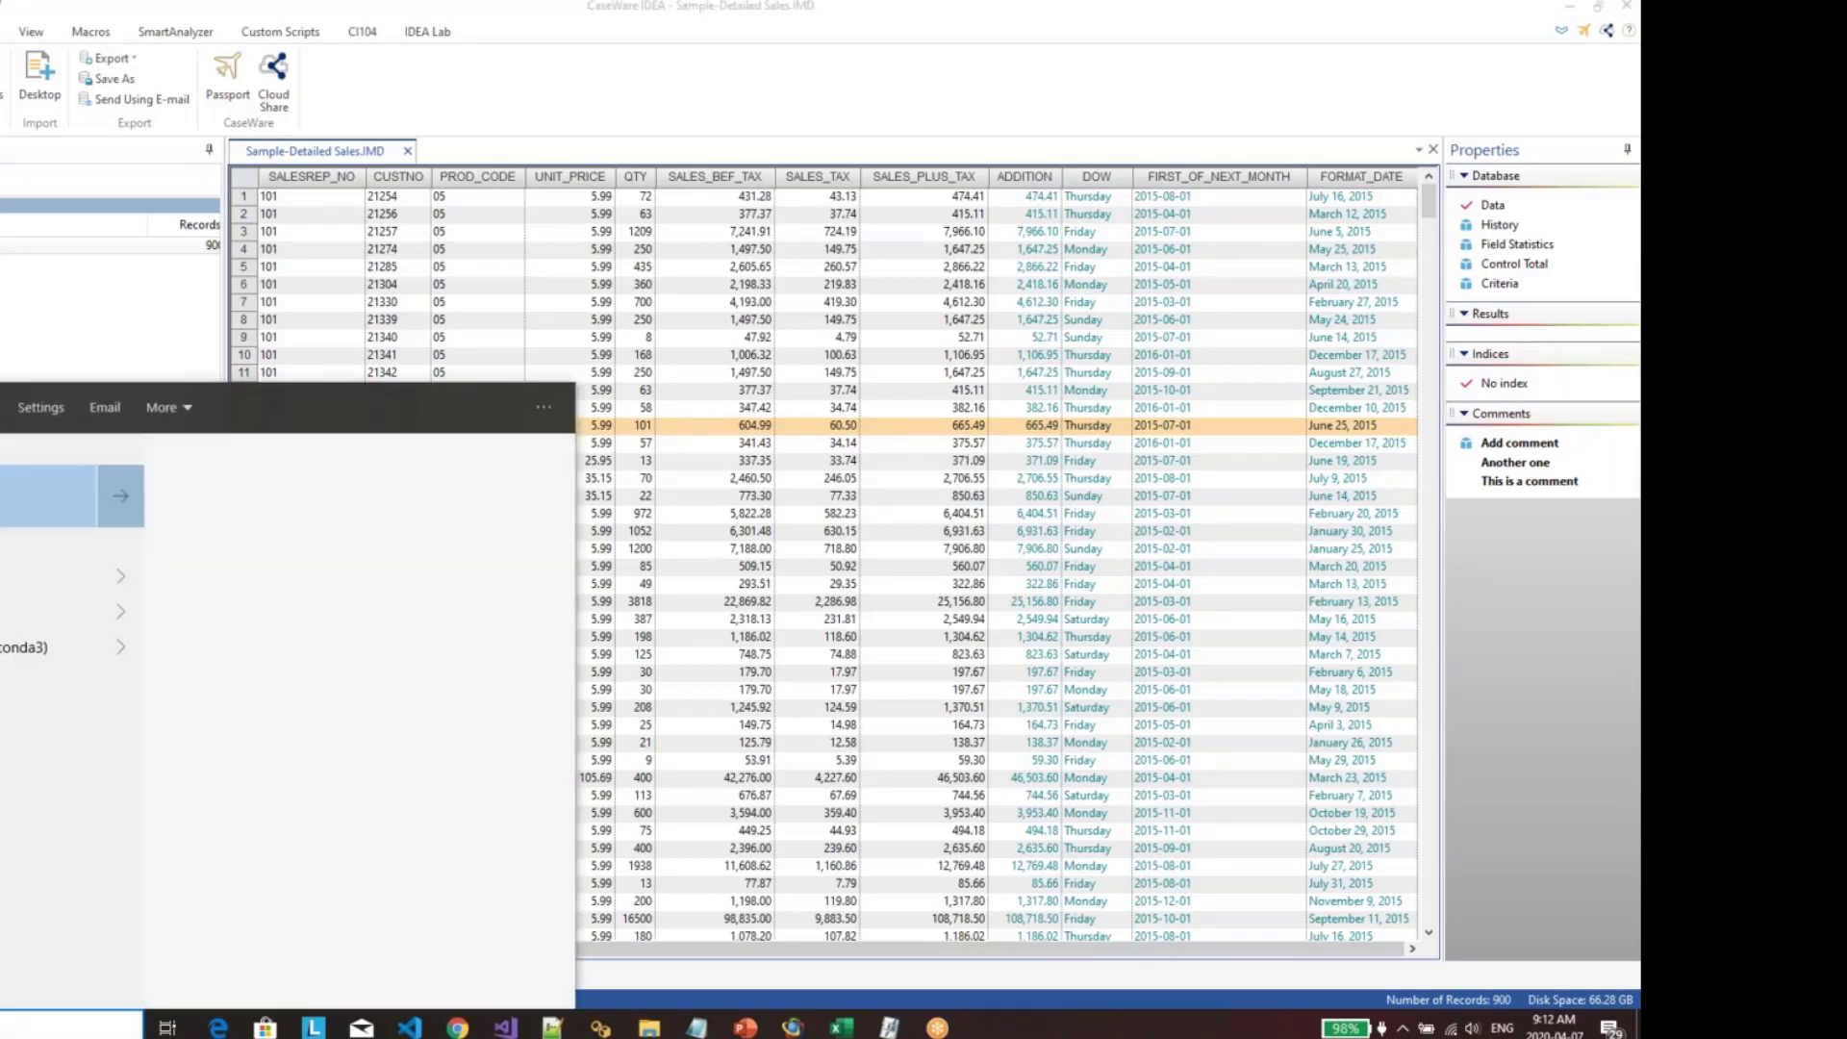
left_click(39, 498)
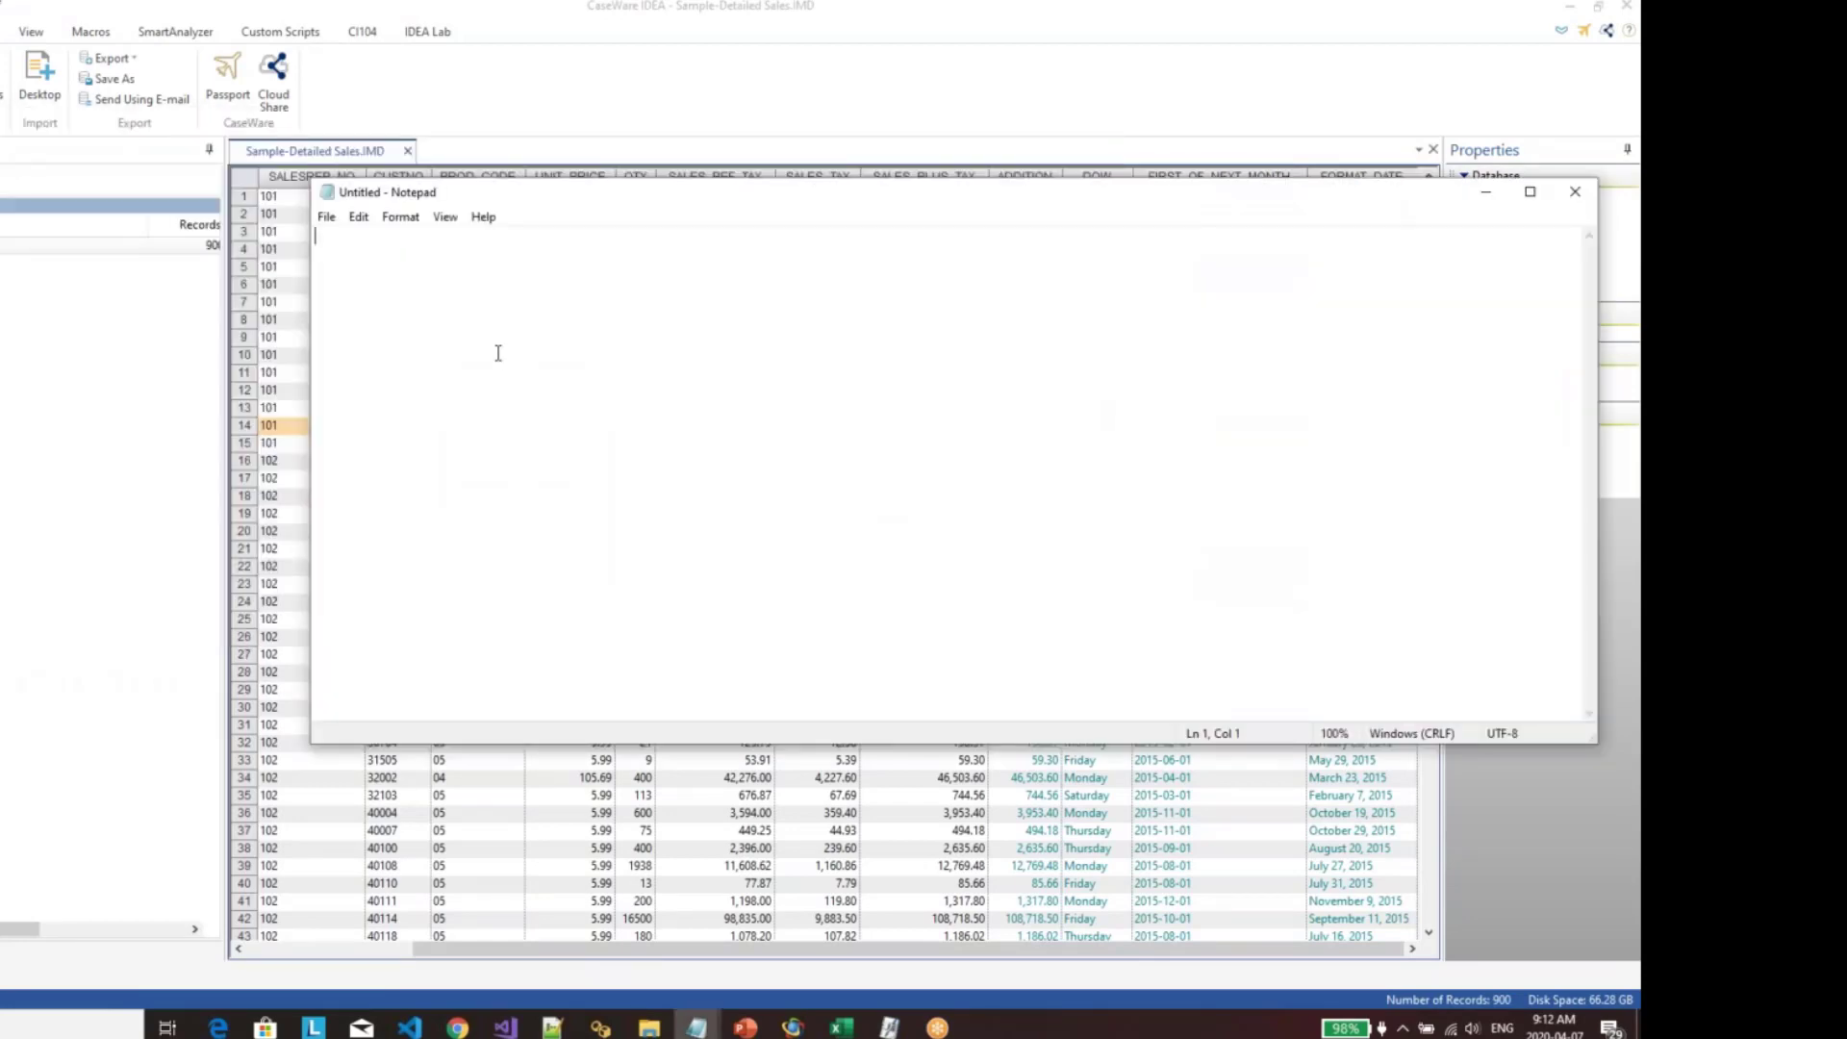
type("ideascripting.com")
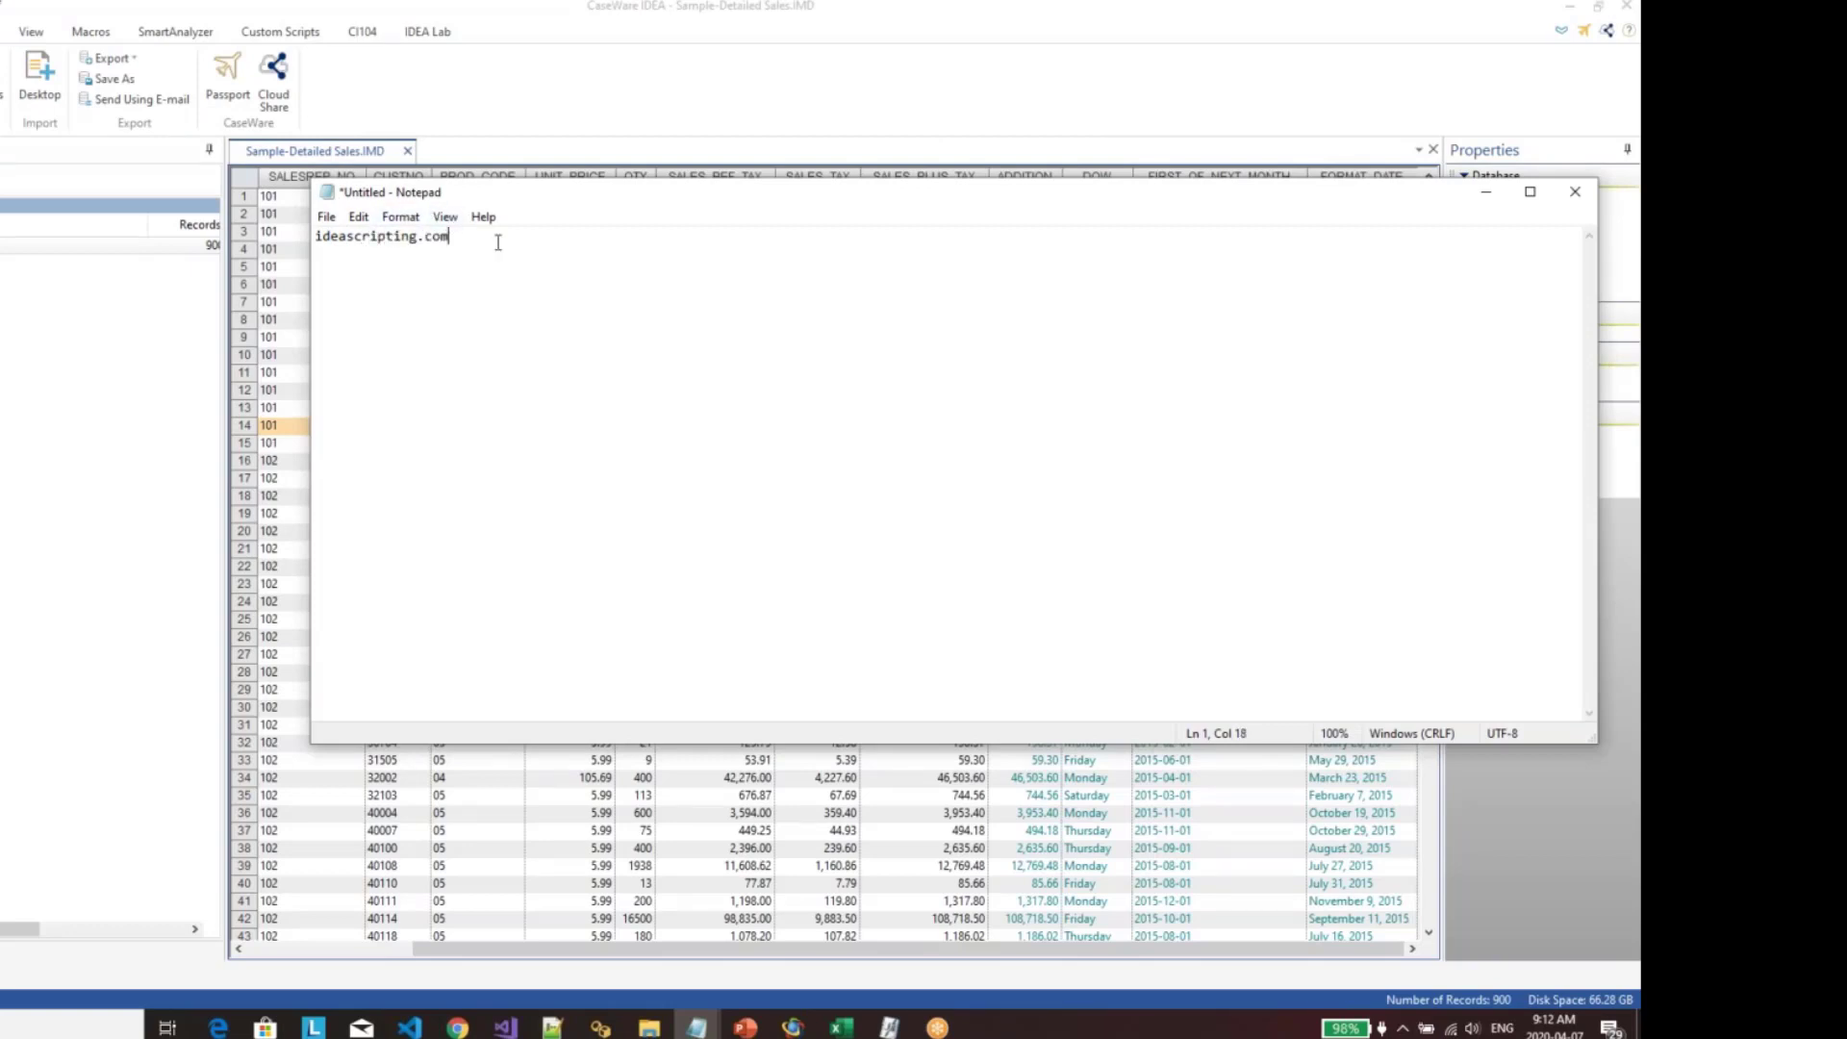
Step: Enlarge the Notepad text ideascripting.com to font size 22
left_click_drag(450, 237, 316, 237)
left_click(400, 216)
left_click(425, 260)
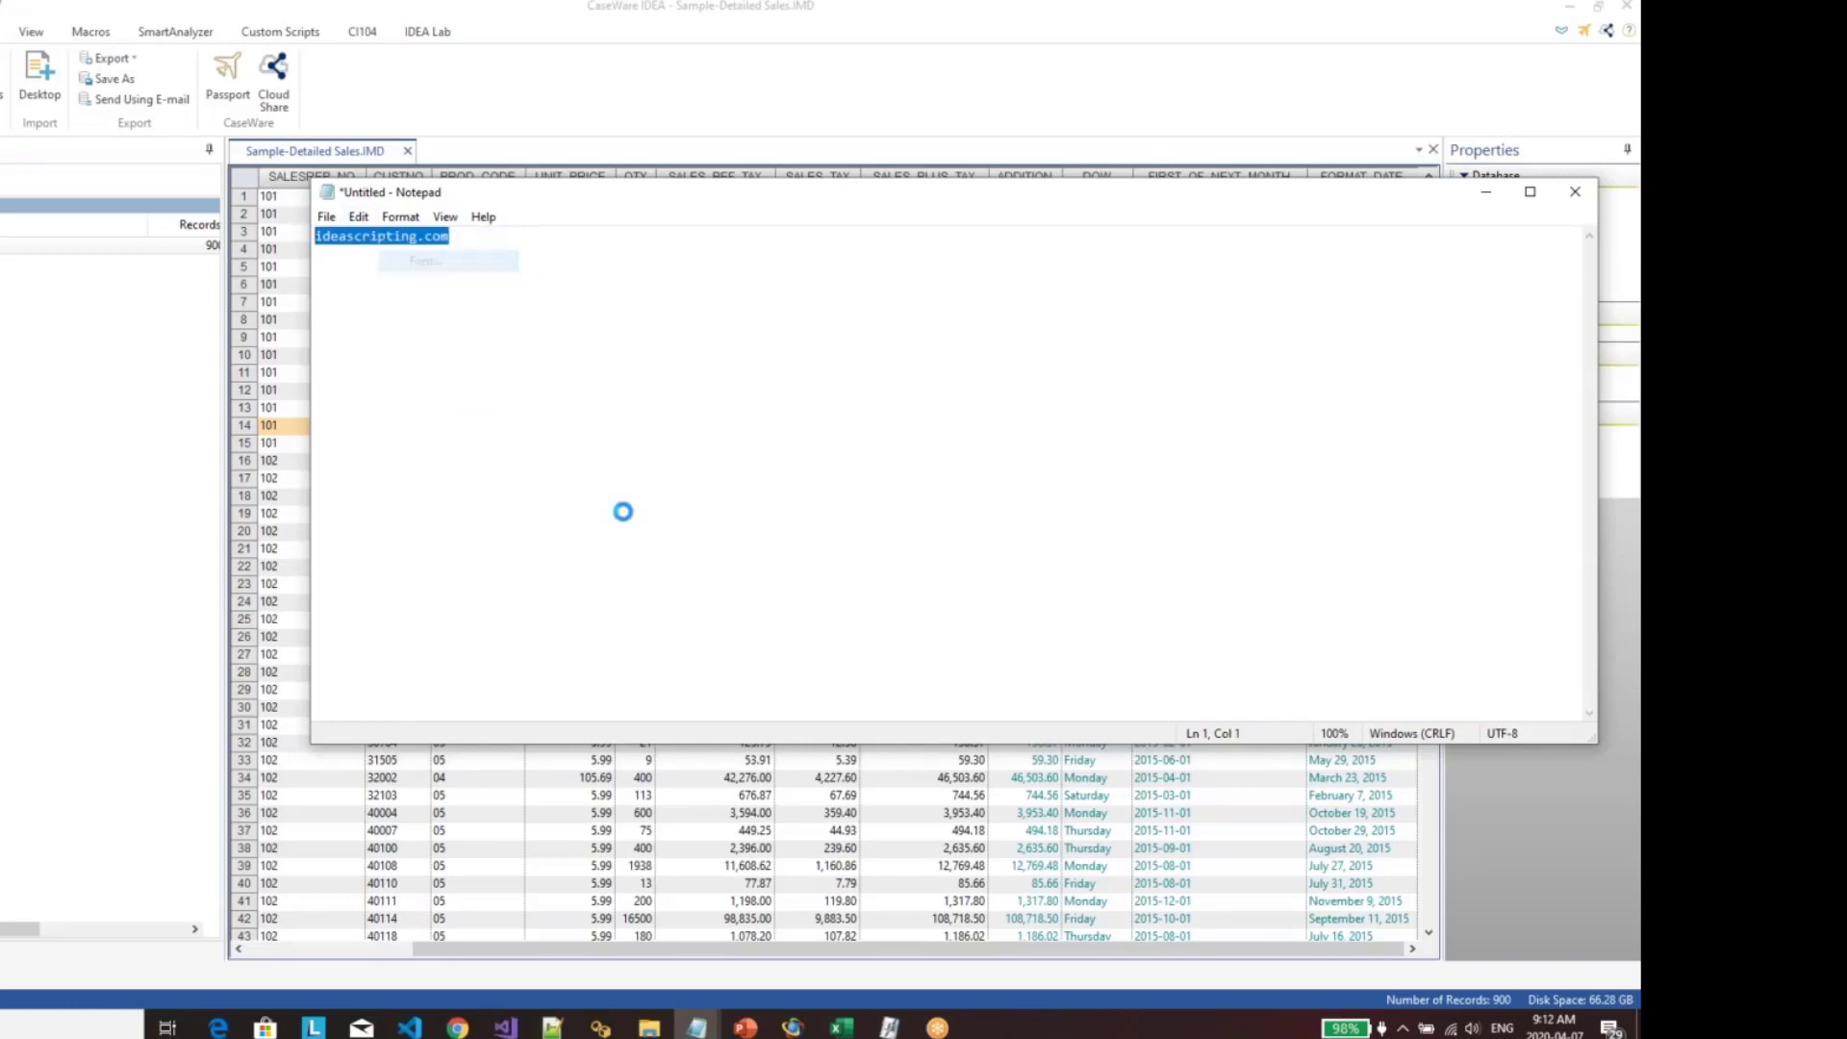
left_click(688, 504)
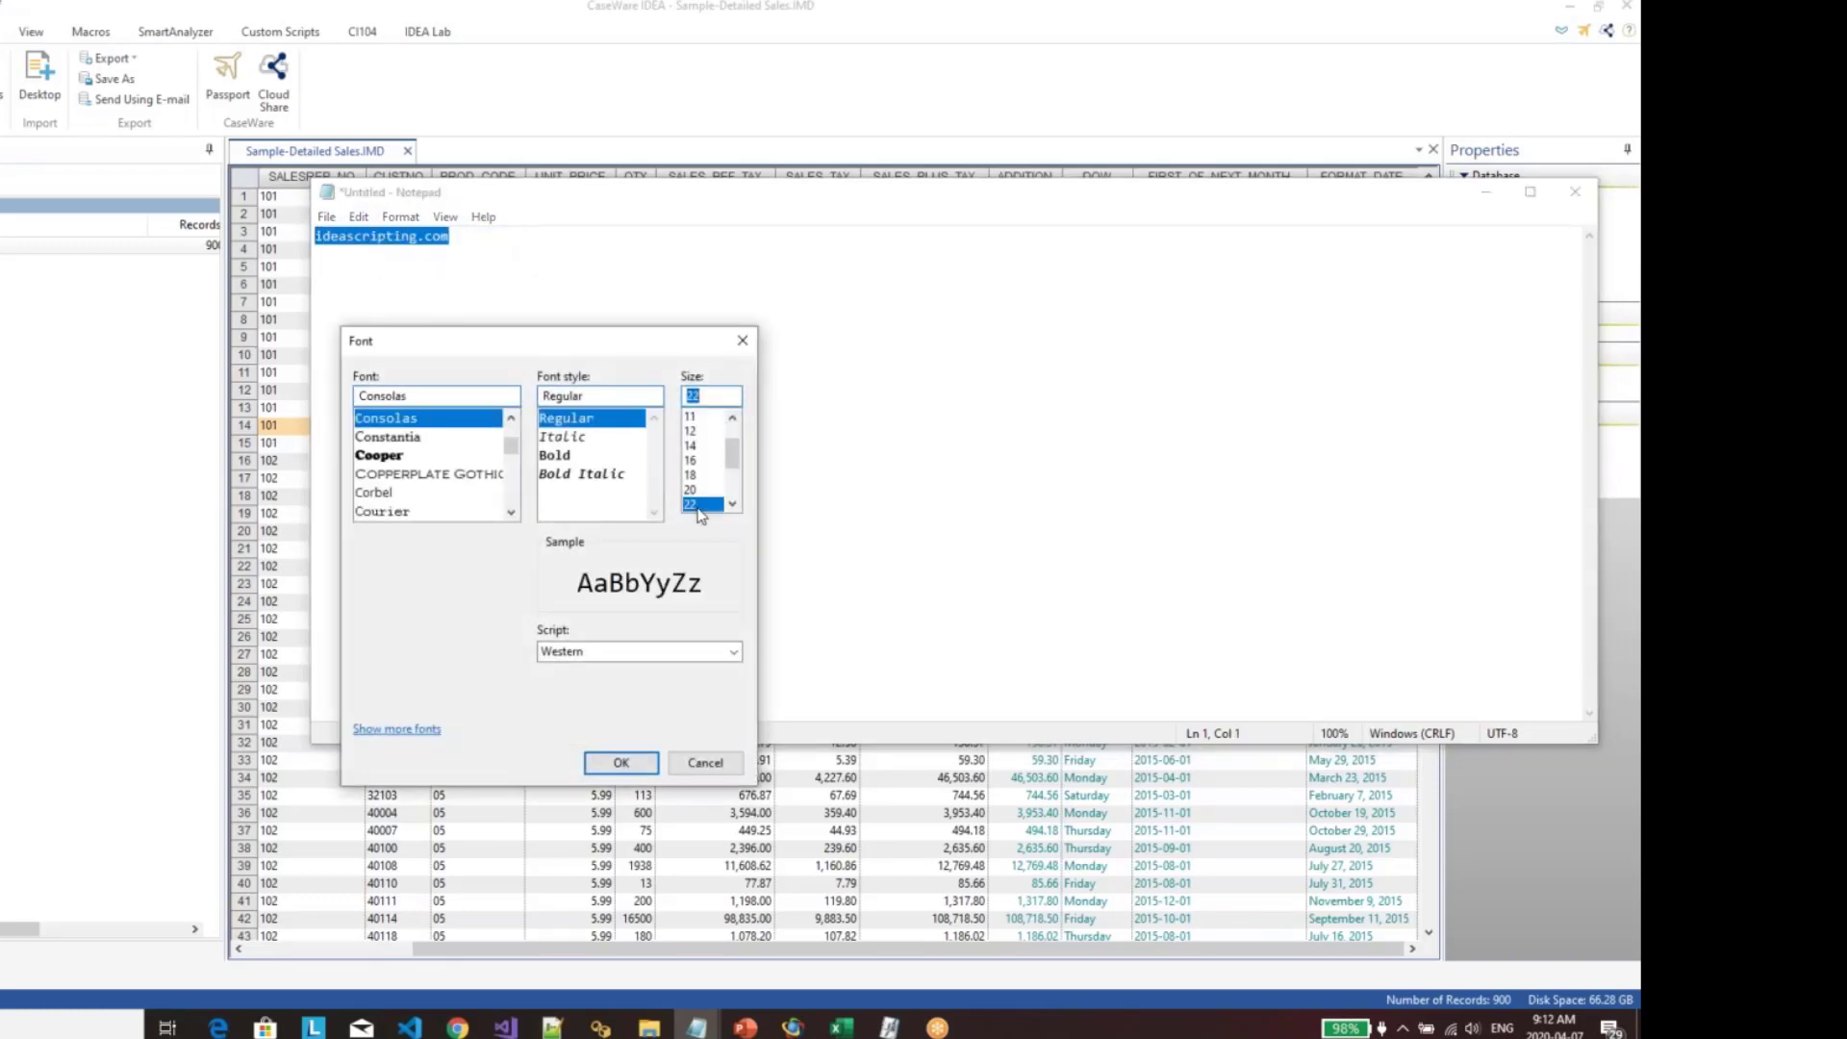
left_click(621, 762)
left_click(566, 311)
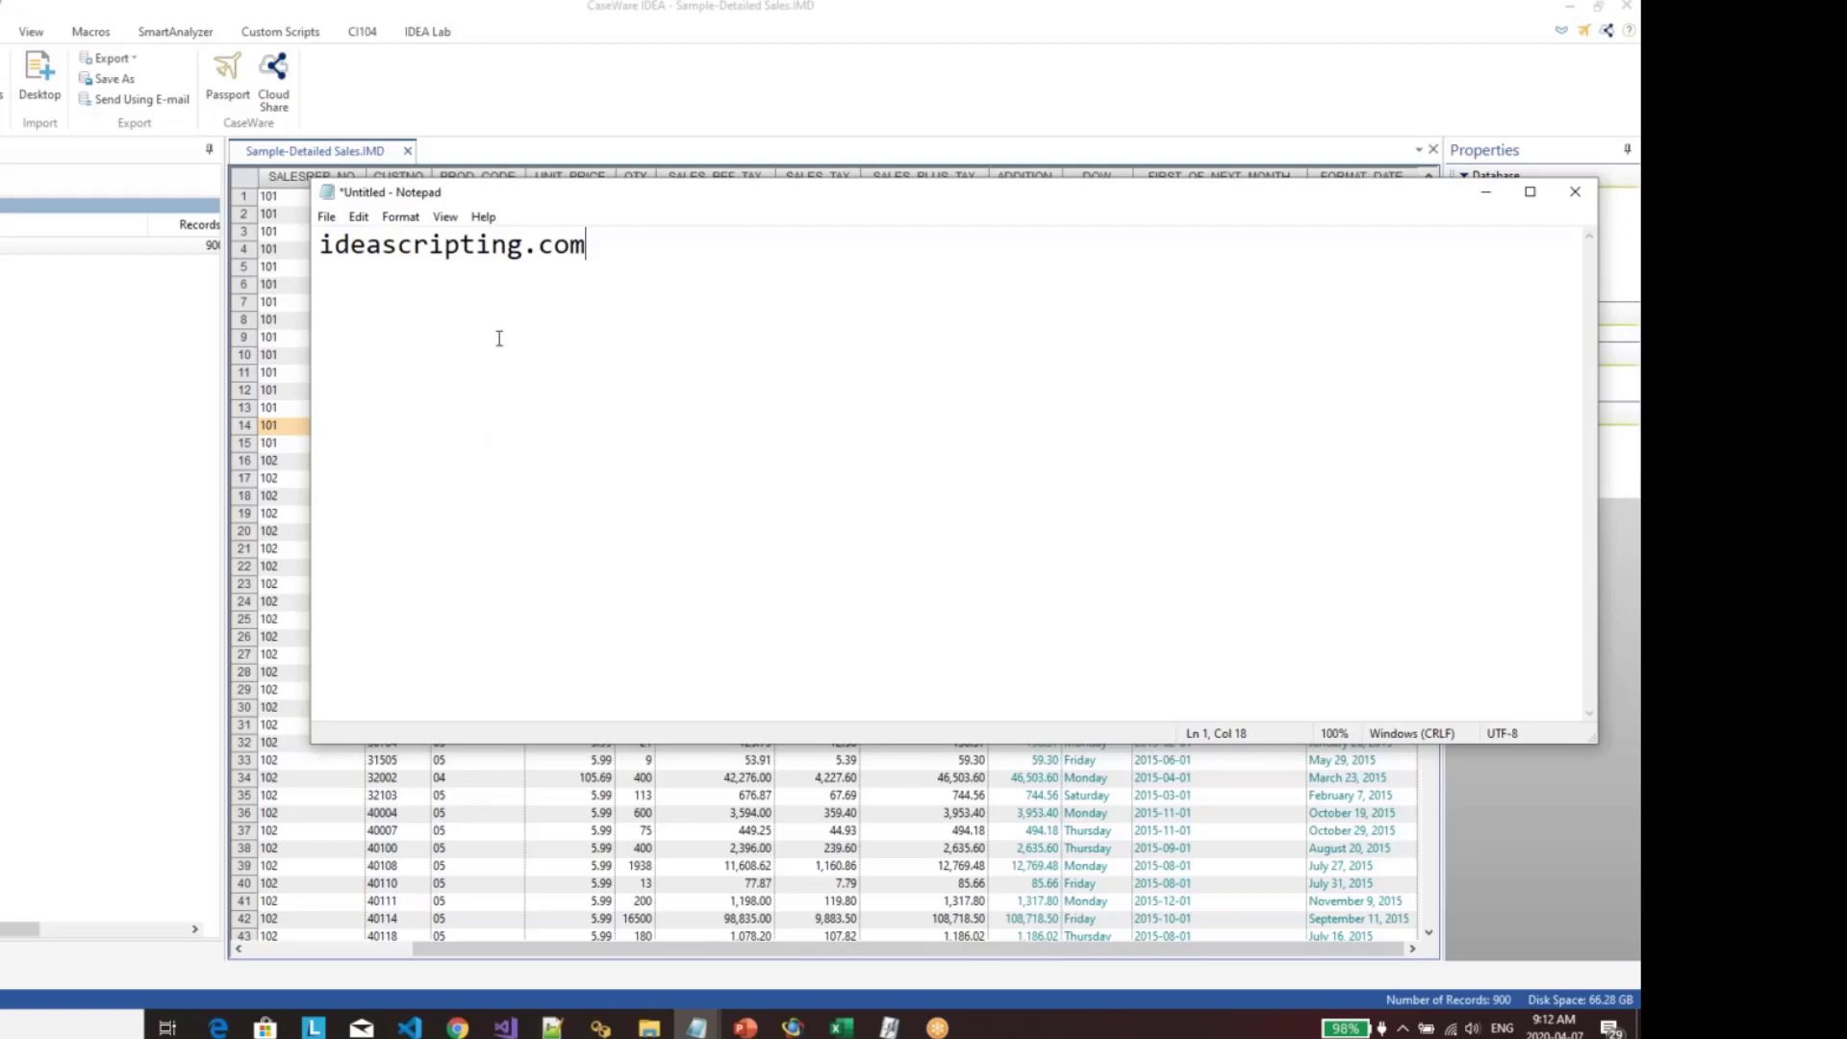